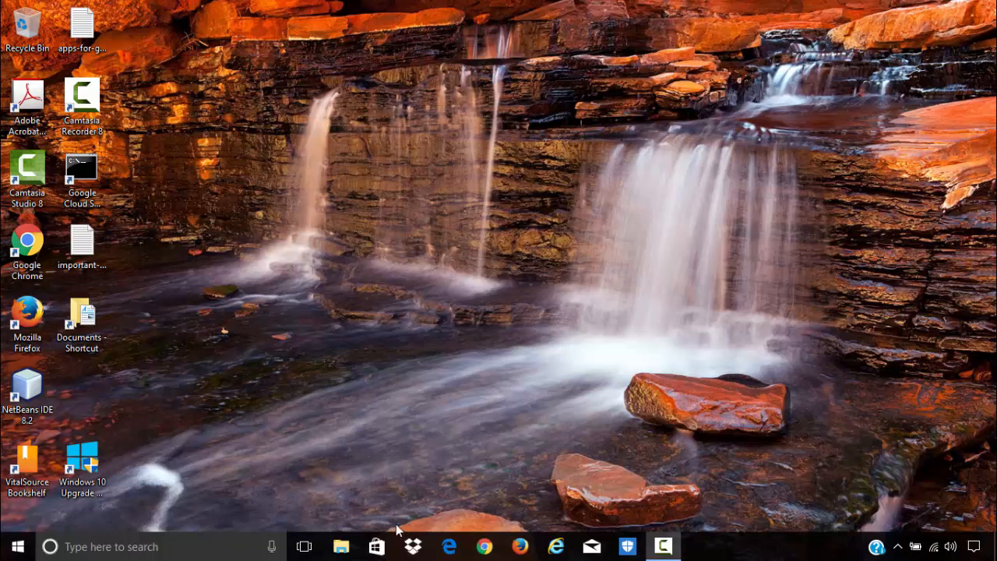
Switch to Chrome, search Google for the tutorial author's name with "appspot", and open the tutorials site.
click(484, 547)
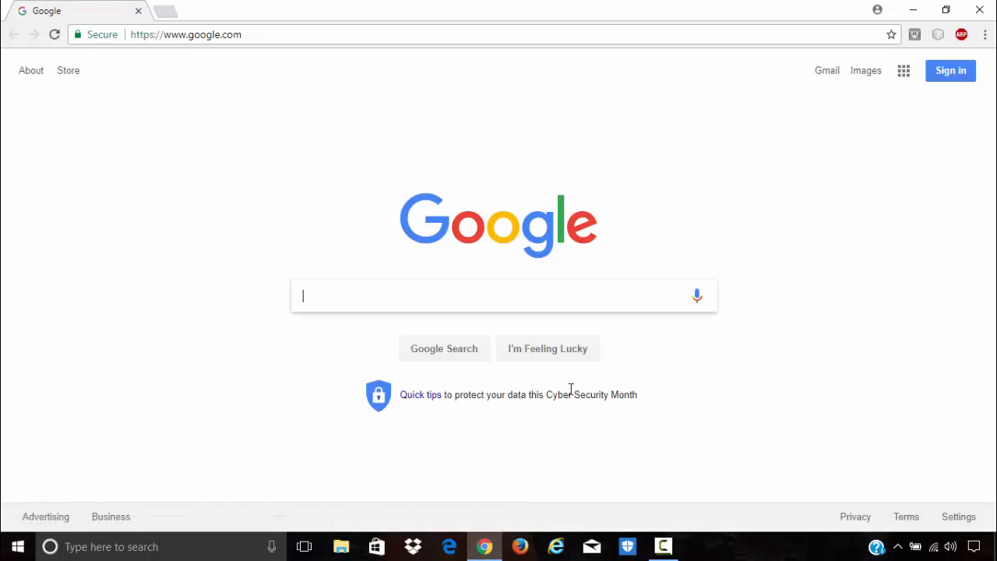
text(samuel o)
key(BackSpace)
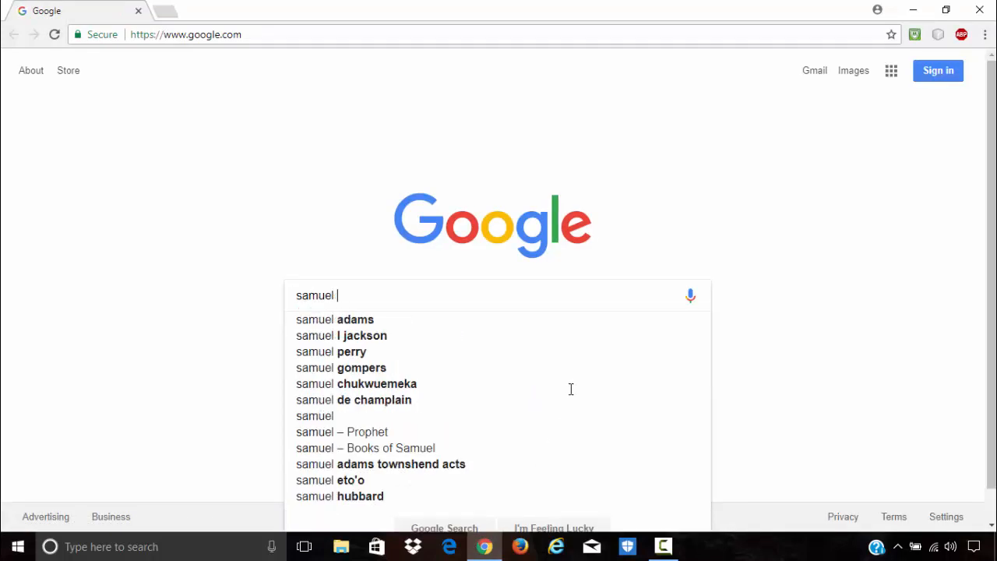
text(chukwuemeka appspot)
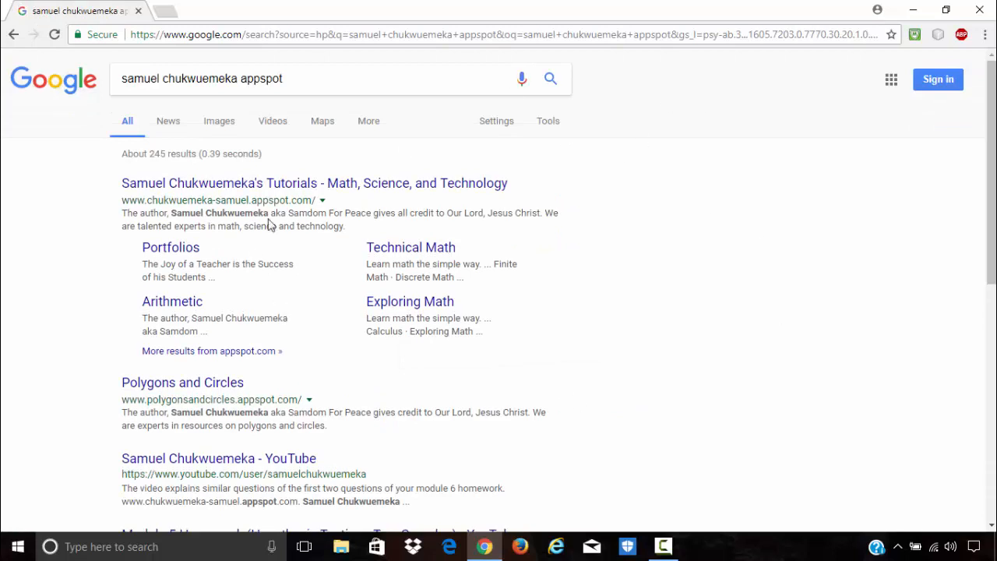
click(329, 192)
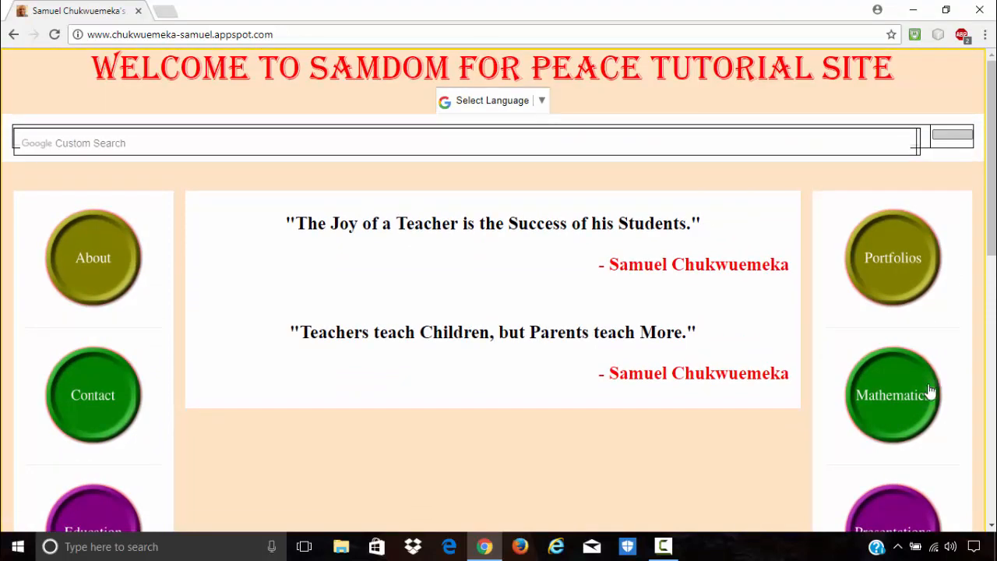
Go to the Finite Math page of the Mathematics section and look through its Matrices and Determinants video playlist.
click(904, 398)
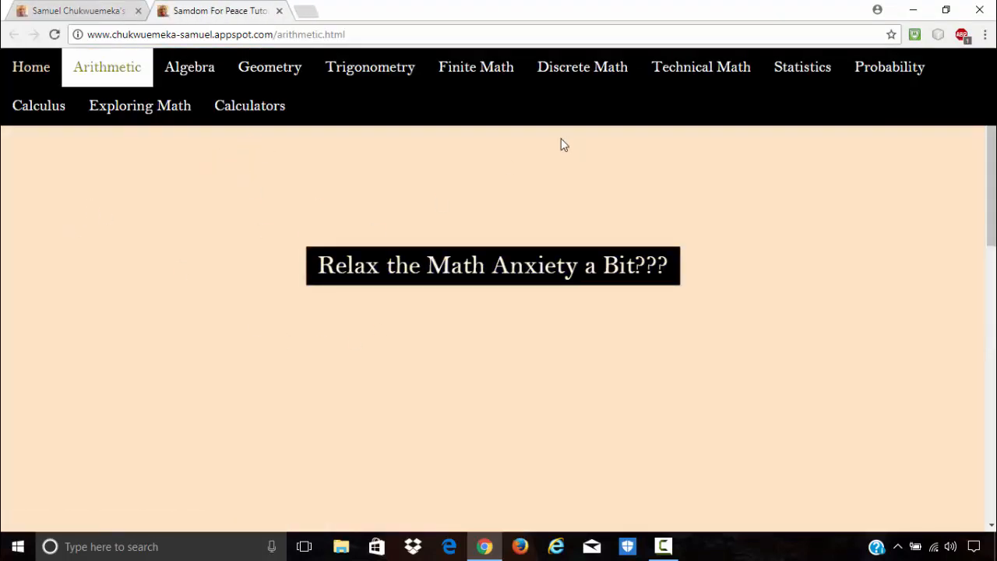
click(450, 70)
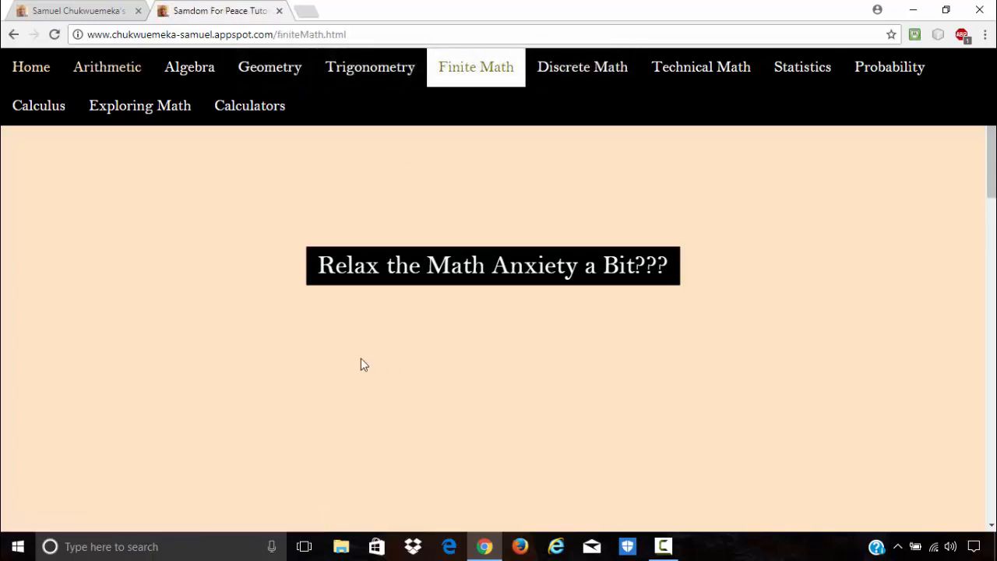
scroll(381, 398, down, 3)
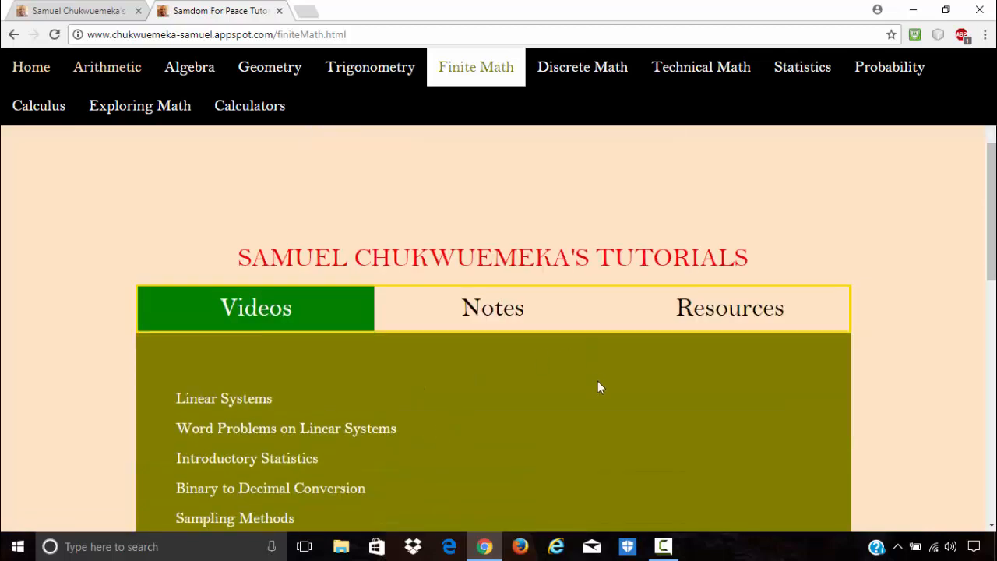
scroll(405, 397, down, 4)
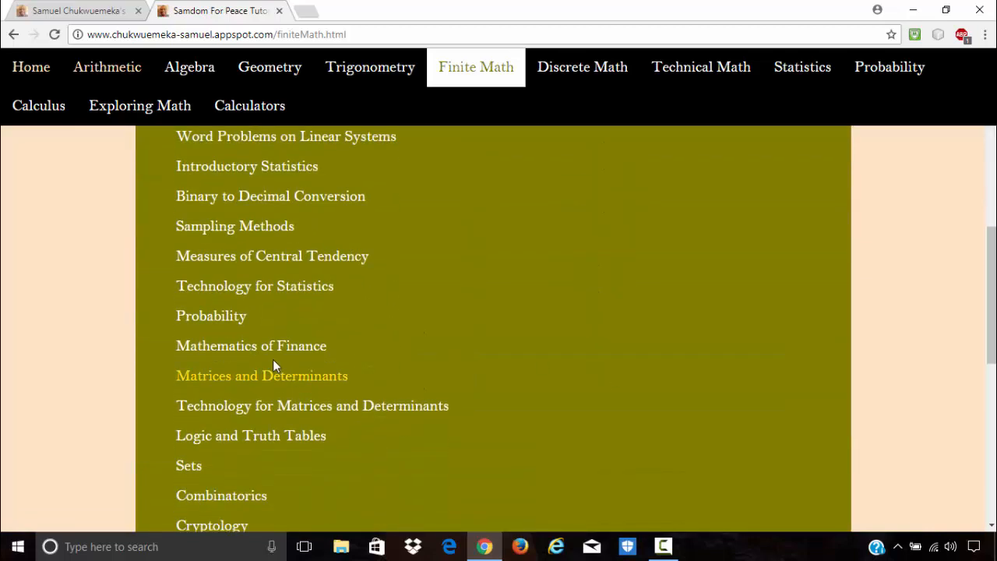
click(244, 379)
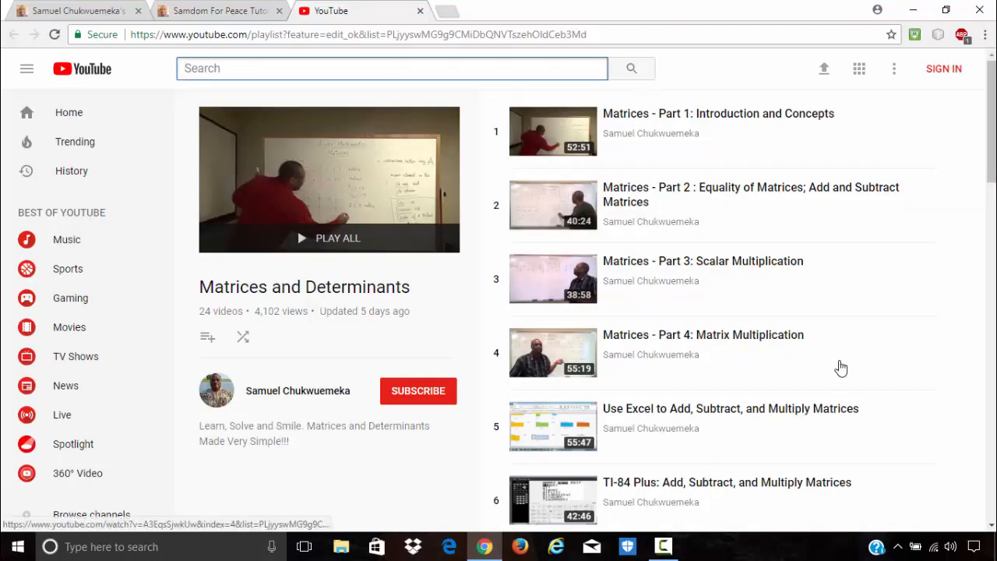
scroll(840, 366, down, 1)
scroll(840, 366, down, 2)
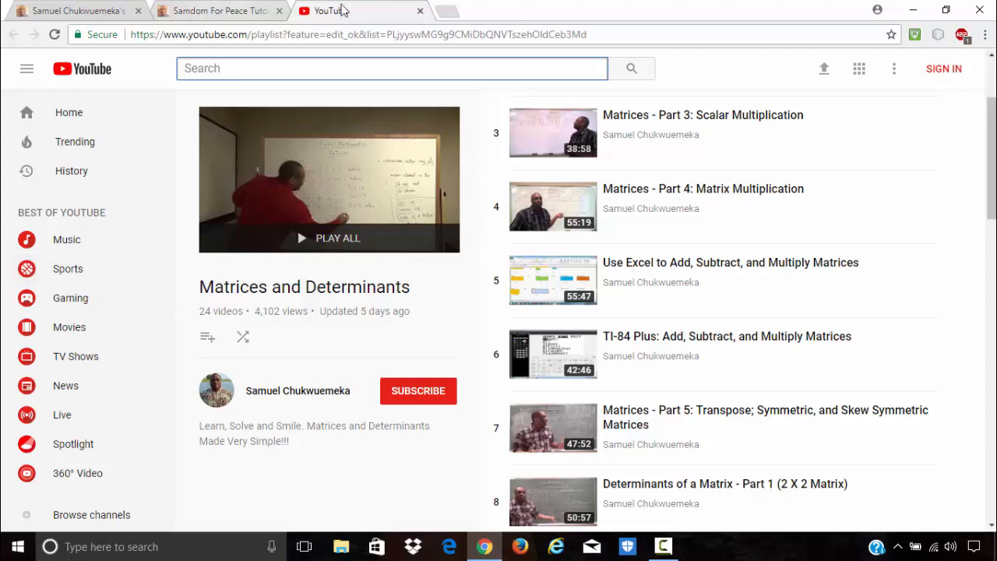
click(446, 12)
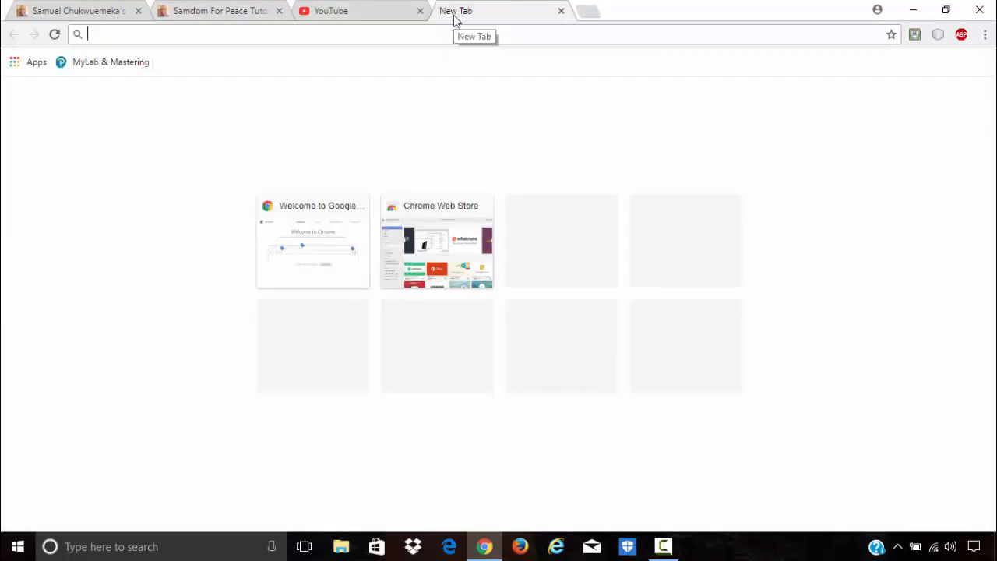
text(google)
key(BackSpace)
key(BackSpace)
key(BackSpace)
key(BackSpace)
key(BackSpace)
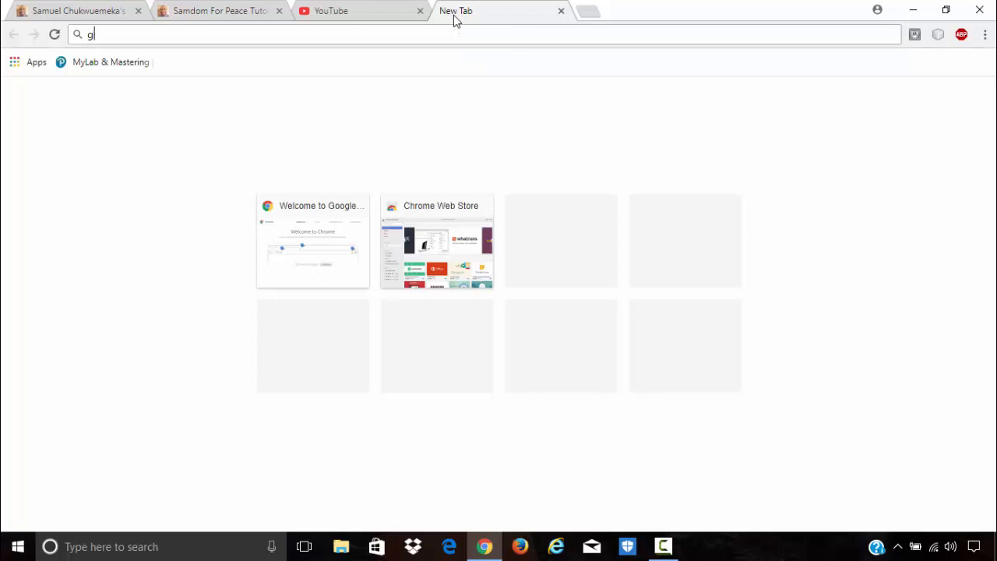
text(www.googl)
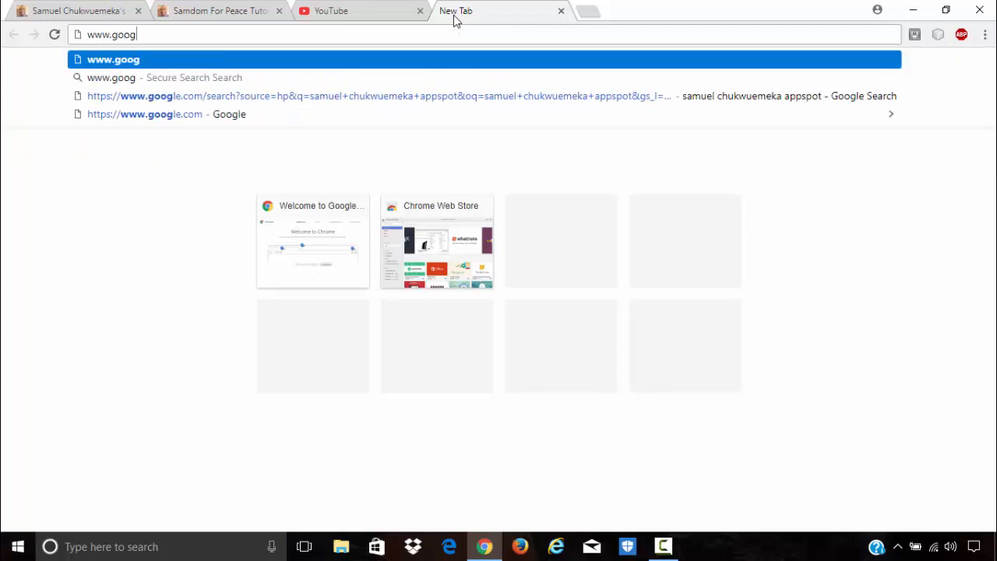
text(e.com)
key(Return)
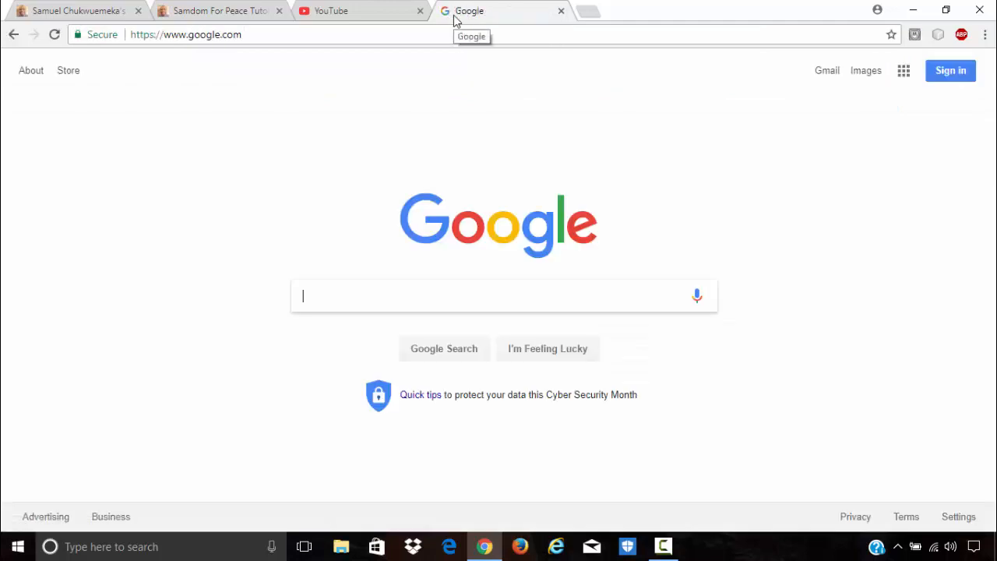
Search Google for "google spreadsheets" and look over the results.
text(google)
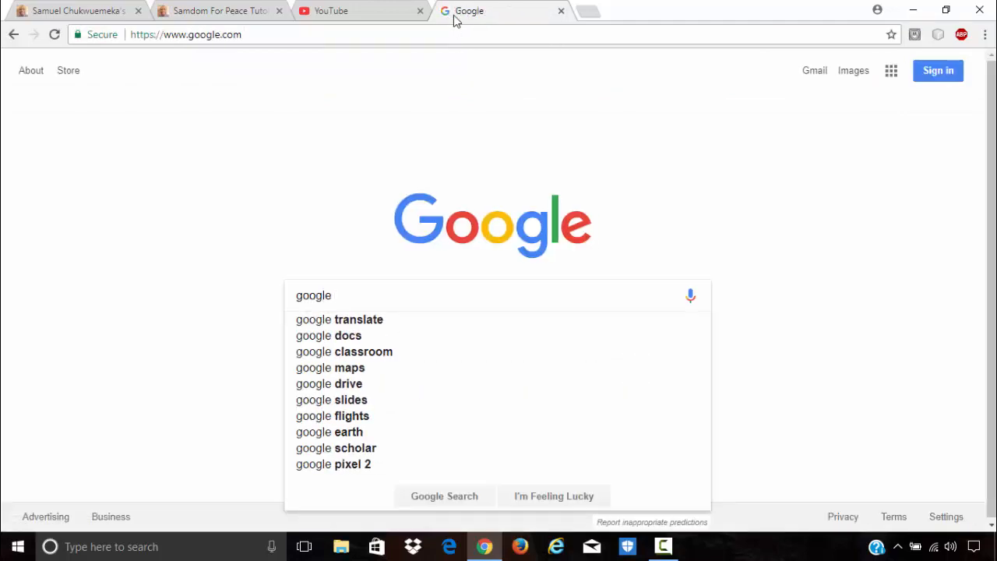
text( spreadshe)
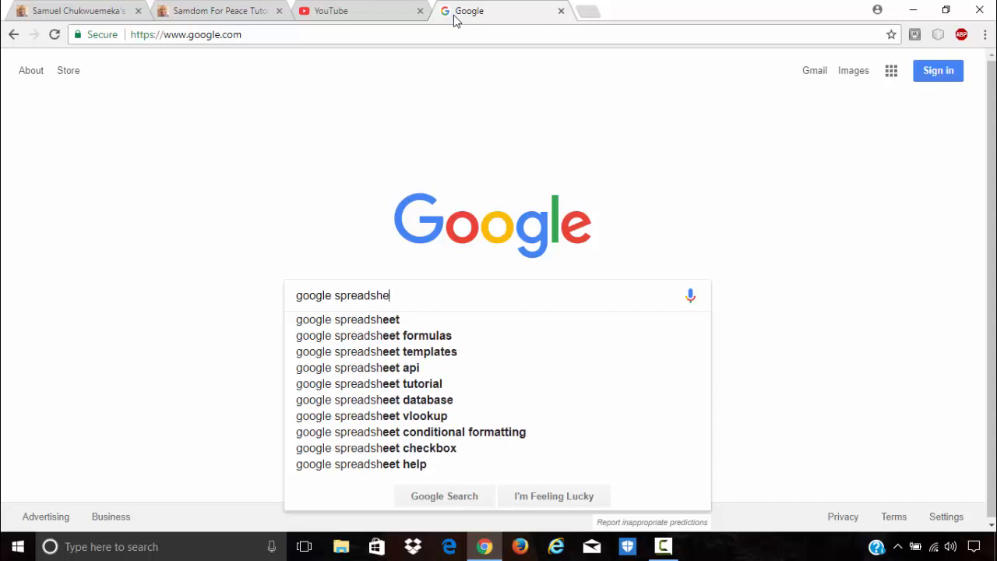
text(ets)
key(Return)
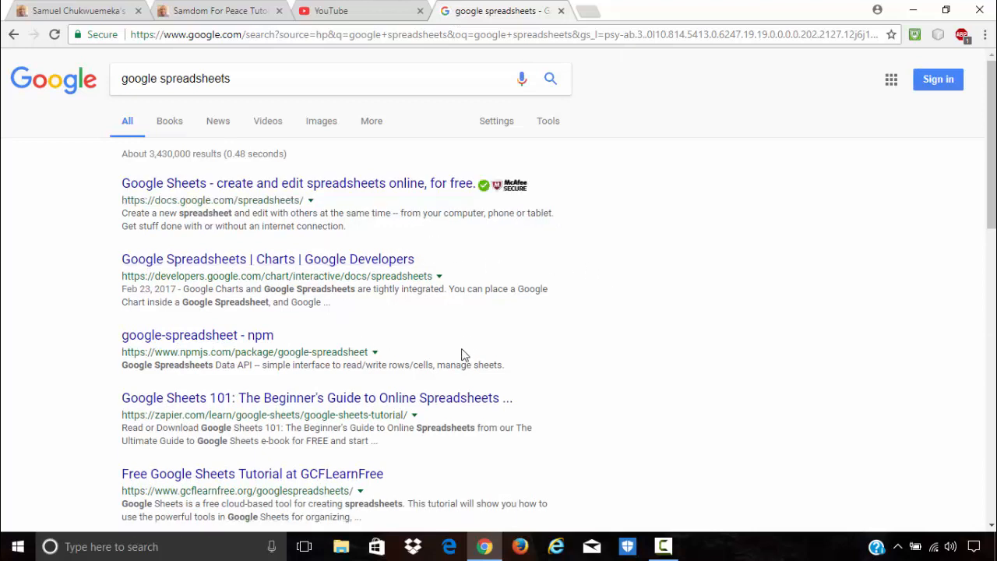
scroll(469, 331, down, 1)
scroll(523, 322, up, 1)
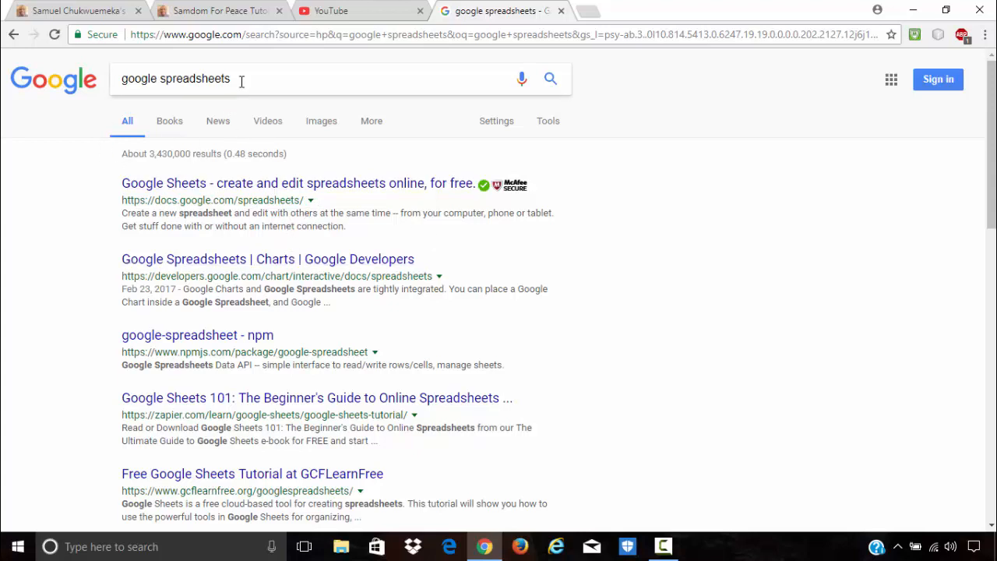
Replace the search query with "spreadsheets.google.com" and run the search.
drag(240, 80, 100, 93)
text(spreadhe)
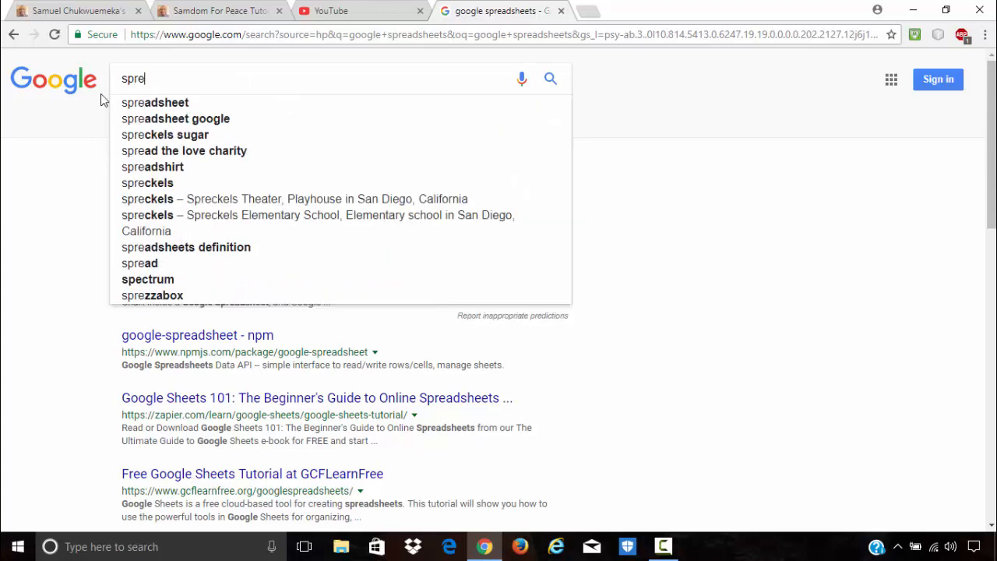
key(BackSpace)
key(BackSpace)
text(sheets)
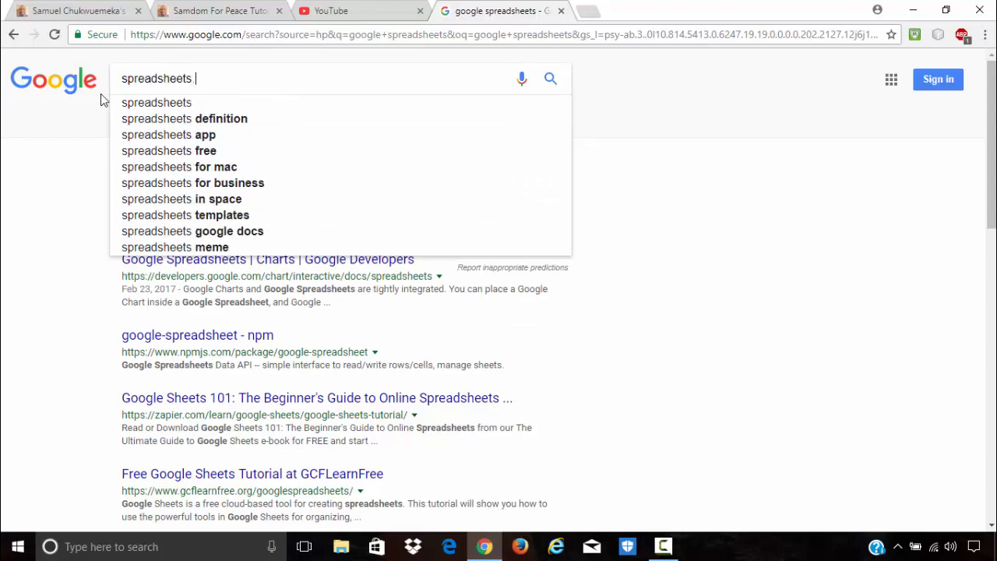
key(BackSpace)
text(.google.com)
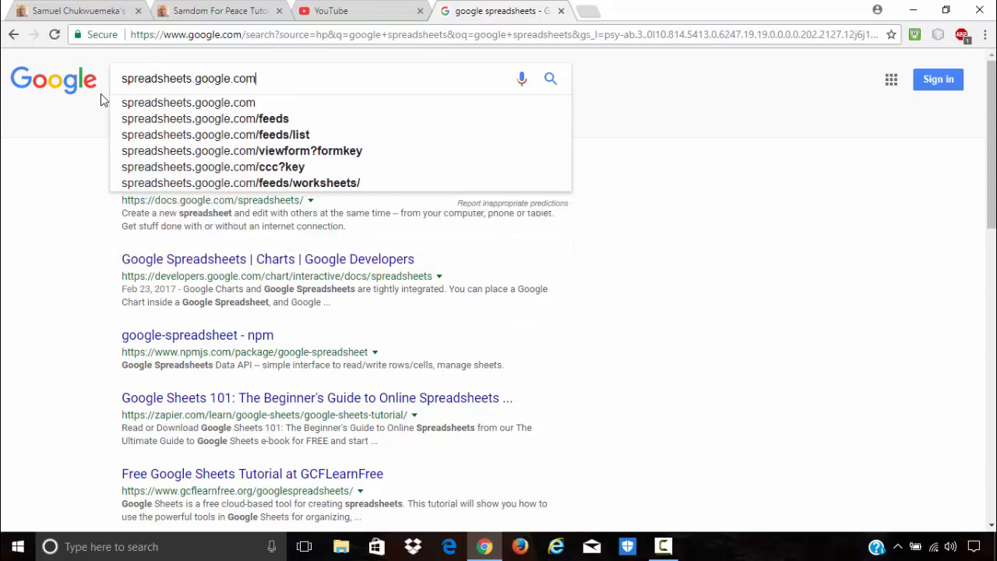
key(Return)
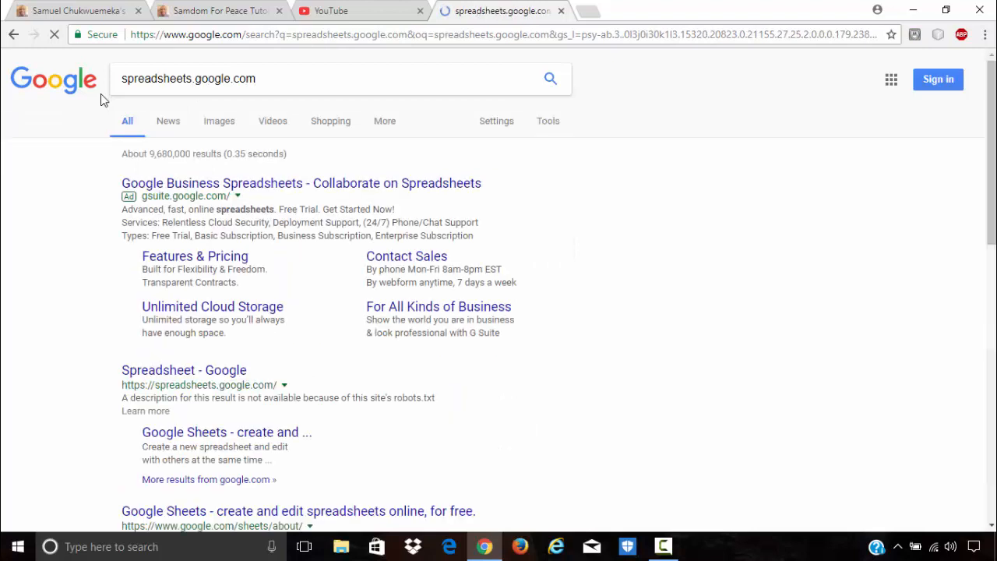
Open the Spreadsheet - Google result and enter the account e-mail to sign in to Google Sheets.
click(185, 379)
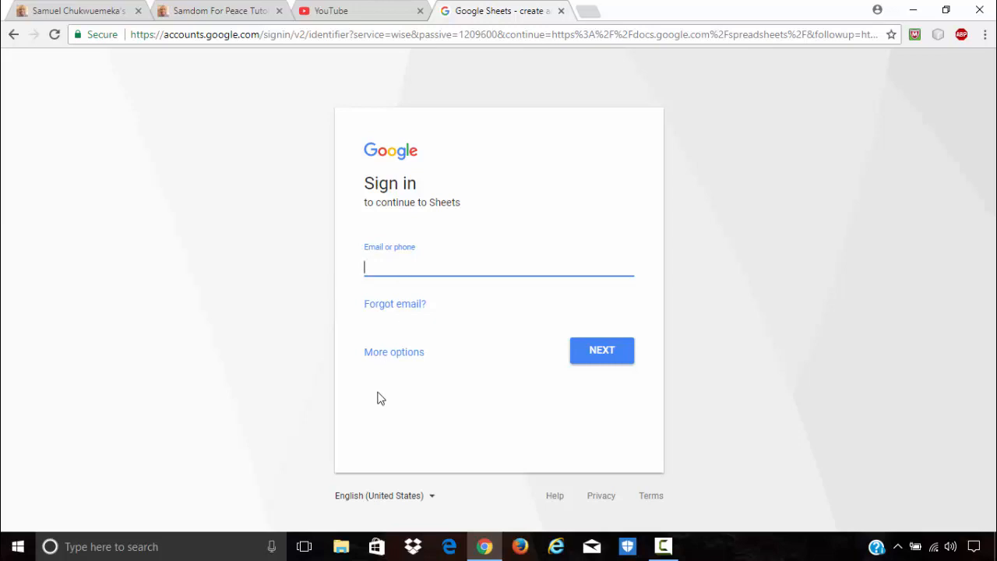
text(sa)
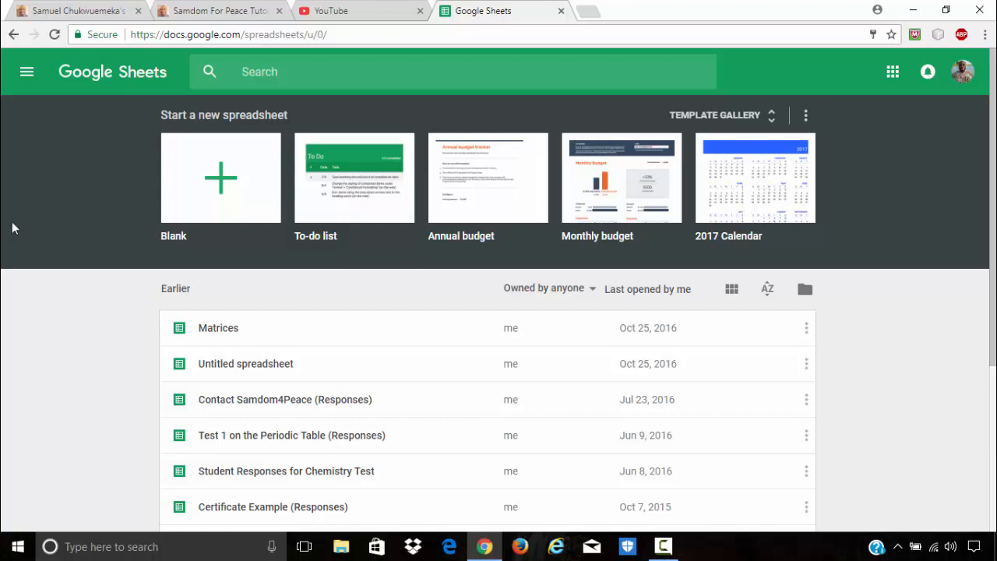
Create a blank spreadsheet and name it "Add, Subtract, and Multiply Matrices".
click(213, 194)
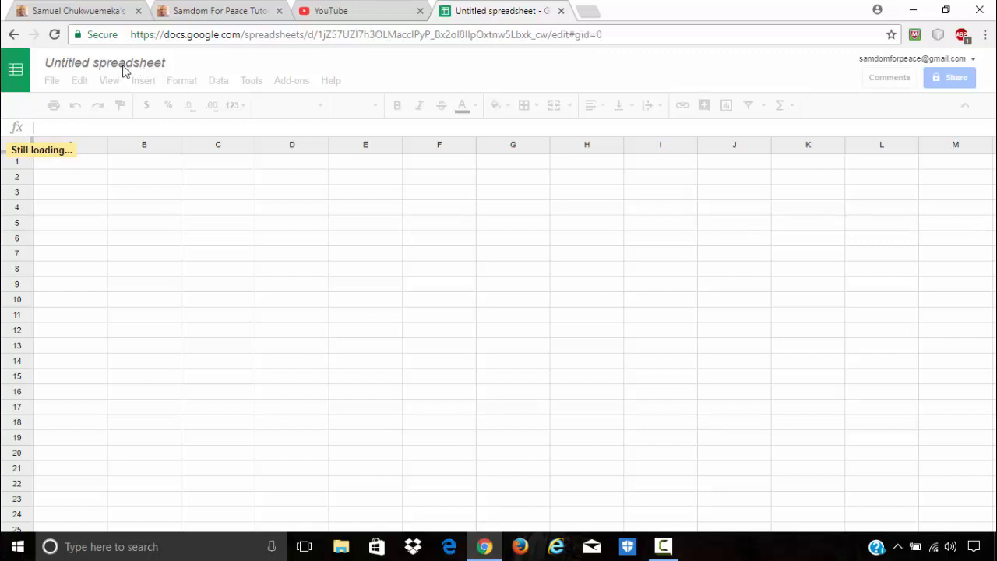
click(166, 62)
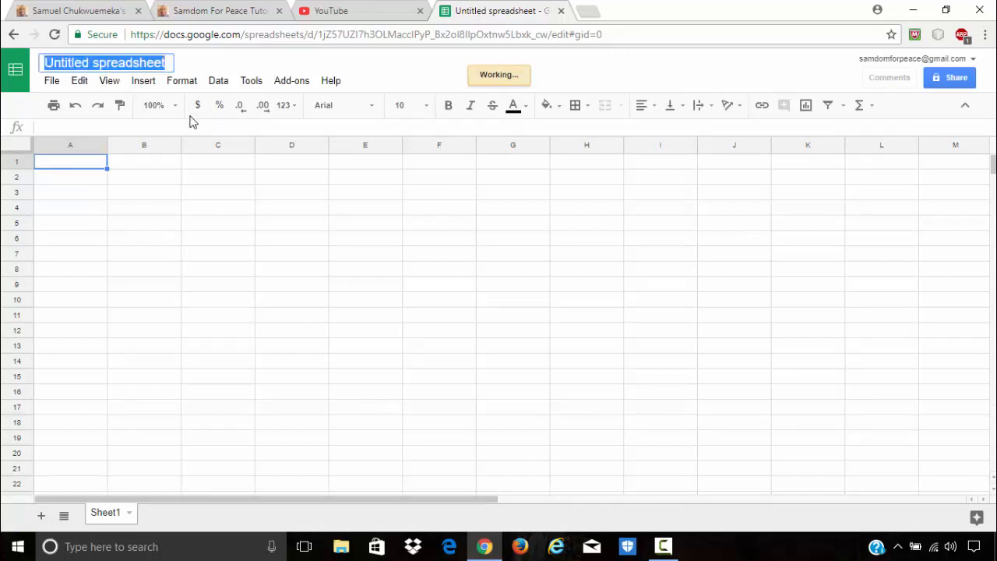
text(Add)
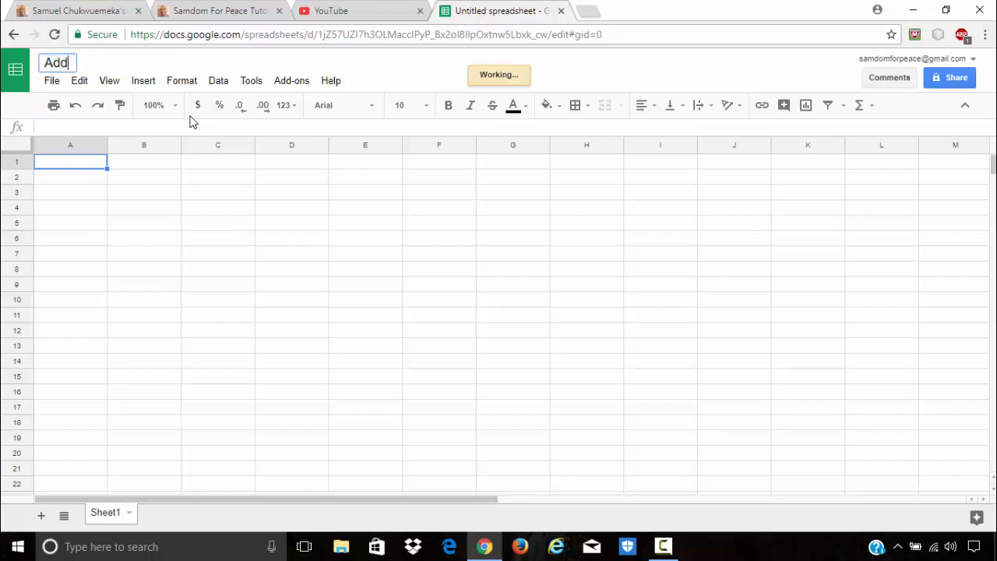
text(, Subrtact)
key(BackSpace)
key(BackSpace)
key(BackSpace)
key(BackSpace)
key(BackSpace)
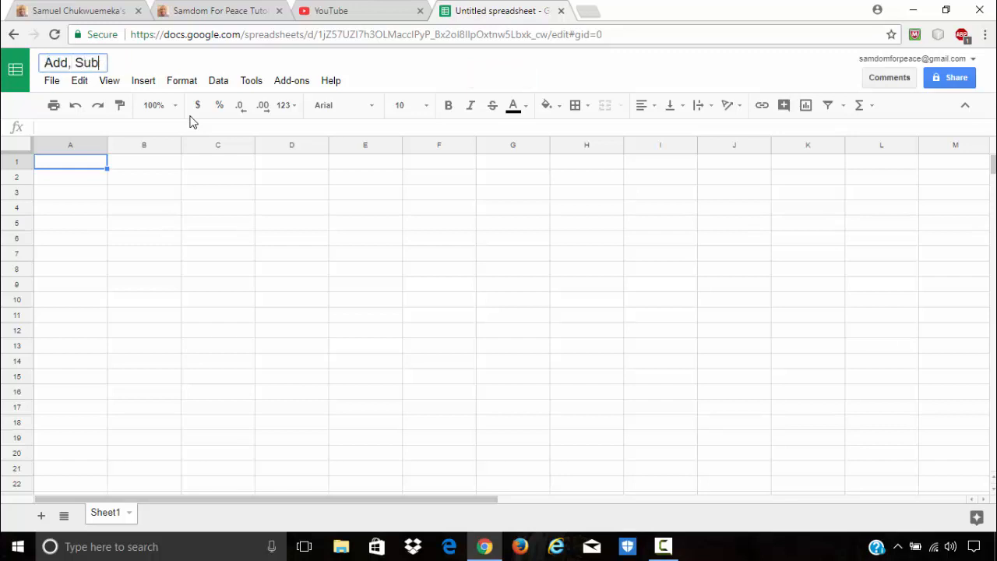
text(tract, and )
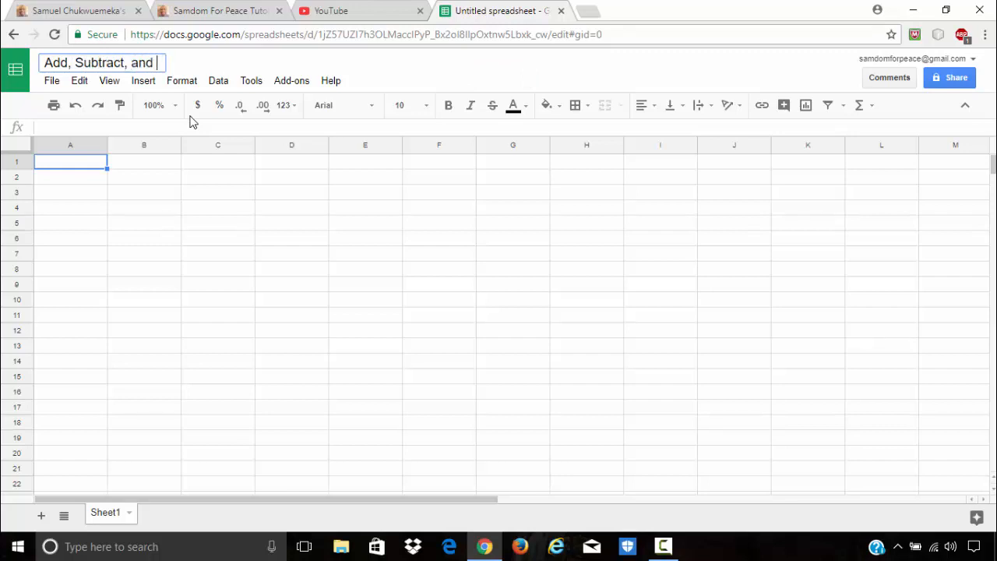
text(Multipl)
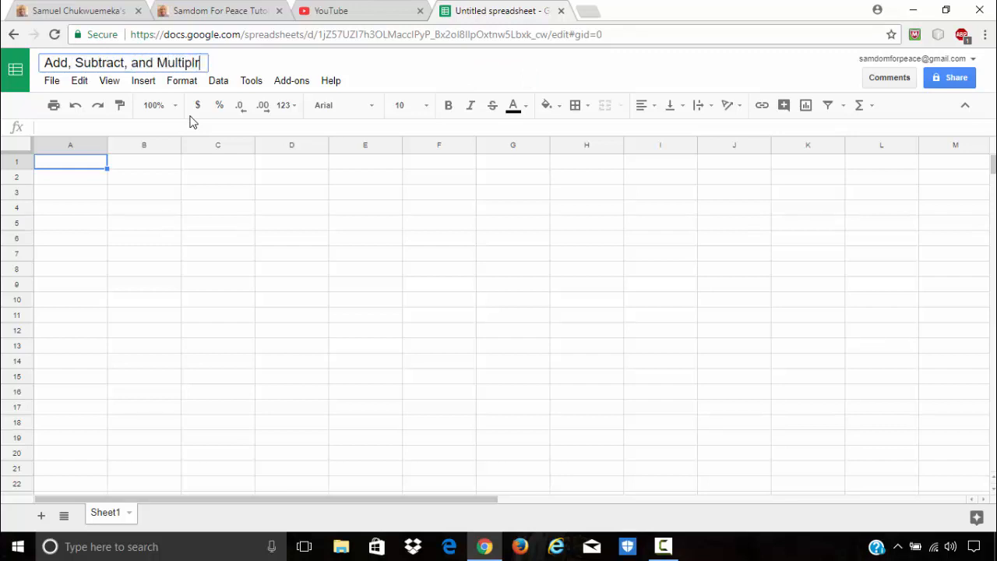
text(y Matruce)
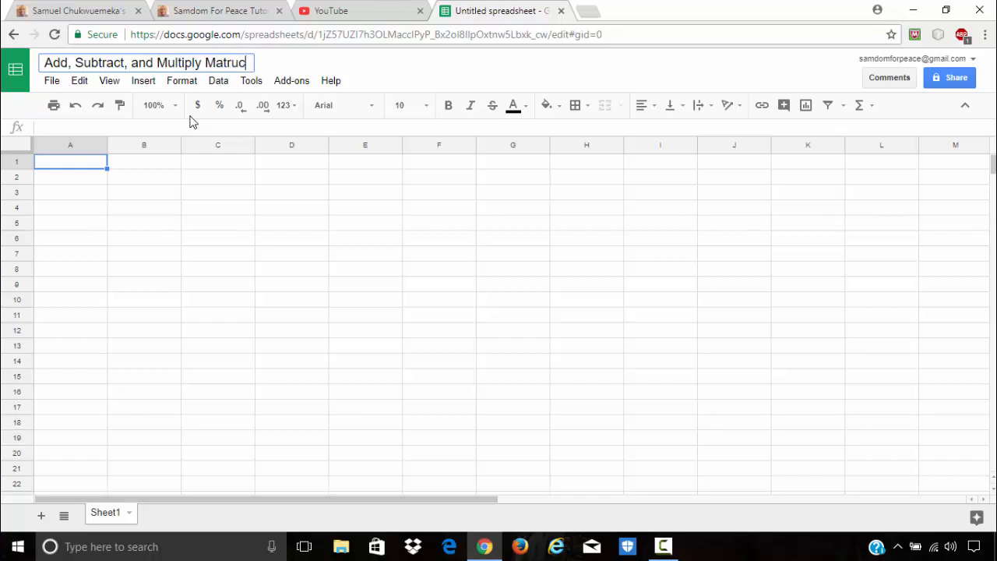
key(BackSpace)
key(BackSpace)
key(BackSpace)
text(u)
key(BackSpace)
text(ices)
key(Return)
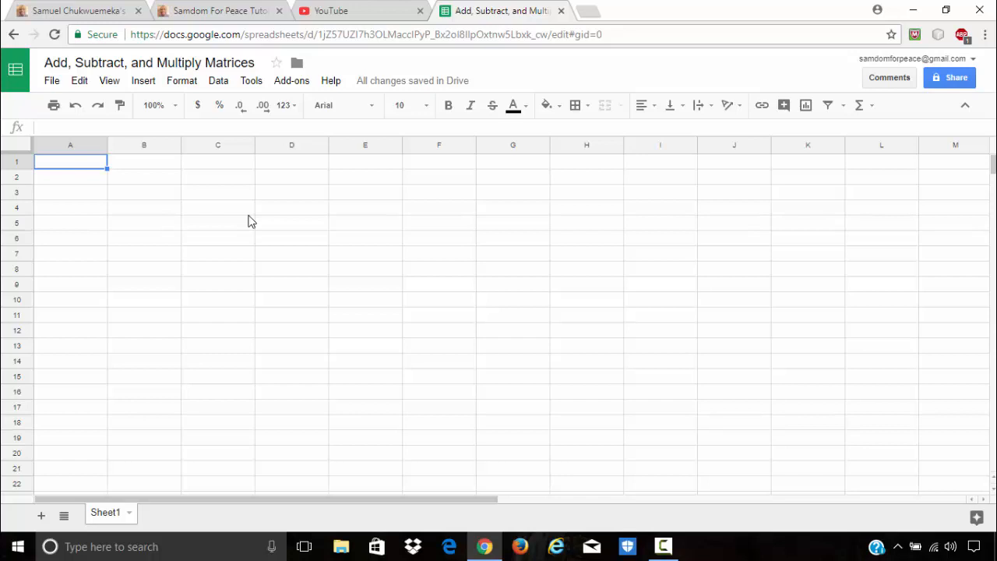
Label cell A1 "Matrix A" and enter the matrix's first column, 1 and 3, in A2:A3.
text(Matrix A)
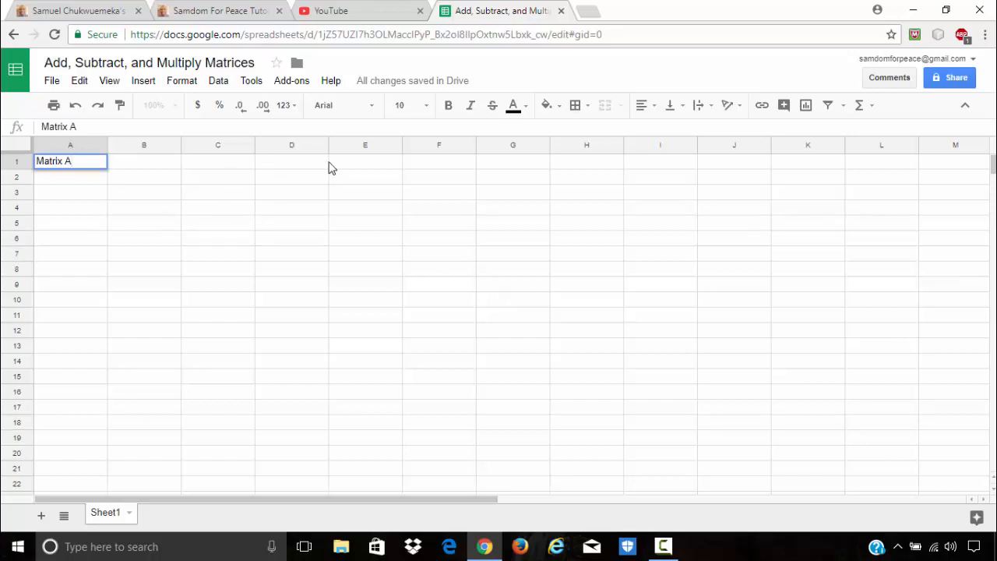
key(Return)
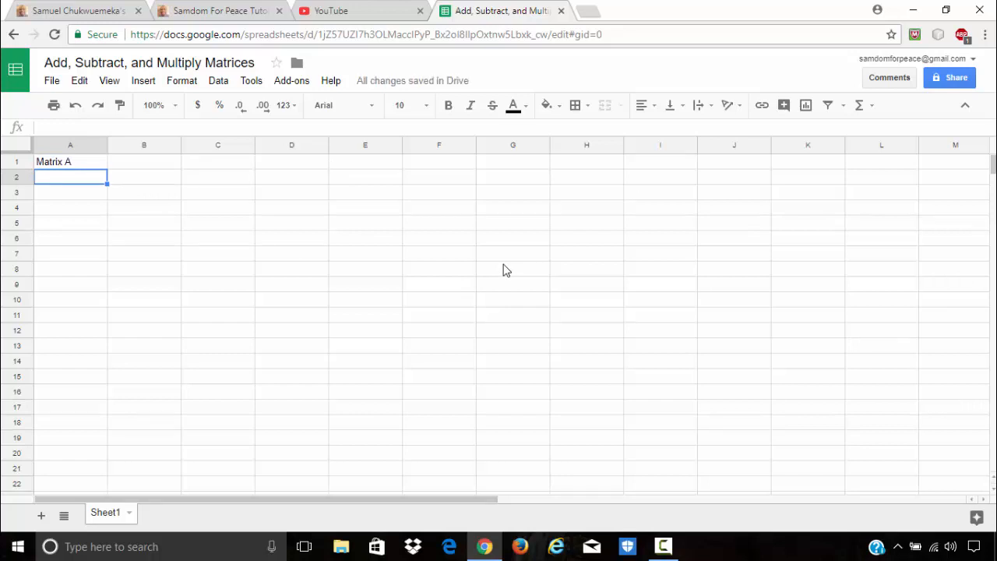
text(1)
key(Return)
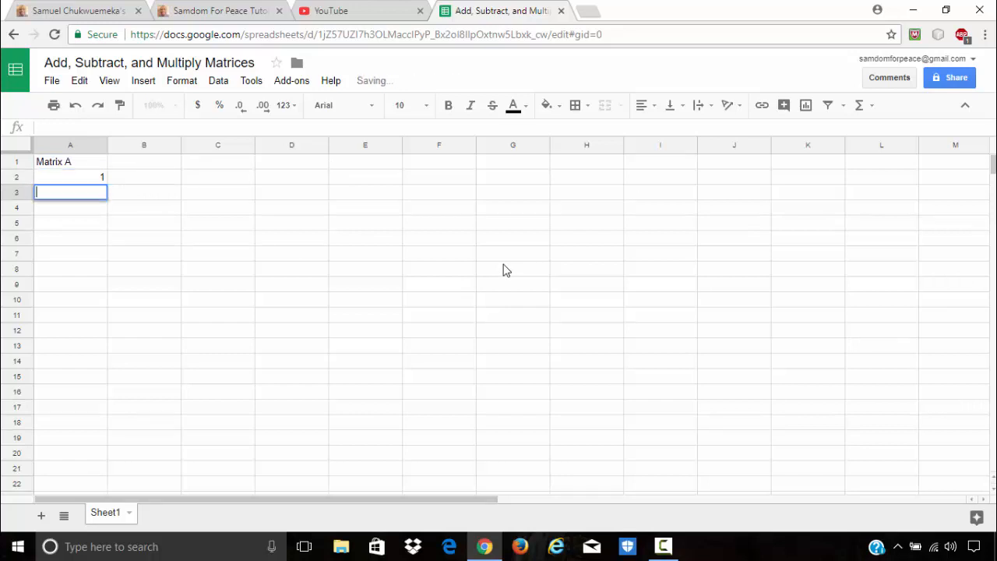
text(3)
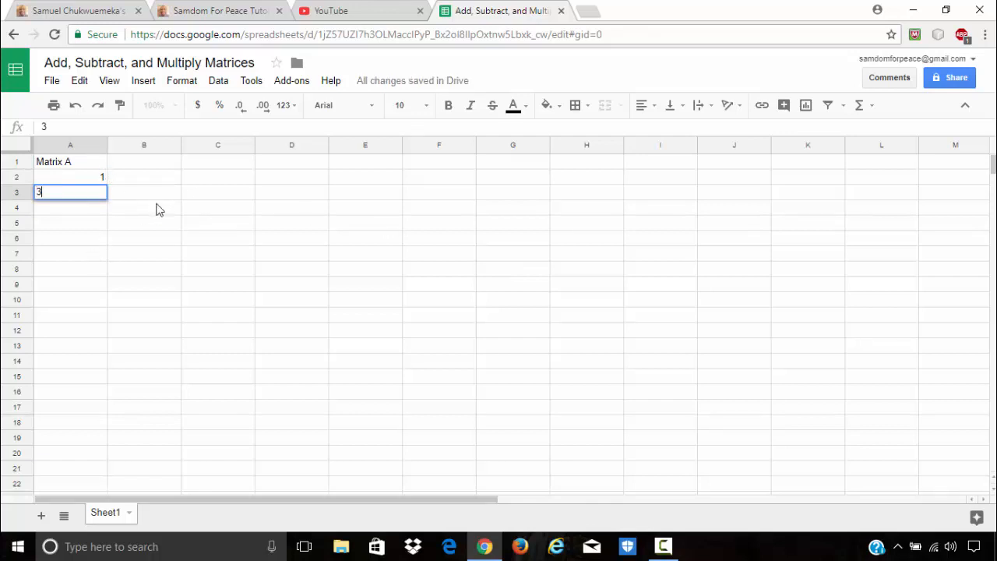
Enter Matrix A's second column, 2 and 0, in cells B2:B3.
click(132, 178)
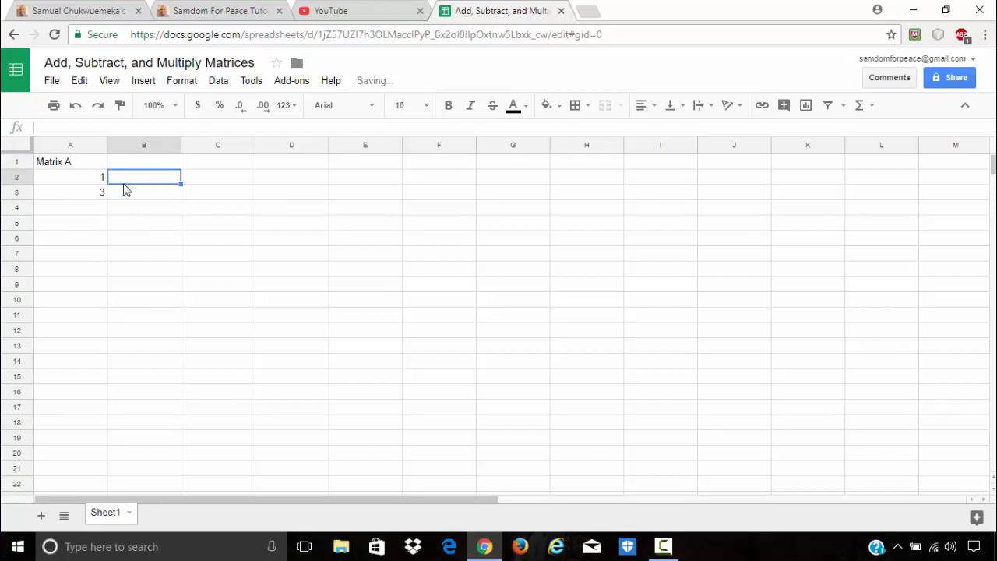
text(1)
key(BackSpace)
text(2)
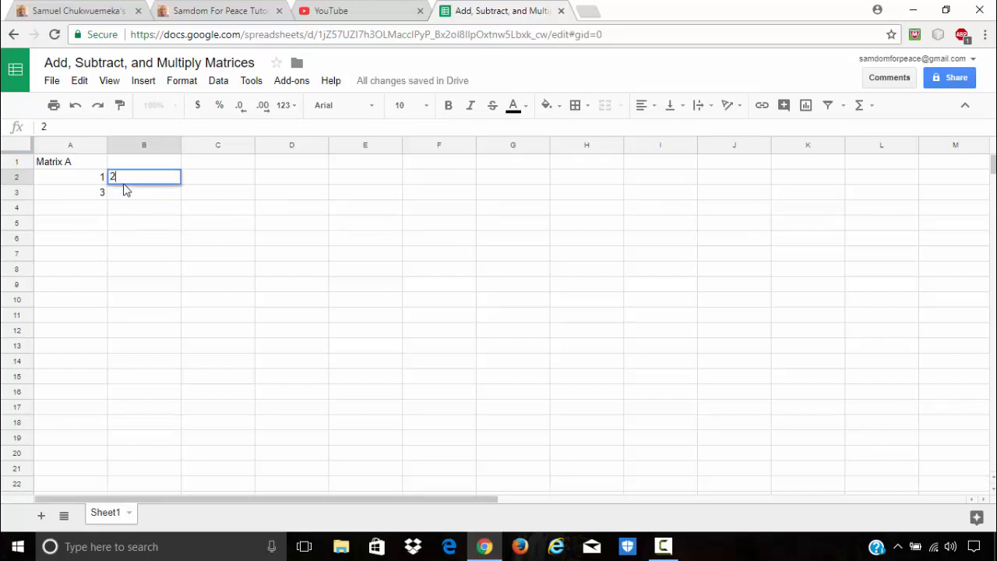
key(Return)
text(0)
key(Tab)
Complete Matrix A by entering 5 and 2 in C2:C3 and -1 and -4 in D2:D3.
key(Up)
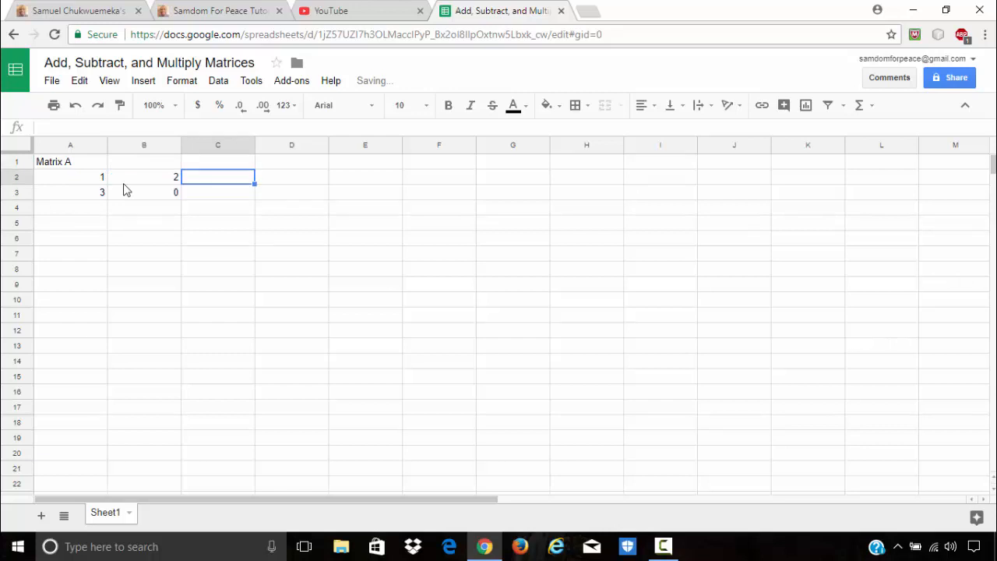
text(5)
key(Return)
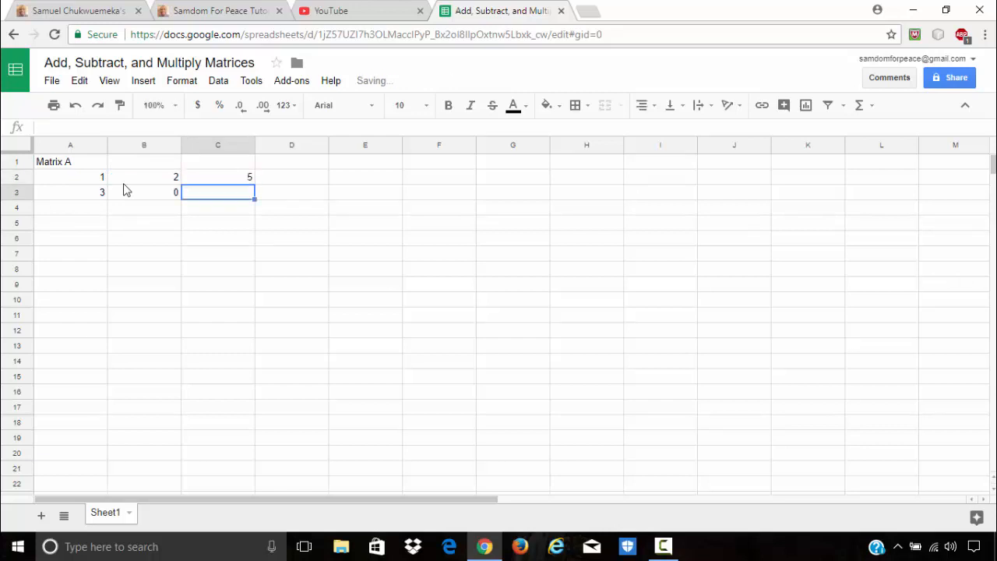
text(2)
key(Tab)
key(Up)
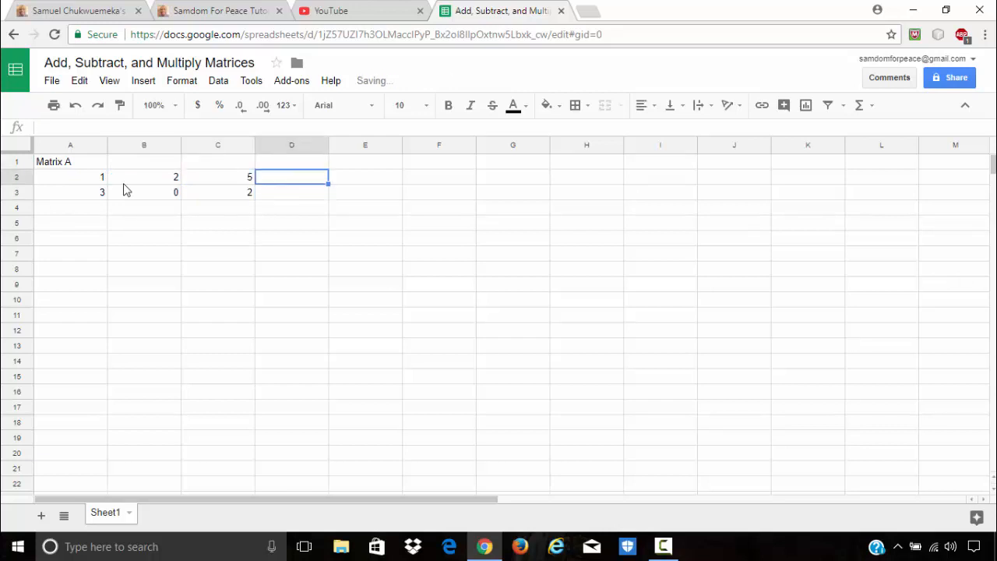
text(-1)
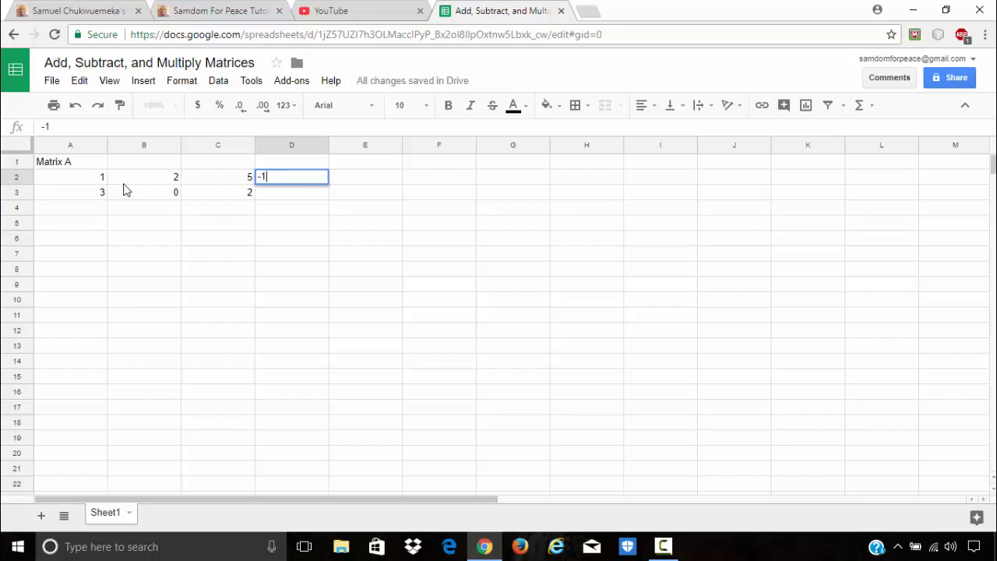
key(Return)
text(-4)
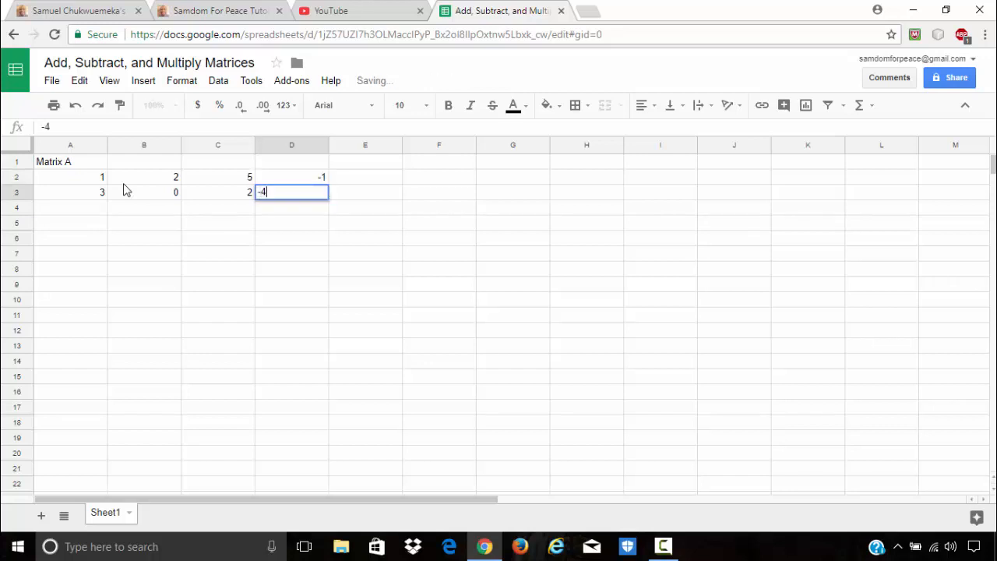
key(Tab)
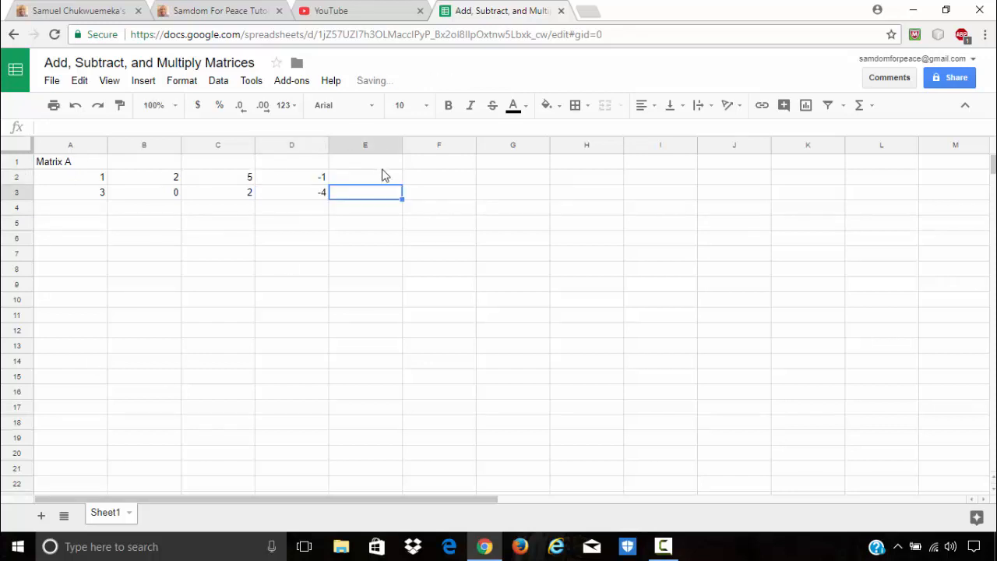
Enter the label "plus" in F1 and the heading "Matrix B" in H1.
click(426, 163)
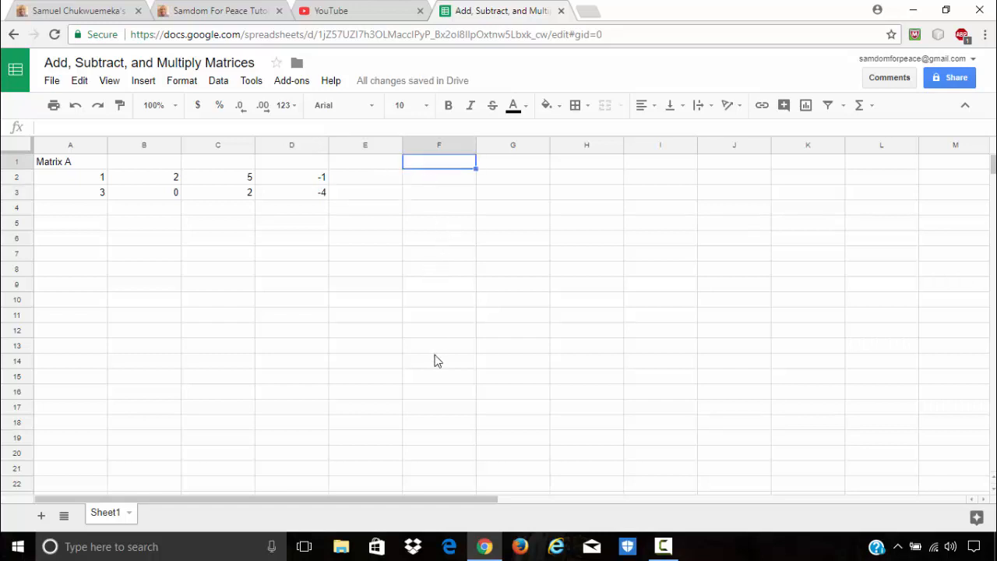
text(plus)
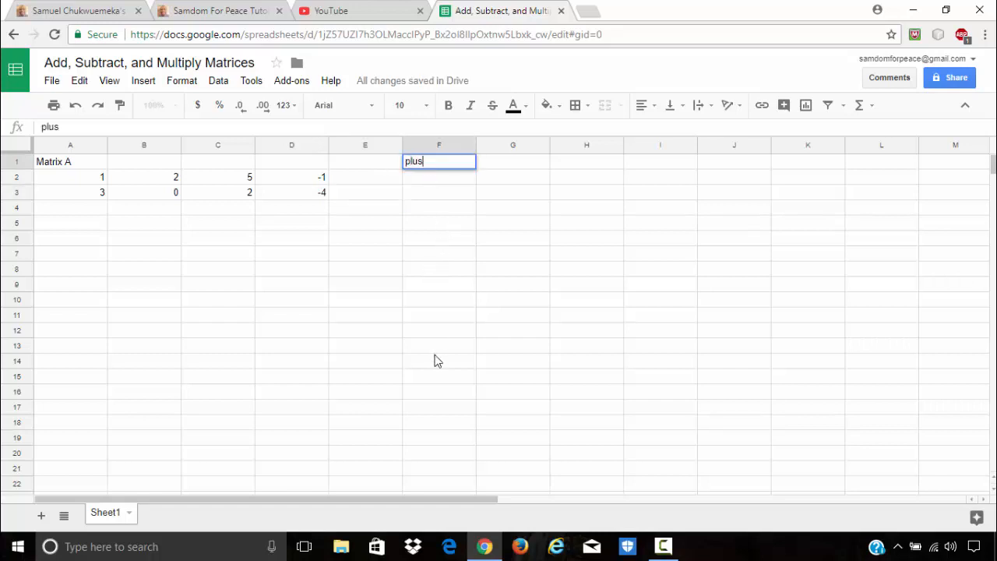
key(Tab)
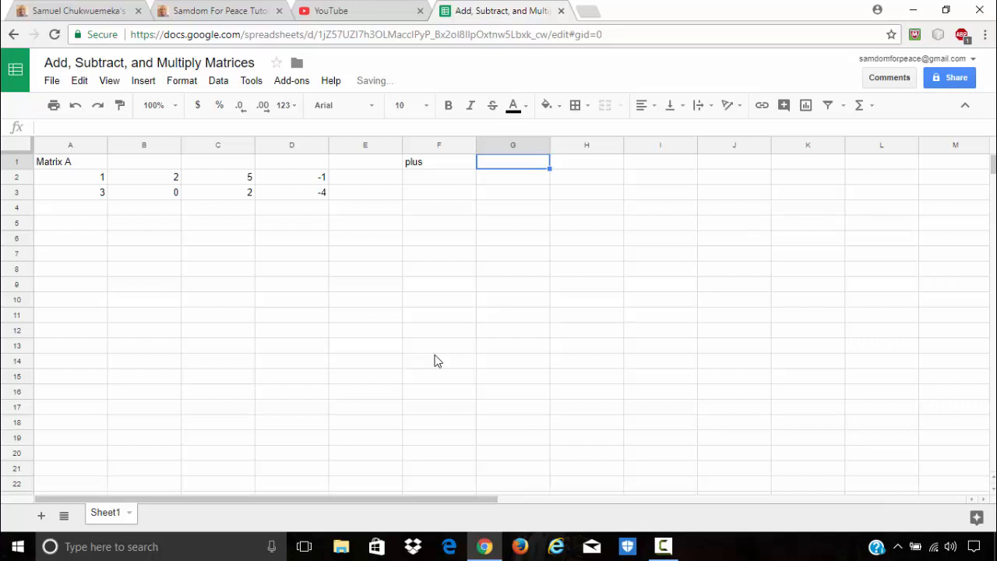
key(Right)
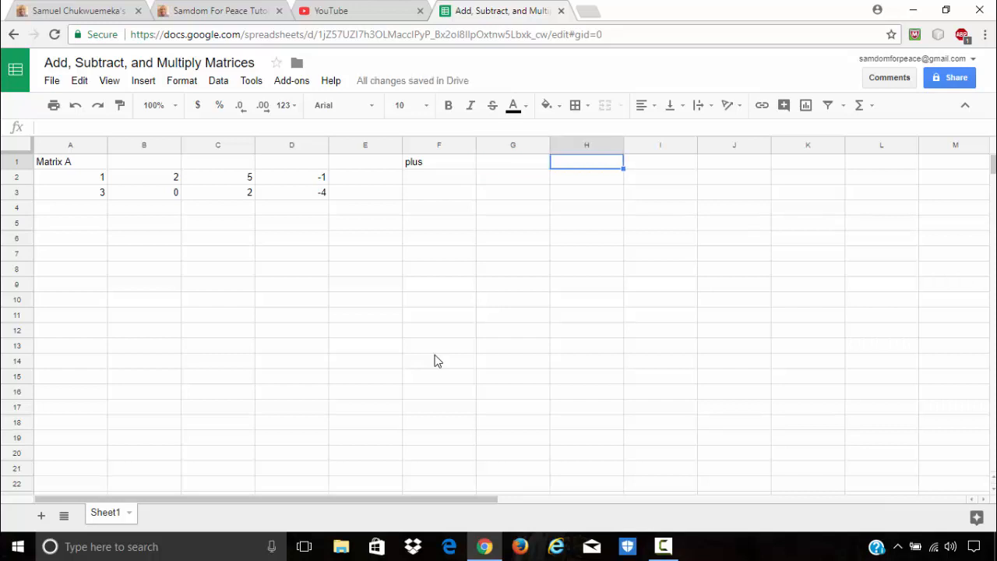
text(Matrix)
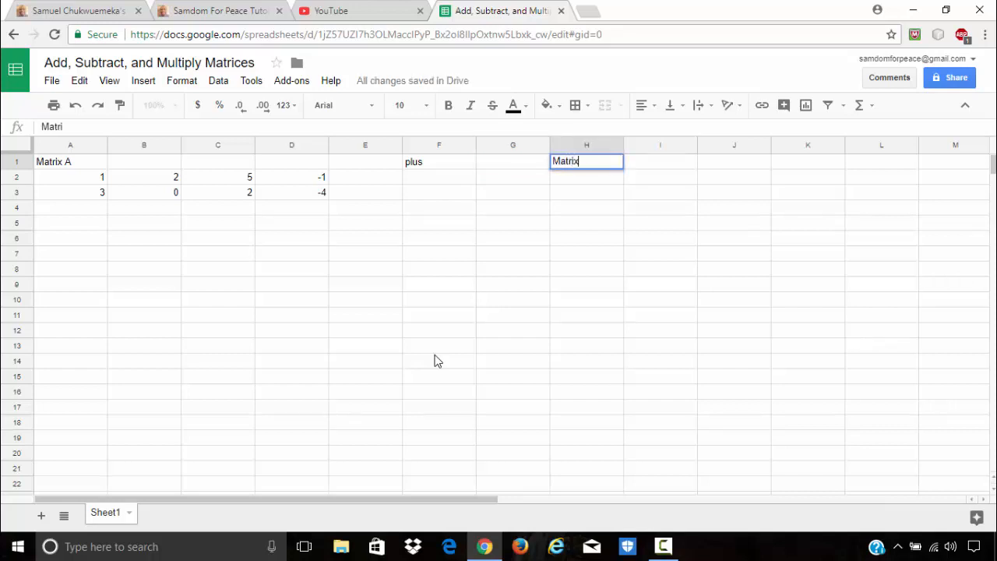
text( B)
key(Return)
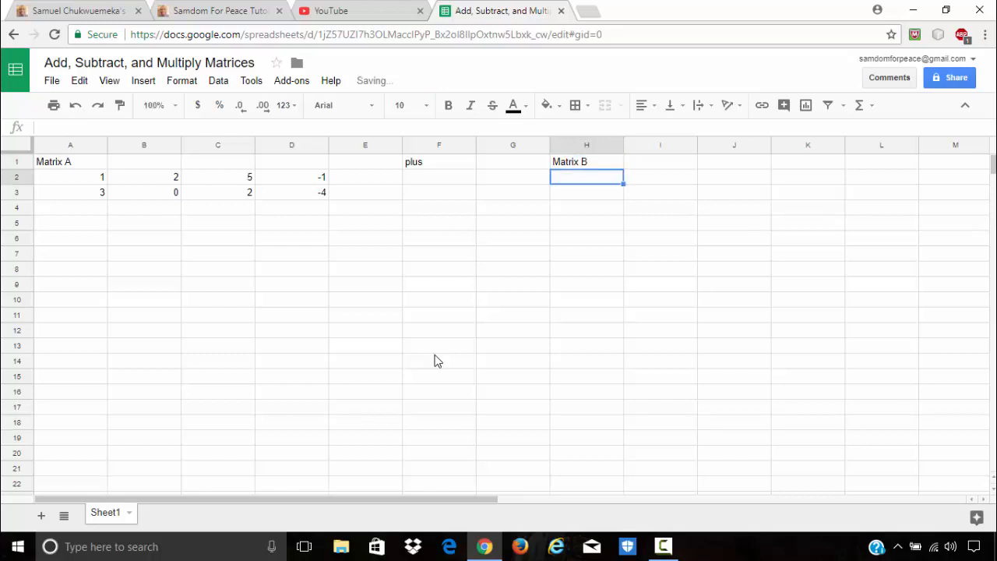
Relocate the "plus" label by entering it in E1 and clearing F1.
click(382, 165)
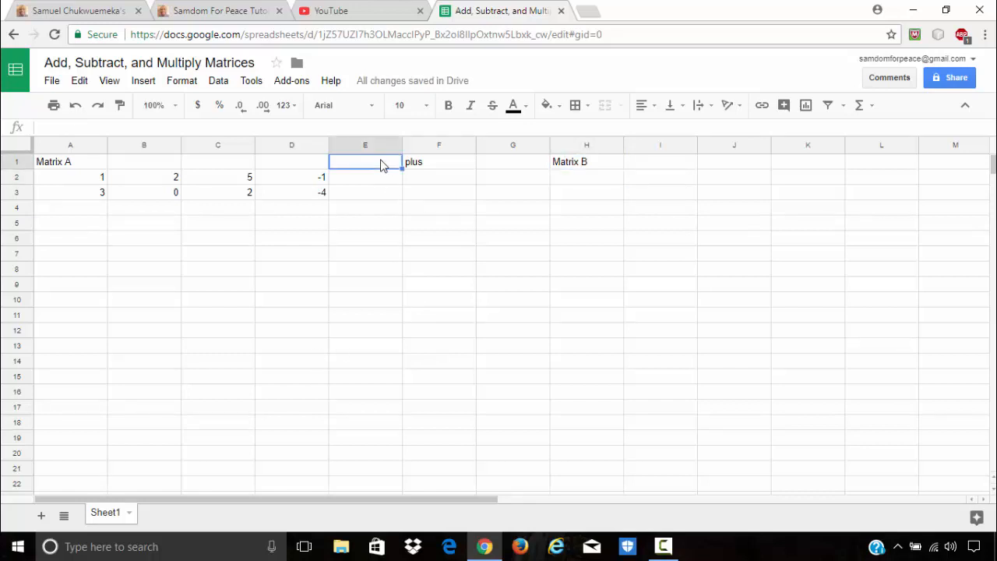
text(plus)
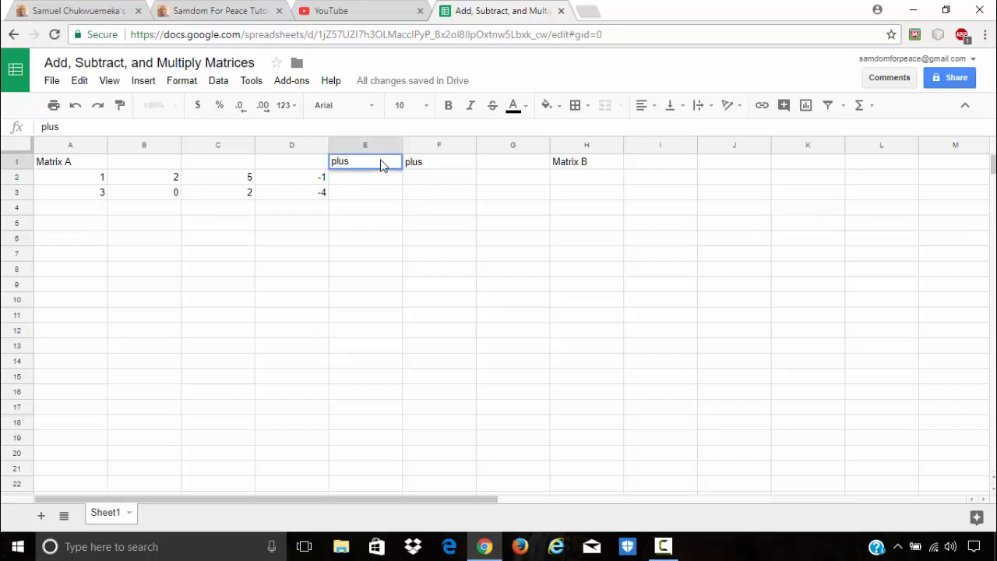
key(Tab)
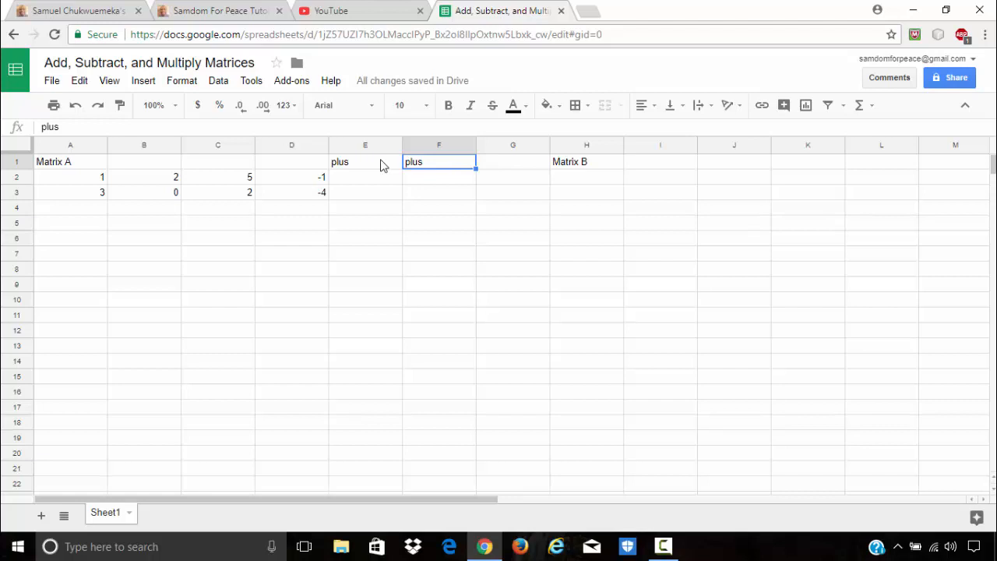
key(Delete)
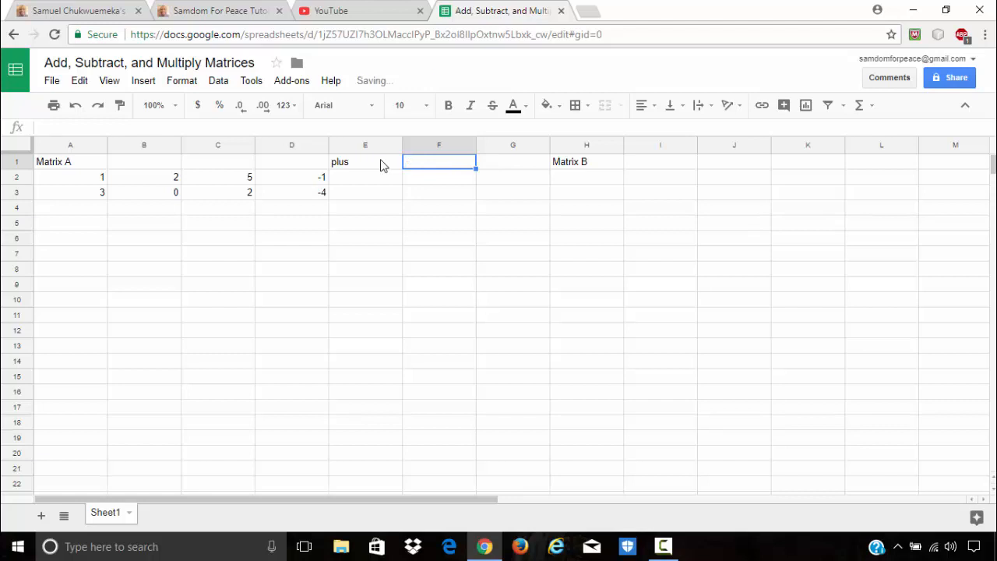
Enter Matrix B's first two columns: 8 and -2 in F2:F3, and 10 and -1 in G2:G3.
click(447, 182)
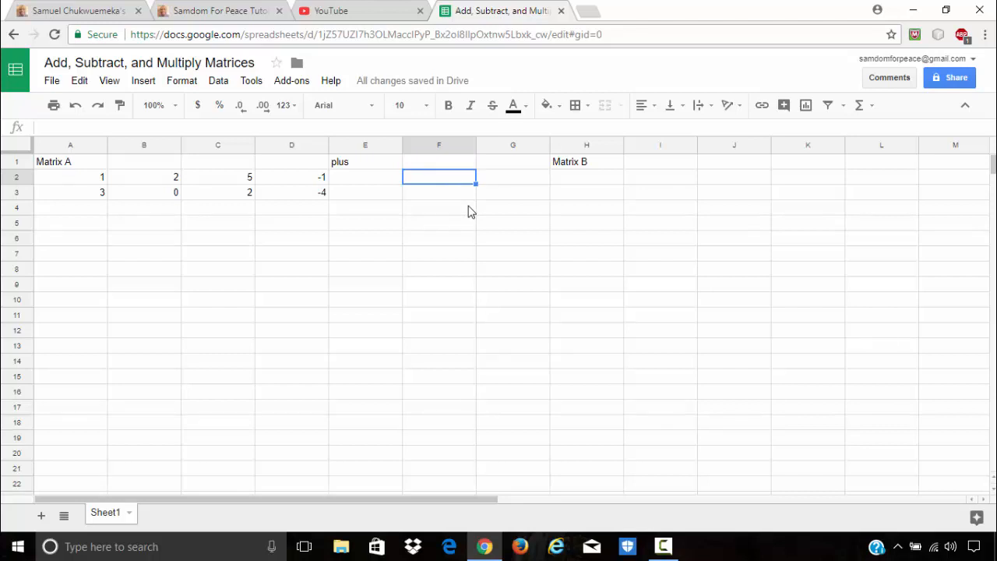
text(8)
key(Return)
text(-2)
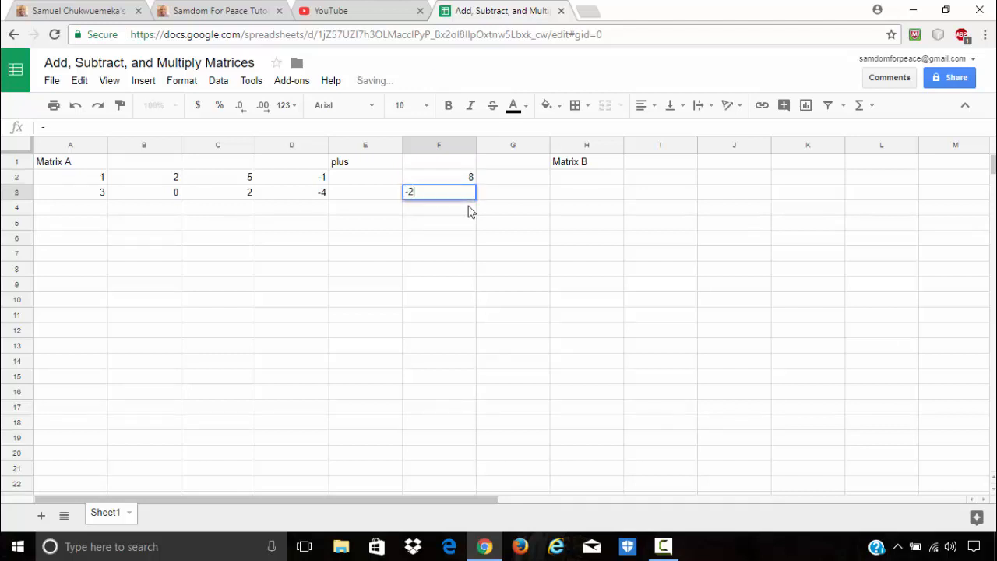
key(Tab)
key(Up)
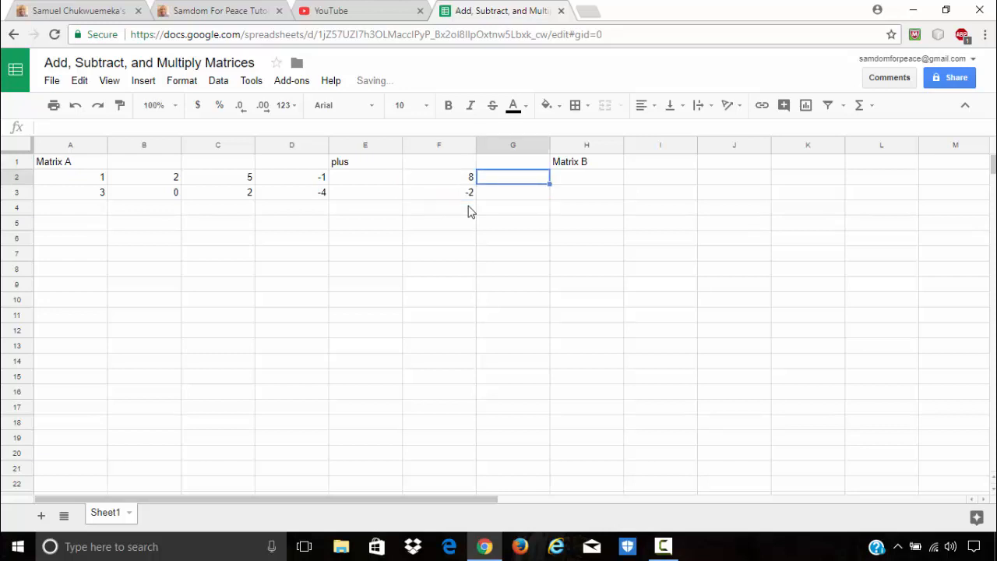
text(10)
key(Return)
text(-1)
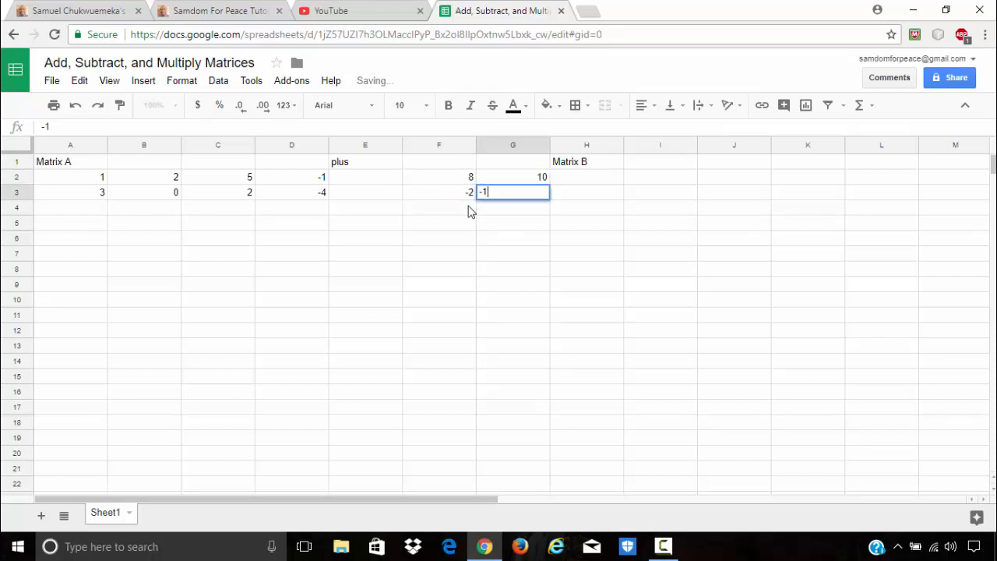
key(Tab)
Enter Matrix B's last two columns: -5 and 4 in H2:H3, and 3 and 5 in I2:I3.
key(Up)
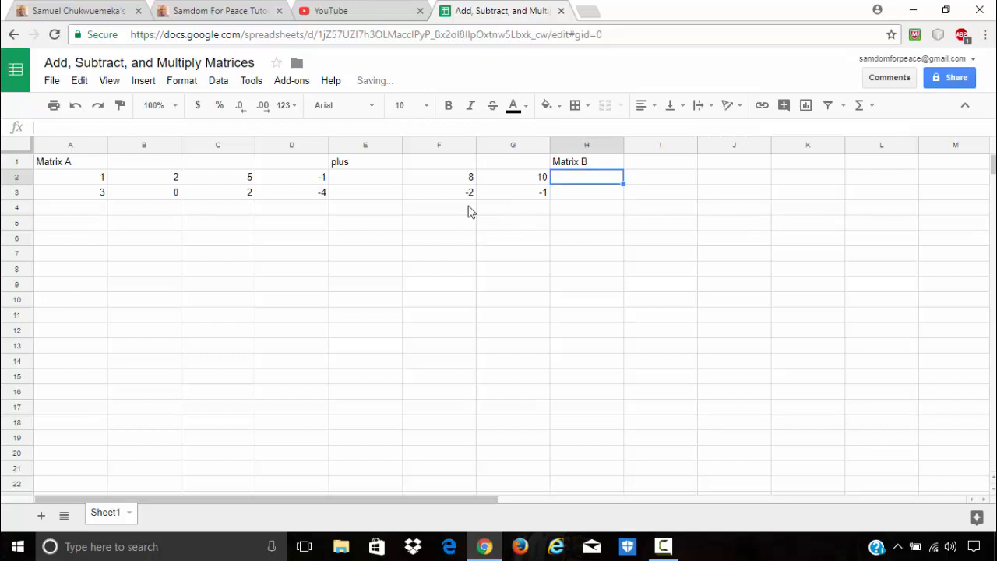
text(-5)
key(Return)
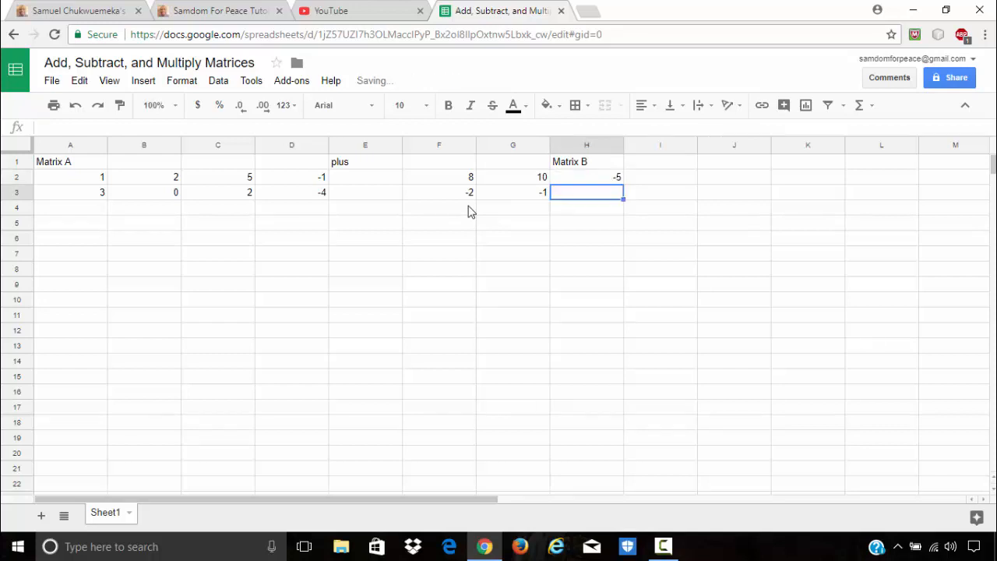
text(4)
key(Tab)
key(Up)
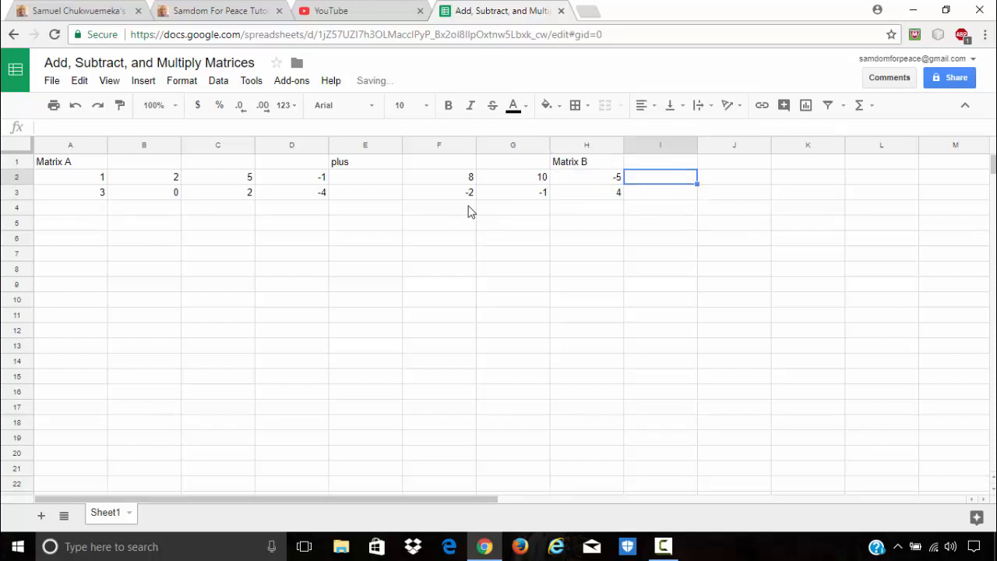
text(3)
key(Return)
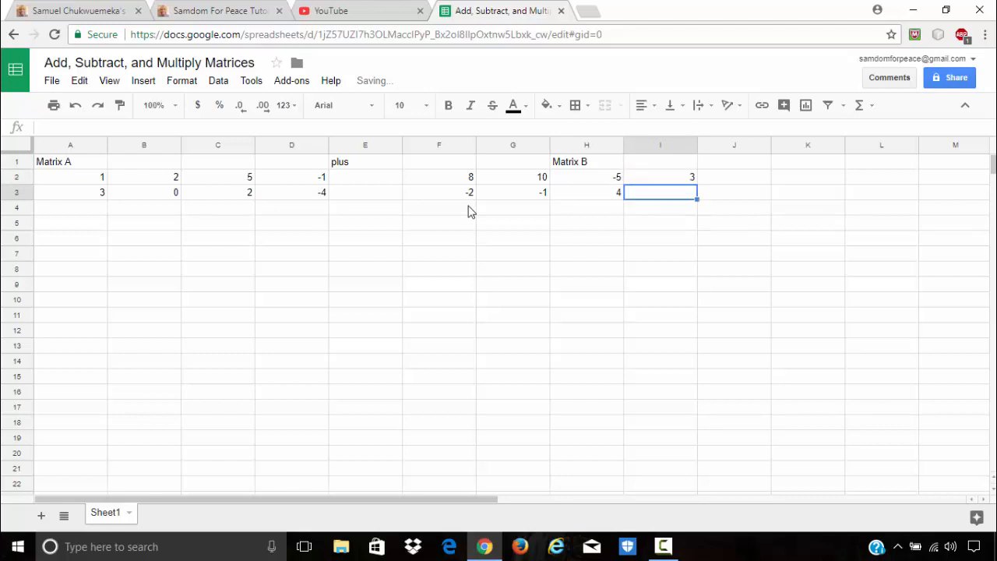
text(5)
key(Tab)
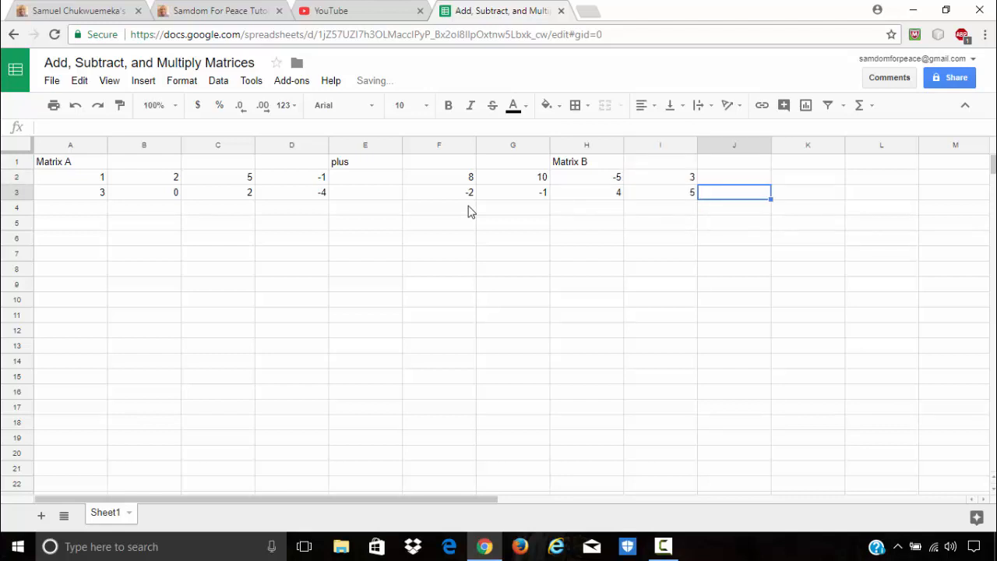
Enter the label "equals" in J1 and select cell K2 for the sum.
key(Up)
key(Up)
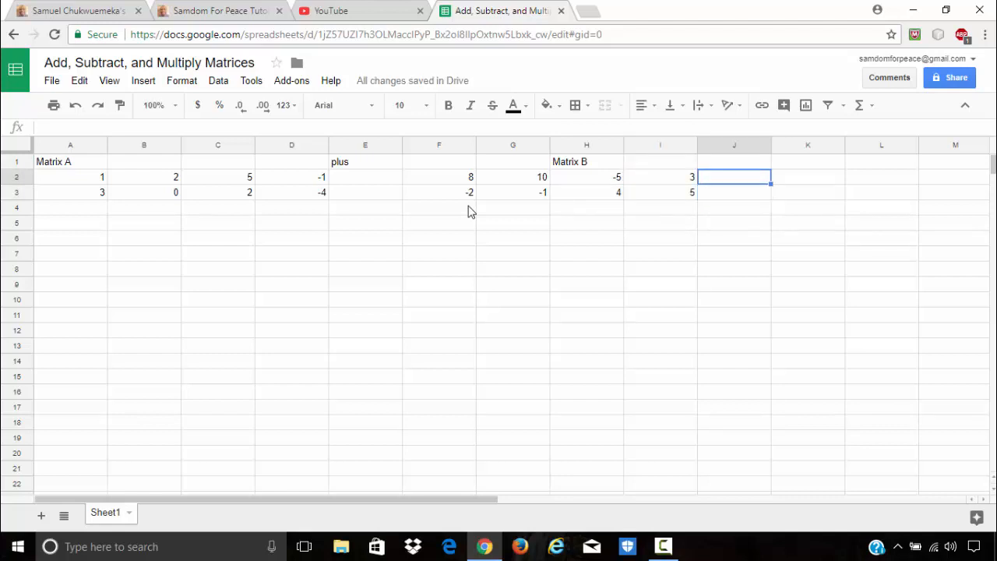
text(equals)
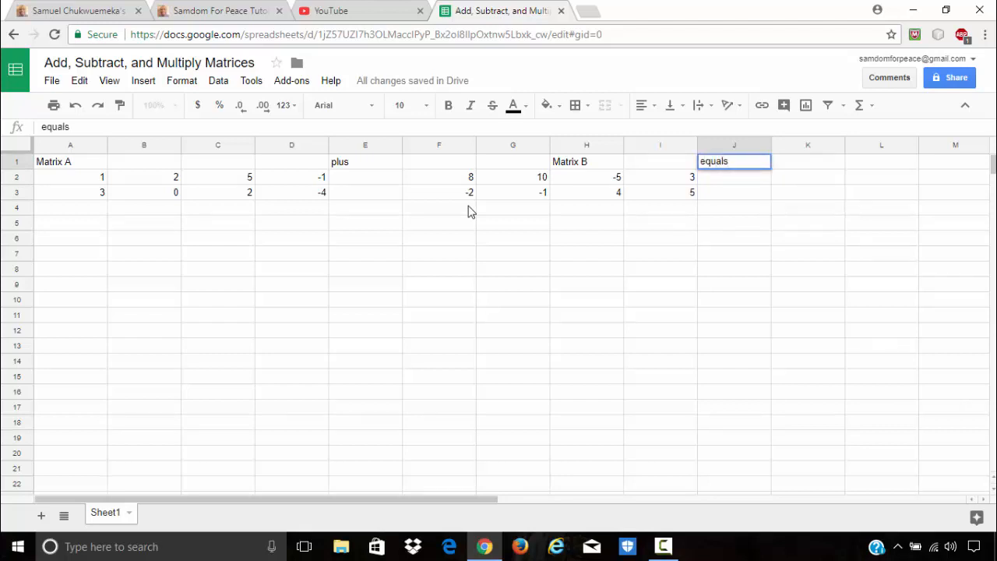
key(Tab)
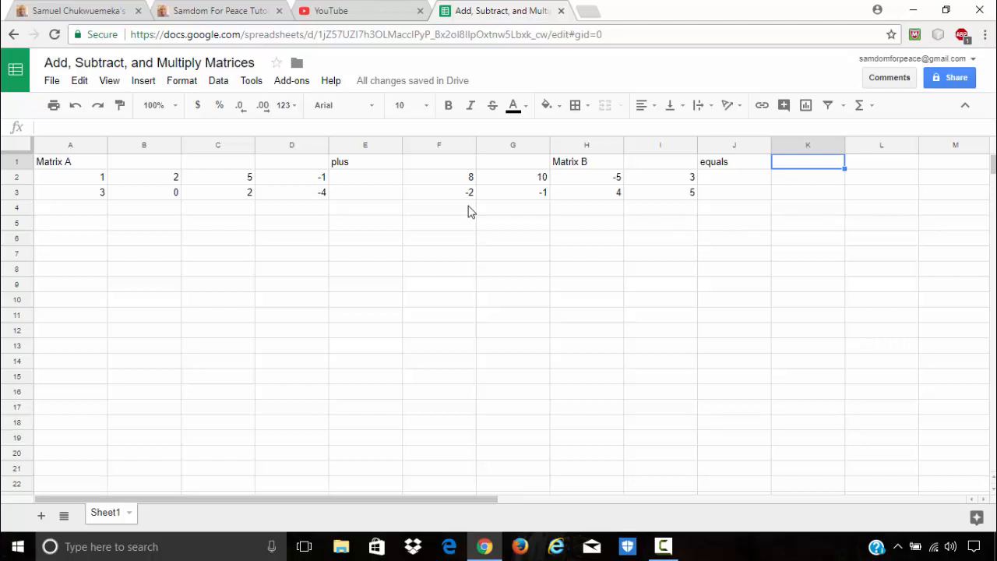
key(Down)
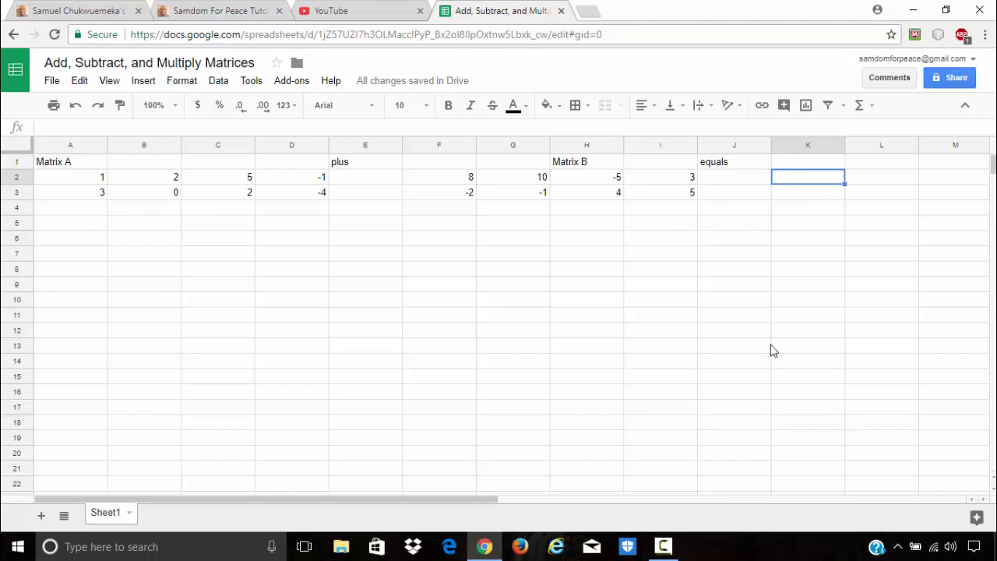
Begin an ARRAYFORMULA in K2 with Matrix A's range A2:D3 as the first operand.
text(=)
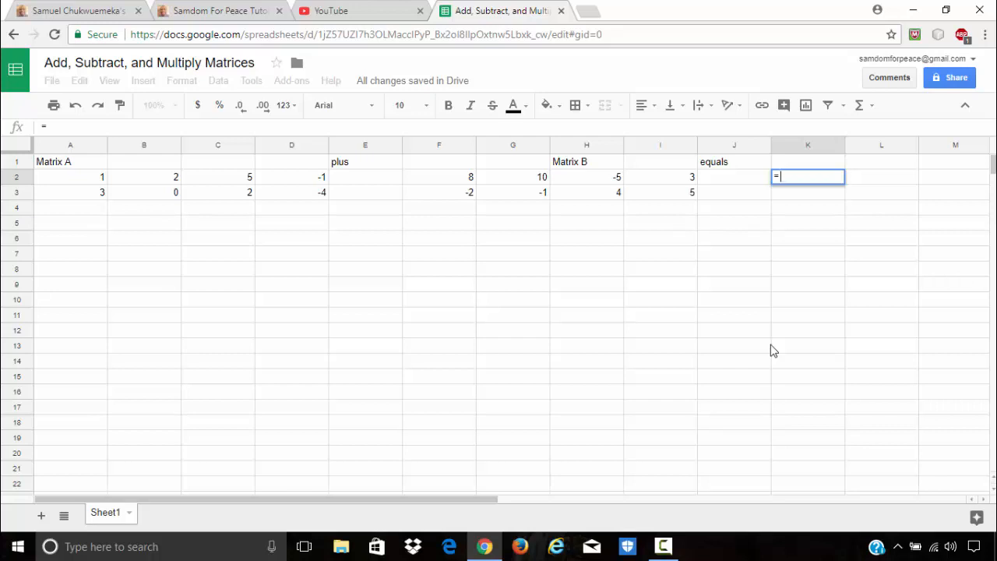
text(arr)
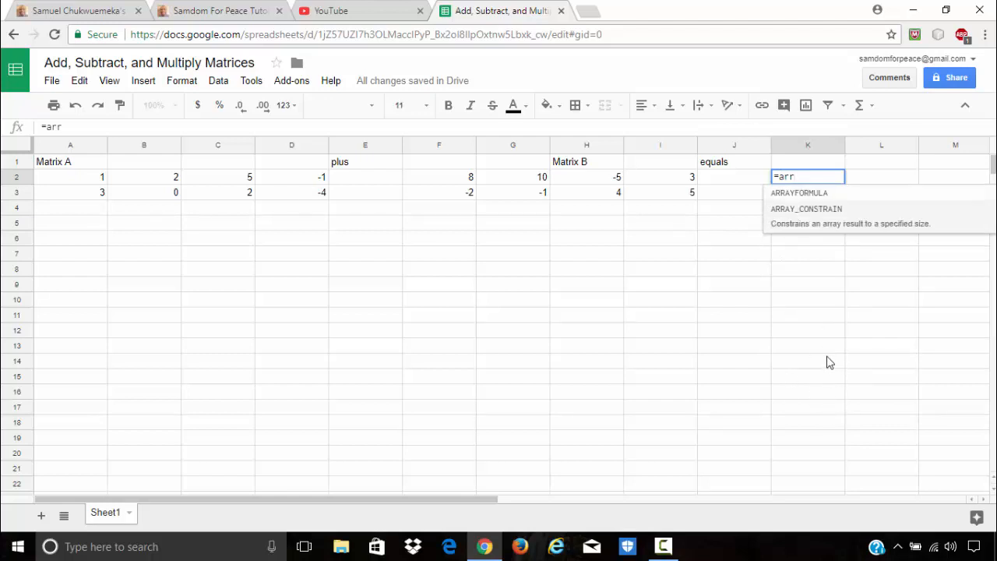
key(Up)
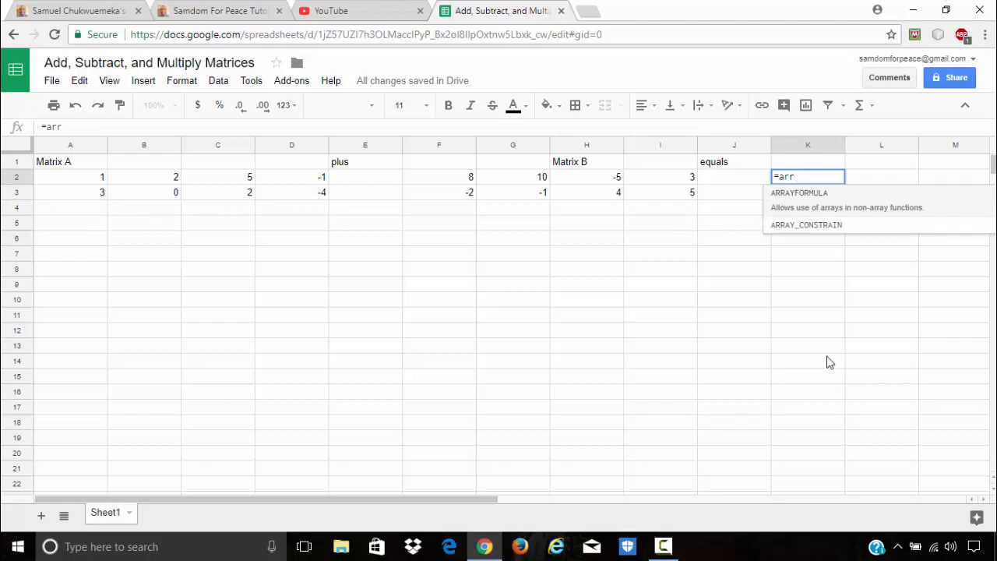
click(803, 195)
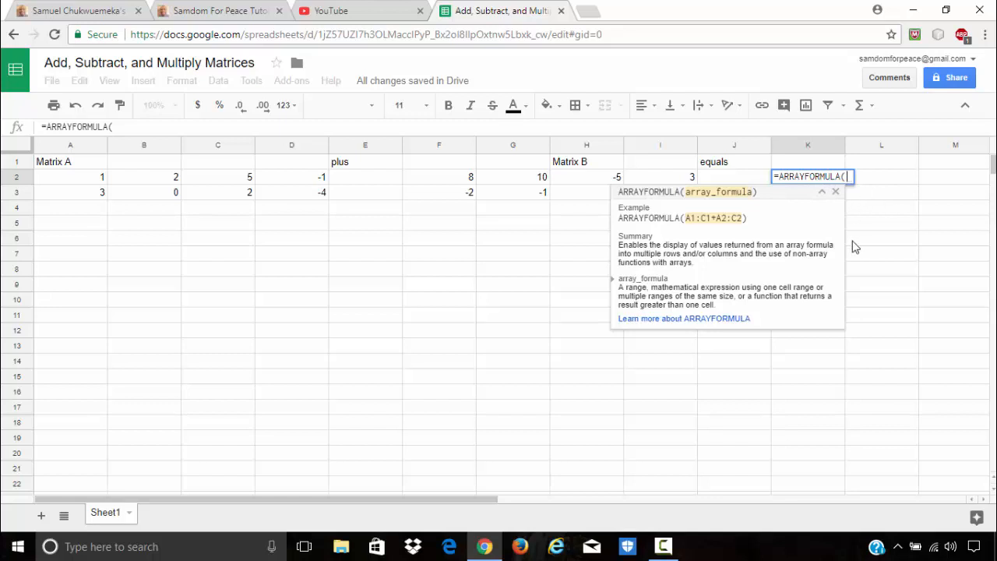
drag(90, 179, 256, 200)
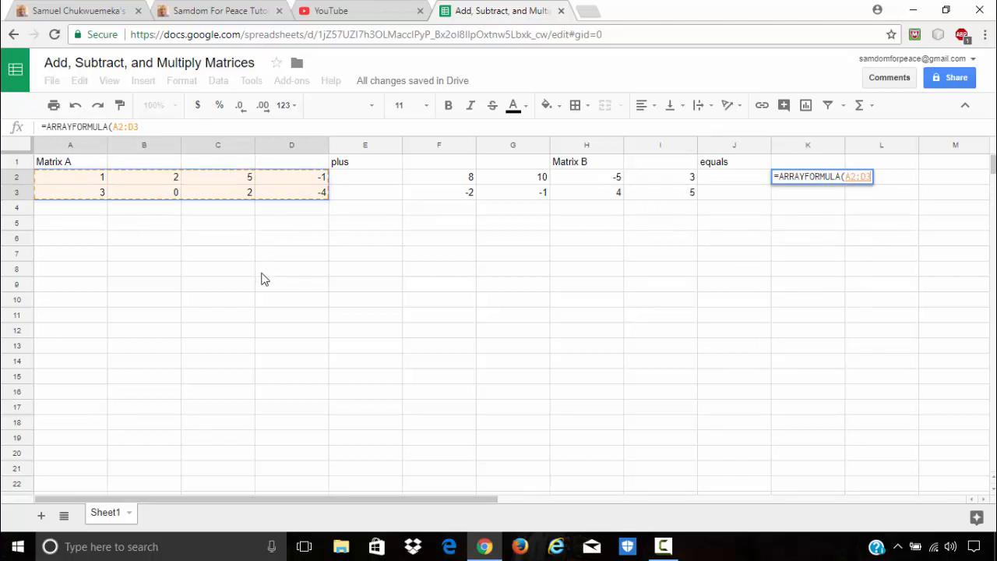
Complete the K2 formula as =ARRAYFORMULA(A2:D3+F2:I3) and view the full sum matrix.
text(+)
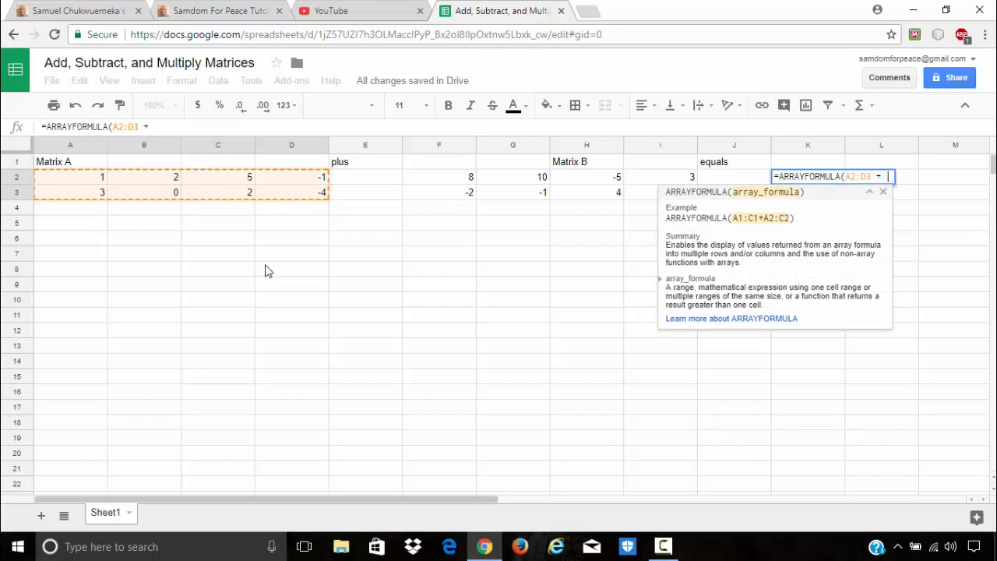
key(BackSpace)
key(BackSpace)
key(BackSpace)
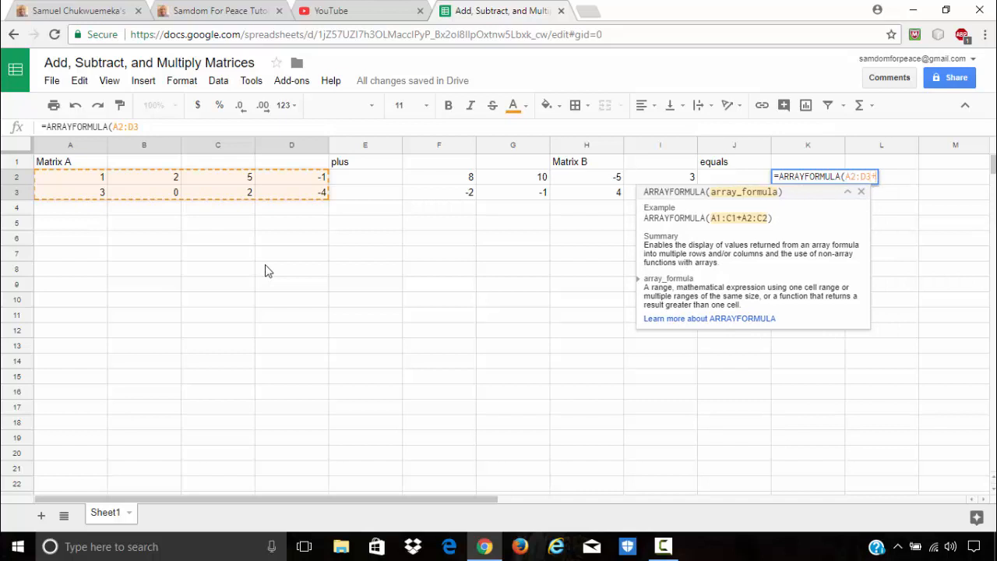
text(+)
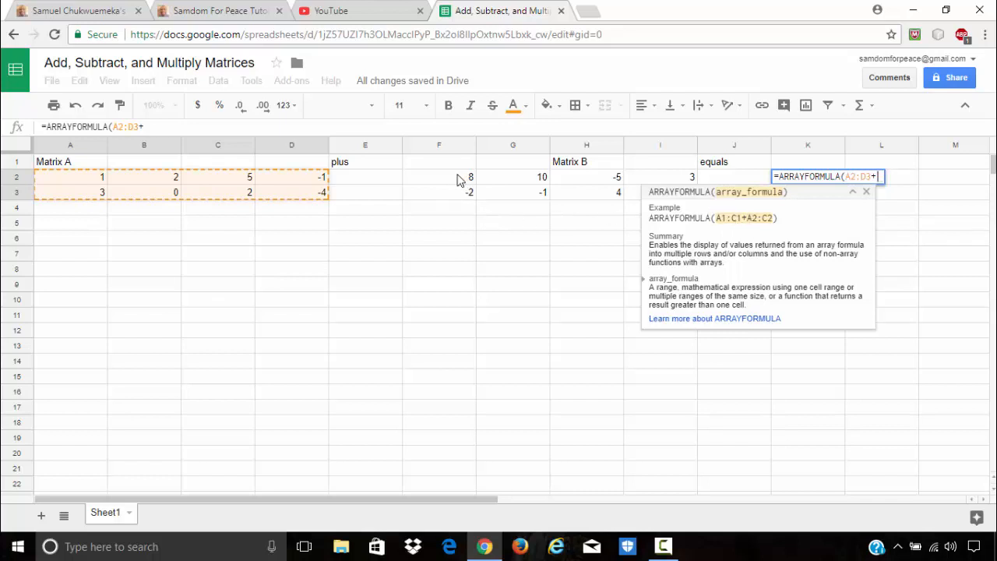
drag(458, 178, 641, 195)
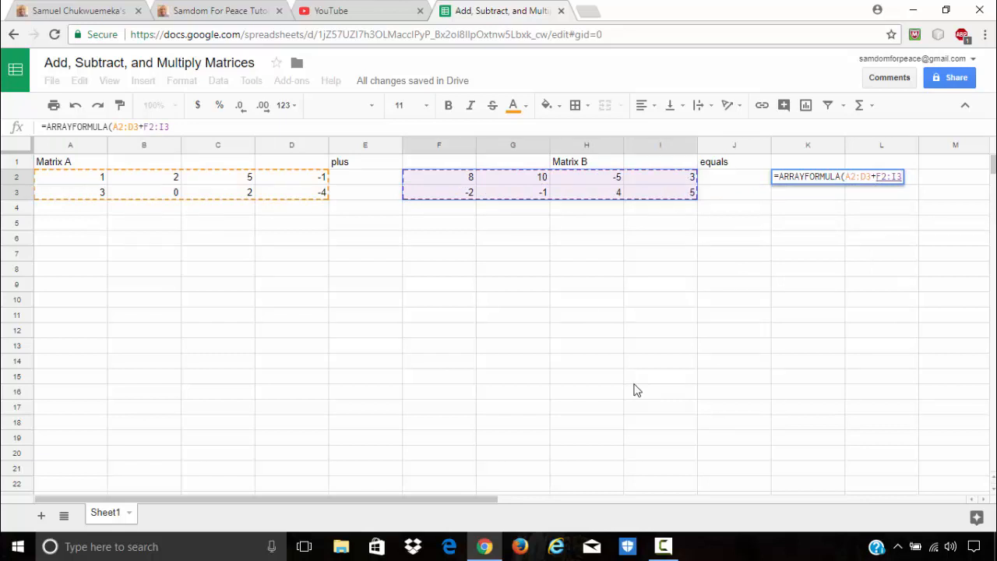
text())
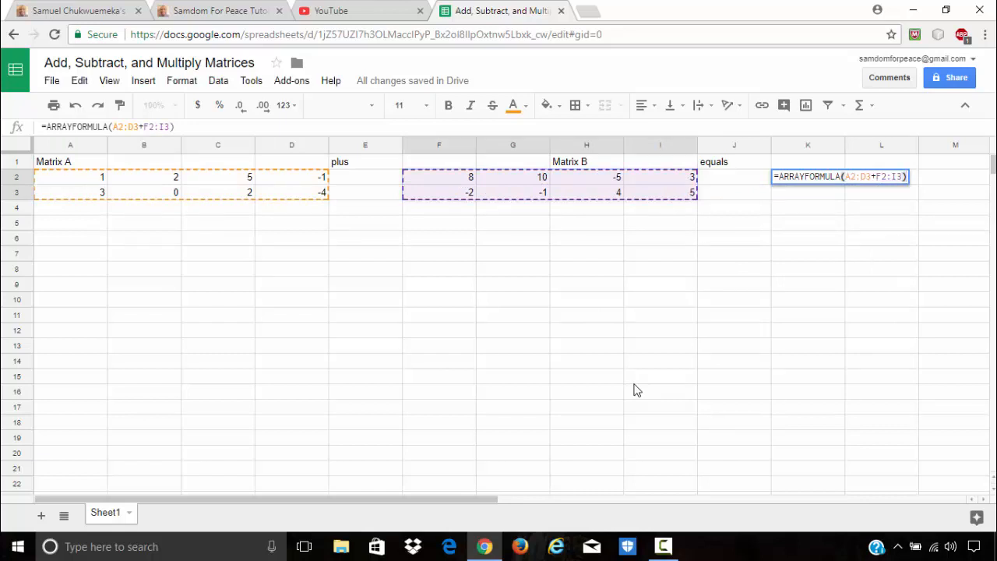
key(Return)
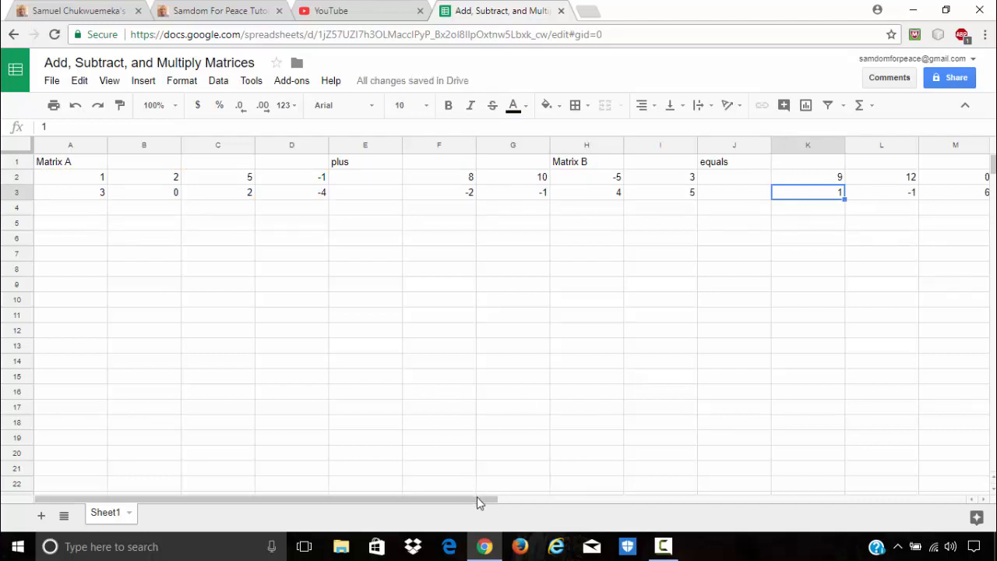
drag(478, 498, 583, 510)
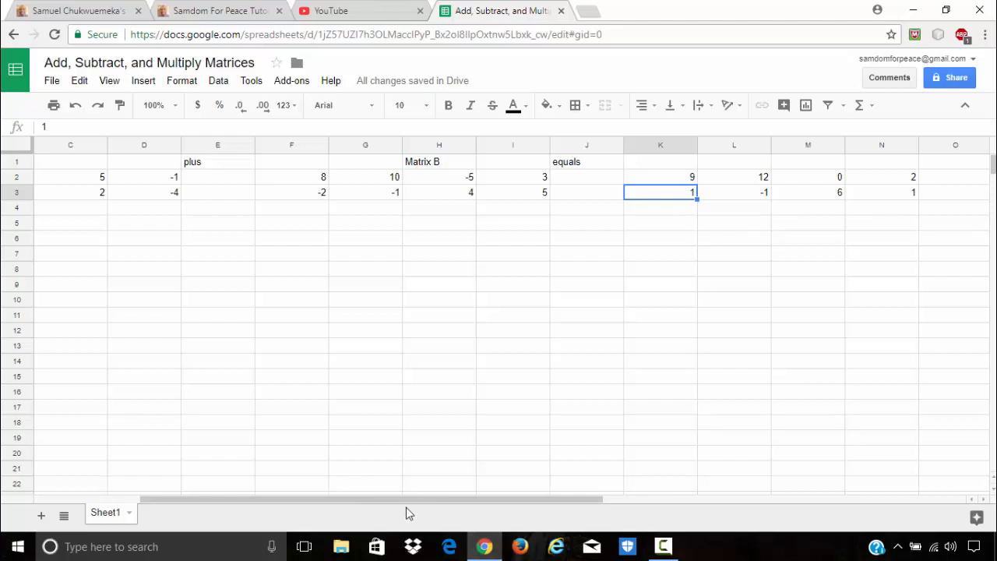
drag(404, 498, 238, 520)
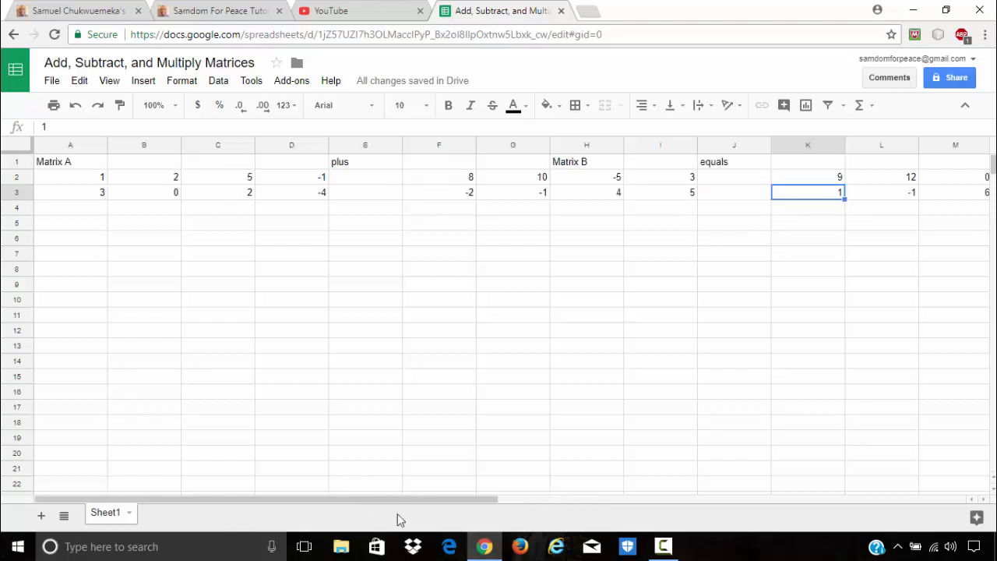
Enter the label "Matrix C" in A5 and its first column 2, 7 and 1 in A6:A8.
click(83, 226)
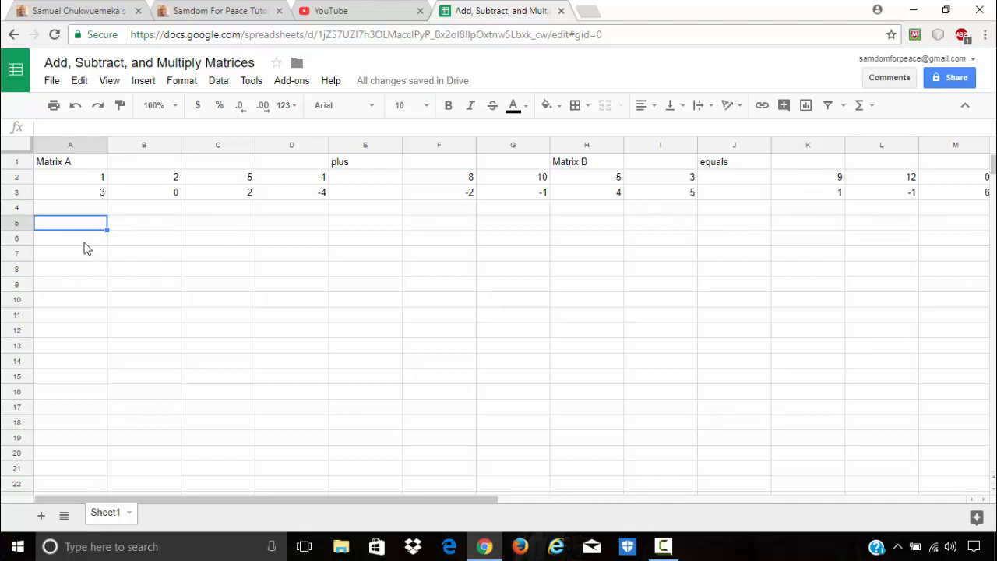
text(Matrix C)
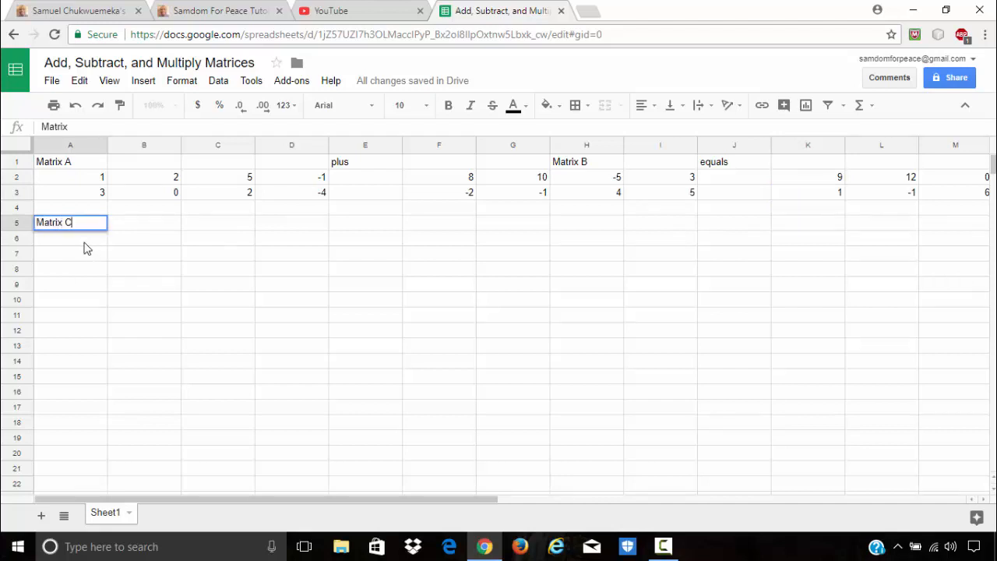
key(Return)
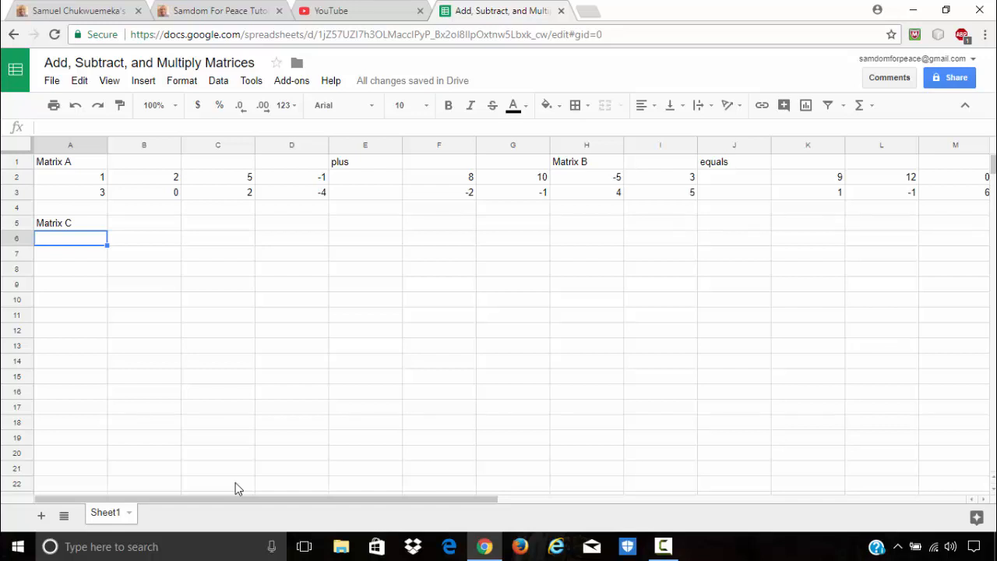
text(2)
key(Return)
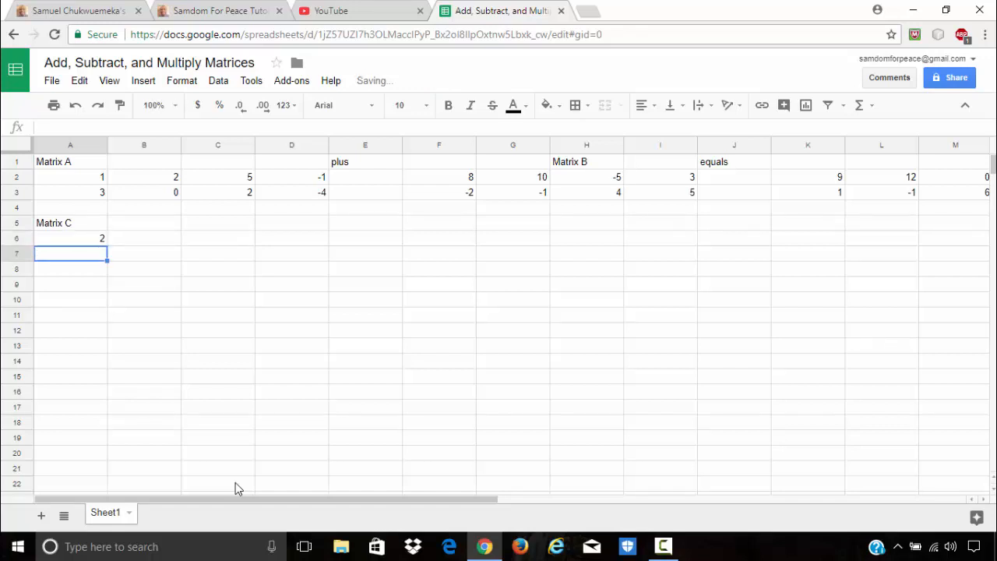
text(7)
key(Return)
text(1)
key(Tab)
Enter Matrix C's second column: 8, 4 and 3 in B6:B8.
key(Up)
key(Up)
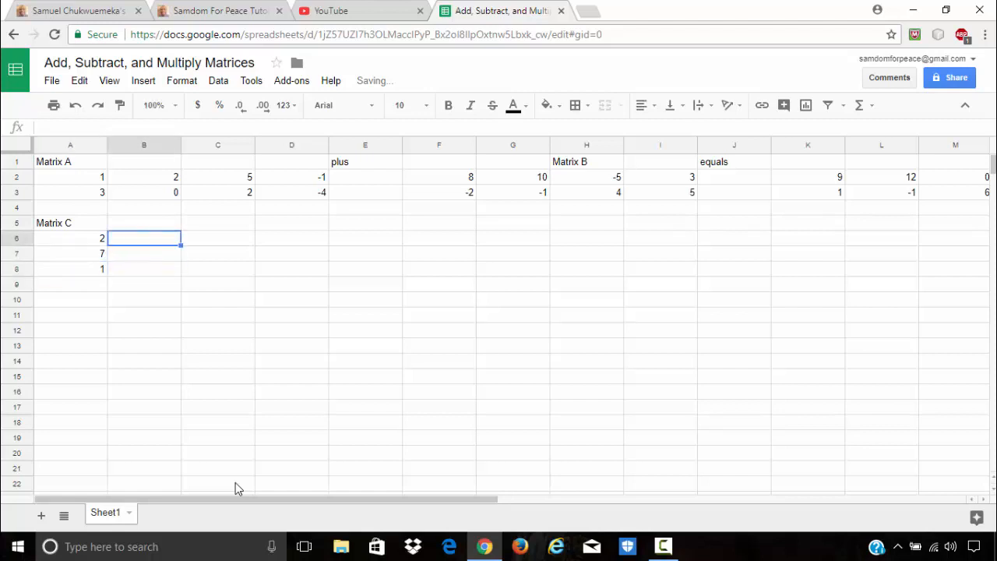
text(8)
key(Return)
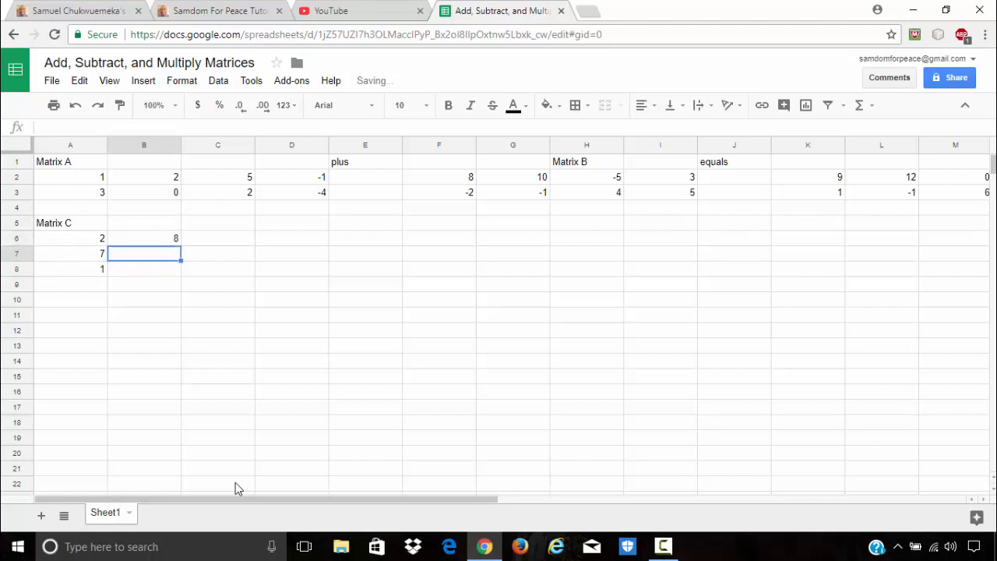
text(4)
key(Return)
text(3)
key(Tab)
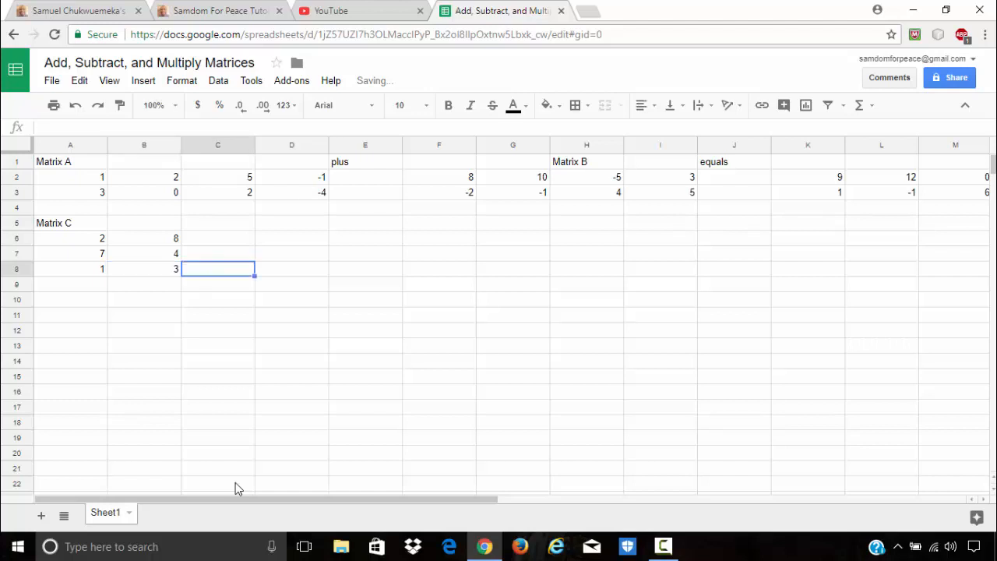
Enter Matrix C's third column: 12, -1 and 0 in C6:C8.
key(Up)
key(Up)
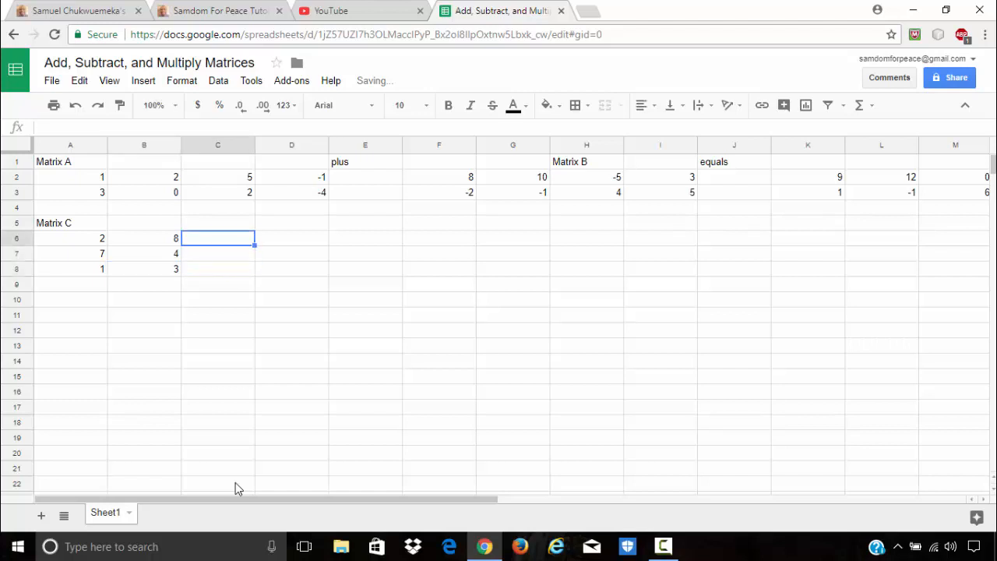
text(12)
key(Return)
text(-1)
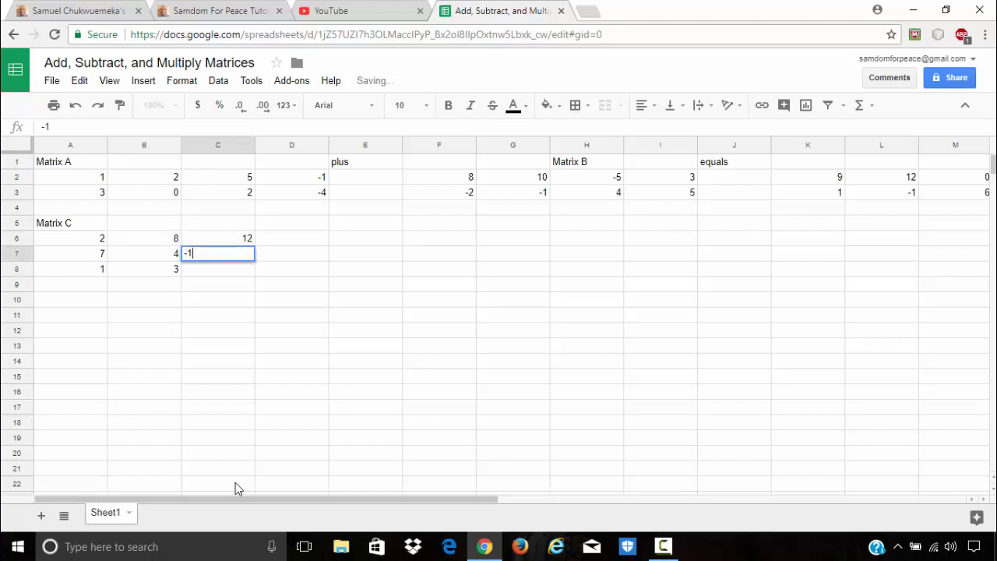
key(Return)
text(0)
key(Tab)
Enter Matrix C's fourth column: 2, 5 and 10 in D6:D8.
key(Up)
key(Up)
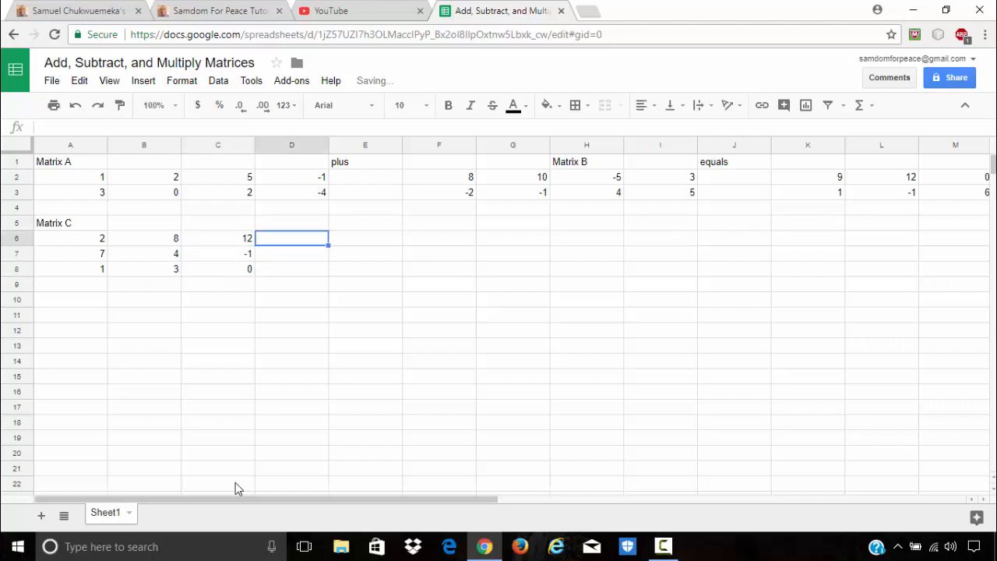
text(2)
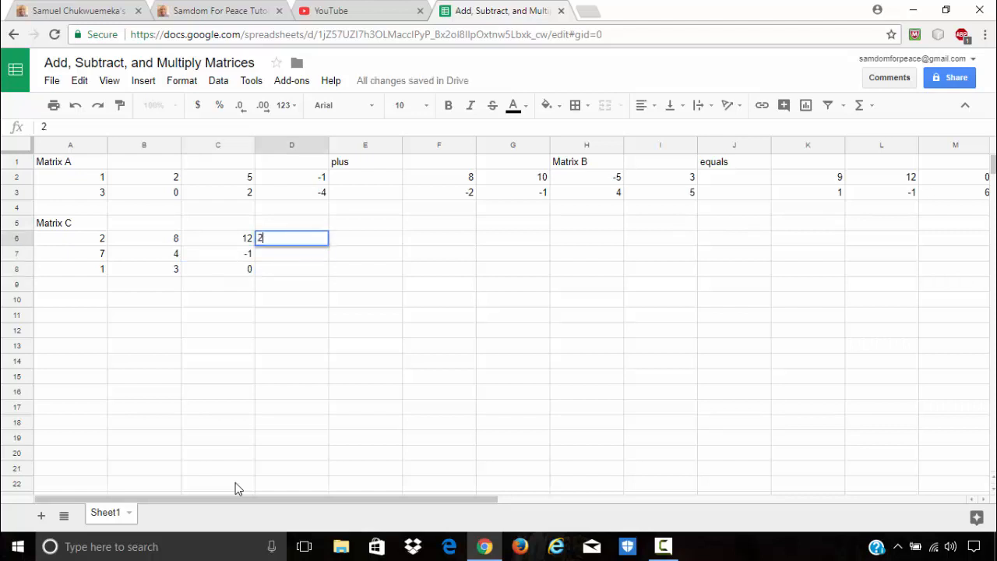
key(Return)
text(5)
key(Return)
text(10)
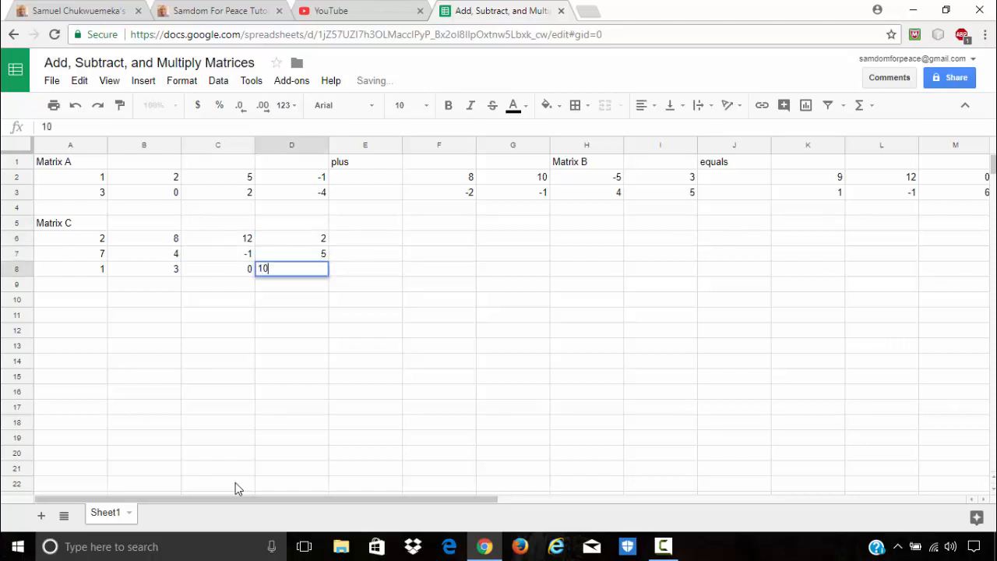
key(Tab)
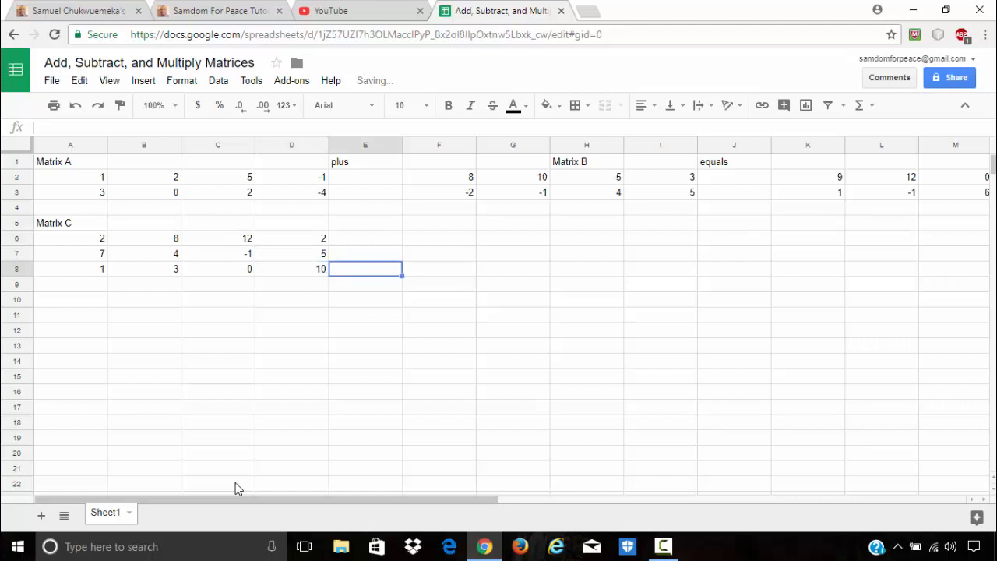
Enter the label "subtract" in E5, beside the Matrix C heading row.
key(Right)
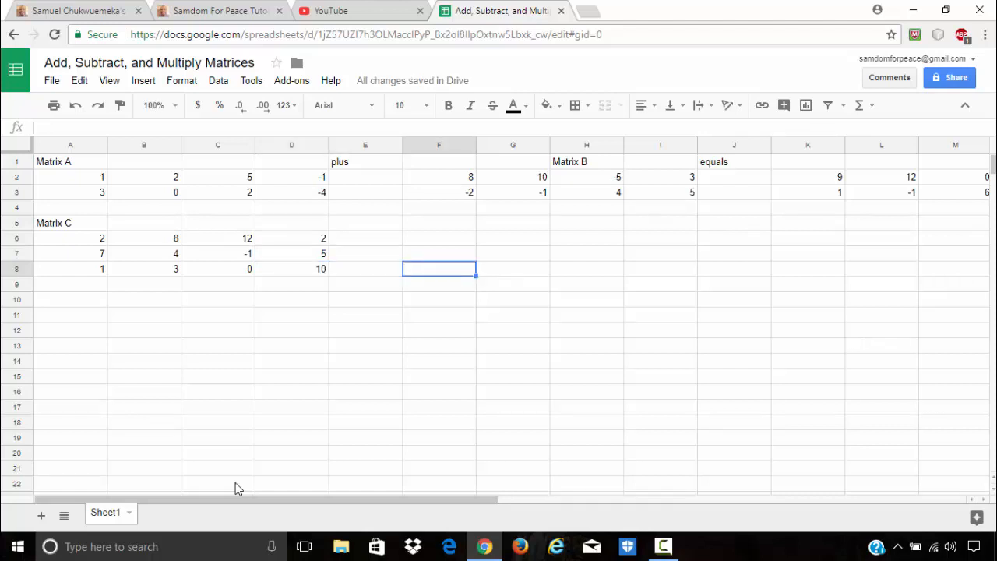
key(Up)
key(Up)
key(Left)
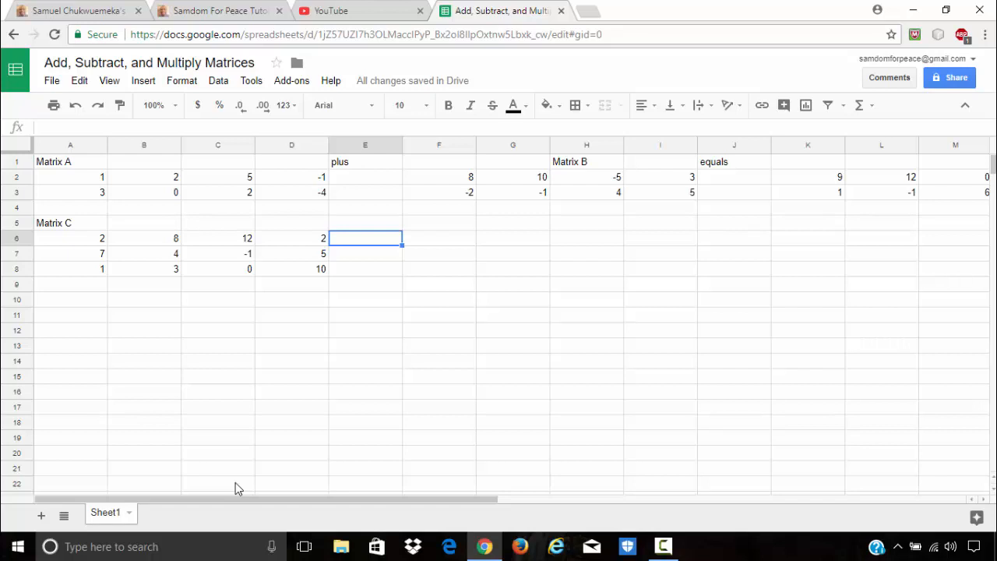
key(Up)
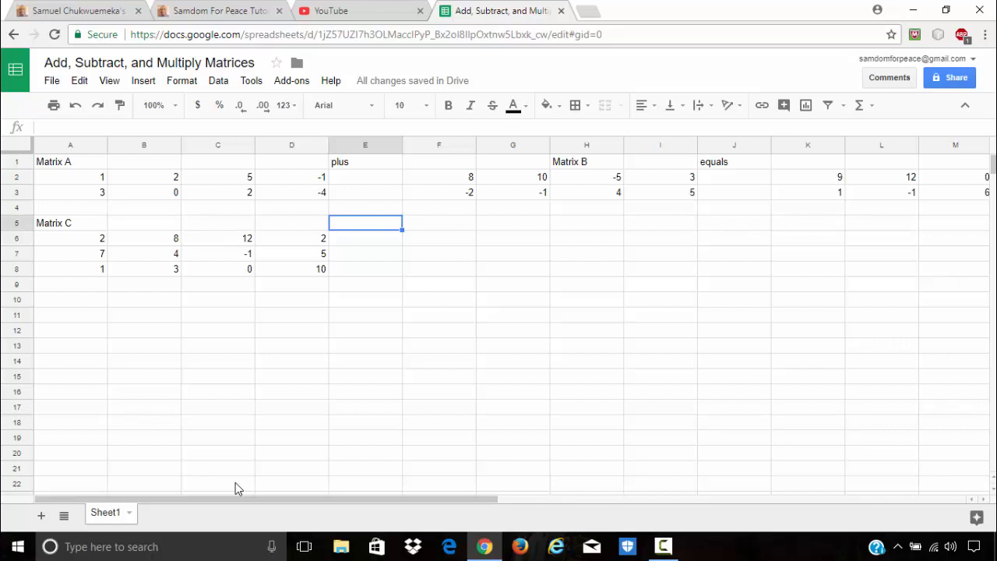
text(subtract)
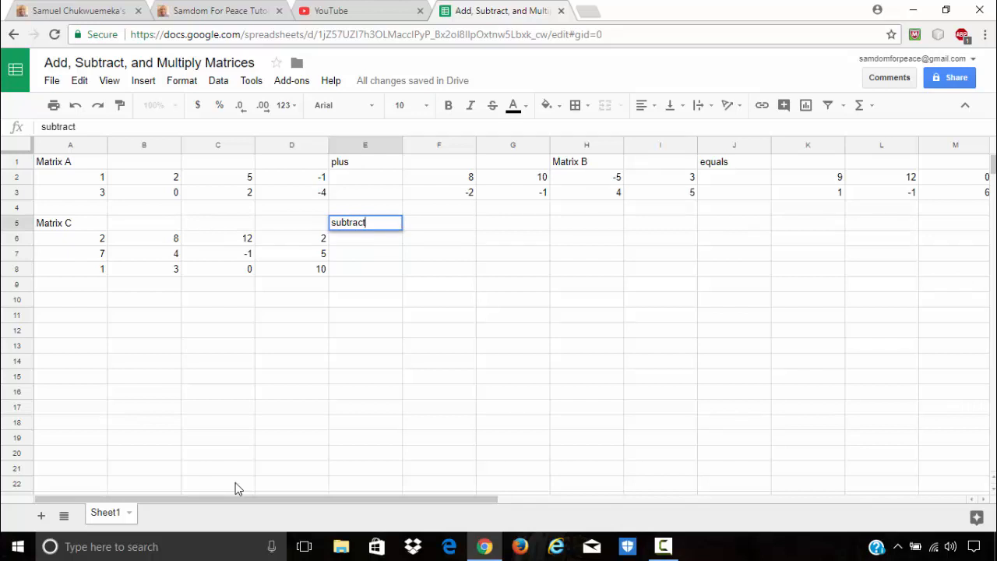
key(Tab)
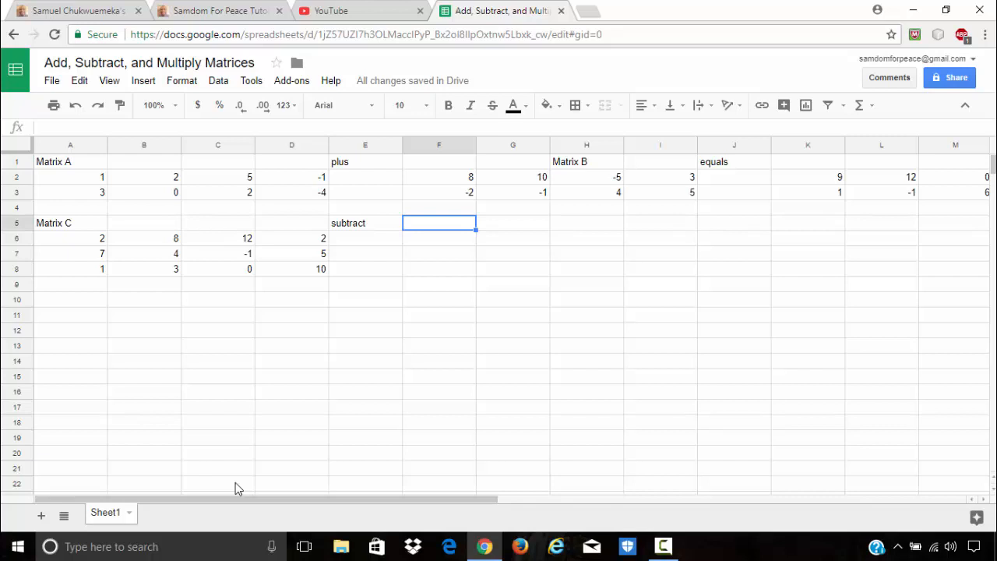
Replace the label in E5 with "minus" and enter the heading "Matrix D" in H5.
key(Left)
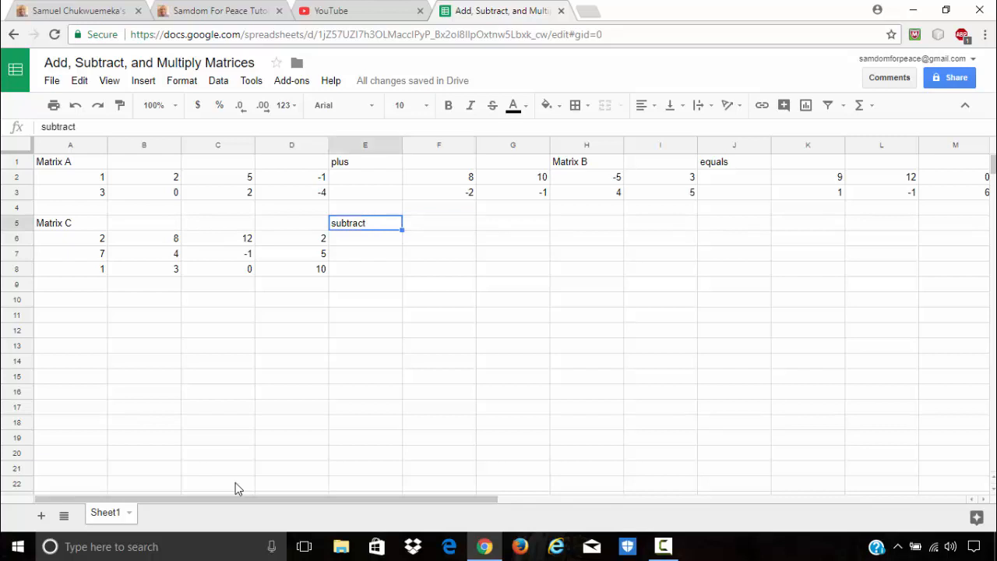
text(minus)
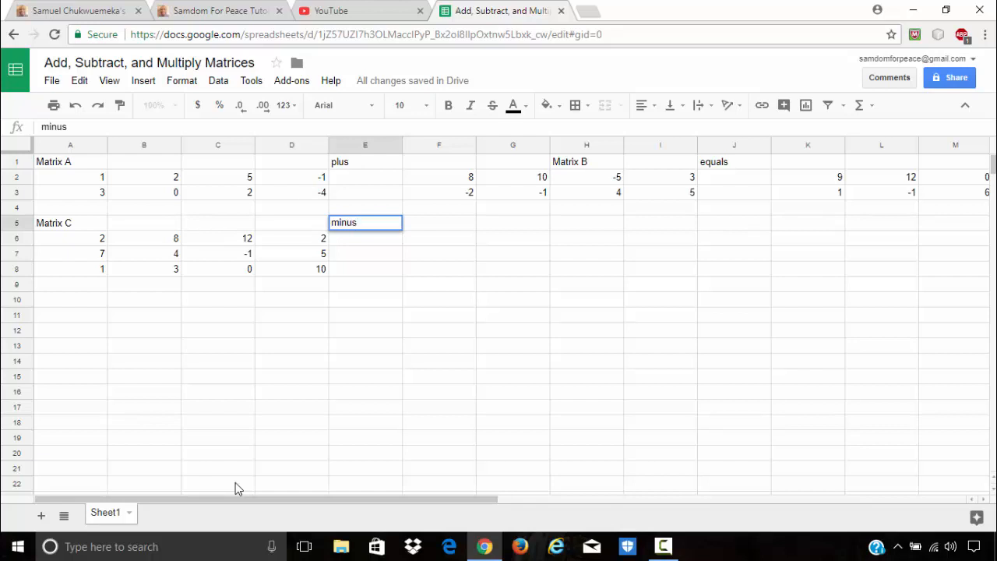
key(Tab)
key(Tab)
key(Tab)
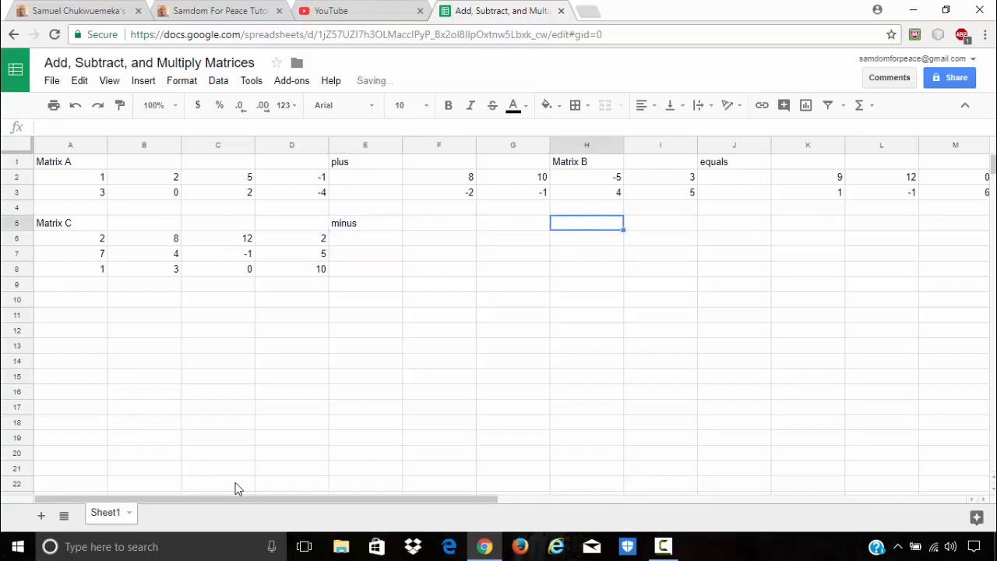
text(Matrix D)
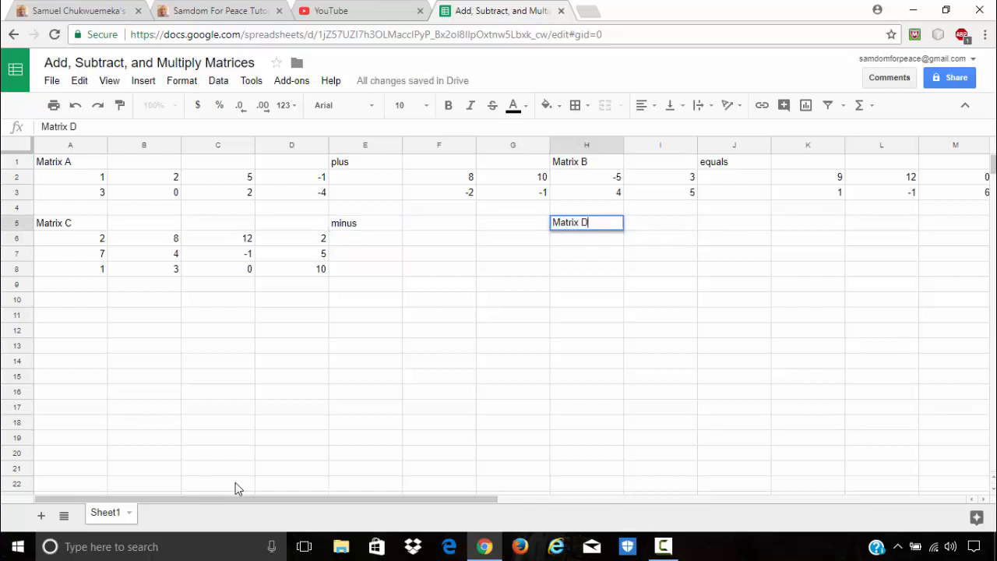
Enter the label "equals" in J5, on the Matrix C heading row.
key(Tab)
key(Tab)
key(Tab)
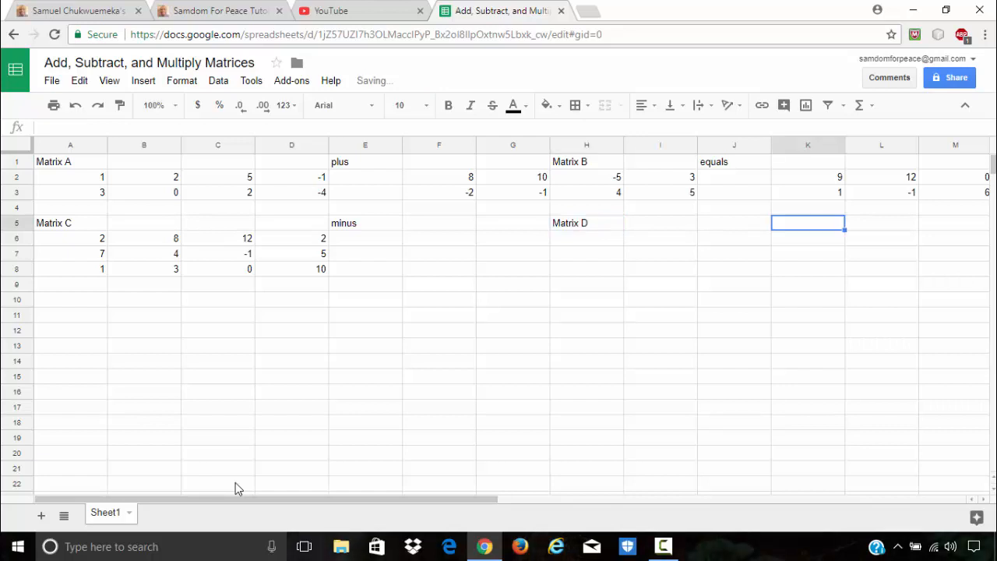
key(Left)
text(equals)
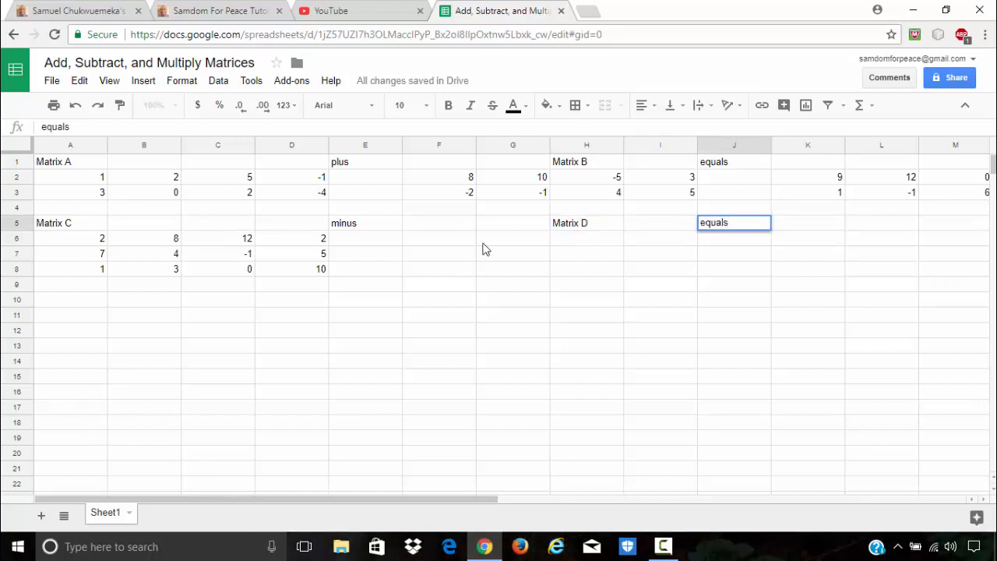
click(434, 242)
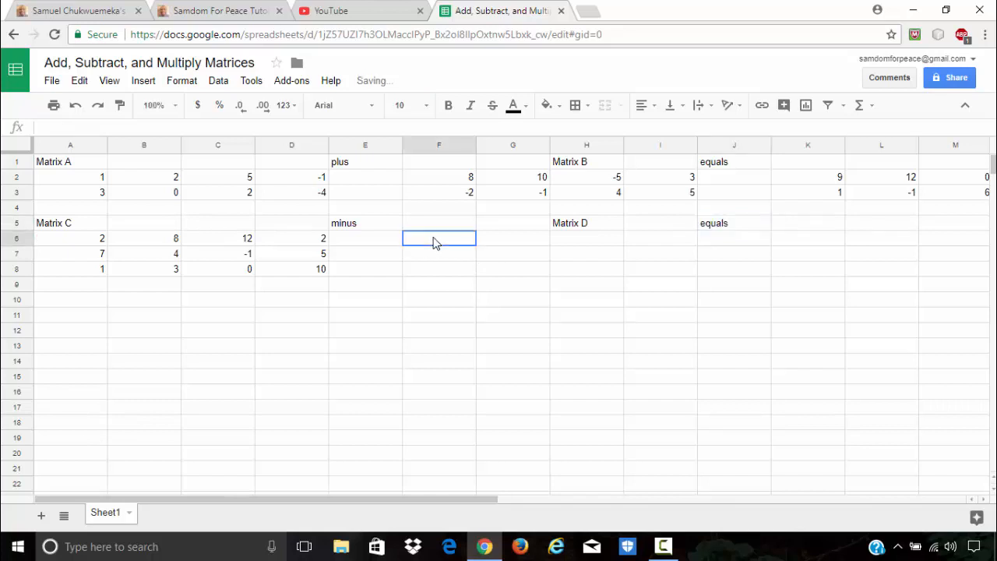
Move the "Matrix D" heading one column back by entering it in G5 and clearing H5.
click(517, 226)
text(Matr)
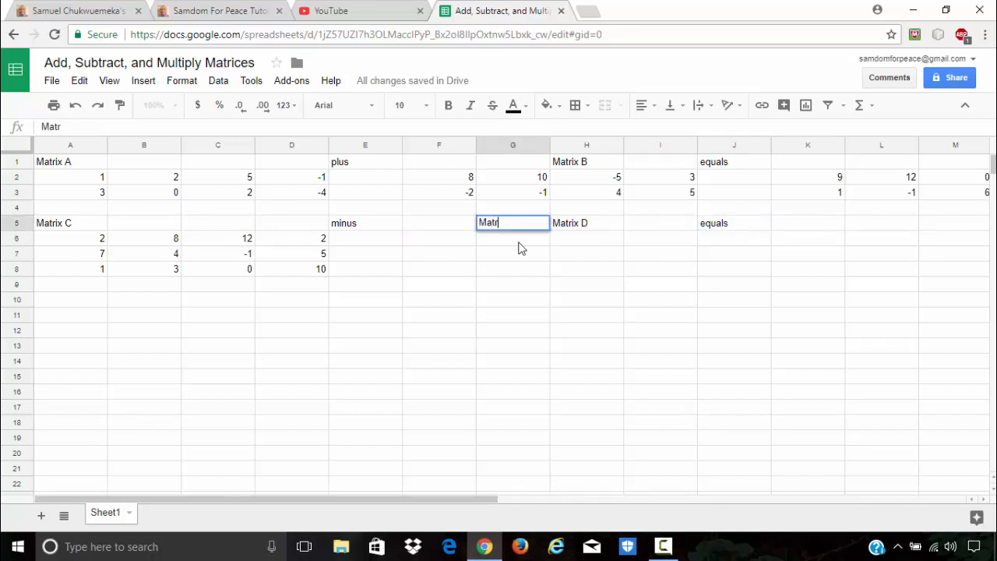
text(icx D)
key(Tab)
key(Delete)
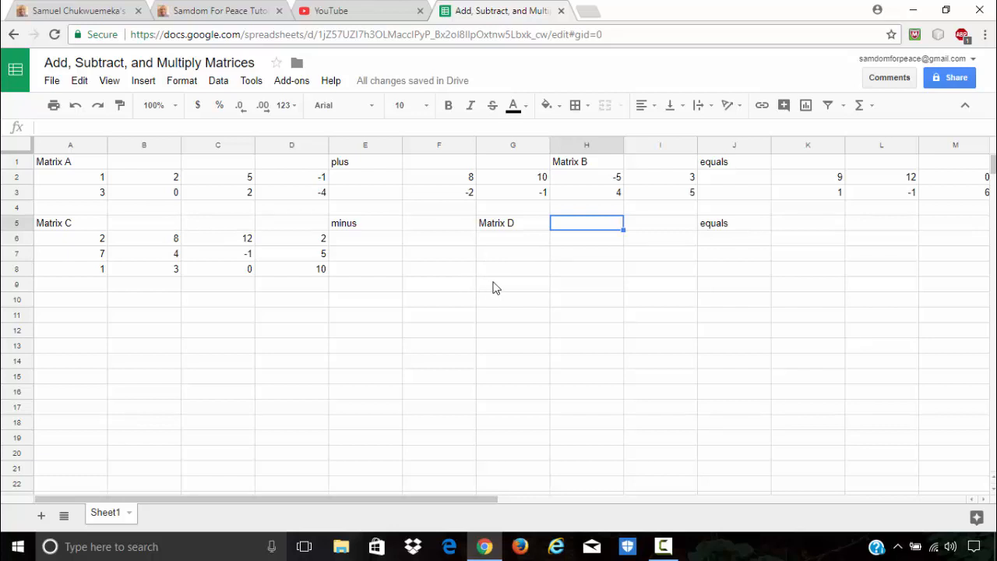
Put the "Matrix D" heading back in H5 and clear G5.
text(Matrix D)
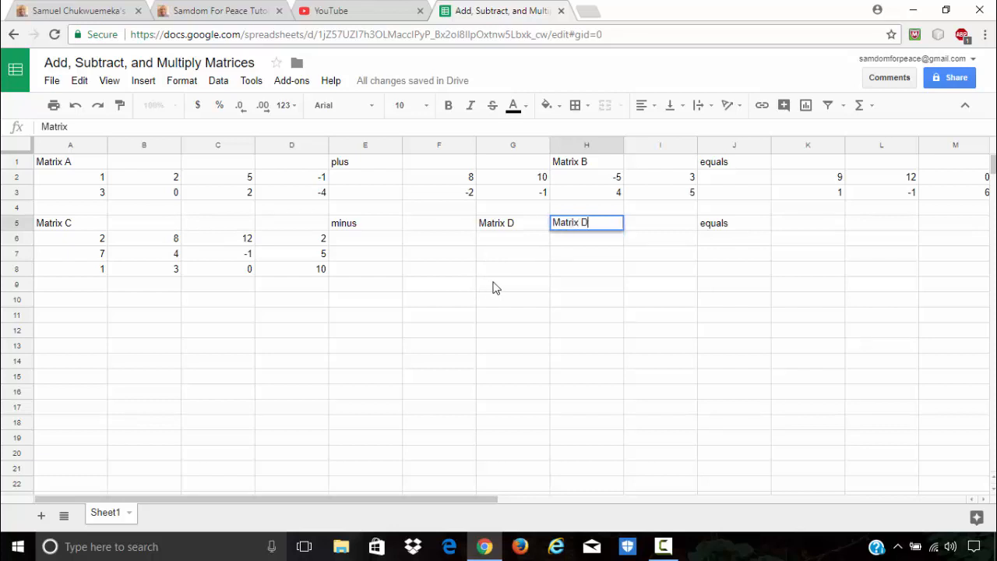
key(Left)
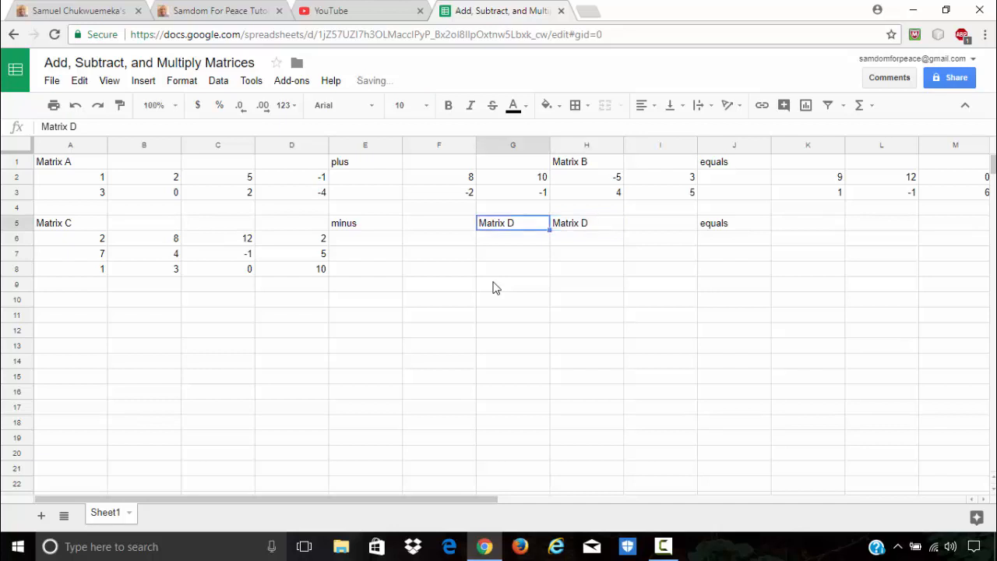
key(Delete)
Enter Matrix D's first column: 1, 2 and 8 in G6:G8.
key(Down)
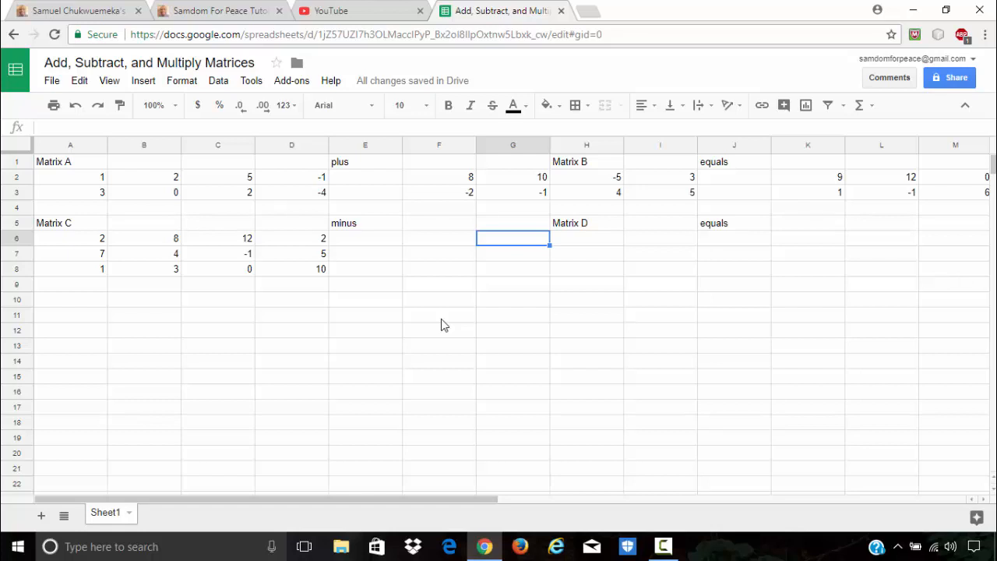
text(1)
key(Return)
text(2)
key(Return)
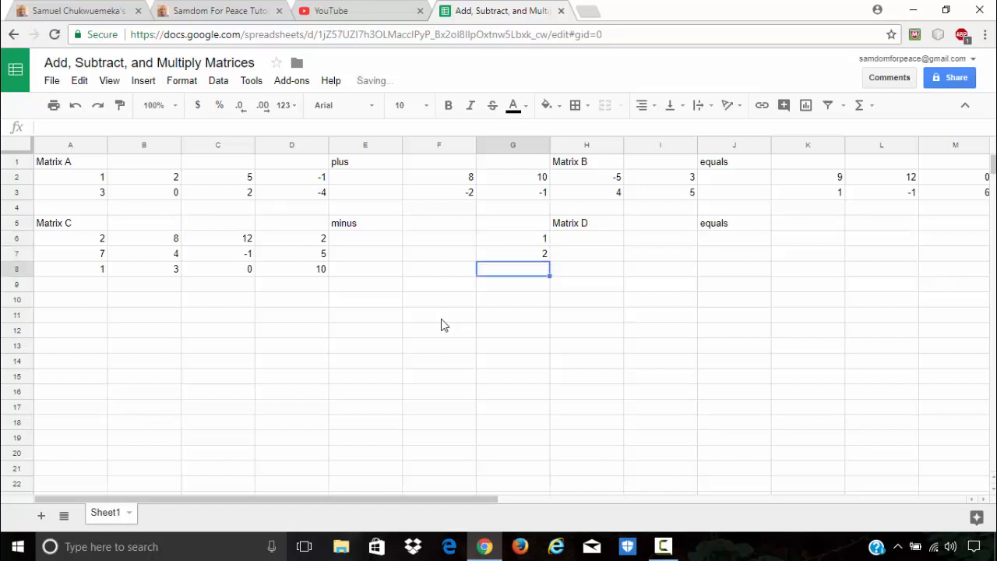
text(8)
key(Tab)
Enter Matrix D's second column: 3, -3 and 5 in H6:H8.
key(Up)
key(Up)
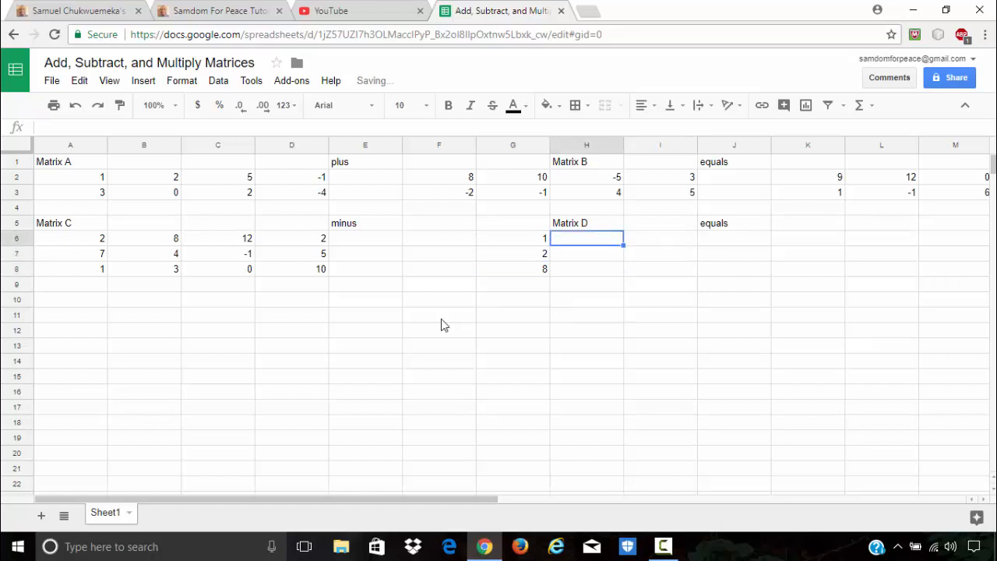
text(3)
key(Return)
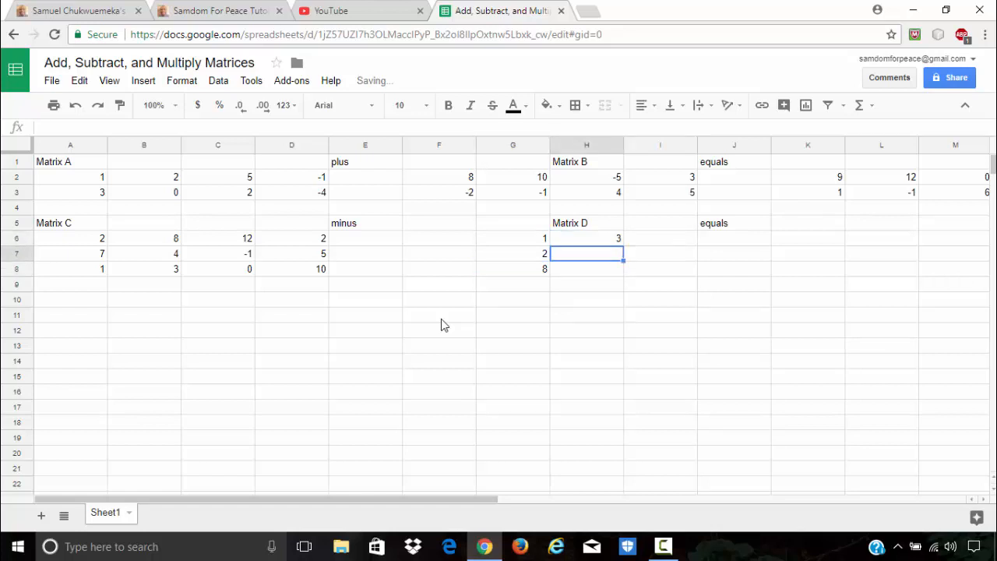
text(-3)
key(Return)
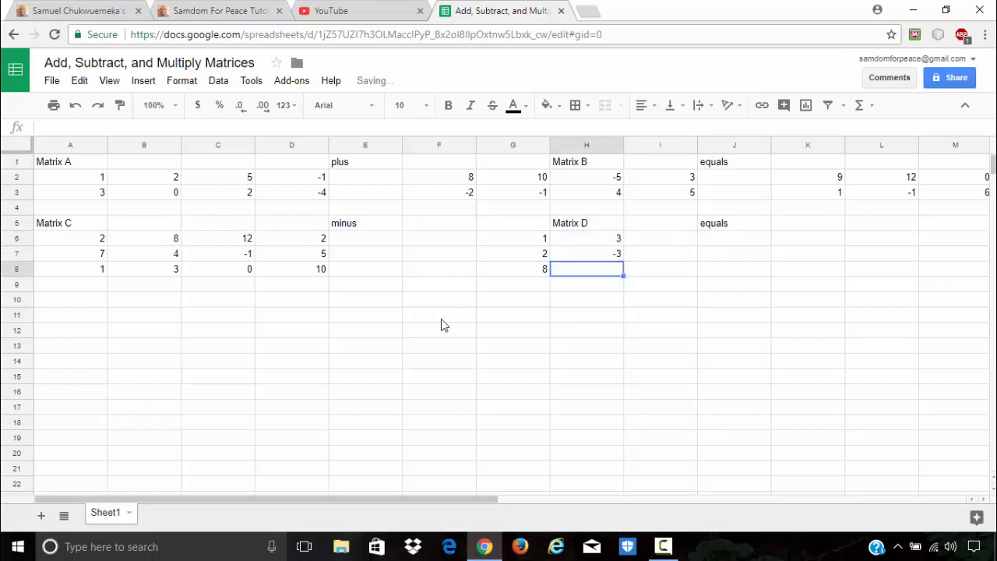
text(5)
key(Tab)
Enter Matrix D's third column: 7, 2 and -3 in I6:I8.
key(Up)
key(Up)
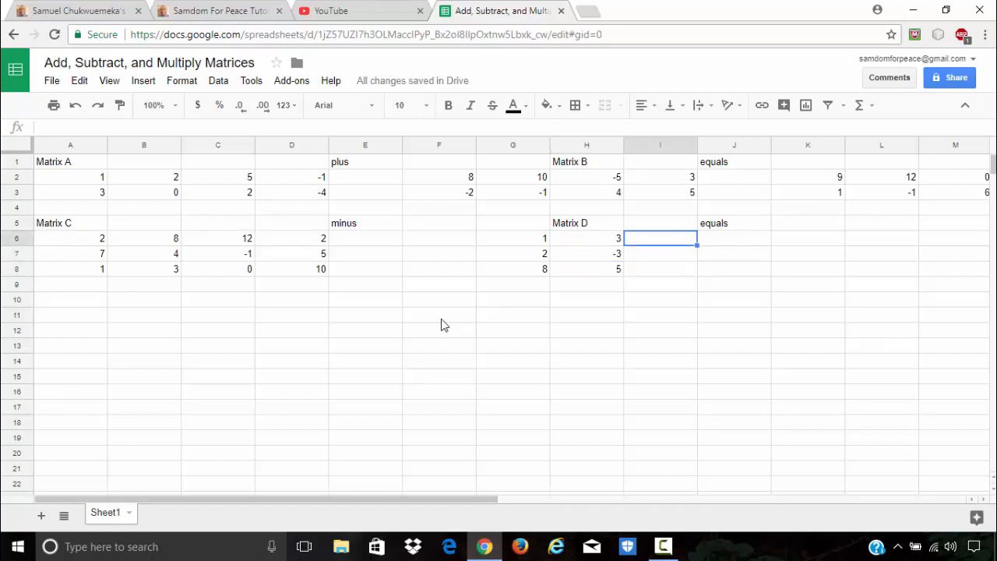
text(7)
key(Return)
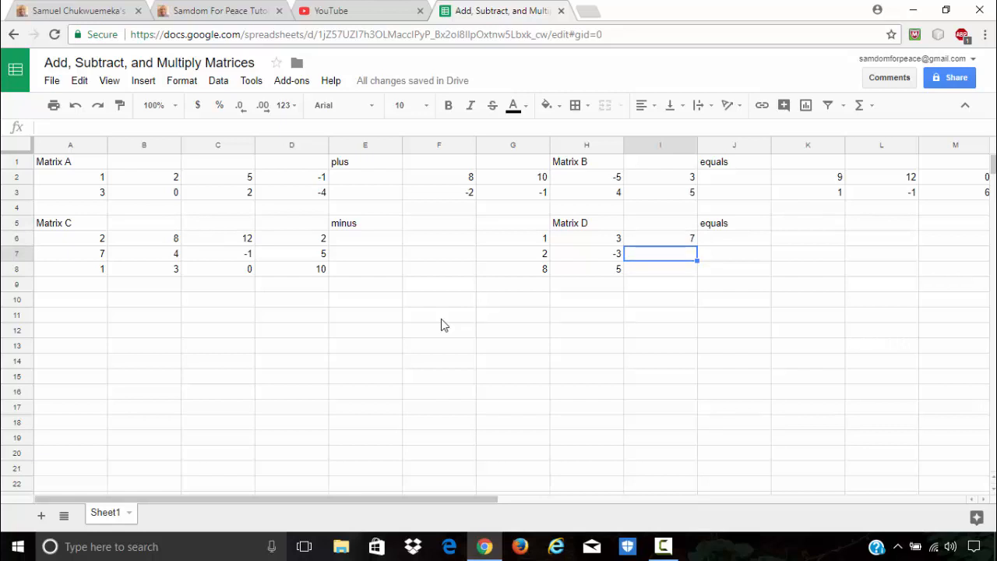
text(2)
key(Return)
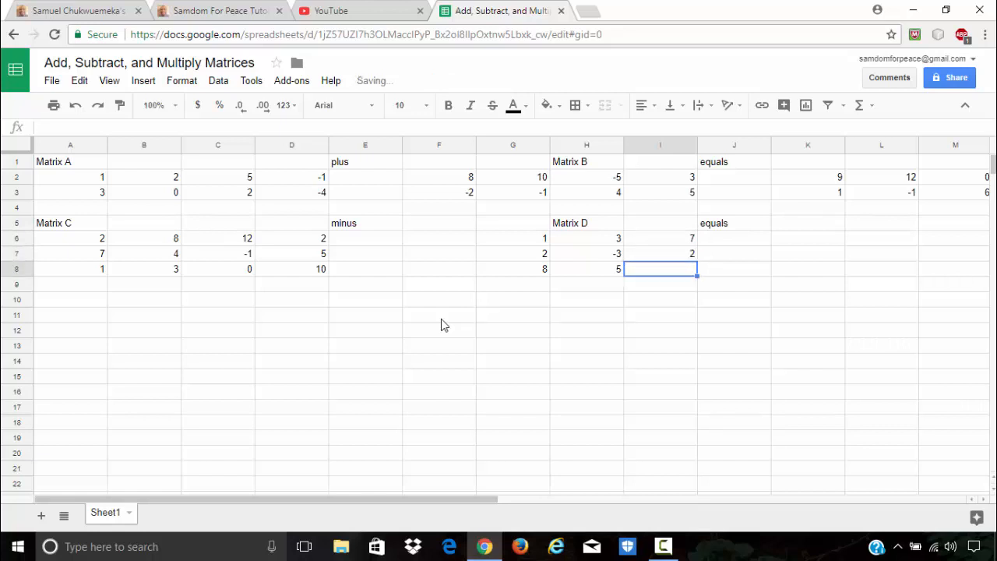
text(-3)
key(Tab)
Enter Matrix D's fourth column: 9, 4 and 27 in J6:J8.
key(Up)
key(Up)
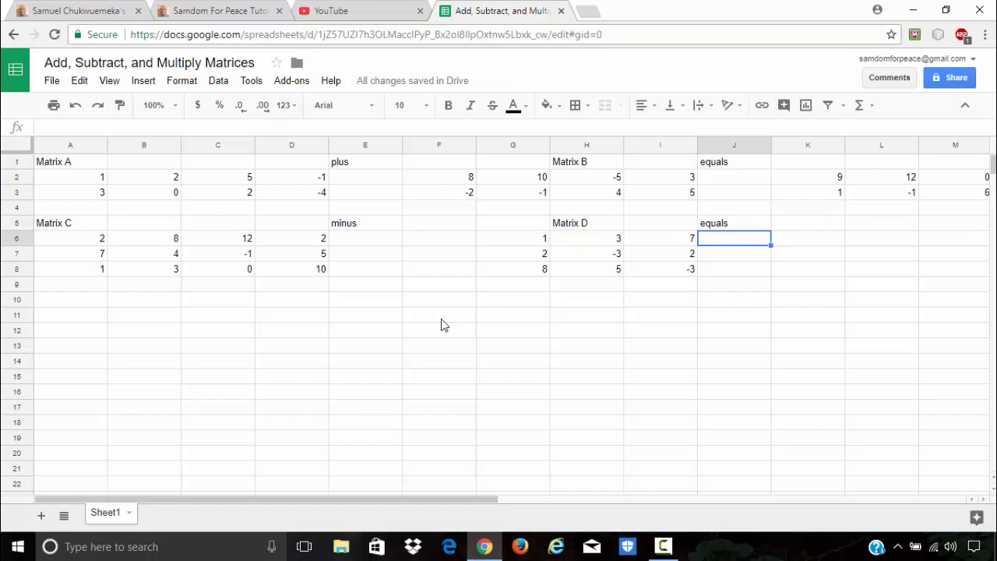
text(9)
key(Return)
text(4)
key(Return)
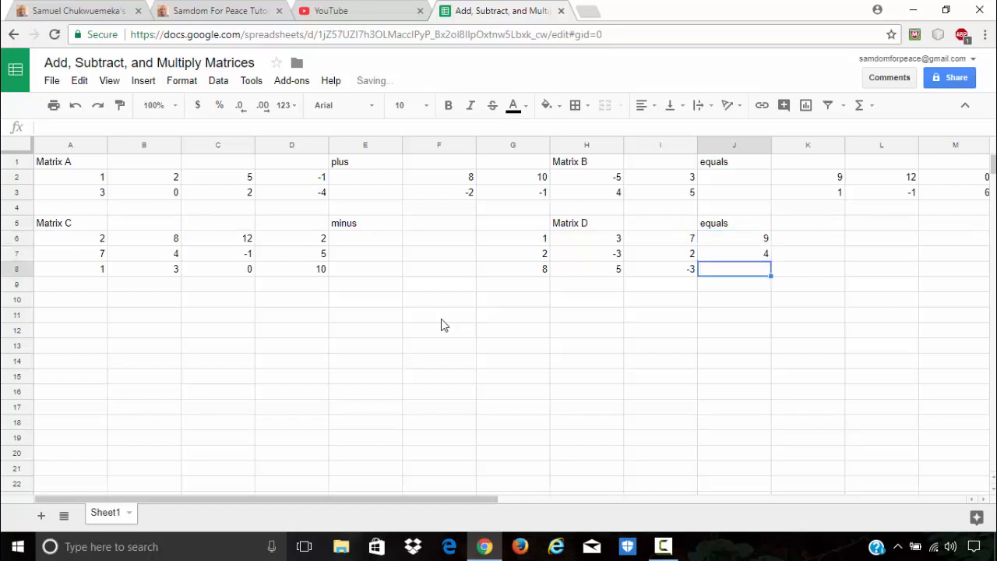
text(27)
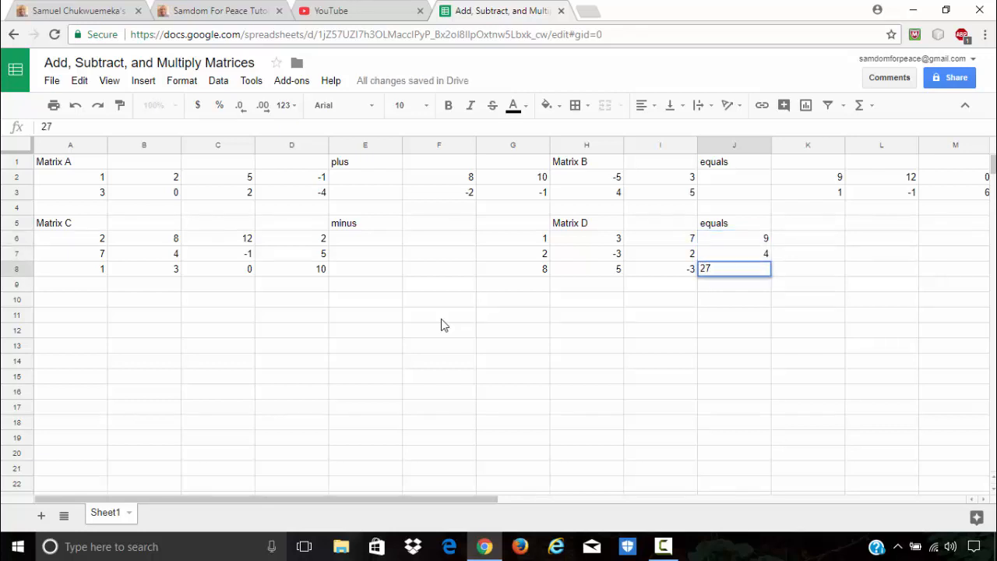
key(Tab)
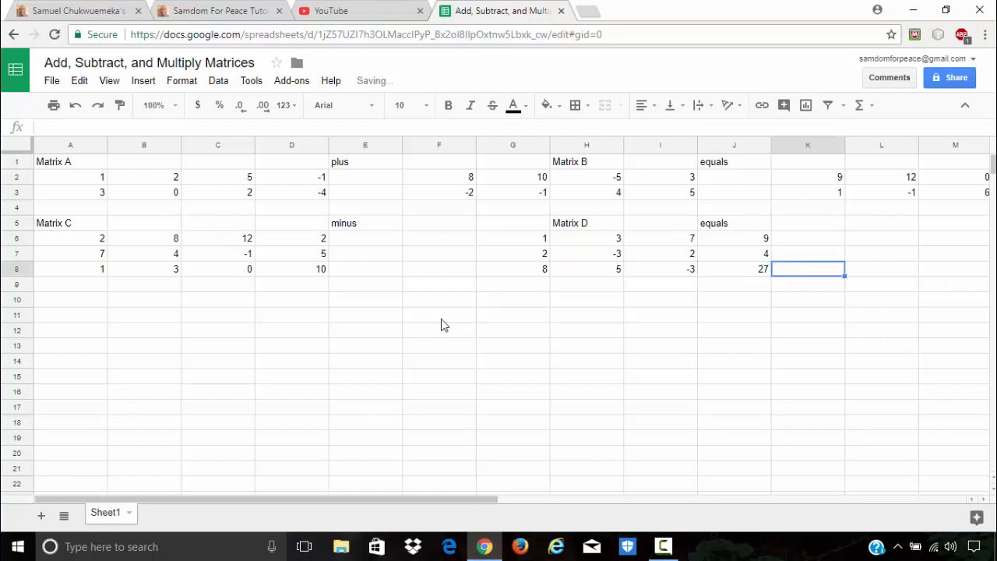
Move the "equals" label out of Matrix D's fourth column by clearing J5 and entering it in K5.
key(Up)
key(Up)
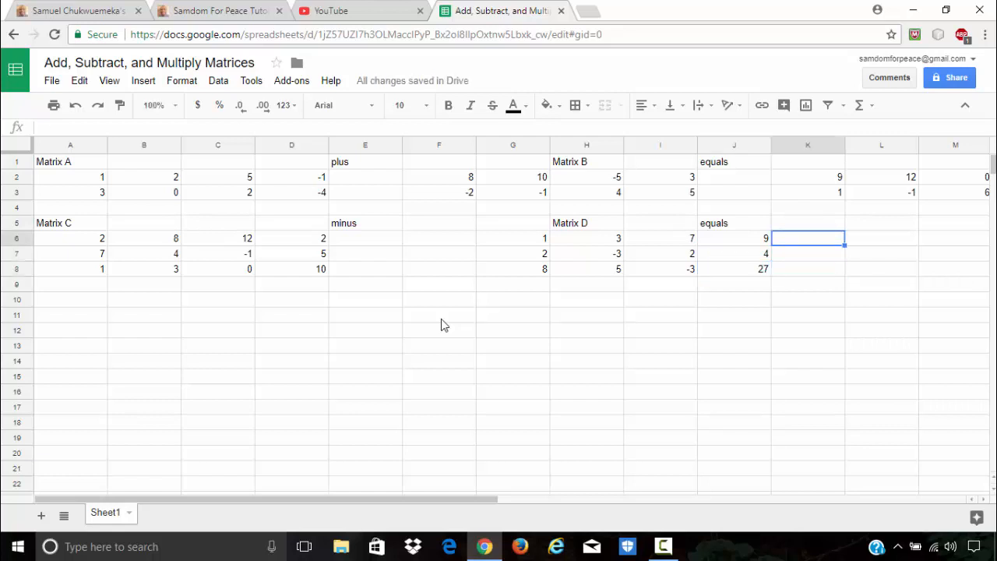
key(Up)
key(Left)
key(Delete)
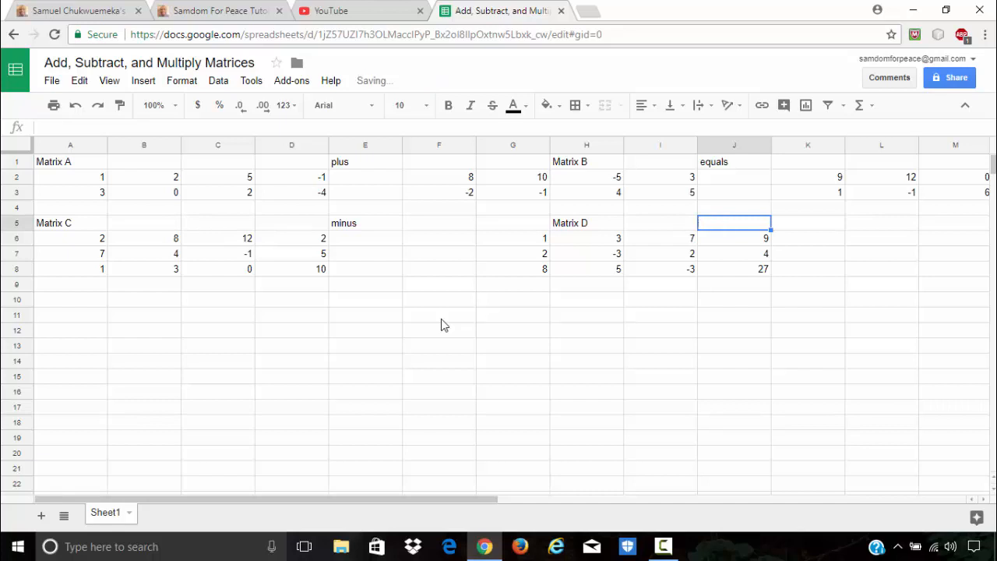
key(Right)
key(Right)
key(Left)
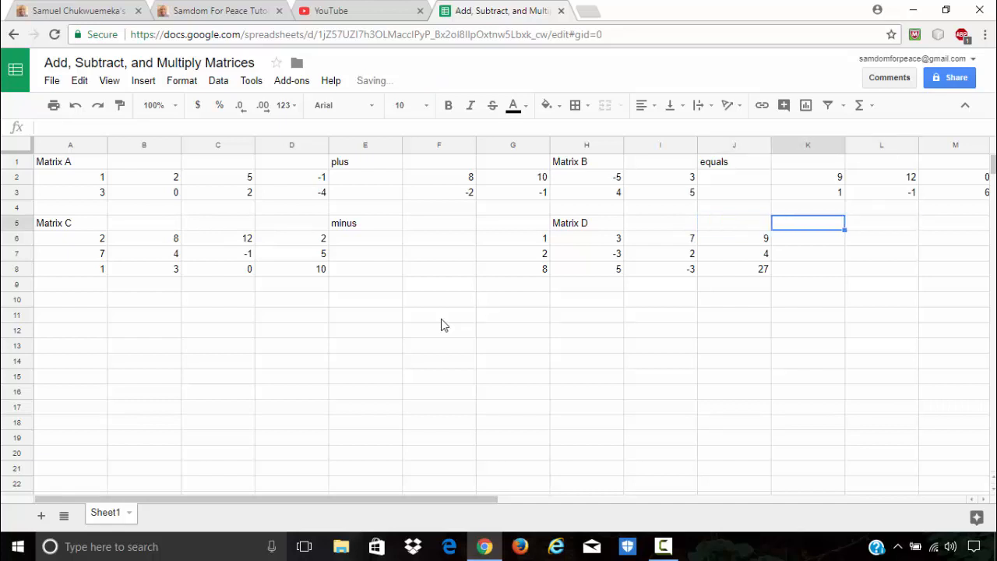
text(equ)
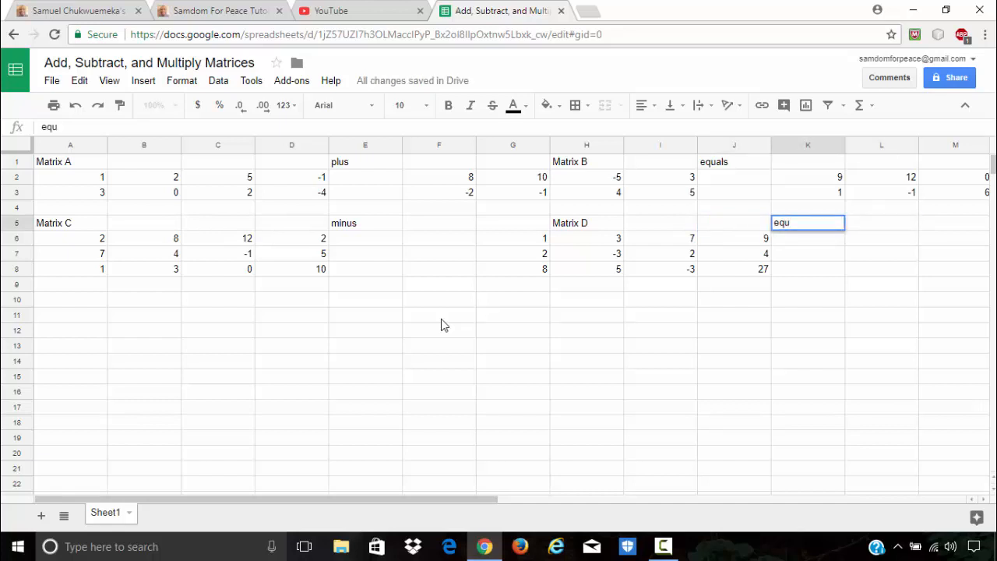
text(als)
key(Tab)
Enter the heading "Matrix D" in G5, before the existing heading in H5.
key(Down)
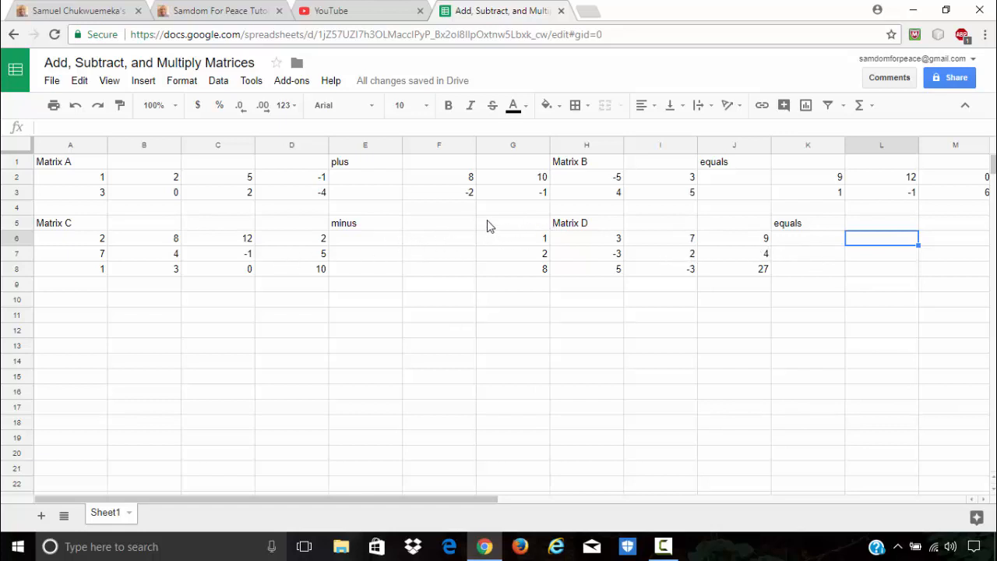
click(431, 223)
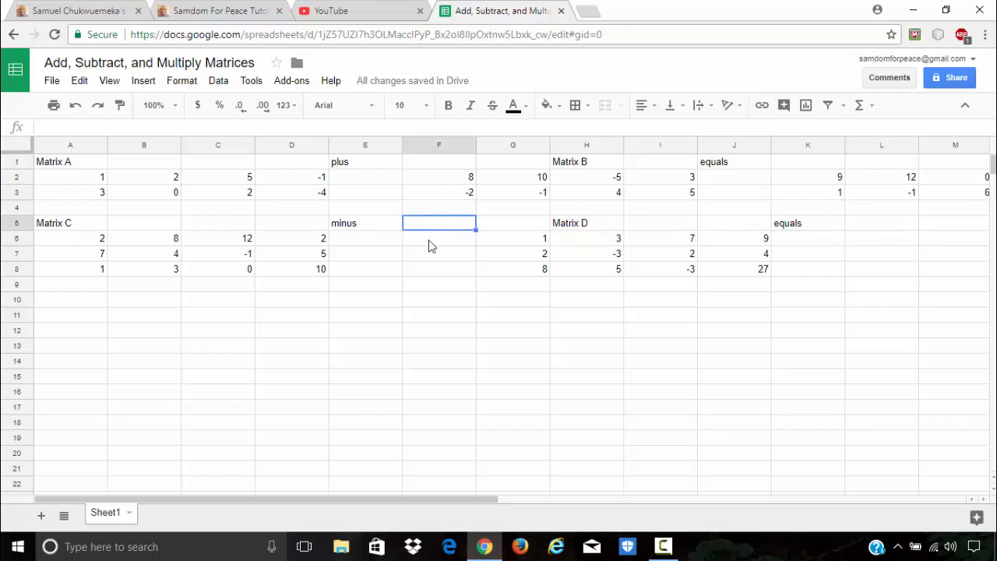
click(511, 225)
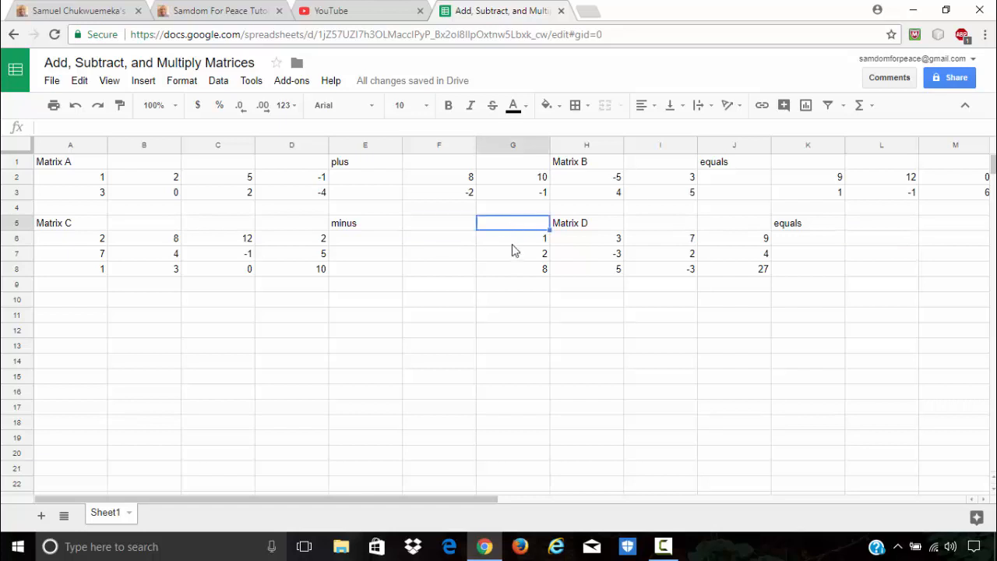
text(Matrix)
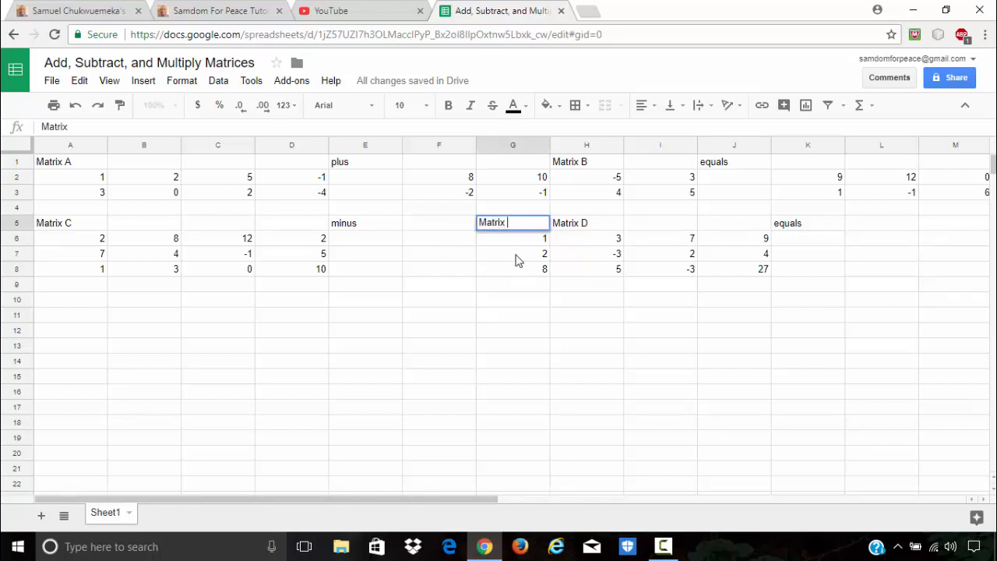
text( D)
key(Return)
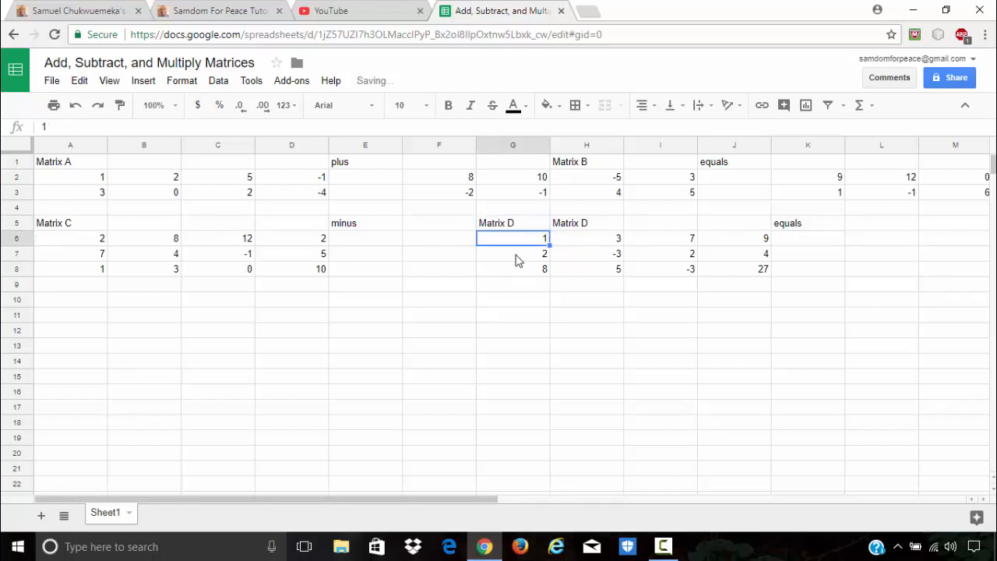
Enter 1, 2 and 8 in F6:F8 as Matrix D's first column, one column earlier than before.
key(Left)
text(1)
key(Return)
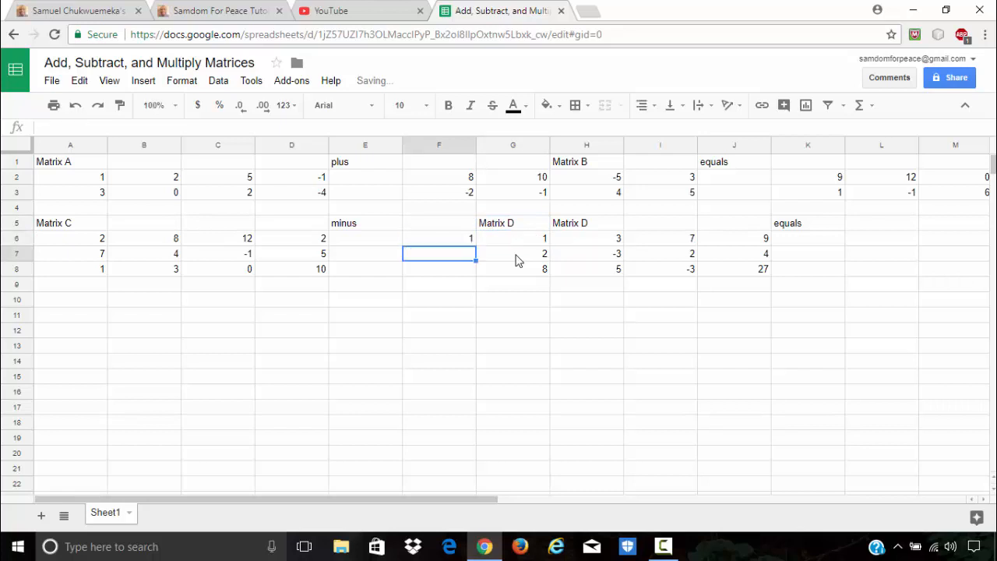
text(2)
key(Return)
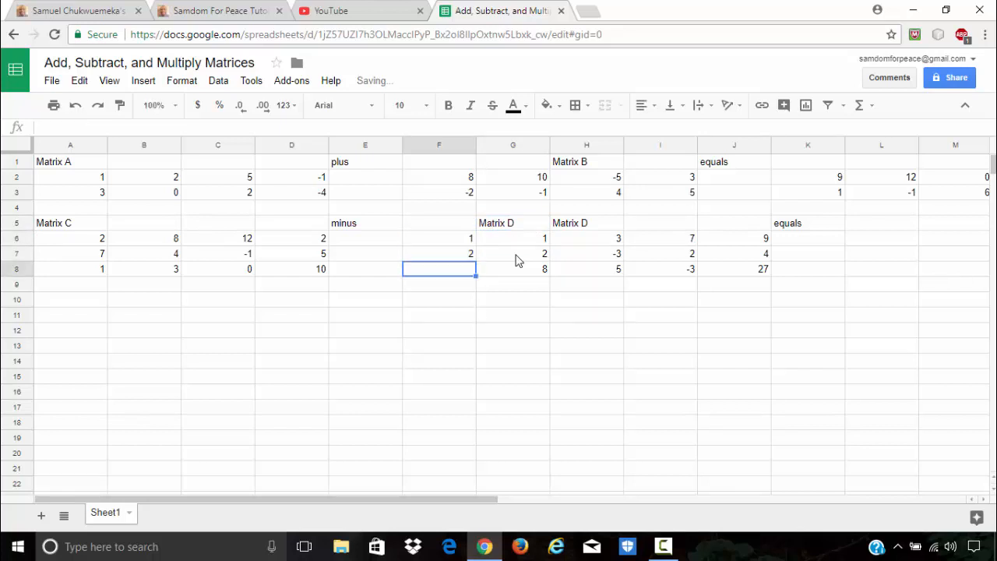
text(8)
key(Tab)
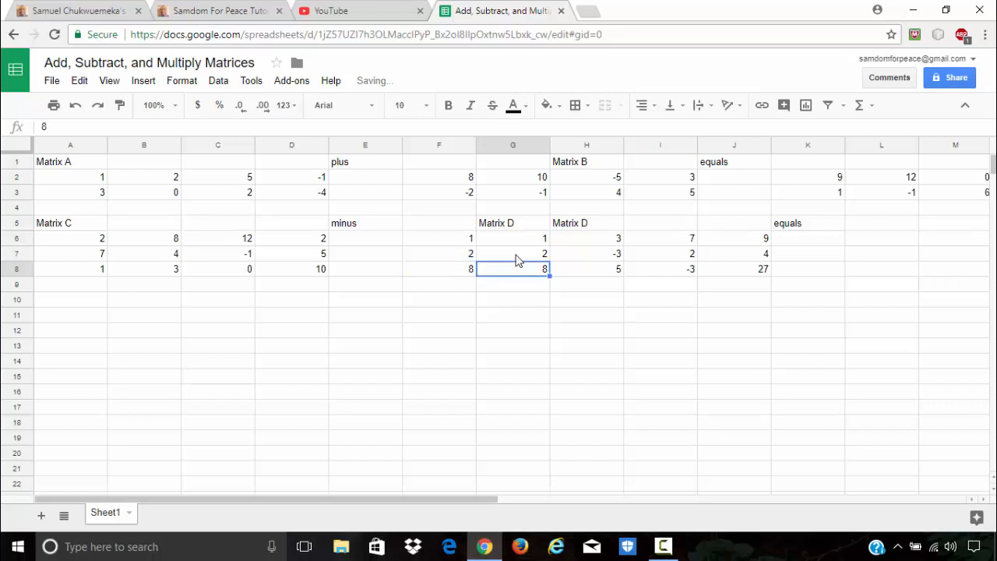
Enter 3, -3 and 5 in G6:G8 as Matrix D's second column.
key(Up)
key(Up)
text(3)
key(Return)
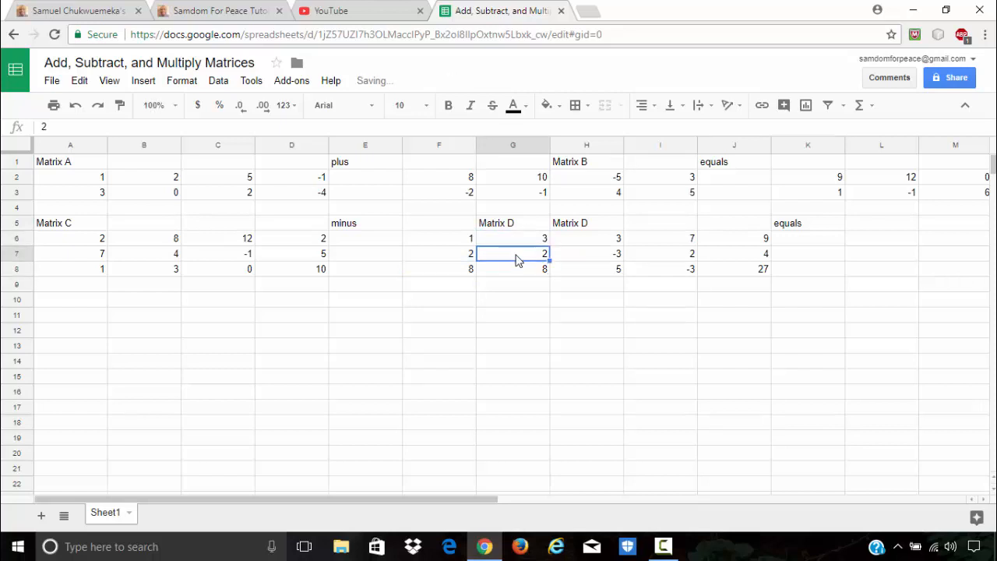
text(-3)
key(Return)
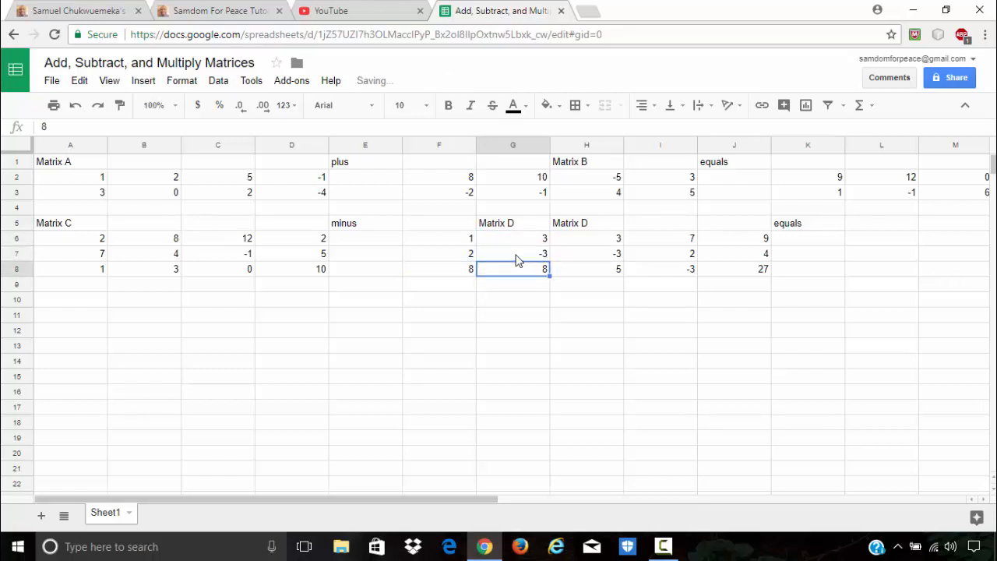
text(5)
key(Right)
Enter 7, 2 and -3 in H6:H8 as Matrix D's third column.
key(Up)
key(Up)
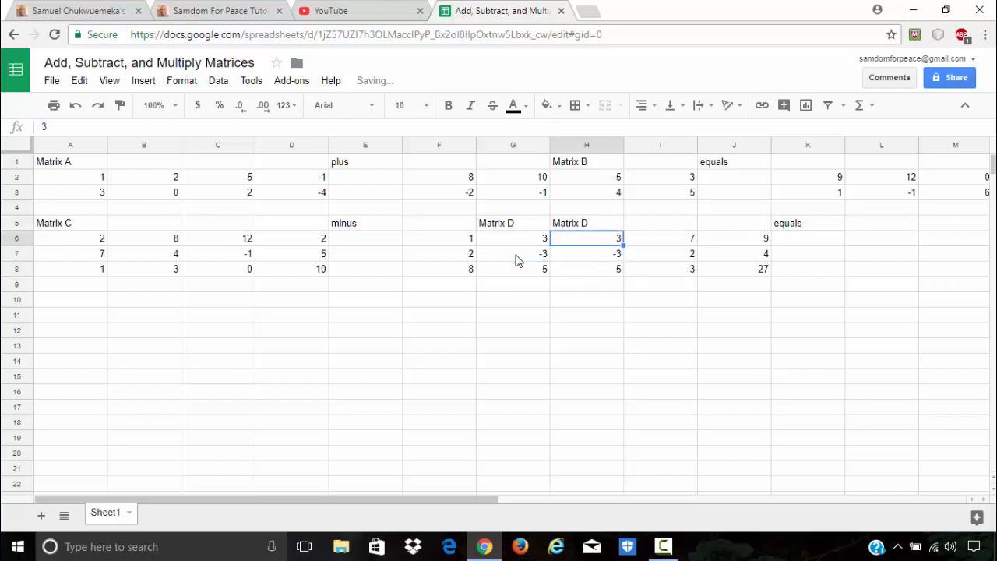
text(7)
key(Return)
text(2)
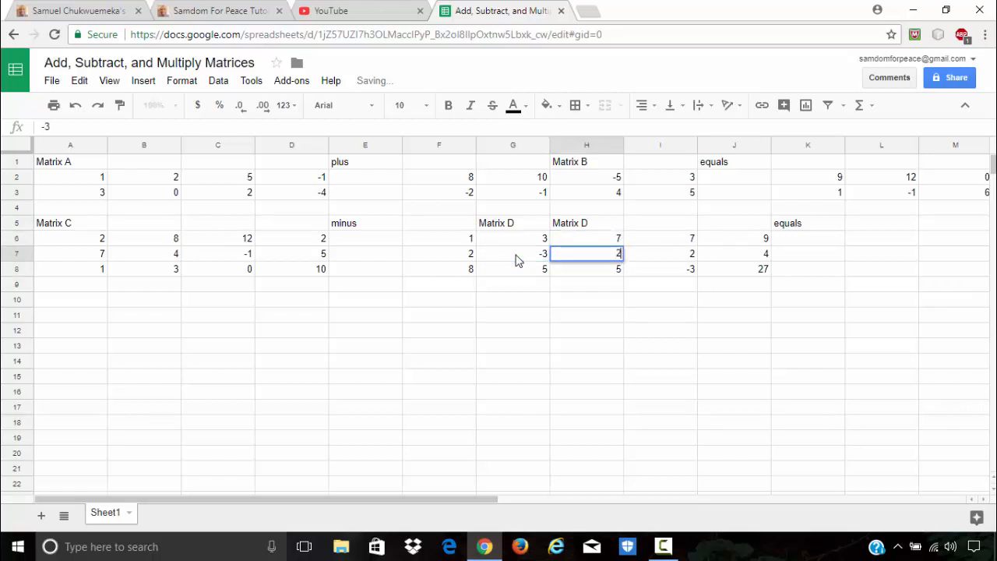
key(Return)
text(-3)
key(Right)
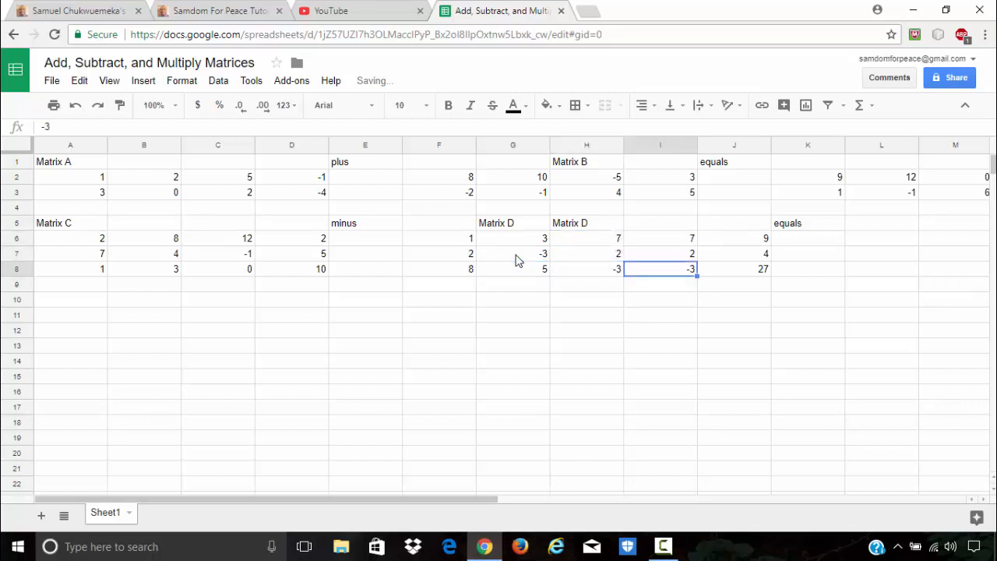
Enter 9, 4 and 27 in I6:I8 as Matrix D's fourth column.
key(Up)
key(Up)
text(9)
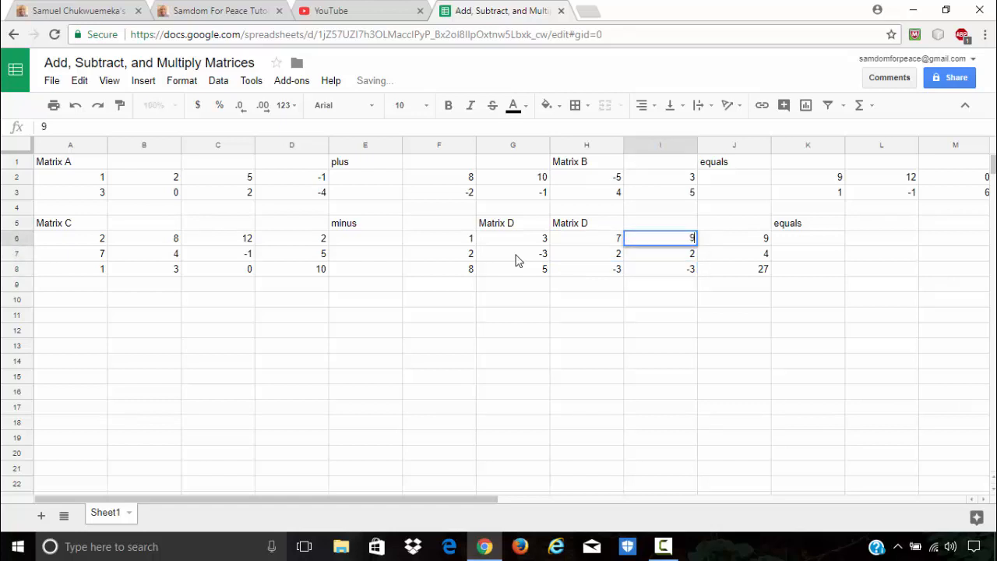
key(Return)
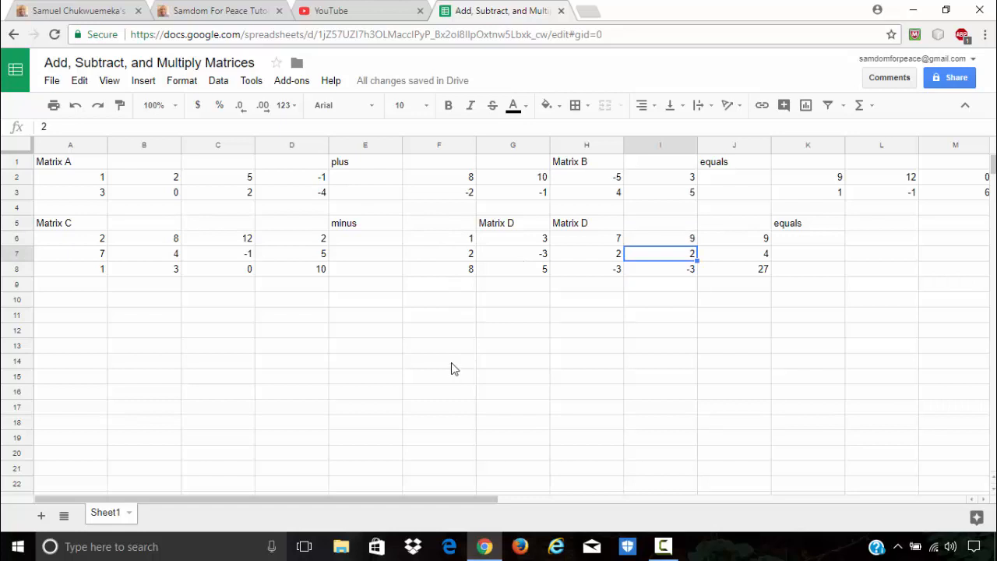
text(4)
key(Return)
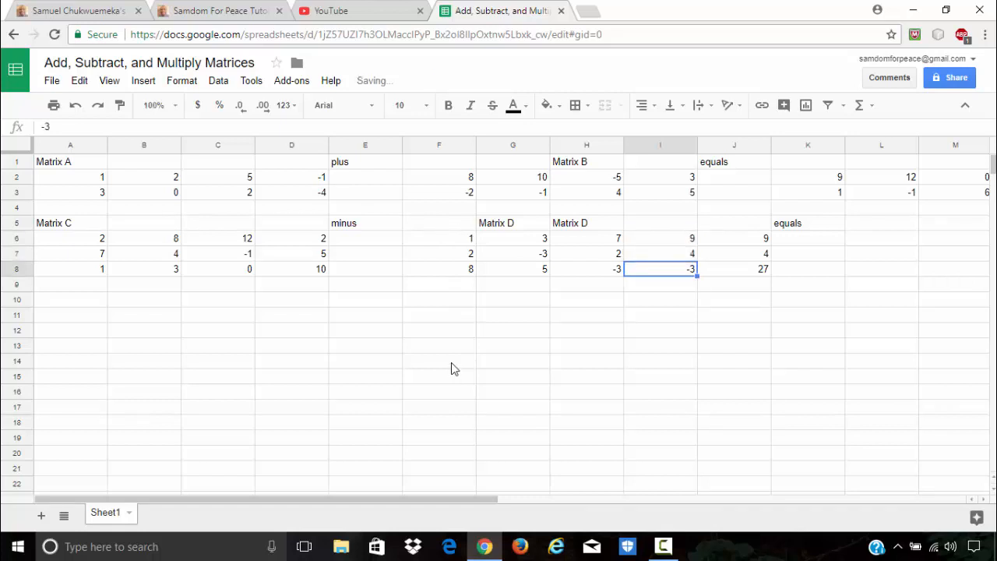
text(27)
key(Tab)
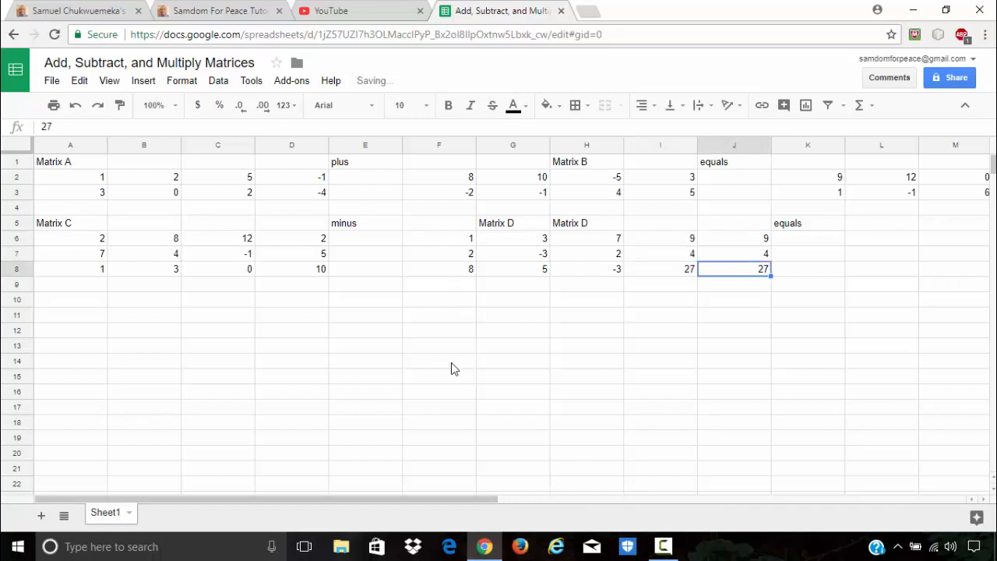
Clear the leftover duplicate Matrix D values from J6:J8.
key(Delete)
key(Up)
key(Delete)
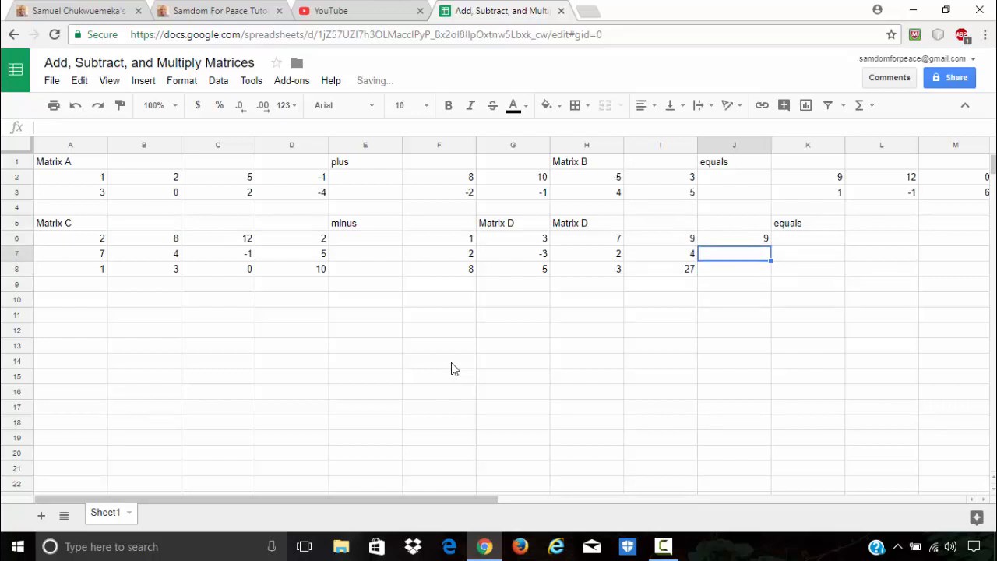
key(Up)
key(Delete)
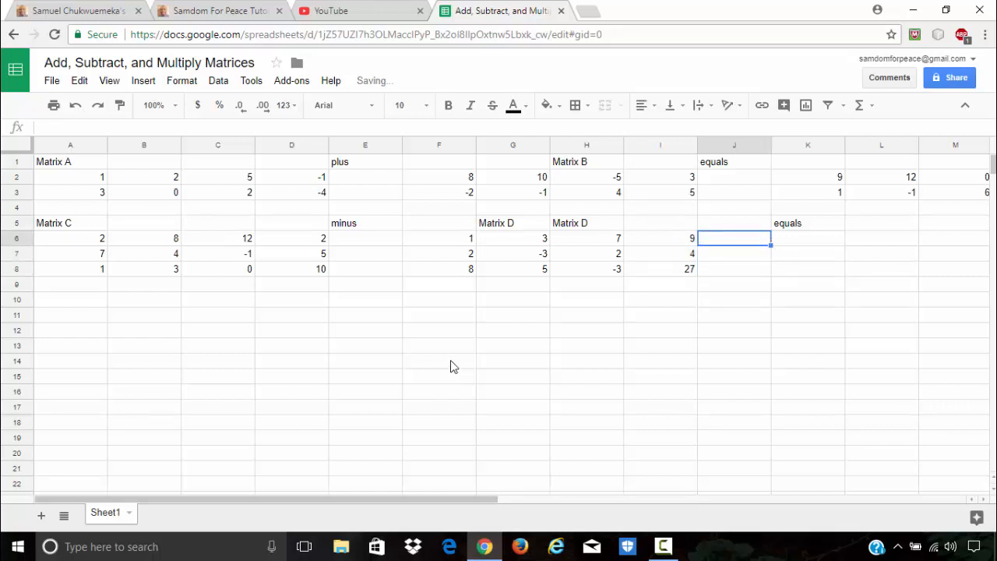
Move the "equals" label back one column by entering it in J5 and clearing K5.
click(789, 241)
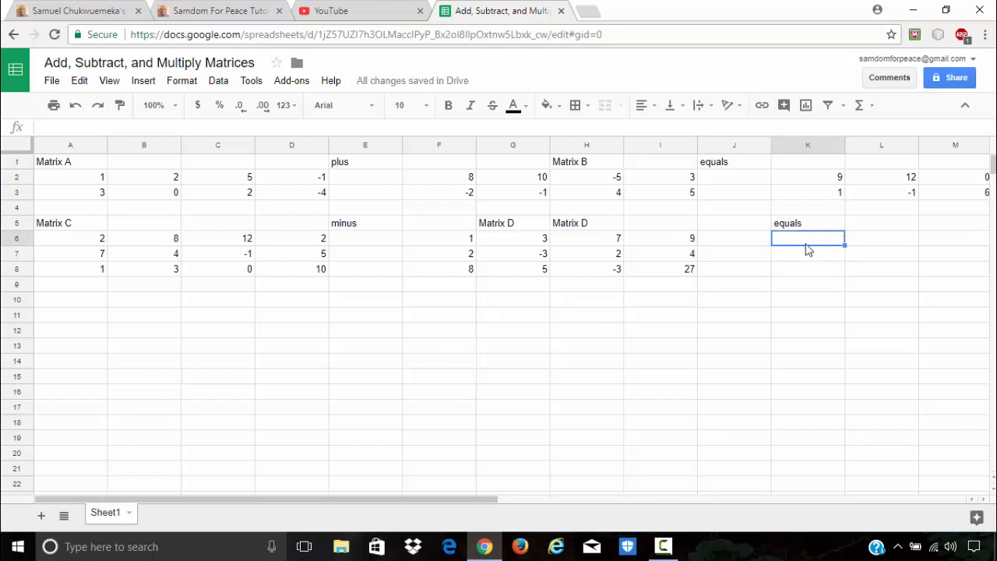
click(763, 227)
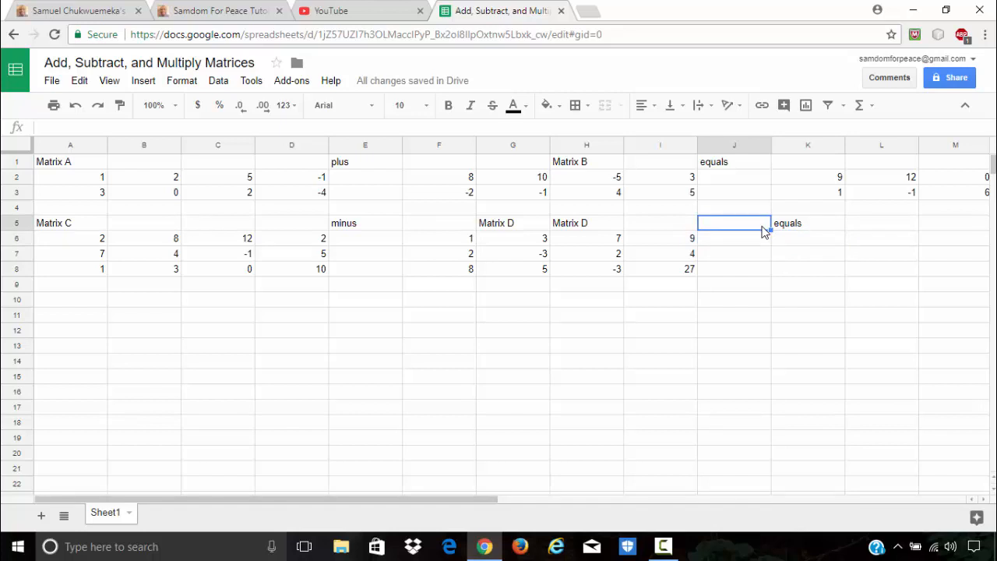
text(equals)
key(Tab)
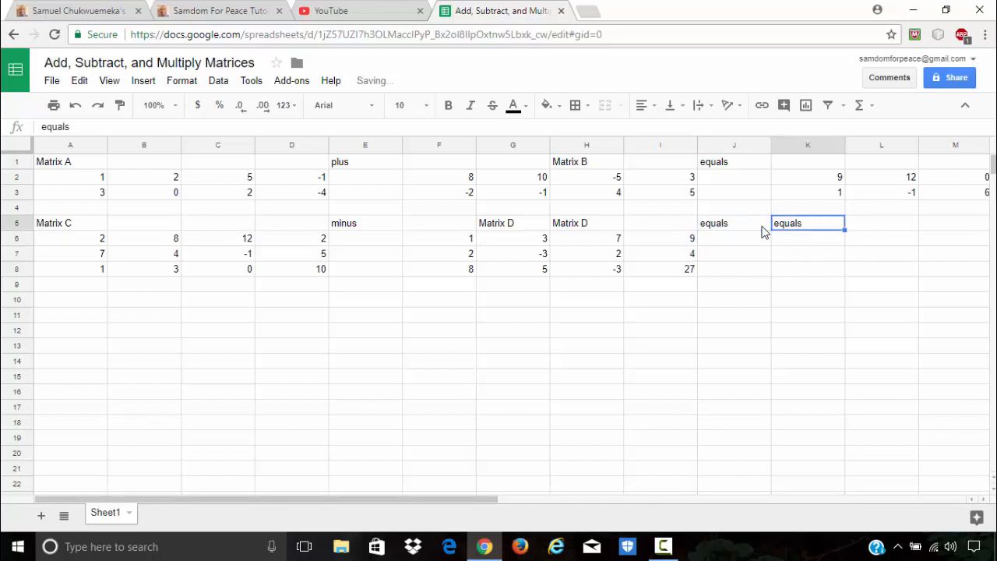
key(Delete)
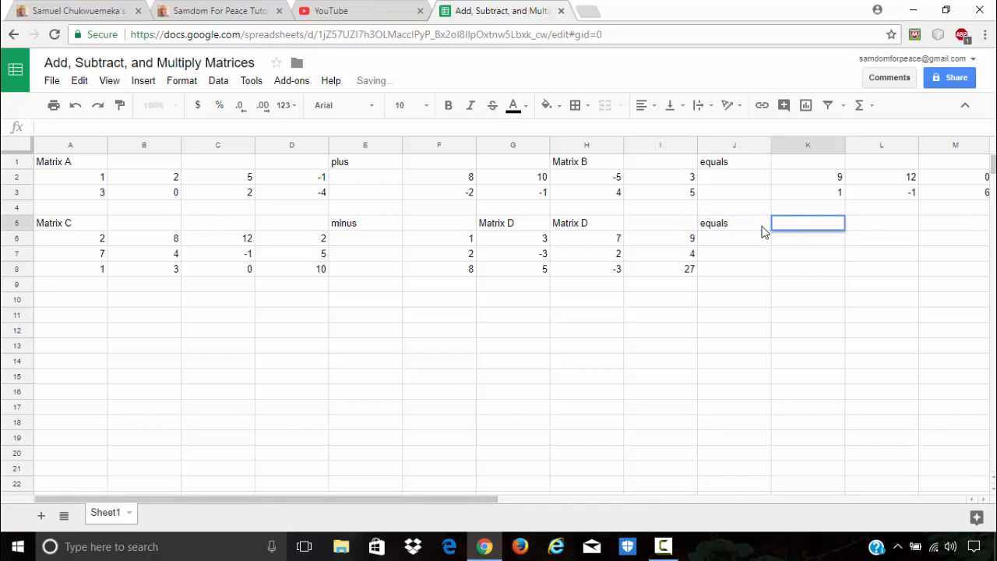
key(Down)
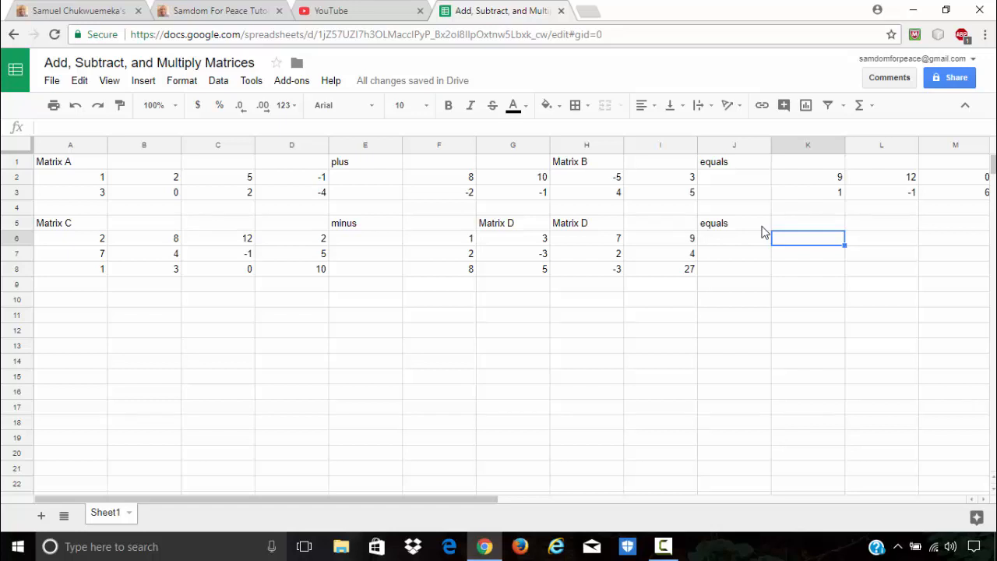
Remove the duplicate "Matrix D" heading from G5, keeping the one in H5.
click(526, 225)
key(Delete)
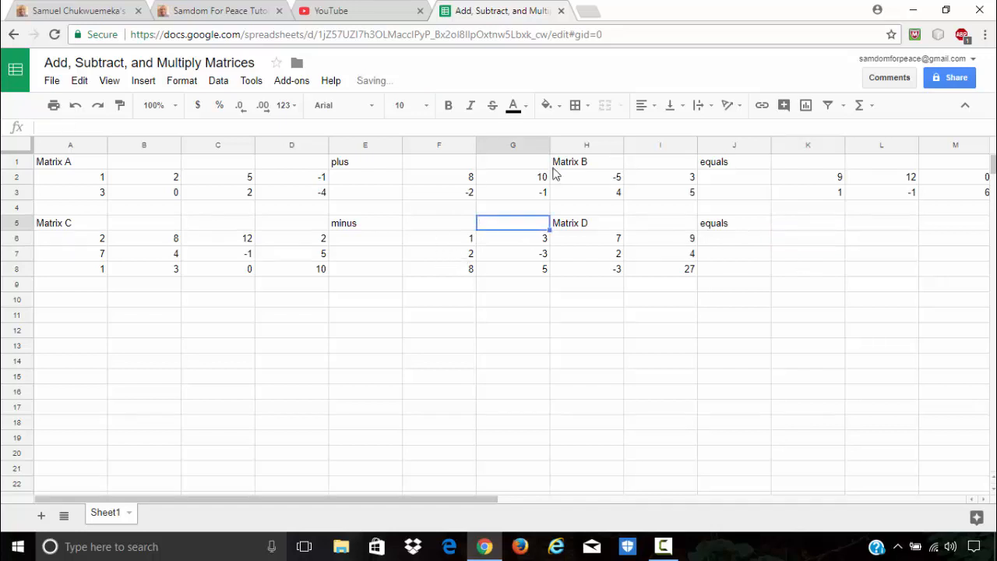
click(616, 227)
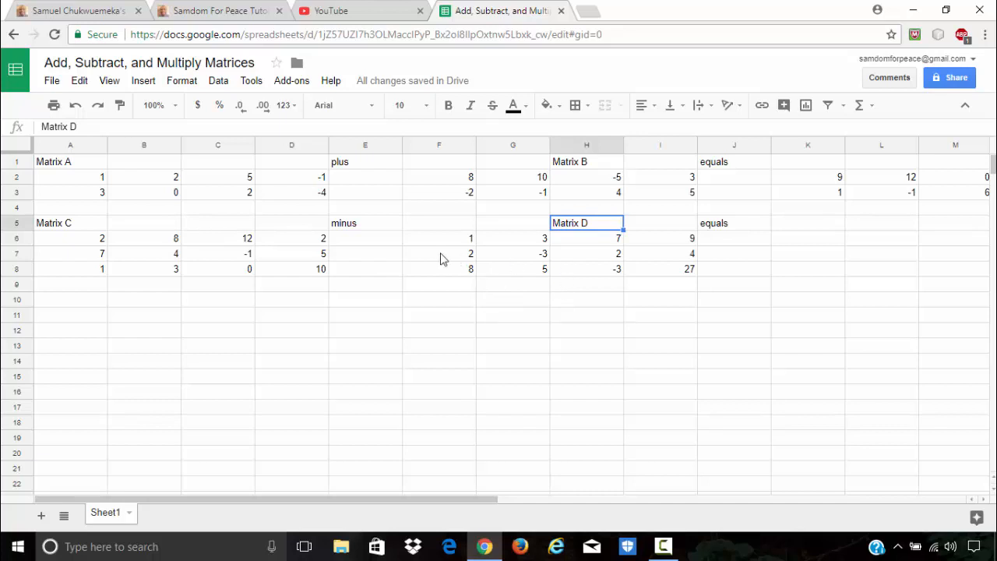
Subtract Matrix D from Matrix C by entering =ARRAYFORMULA(A6:D8-F6:I8) in K6, and view the full result matrix.
click(783, 246)
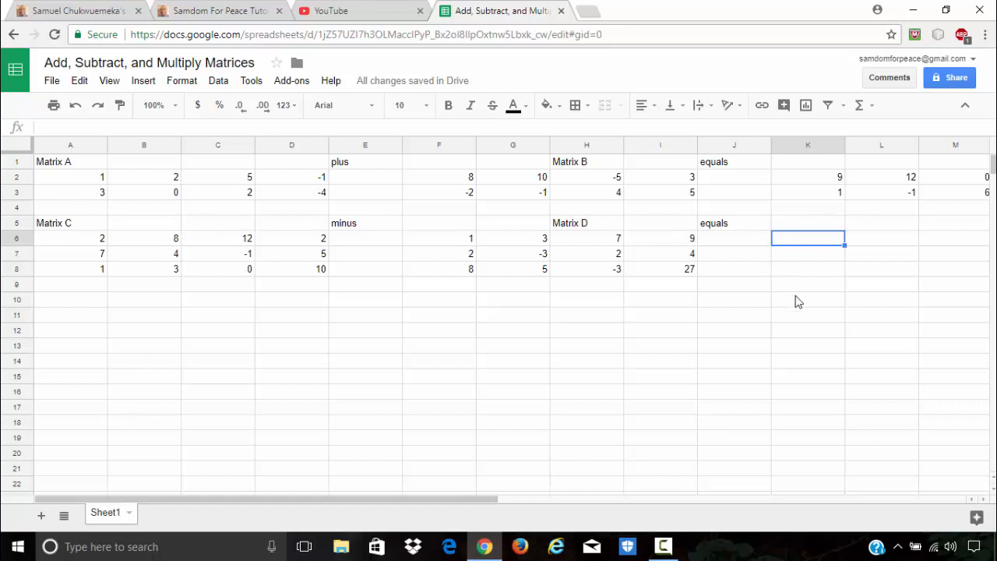
text(=)
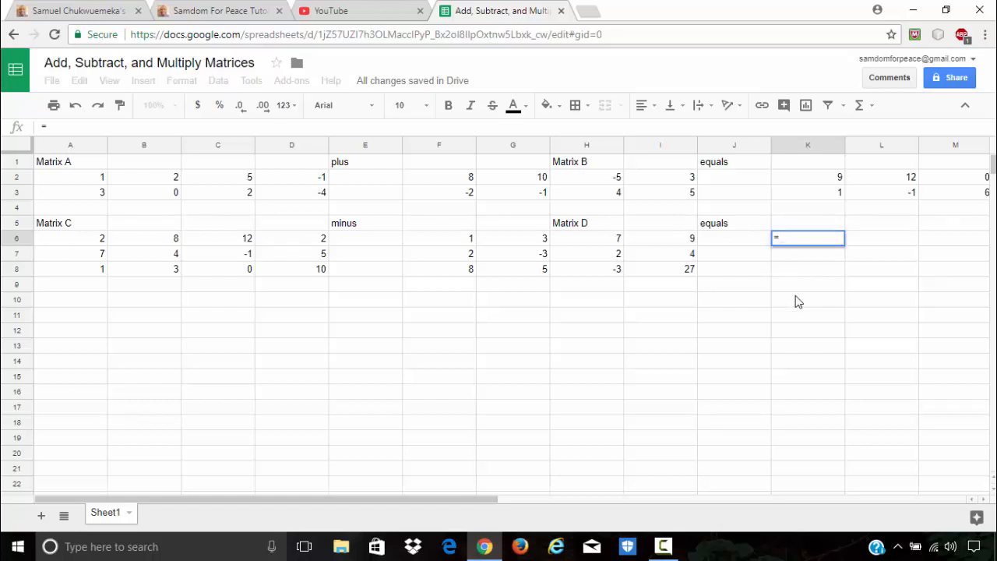
text(arra)
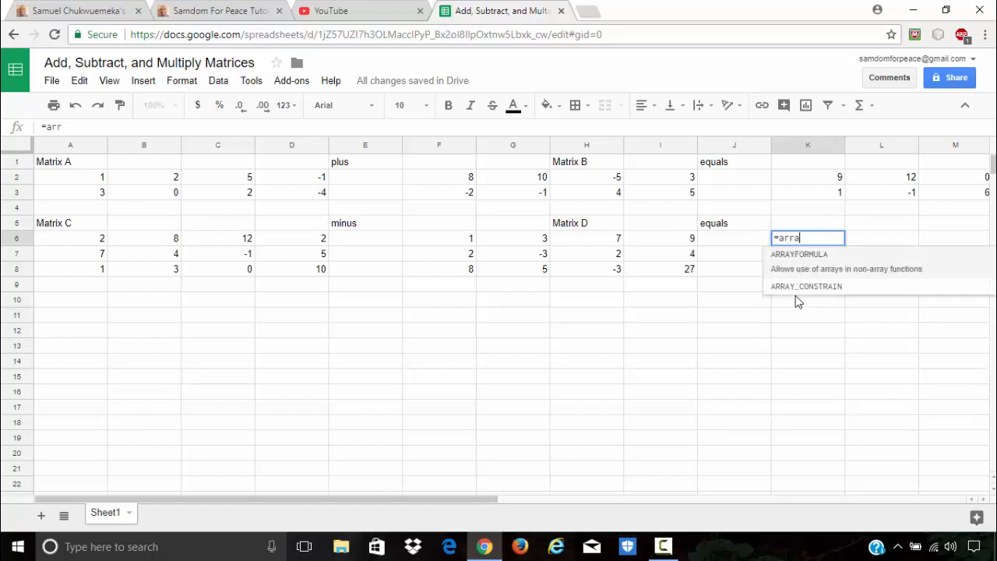
click(810, 257)
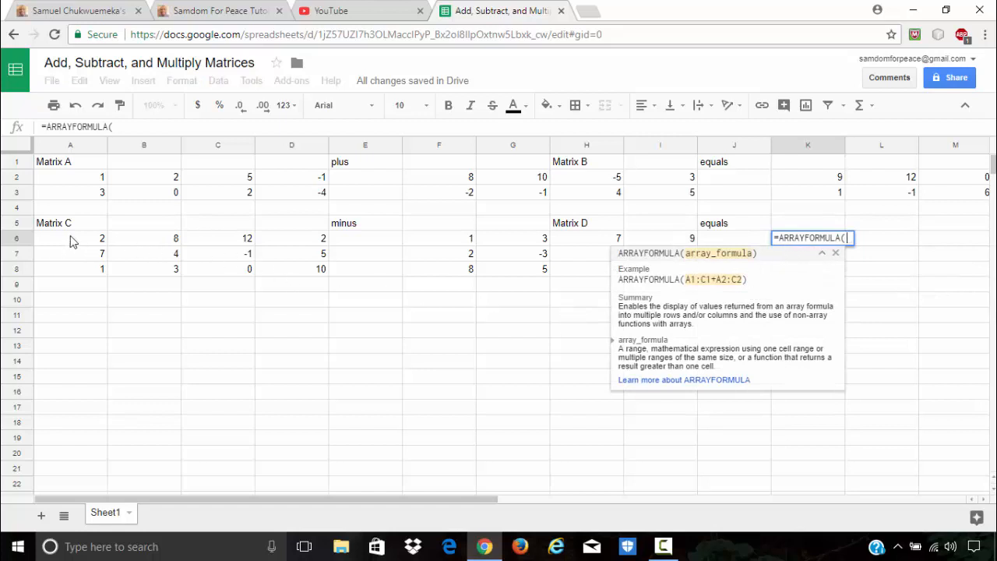
drag(71, 239, 278, 283)
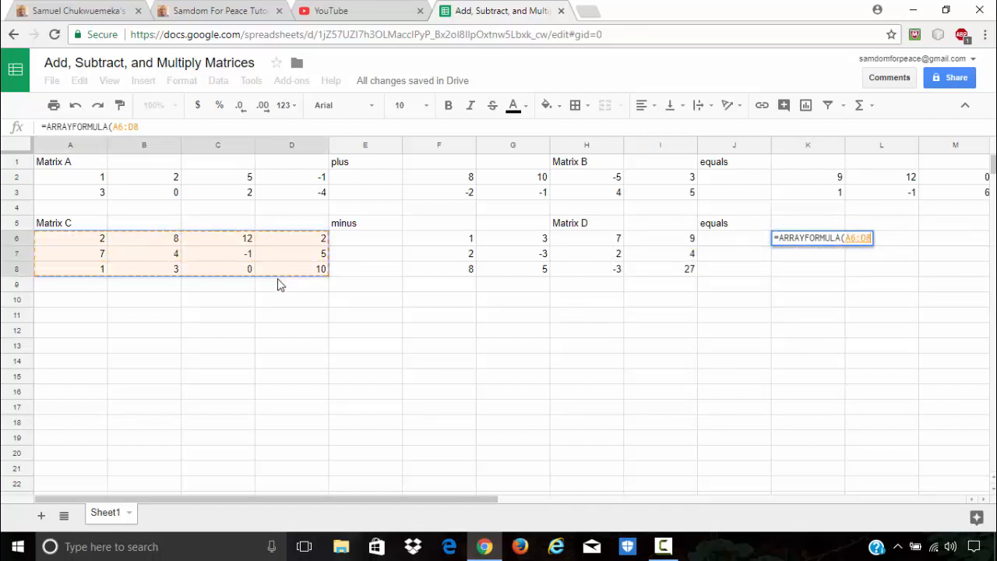
text(-)
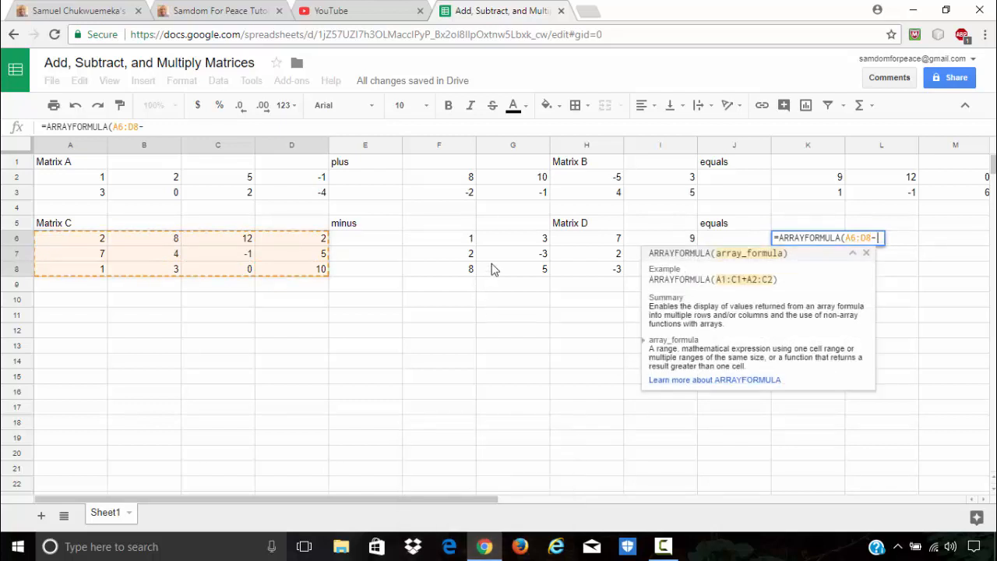
click(459, 238)
drag(460, 238, 646, 285)
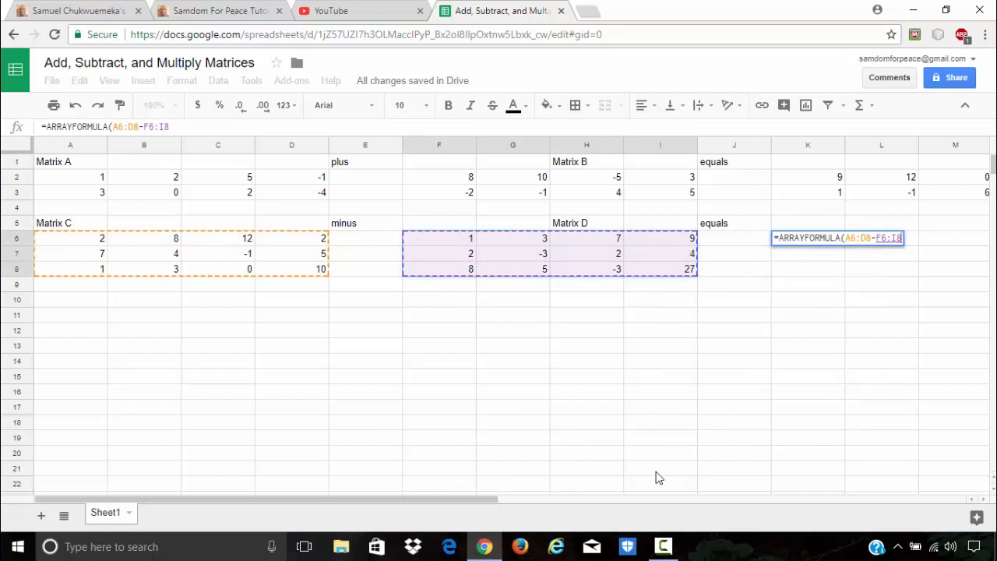
text())
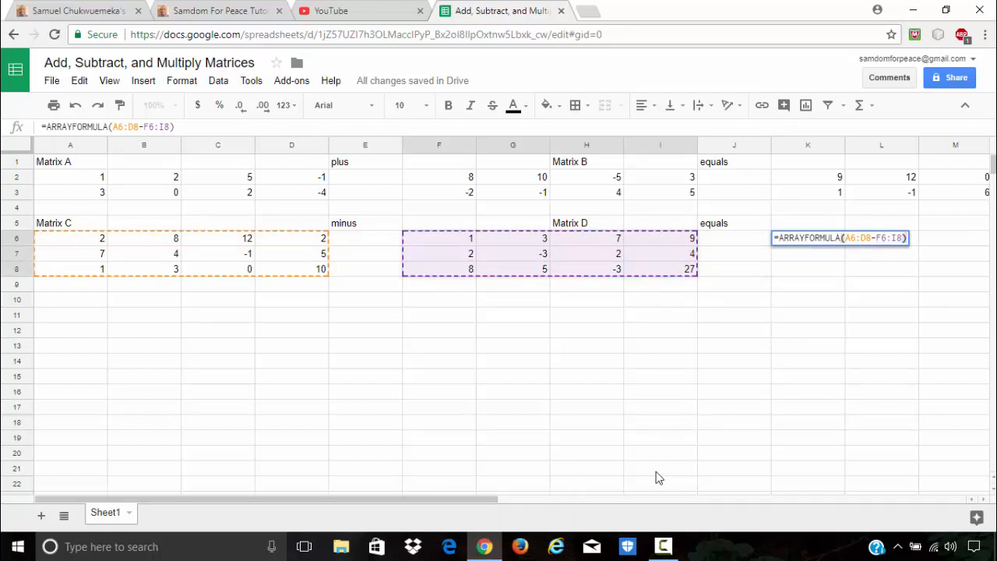
key(Return)
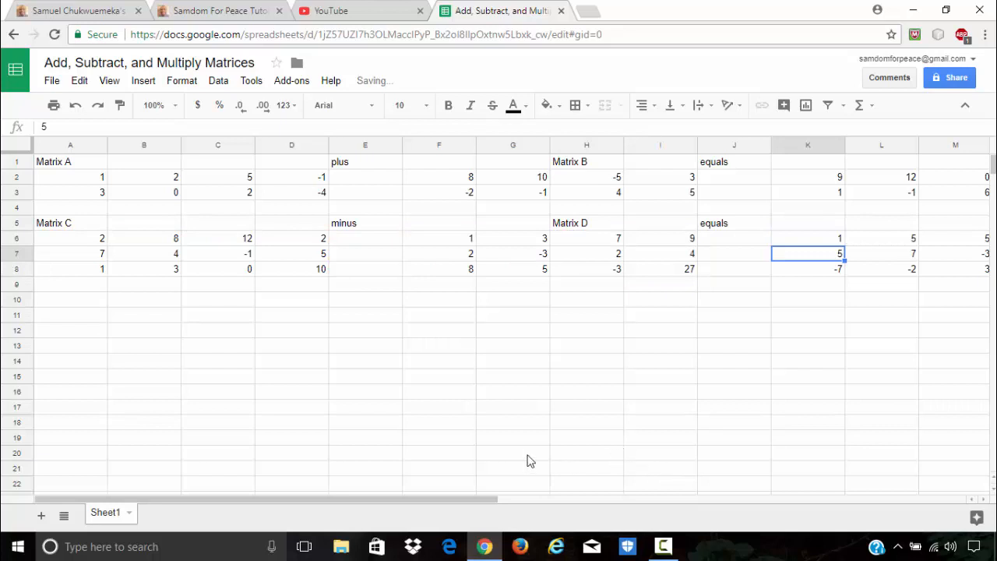
drag(519, 510, 574, 513)
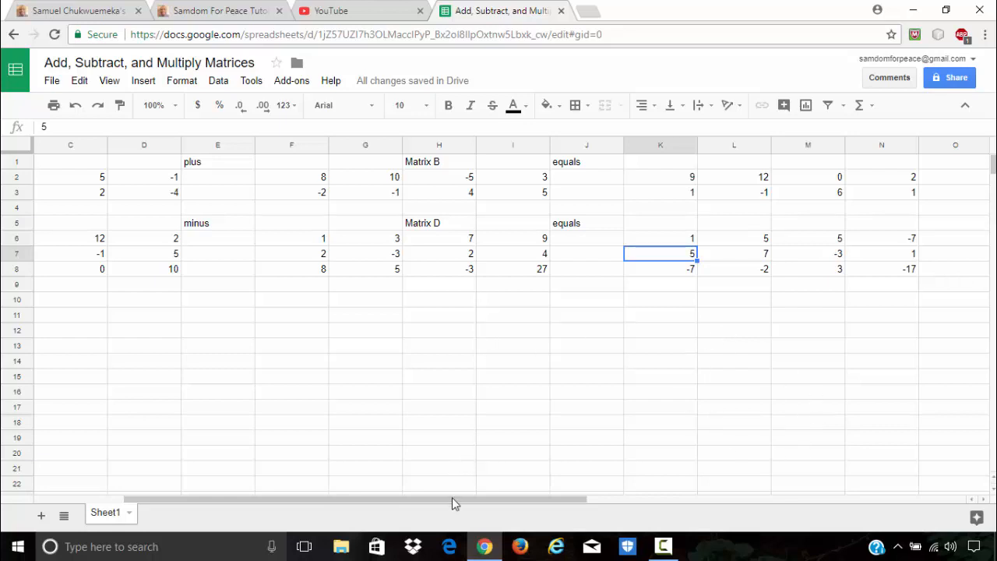
drag(452, 502, 263, 493)
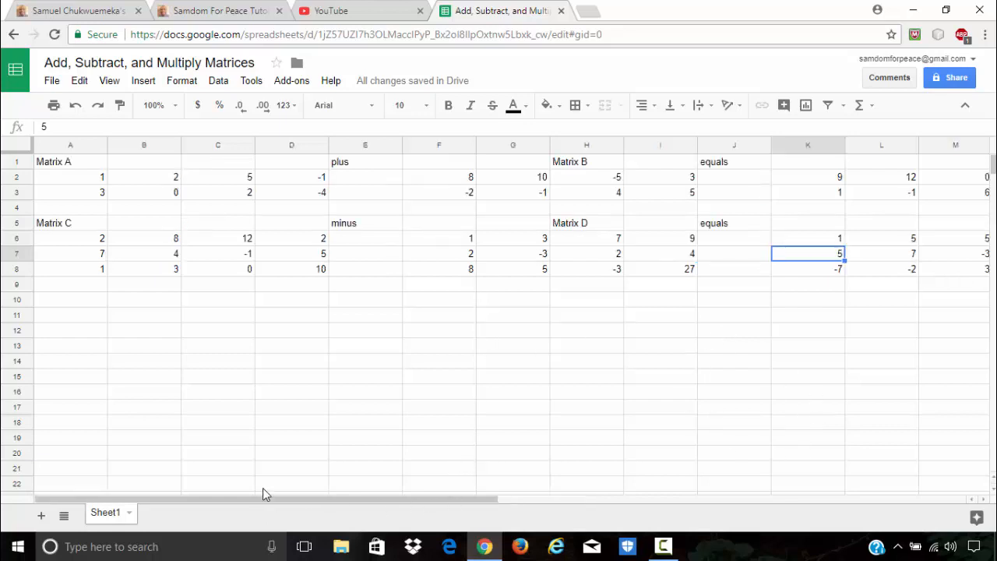
click(74, 305)
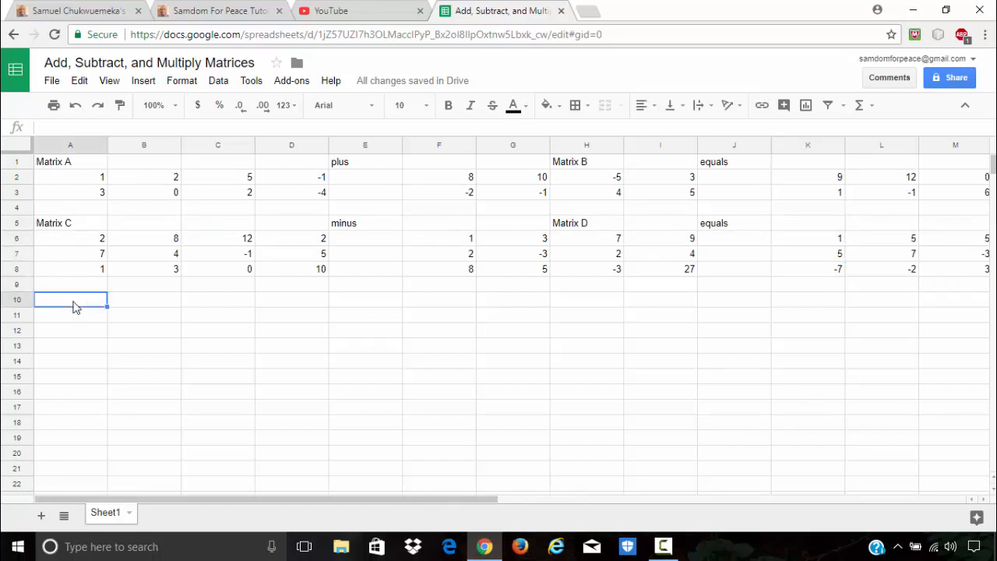
text(Matrix E)
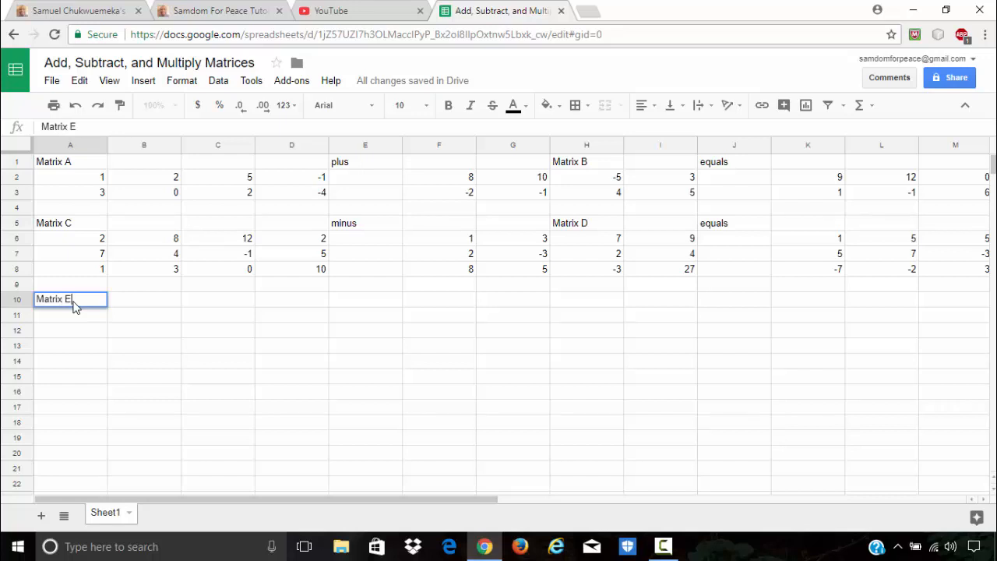
key(Return)
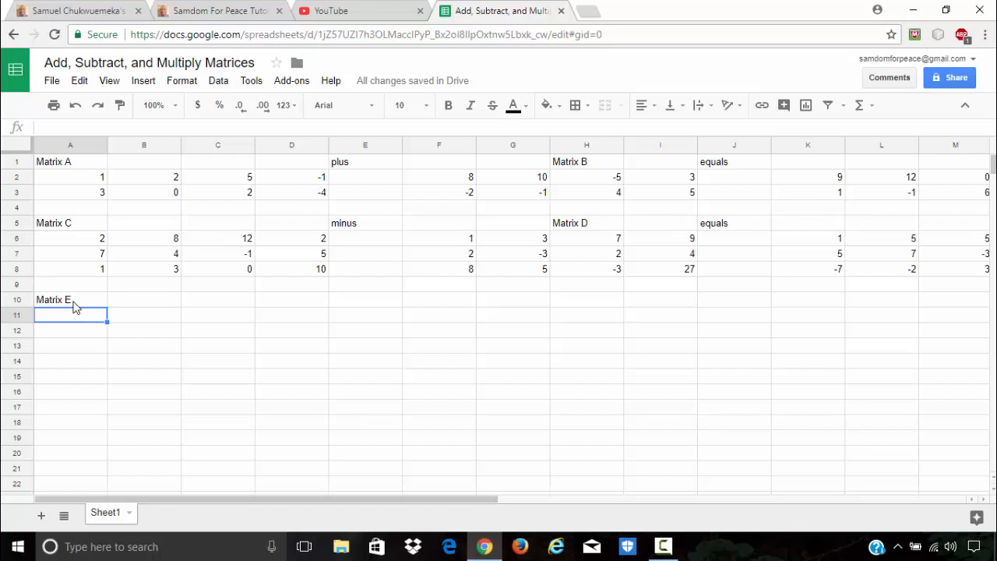
click(73, 302)
key(Delete)
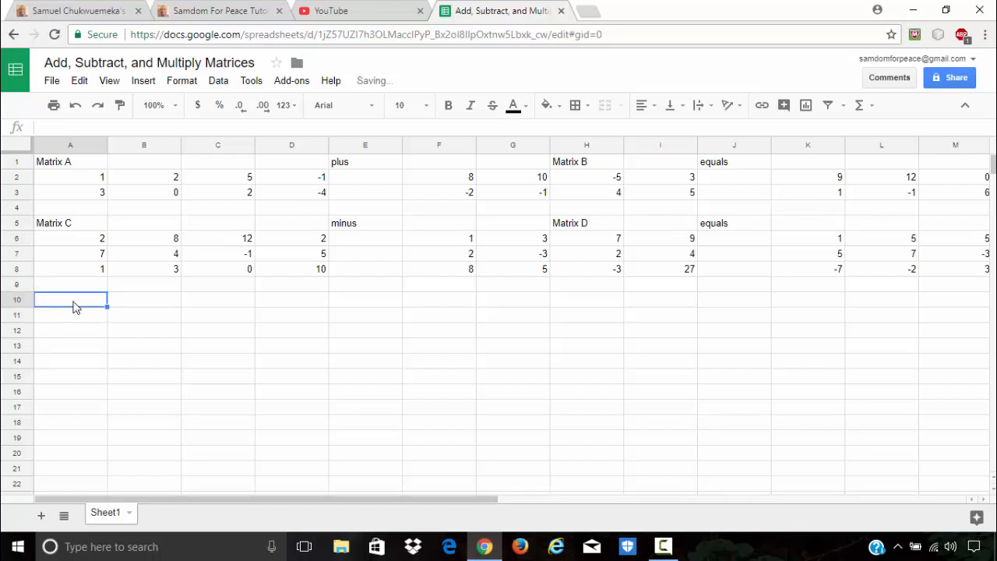
Set up a scalar multiplication in row 10 with -4 in A10, "times" in B10 and the heading "Matrix E" in C10.
text(-4)
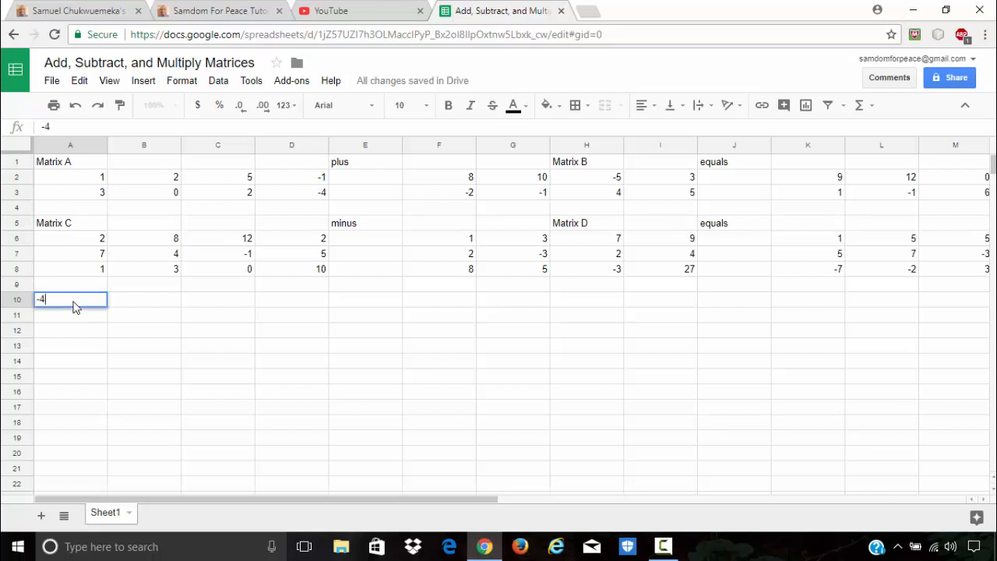
key(Tab)
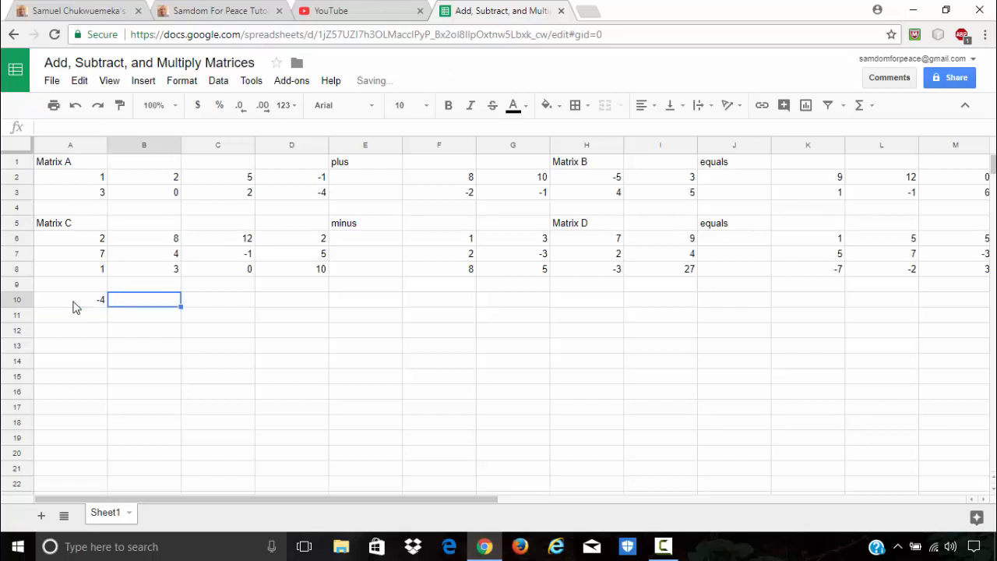
text(times)
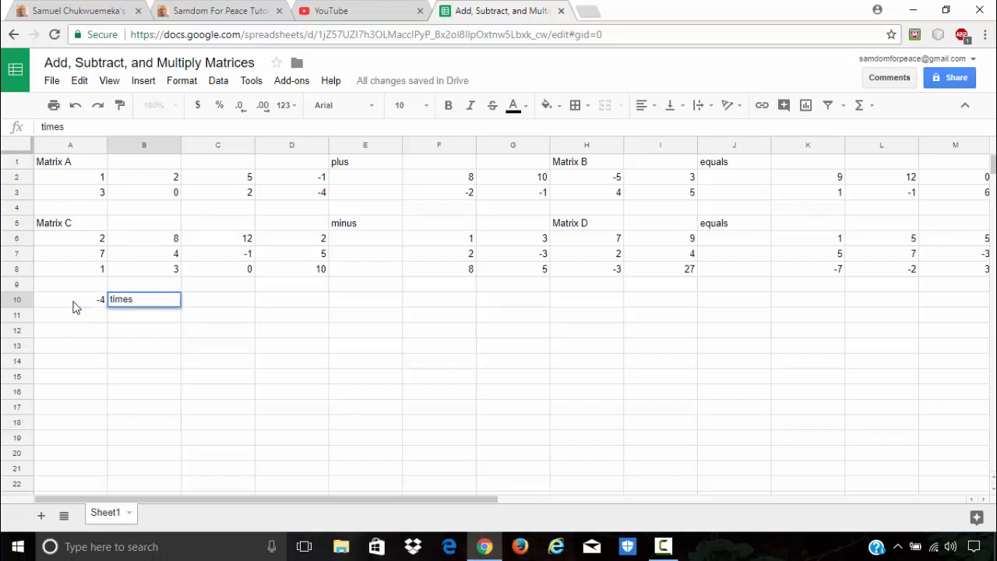
key(Tab)
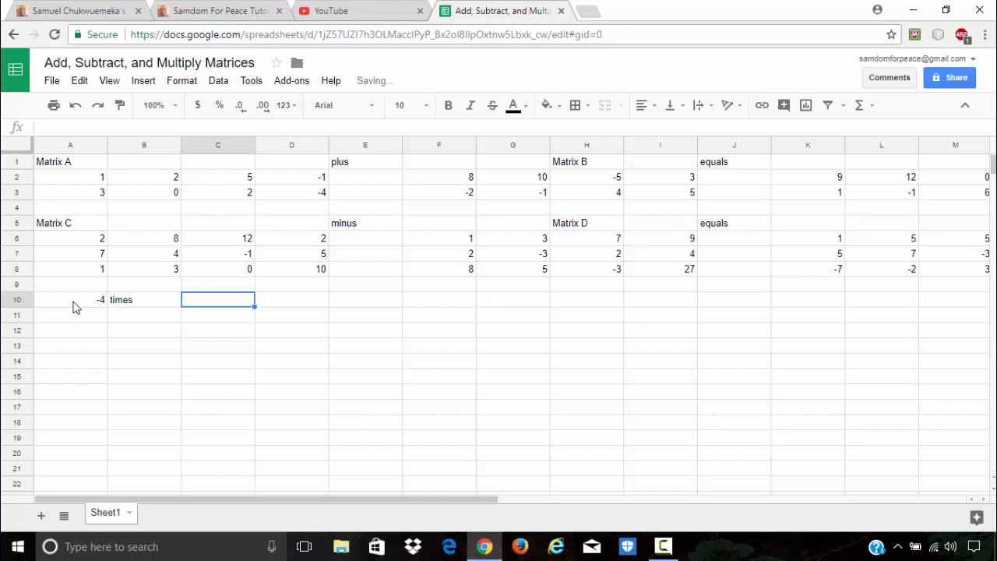
text(M)
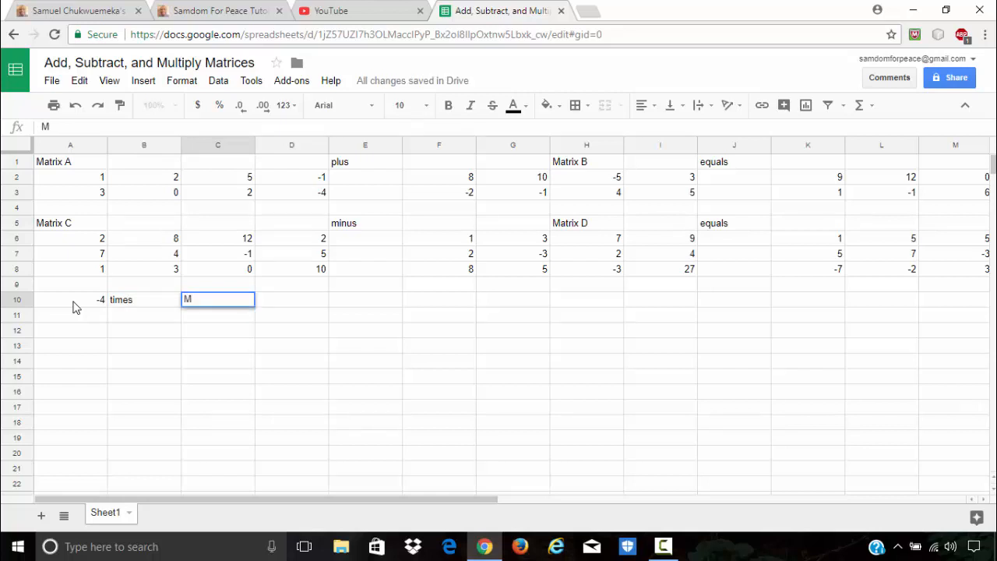
text(tatrix E)
key(Return)
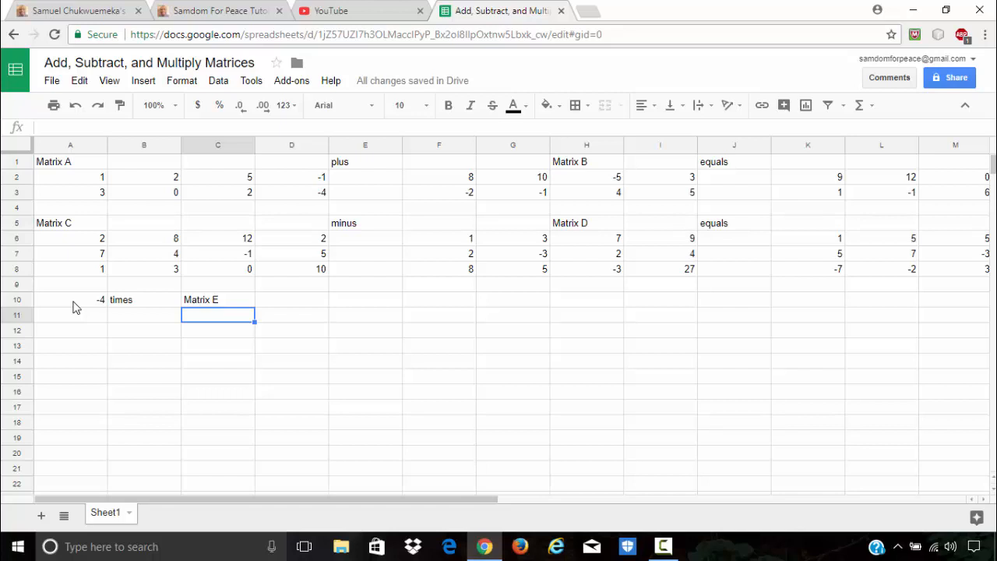
Fill in Matrix E with 2 and -2 in C11:D11 and 0 and 3 in C12:D12.
text(2)
key(Return)
text(0)
key(Tab)
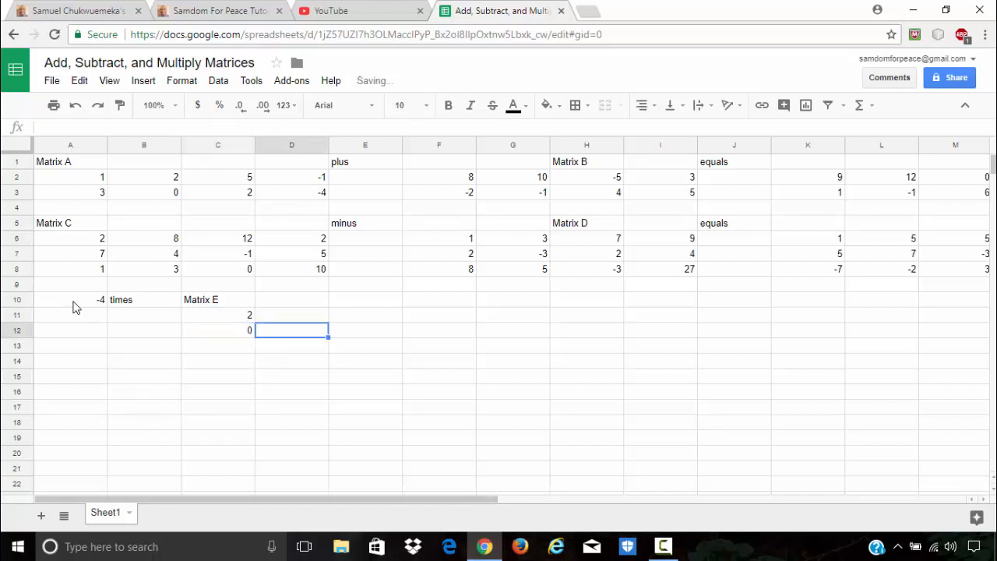
key(Up)
text(-2)
key(Return)
text(3)
key(Tab)
Add the label "equals" in E10, just after the Matrix E heading.
key(Tab)
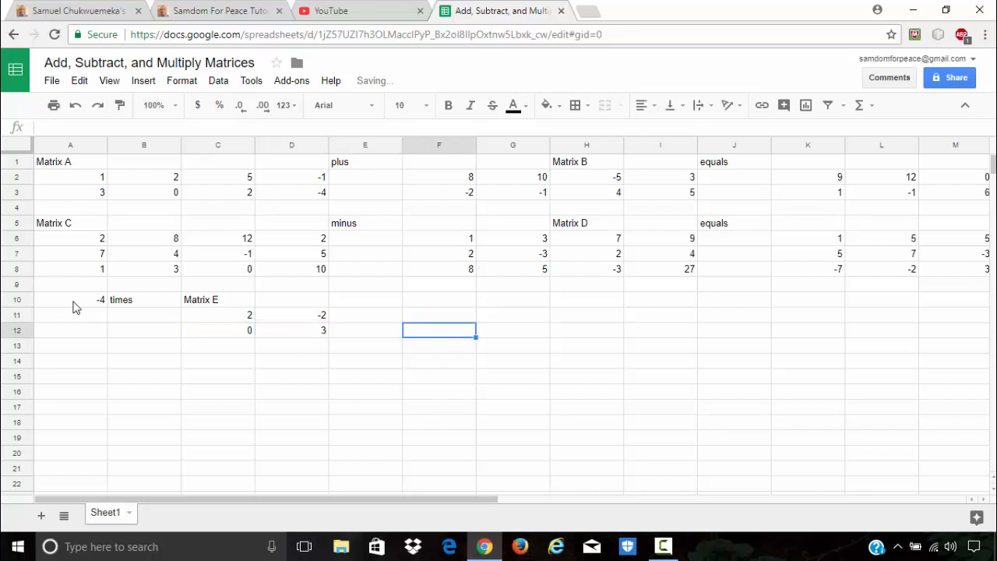
key(Up)
key(Left)
key(Left)
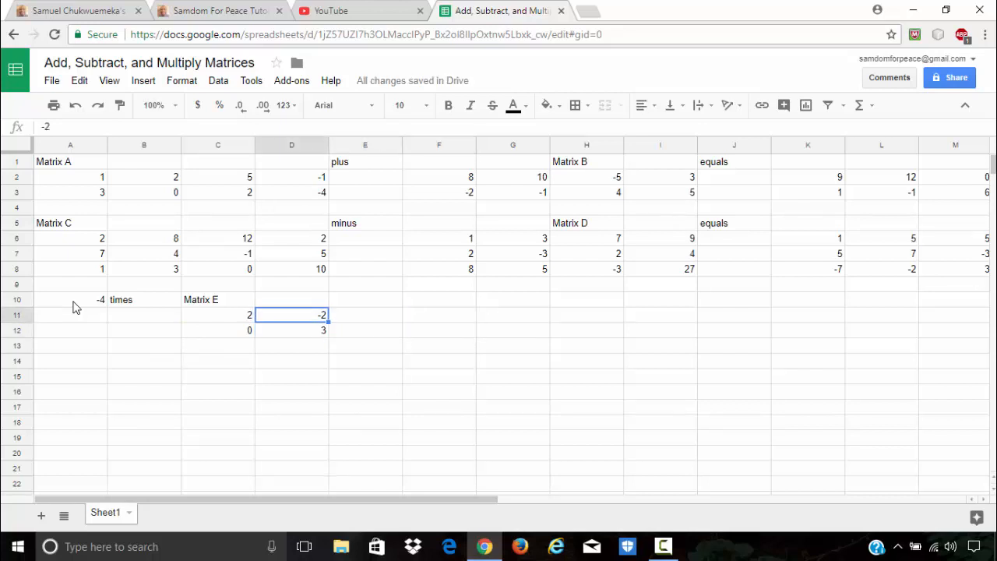
key(Right)
key(Up)
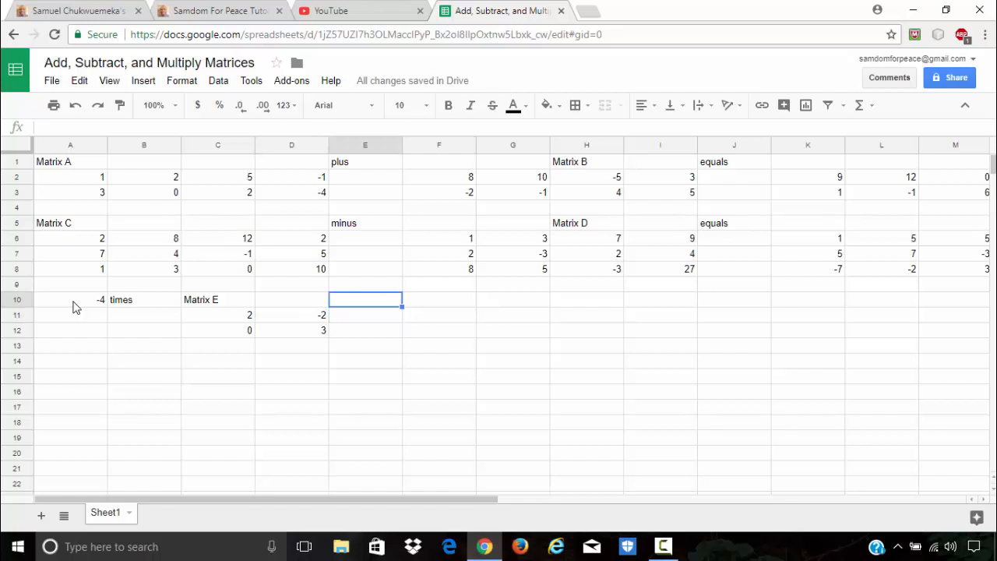
text(euql)
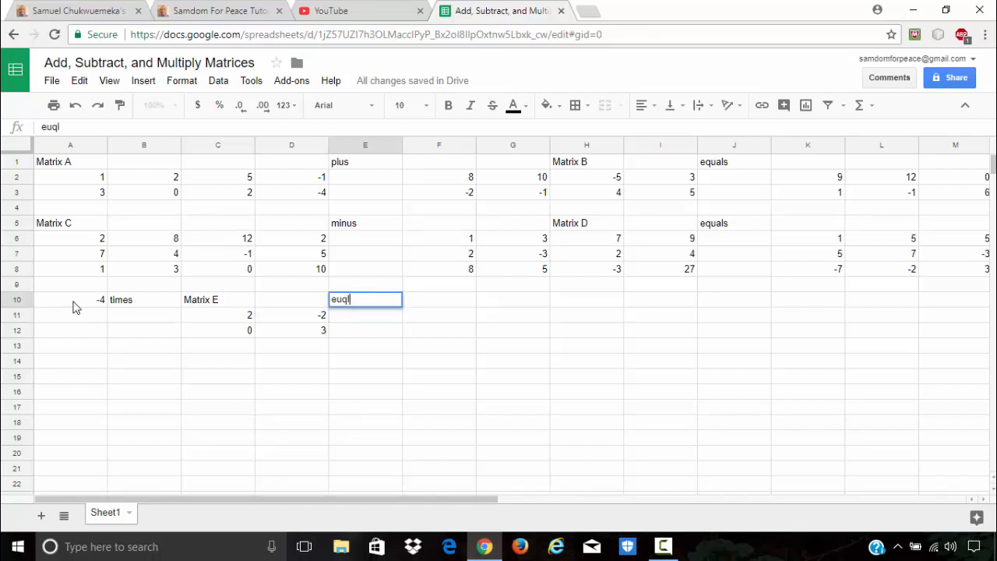
key(BackSpace)
key(BackSpace)
key(BackSpace)
text(quals)
key(Tab)
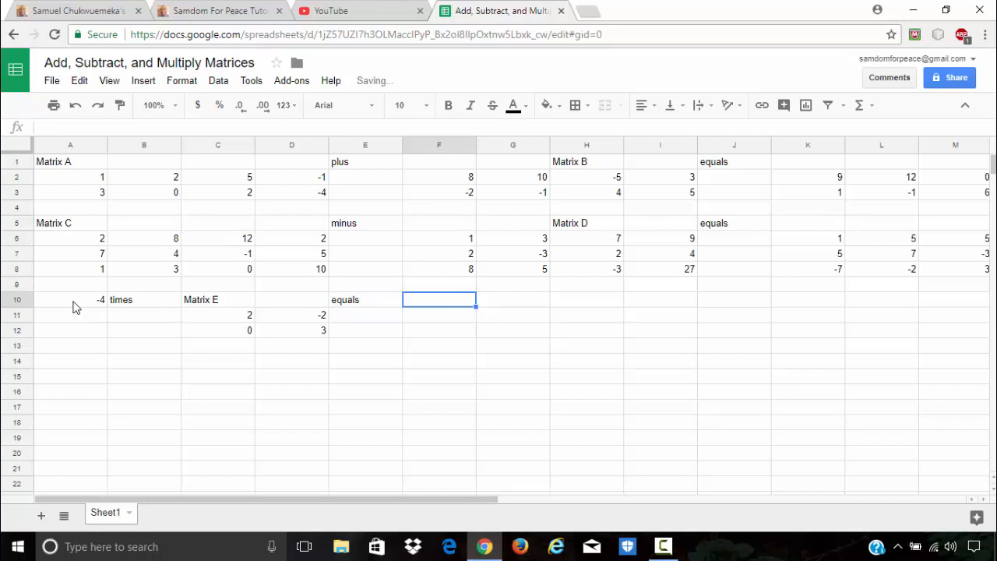
Multiply Matrix E by the scalar in A10 by entering =ARRAYFORMULA(A10*C11:D12) in F11.
key(Down)
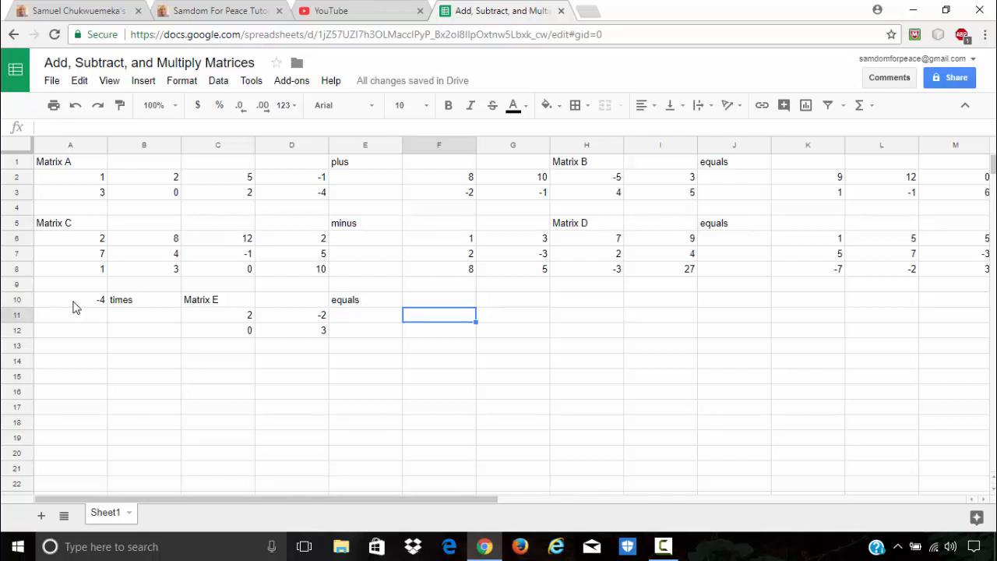
text(=at)
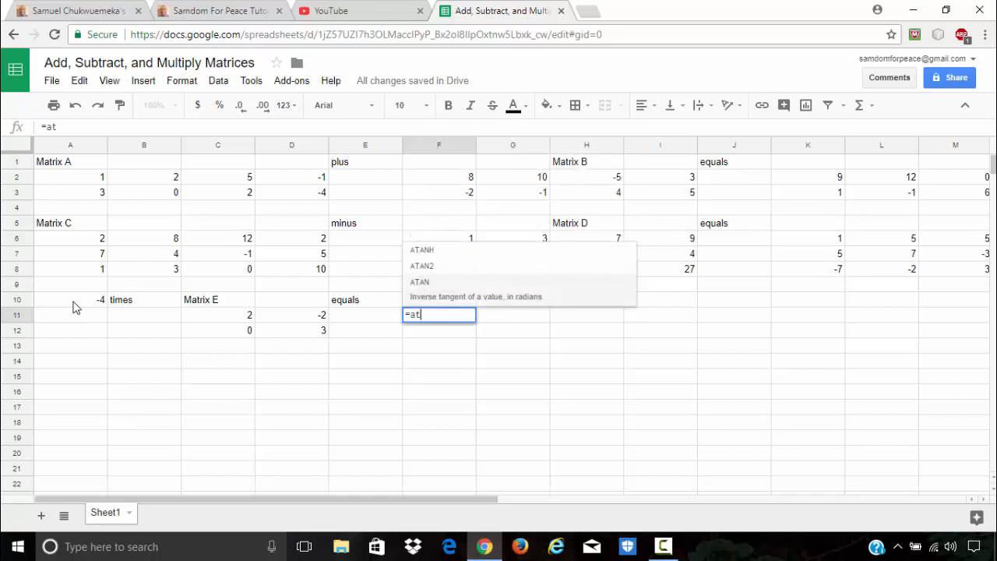
key(BackSpace)
text(rr)
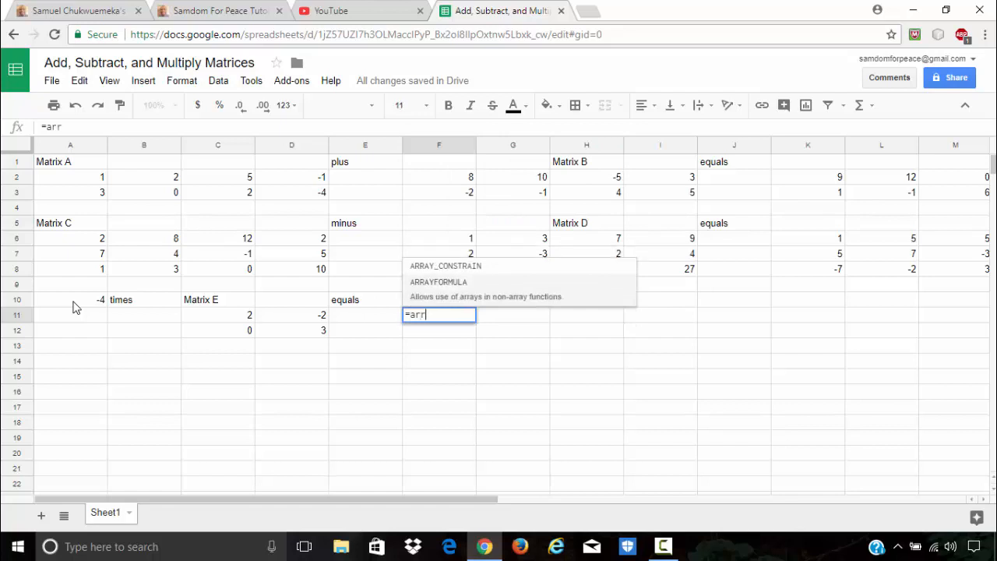
click(434, 289)
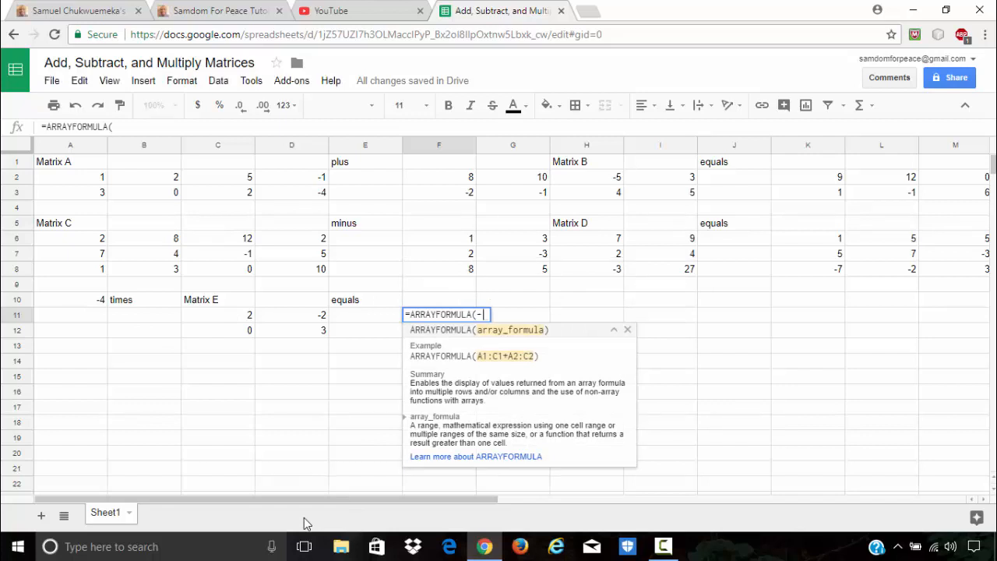
text(-4)
key(BackSpace)
key(BackSpace)
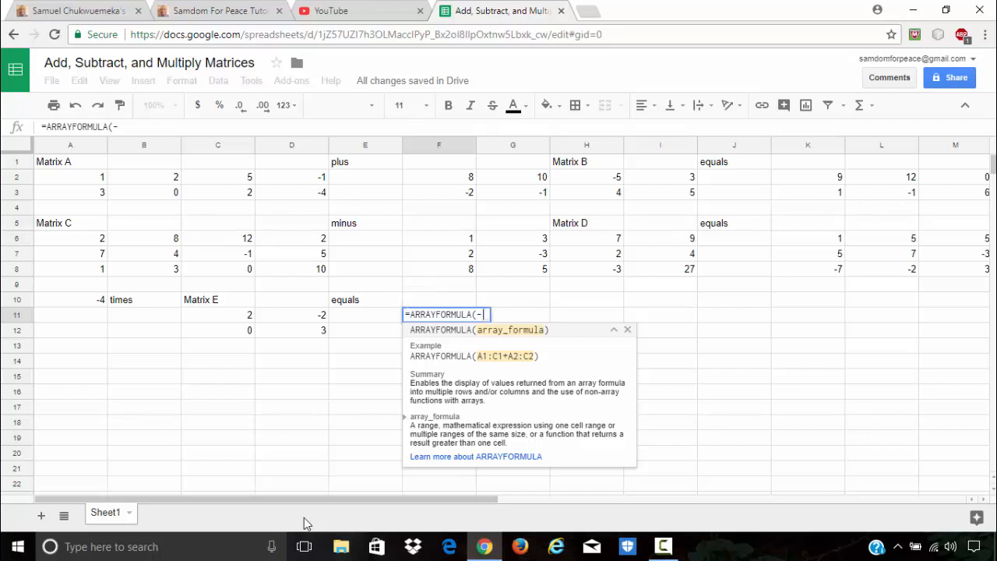
click(84, 300)
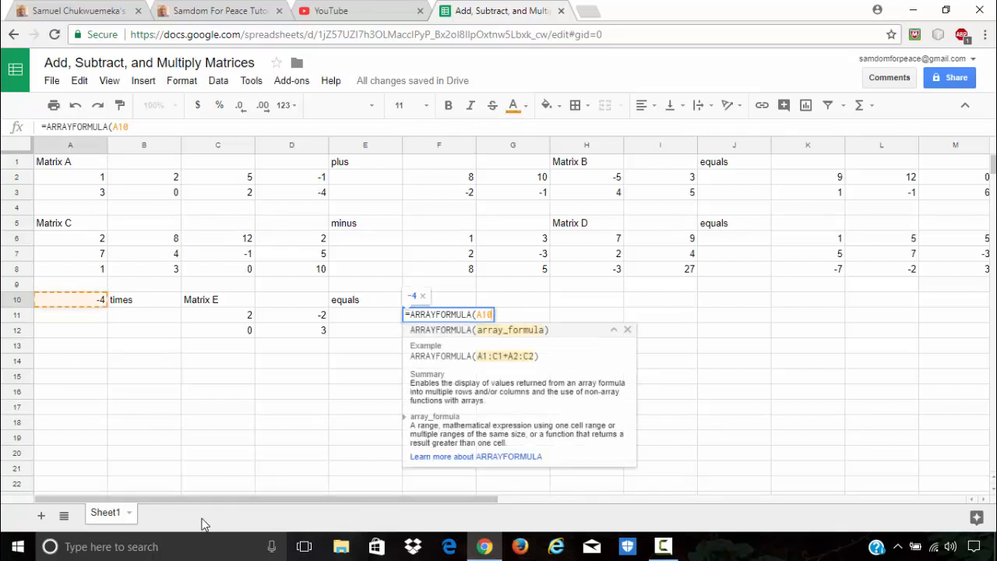
text(*)
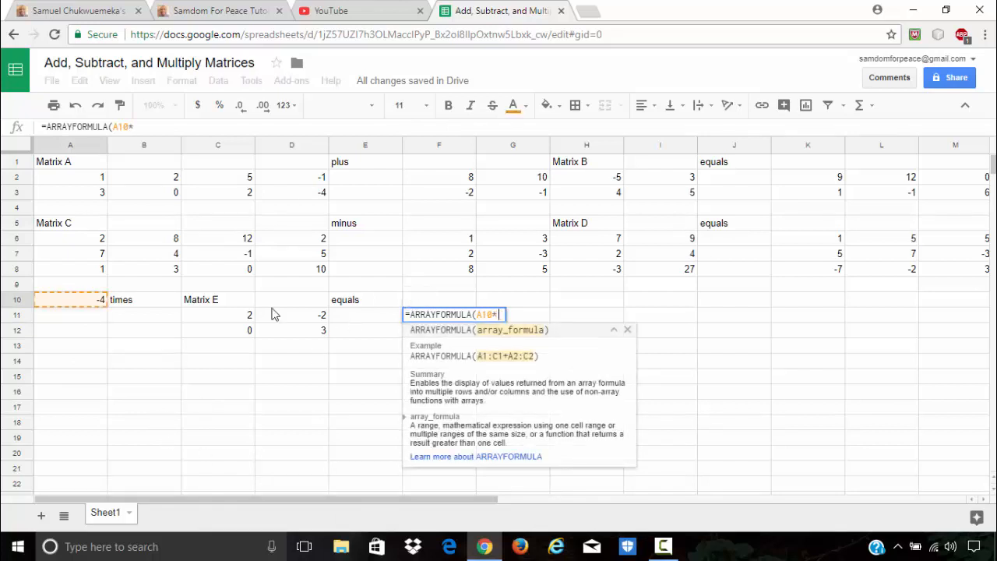
drag(206, 317, 295, 339)
text())
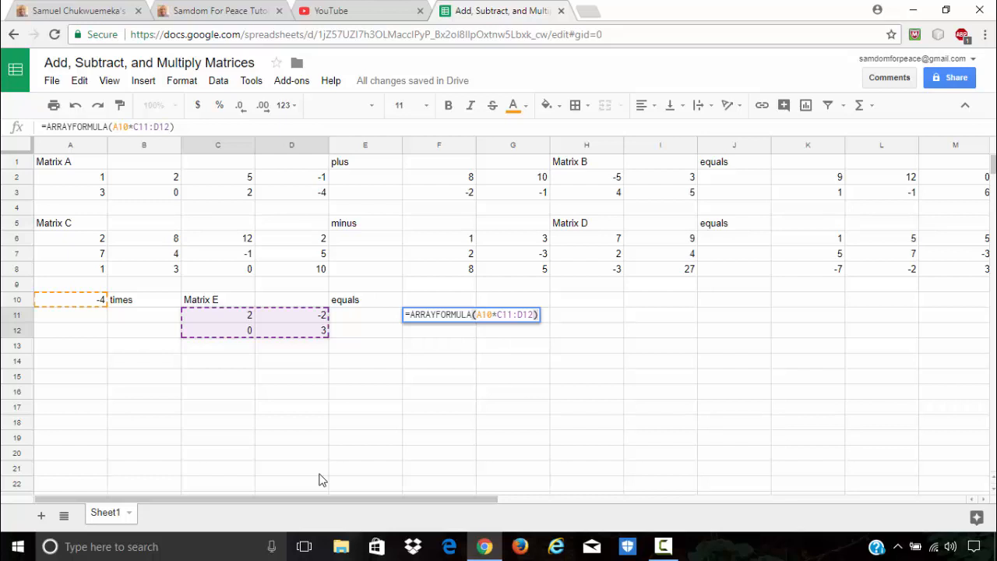
key(Return)
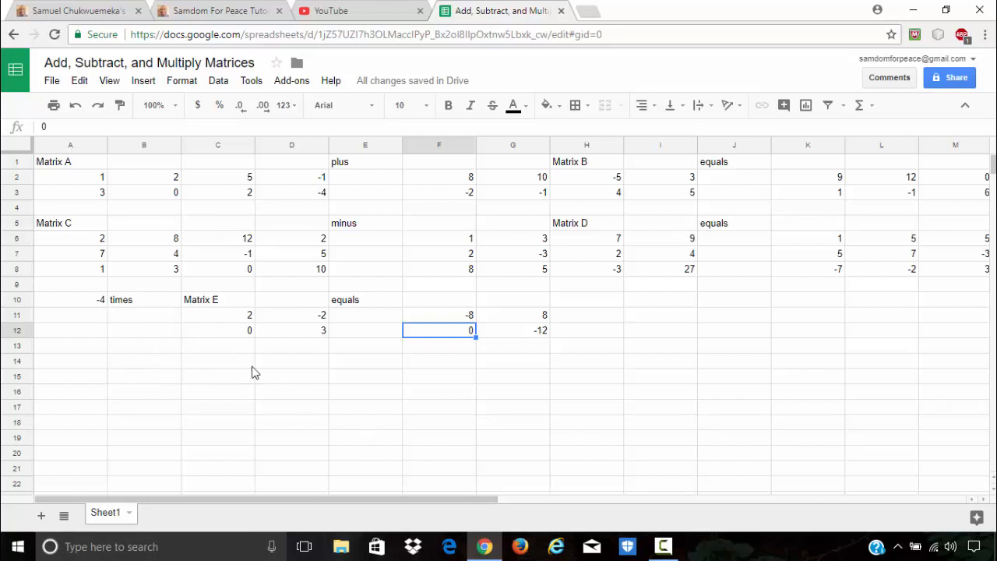
Enter the heading "Matrix F" in B14 to start another matrix.
click(86, 363)
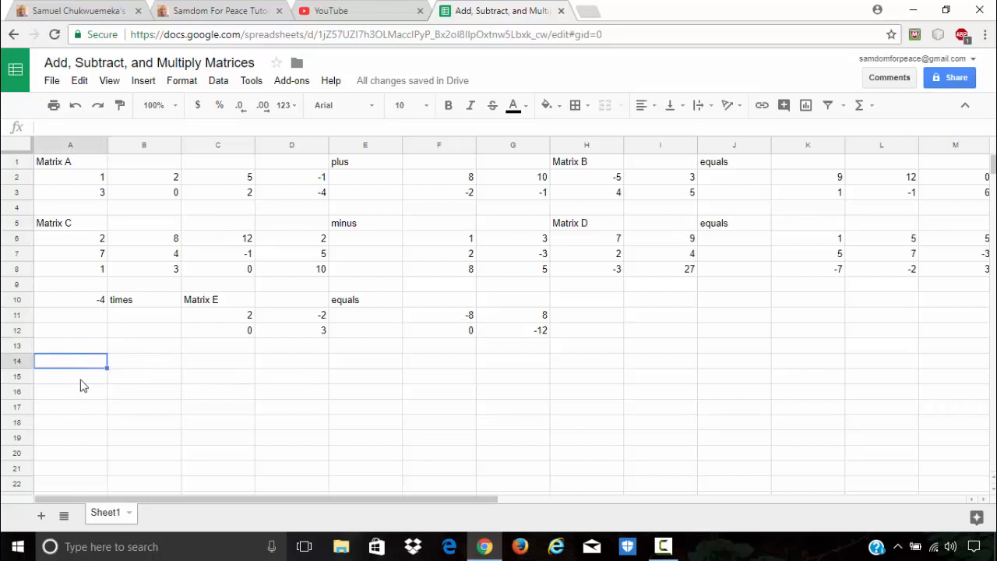
click(155, 364)
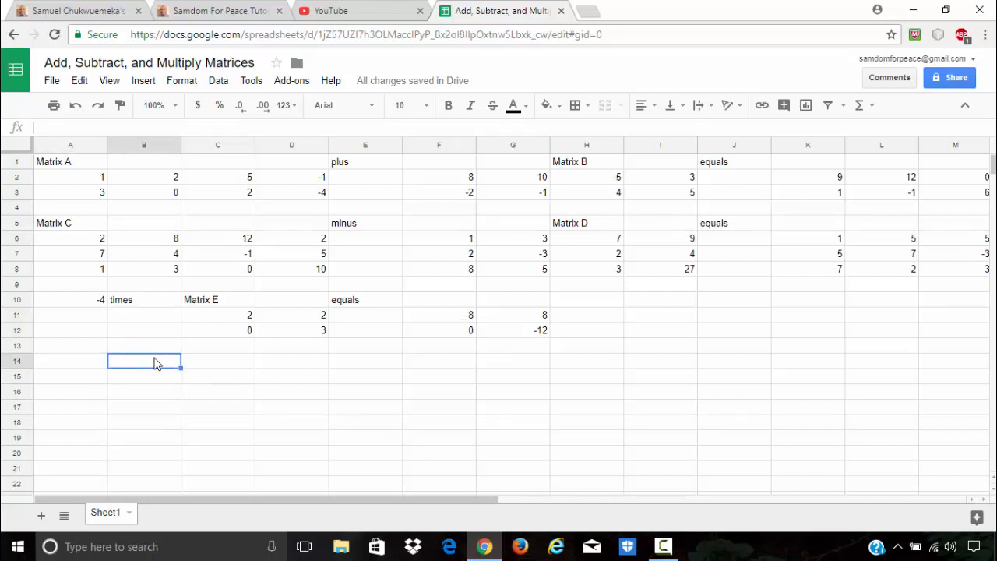
text(Matrix F)
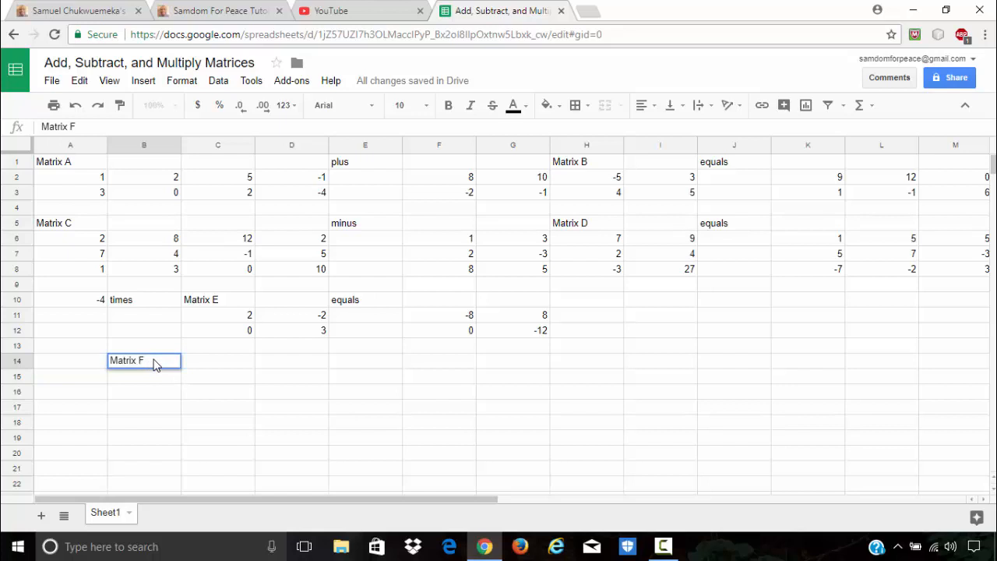
key(Return)
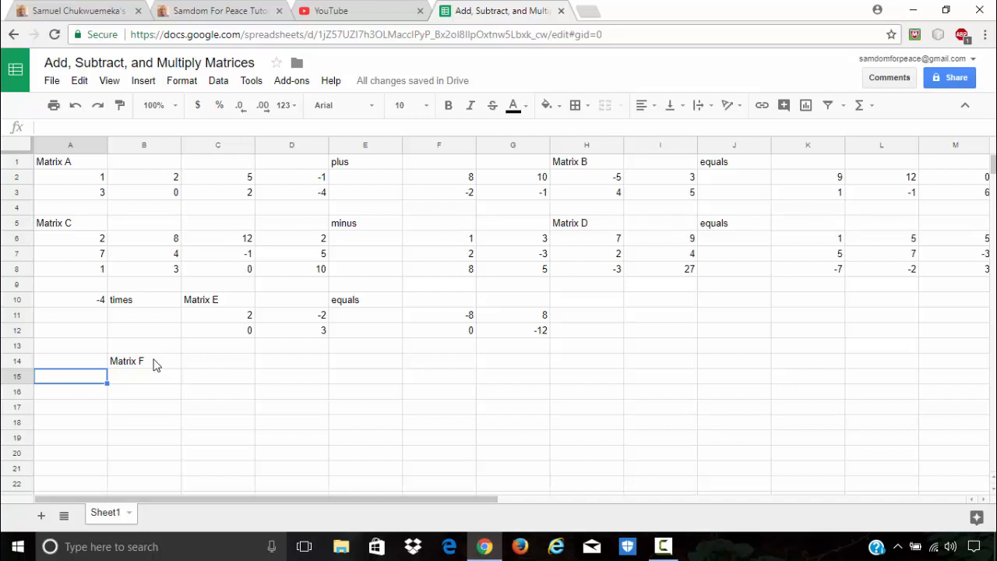
Fill the first column of Matrix F with 1, 3 and -2 in A15:A17.
text(1)
key(Return)
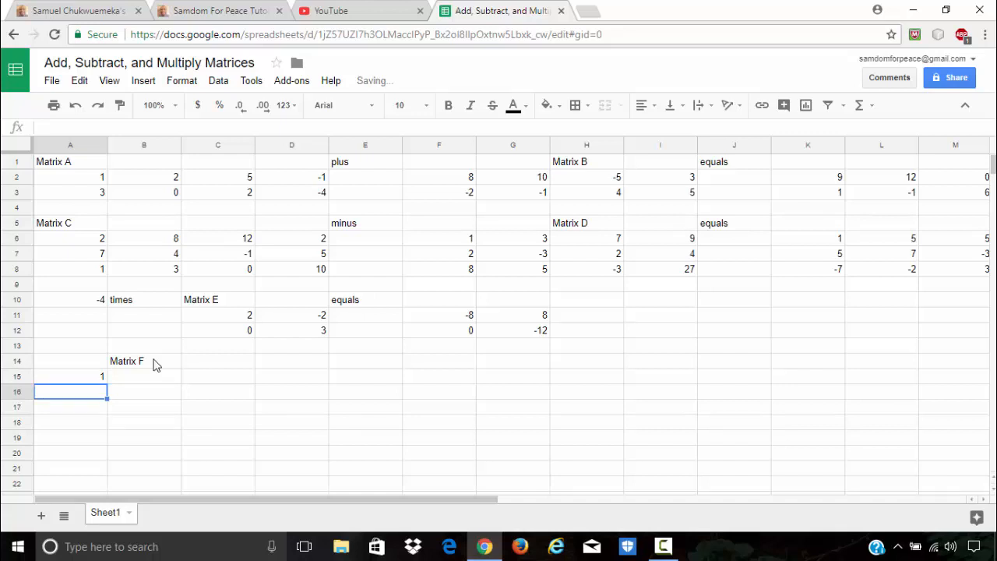
text(3)
key(Return)
text(-2)
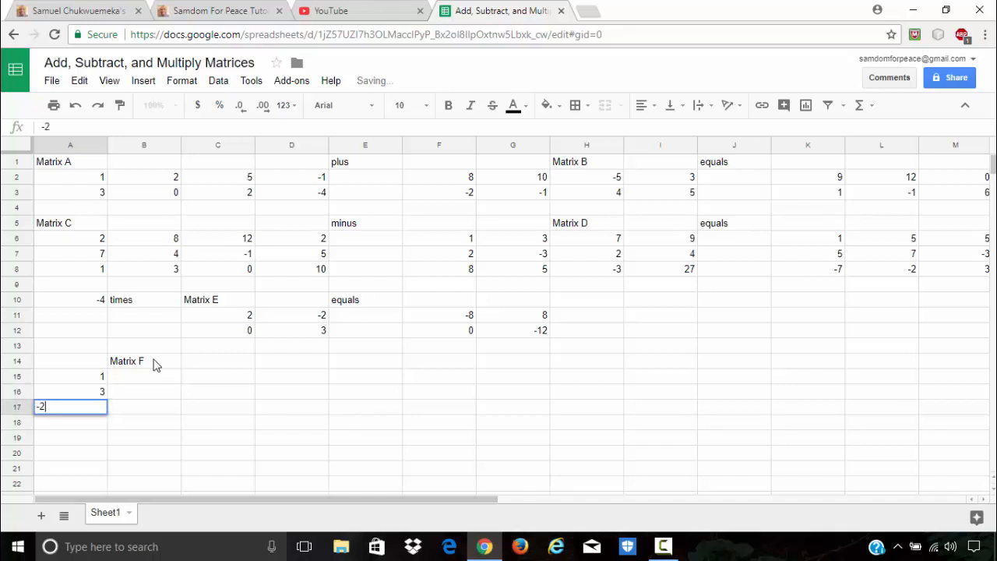
key(Tab)
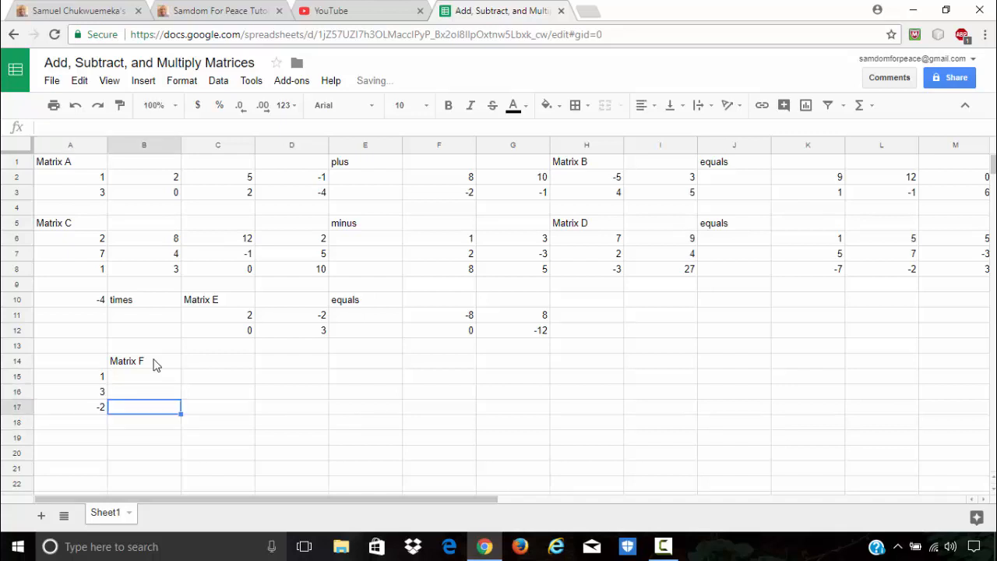
Fill the second column of Matrix F with 0, 0 and 1 in B15:B17.
key(Up)
key(Up)
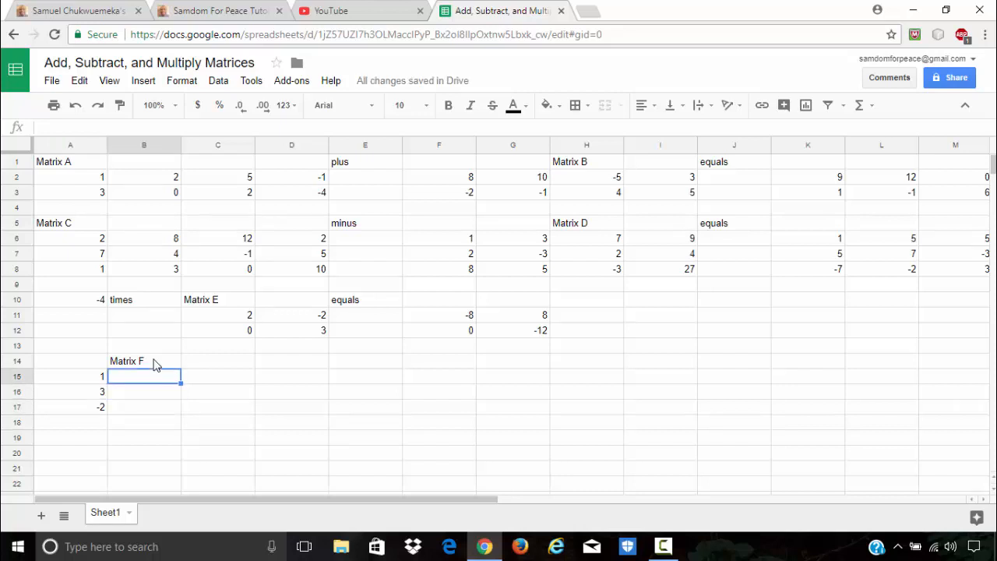
text(0)
key(Return)
text(0)
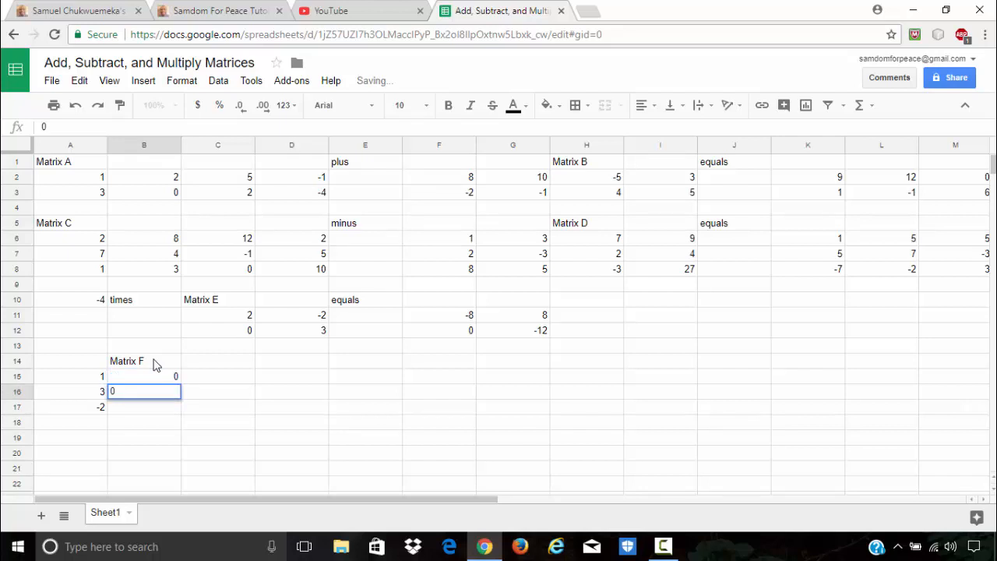
key(Return)
text(1)
key(Tab)
Fill the third column of Matrix F with 0, -1 and -4 in C15:C17.
key(Up)
key(Up)
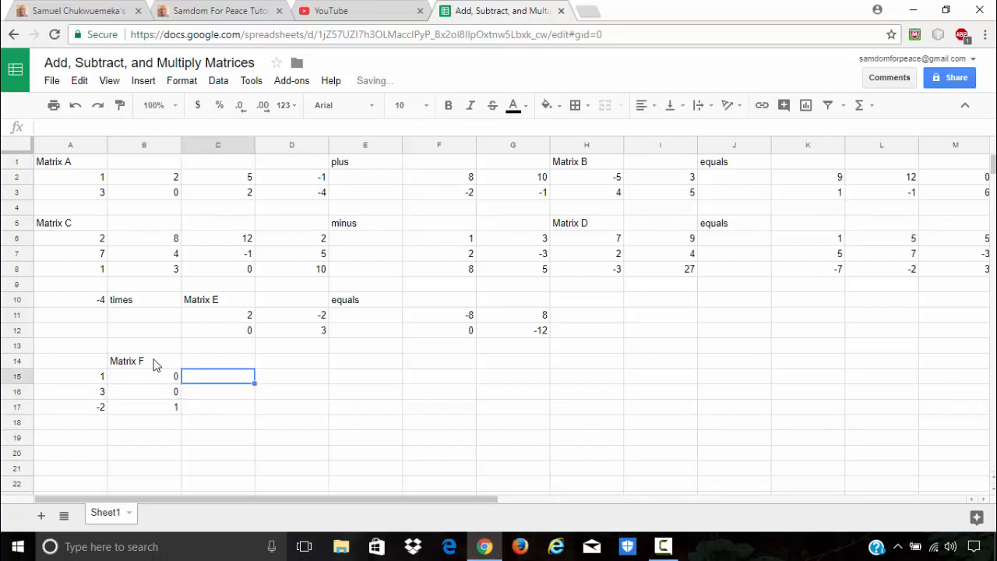
text(0)
key(Return)
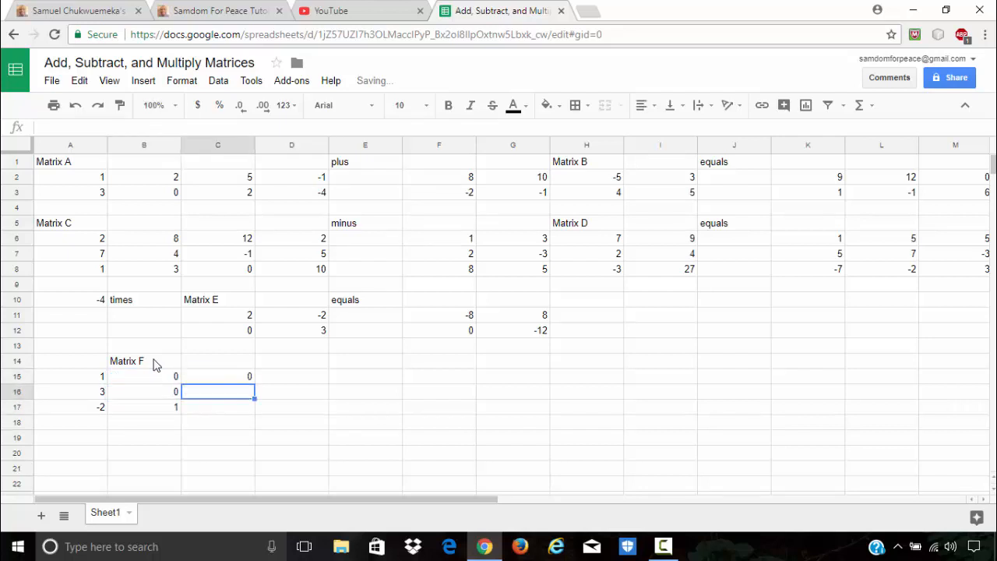
text(-1)
key(Return)
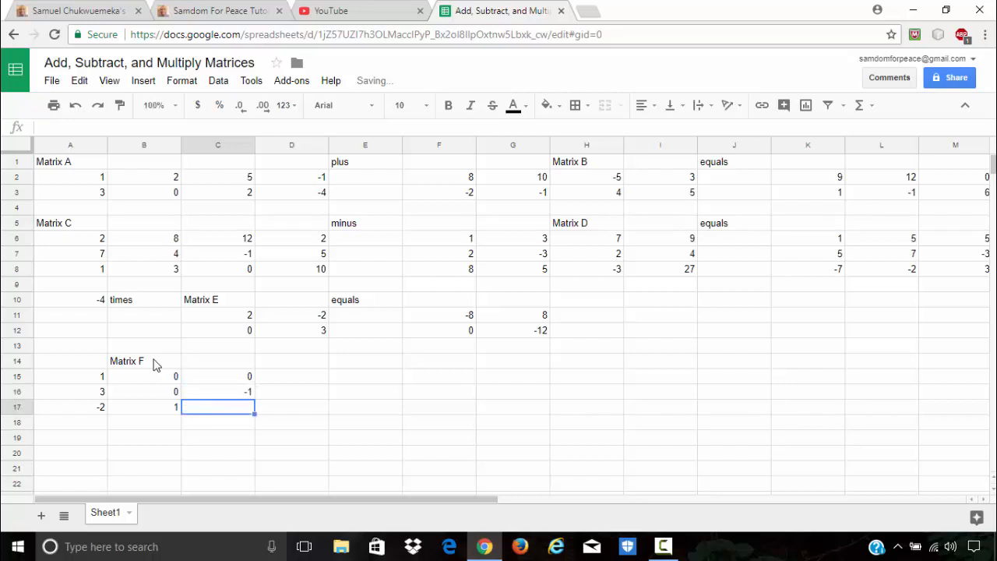
text(-4)
key(Tab)
Fill the fourth column of Matrix F with -4, 6 and 2 in D15:D17.
key(Up)
key(Up)
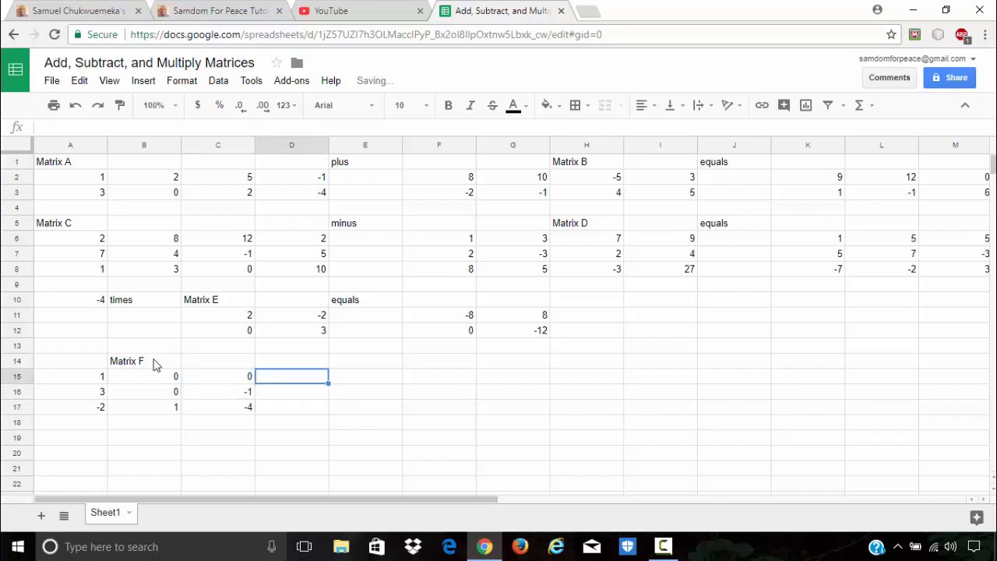
text(-4)
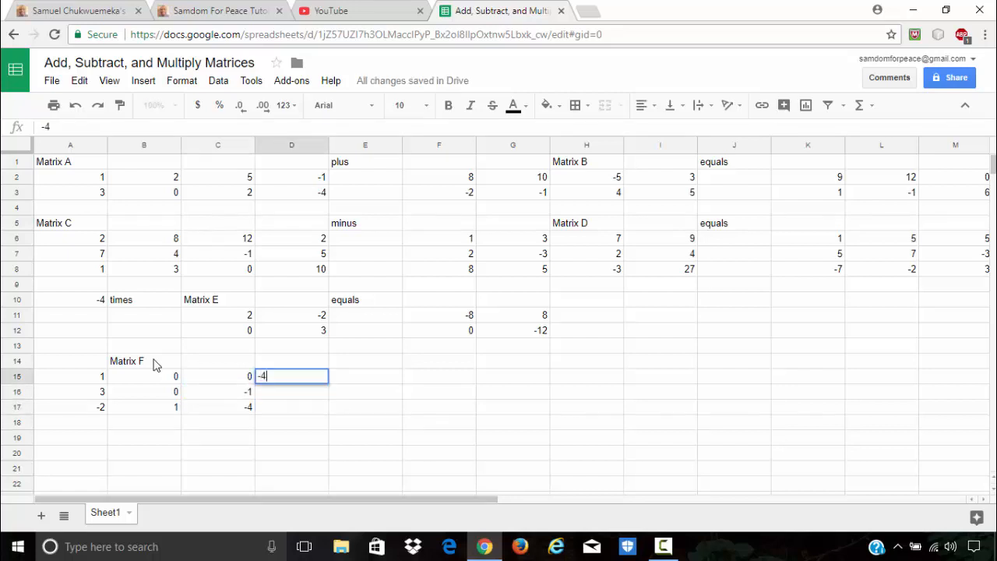
key(Return)
text(6)
key(Return)
text(2)
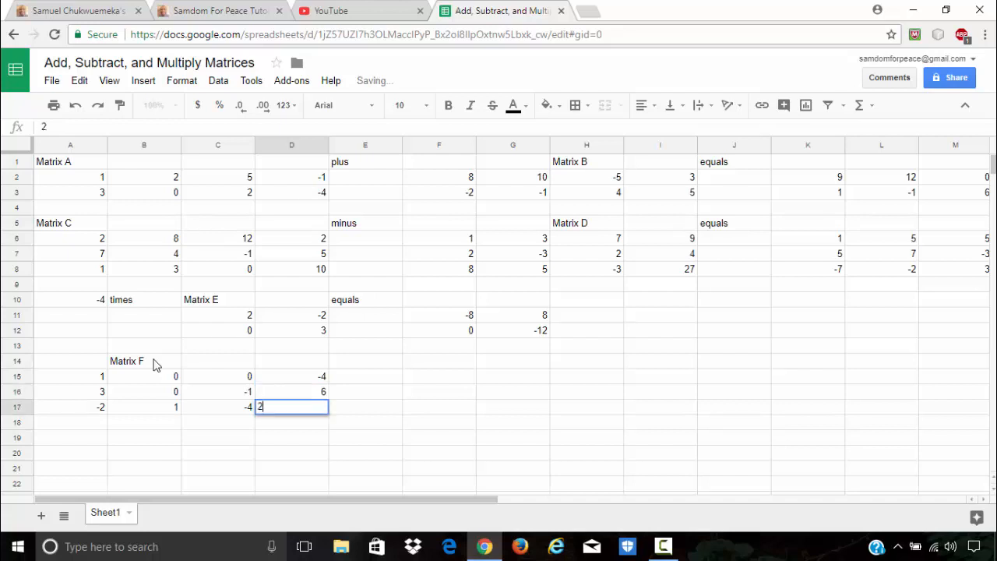
key(Tab)
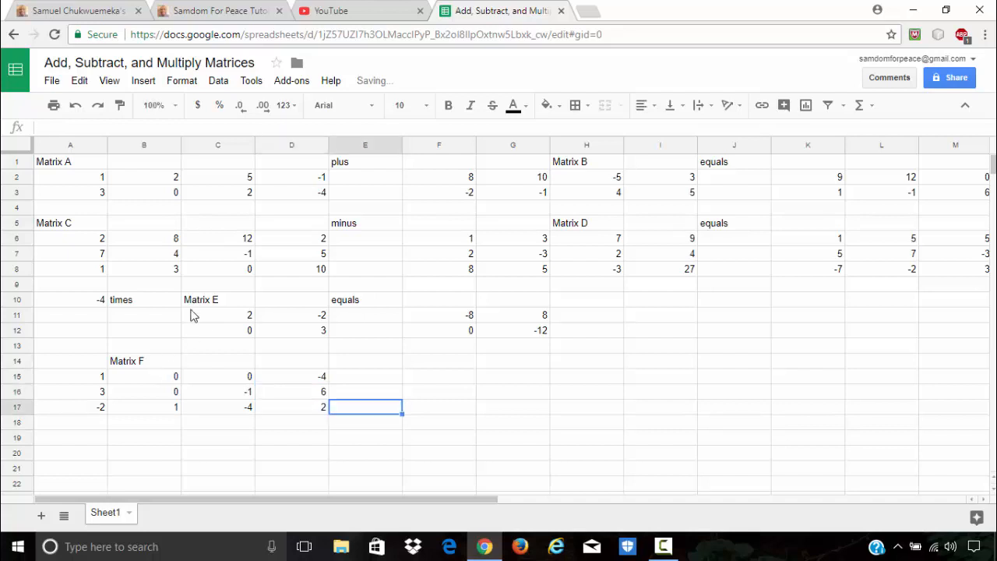
Enter the heading "Matrix G" in G14 to start another matrix.
click(455, 363)
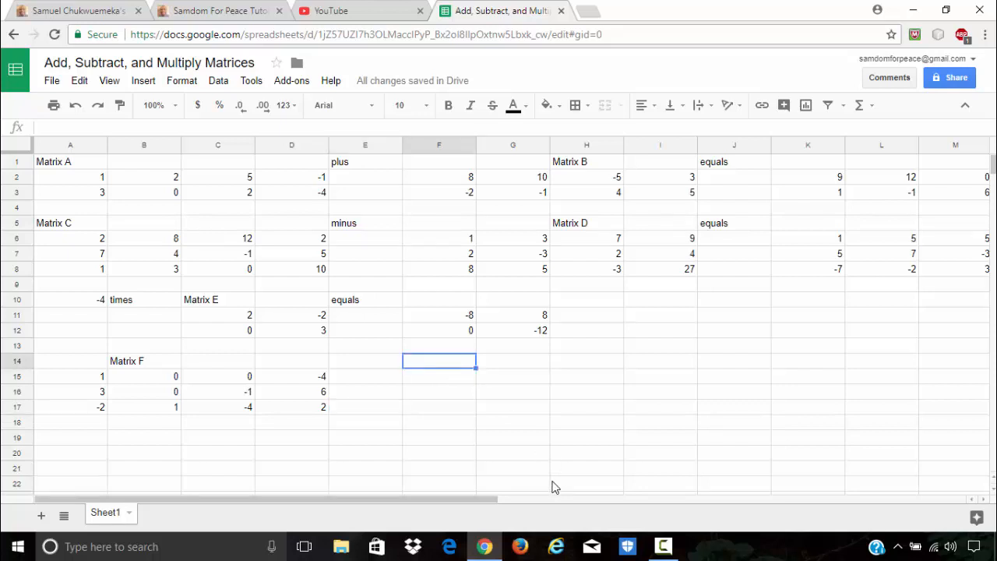
key(Right)
text(Matr)
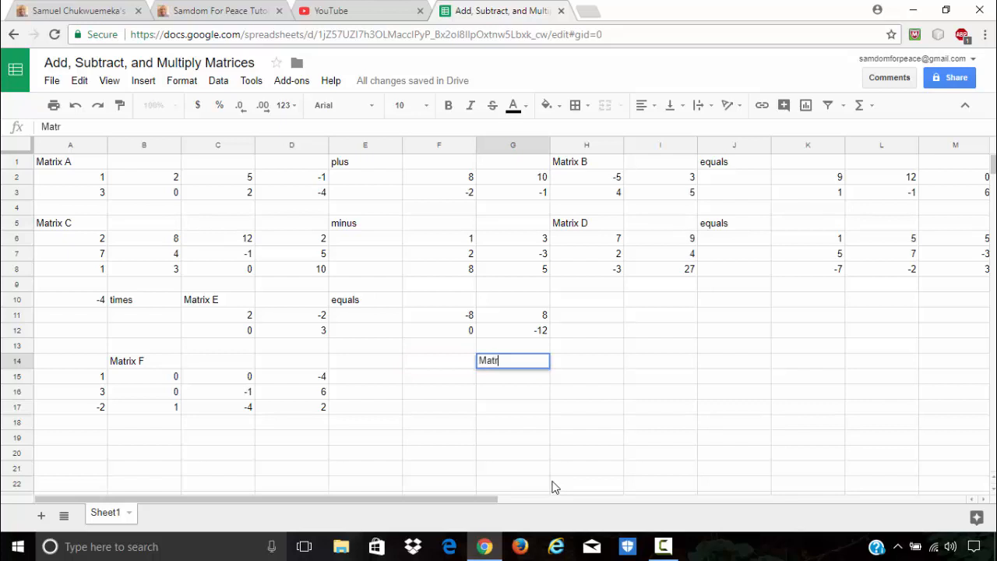
text(ix G)
key(Return)
Fill the first column of Matrix G with 3, -2 and 8 in F15:F17.
key(Left)
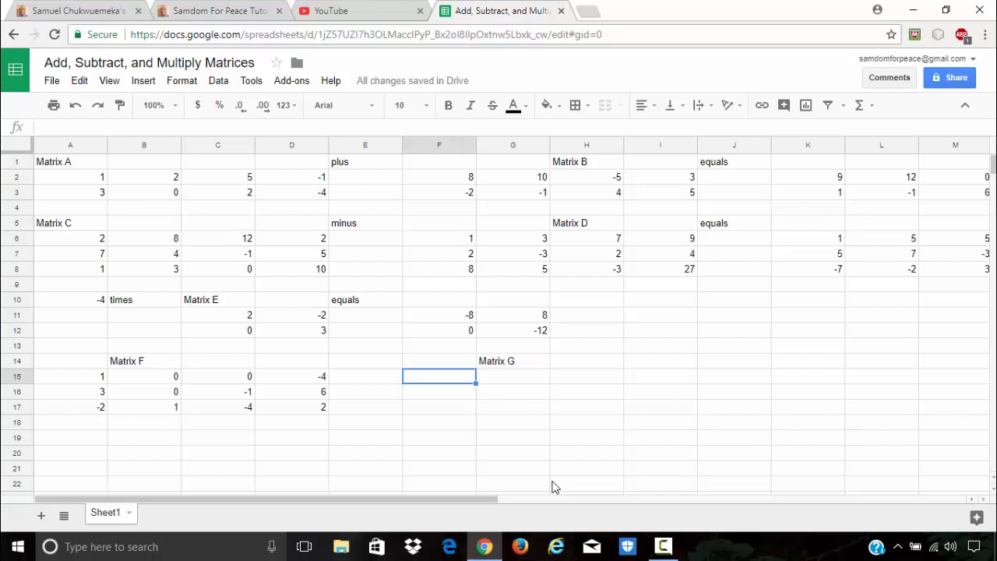
text(3)
key(Return)
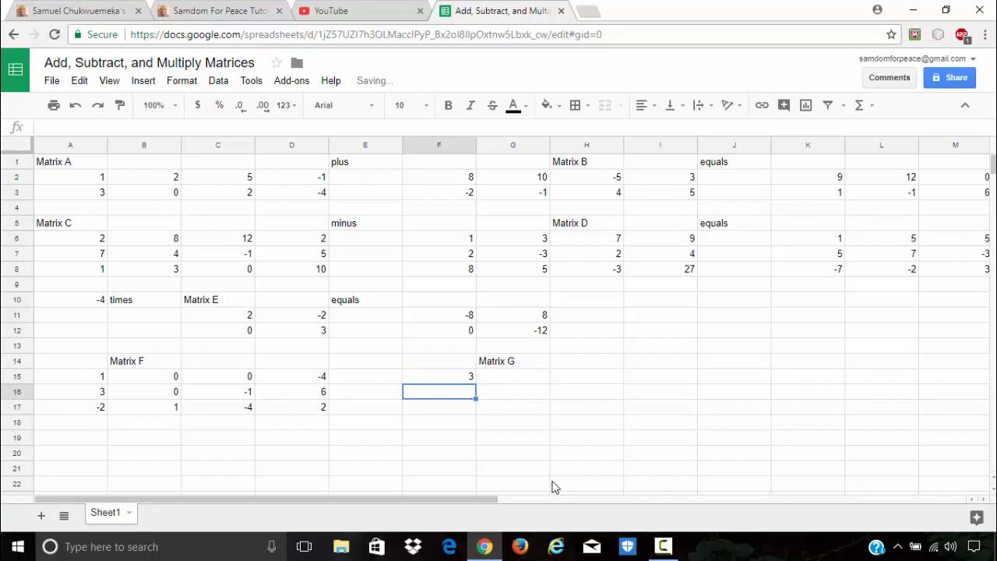
text(-2)
key(Return)
text(8)
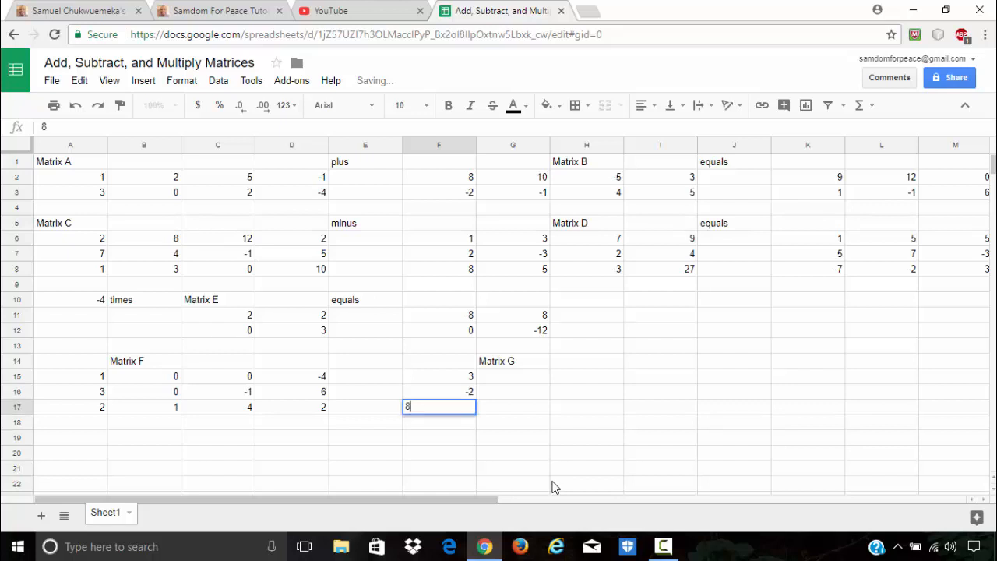
key(Tab)
Fill the second column of Matrix G with 0, -1 and -6 in G15:G17.
key(Up)
key(Up)
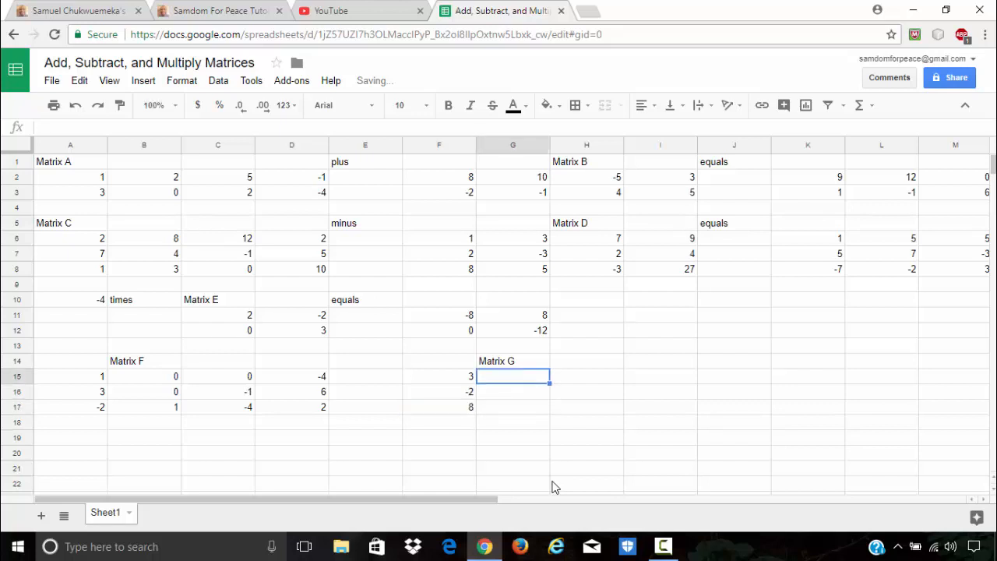
text(0)
key(Return)
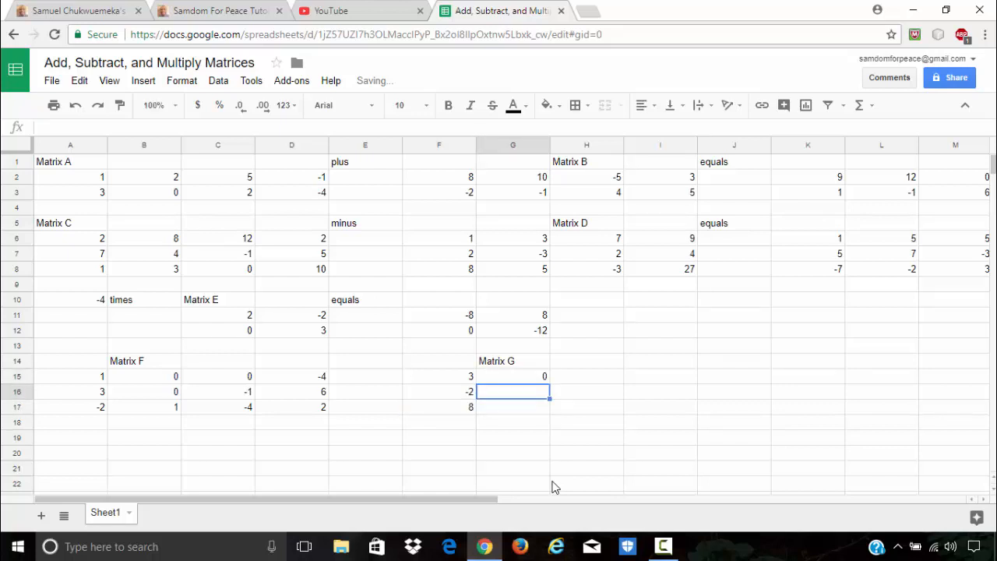
text(-1)
key(Return)
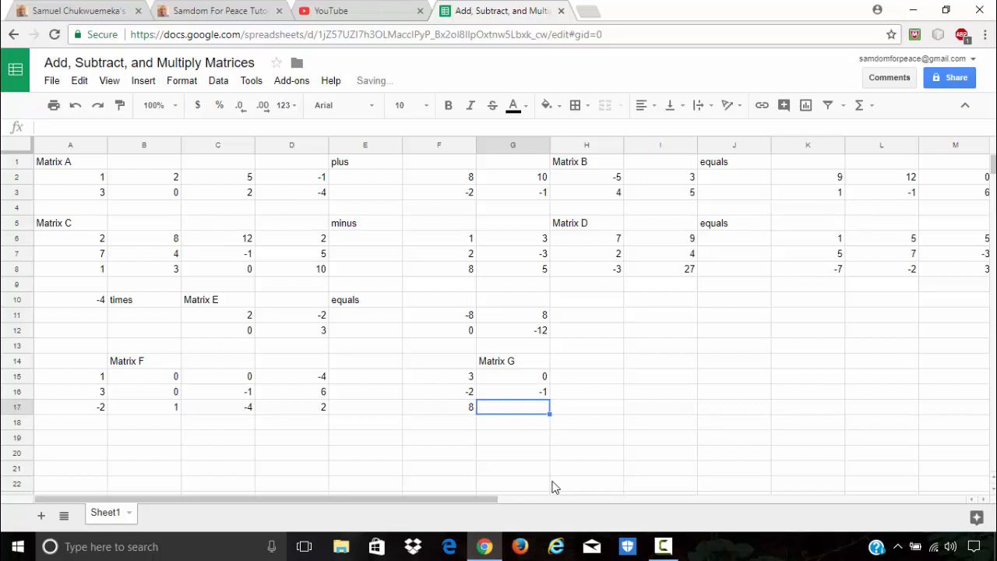
text(-6)
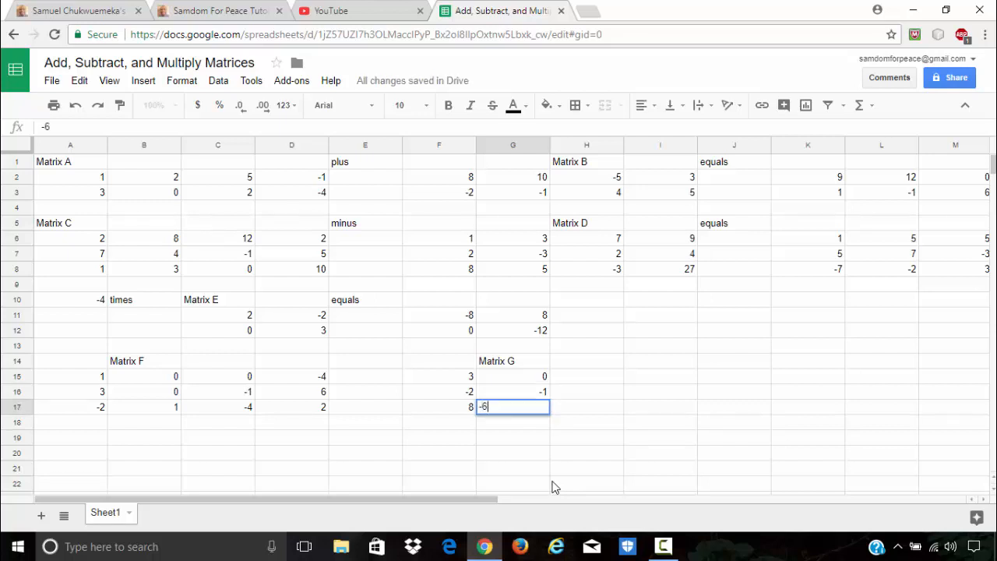
Correct the second column of Matrix G by setting G16 to 1 and G17 to 2.
key(Up)
text(1)
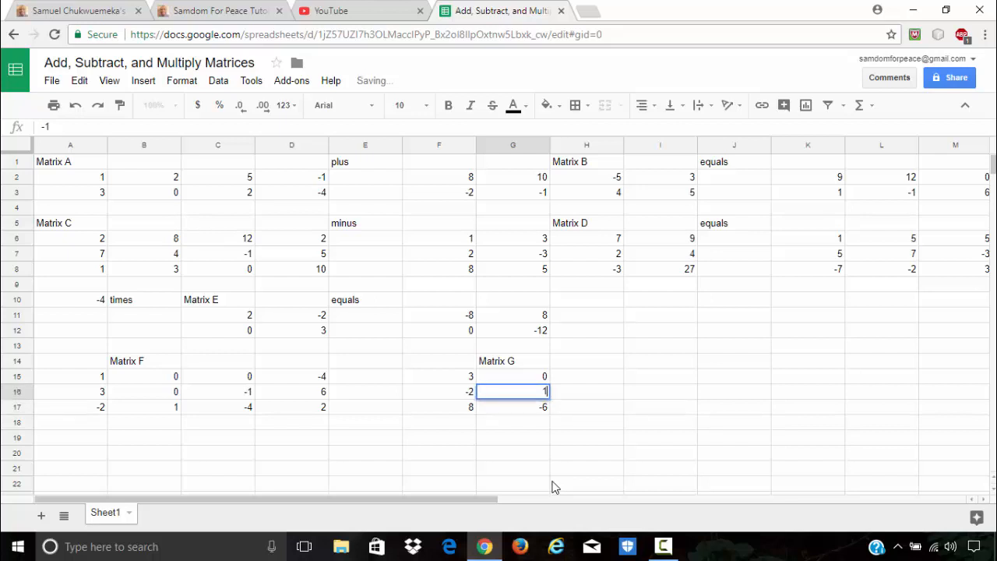
key(Return)
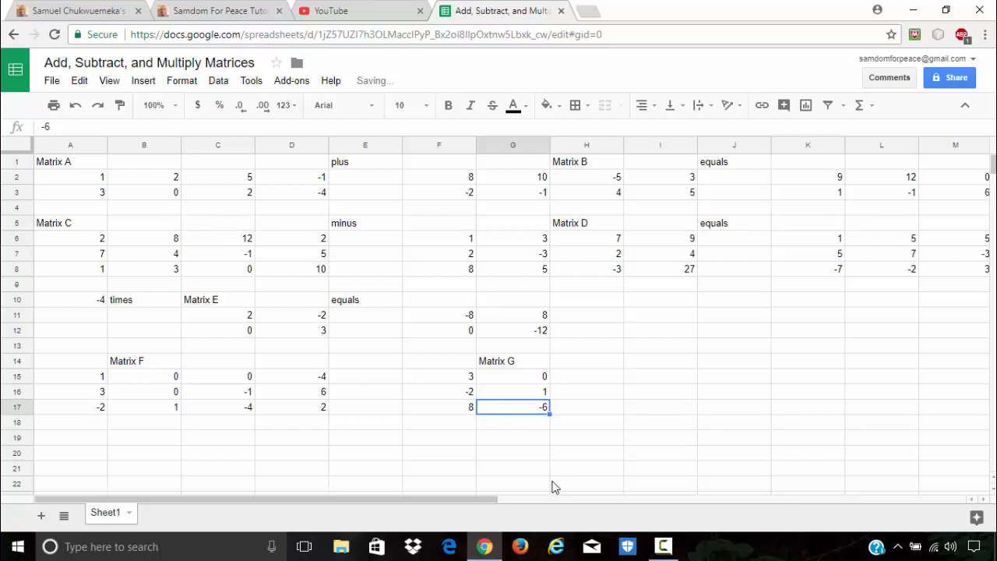
text(2)
key(Tab)
Fill the third column of Matrix G with -1, -6 and 0 in H15:H17.
key(Up)
key(Up)
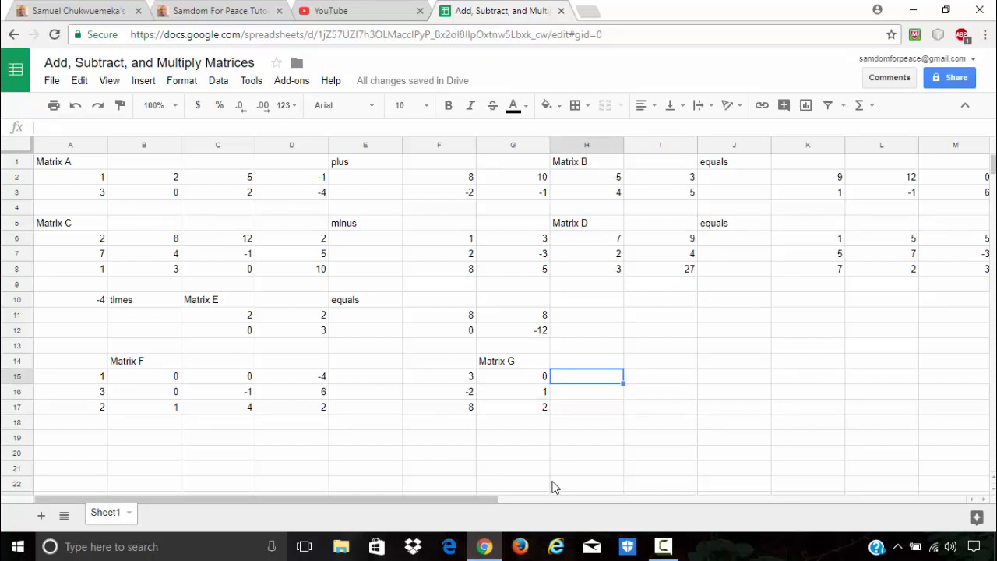
text(-1)
key(Return)
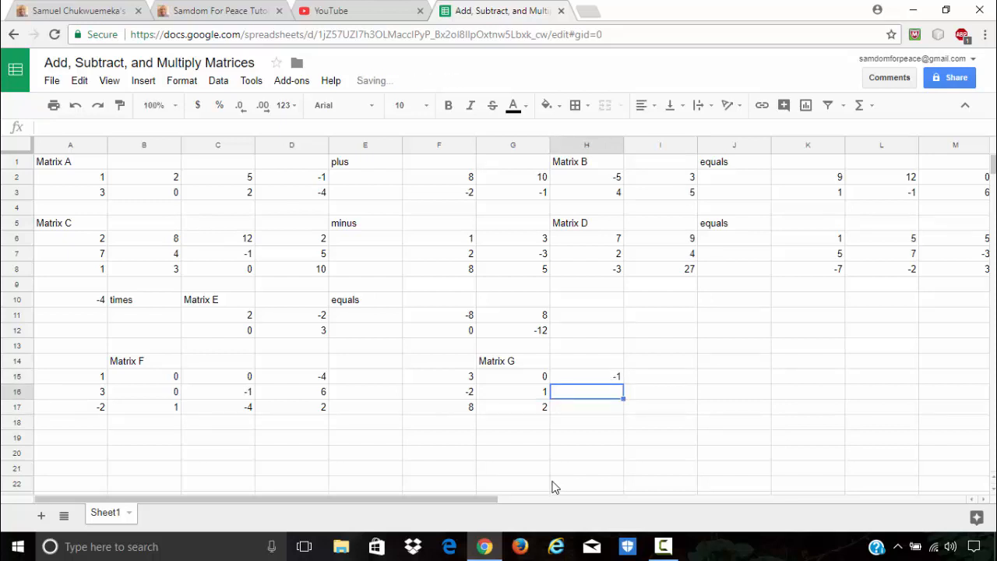
text(-6)
key(Return)
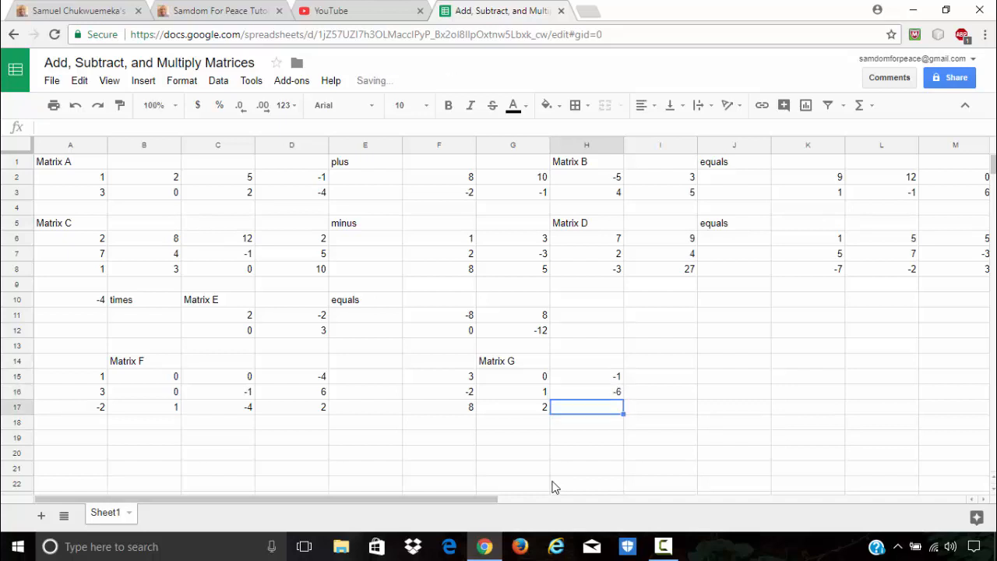
text(0)
key(Tab)
Fill the fourth column of Matrix G with 4, 2 and -2 in I15:I17.
key(Up)
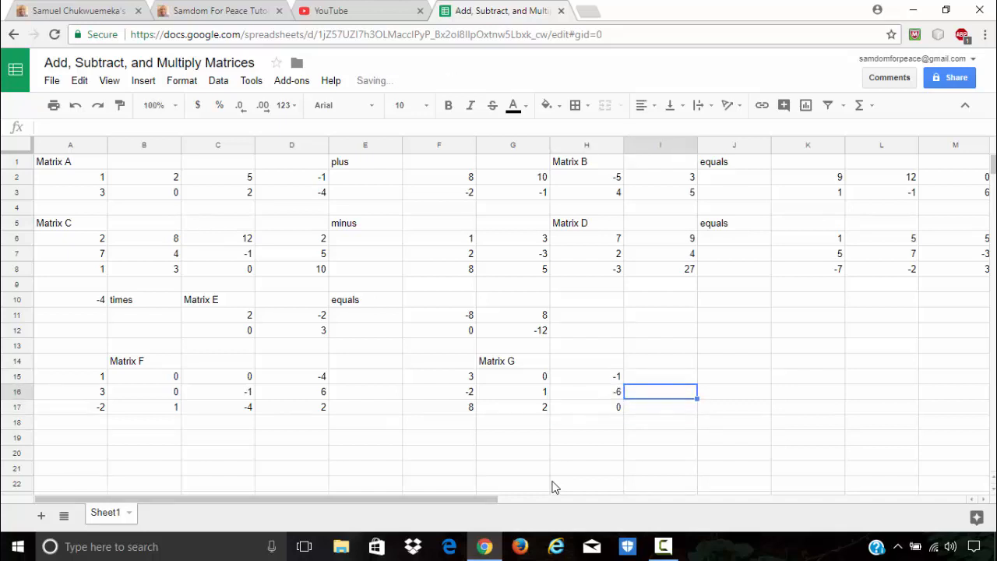
key(Up)
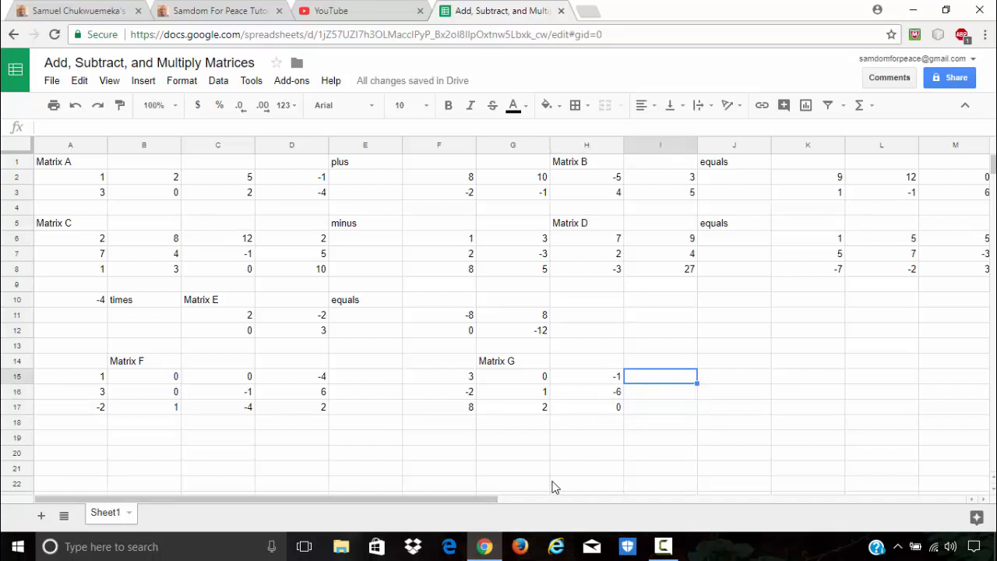
text(4)
key(Return)
text(2)
key(Return)
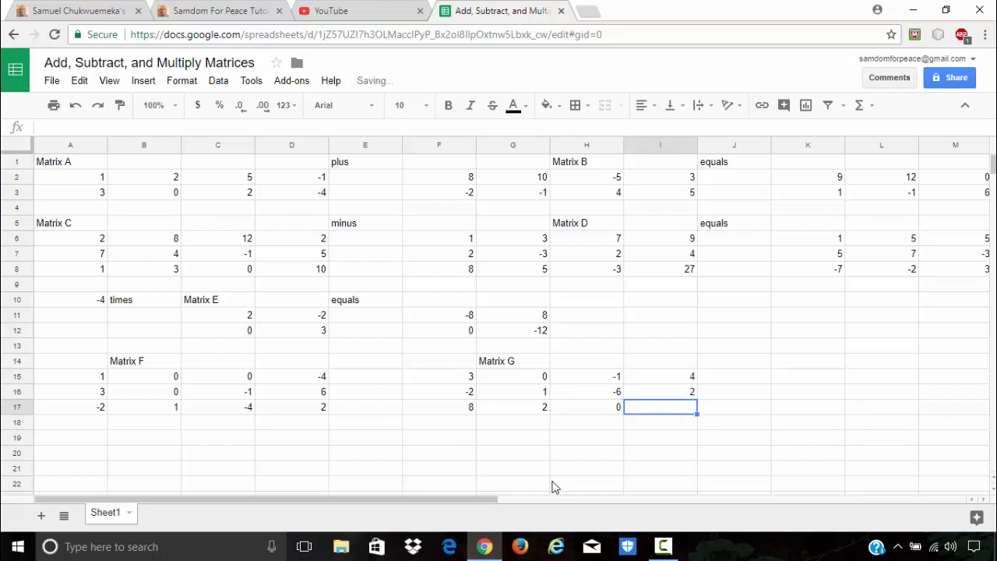
text(-2)
key(Tab)
key(Tab)
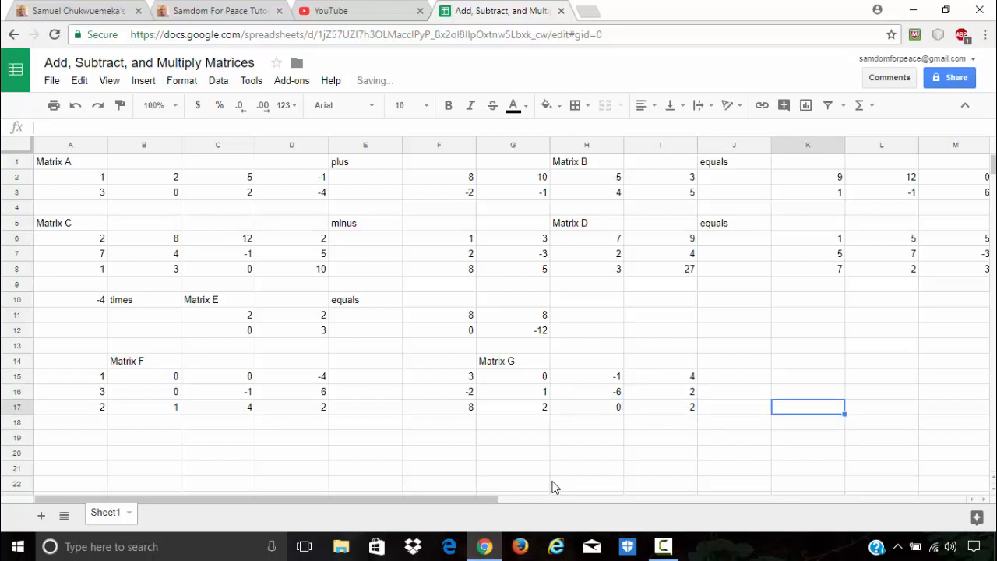
key(Up)
key(Up)
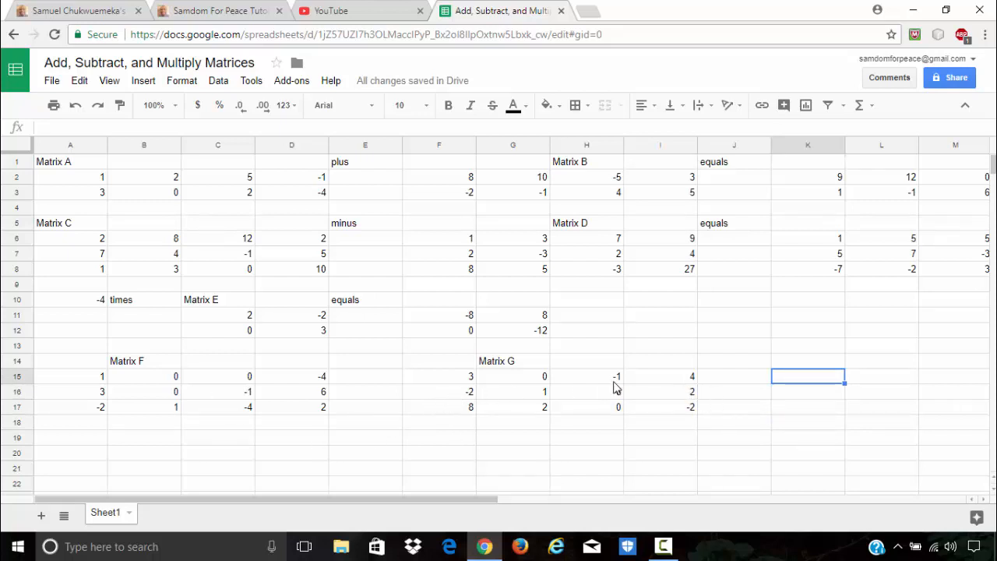
Put the heading "Matrix G" in H14 instead and clear the copy in G14.
click(577, 364)
text(Matrix)
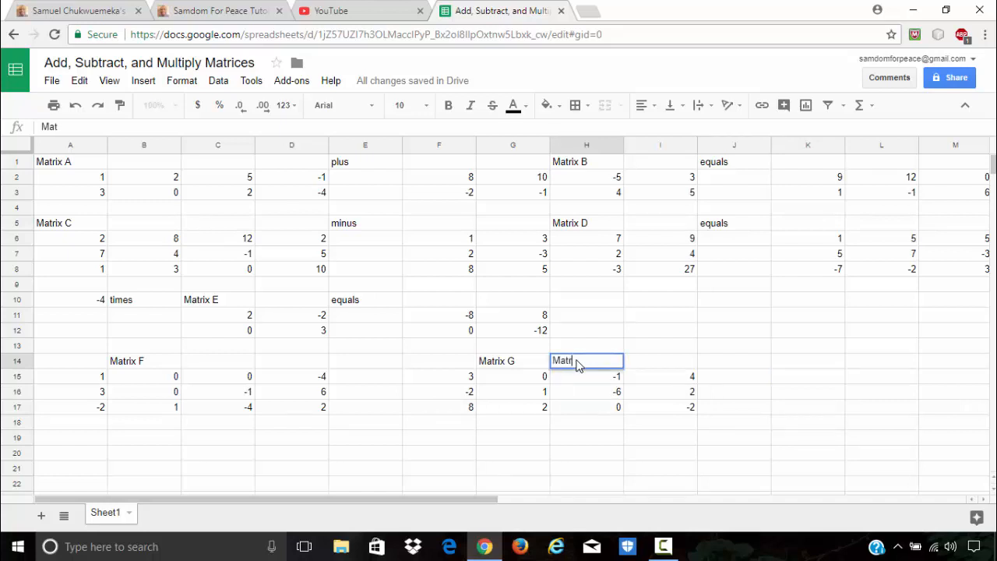
text( G)
key(Left)
key(Delete)
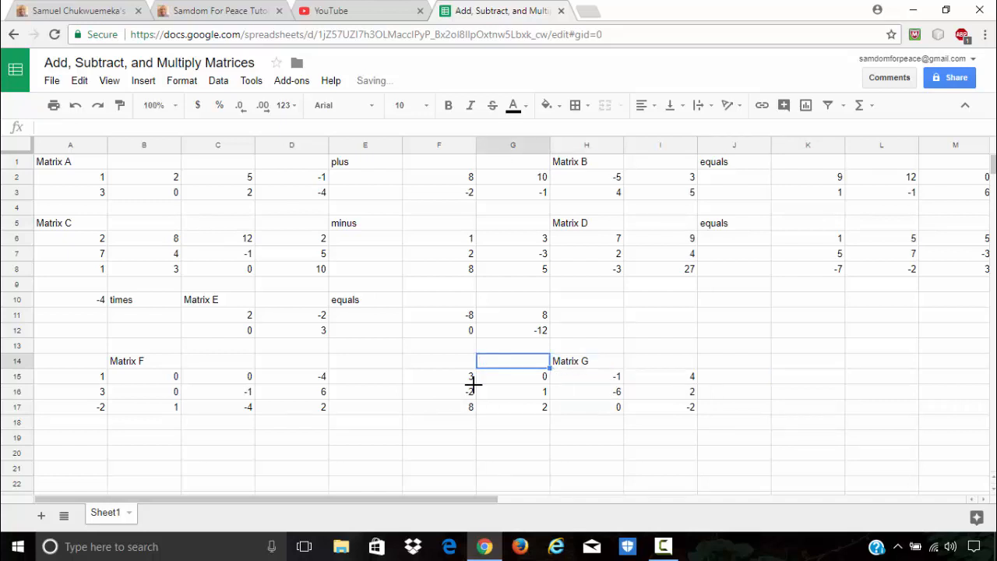
click(816, 365)
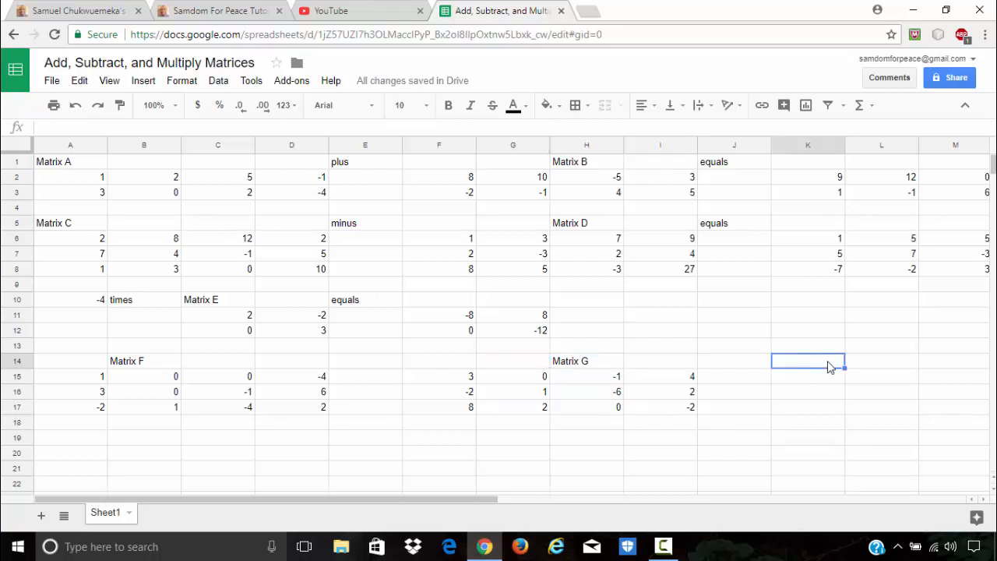
click(875, 364)
text(Matrix )
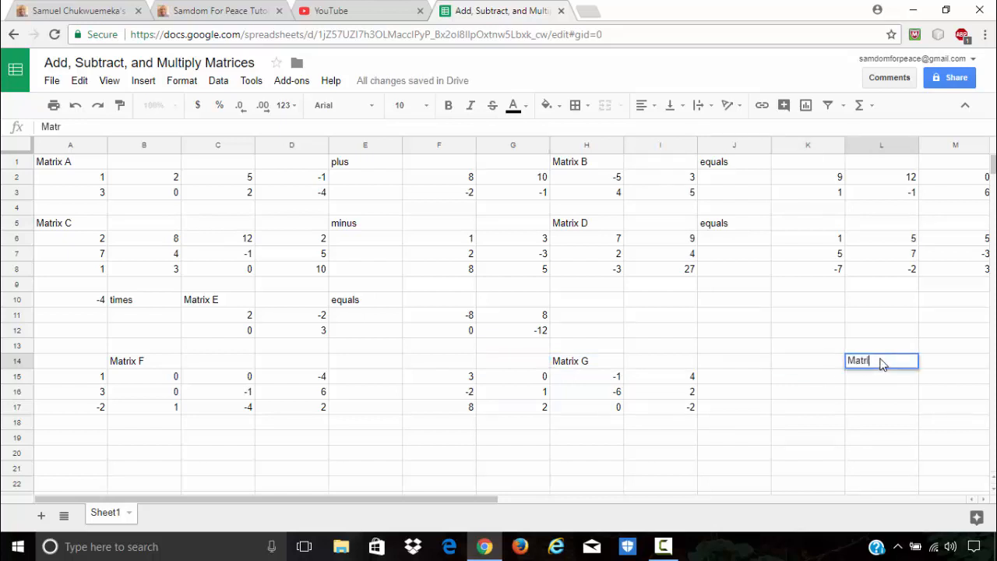
text(H)
key(Return)
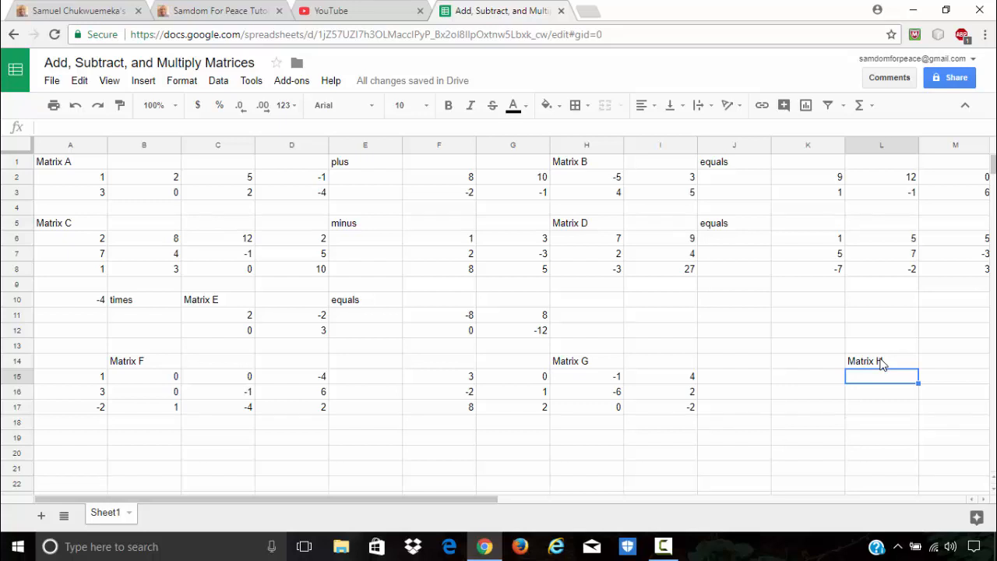
click(881, 363)
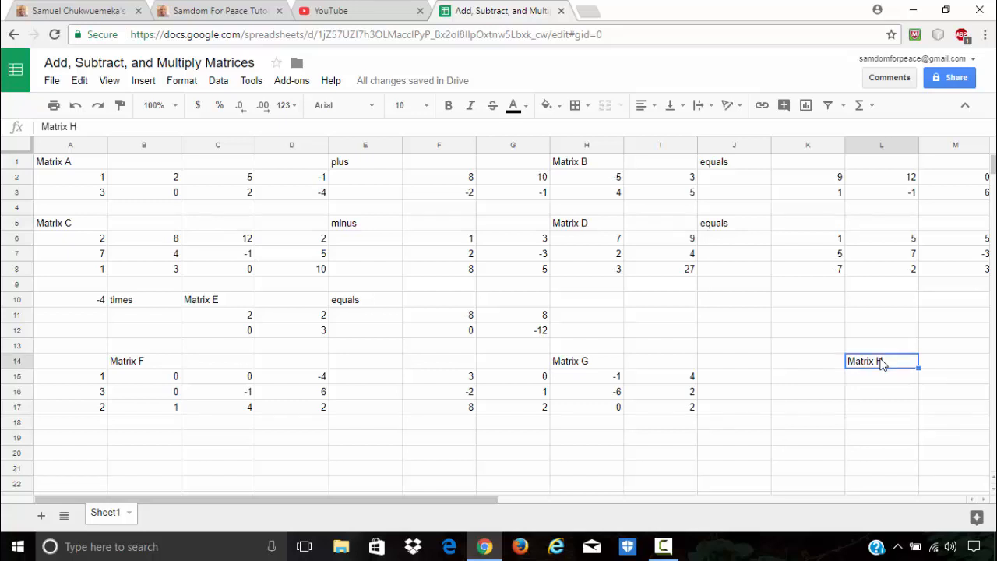
key(Delete)
Enter the heading "Matrix H" in M14 to start another matrix.
key(Right)
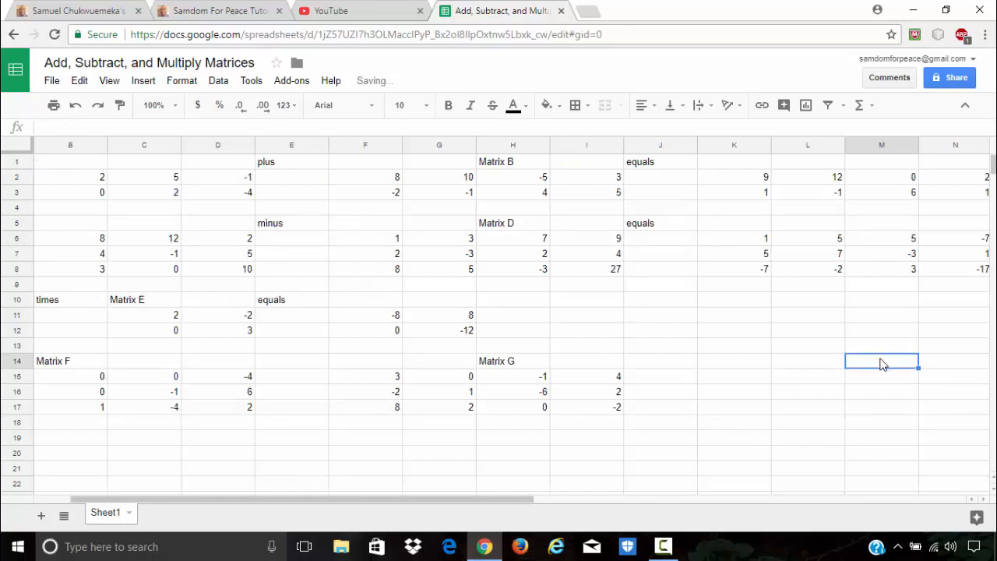
text(Matr)
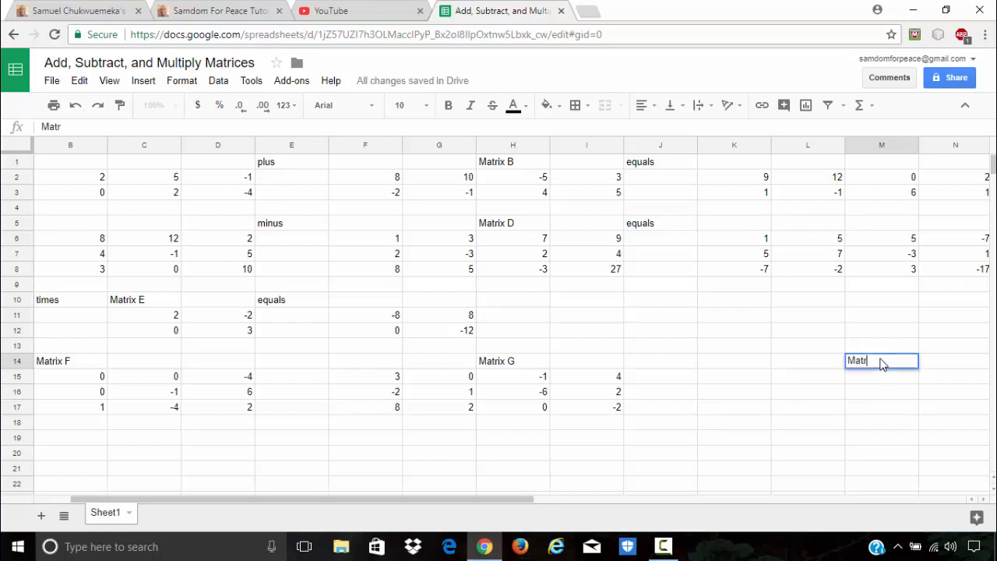
text(ix H)
key(Return)
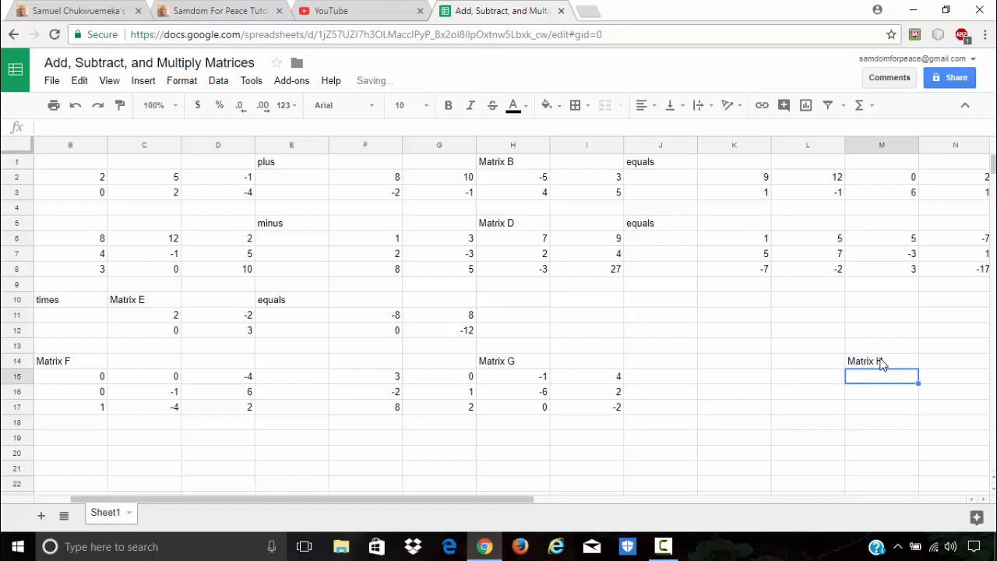
Fill the first row of Matrix H with 3, -9, -1 and 0 in K15:N15.
key(Left)
key(Left)
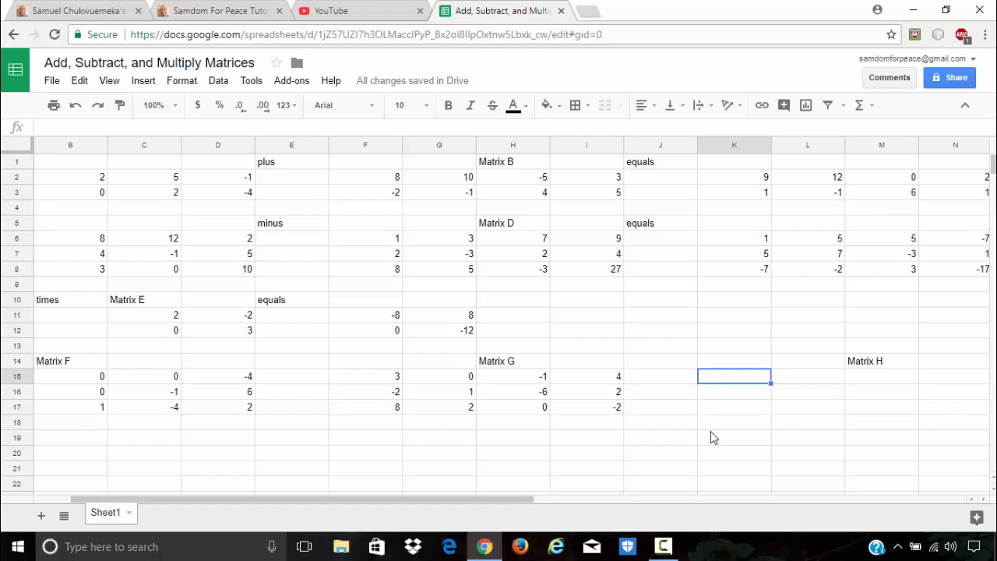
text(3)
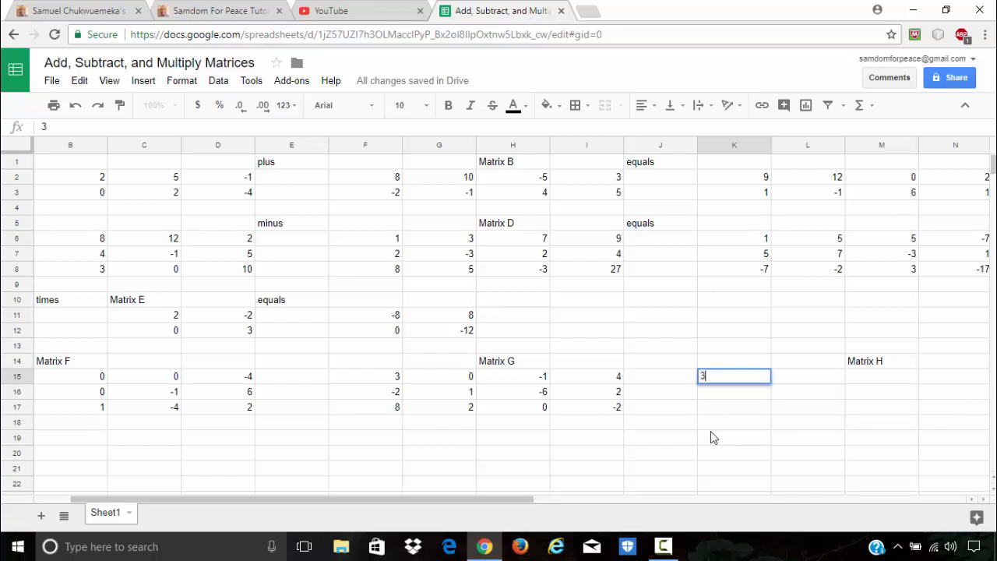
key(Tab)
text(-9)
key(Tab)
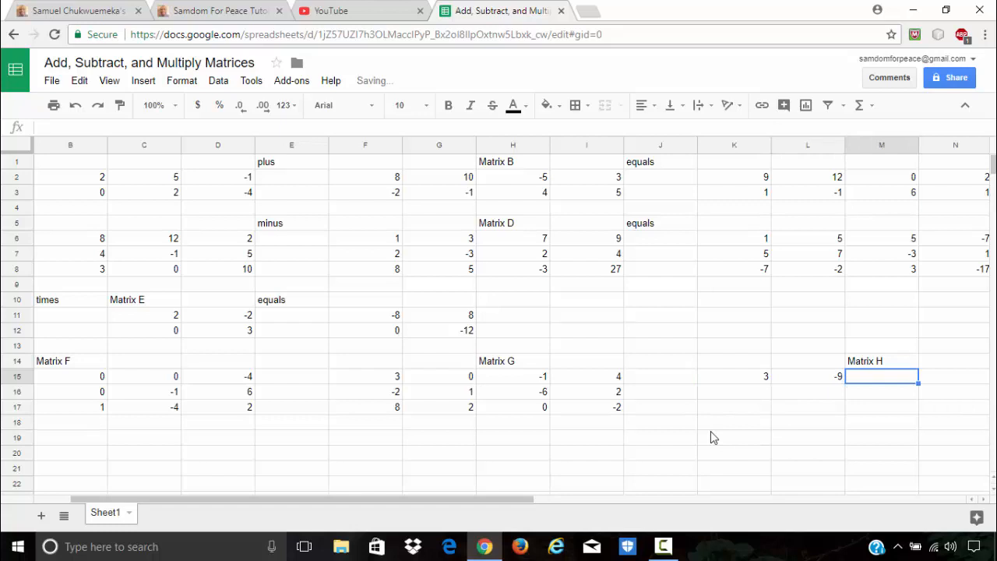
text(-1)
key(Tab)
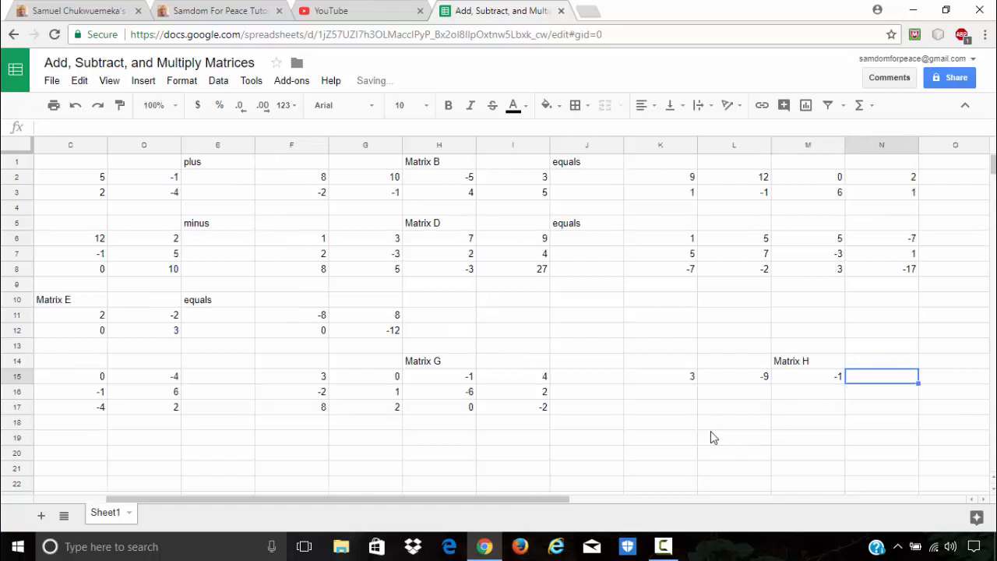
text(0)
key(Return)
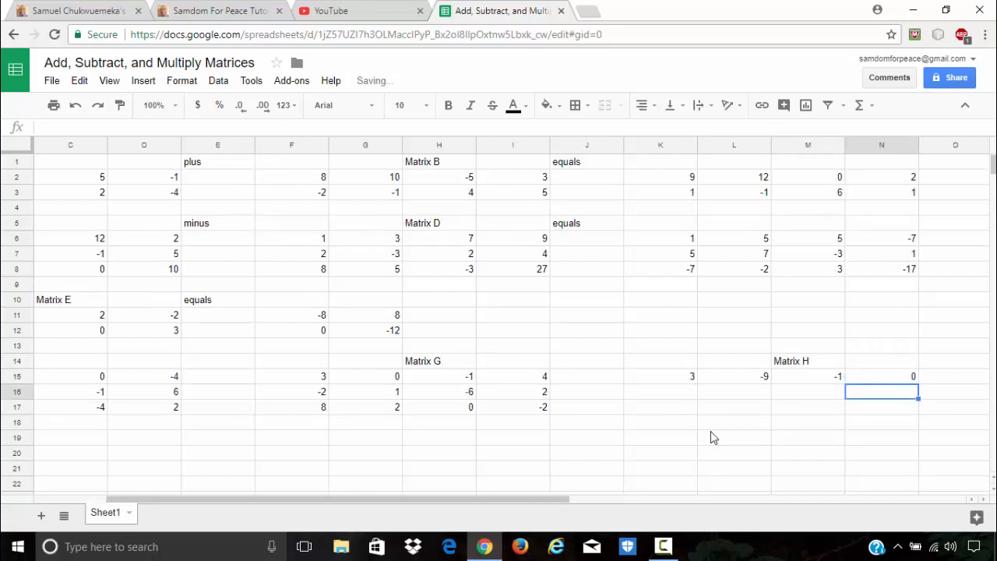
Fill the second row of Matrix H with 6, 2, 0 and -6 in K16:N16.
key(Left)
key(Left)
key(Left)
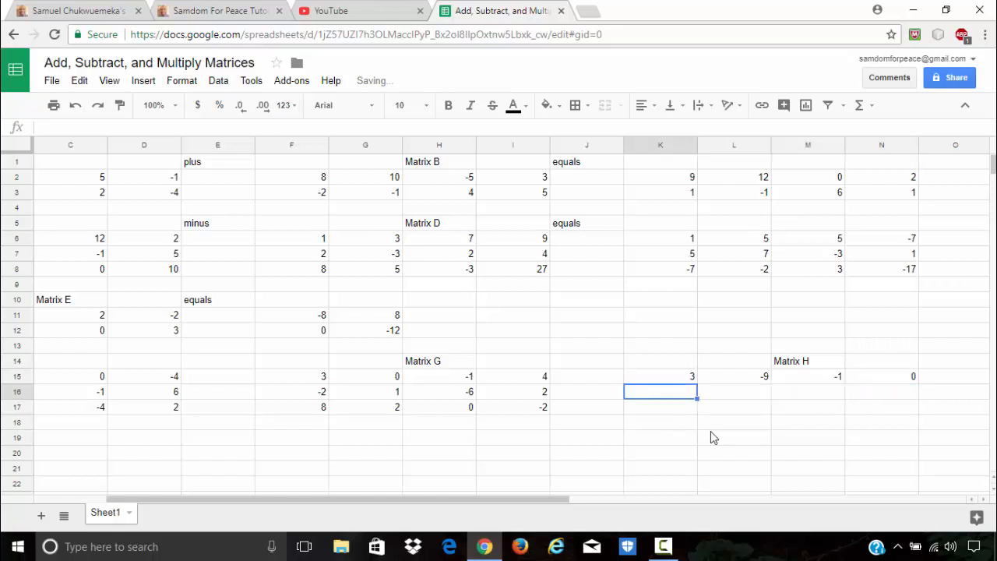
text(6)
key(Tab)
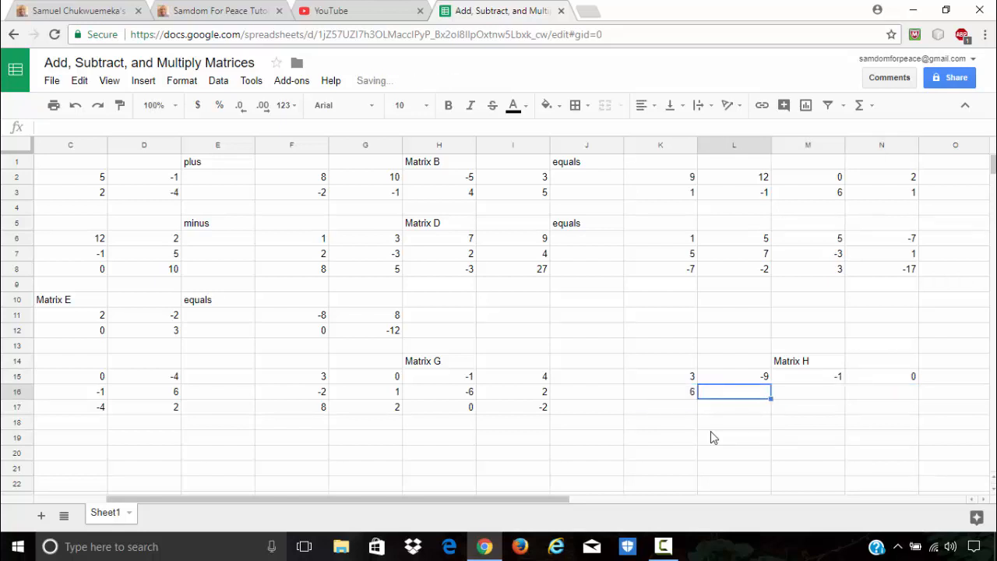
text(2)
key(Tab)
text(0)
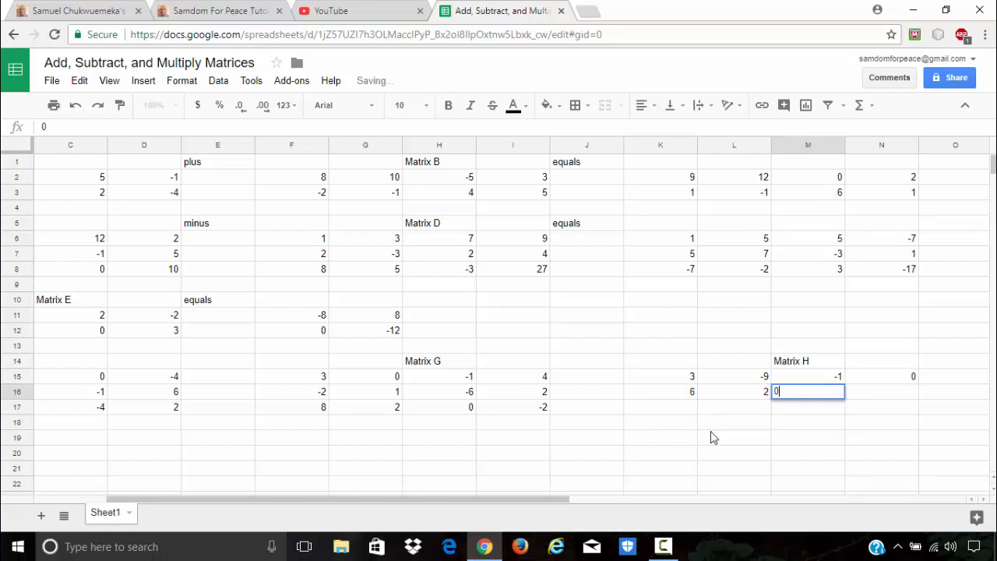
key(Tab)
text(-6)
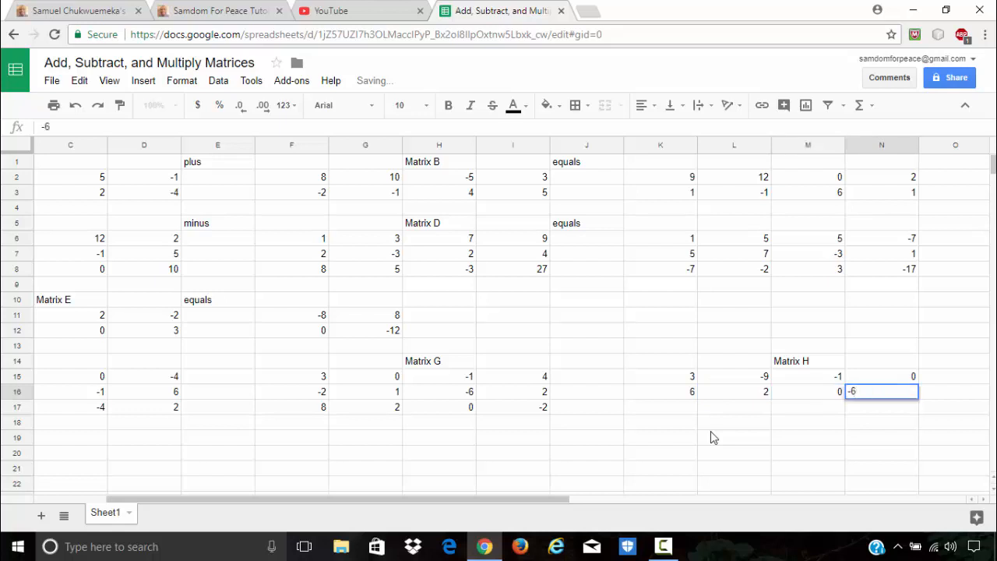
key(Return)
Fill the third row of Matrix H with 0, 1, -3 and 1 in K17:N17.
key(Left)
key(Left)
key(Left)
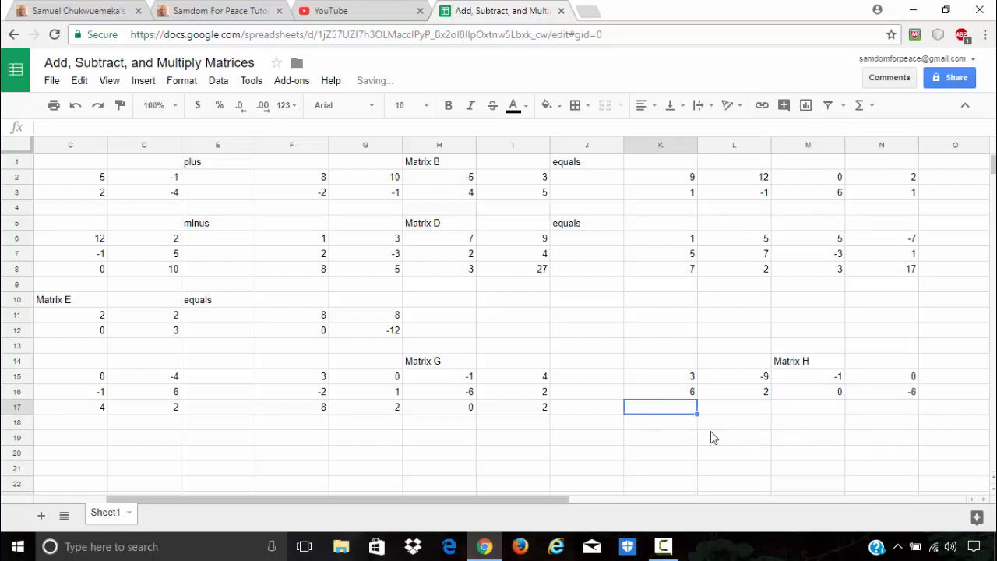
text(0)
key(Tab)
text(1)
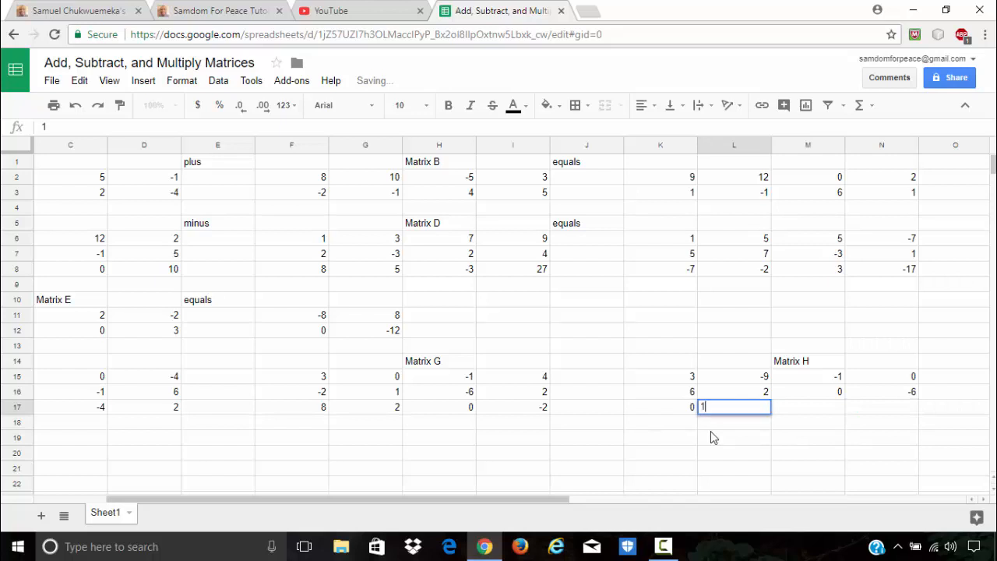
key(Tab)
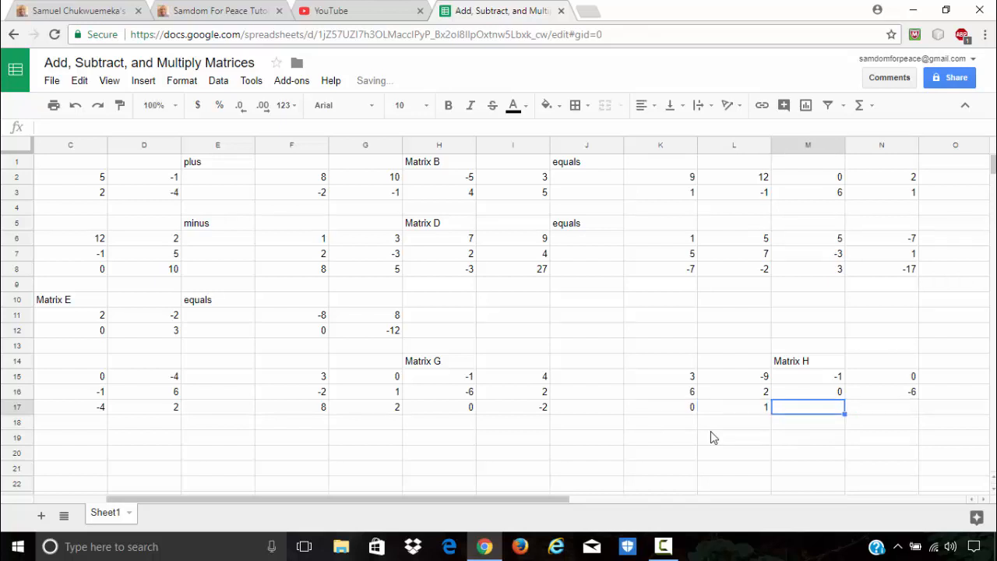
text(-3)
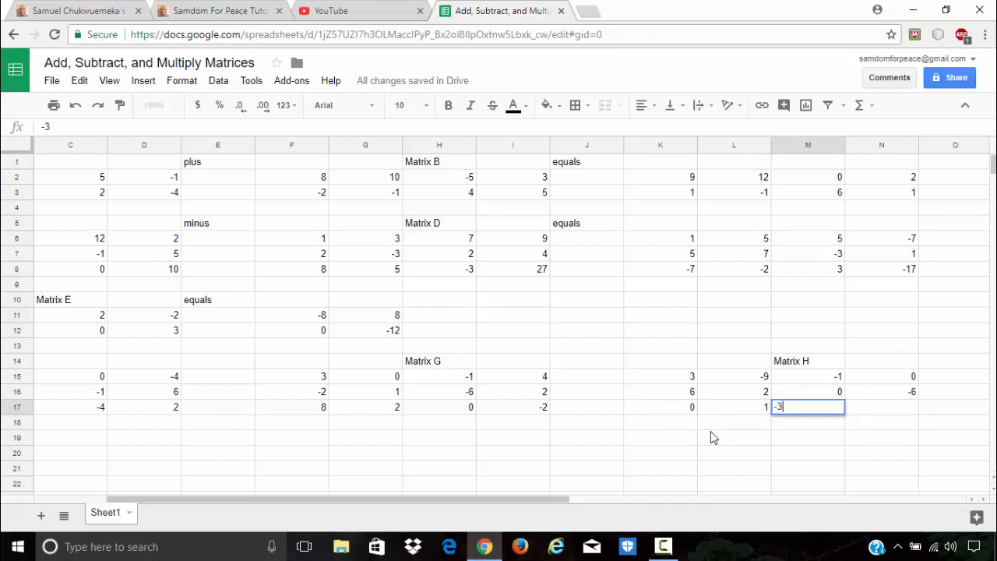
key(Tab)
text(1)
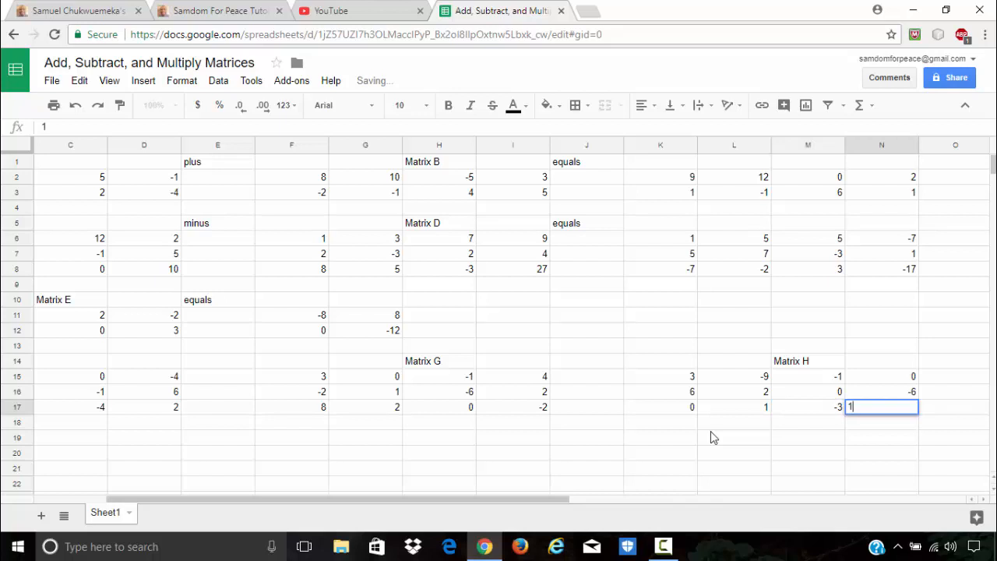
key(Return)
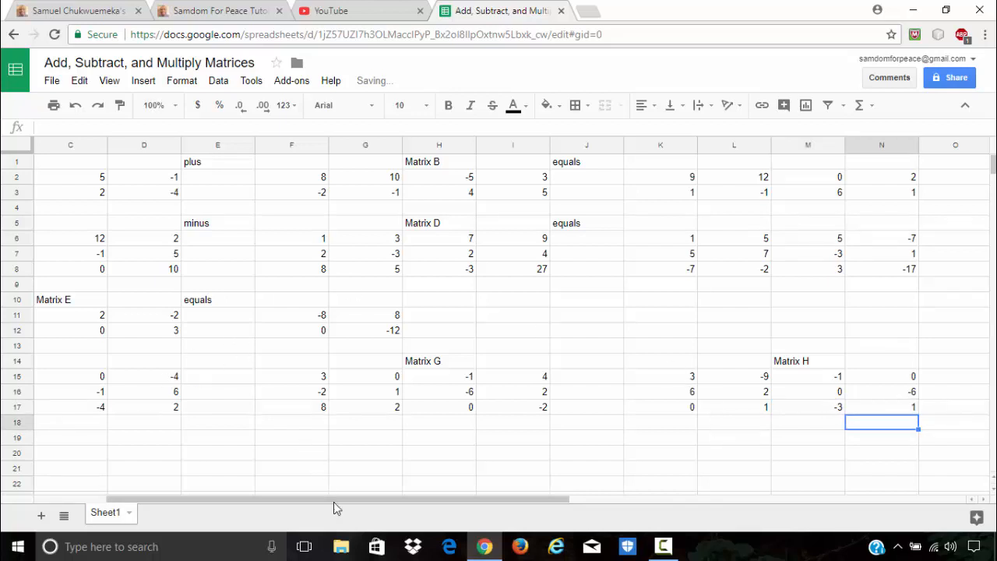
Start a combined matrix expression in row 19 with "half times" in B19 and "Matrix F" in C19.
drag(333, 502, 260, 503)
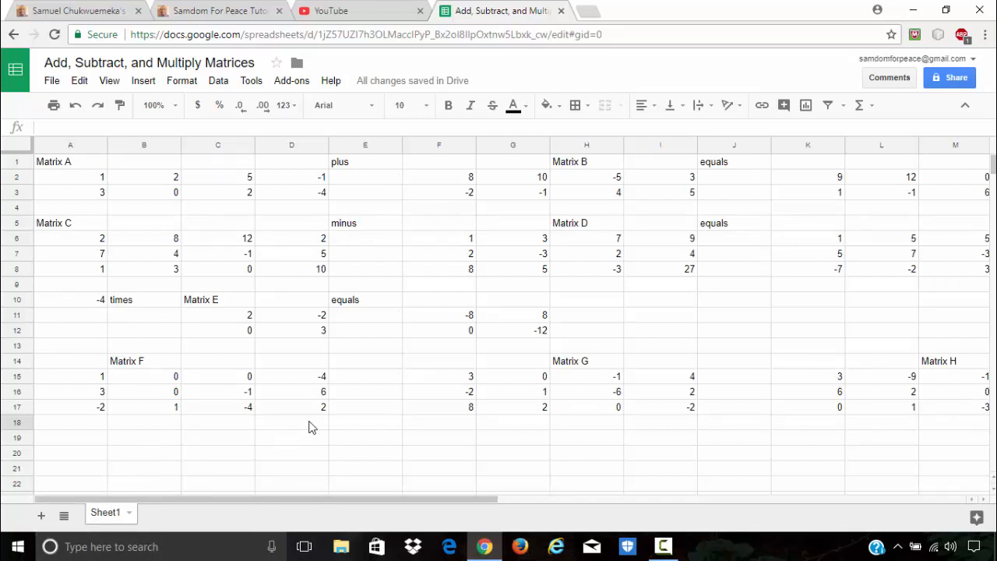
scroll(306, 424, down, 2)
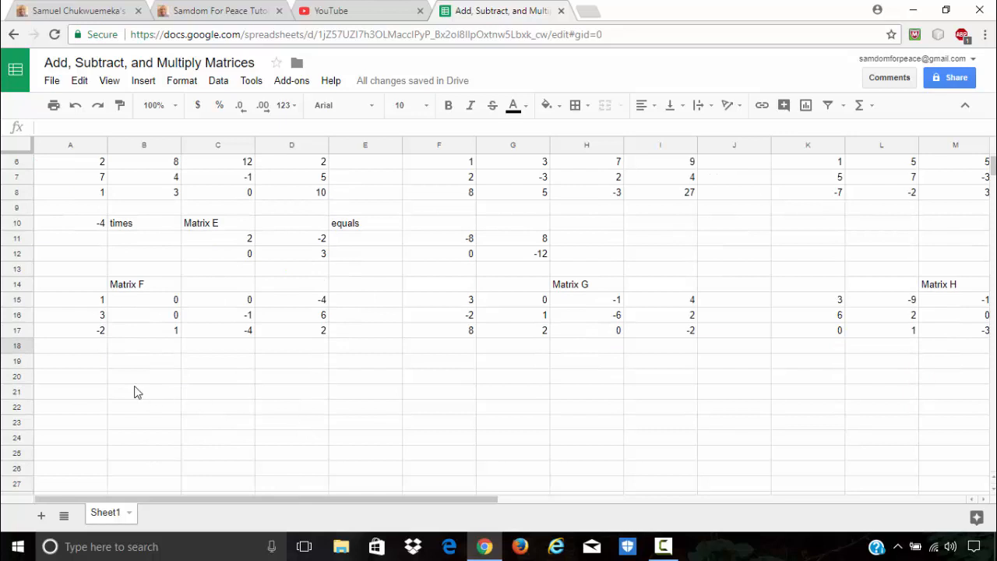
click(165, 366)
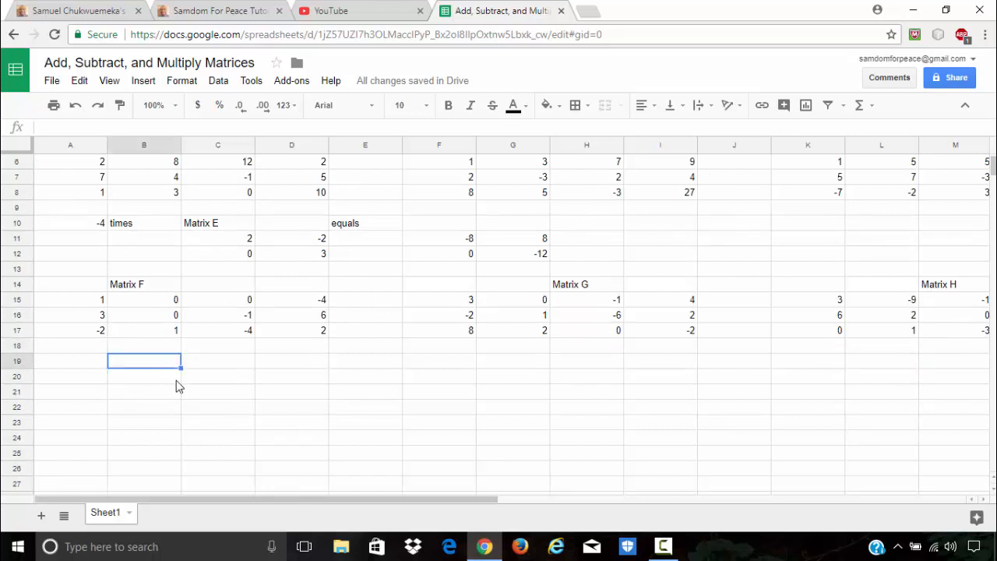
text(half times)
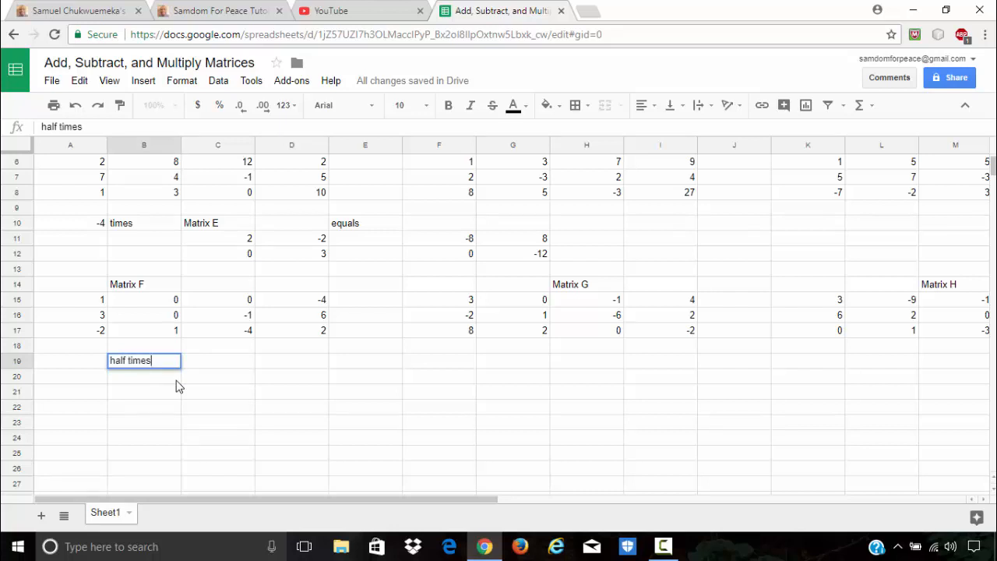
key(Tab)
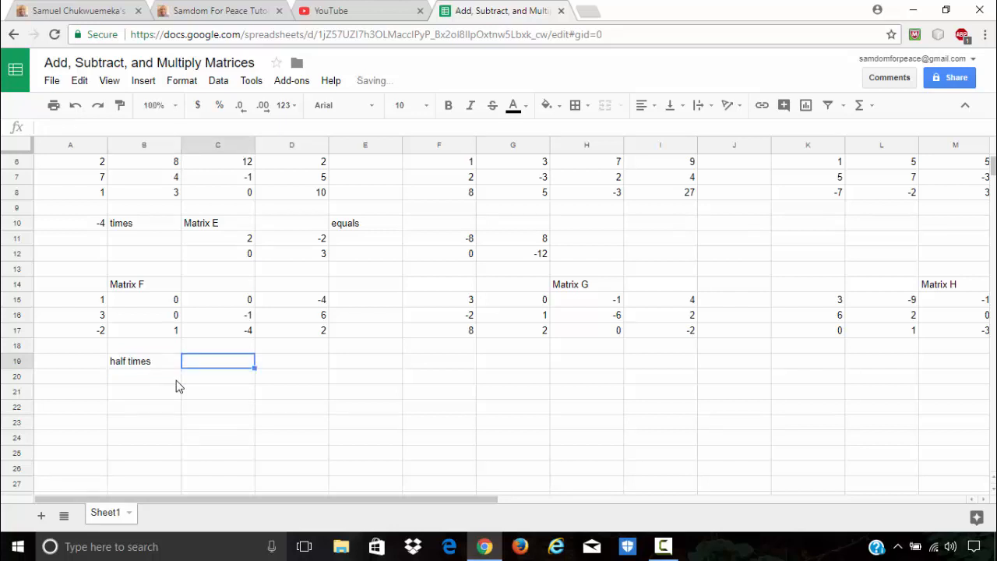
text(Natrix)
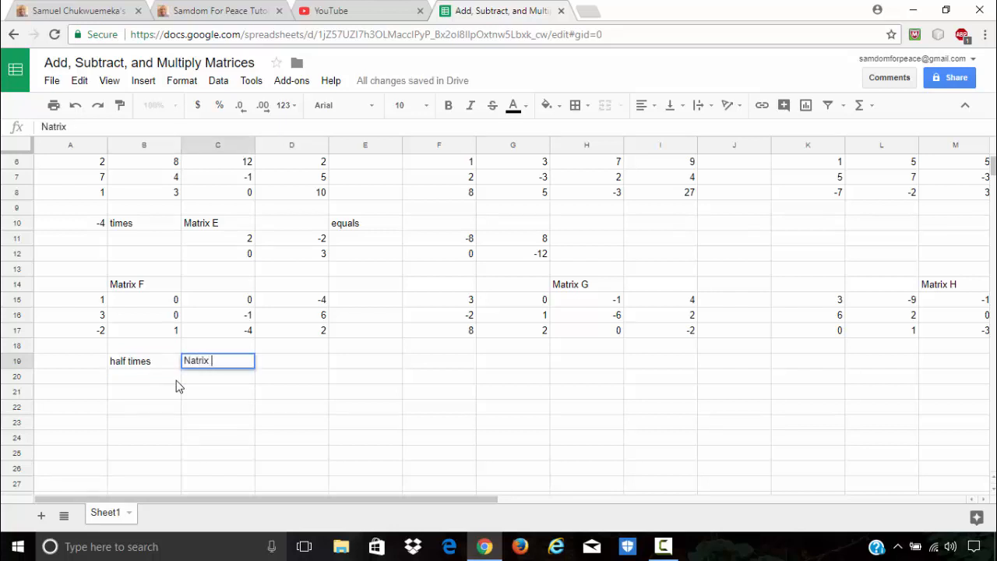
key(BackSpace)
key(BackSpace)
key(BackSpace)
key(BackSpace)
key(BackSpace)
key(BackSpace)
text(Matrix F)
key(Left)
key(Left)
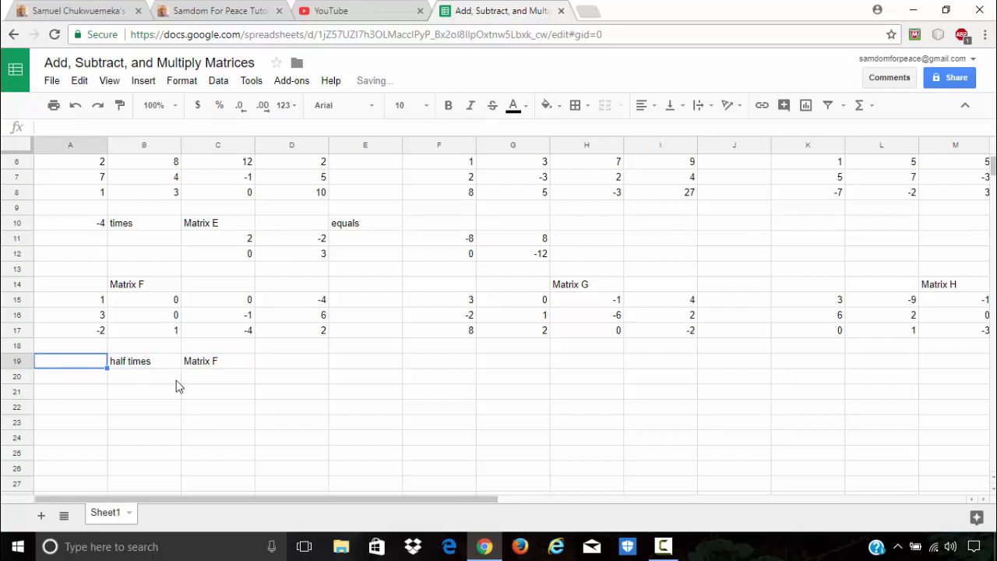
Replace the text in B19 with "one-half times".
key(Right)
text(one-jhalf)
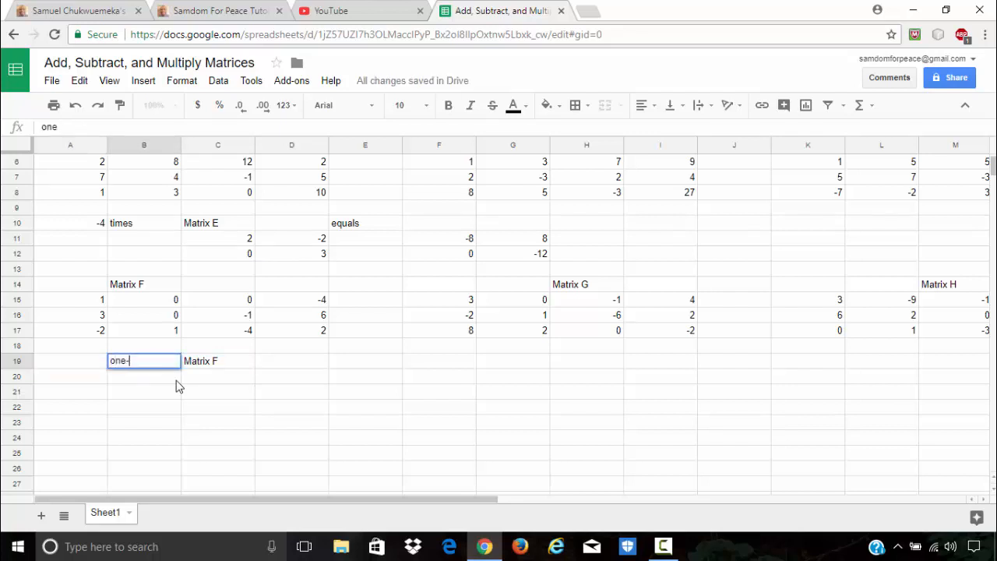
key(BackSpace)
key(BackSpace)
key(BackSpace)
key(BackSpace)
key(BackSpace)
text(hlaf)
key(BackSpace)
key(BackSpace)
key(BackSpace)
text(alf times)
key(BackSpace)
key(BackSpace)
key(BackSpace)
text(mes)
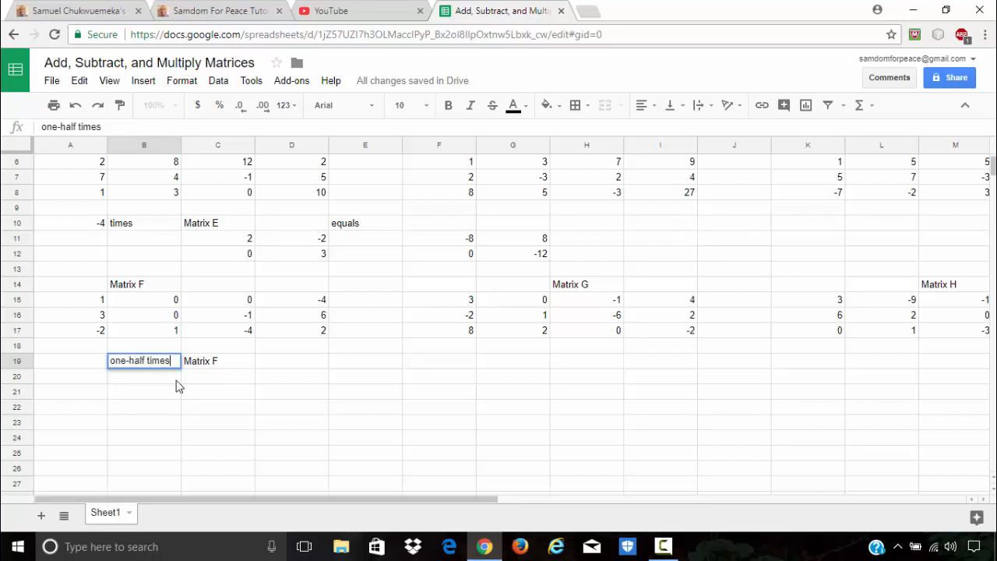
key(Tab)
Continue the row 19 expression with "plus", "four-thirds times" and "Matrix G" in D19:F19.
key(Tab)
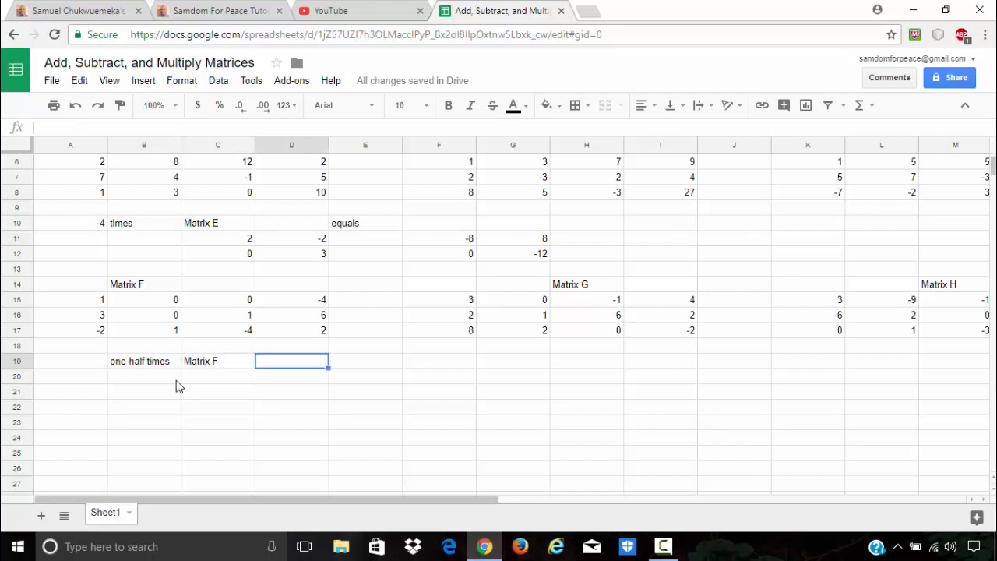
text(plus)
key(Tab)
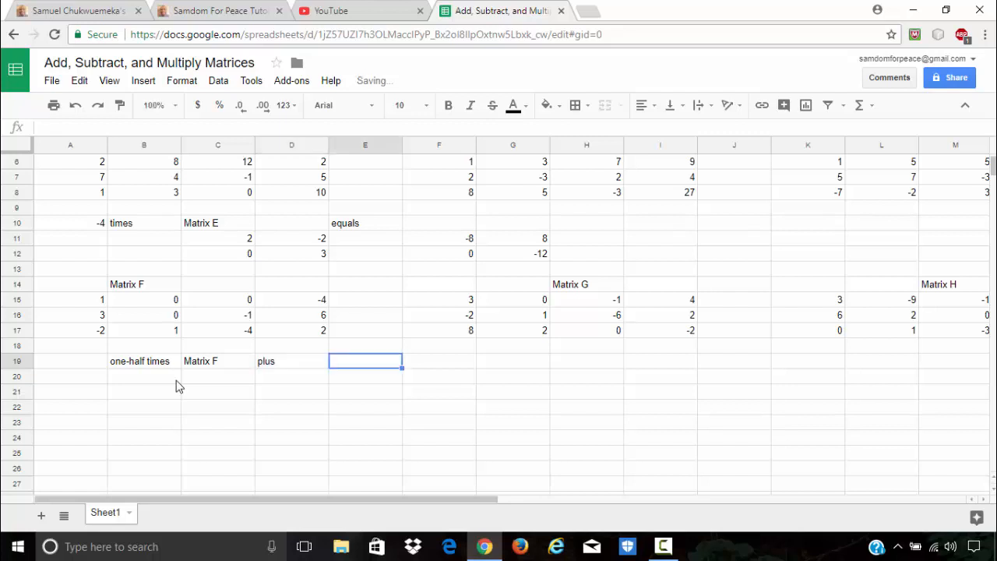
text(fou)
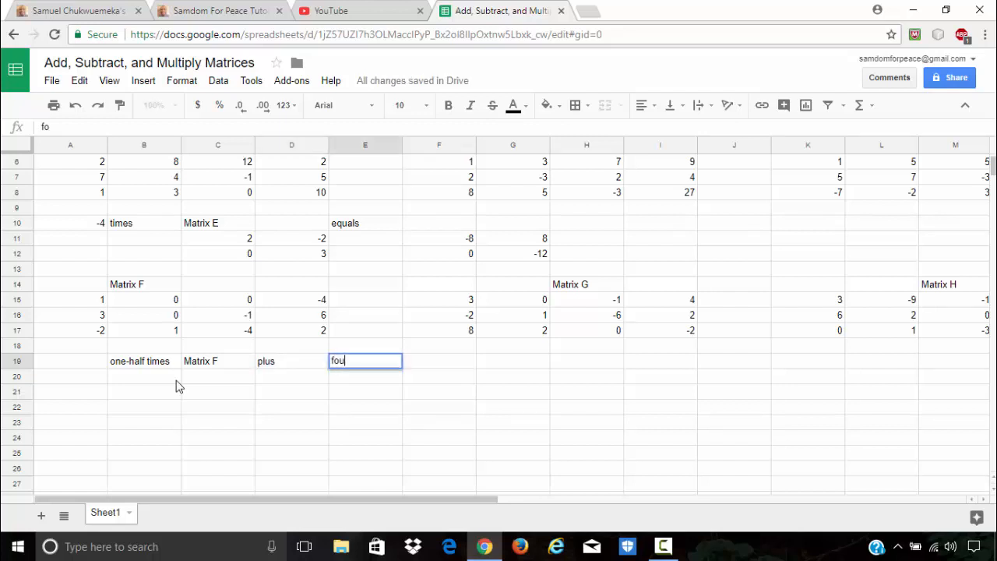
text(r-thirds times)
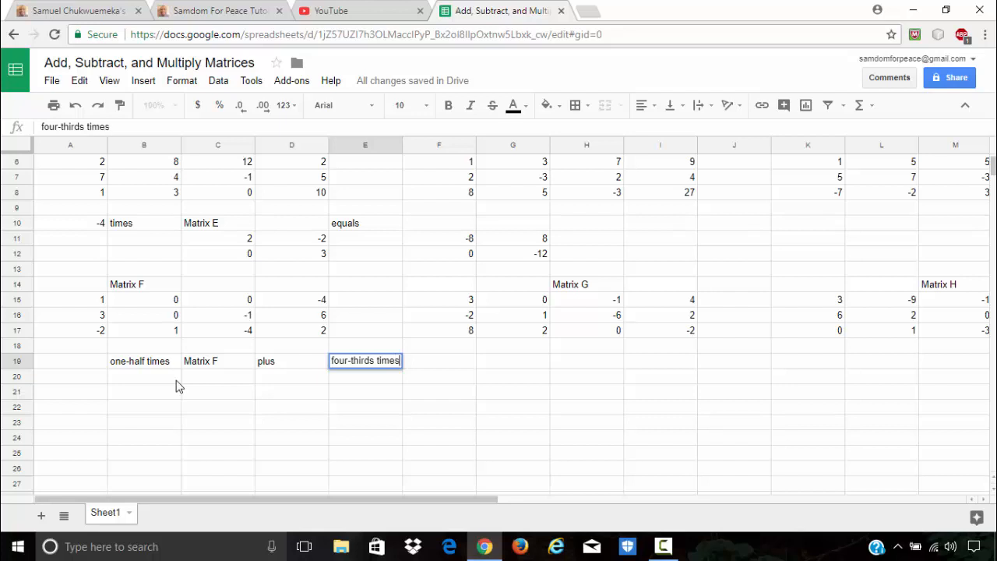
key(Tab)
text(Matri)
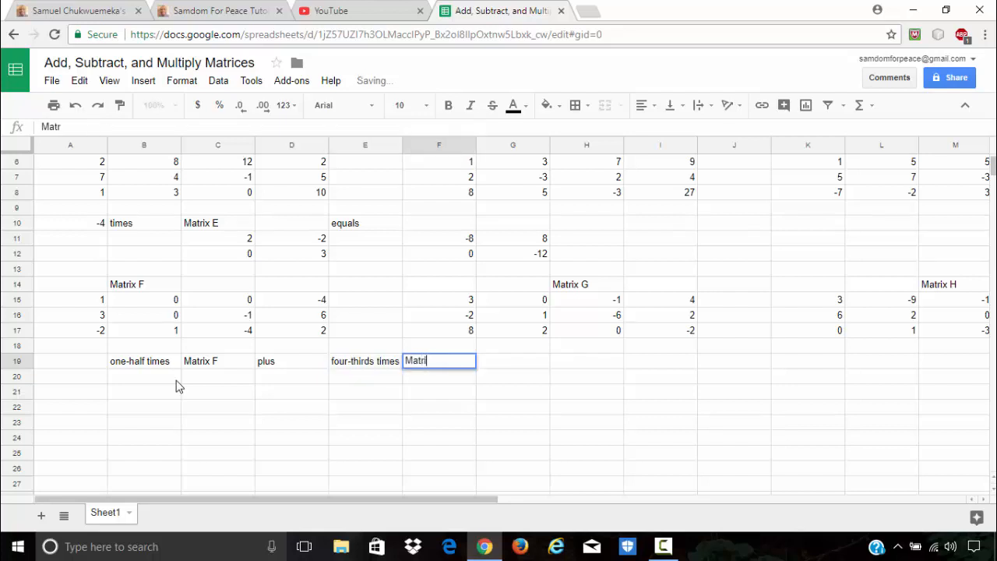
text(x G)
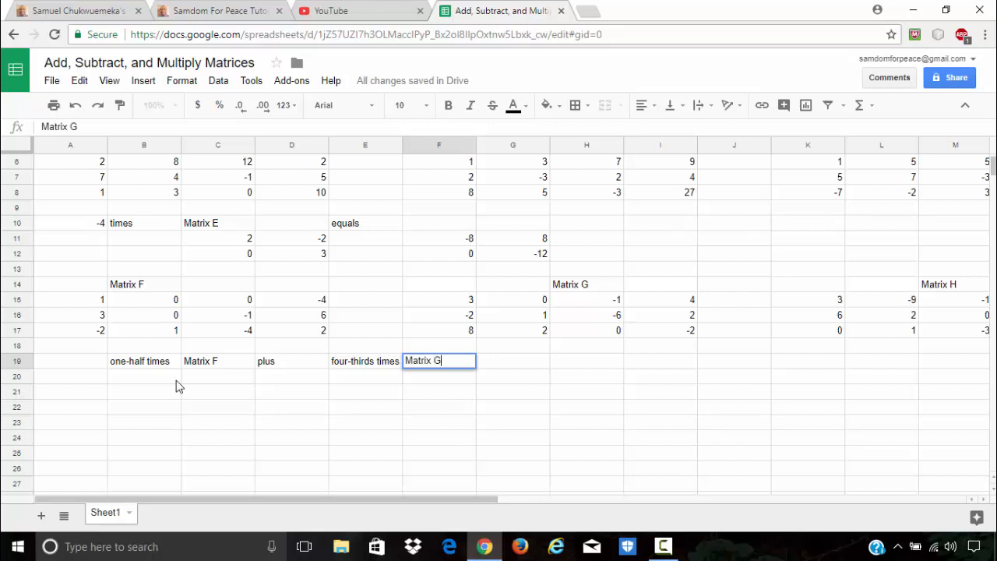
key(Tab)
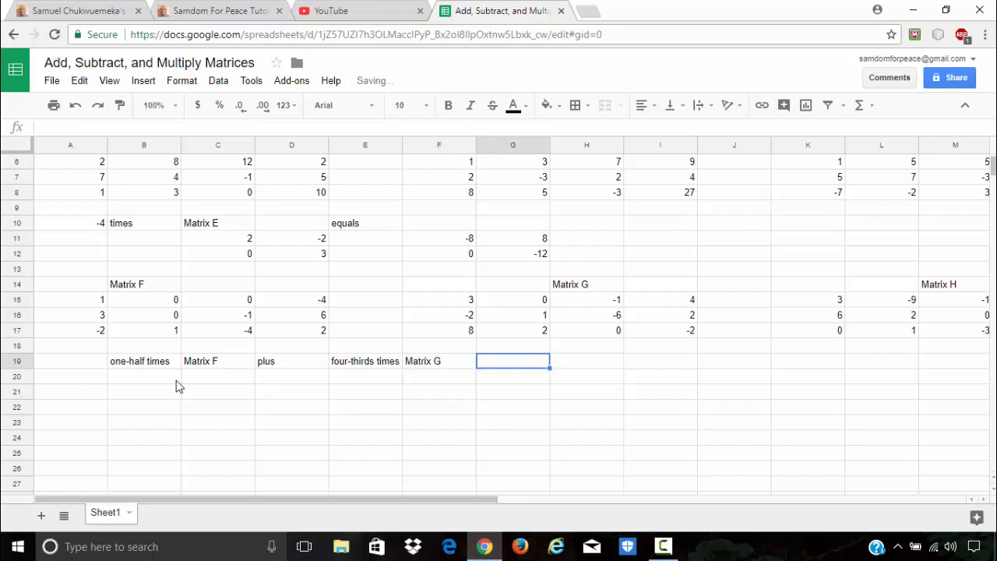
Complete the row 19 expression with "minus", "one-third times" and "Matrix H" in G19:I19.
text(minus)
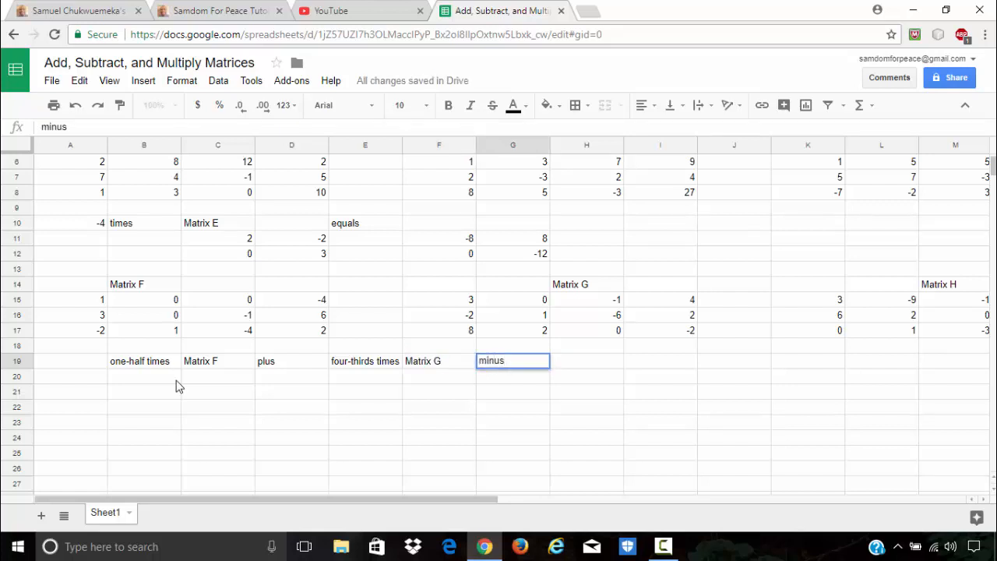
key(Tab)
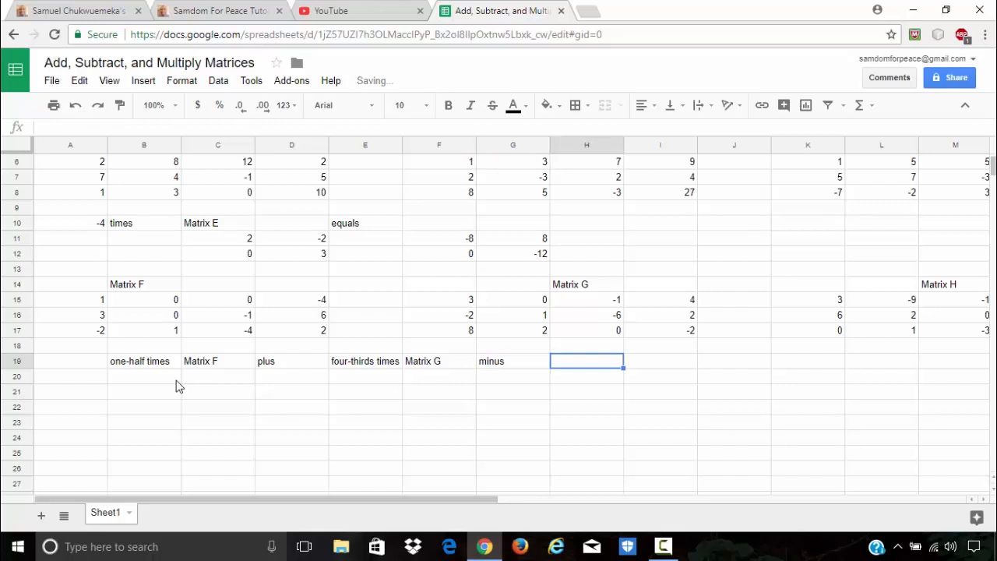
text(one-)
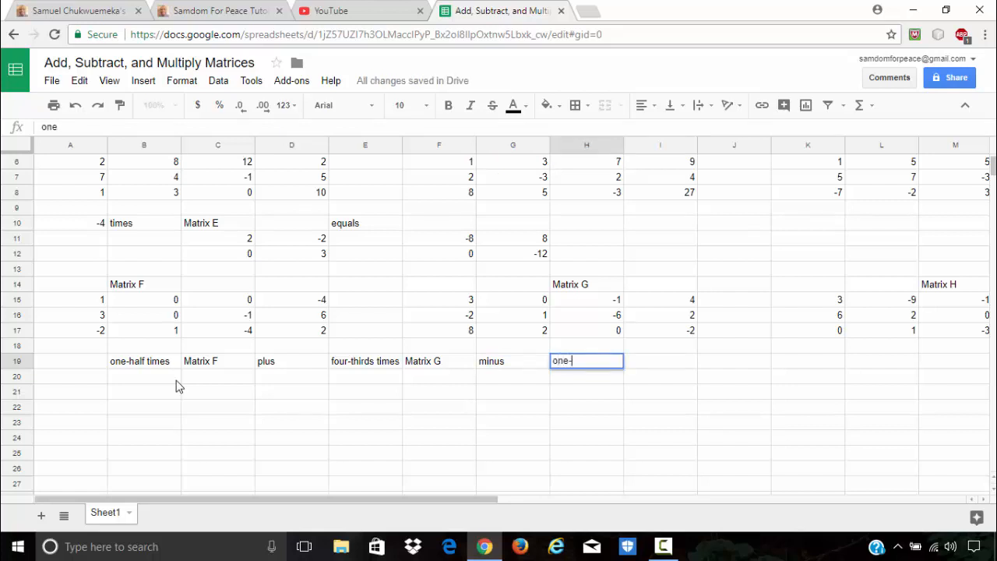
text(third times)
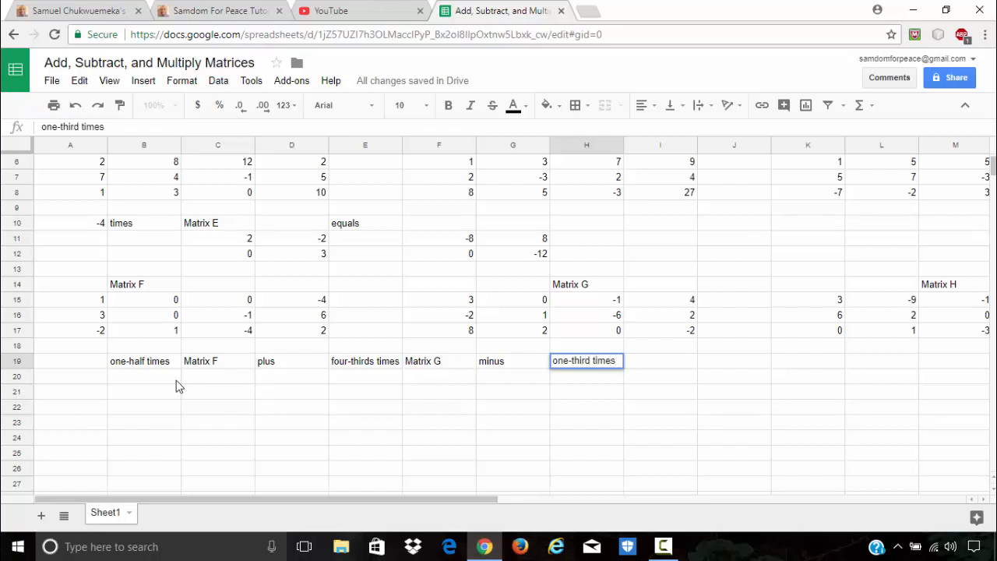
key(Tab)
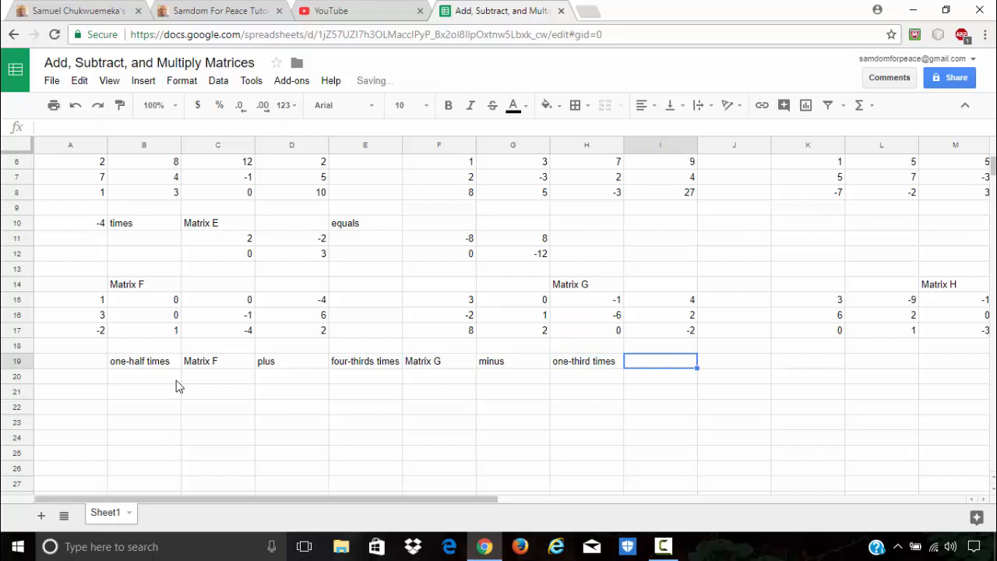
text(Matrix H)
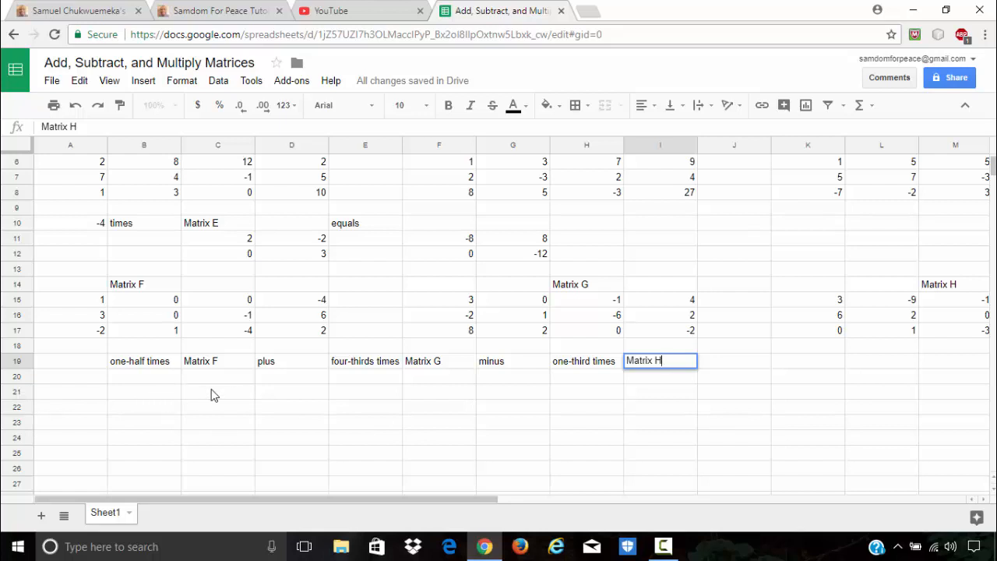
click(140, 394)
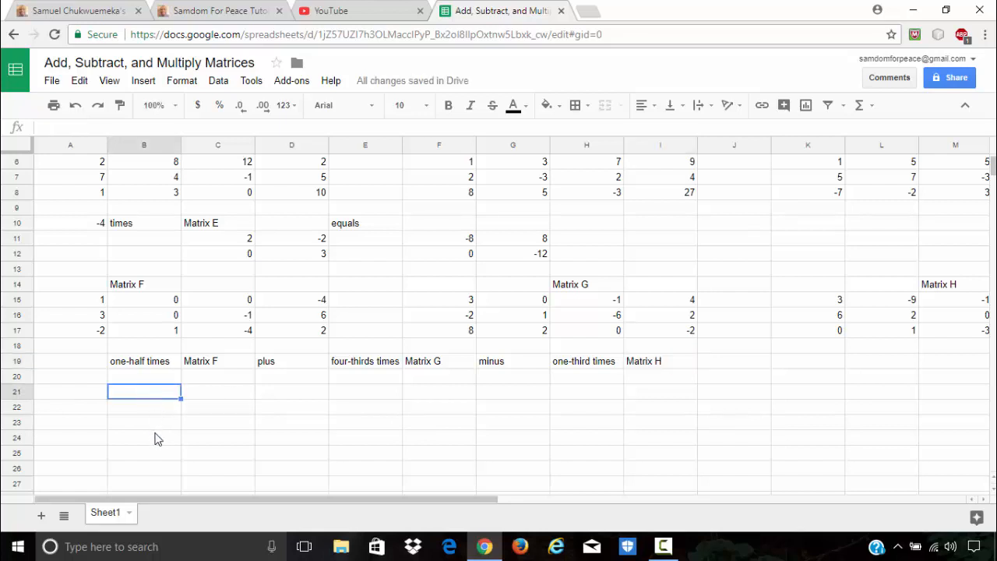
Start an array formula in E21 that multiplies 1/2 by Matrix F's range A15:D17, using the formula in F11 as reference.
click(353, 397)
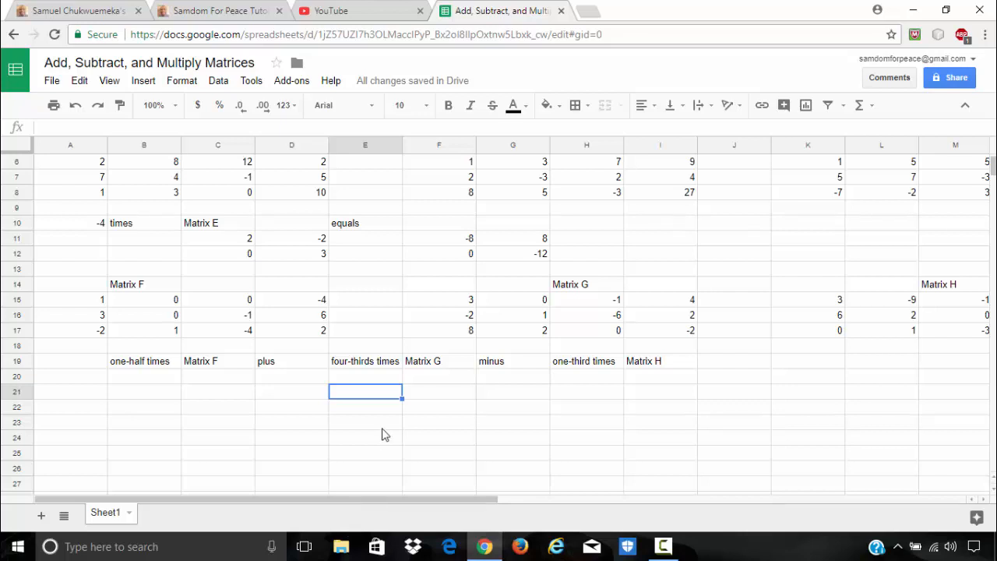
click(455, 242)
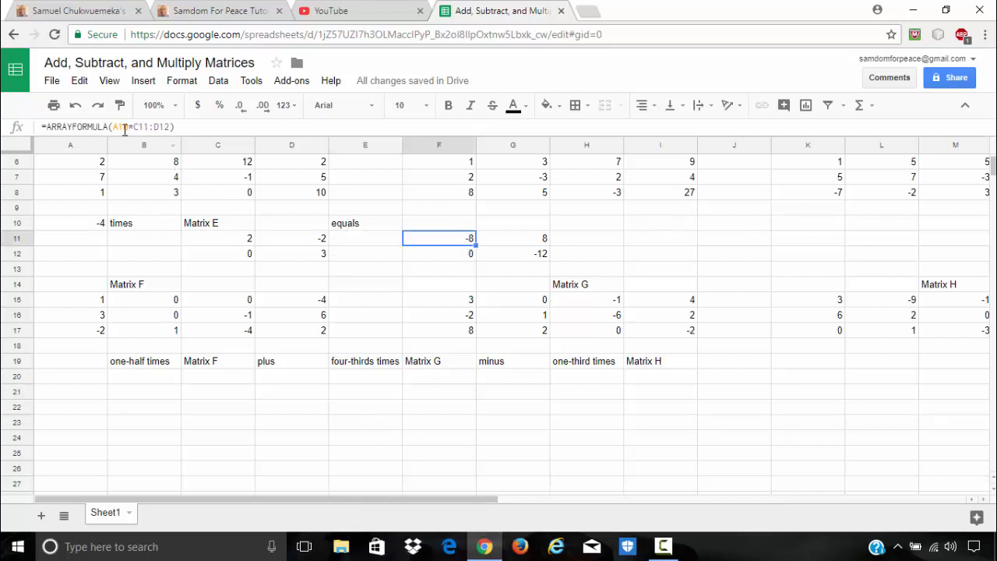
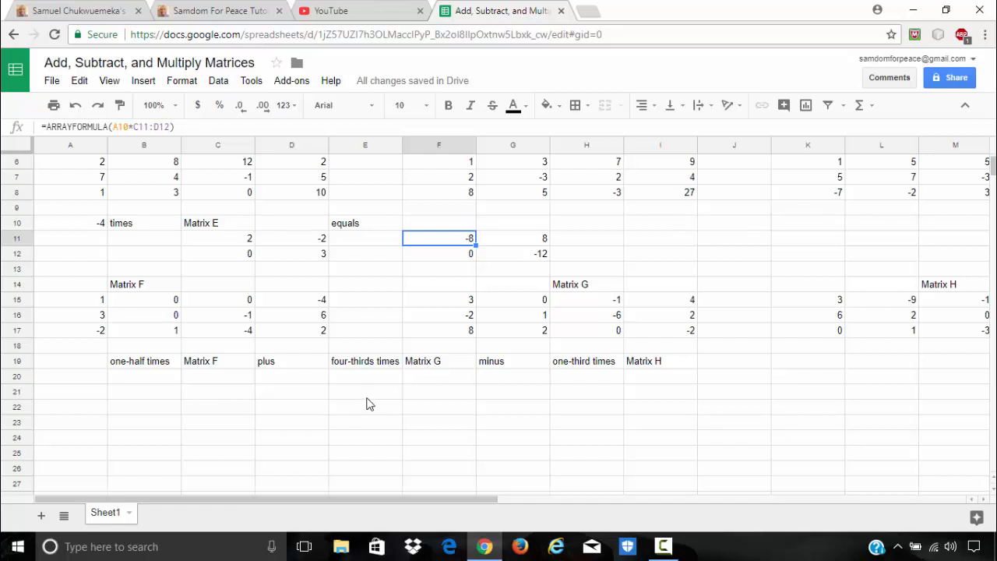
click(369, 398)
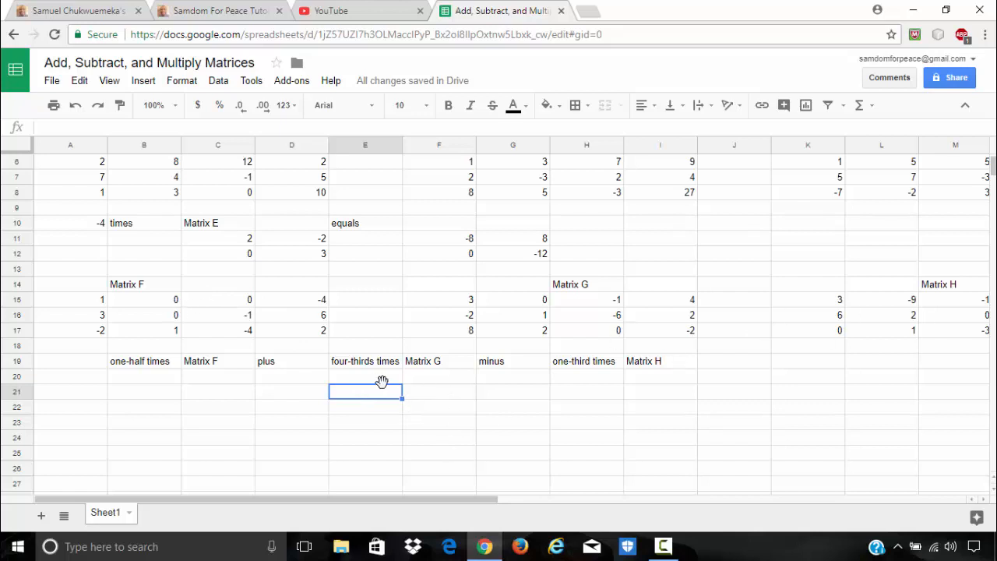
text(=)
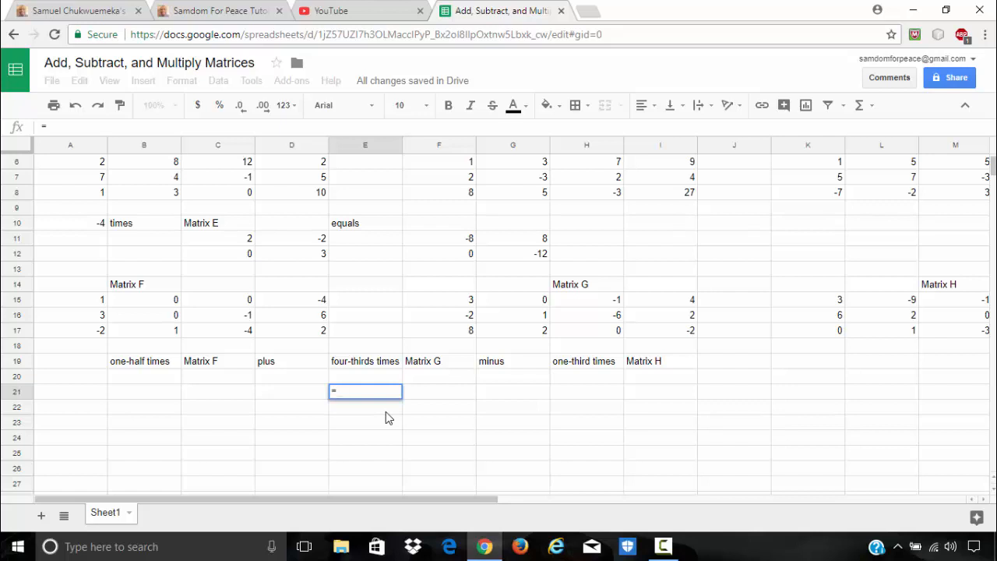
text(arra)
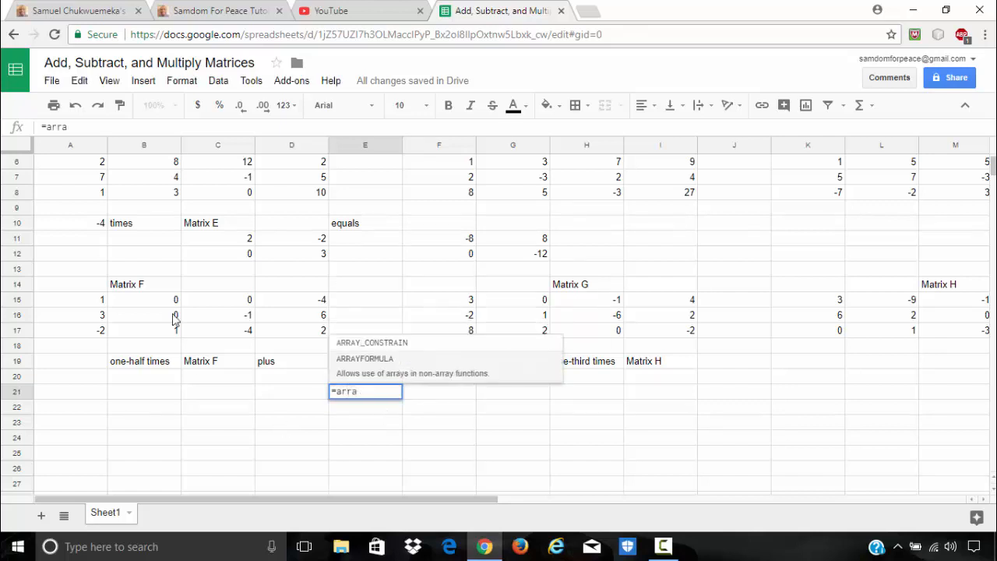
click(386, 360)
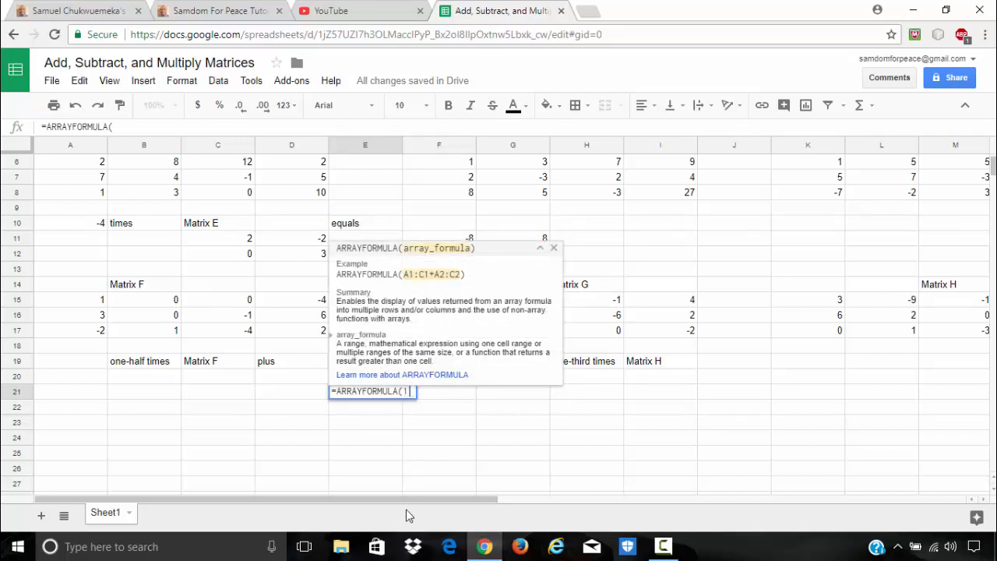
text(1/2)
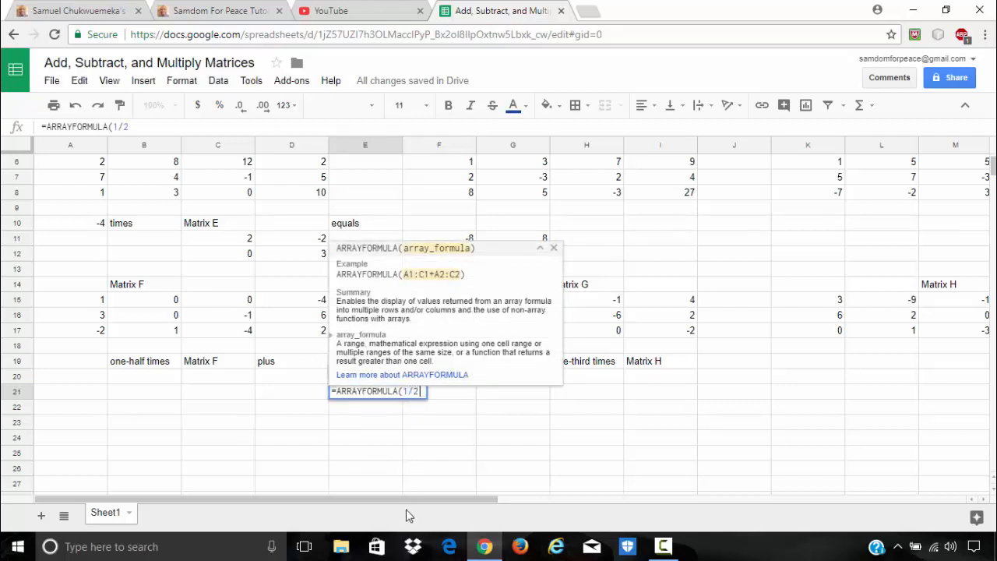
text( *)
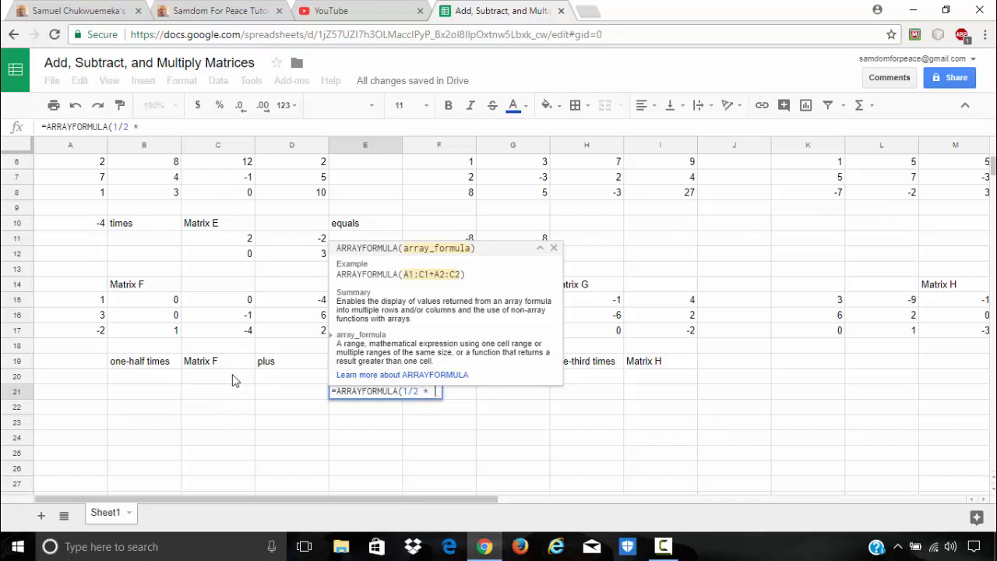
click(92, 305)
drag(179, 314, 292, 331)
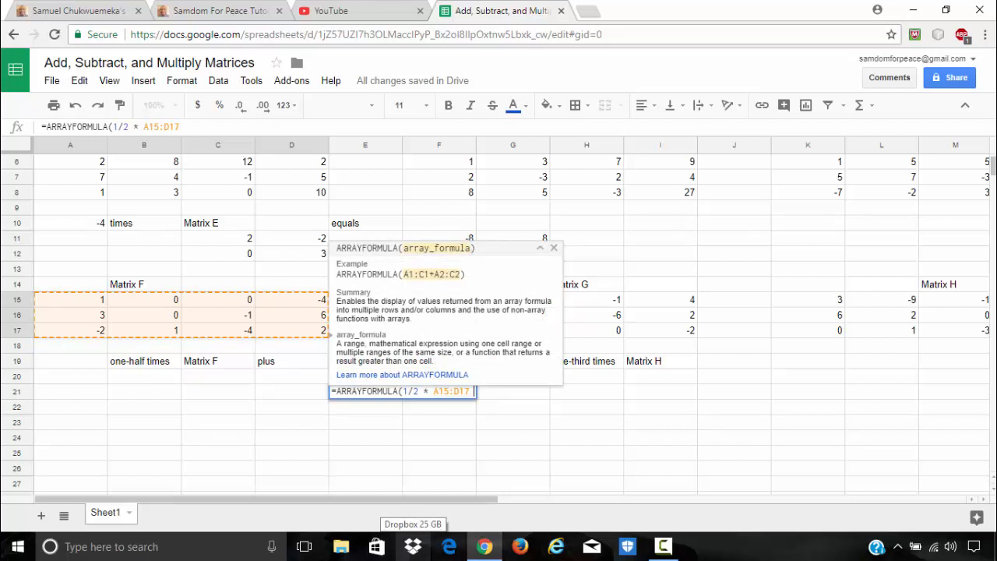
Try to extend the E21 array formula with plus 4/3 times Matrix G's range, closing the function help that covers it.
text(+)
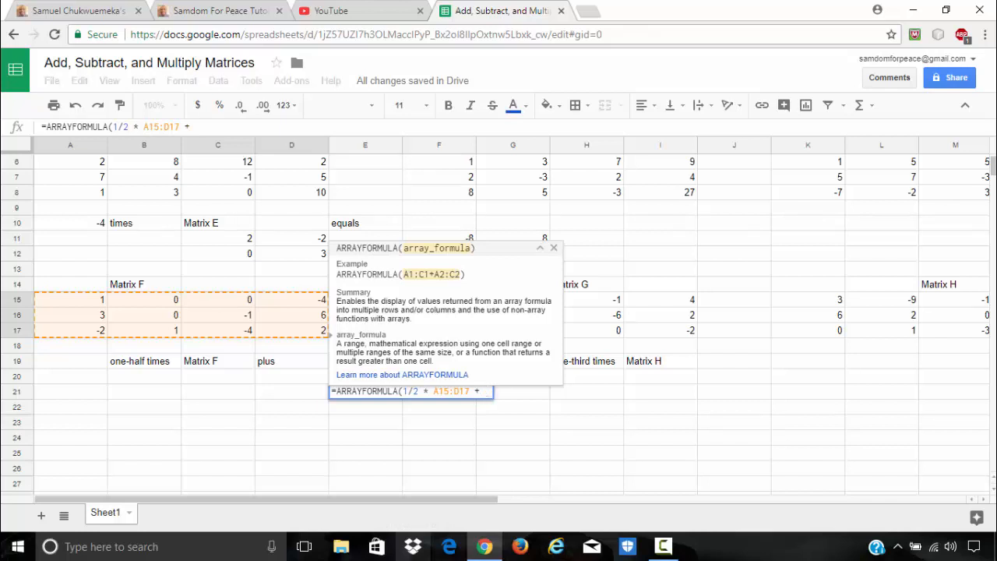
text( 4/3)
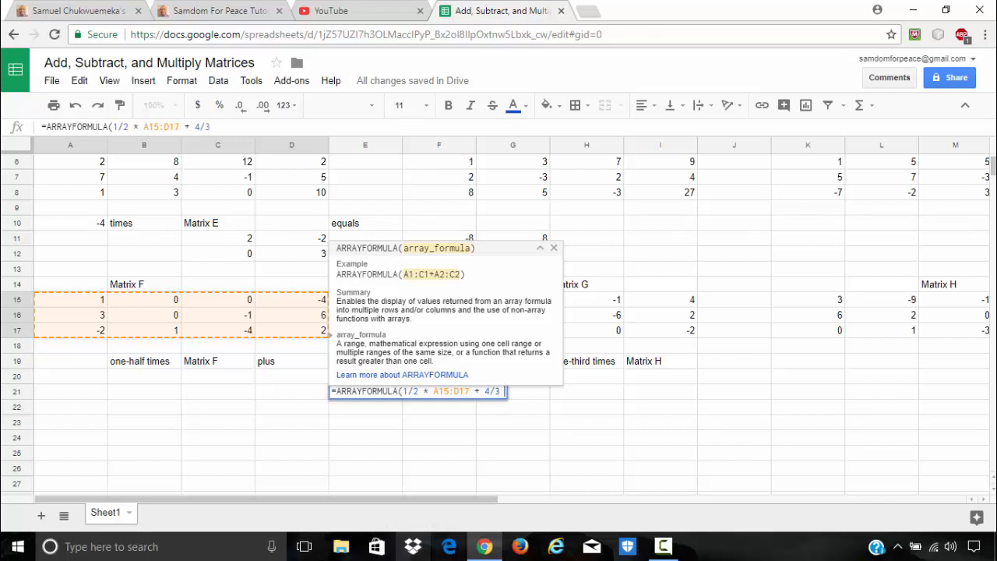
text( *)
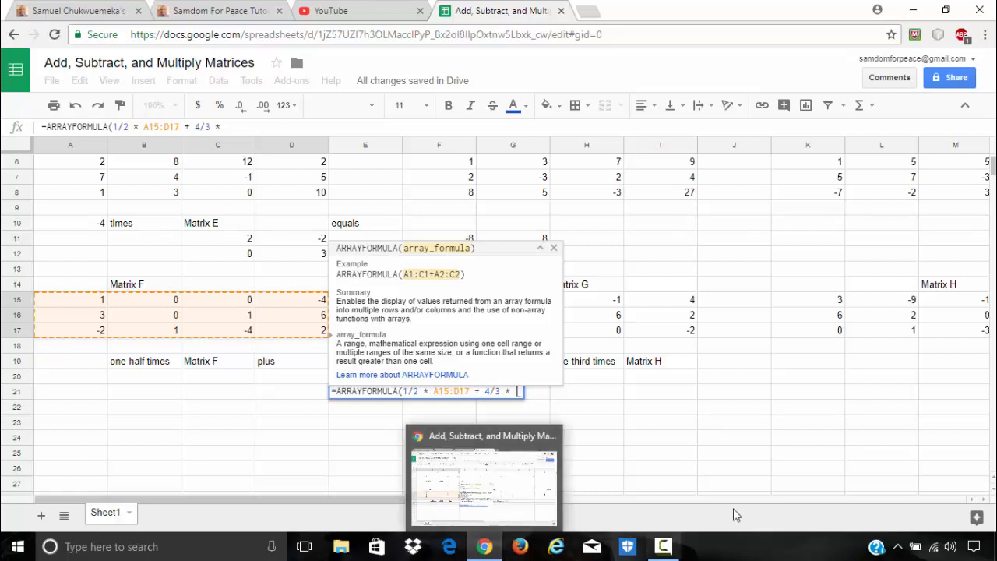
click(554, 249)
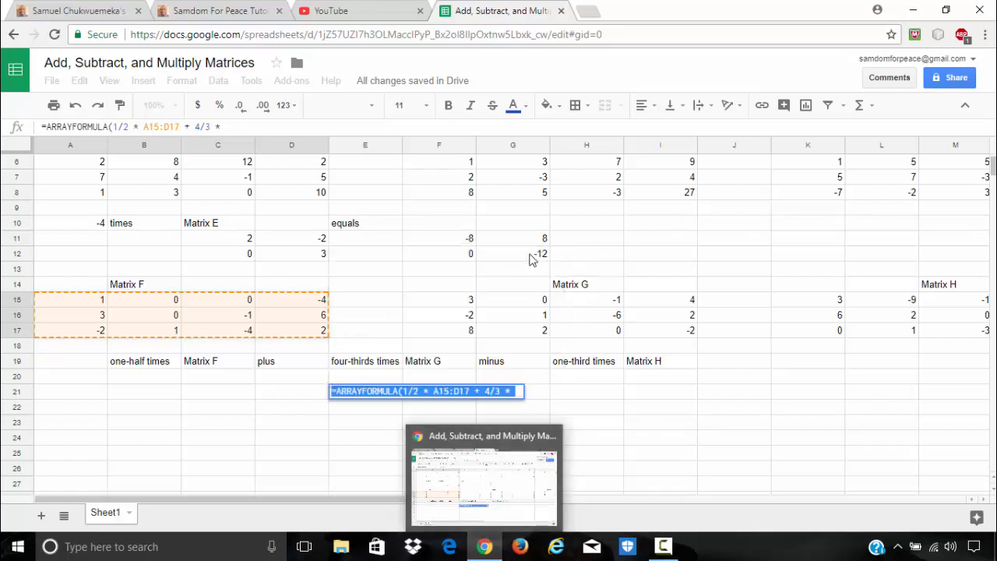
click(448, 303)
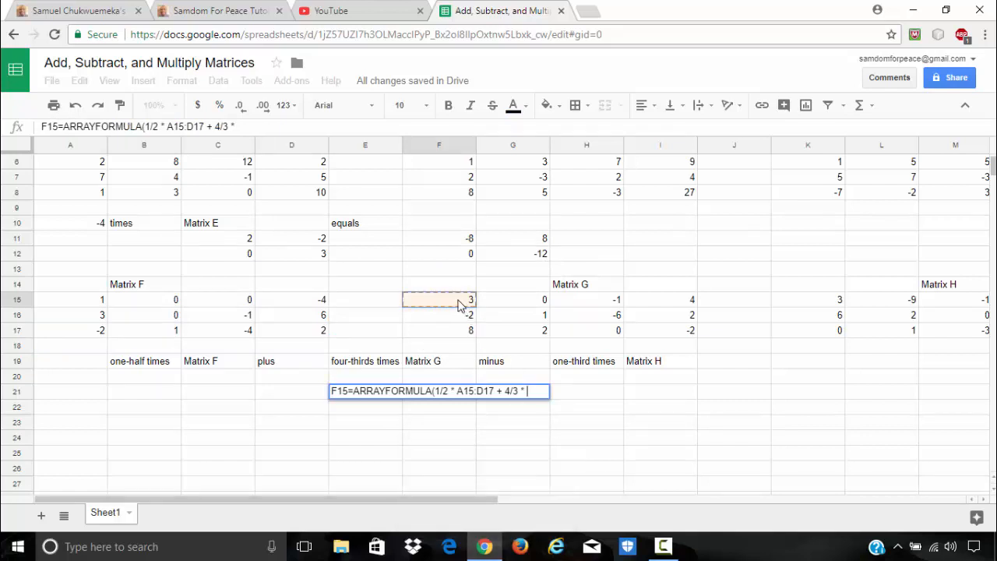
drag(458, 301, 523, 317)
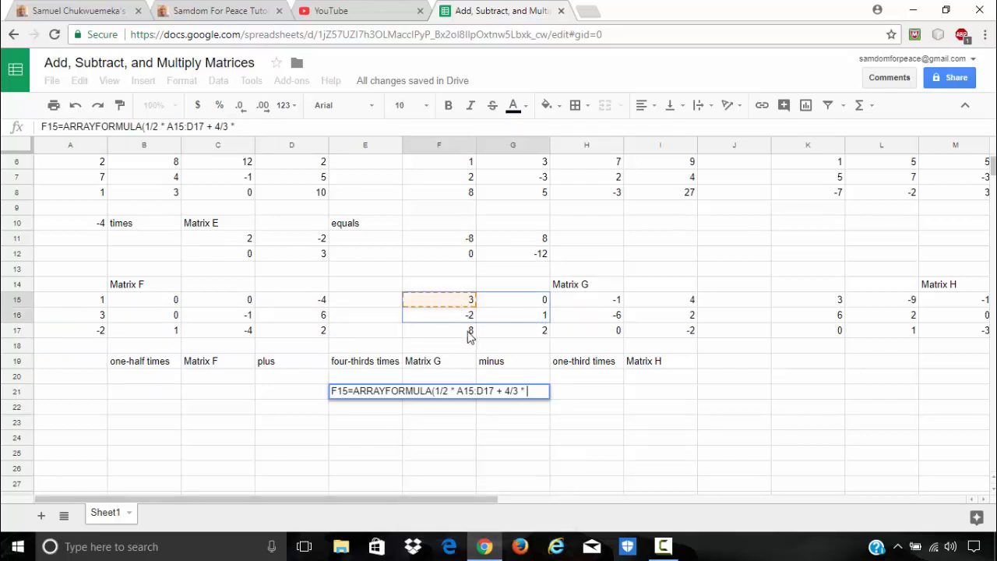
drag(469, 335, 452, 300)
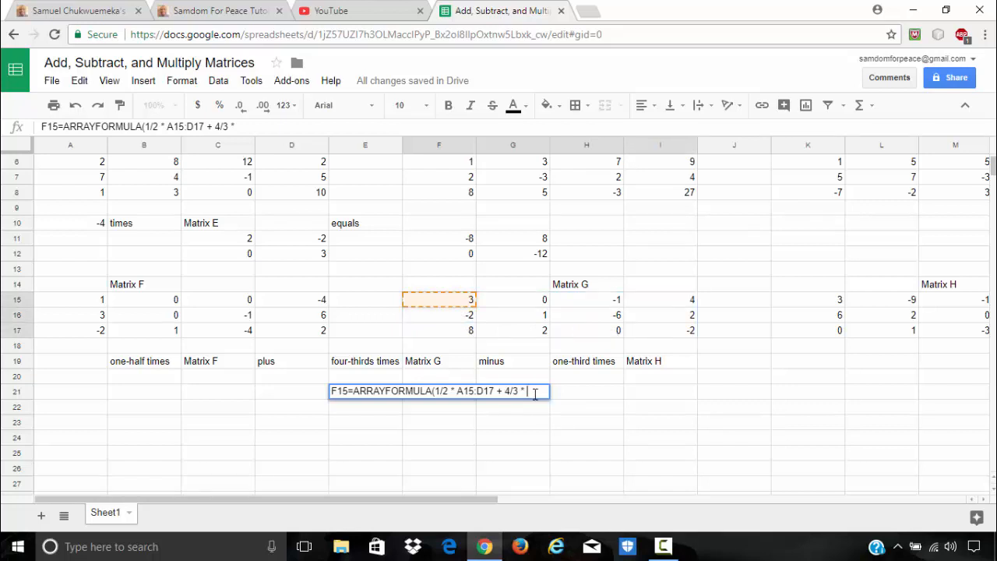
click(448, 317)
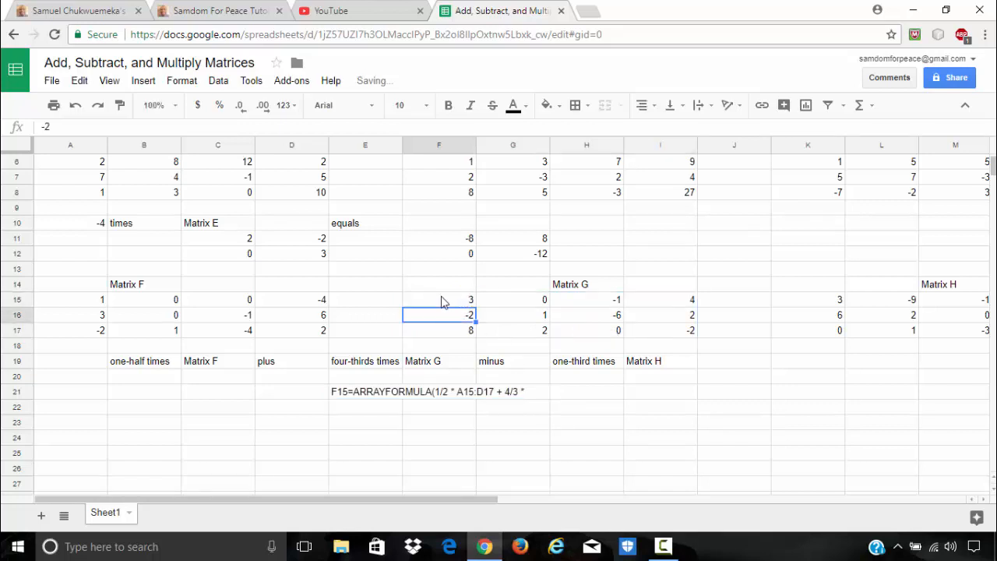
click(442, 302)
Clear the faulty formula text from E21.
click(517, 393)
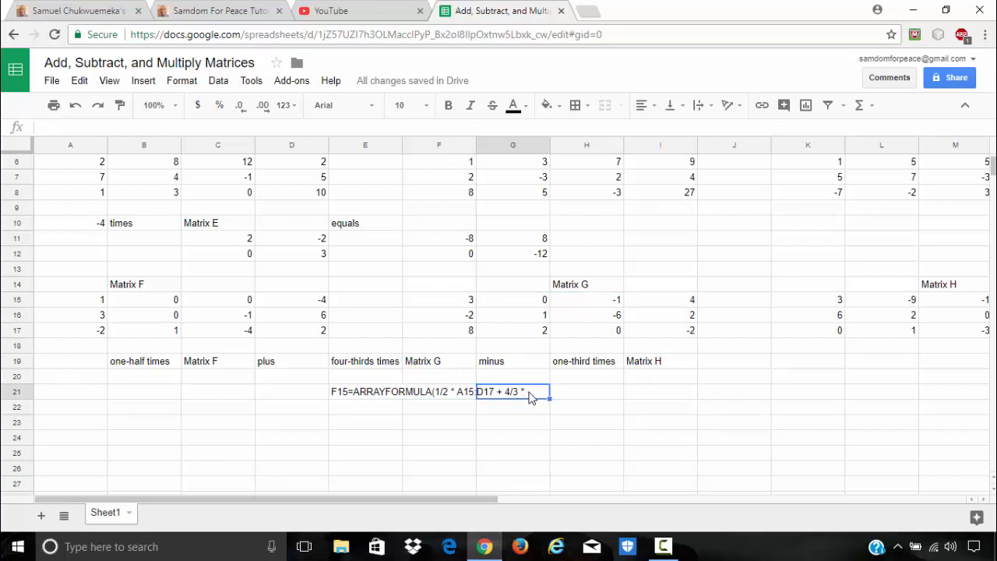
click(433, 399)
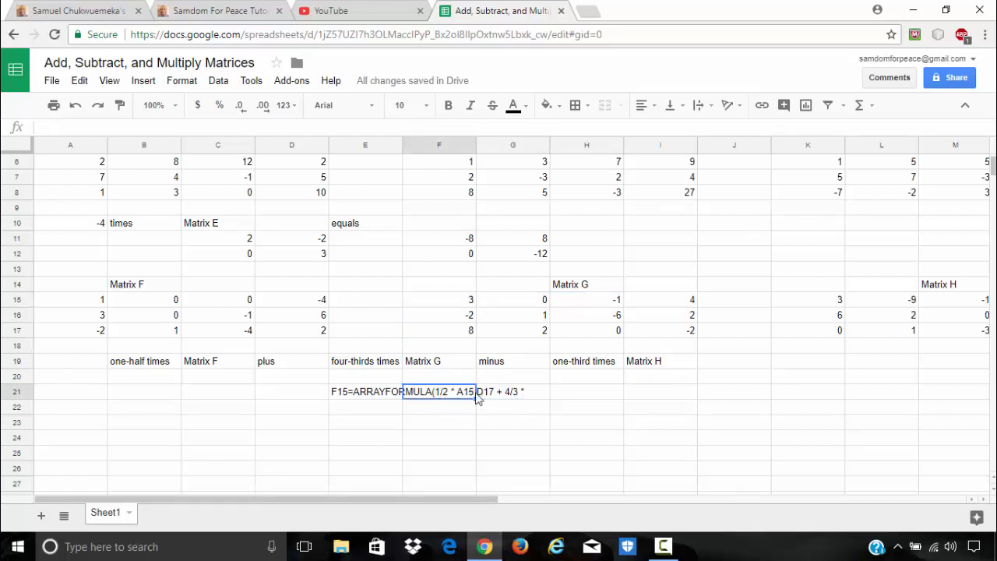
click(376, 393)
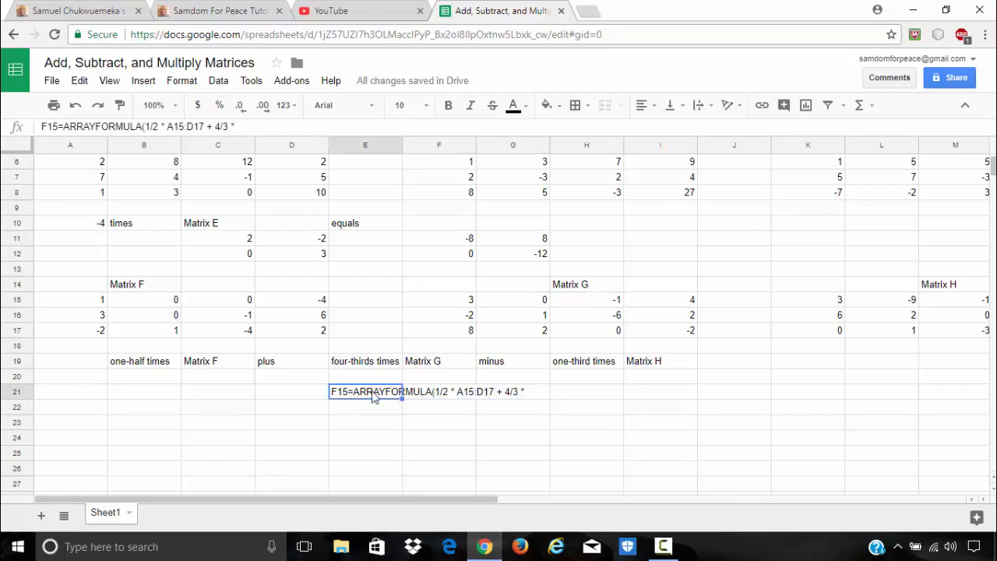
click(434, 394)
click(518, 397)
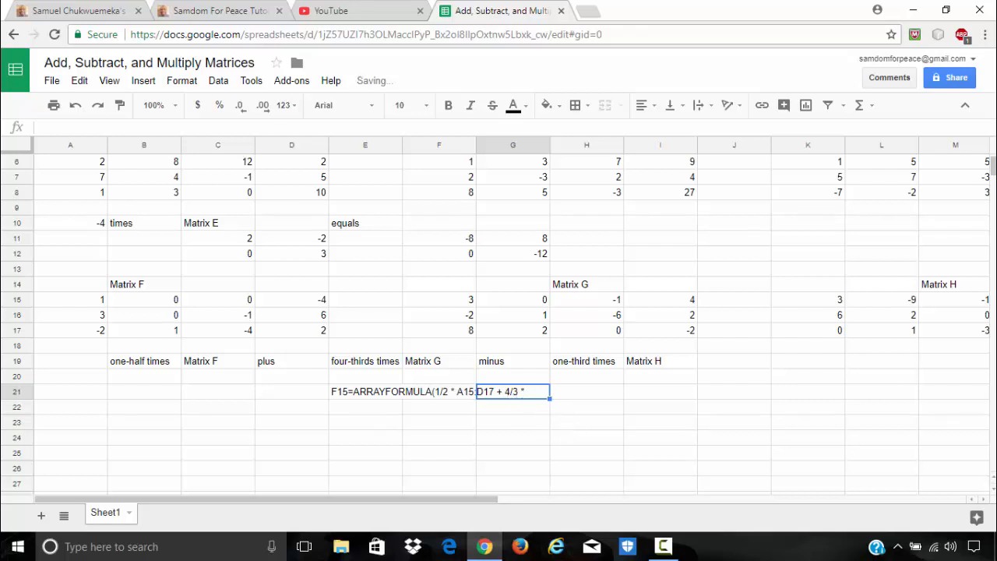
click(352, 400)
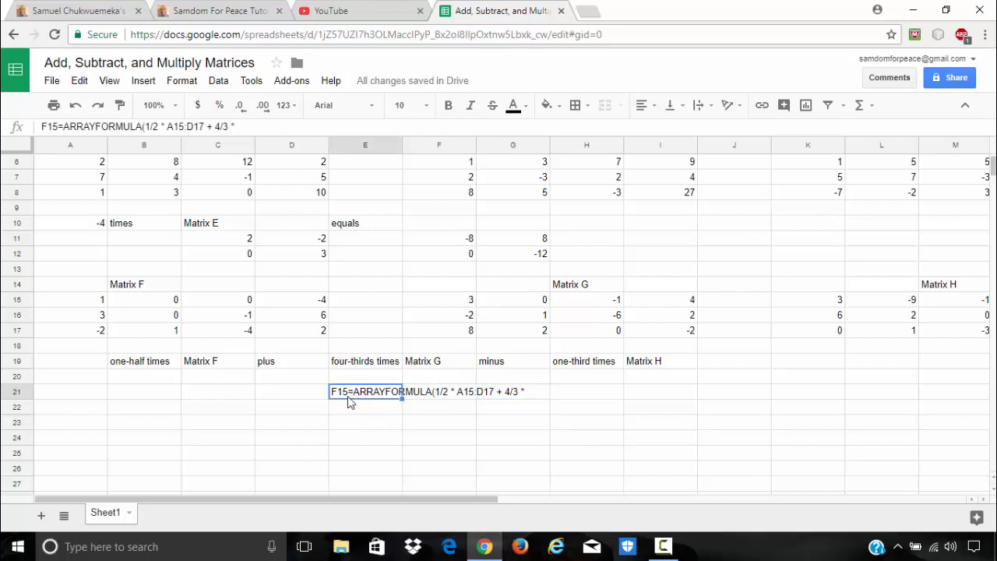
key(Delete)
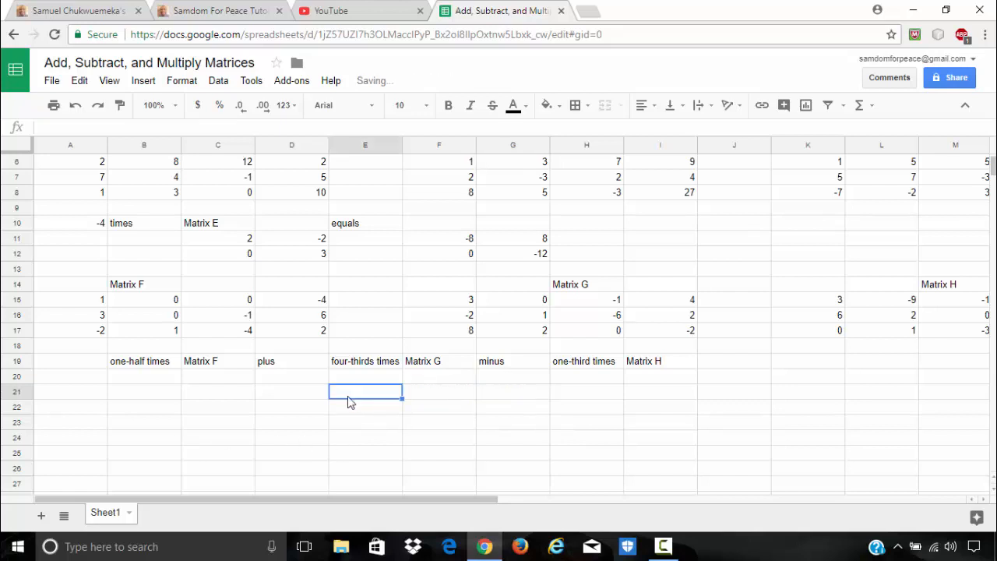
Restart the array formula in E21 with 1/2 multiplied by Matrix F's range A15:D17.
text(=)
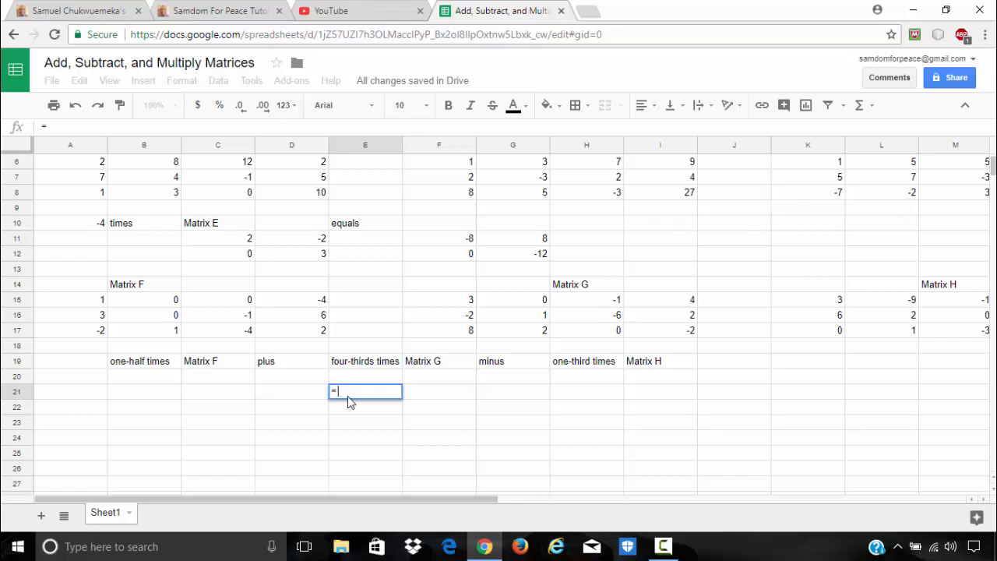
text(array)
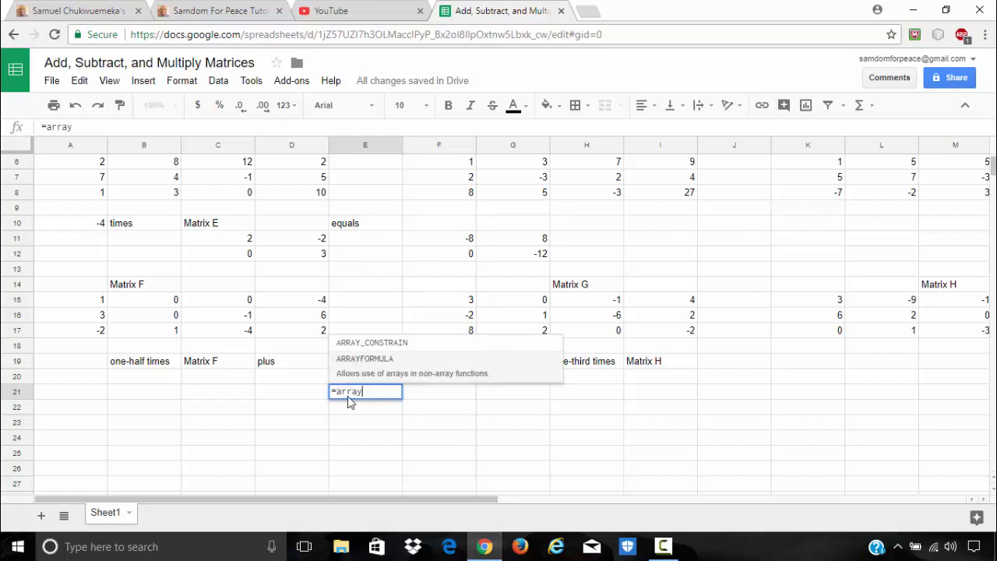
text(f)
click(375, 366)
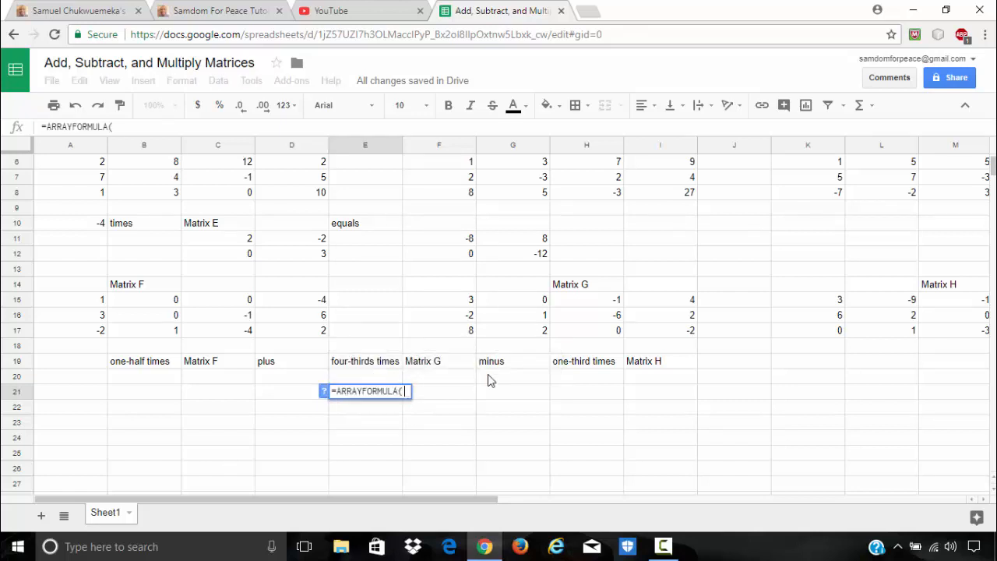
text(1/2 *)
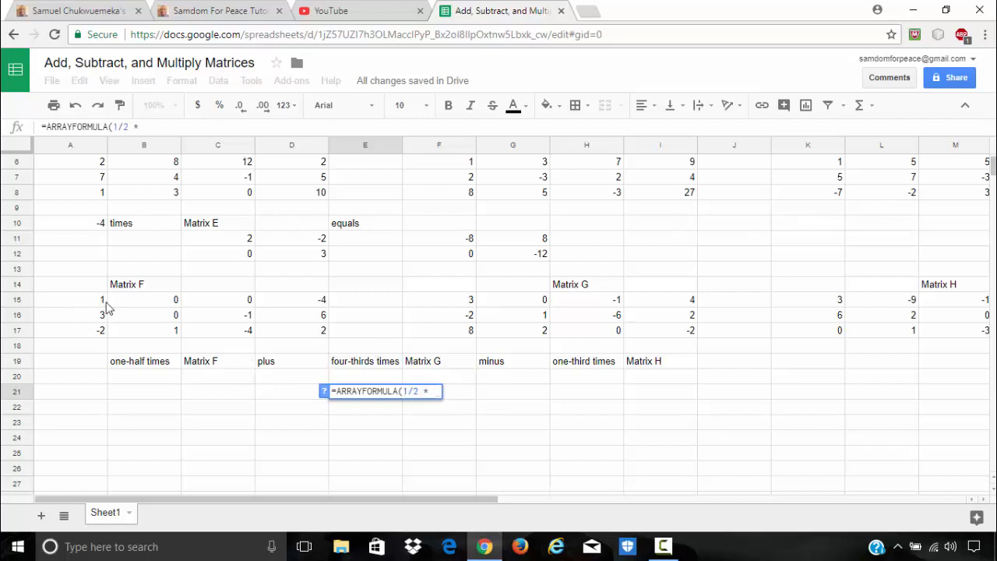
drag(107, 306, 279, 340)
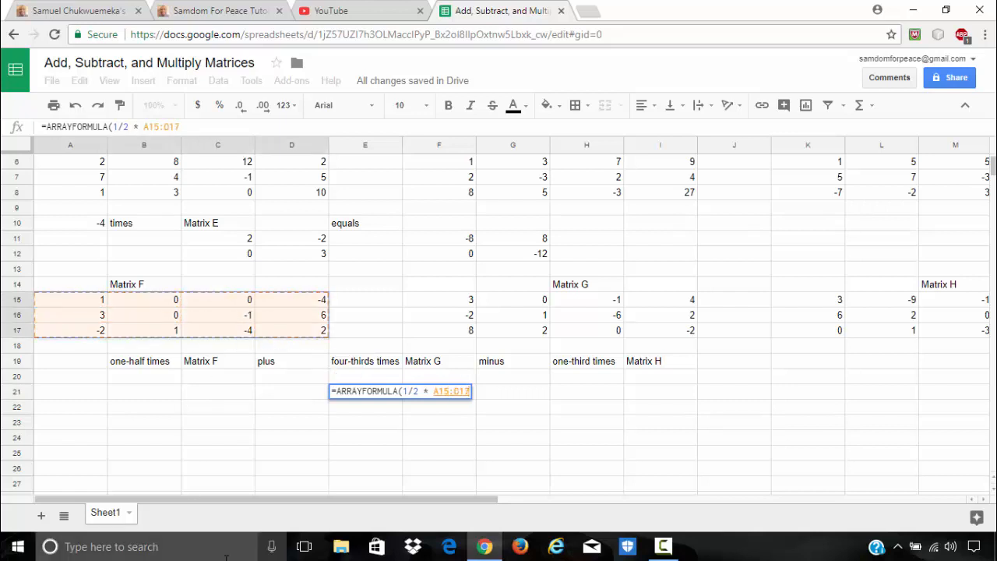
Extend the E21 array formula with plus 4/3 times Matrix G's range F15:I17.
text(+ )
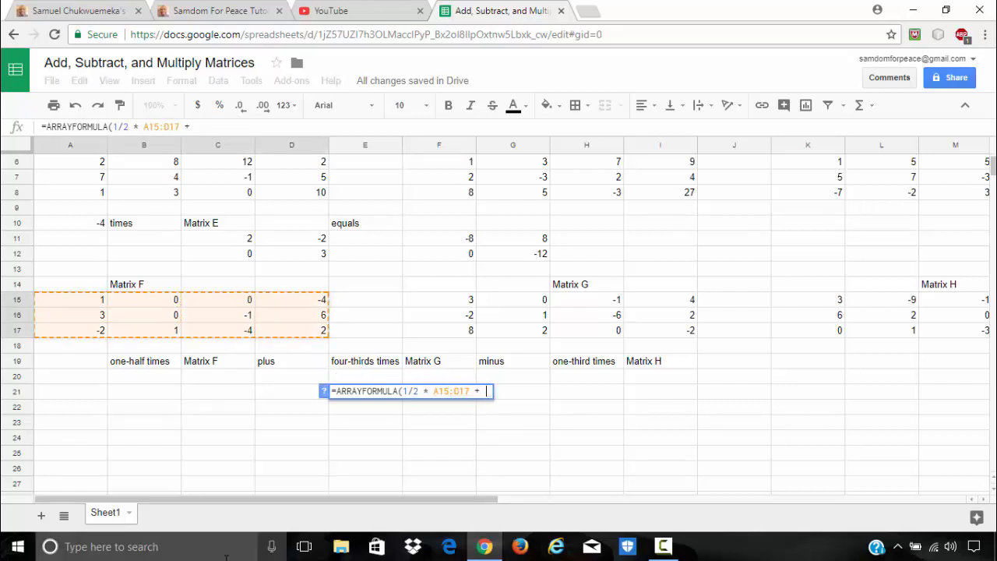
text(4/3 *)
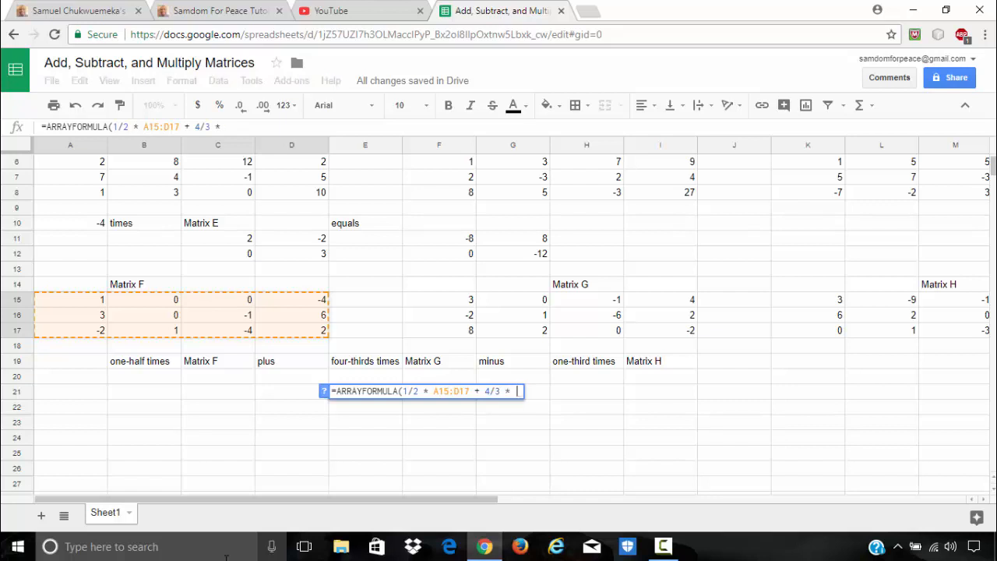
drag(451, 303, 657, 337)
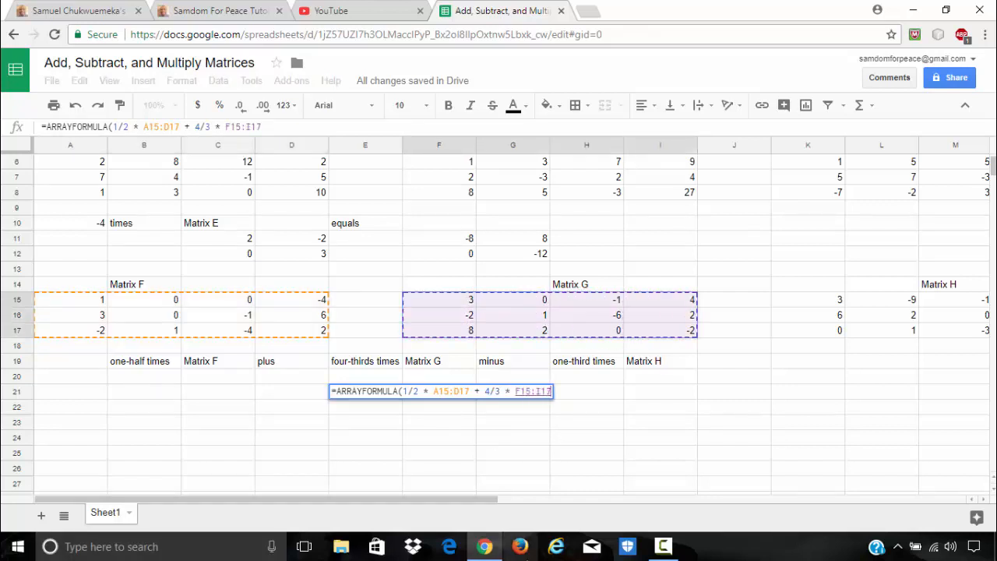
Complete the E21 array formula with minus 1/3 times Matrix H's range K15:N17 and enter it.
text(-)
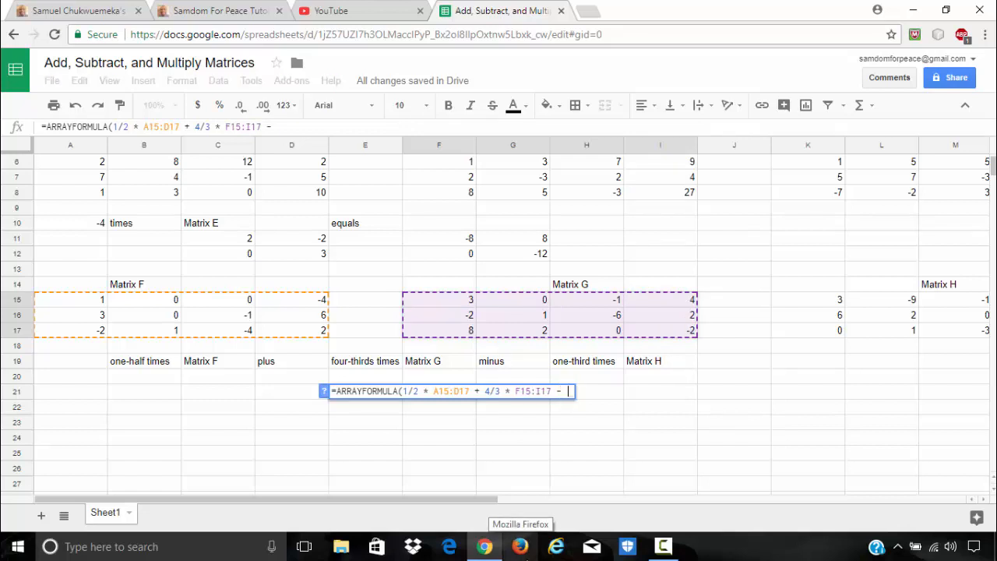
text( 1/3 *)
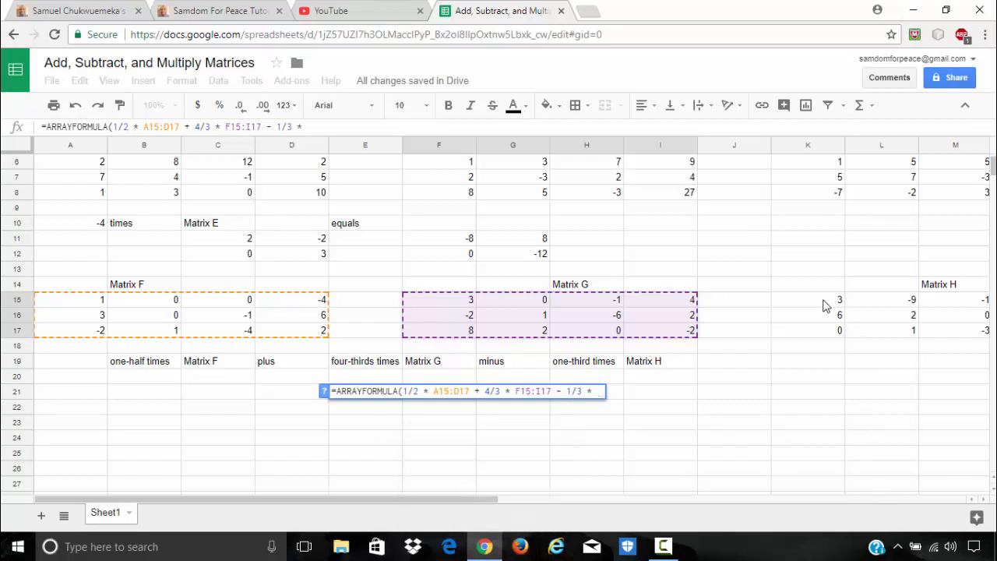
drag(823, 304, 761, 329)
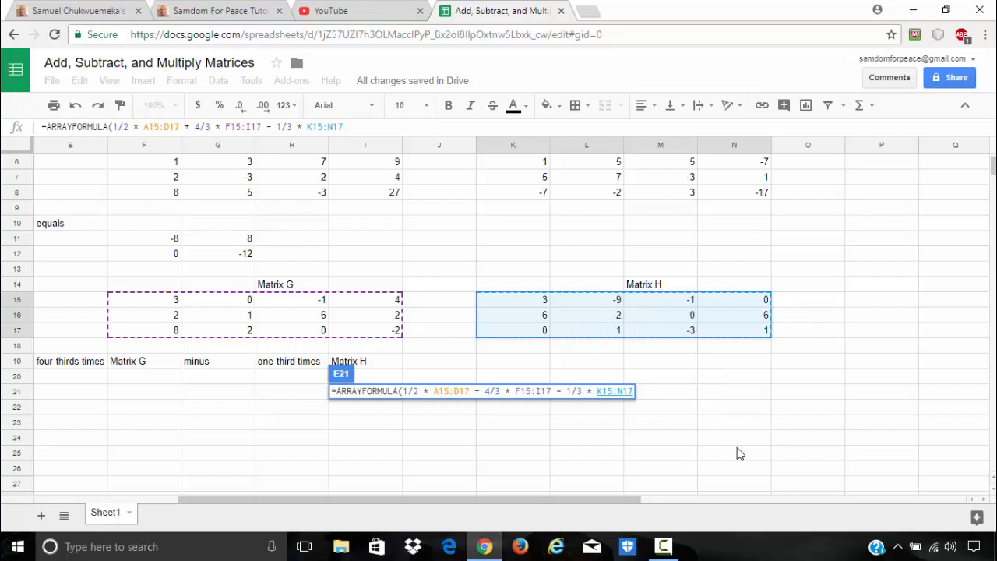
text())
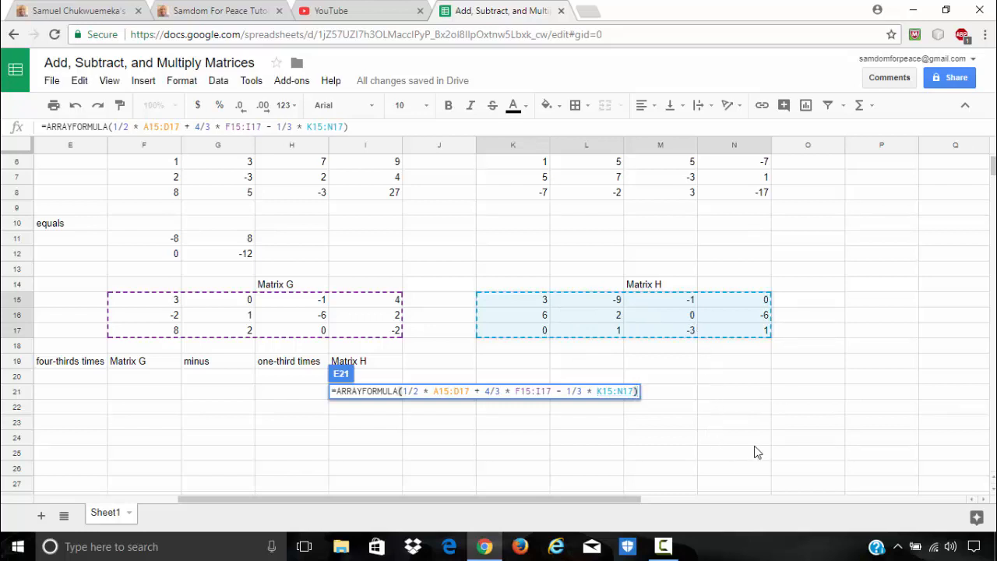
key(Return)
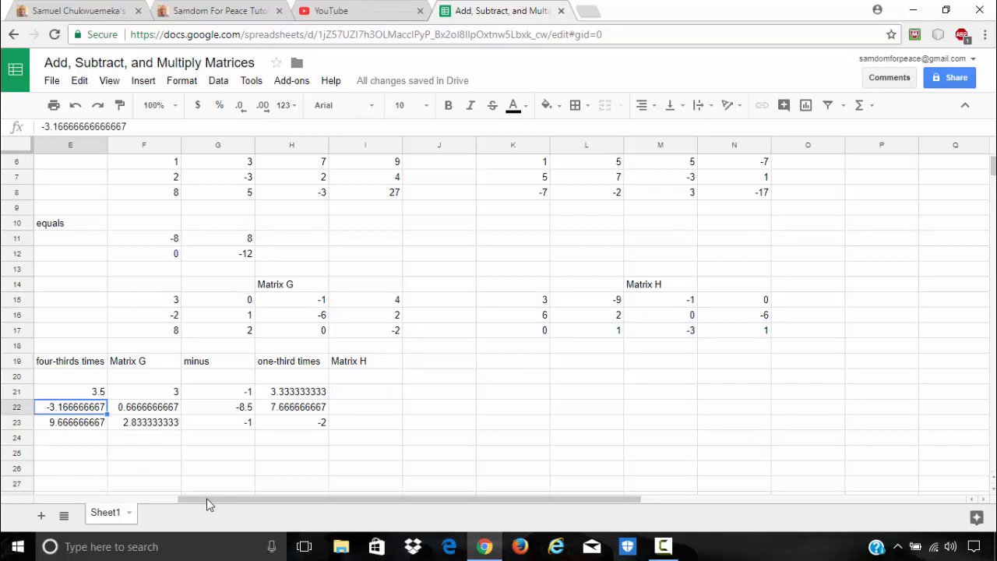
Apply the custom number format # ??/?? to the result matrix in E21:H23 to show mixed fractions.
drag(207, 498, 159, 503)
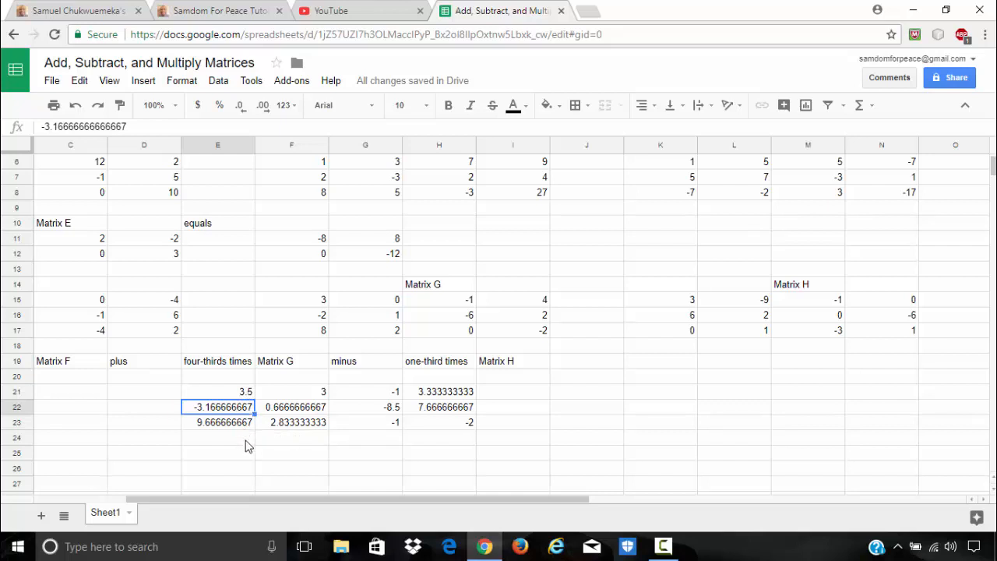
click(197, 387)
drag(215, 398, 461, 435)
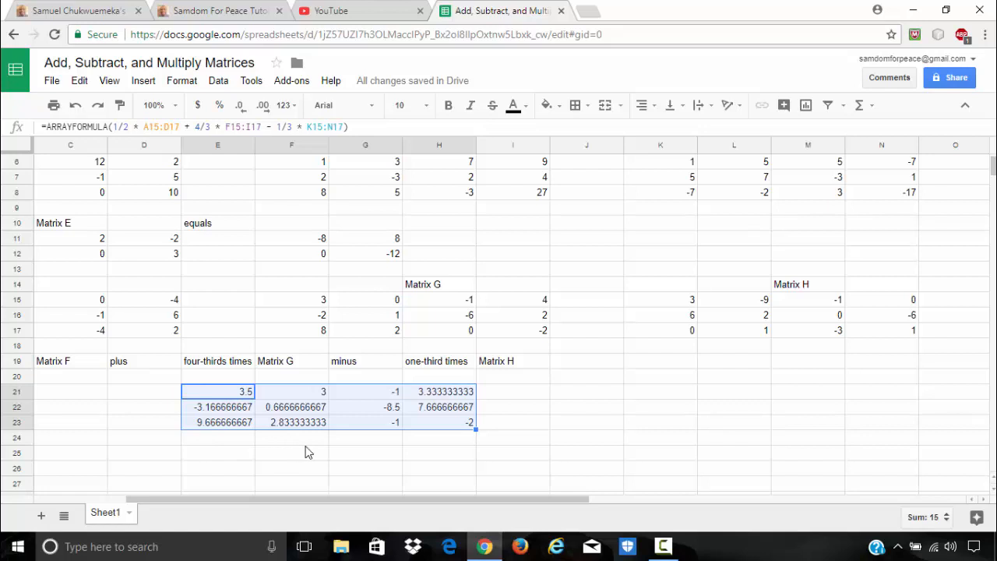
click(182, 83)
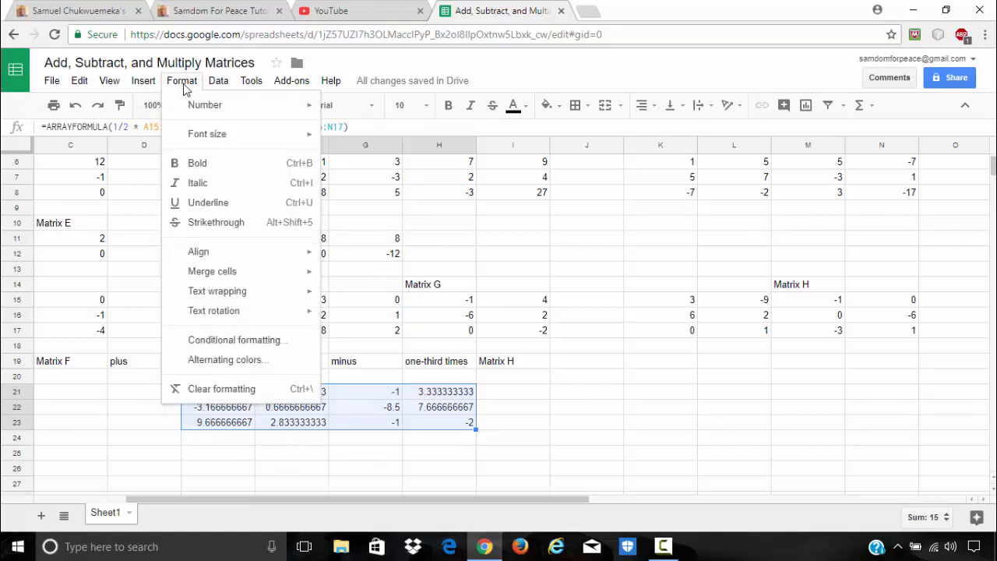
mouse_move(201, 110)
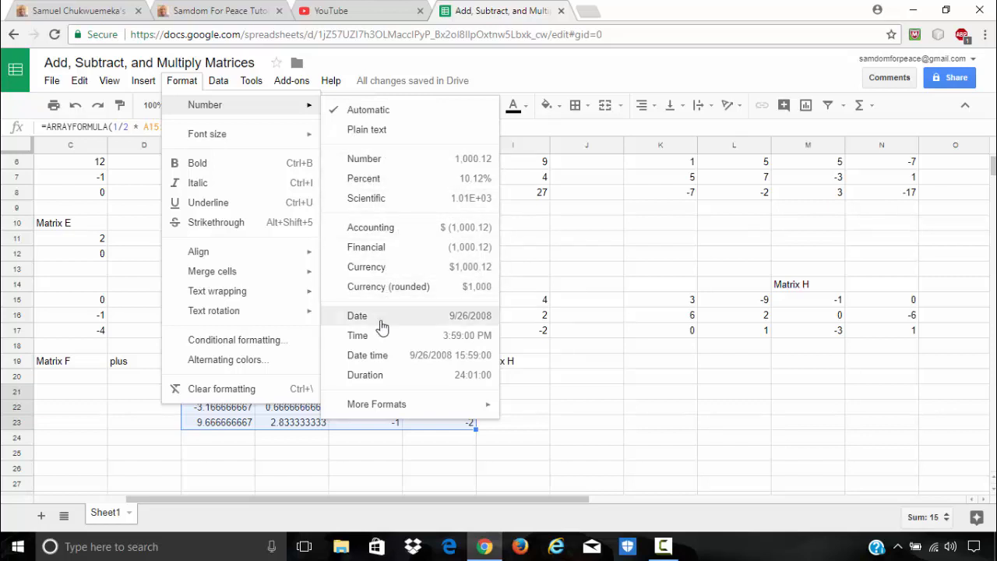
mouse_move(380, 410)
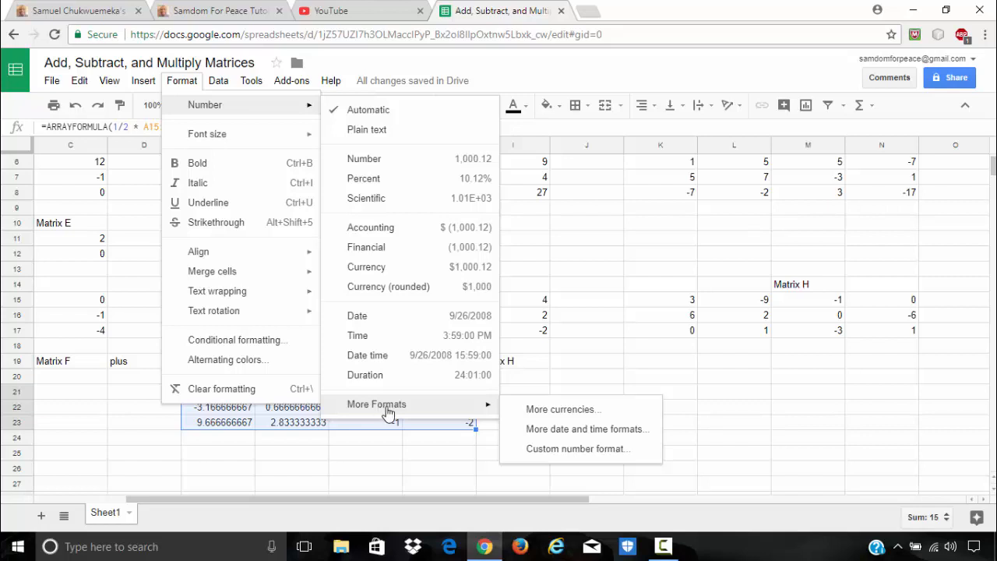
click(560, 450)
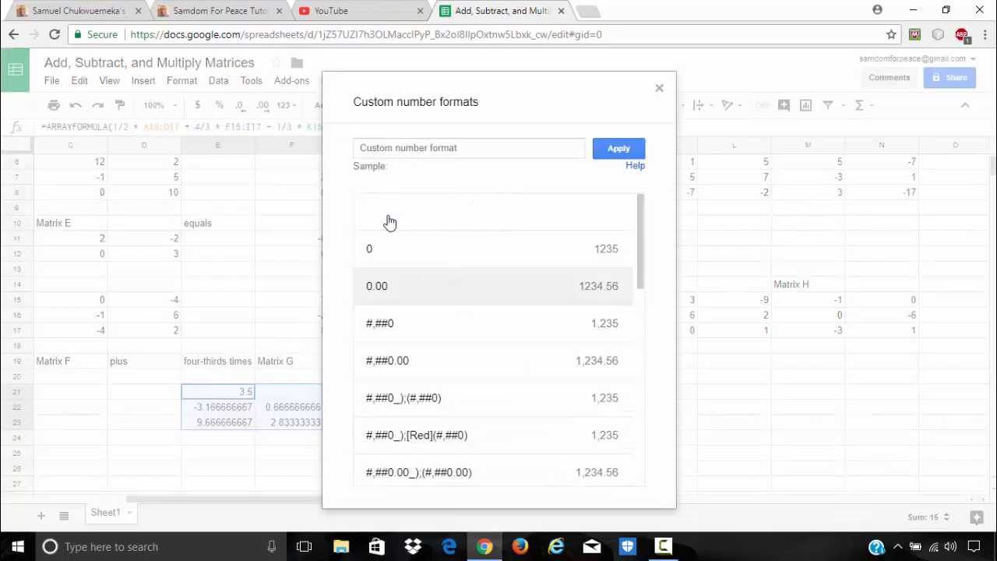
scroll(580, 339, down, 7)
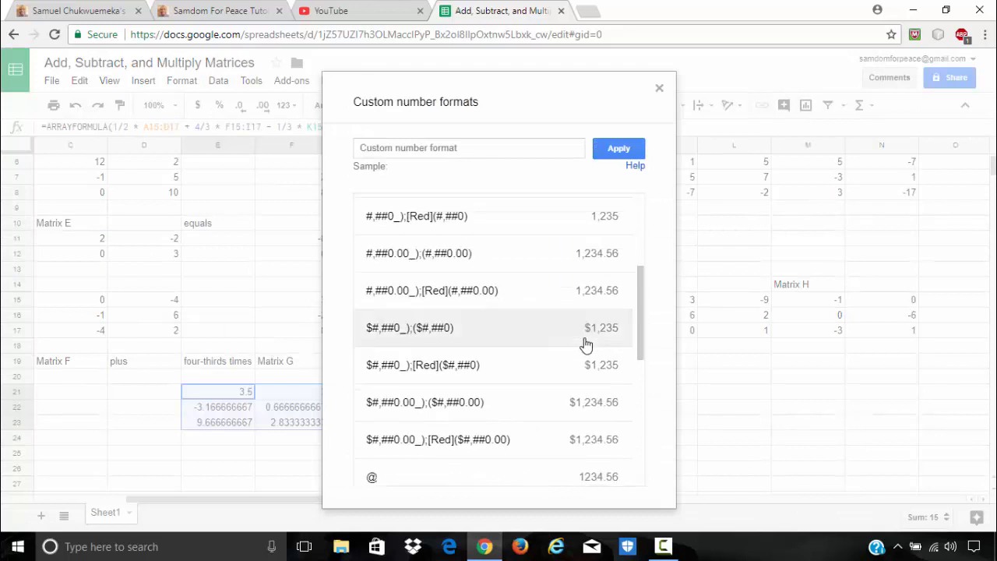
scroll(573, 327, down, 3)
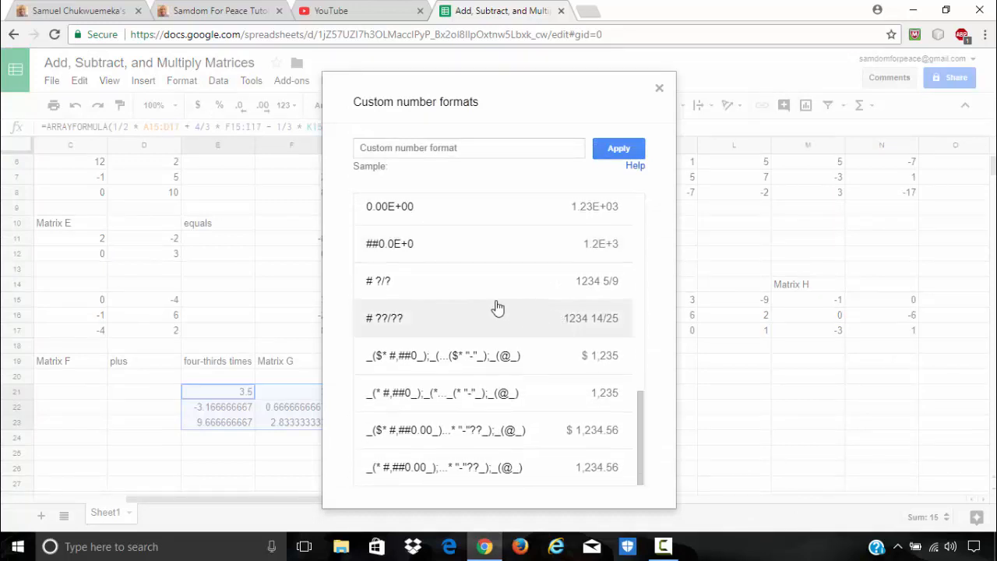
click(399, 324)
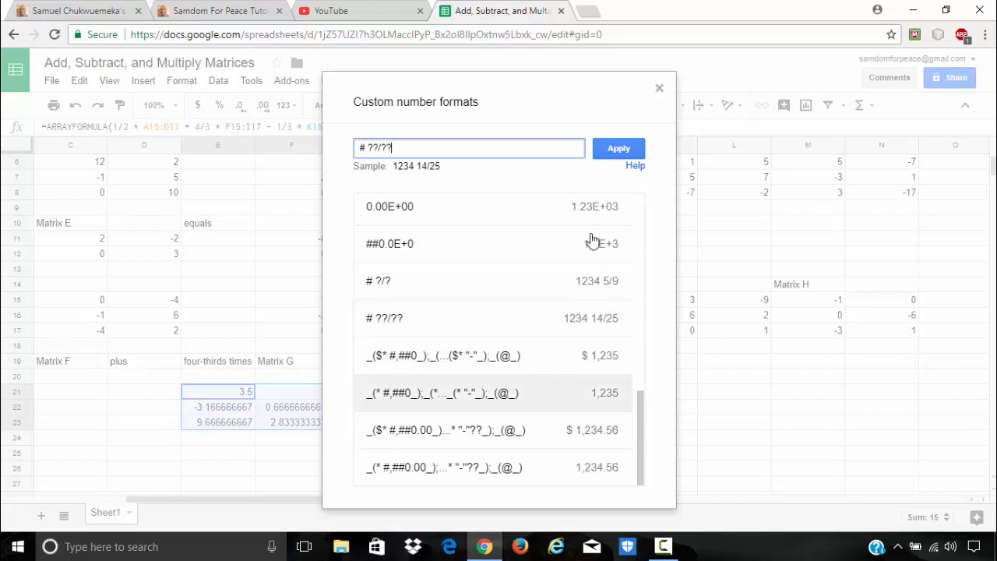
click(615, 150)
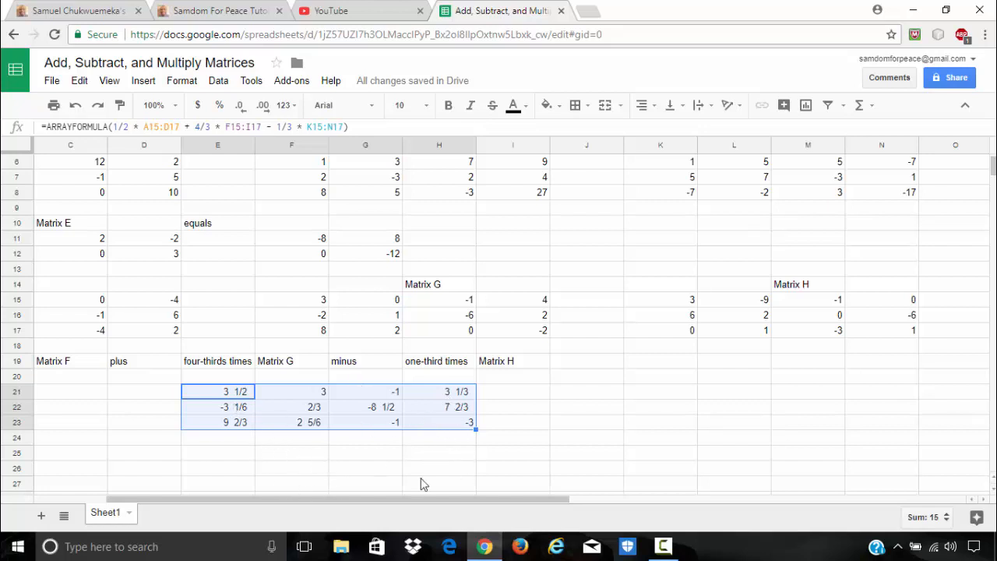
Change the custom number format of E21:H23 to ??/?? to show improper fractions.
click(182, 80)
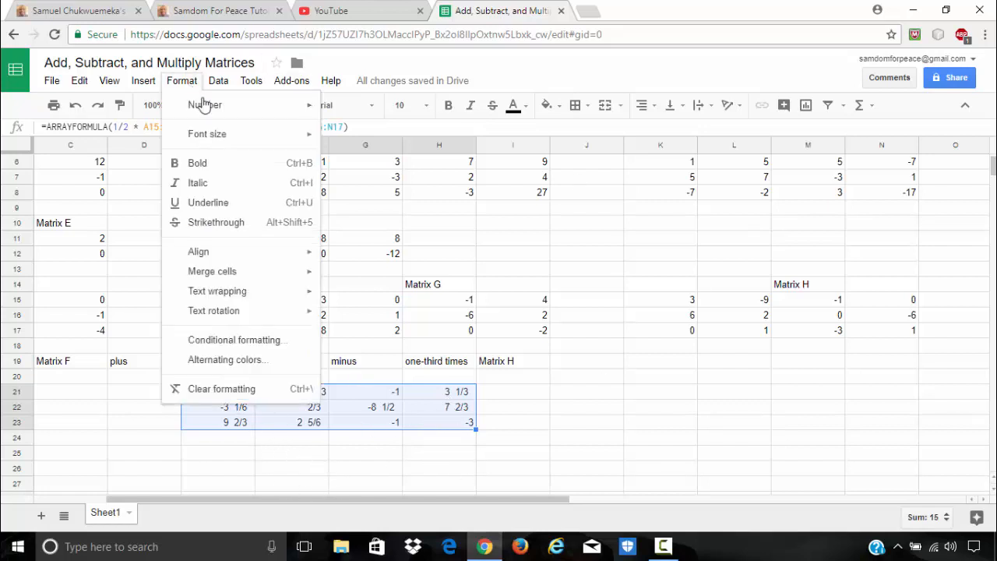
mouse_move(205, 106)
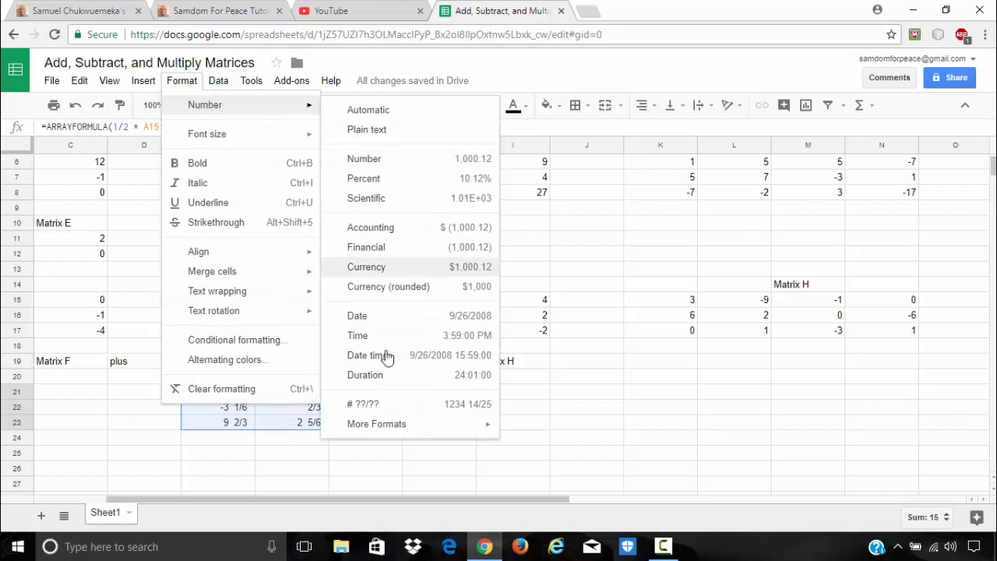
mouse_move(402, 432)
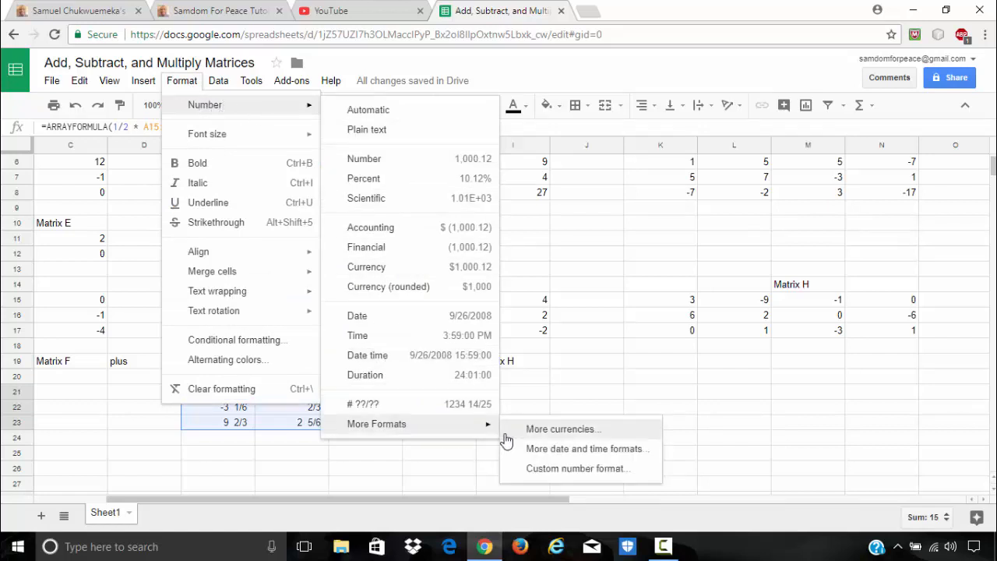
click(551, 468)
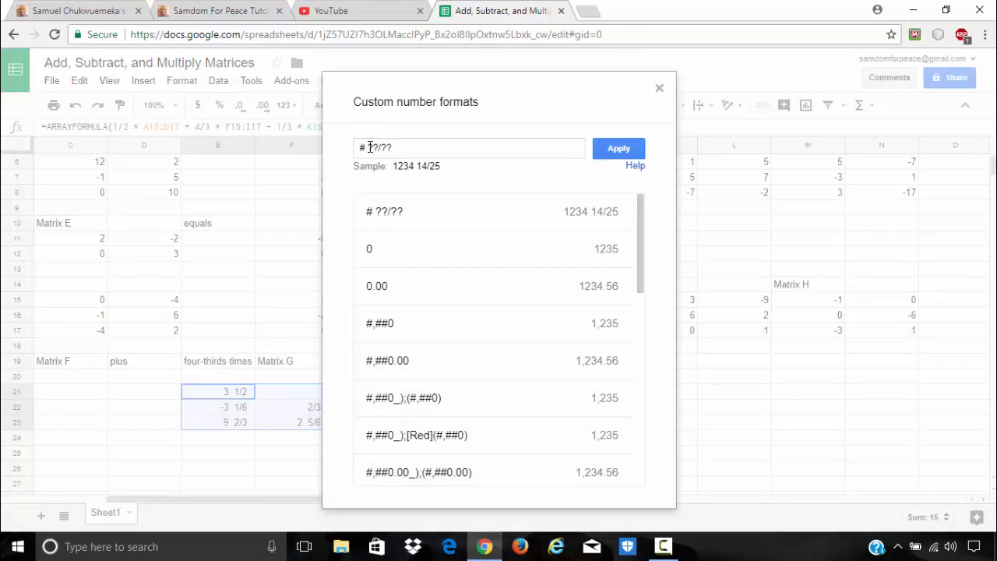
click(370, 147)
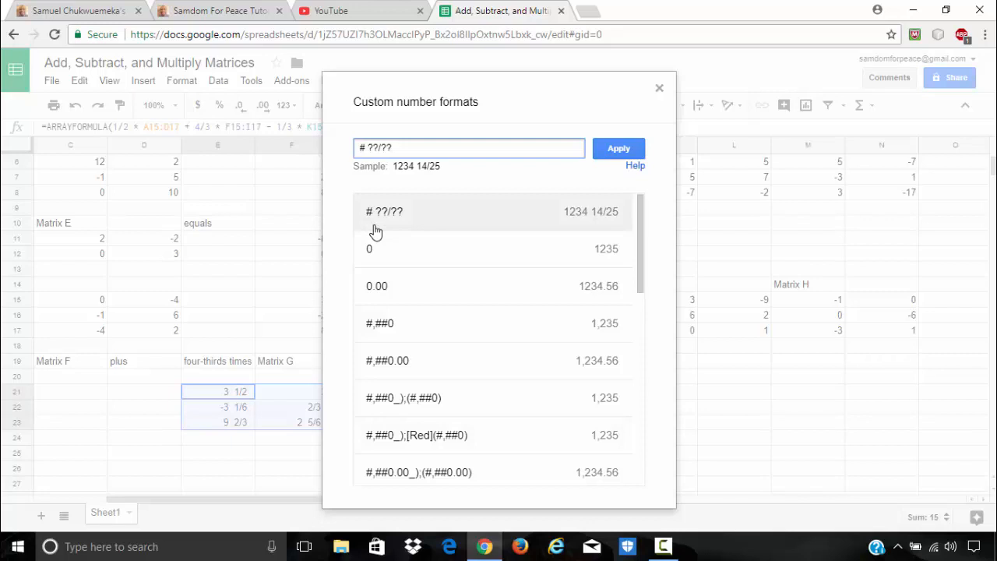
key(BackSpace)
key(BackSpace)
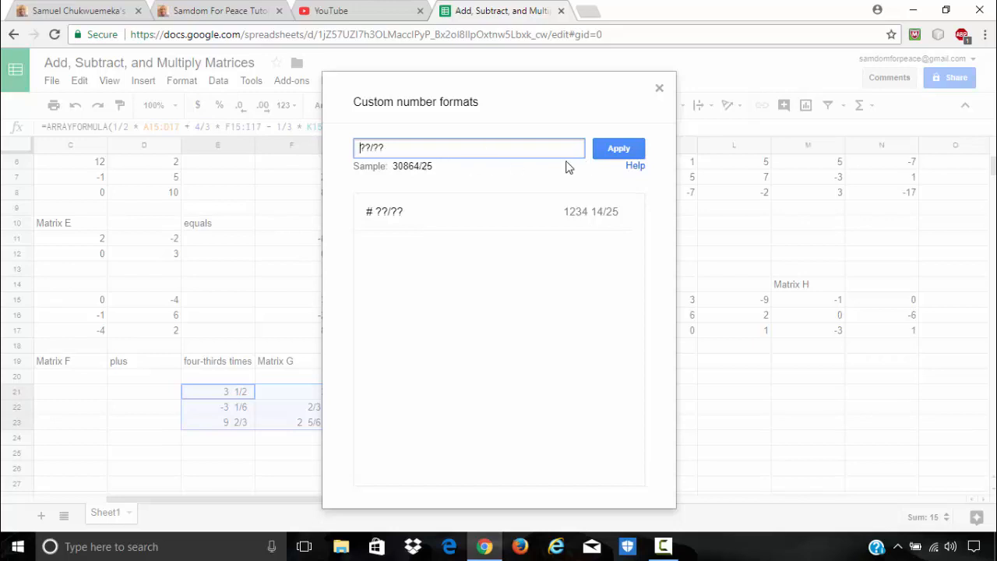
click(617, 148)
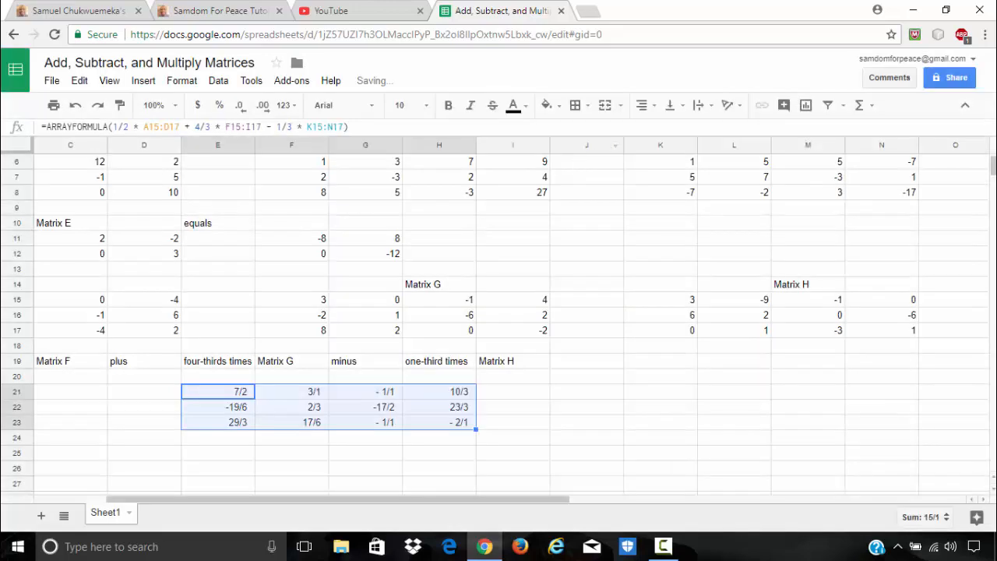
Set the number format of result cell G21 to Automatic.
click(337, 450)
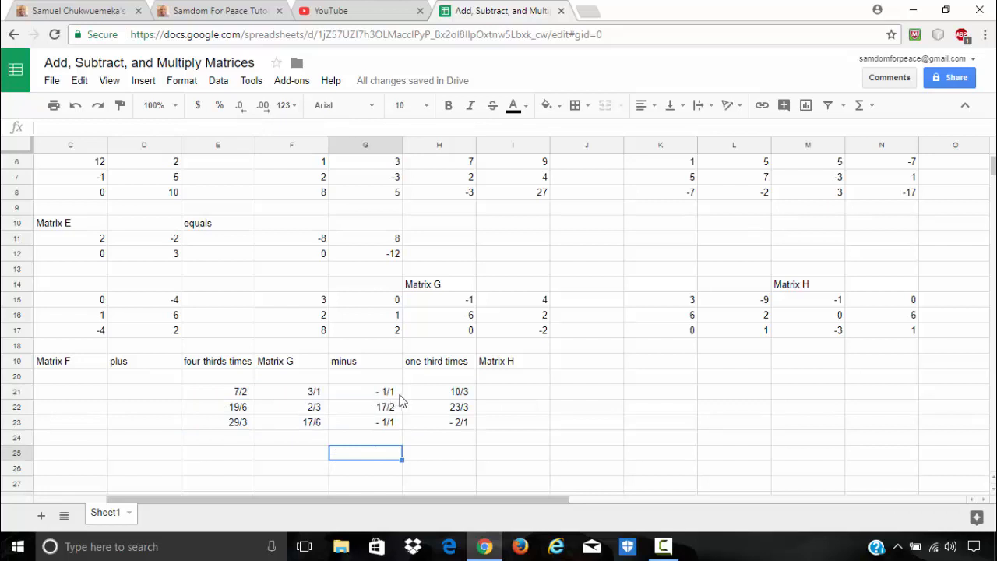
click(382, 393)
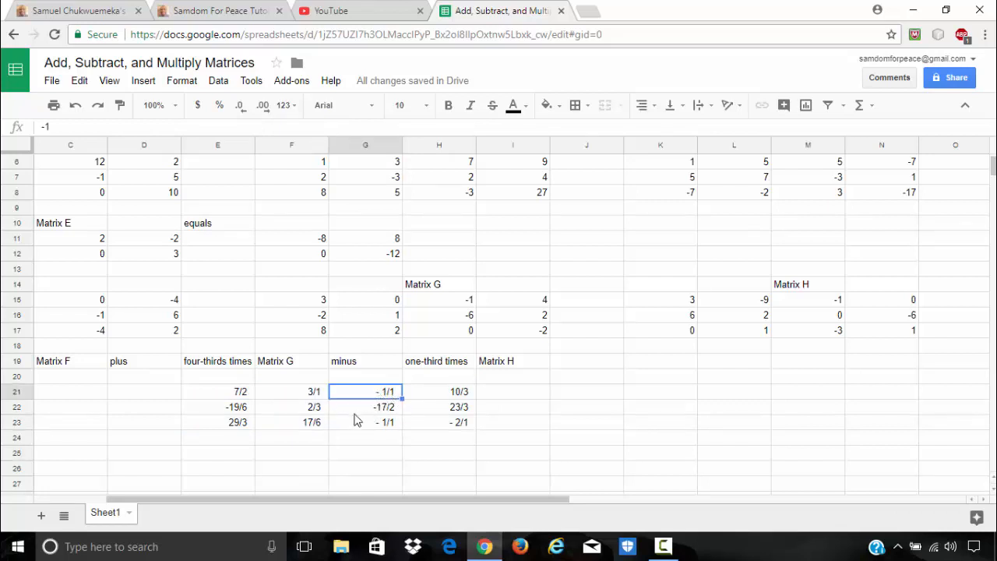
click(185, 82)
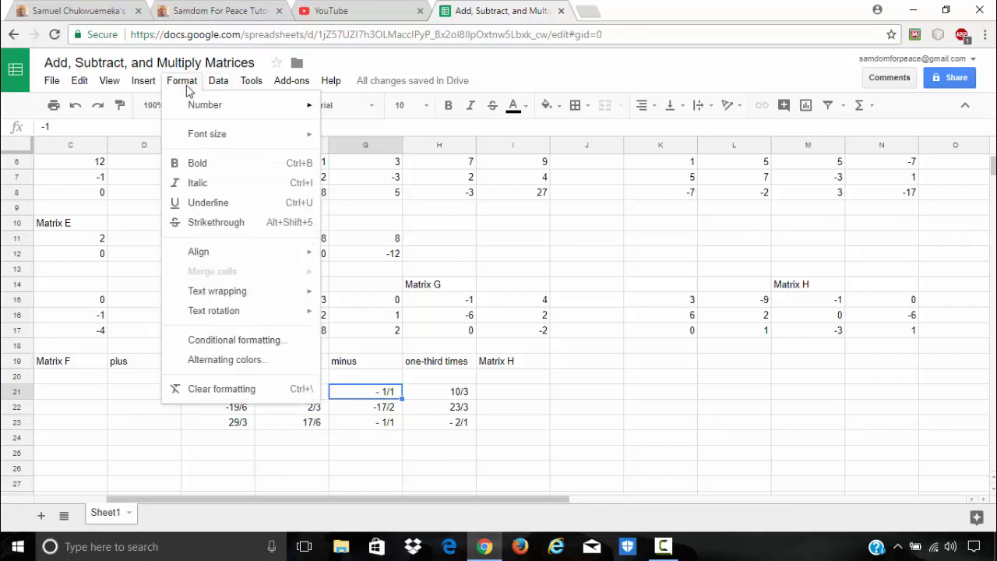
mouse_move(204, 107)
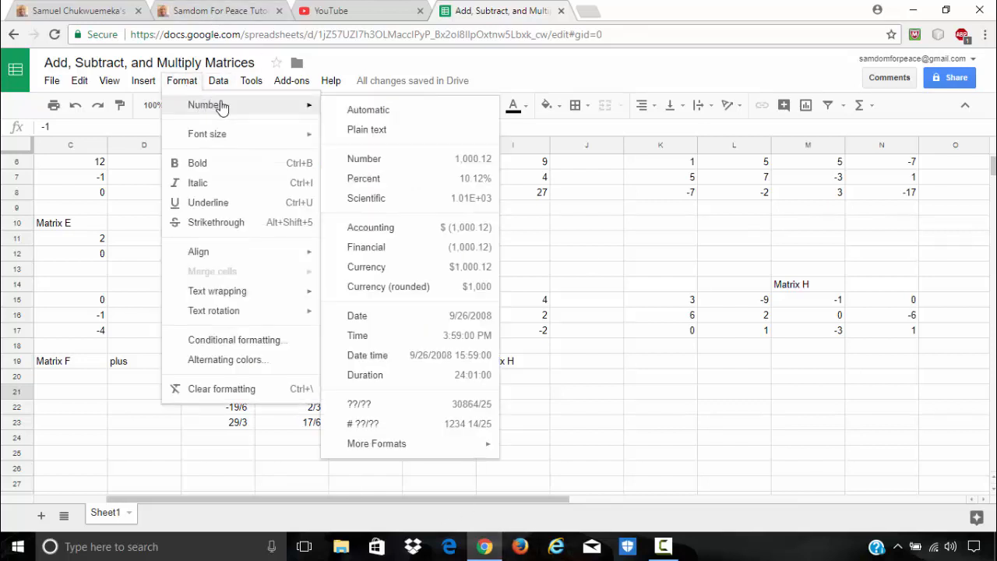
click(352, 112)
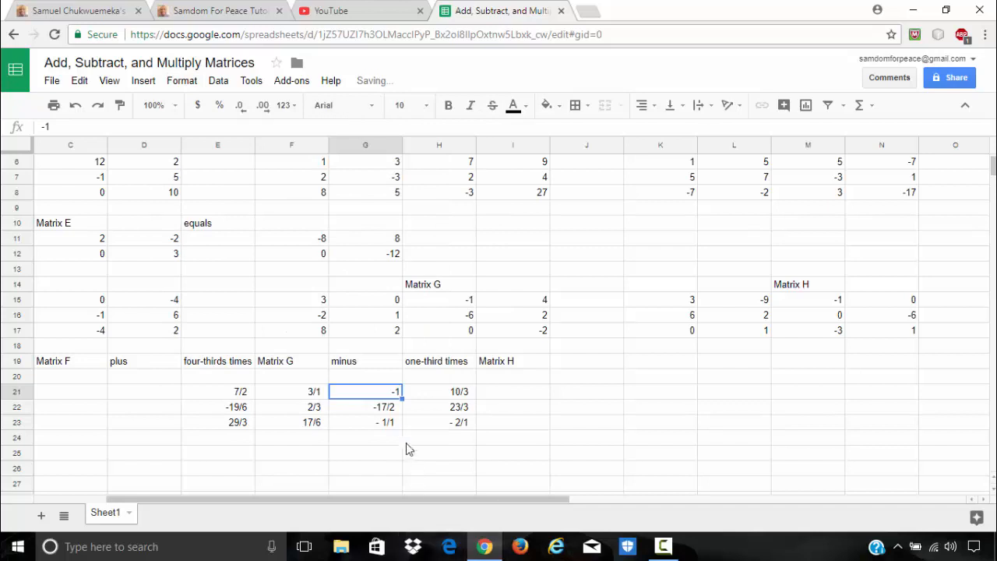
Set the number format of result cells G23 and H23 to Automatic so they show as integers.
click(388, 424)
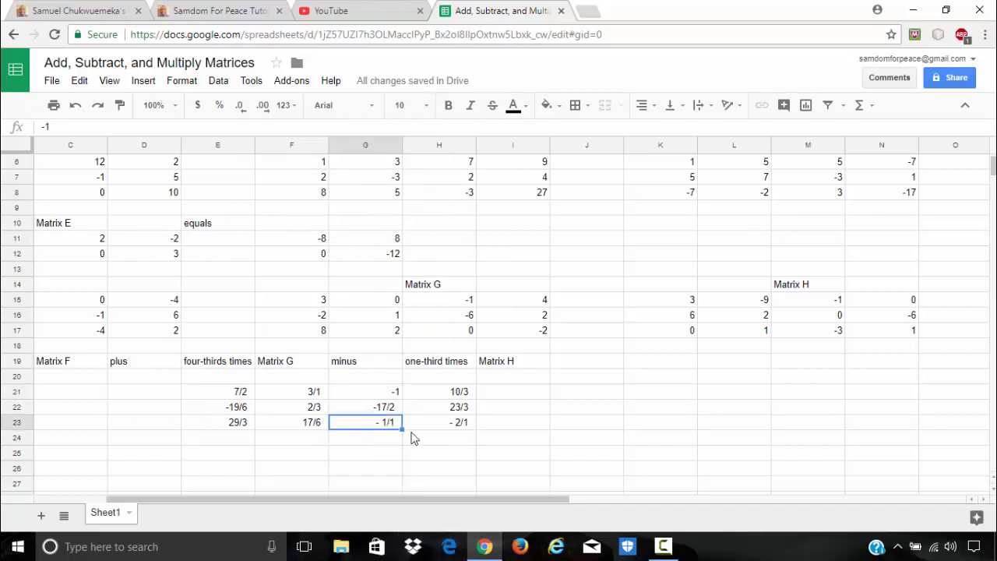
click(181, 84)
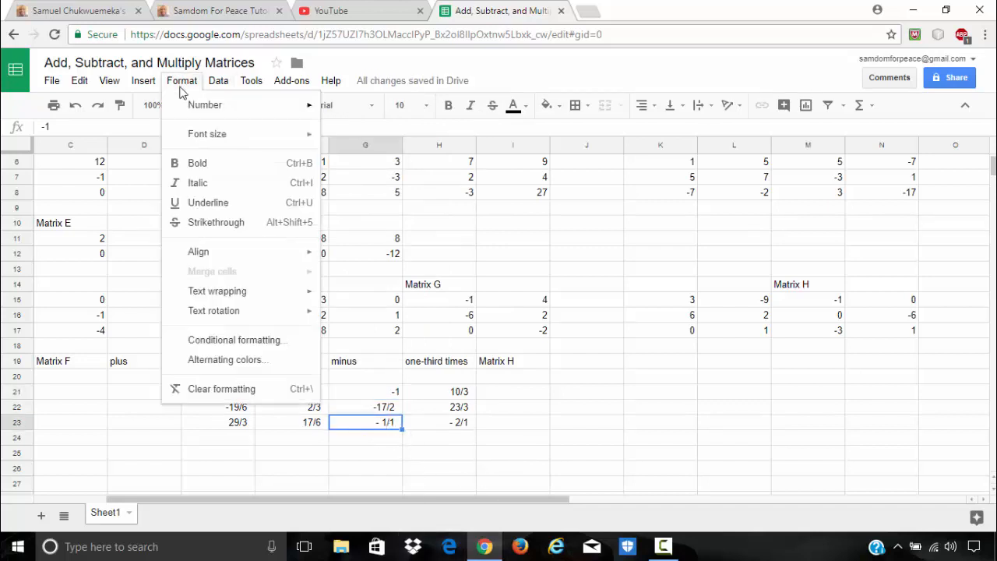
mouse_move(214, 104)
click(366, 113)
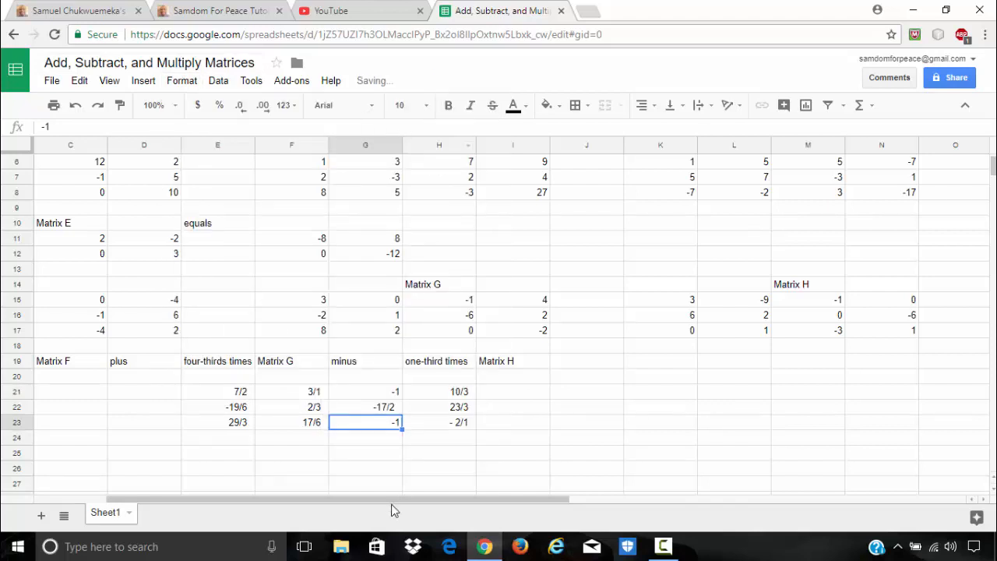
click(459, 424)
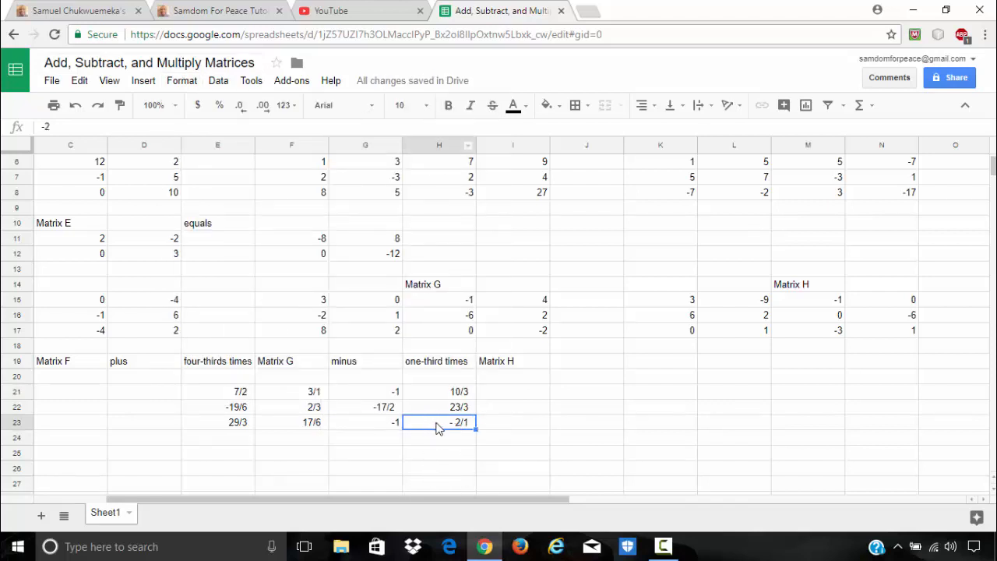
click(182, 80)
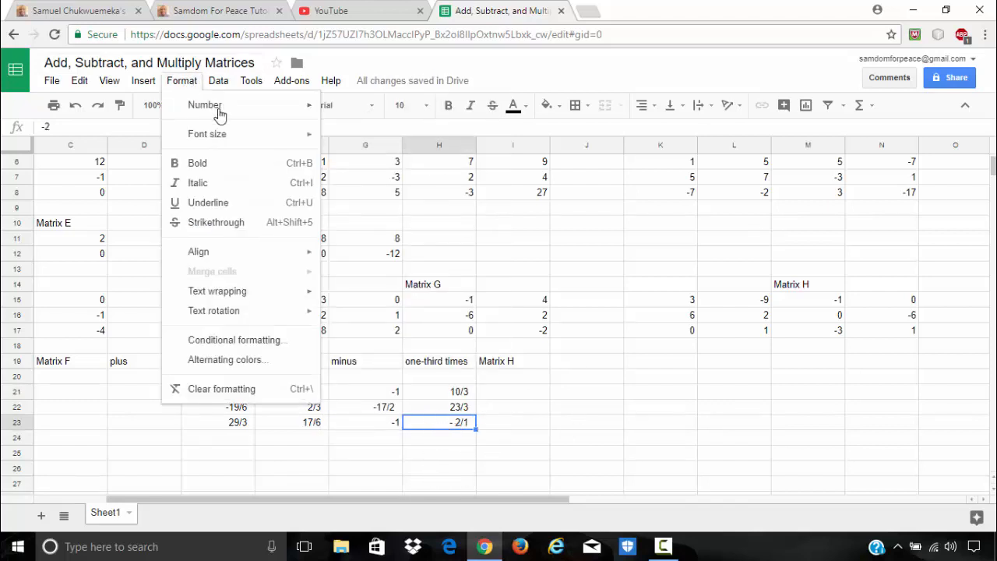
mouse_move(319, 117)
click(366, 113)
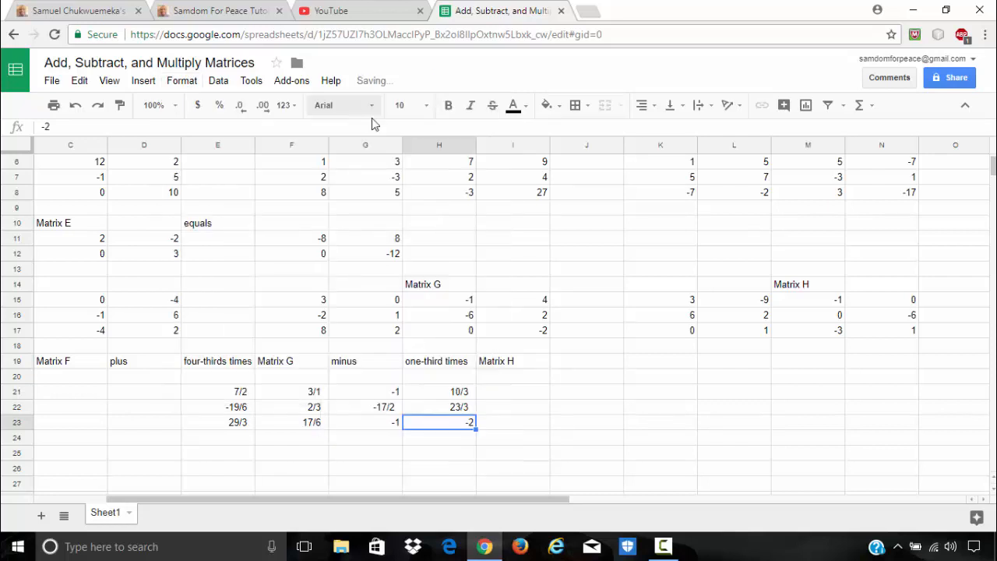
click(574, 408)
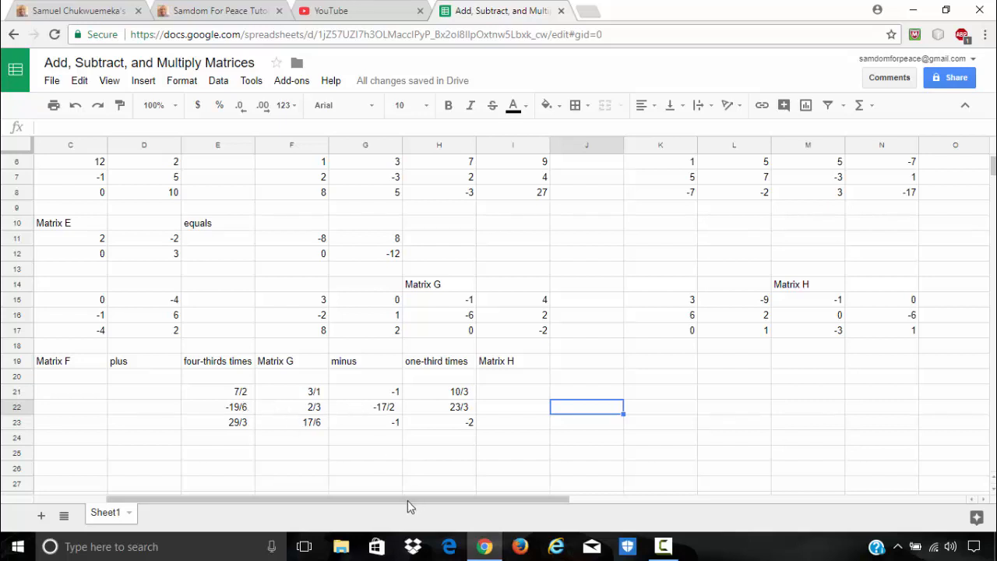
drag(407, 502, 253, 506)
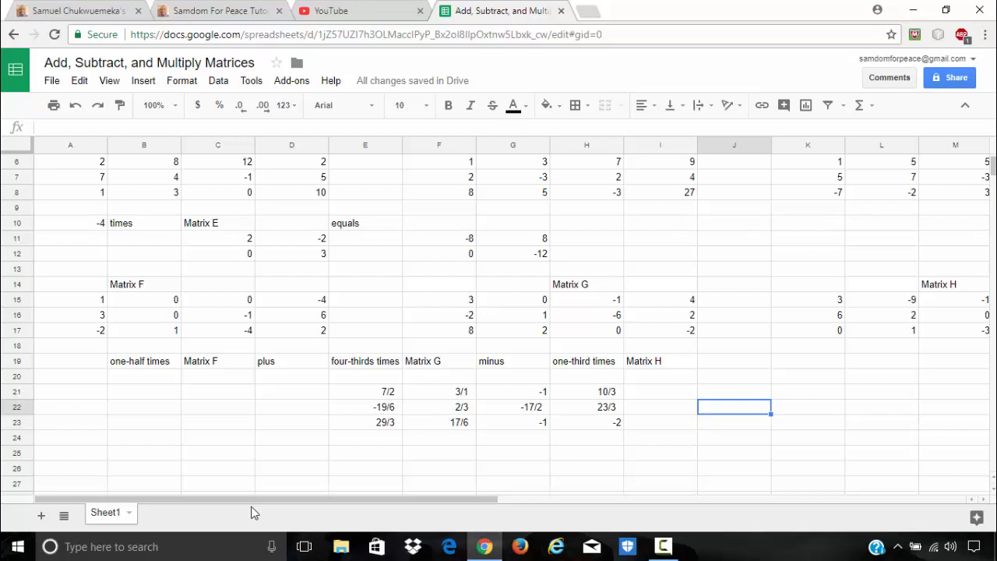
scroll(437, 262, up, 2)
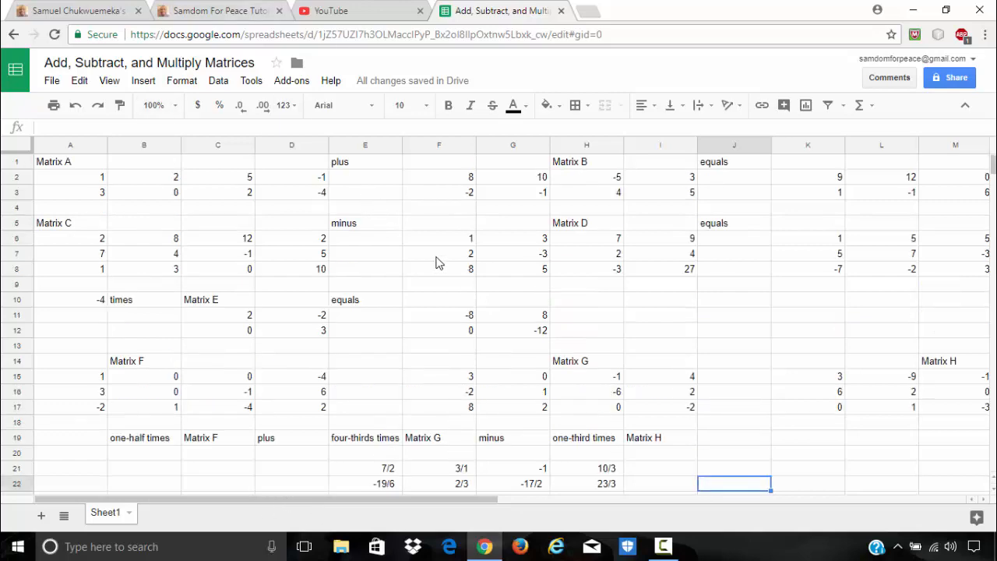
scroll(447, 283, down, 8)
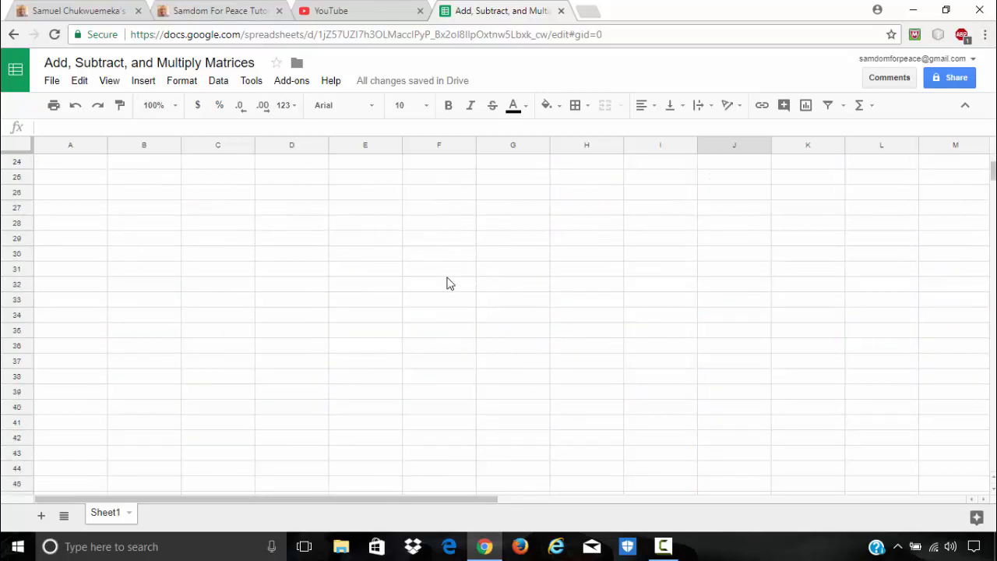
scroll(448, 283, up, 1)
scroll(447, 284, up, 7)
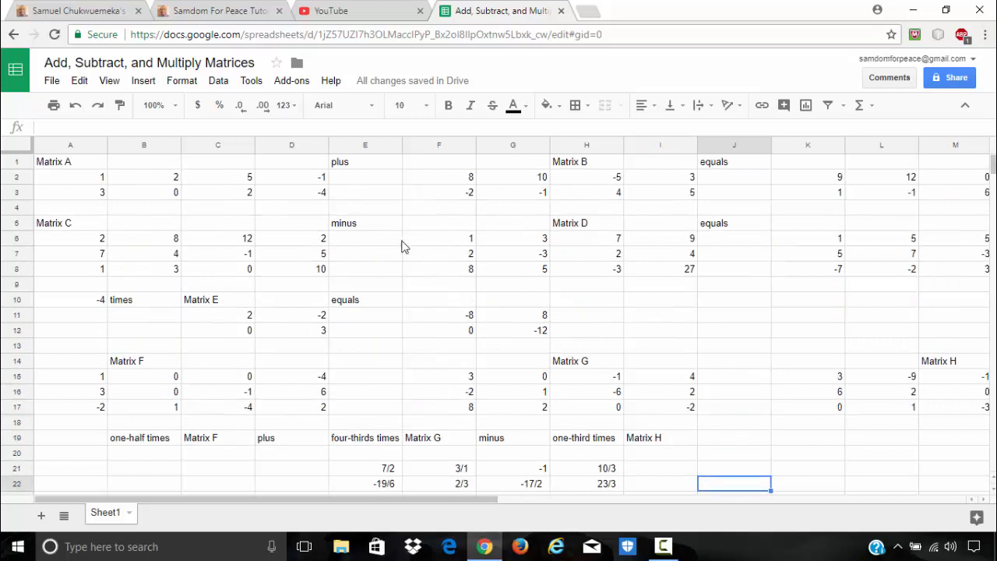
scroll(604, 347, down, 2)
scroll(580, 331, up, 2)
Fill Matrix A's cells A2:D3 with yellow and Matrix B's cells F2:I3 with cyan.
drag(84, 176, 304, 196)
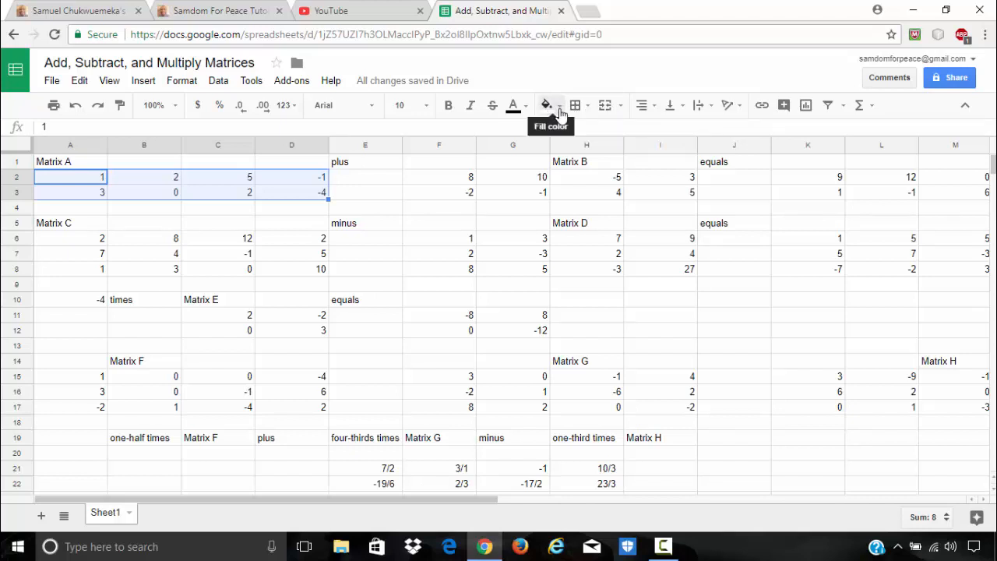
click(560, 109)
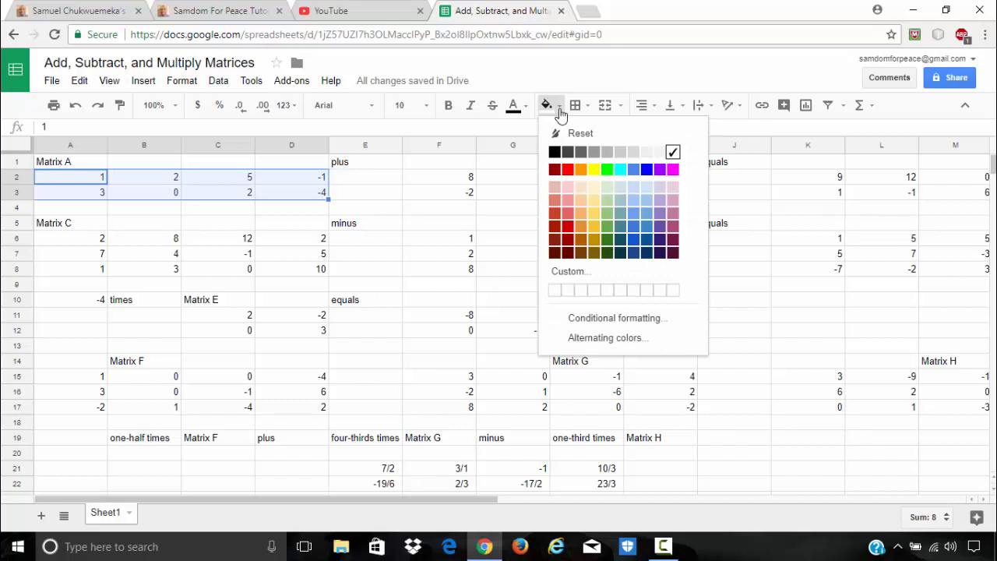
click(593, 170)
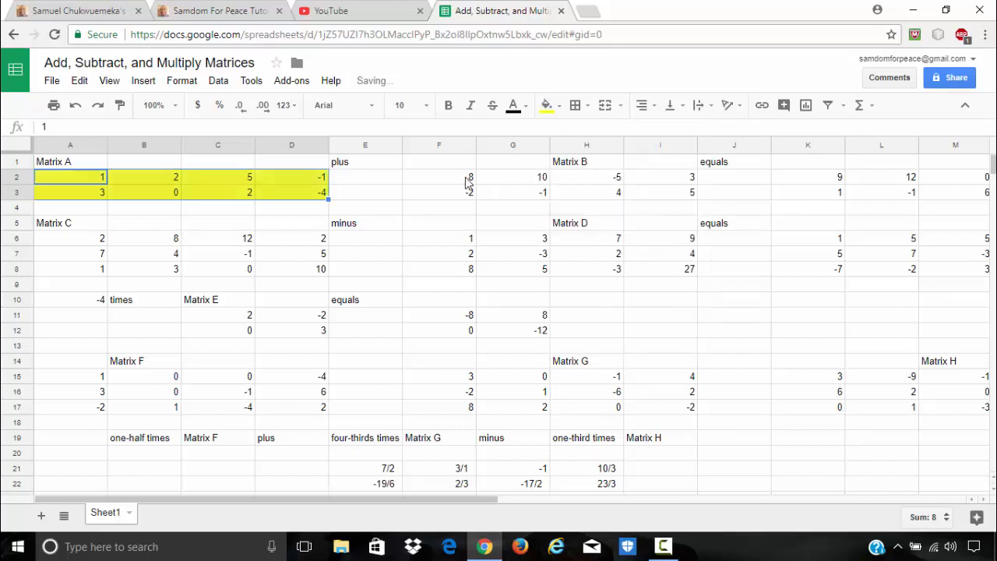
drag(468, 182, 682, 195)
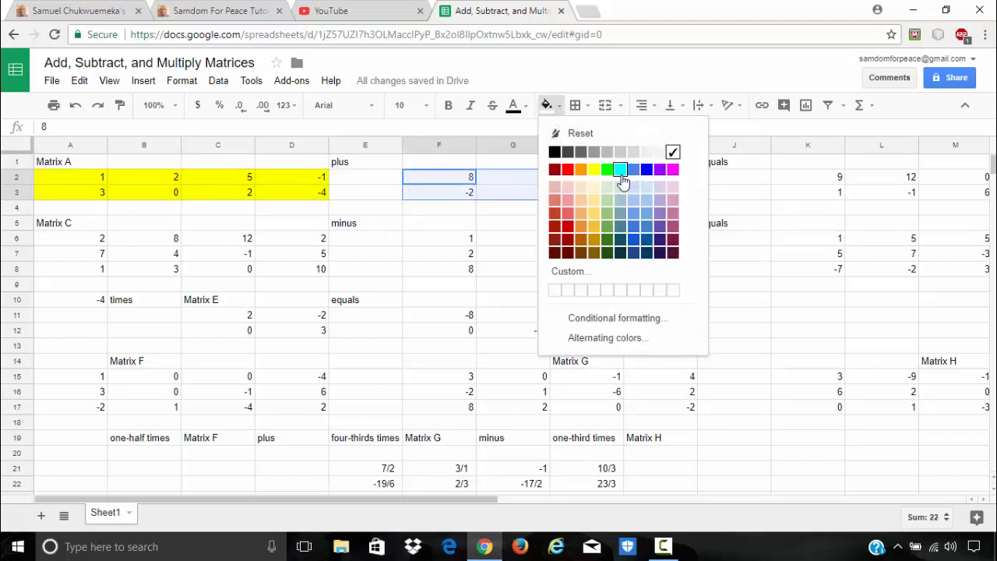
click(620, 169)
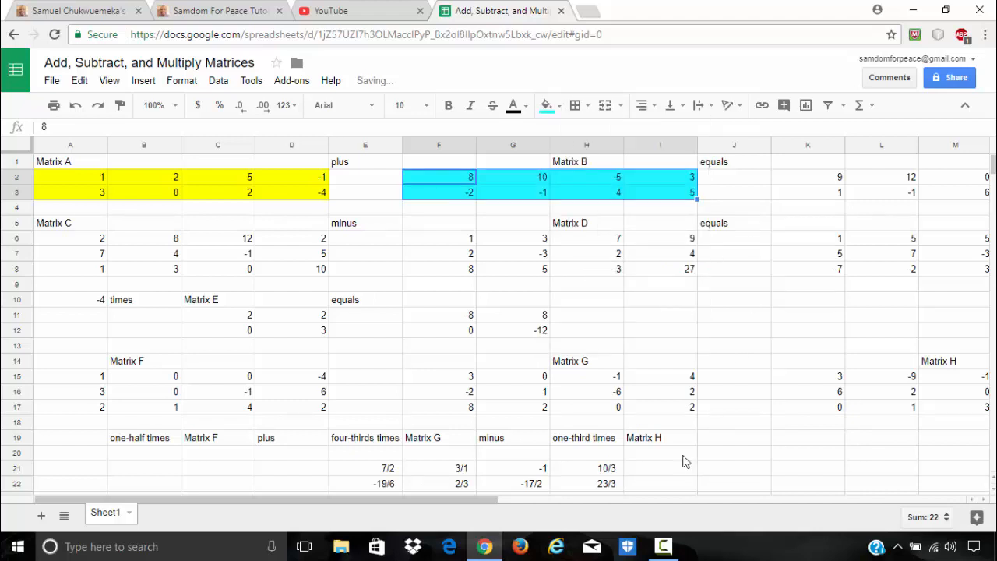
Fill the result cells K2:N3 of Matrix A plus Matrix B with green.
drag(474, 498, 577, 500)
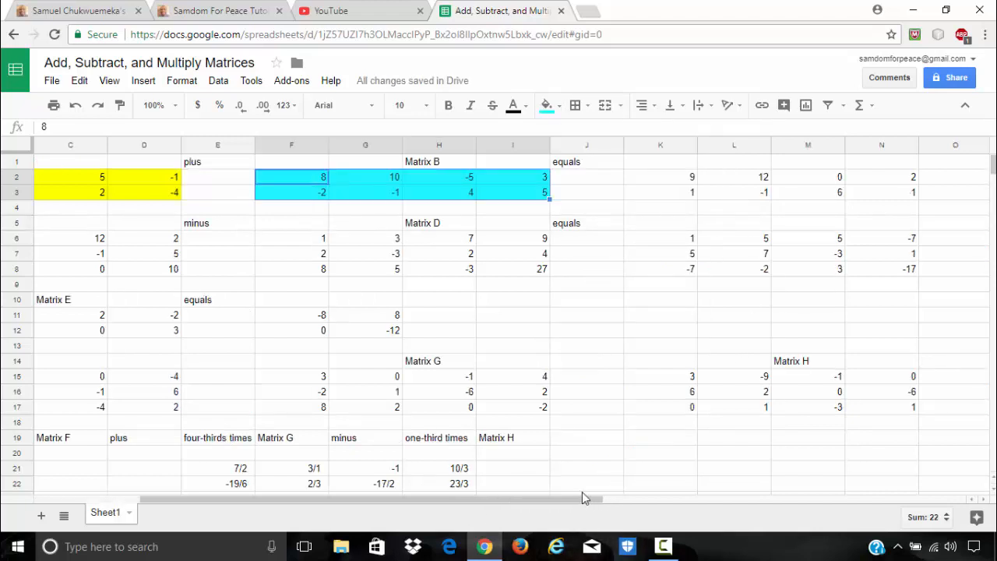
drag(677, 178, 890, 197)
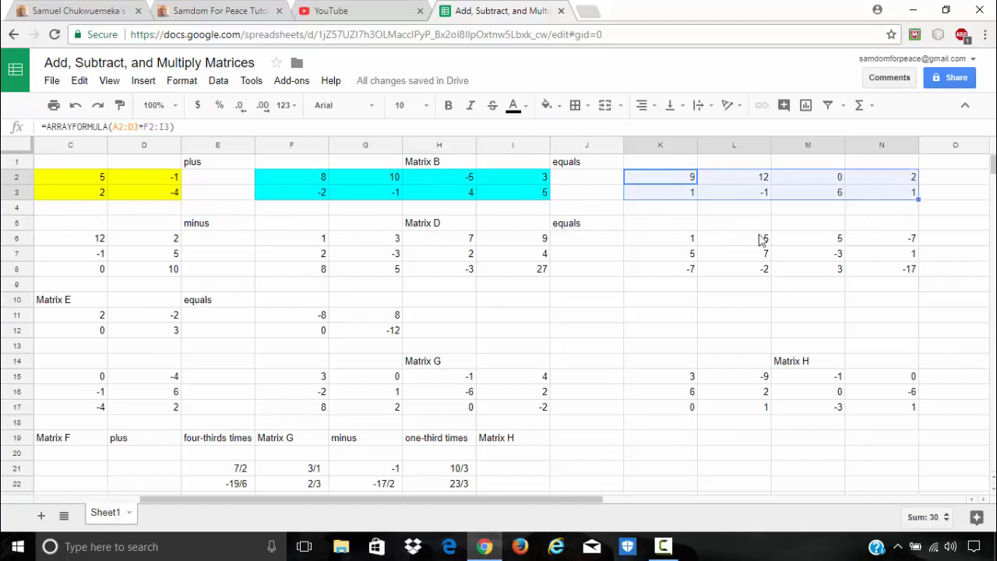
click(548, 105)
click(607, 169)
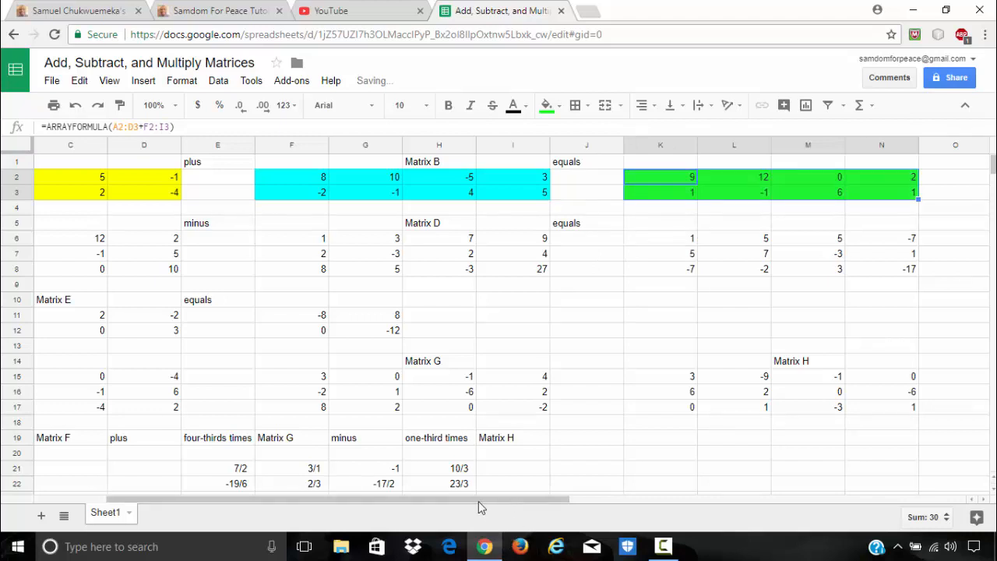
drag(478, 501, 428, 502)
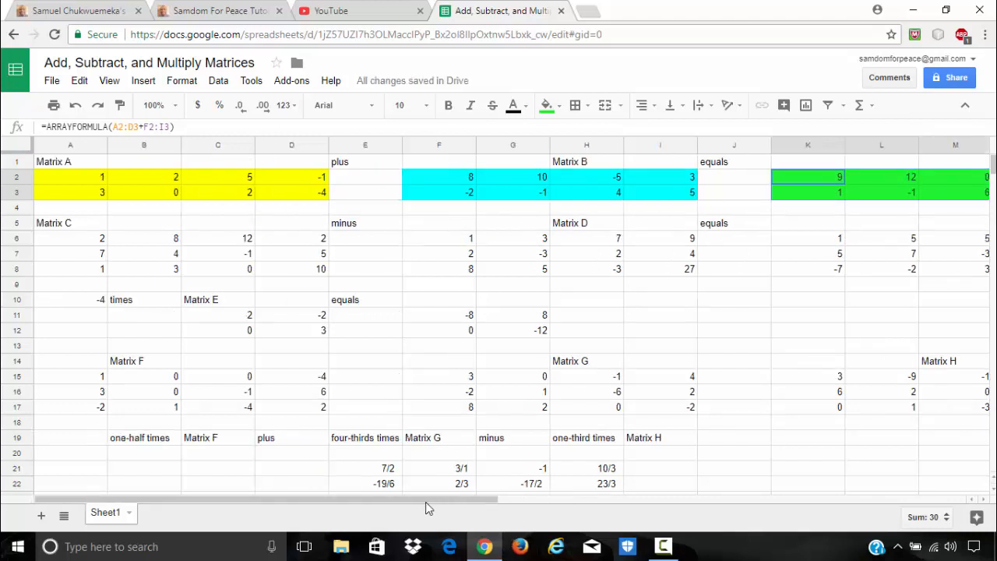
Change the Matrix B entry in cell G2 to 5 to test the addition formula.
click(540, 183)
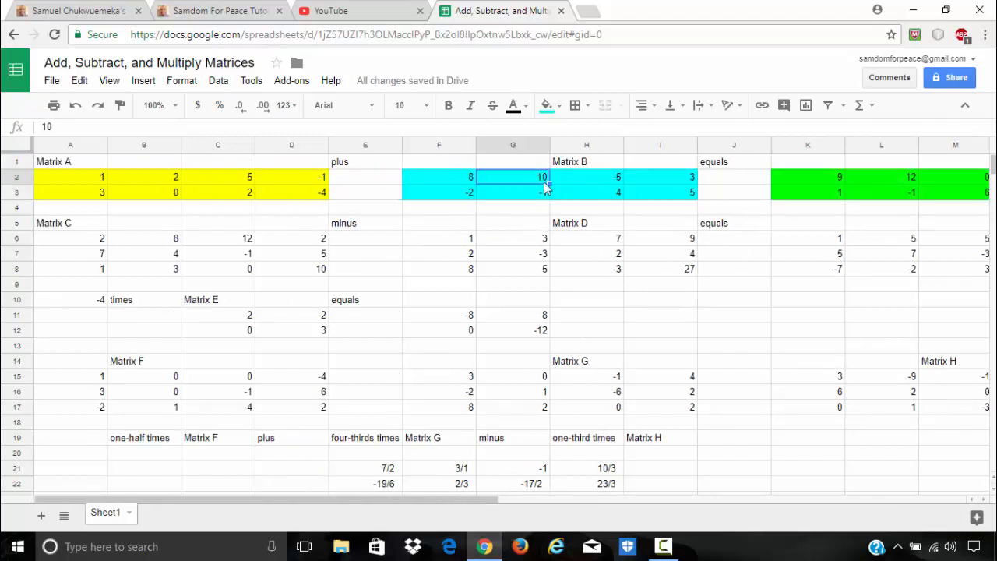
text(5)
key(Return)
key(Down)
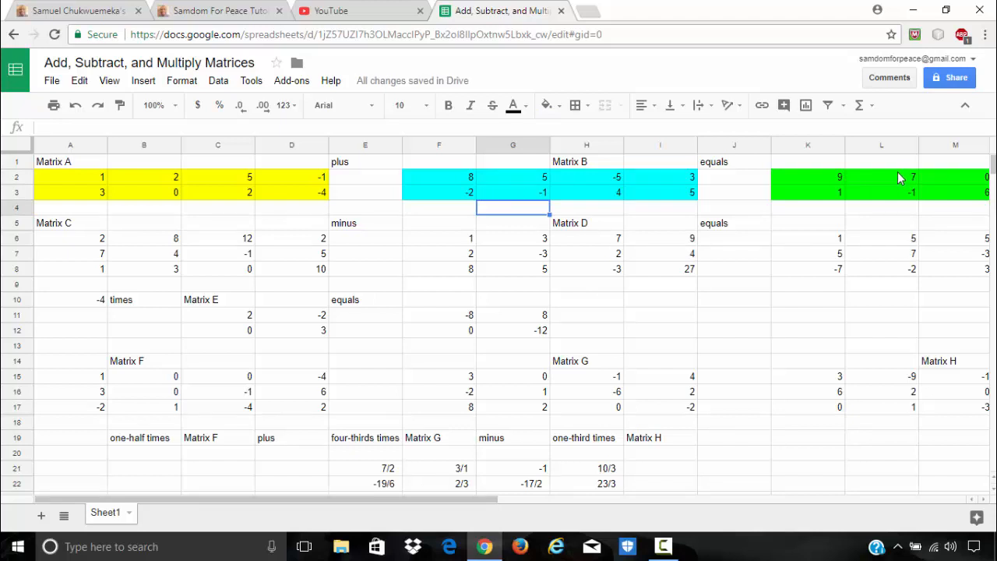
Change the Matrix B entry in cell G2 to -8 for a second test of the sum.
click(545, 180)
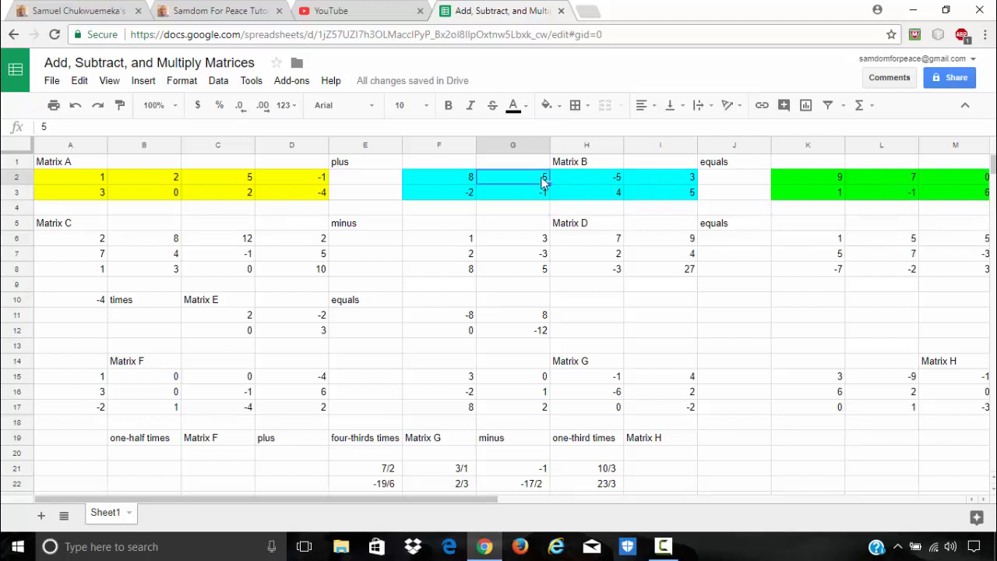
text(-)
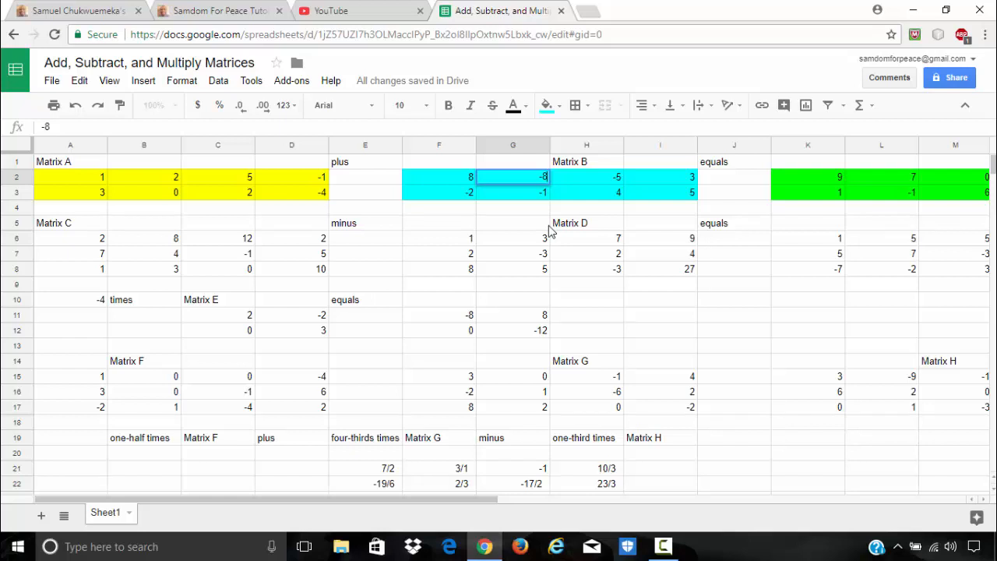
text(8)
key(Return)
key(Return)
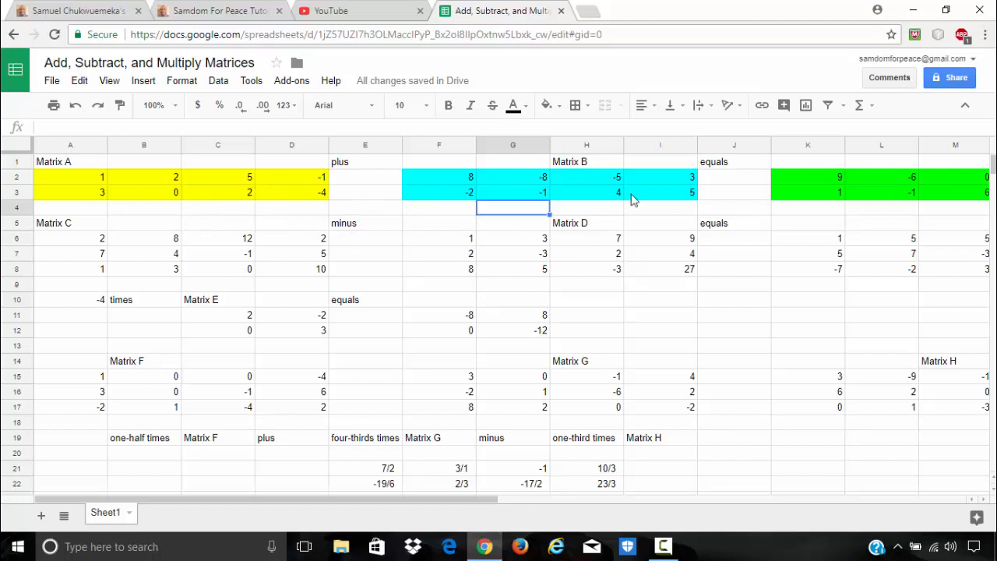
Set the Matrix B entry in cell G2 back to 10.
click(534, 179)
text(10)
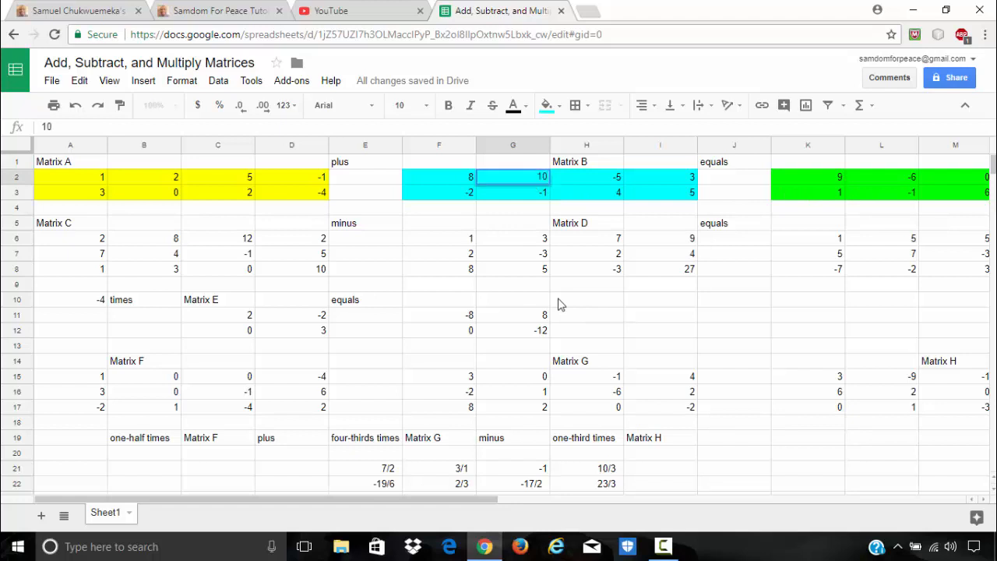
key(Return)
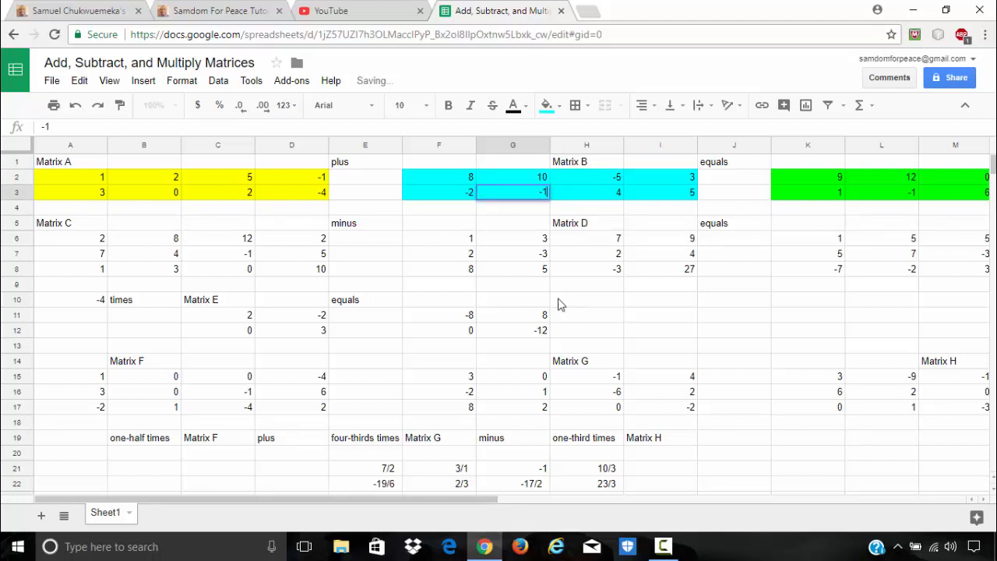
key(Return)
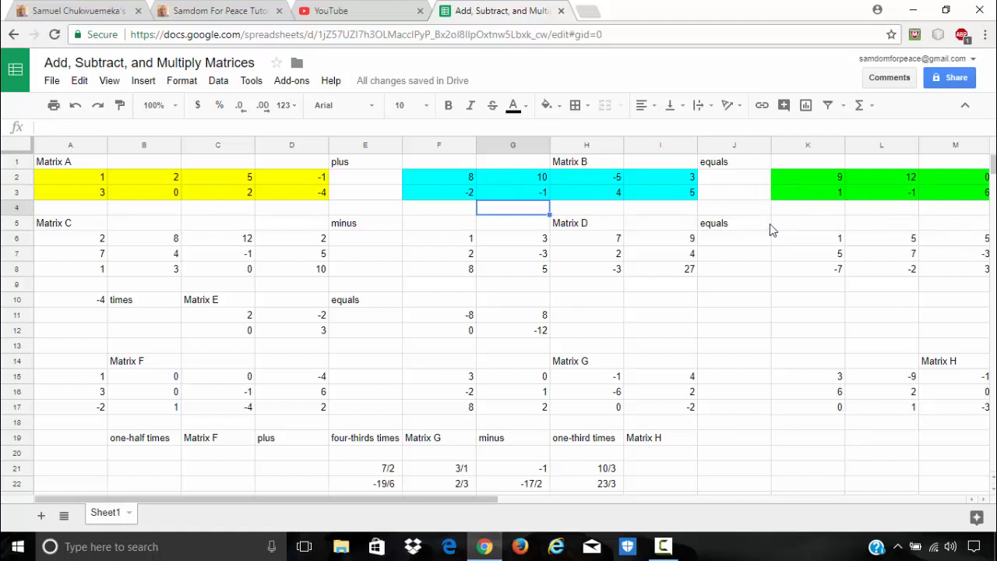
Fill Matrix C's cells A6:D8 with yellow.
click(542, 269)
drag(59, 243, 290, 285)
click(288, 272)
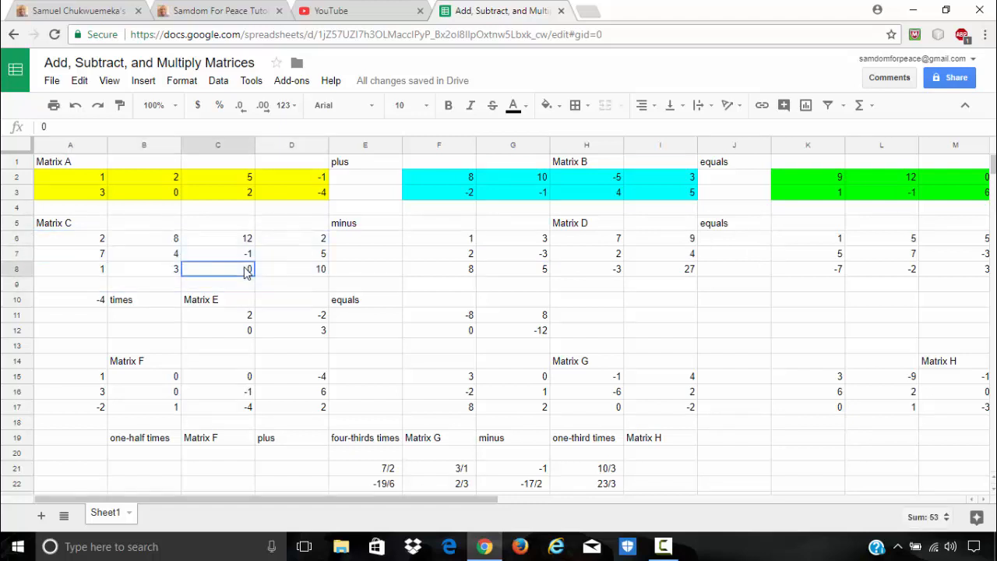
click(83, 243)
drag(83, 243, 304, 275)
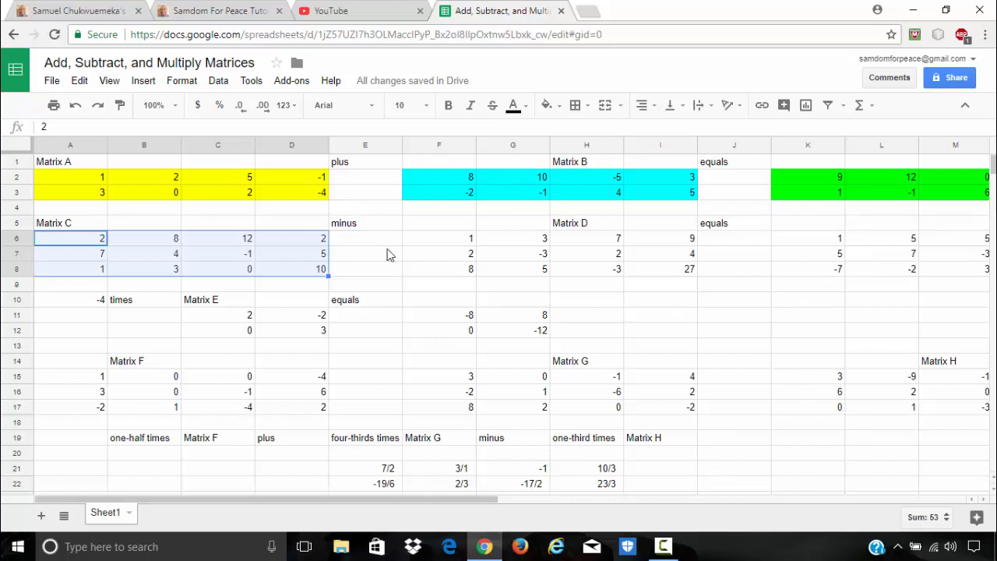
click(559, 106)
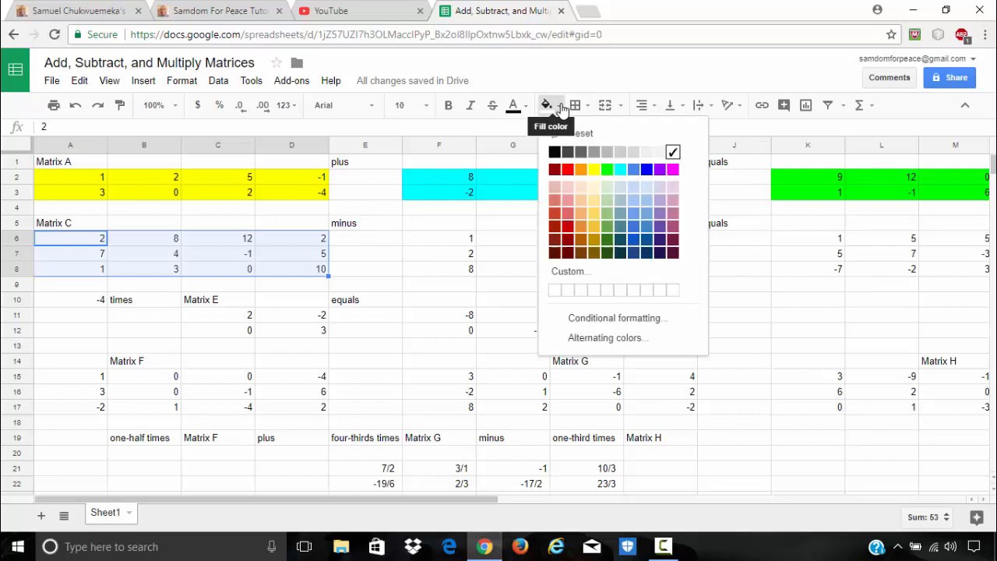
click(593, 169)
Fill Matrix D's cells F6:I8 with cyan.
drag(446, 244, 663, 279)
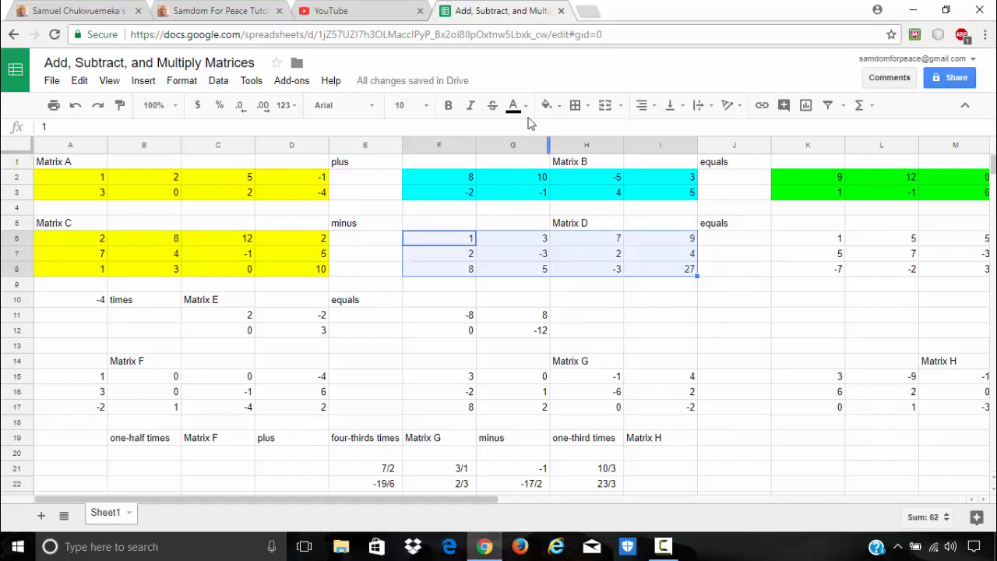
click(559, 107)
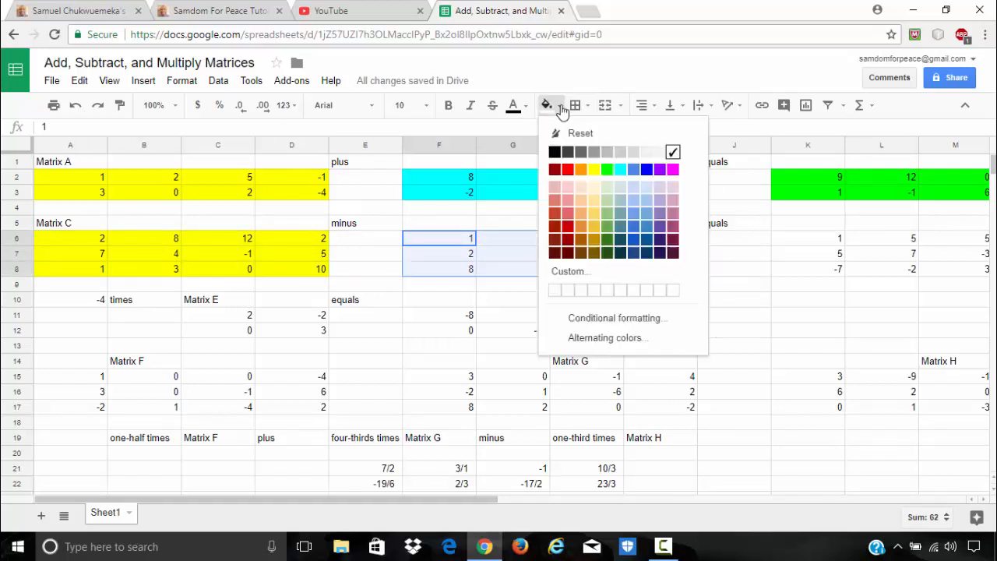
click(620, 169)
Fill the result cells K6:N8 of Matrix C minus Matrix D with green.
drag(806, 246, 764, 274)
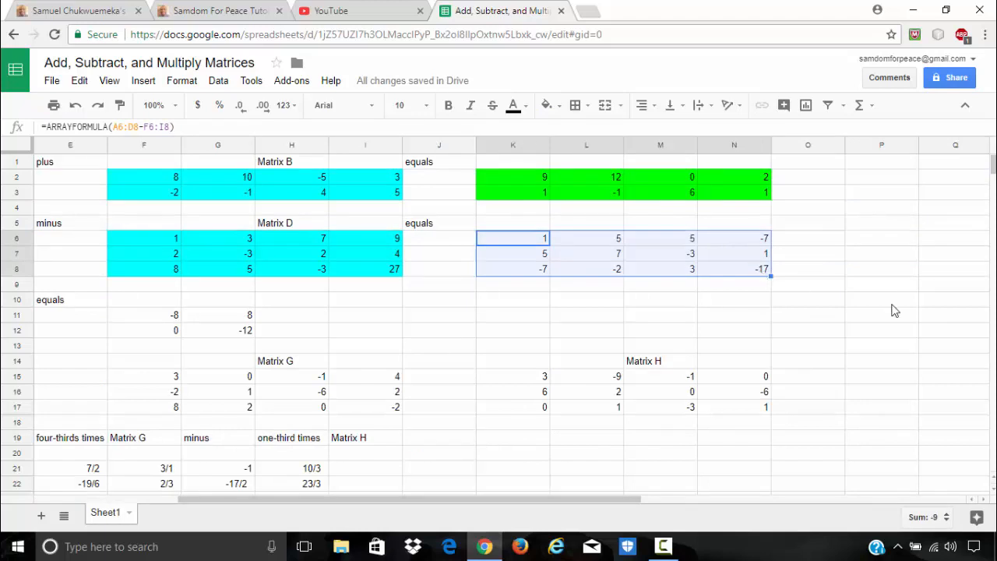
click(549, 105)
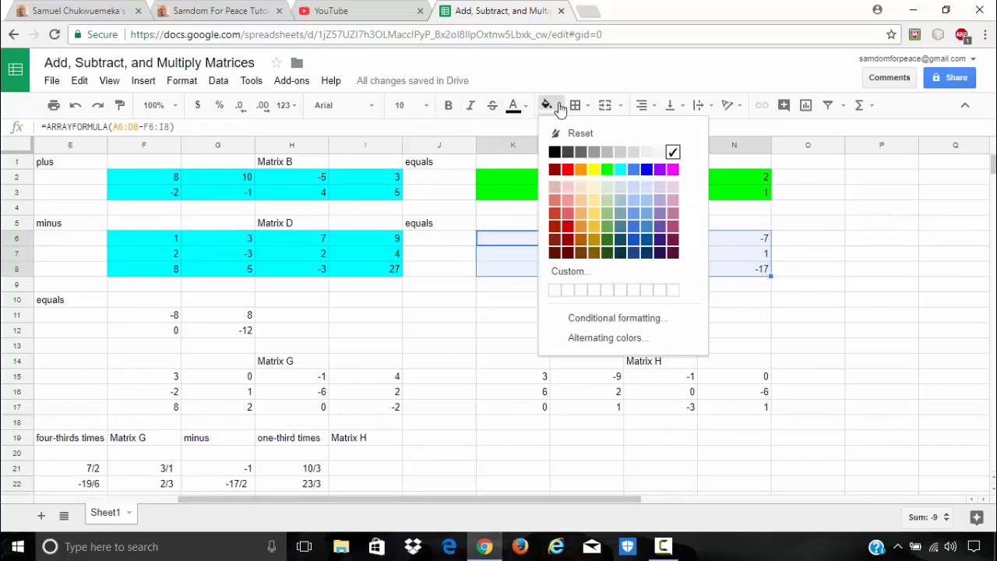
click(608, 171)
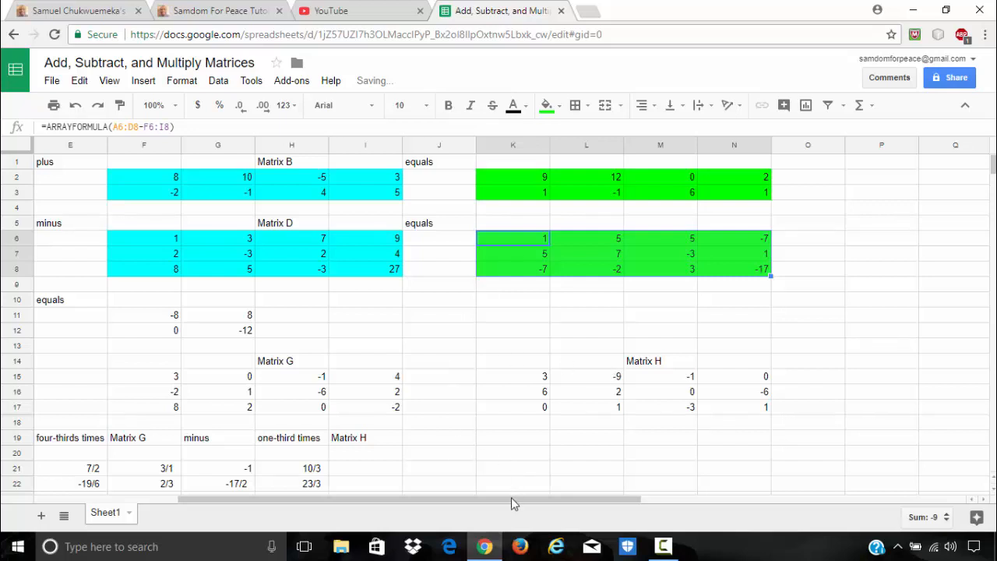
drag(511, 502, 371, 528)
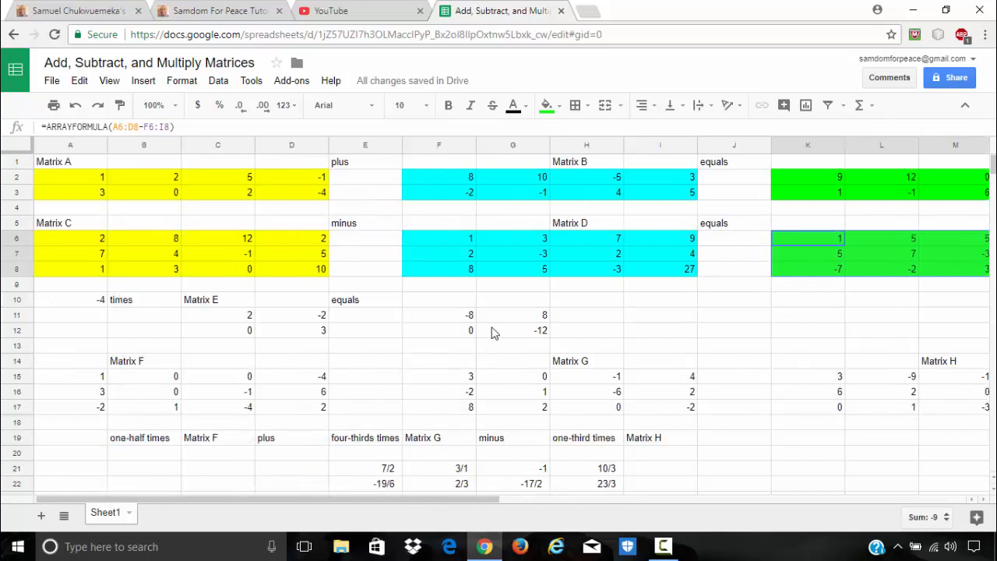
Fill the scalar product result of Matrix E in cells F11:G12 with green.
drag(467, 321, 540, 339)
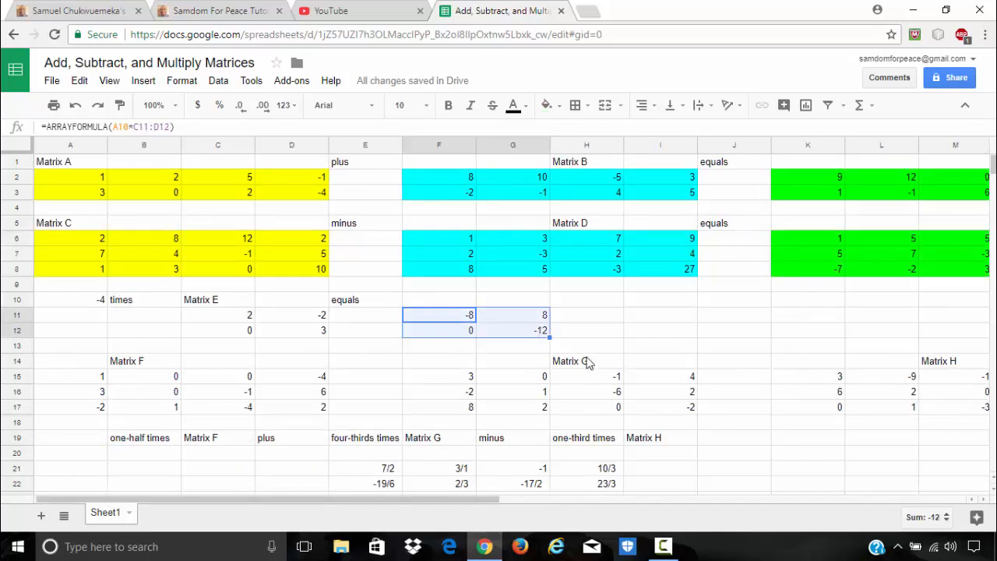
click(548, 105)
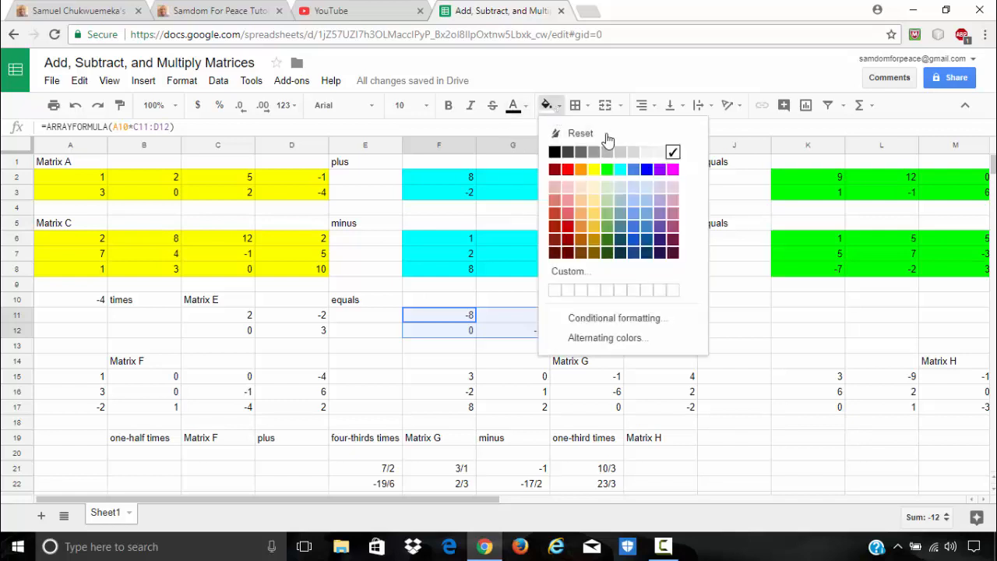
click(607, 169)
click(598, 362)
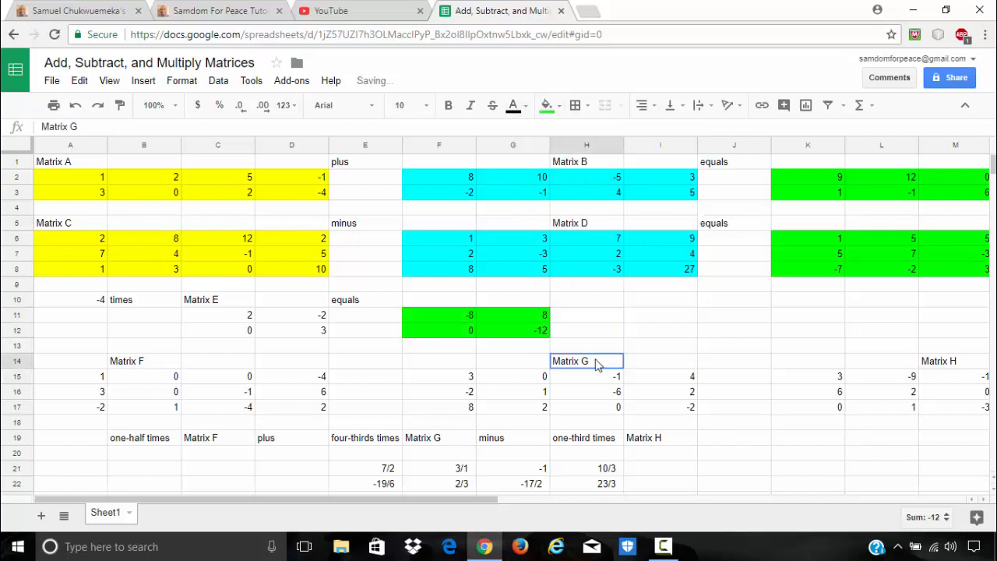
Fill the result cells E21:H23 of the combination of Matrices F, G and H with green.
scroll(666, 343, down, 2)
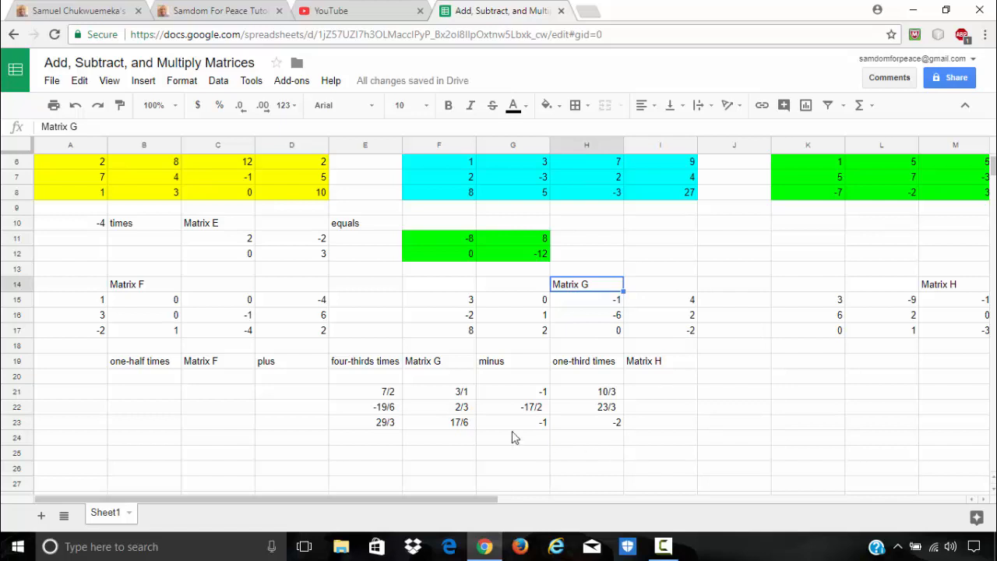
drag(355, 393, 605, 426)
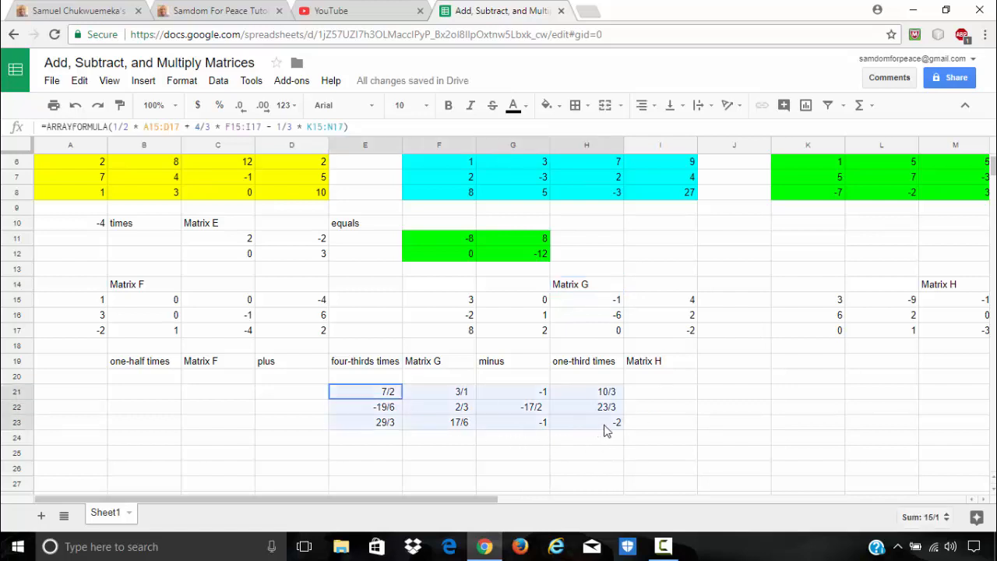
click(547, 106)
click(607, 169)
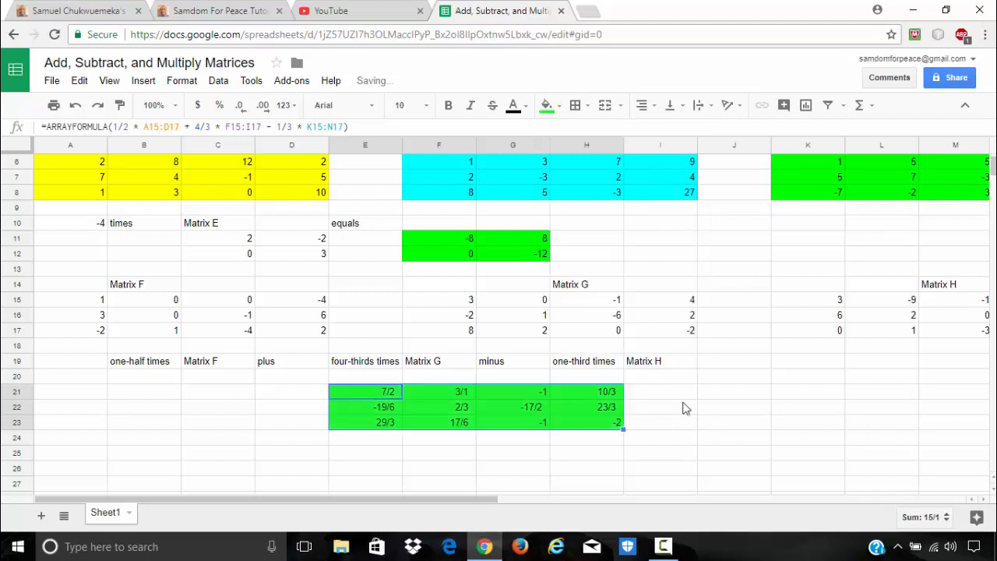
click(670, 391)
Fill the scalar multiplier in cell A10 with yellow.
drag(98, 304, 308, 328)
click(87, 226)
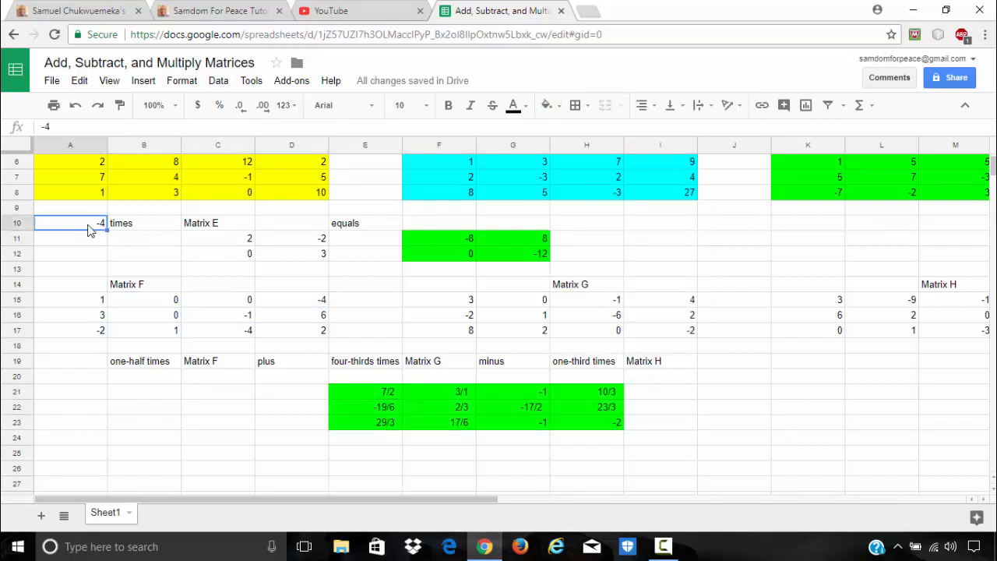
click(548, 105)
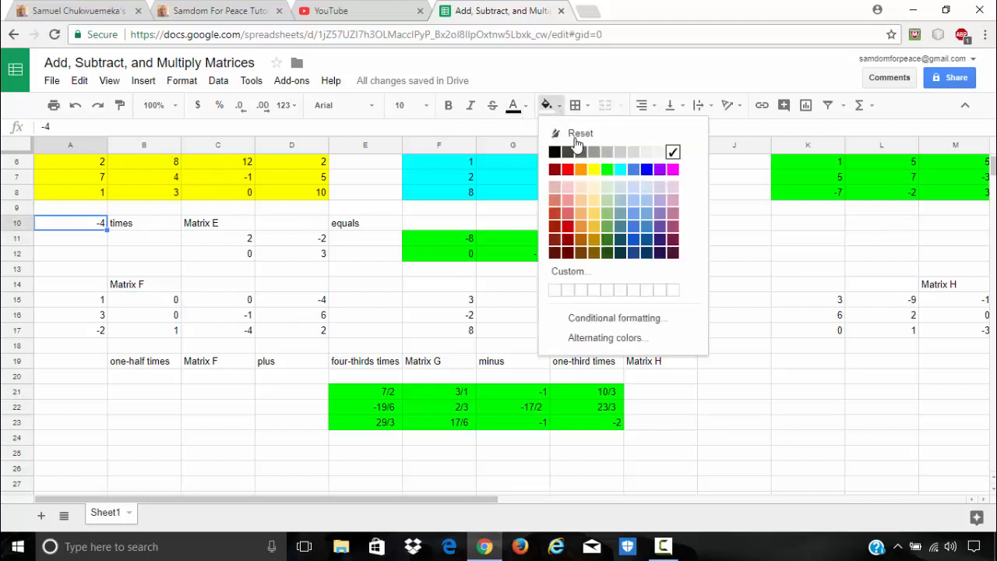
click(593, 172)
Fill Matrix E's cells C11:D12 with cyan.
click(232, 241)
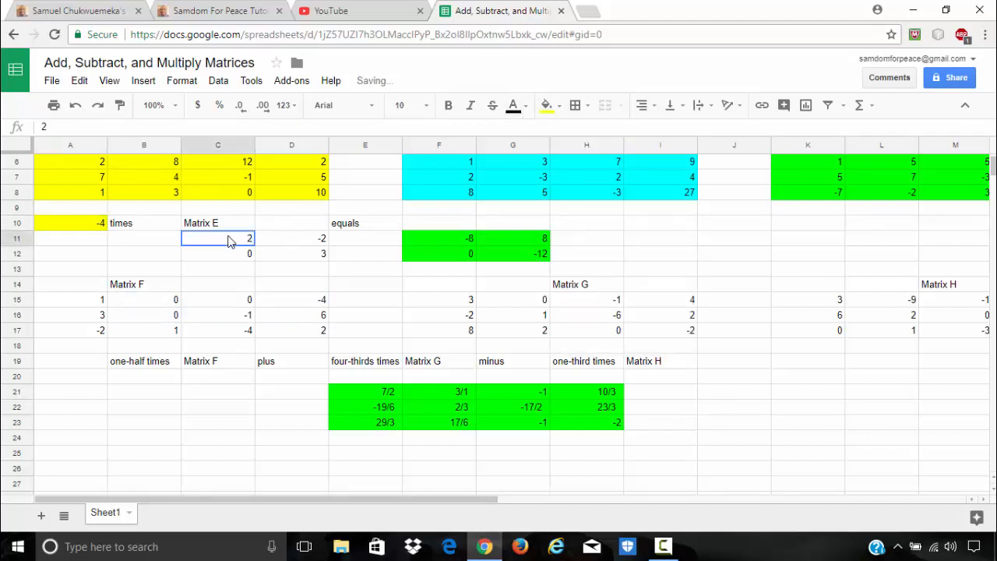
drag(290, 248, 319, 260)
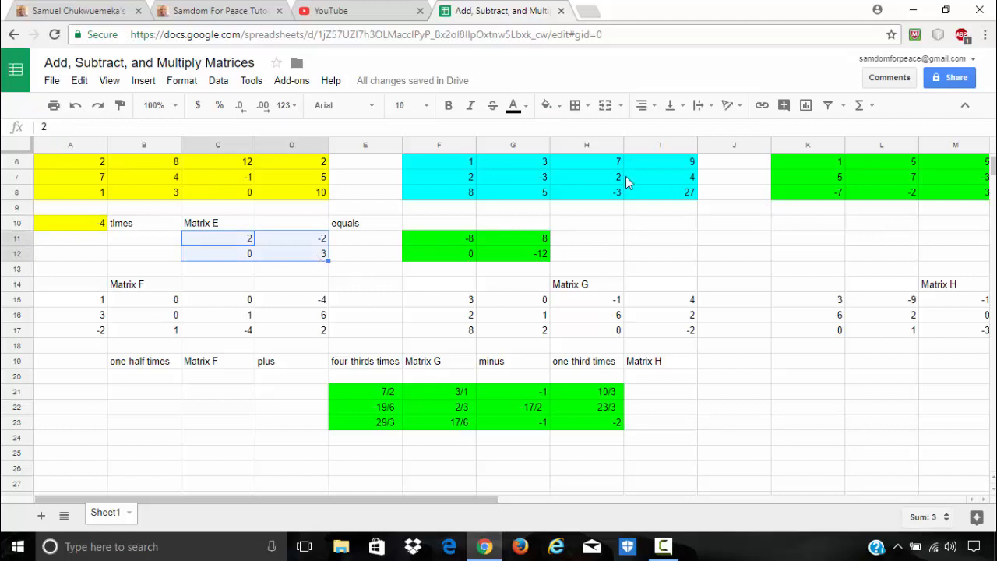
click(555, 107)
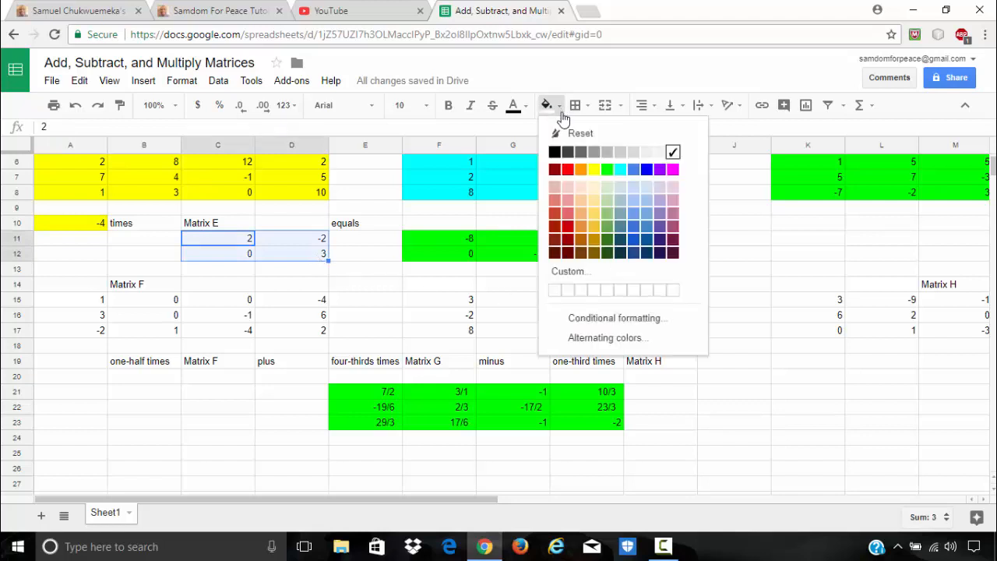
click(619, 169)
click(374, 257)
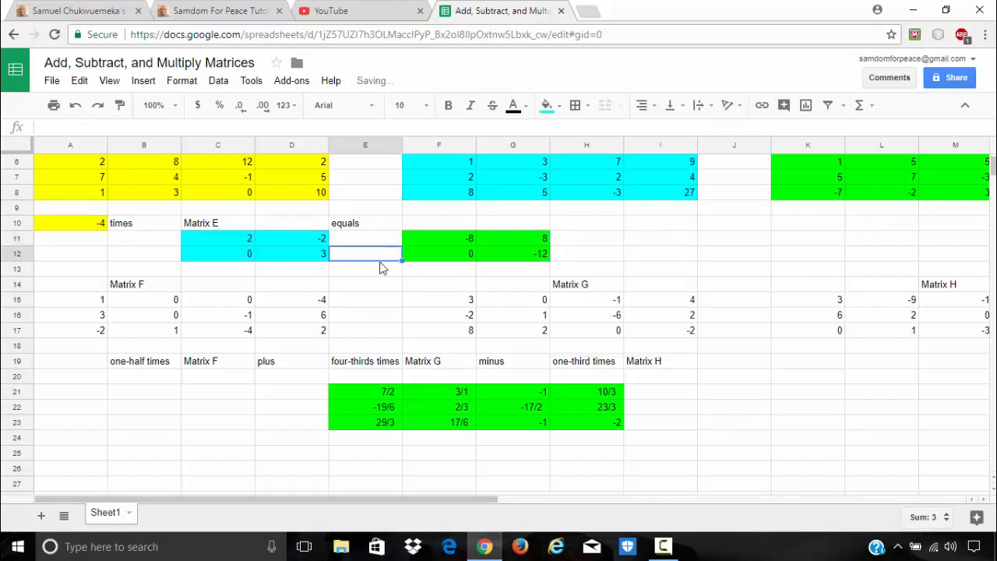
Fill Matrix F's cells A15:D17 with yellow.
click(80, 301)
drag(143, 312, 323, 331)
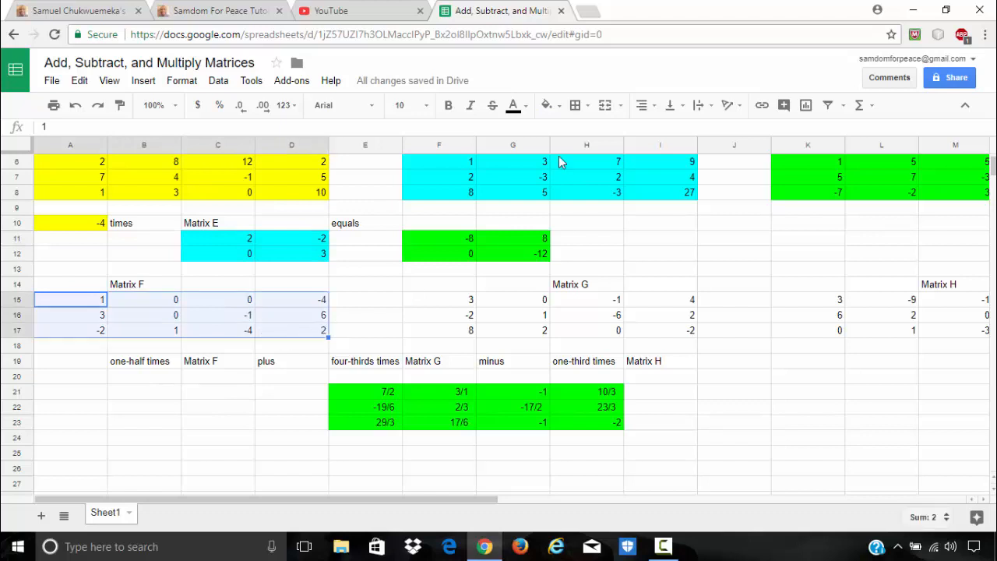
click(551, 114)
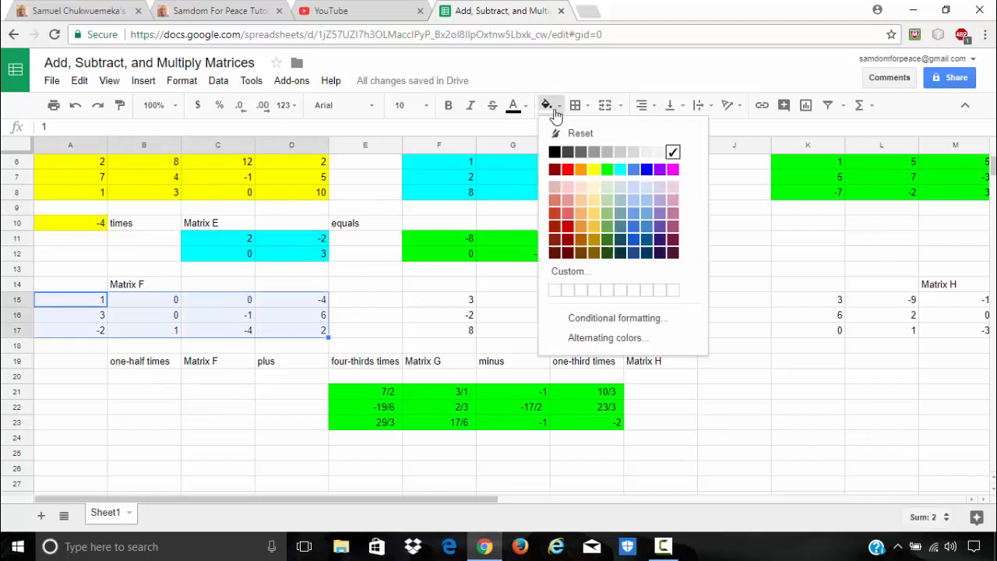
click(594, 170)
click(366, 316)
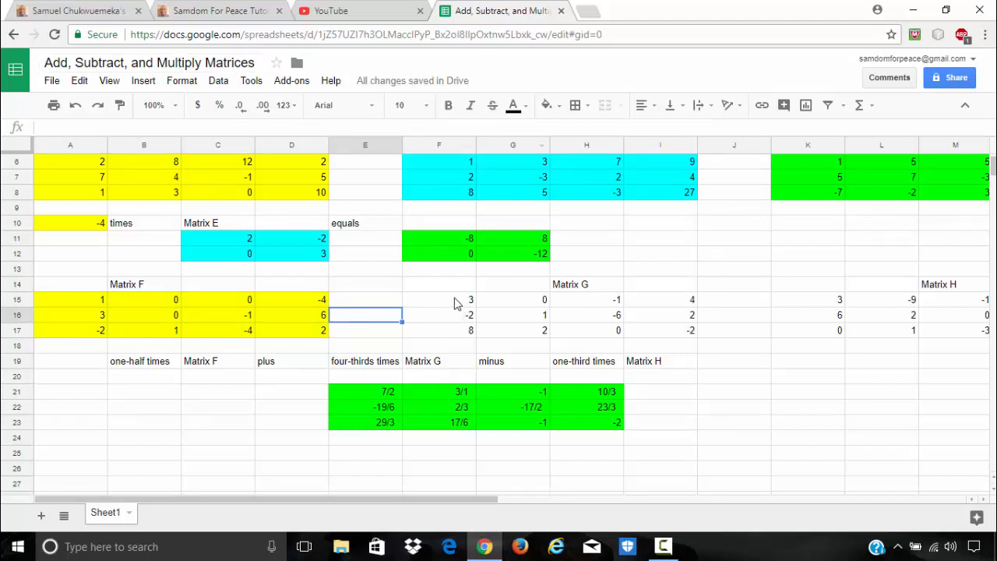
Fill Matrix G's cells F15:I17 with cyan.
drag(456, 303, 660, 343)
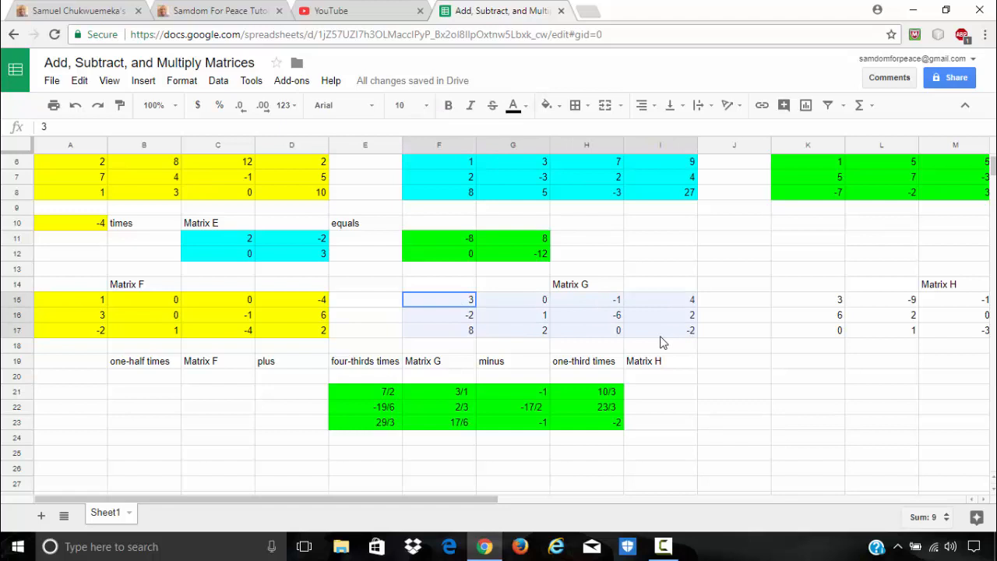
click(559, 109)
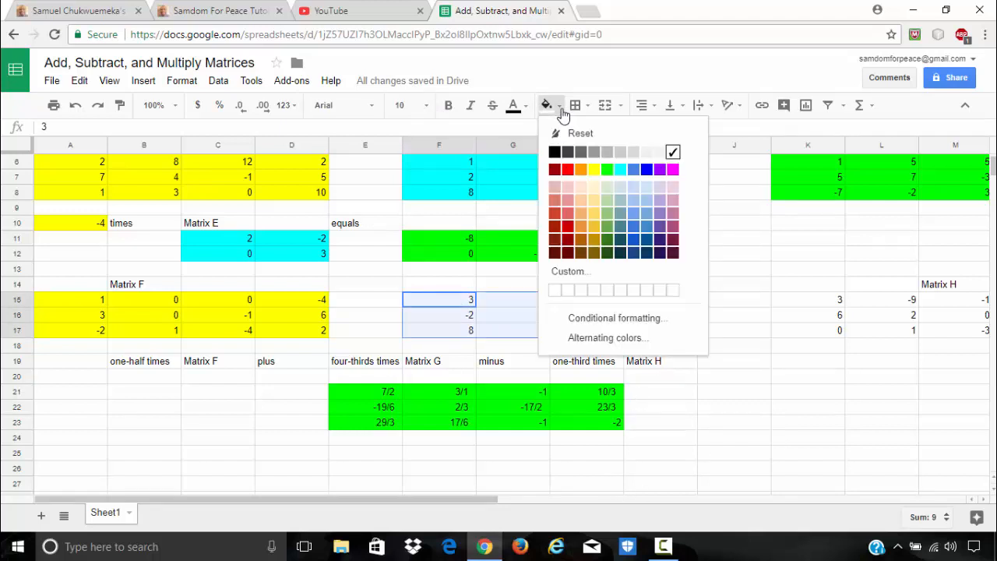
click(620, 170)
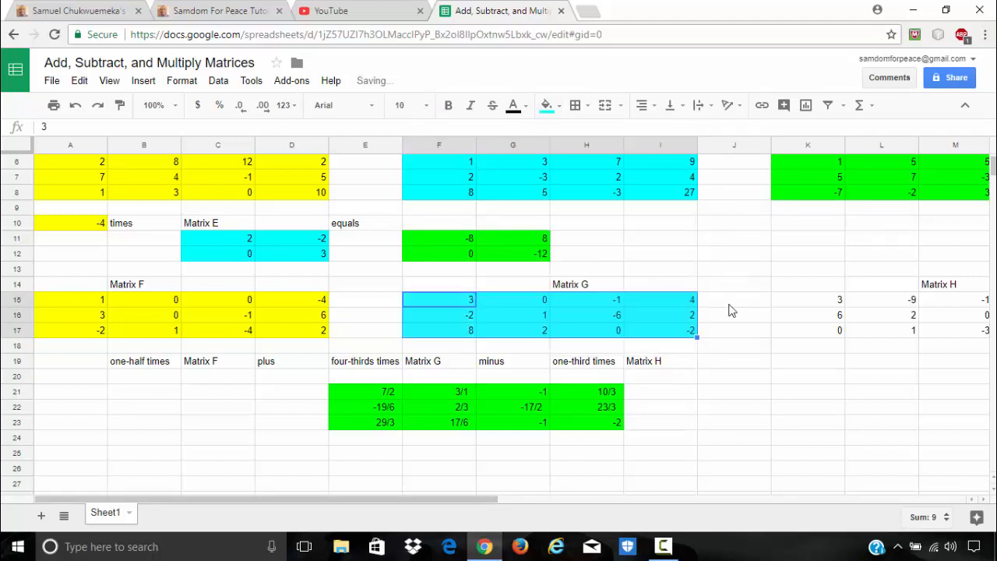
Fill Matrix H's cells K15:N17 with cornflower blue.
click(793, 303)
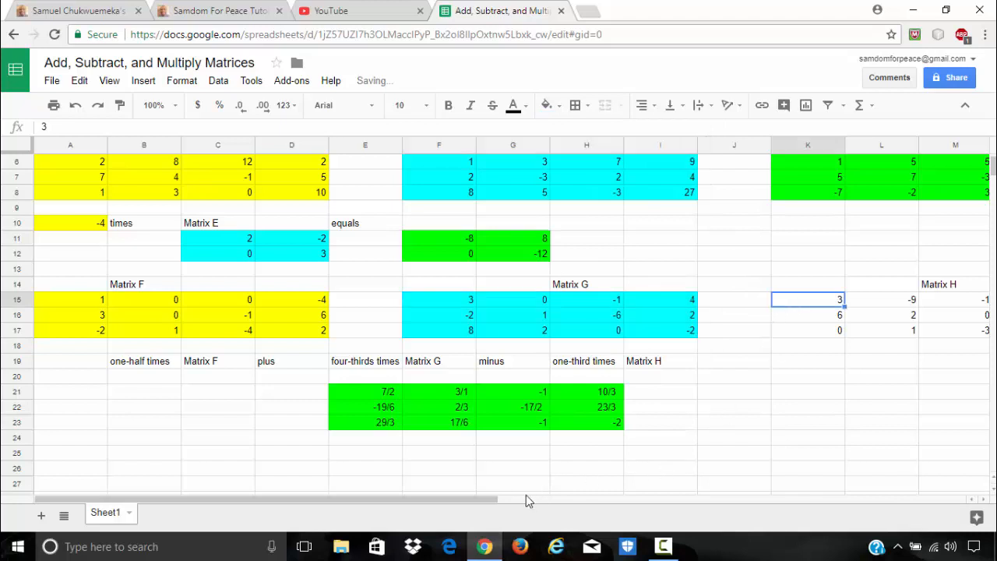
drag(492, 503, 634, 498)
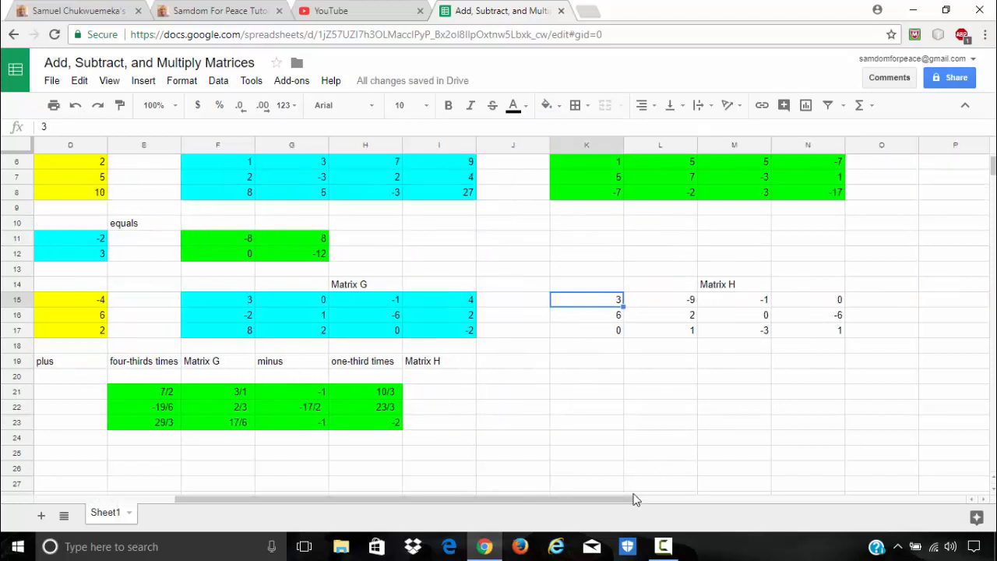
drag(591, 303, 794, 335)
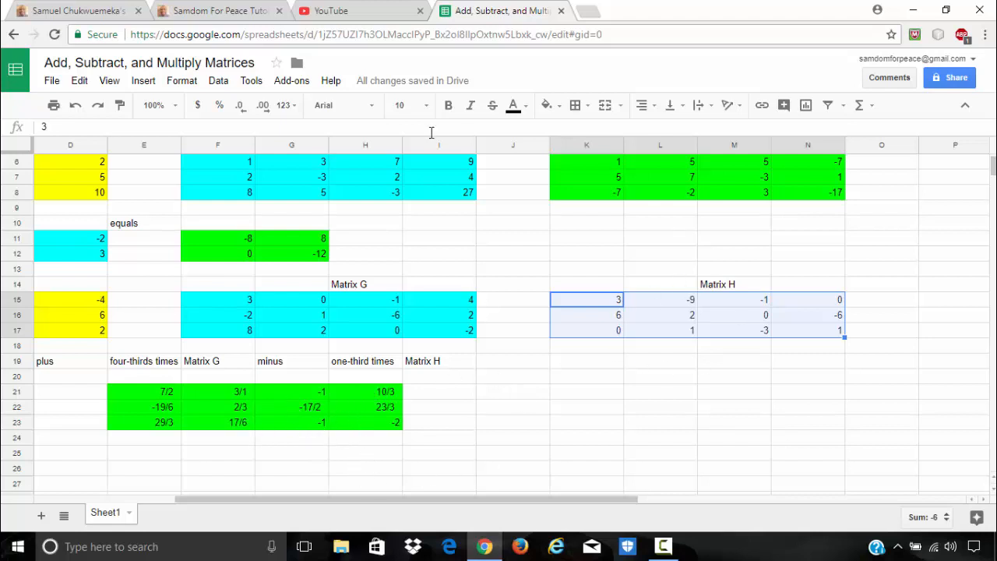
click(555, 106)
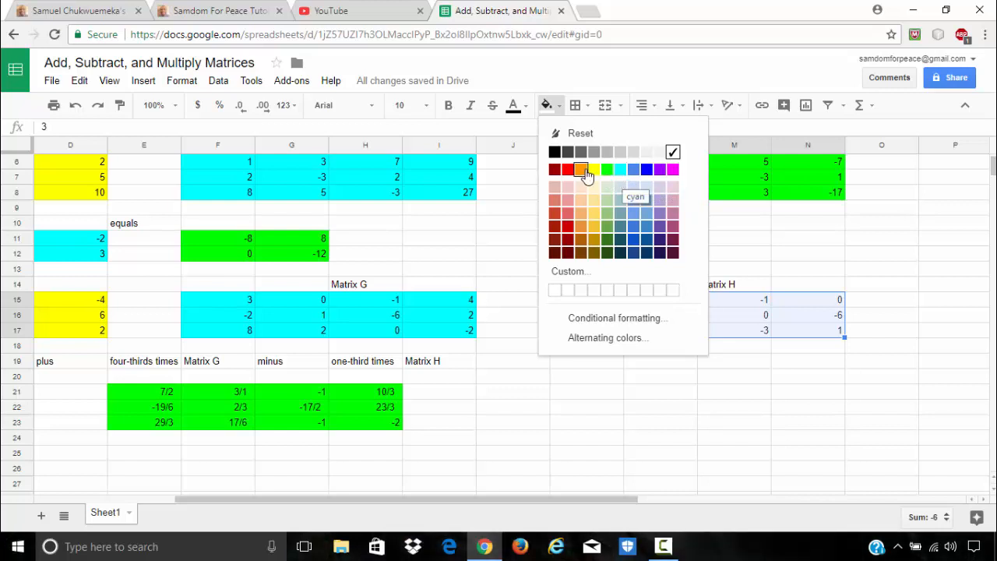
click(633, 172)
click(620, 380)
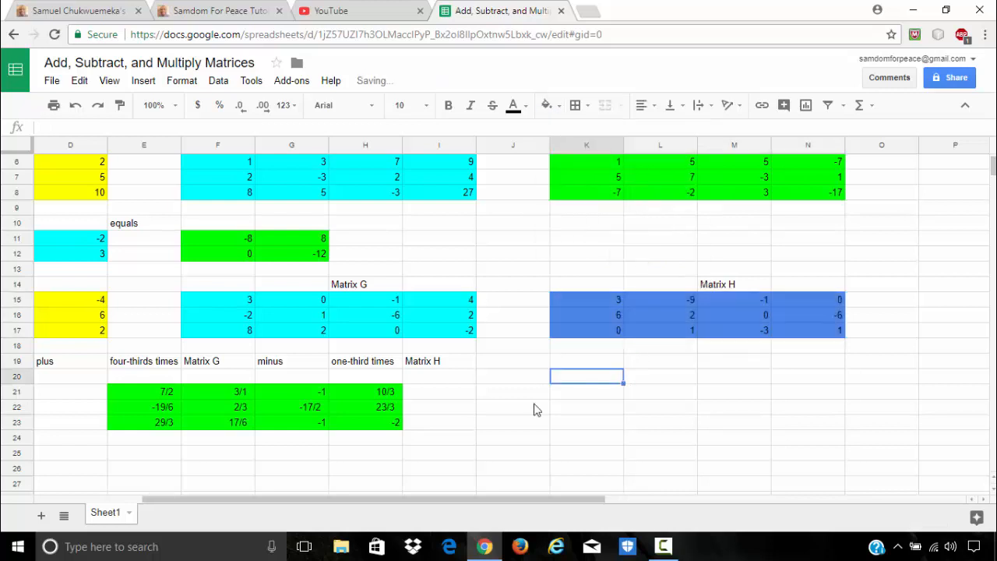
drag(517, 502, 340, 503)
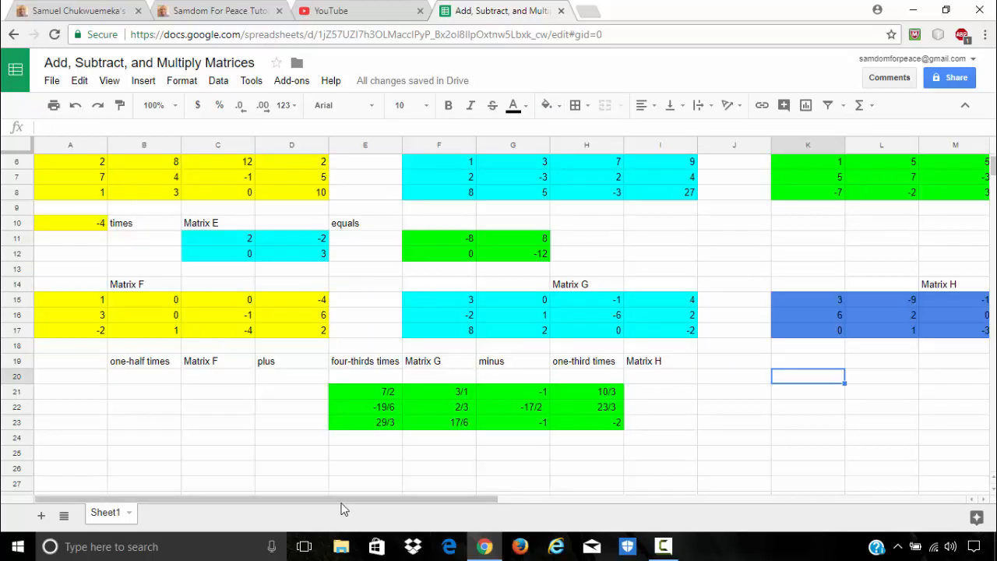
scroll(210, 350, up, 2)
scroll(216, 352, down, 1)
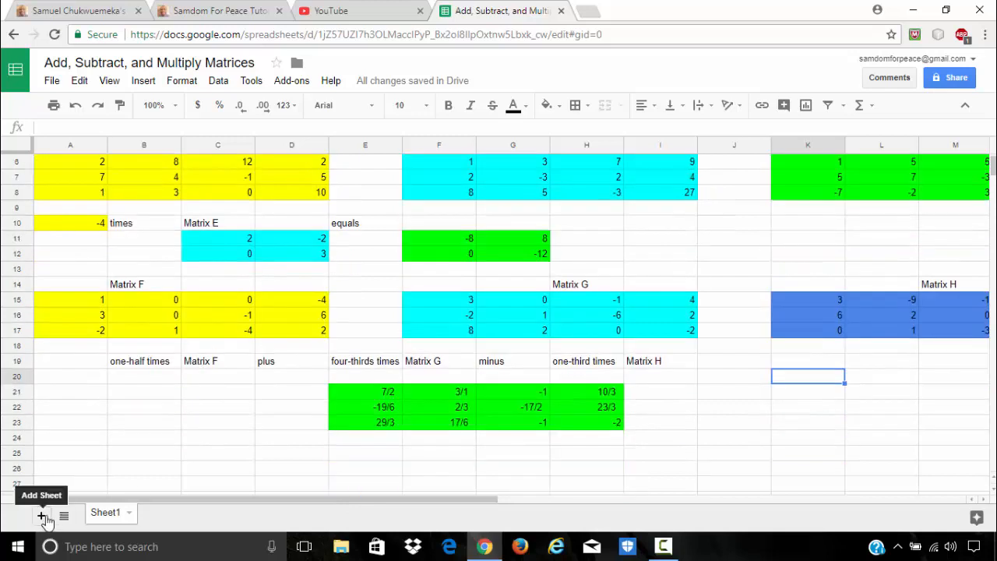
scroll(294, 353, down, 2)
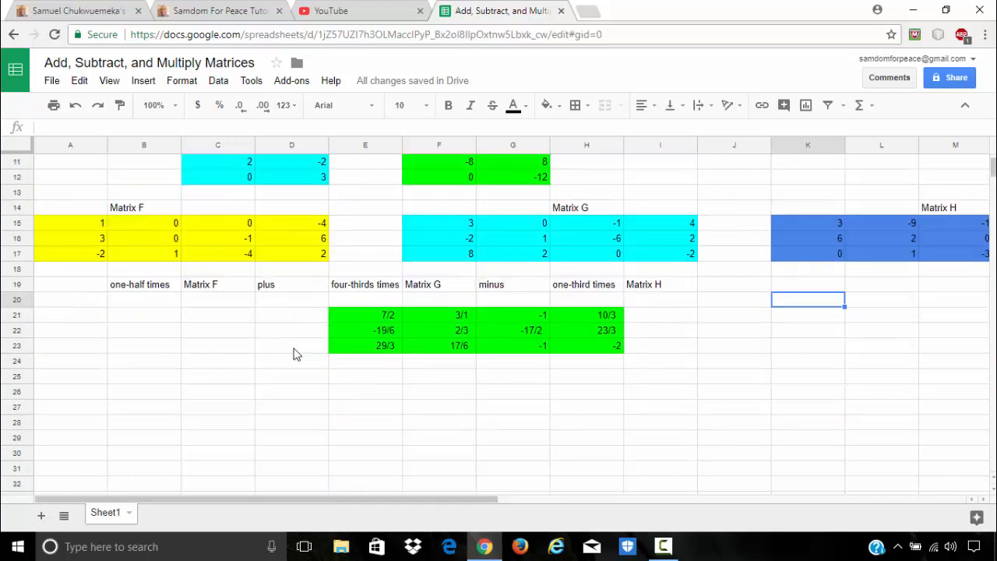
scroll(294, 353, down, 1)
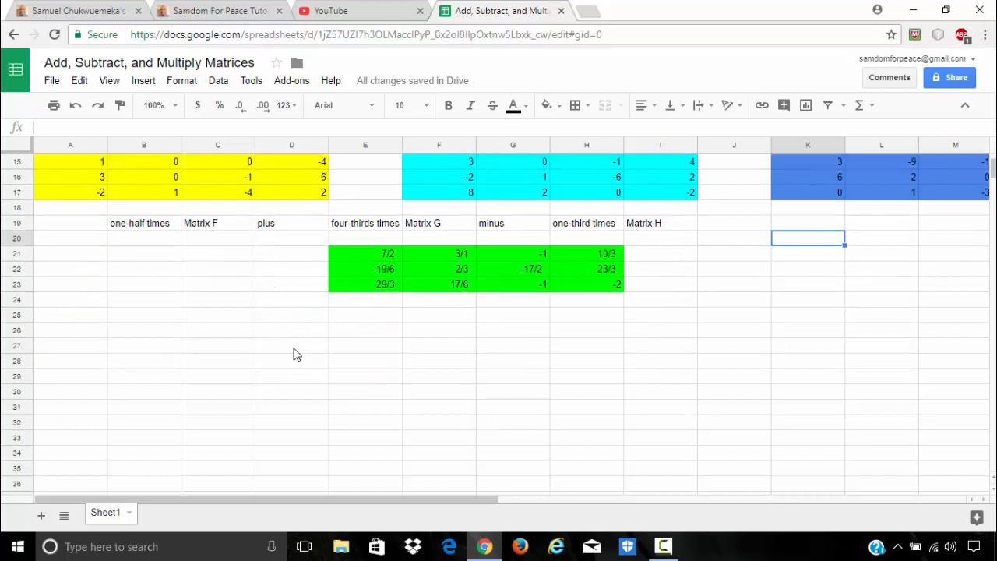
click(91, 321)
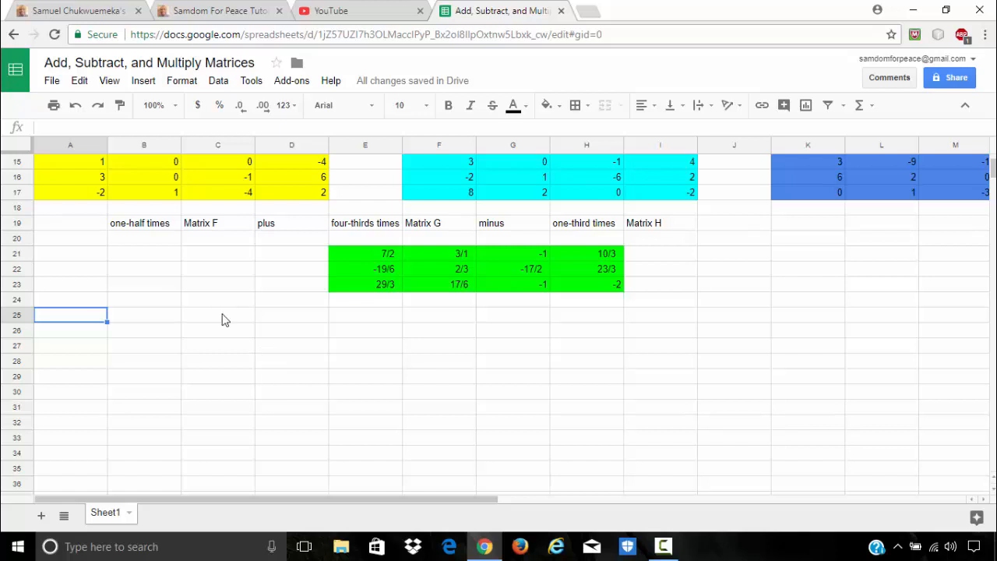
scroll(225, 319, up, 5)
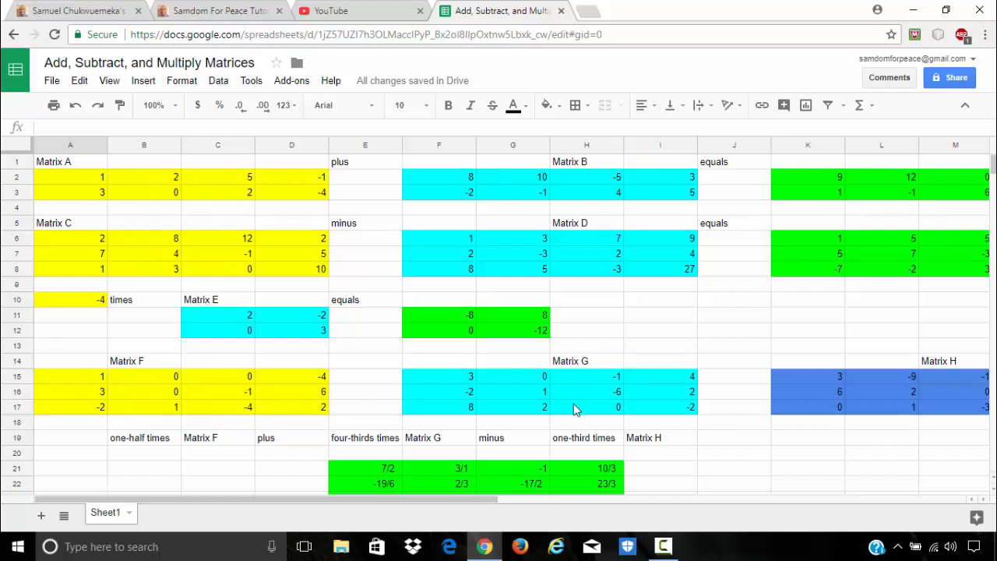
scroll(698, 438, down, 3)
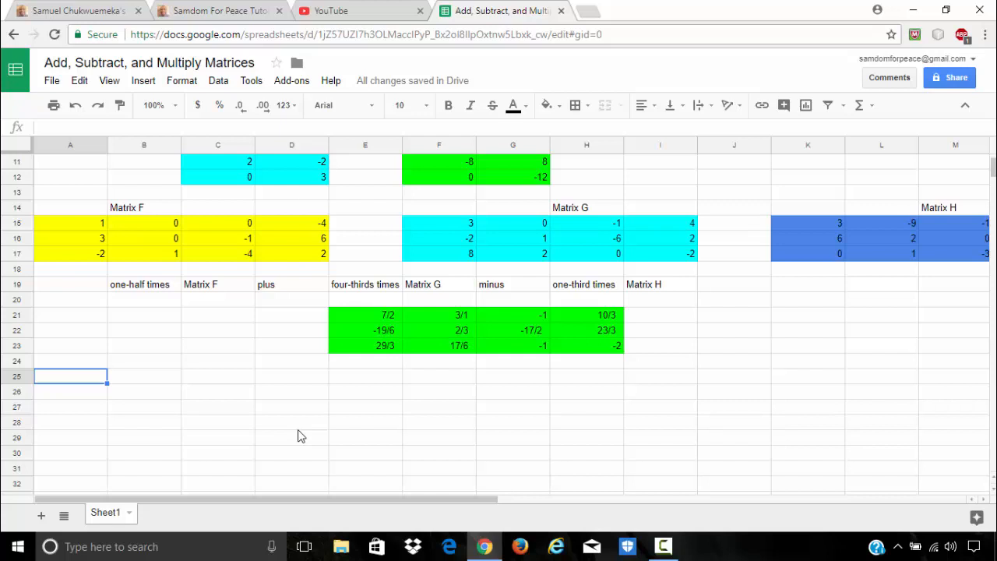
text(Matr)
key(BackSpace)
key(BackSpace)
key(BackSpace)
key(BackSpace)
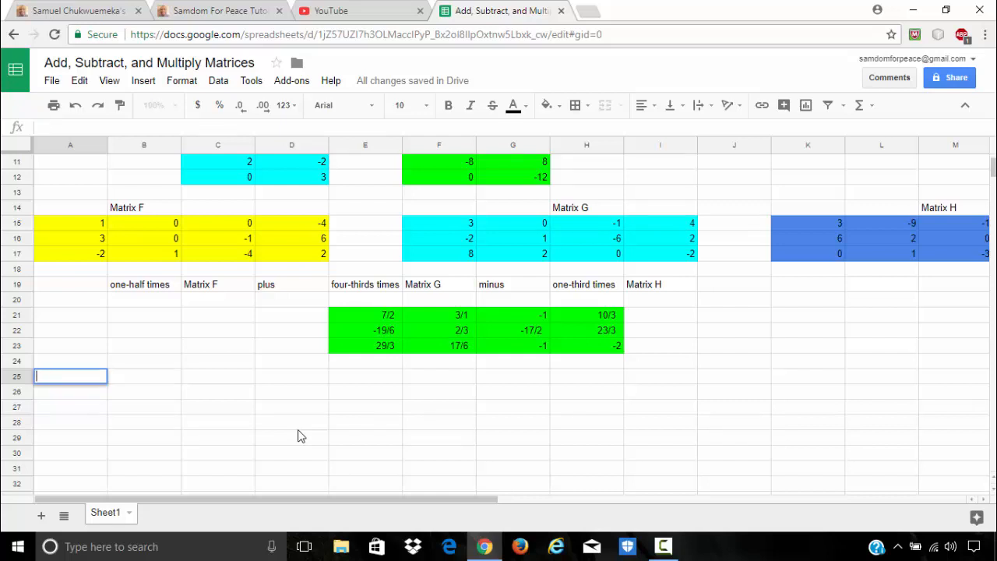
Enter the label "Matrix I" in cell B25, below the results of the F, G and H combination.
key(Tab)
text(Matri)
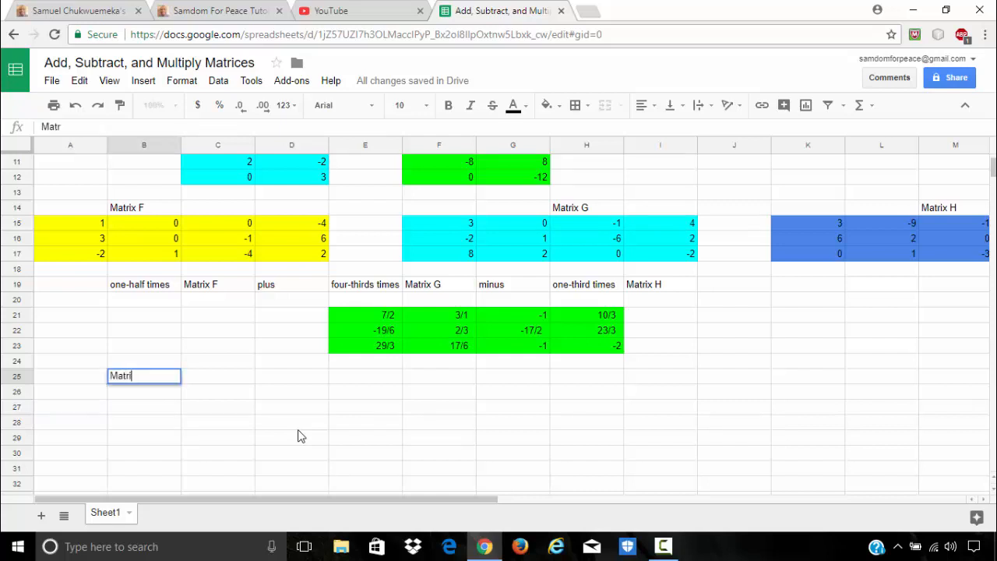
text(cx I)
key(Return)
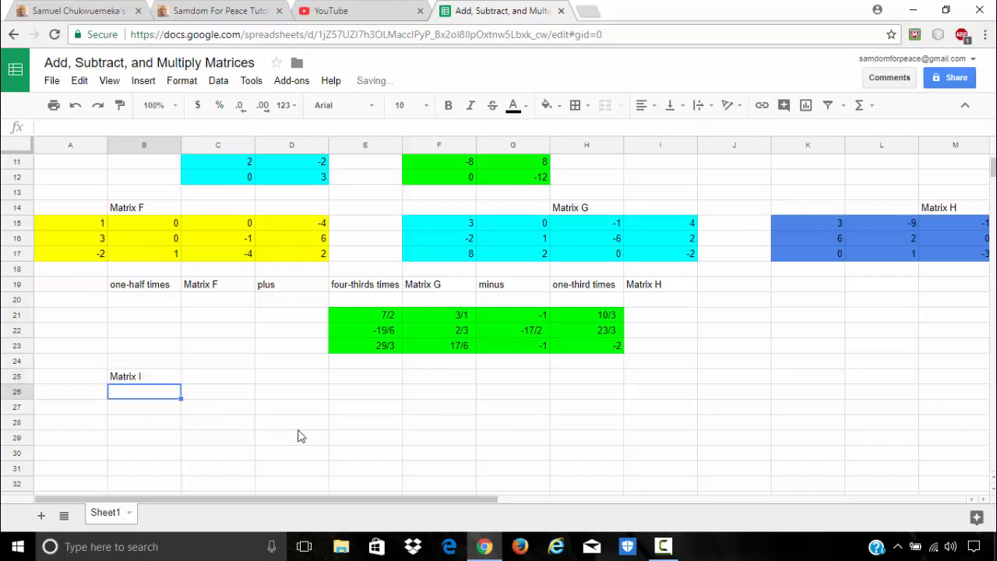
Enter Matrix I's values in A26:B27, with 1 and -1 in the first row and 2 and 6 in the second.
key(Left)
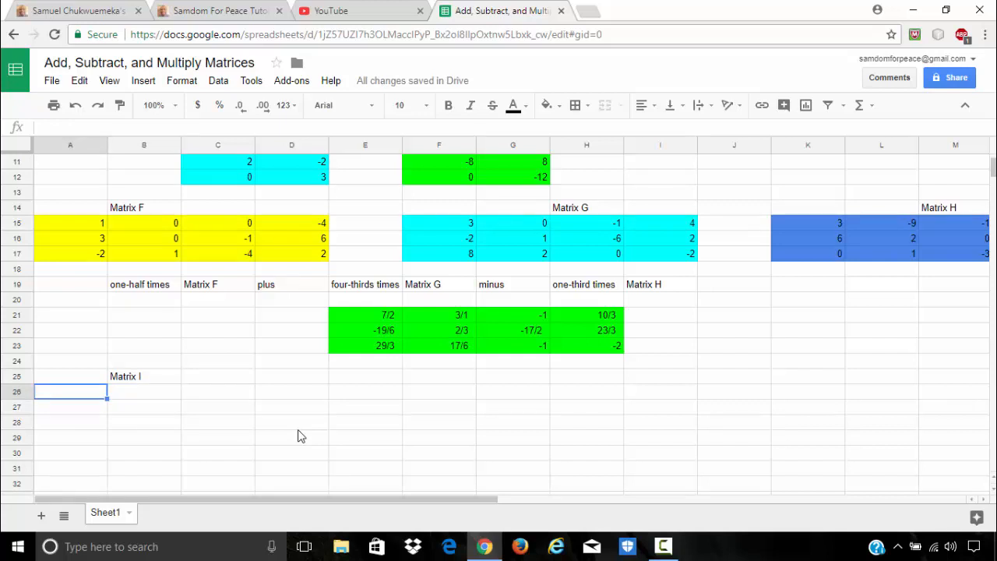
text(1)
key(Return)
text(2)
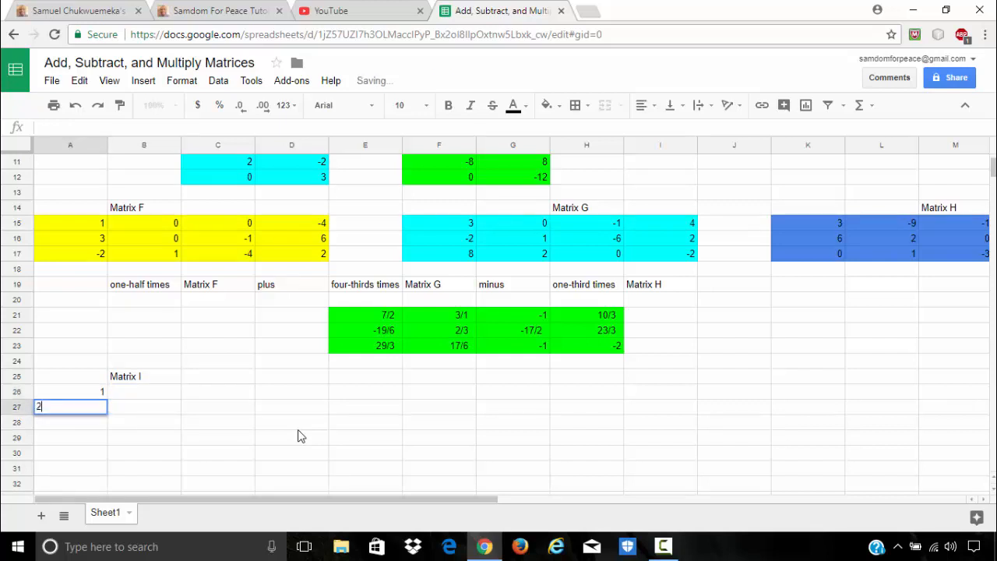
key(Up)
key(Right)
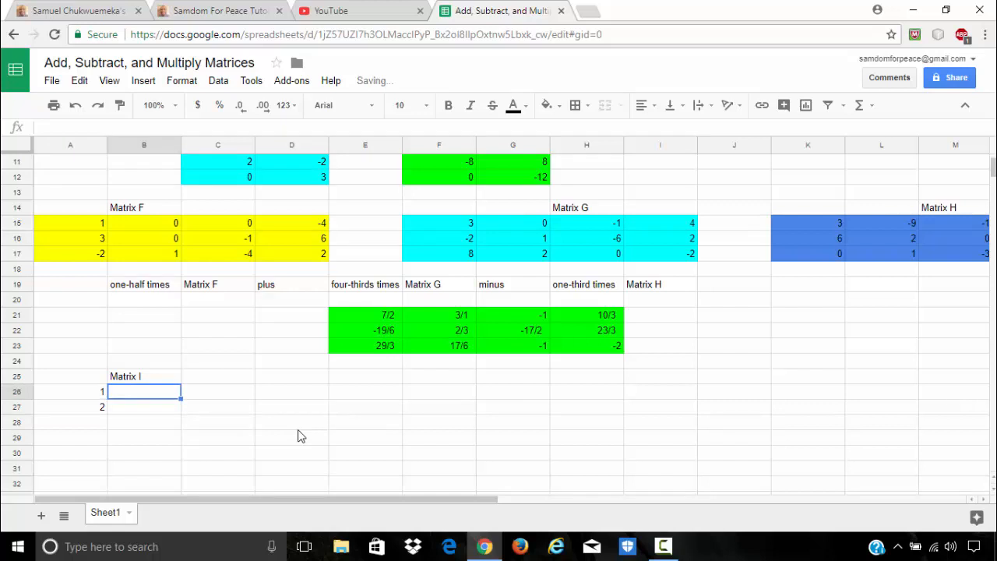
text(-1)
key(Return)
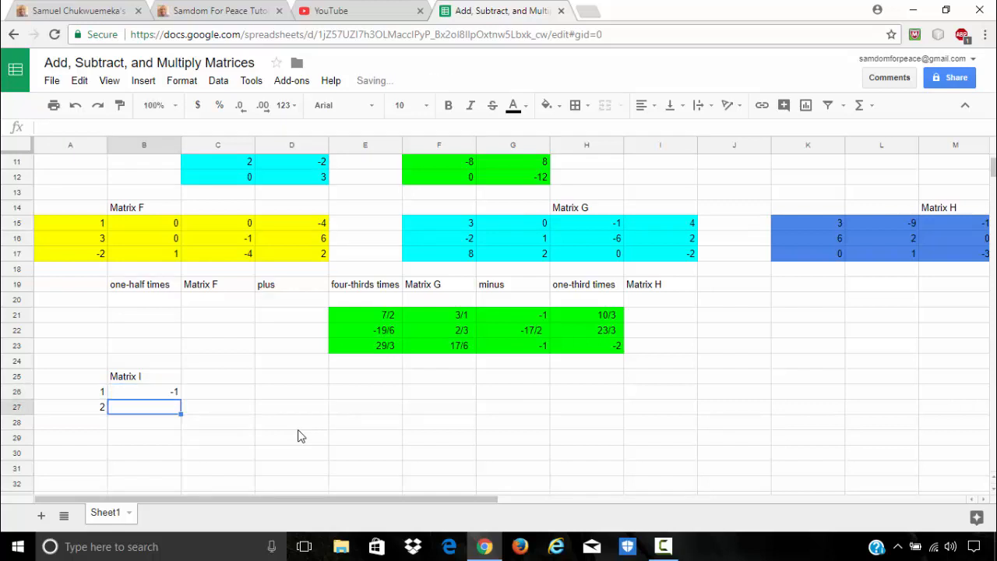
text(6)
key(Tab)
Enter the operator label "times" in cell D25, on the same row as the Matrix I label.
key(Right)
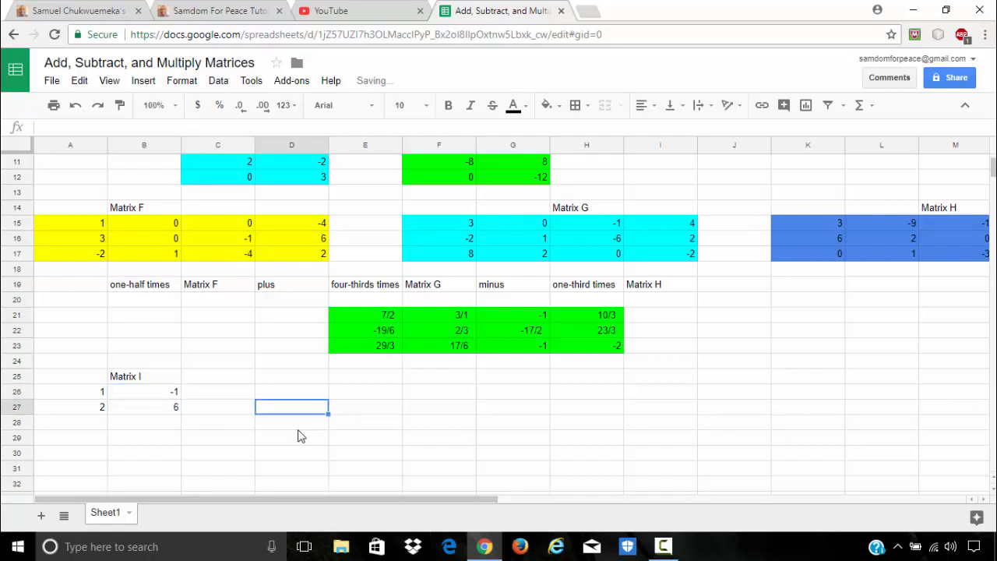
key(Up)
key(Up)
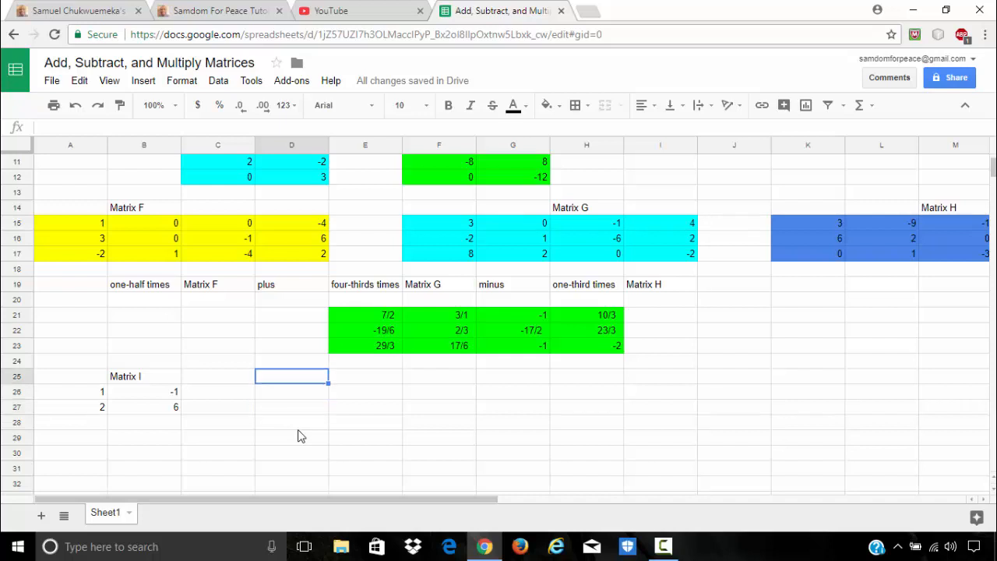
text(times)
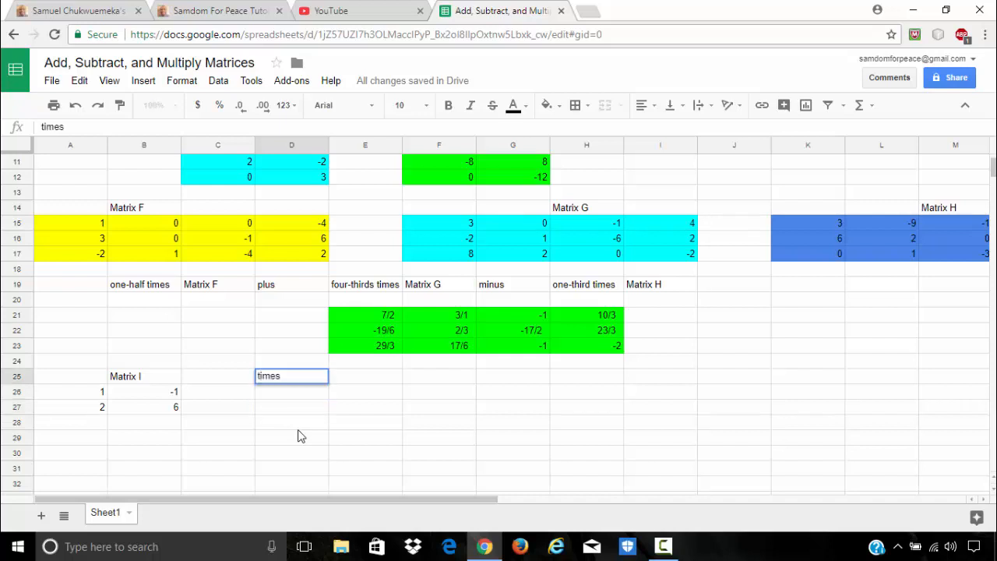
key(Right)
key(Right)
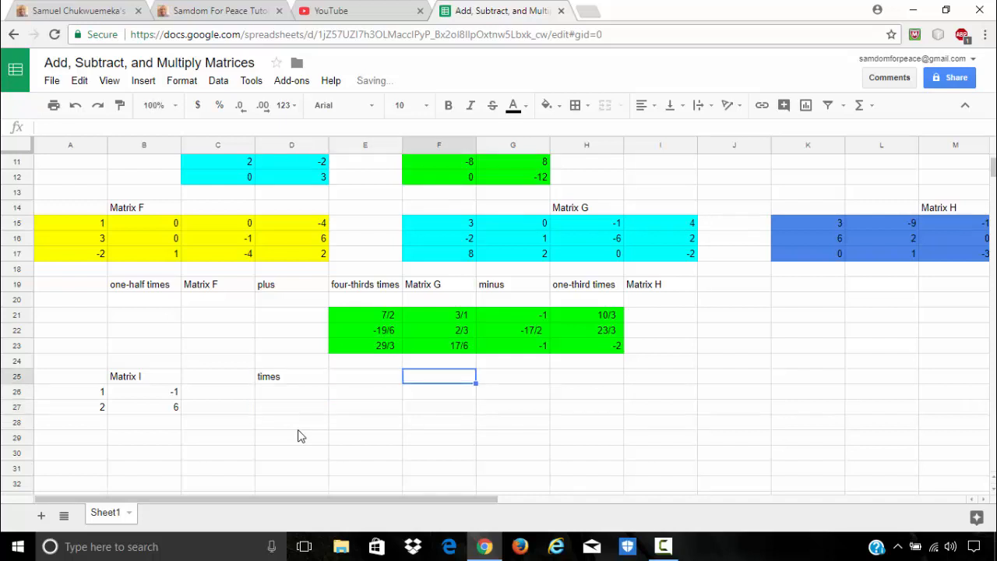
Enter the label "Matrix J" in cell F25, on the same row as the "times" label.
text(Matrix )
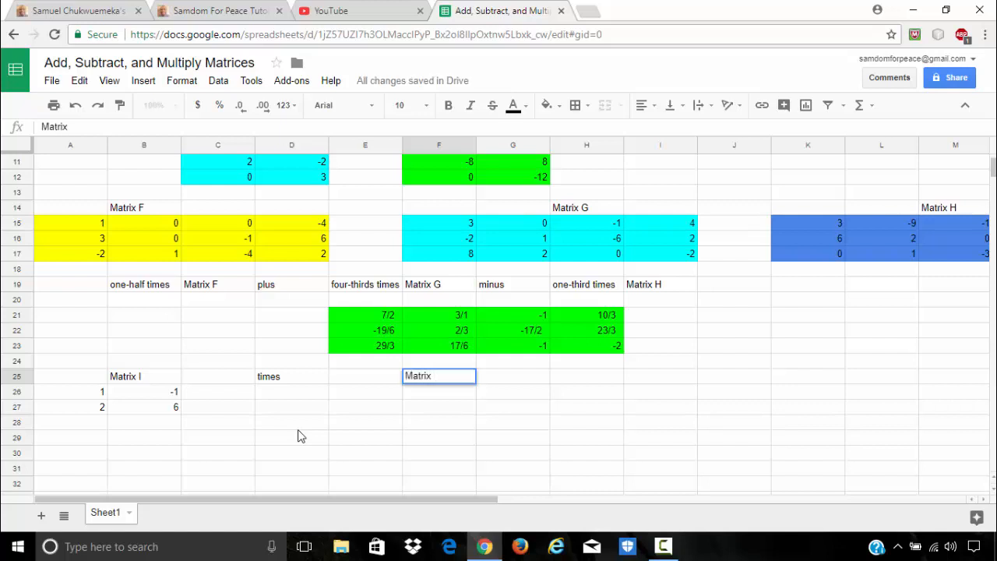
text(J)
key(Return)
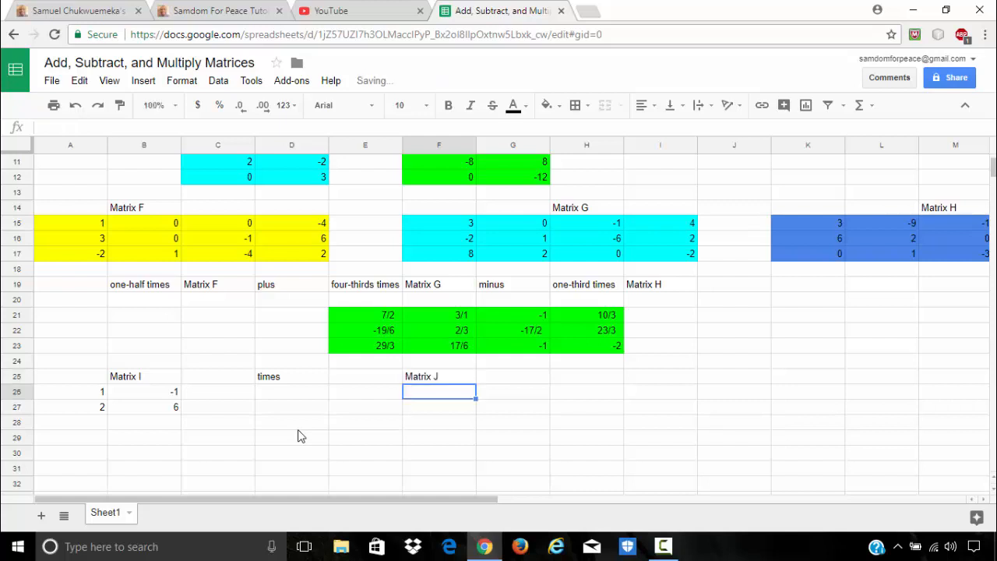
Enter Matrix J's values in E26:F27, with 4 and -2 in the first row and -3 and -2 in the second.
key(Left)
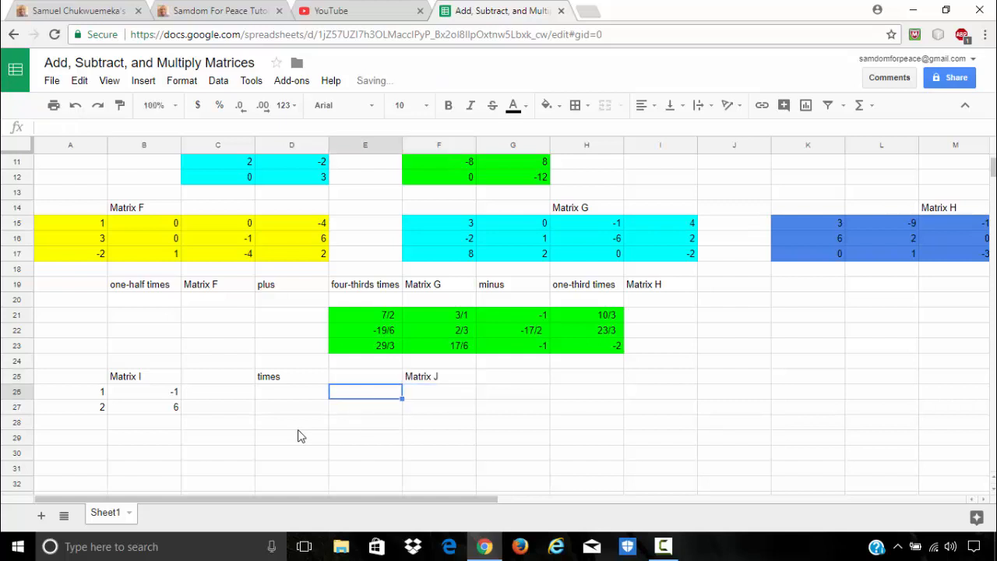
text(4)
key(Return)
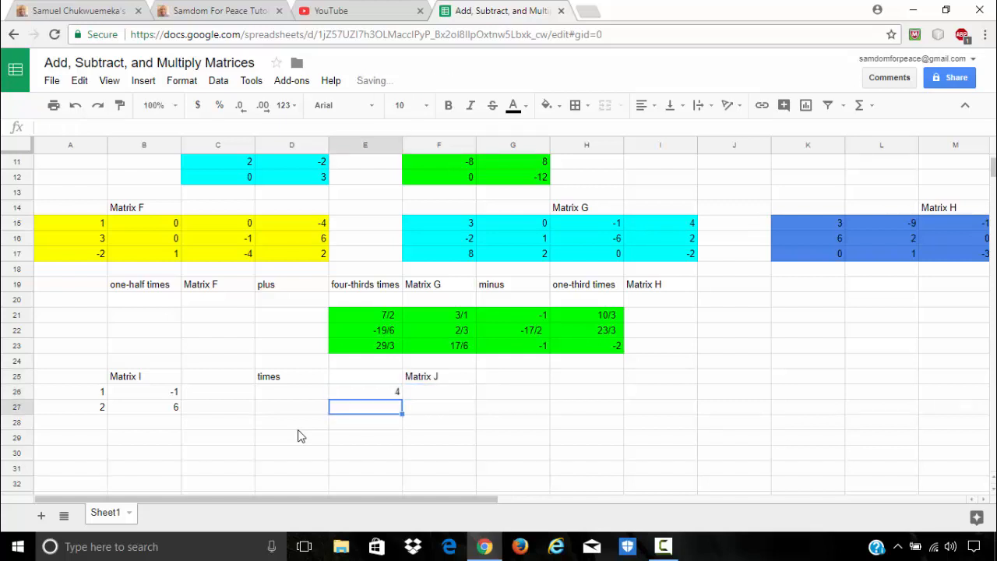
text(-3)
key(Tab)
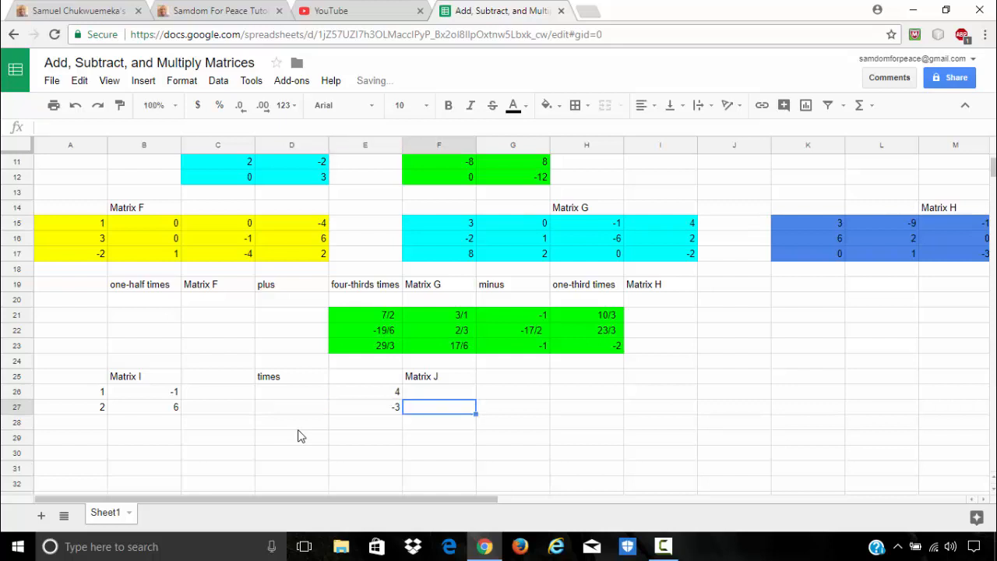
key(Up)
text(-2)
key(Return)
text(-2)
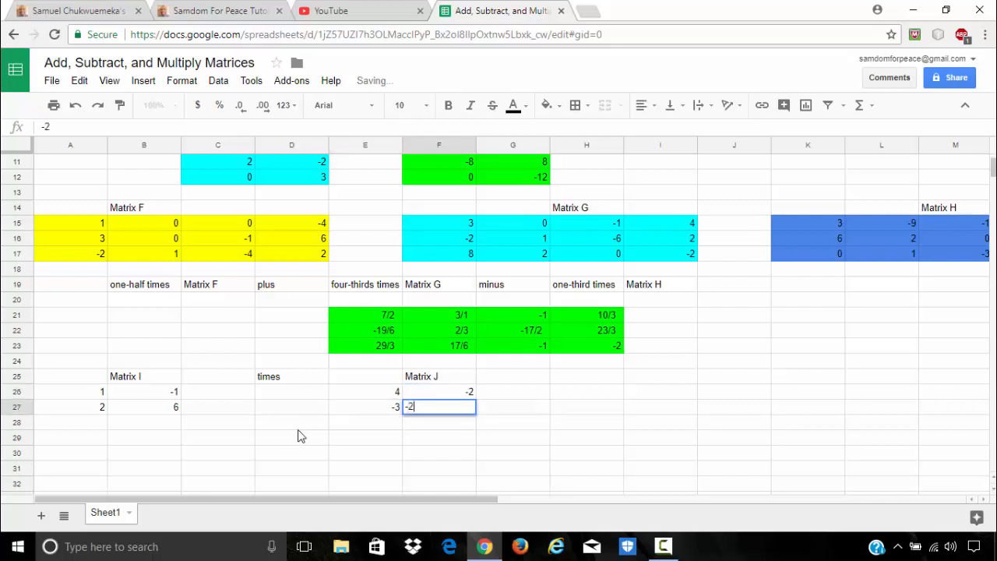
key(Return)
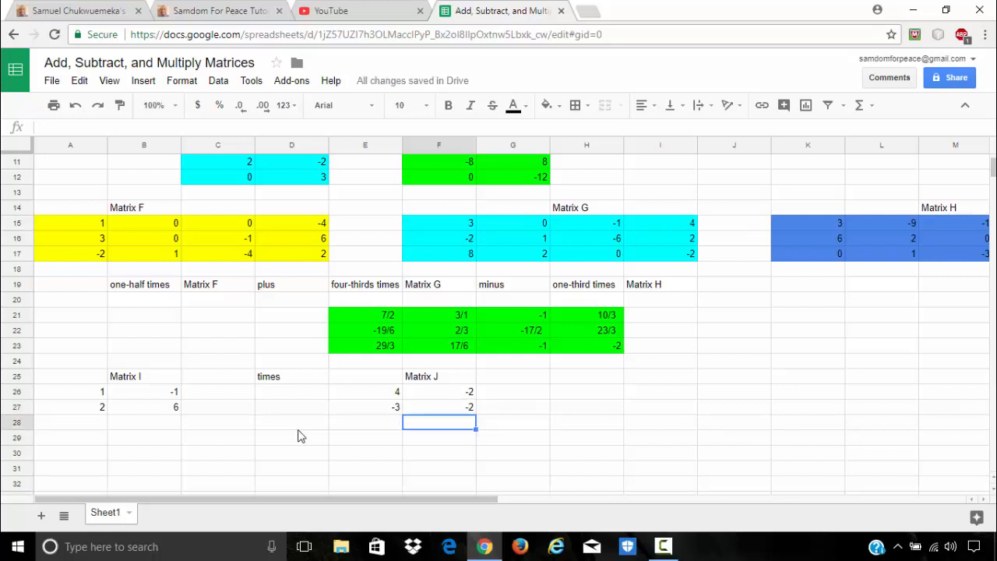
Enter the product label "Matrix I * Matrix J" in cell I25.
key(Right)
key(Right)
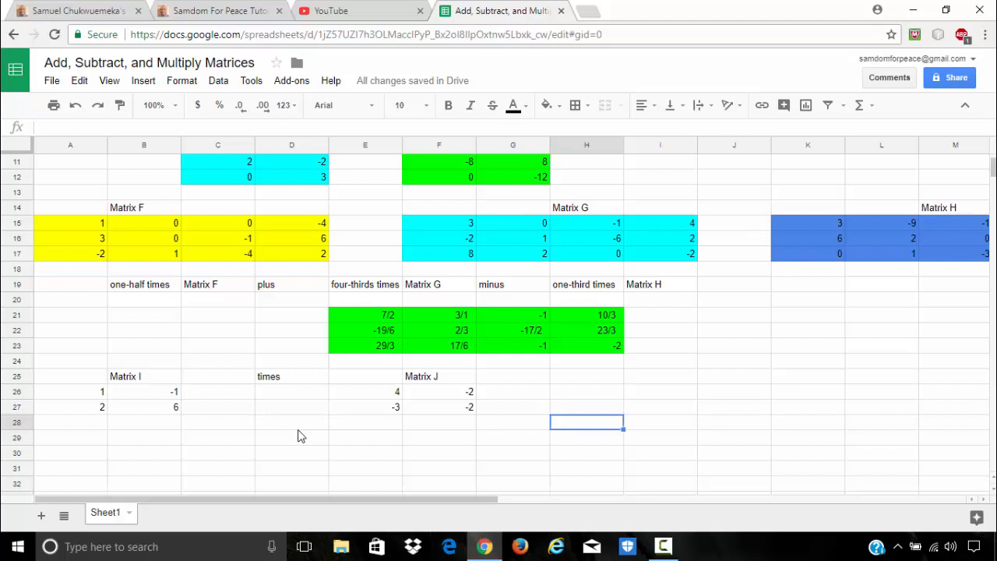
key(Right)
key(Up)
key(Up)
key(Up)
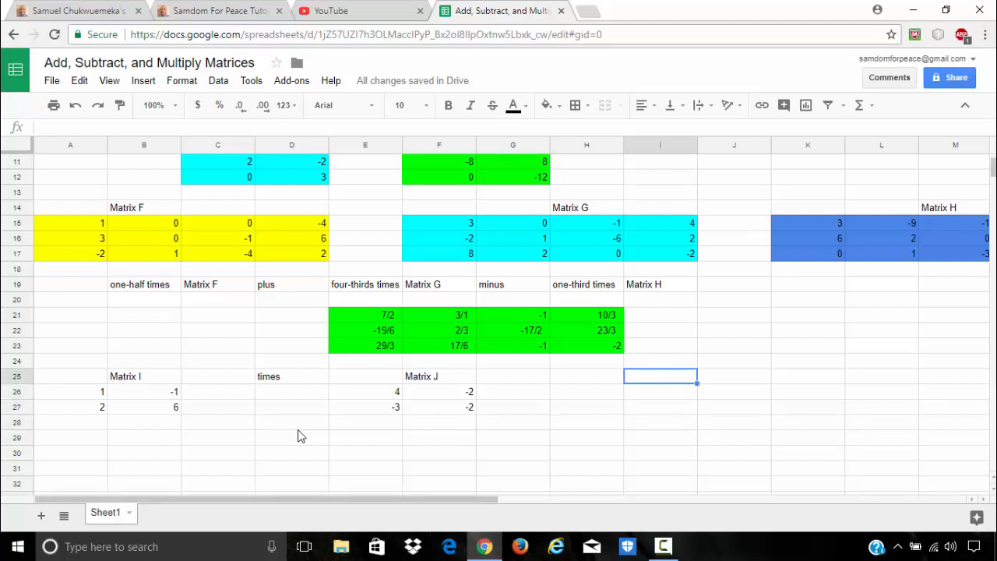
key(Left)
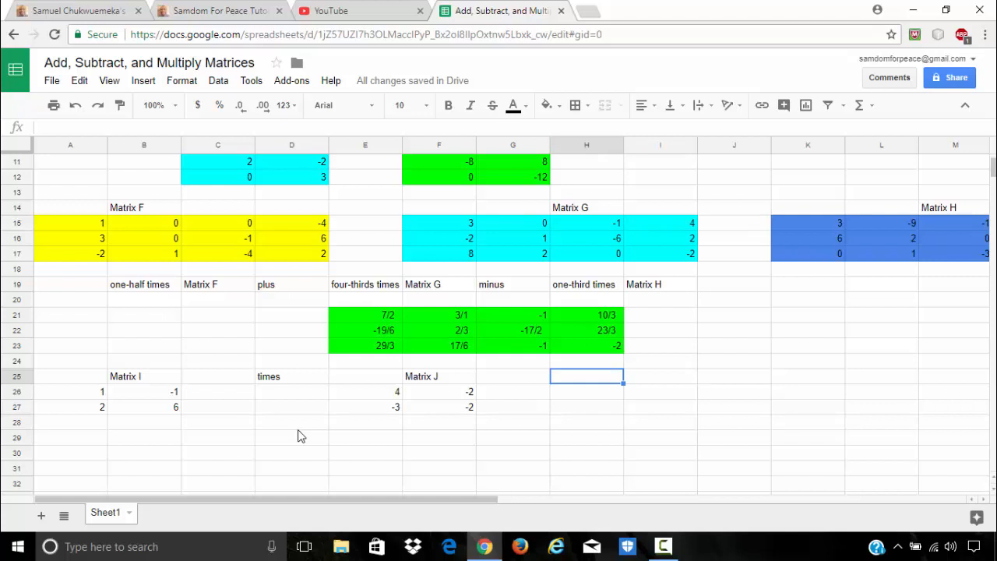
key(Right)
text(Matrix I)
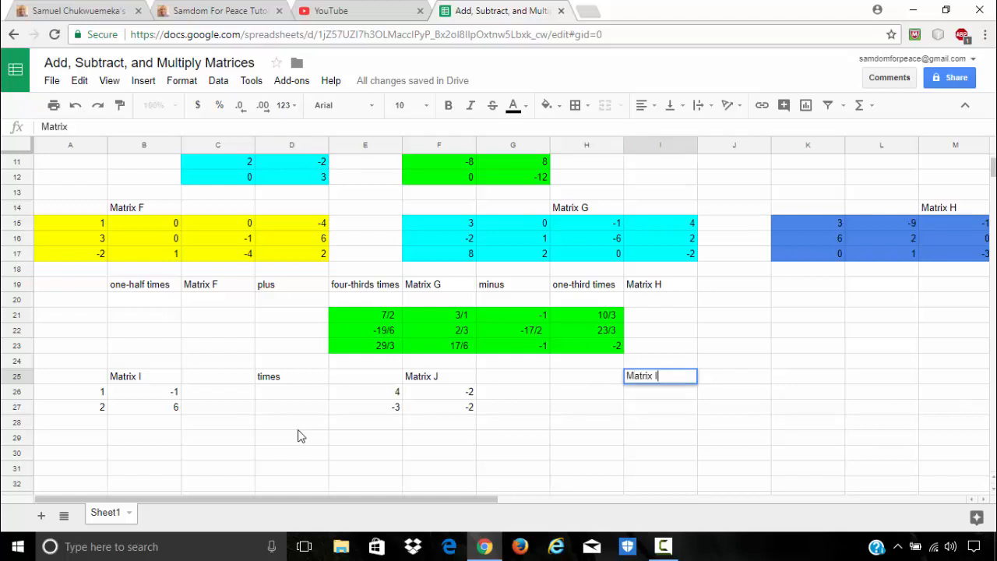
text( * Matrix J)
key(Return)
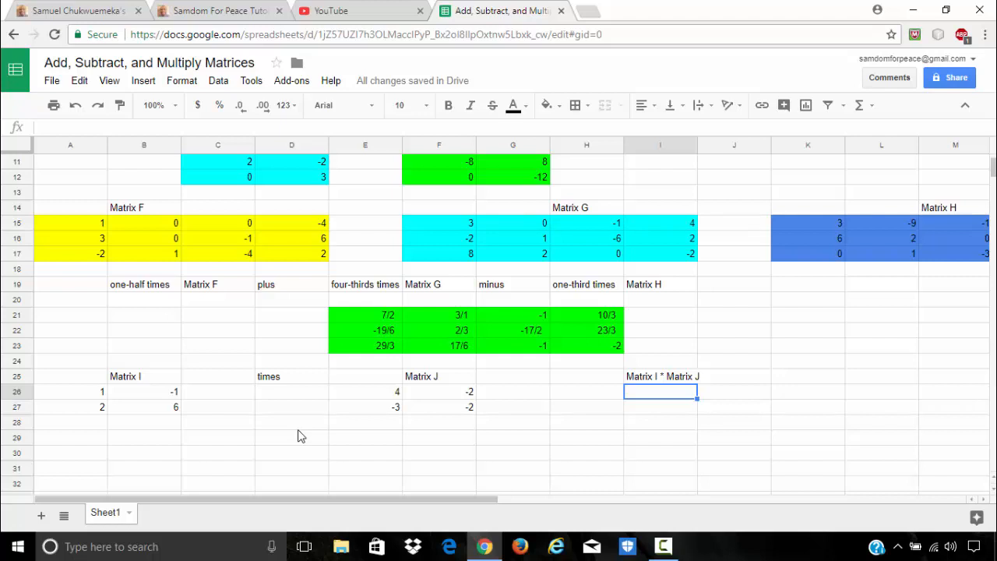
Enter the reversed product label "Matrix J * Matrix I" in cell K25.
key(Right)
key(Right)
key(Up)
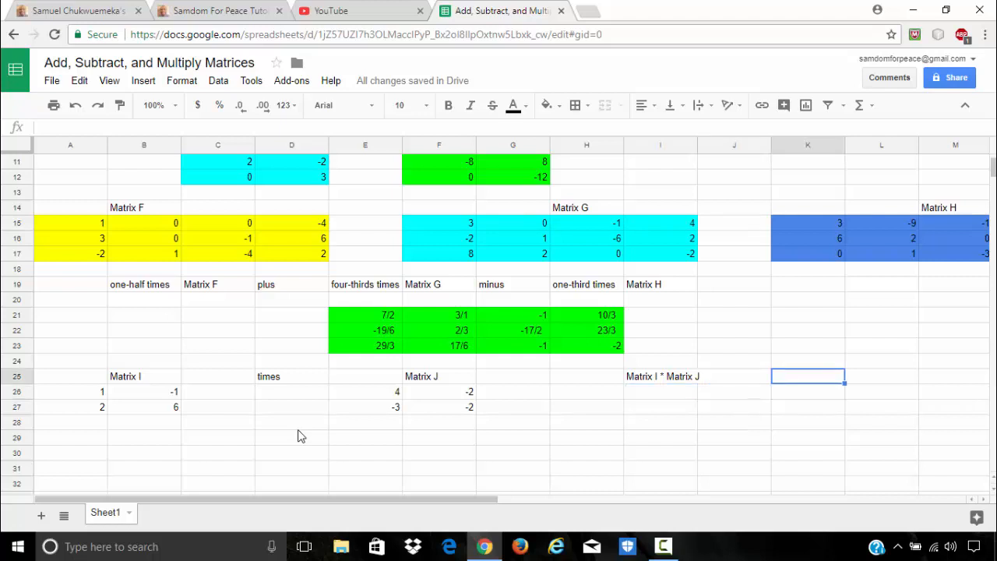
text(Matrix J )
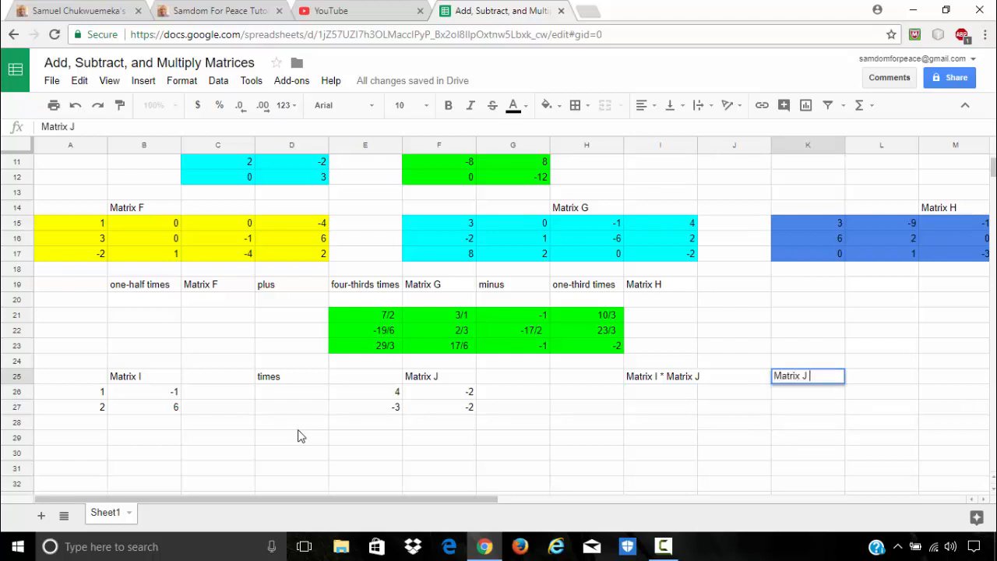
text(* Matrix I)
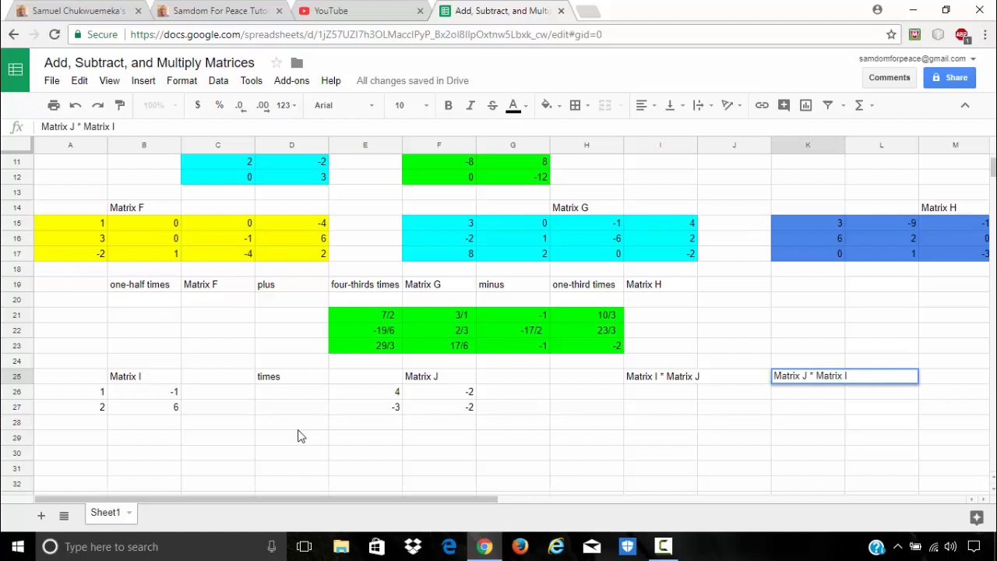
key(Return)
Select cell H26 for the product of I and J, and open the online list of all spreadsheet functions.
key(Left)
key(Left)
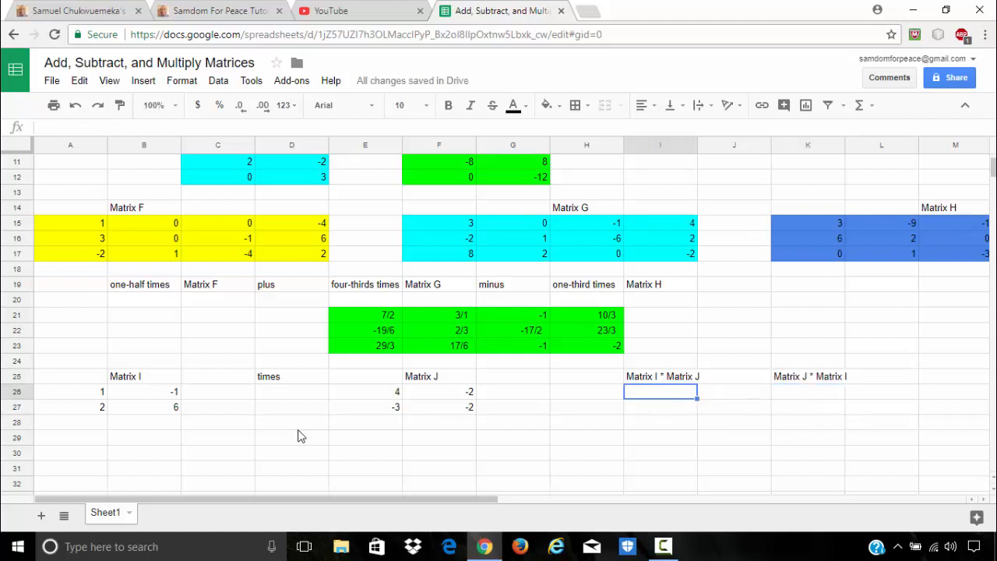
key(Left)
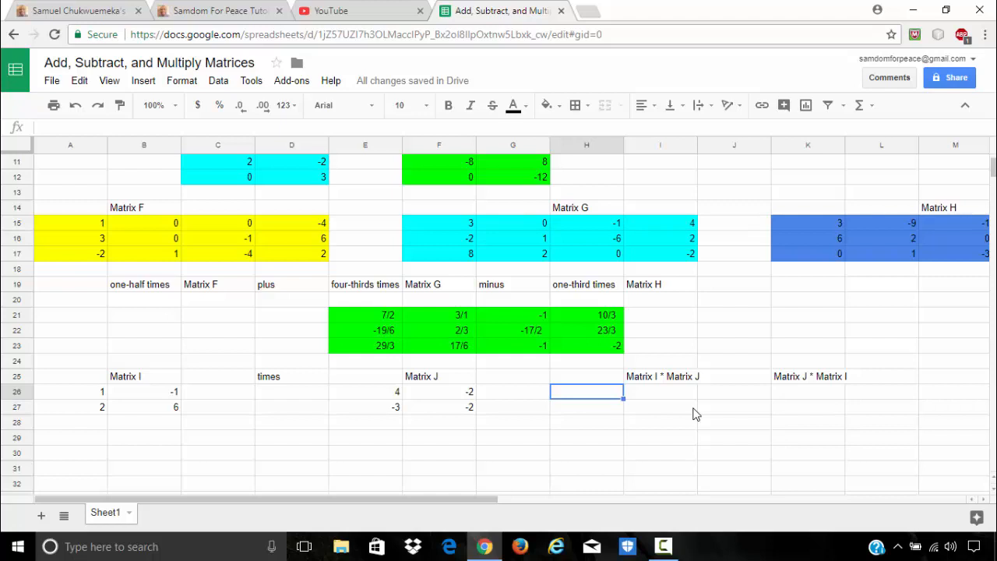
click(871, 111)
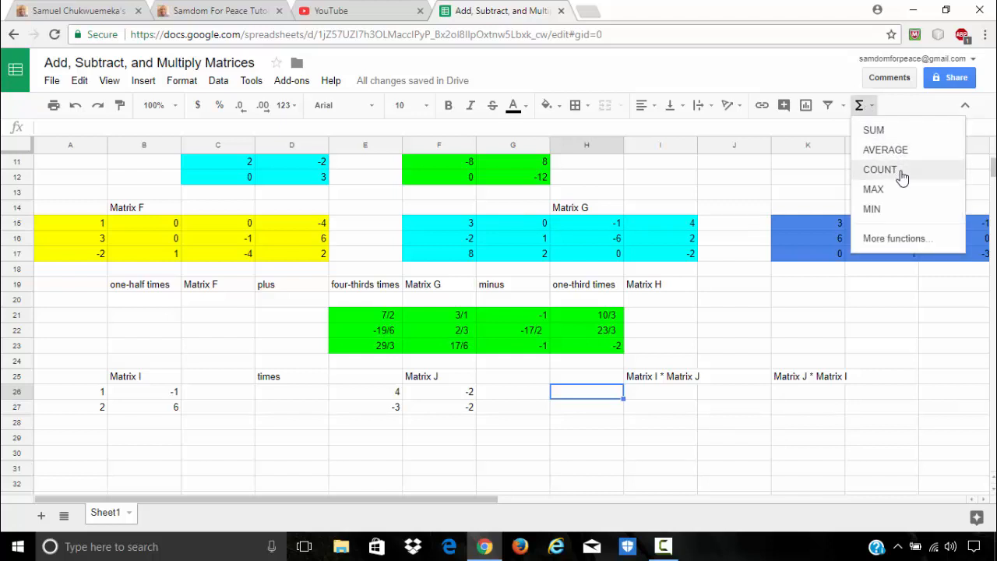
click(889, 242)
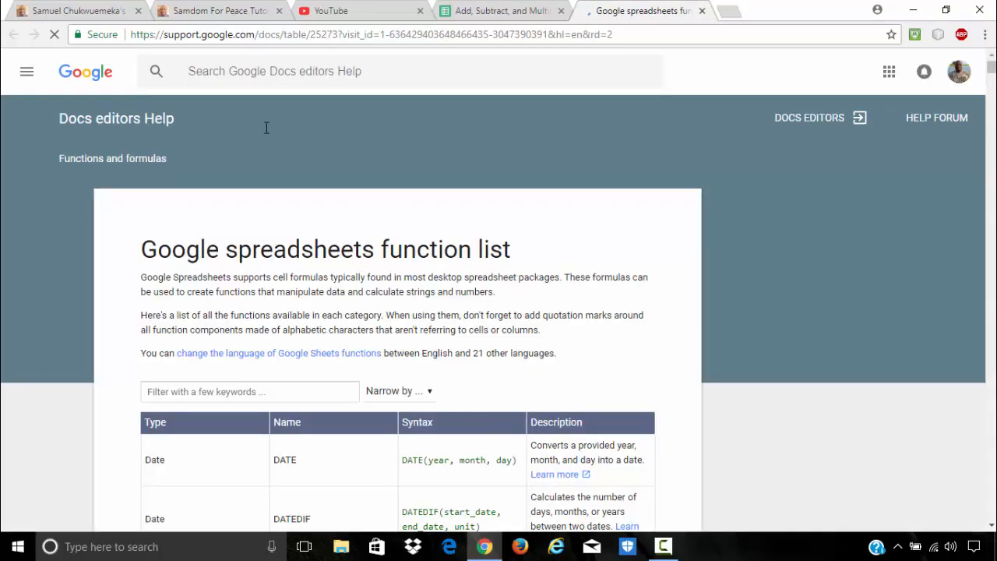
scroll(525, 384, down, 20)
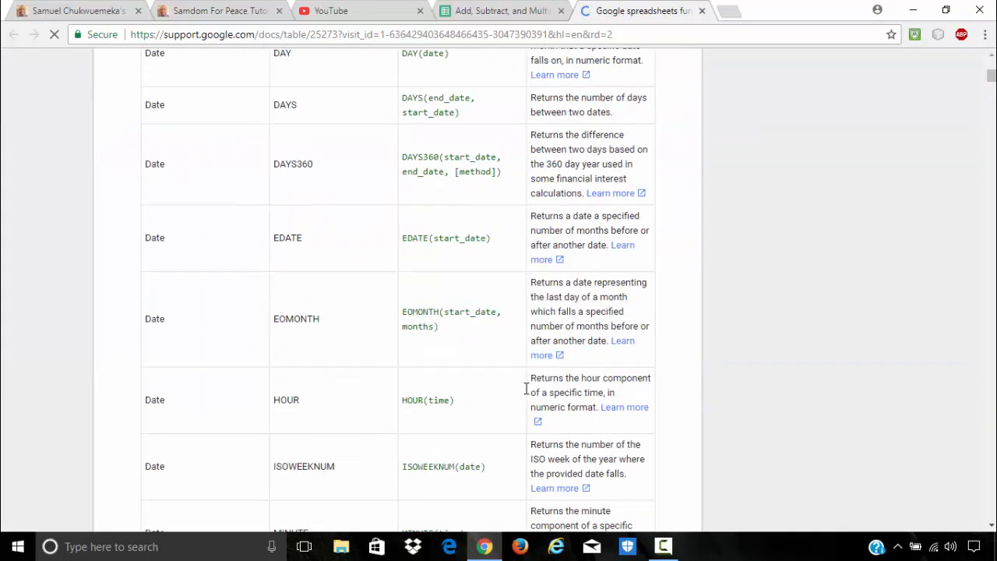
scroll(525, 393, up, 20)
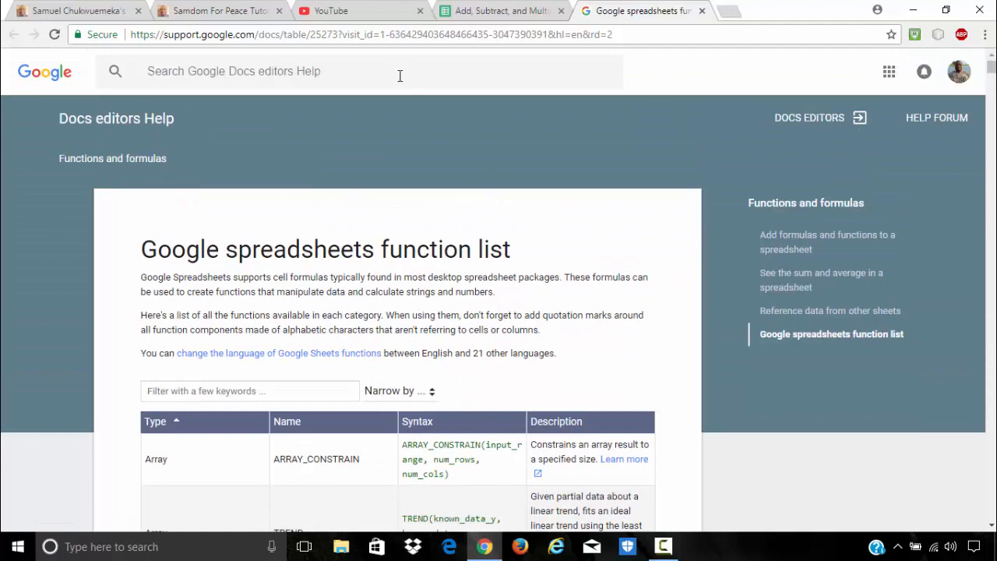
Filter the function list with the keywords "matrix multiplication".
click(253, 391)
scroll(350, 464, down, 2)
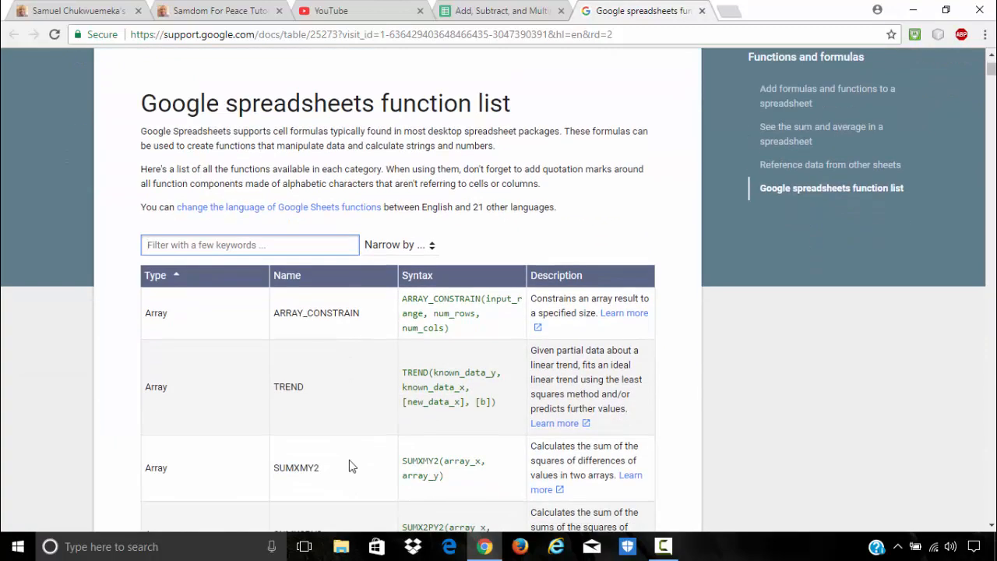
text(matrix mu)
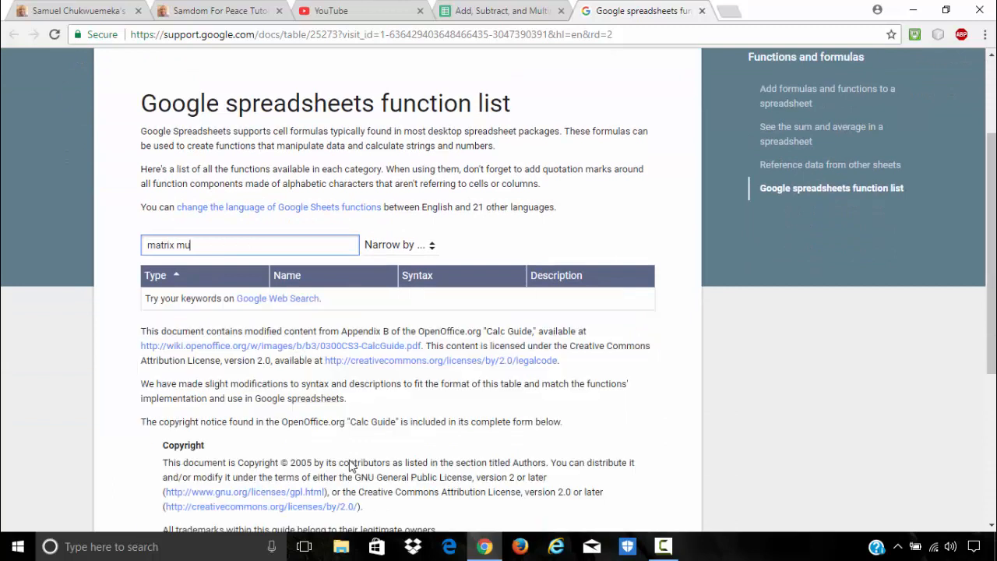
text(ltipl)
text(ication)
scroll(327, 311, down, 2)
scroll(325, 312, up, 4)
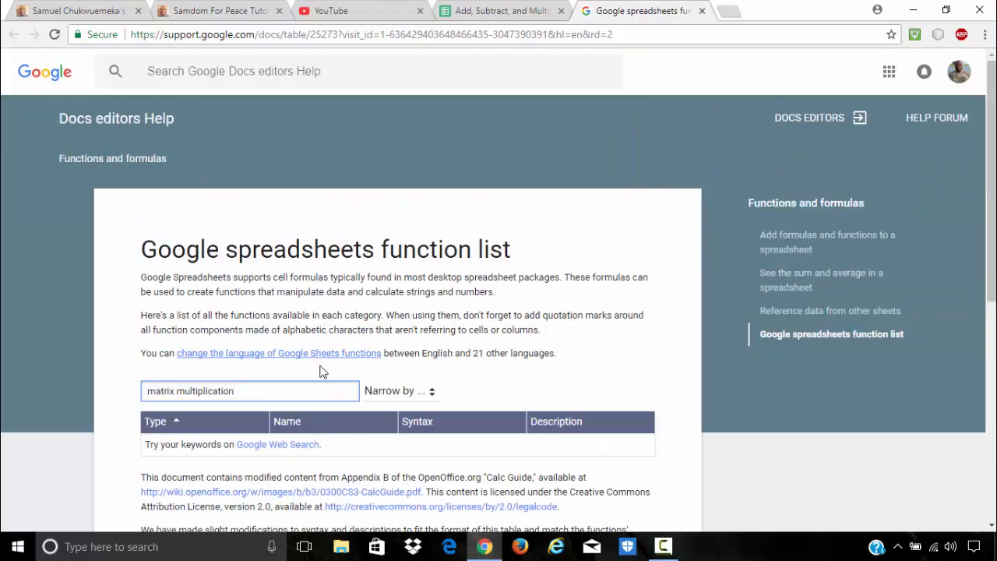
scroll(373, 404, down, 1)
scroll(373, 404, down, 3)
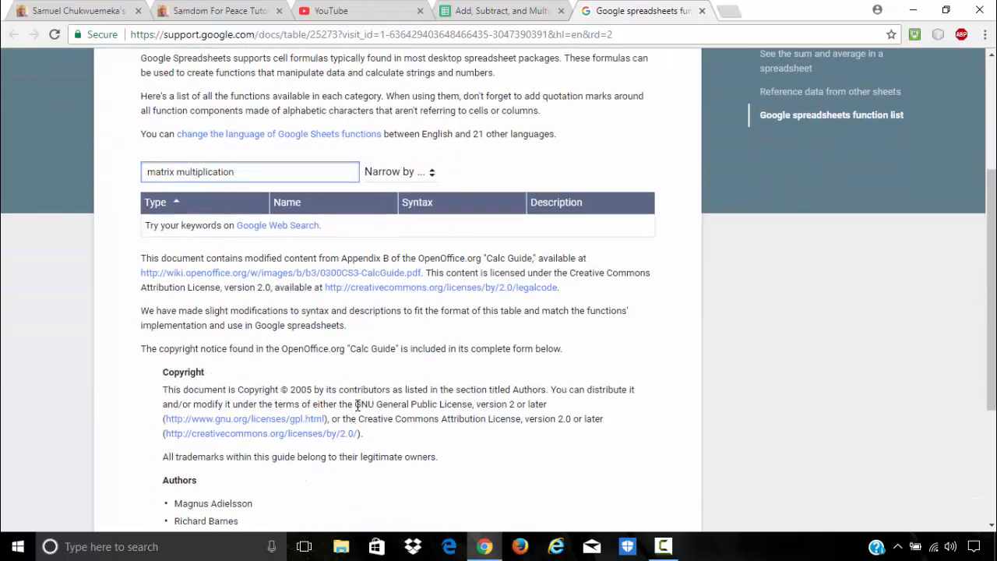
Shorten the function list filter to "matrix" to find the function that multiplies matrices.
key(BackSpace)
key(BackSpace)
key(BackSpace)
key(BackSpace)
key(BackSpace)
key(BackSpace)
key(BackSpace)
key(BackSpace)
key(BackSpace)
key(BackSpace)
key(BackSpace)
key(BackSpace)
key(BackSpace)
key(BackSpace)
key(BackSpace)
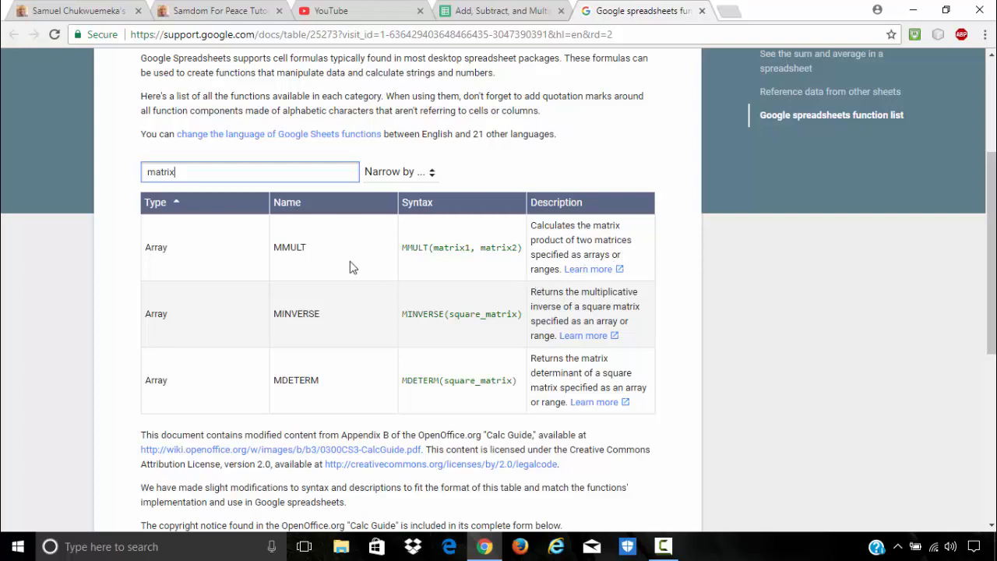
Return to the spreadsheet and start an MMULT formula in H26 with Matrix I's range A26:B27 as the first argument.
click(495, 13)
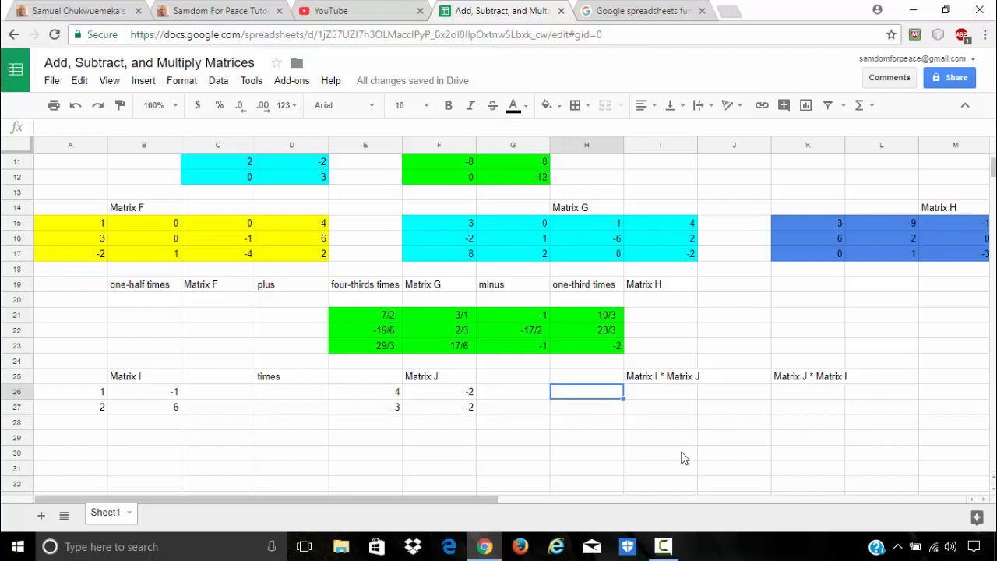
text(=mm)
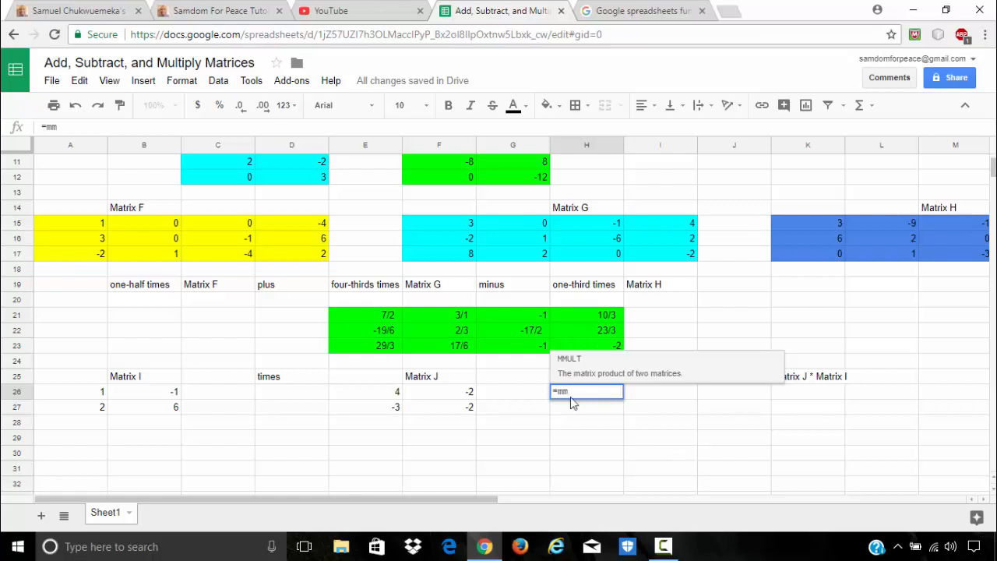
click(598, 373)
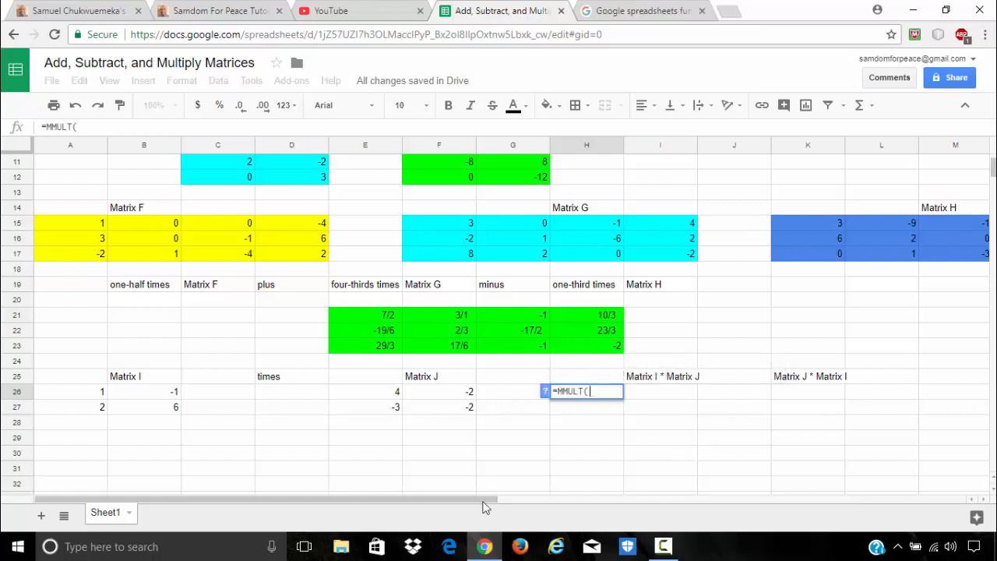
click(92, 393)
drag(123, 404, 158, 408)
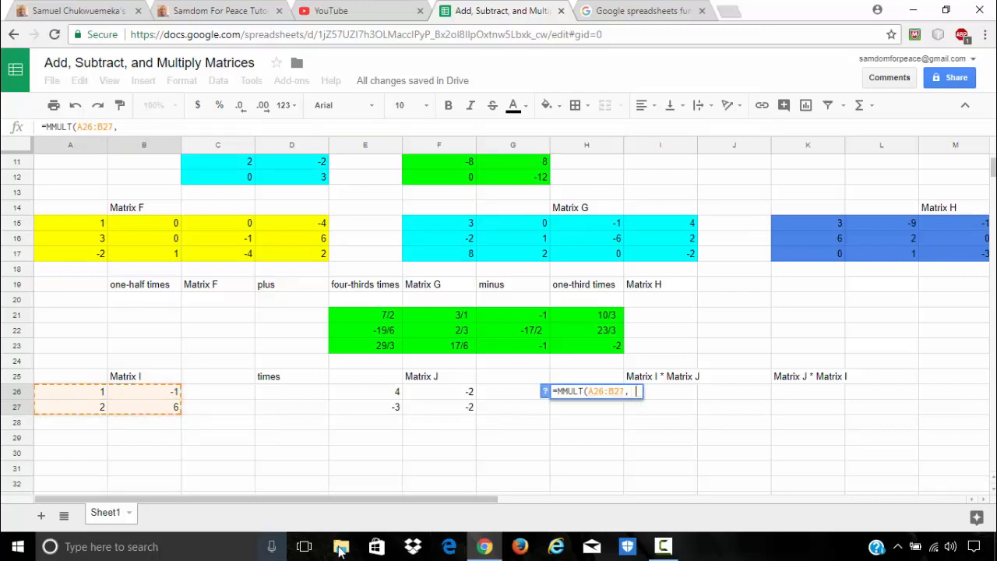
Check the argument syntax of MMULT in the online function list, and return to the formula being written in the spreadsheet.
click(639, 11)
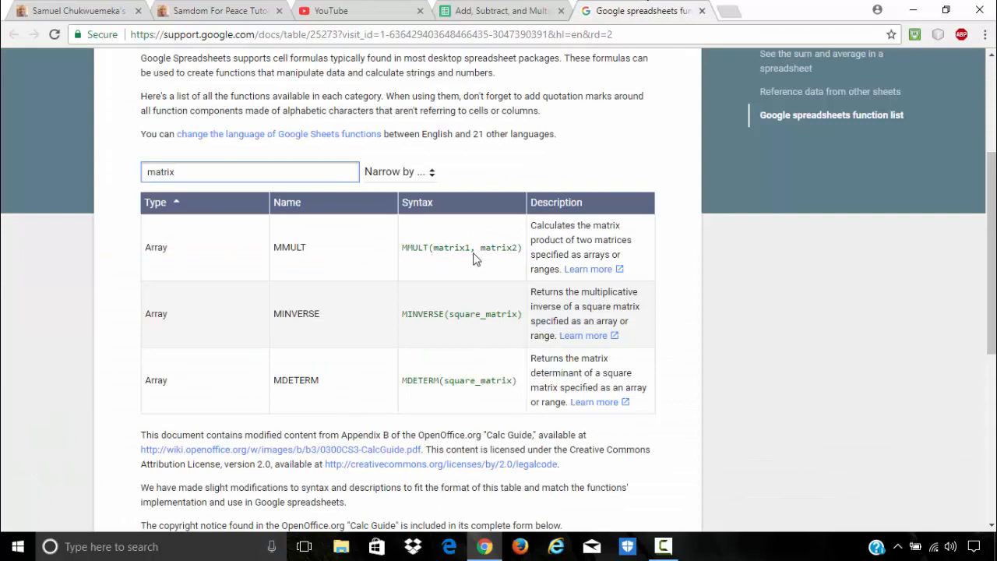
click(488, 10)
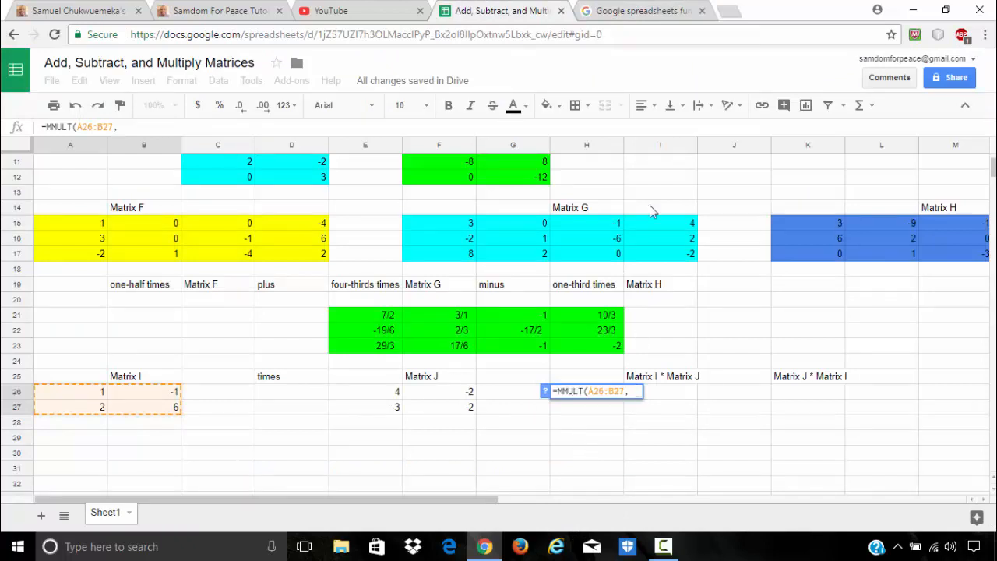
click(633, 14)
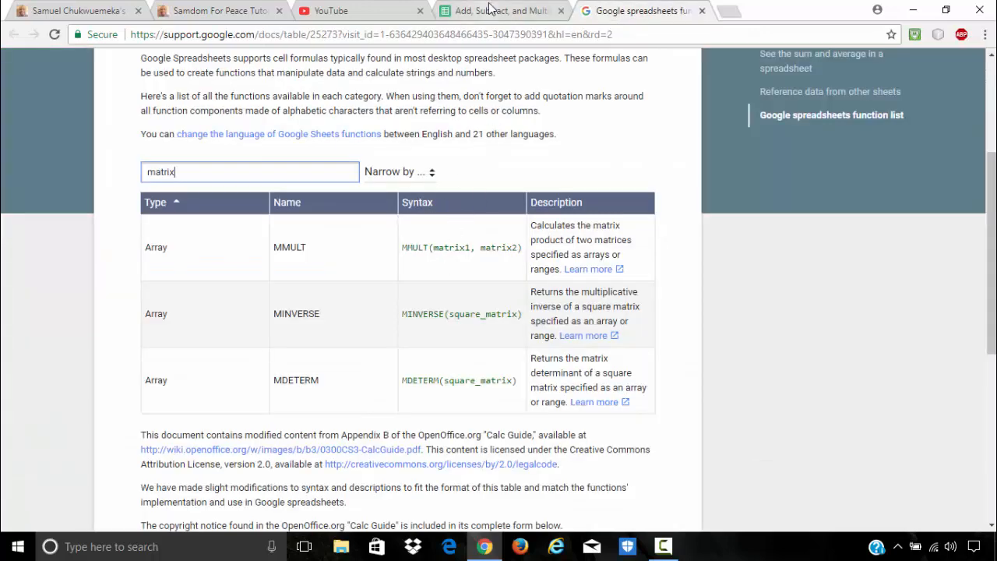
click(489, 10)
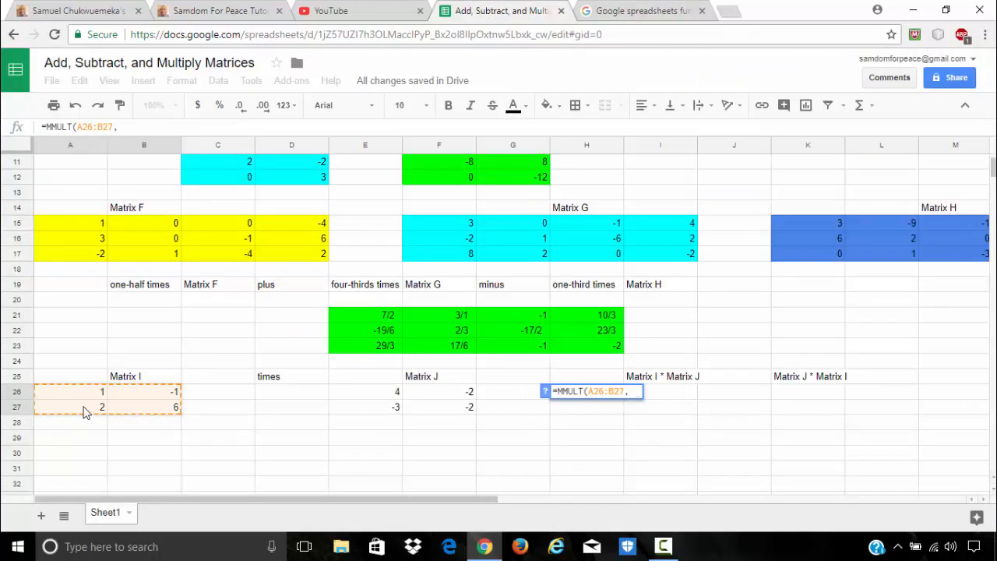
Complete the MMULT formula in H26 with Matrix J's range E26:F27 as the second argument.
drag(381, 394, 455, 410)
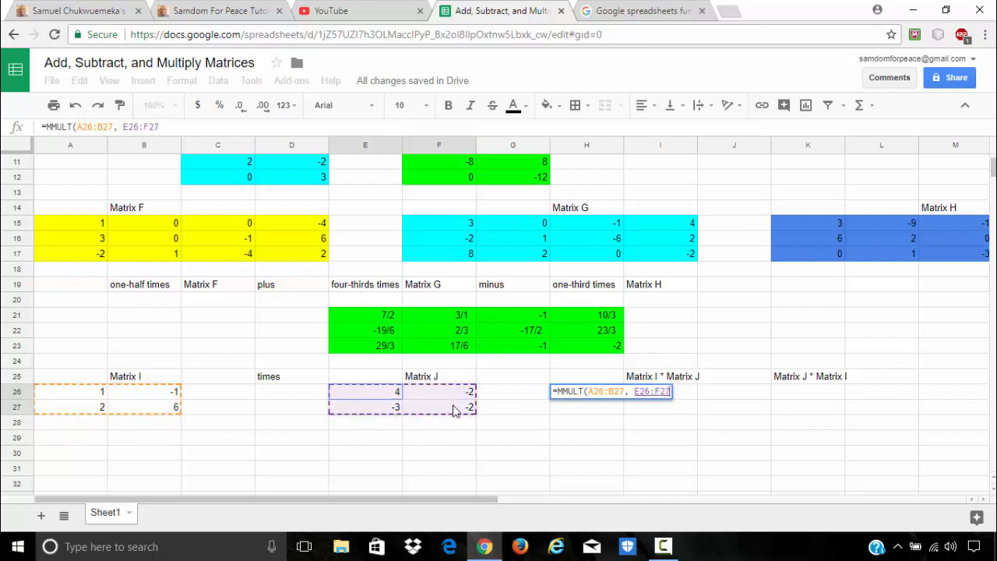
text())
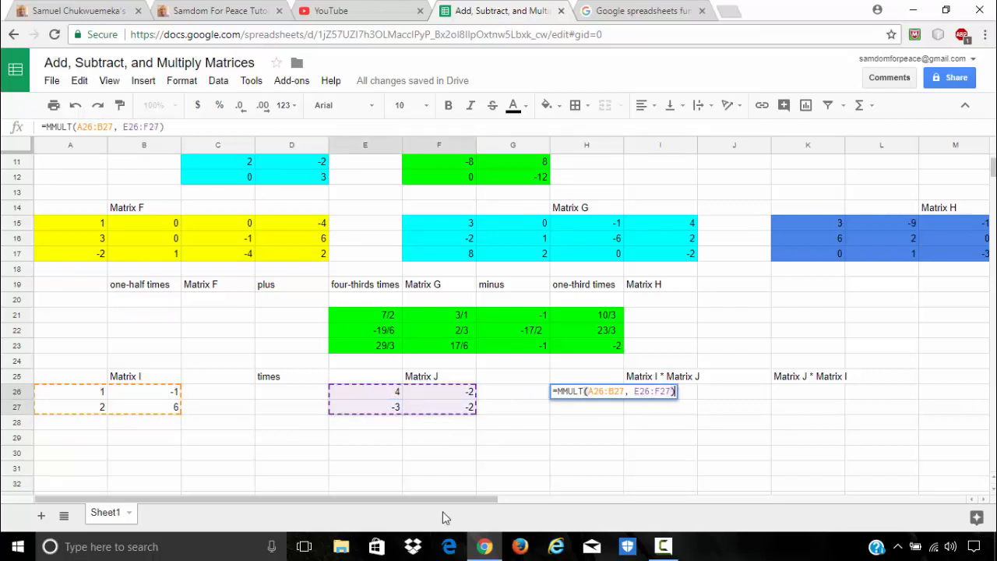
key(Return)
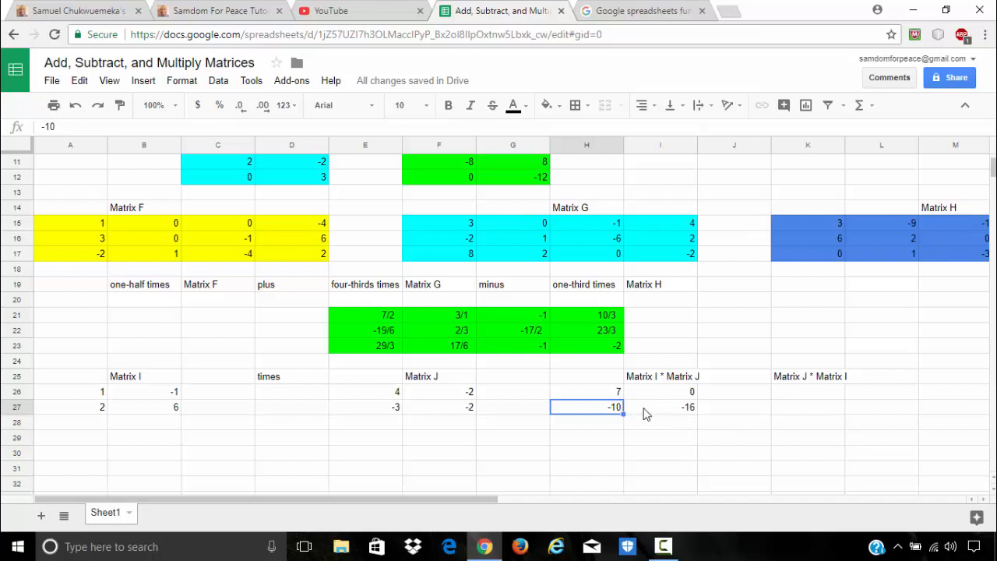
Relocate the heading "Matrix J * Matrix I" from K25 to L25, clearing the original cell.
click(788, 399)
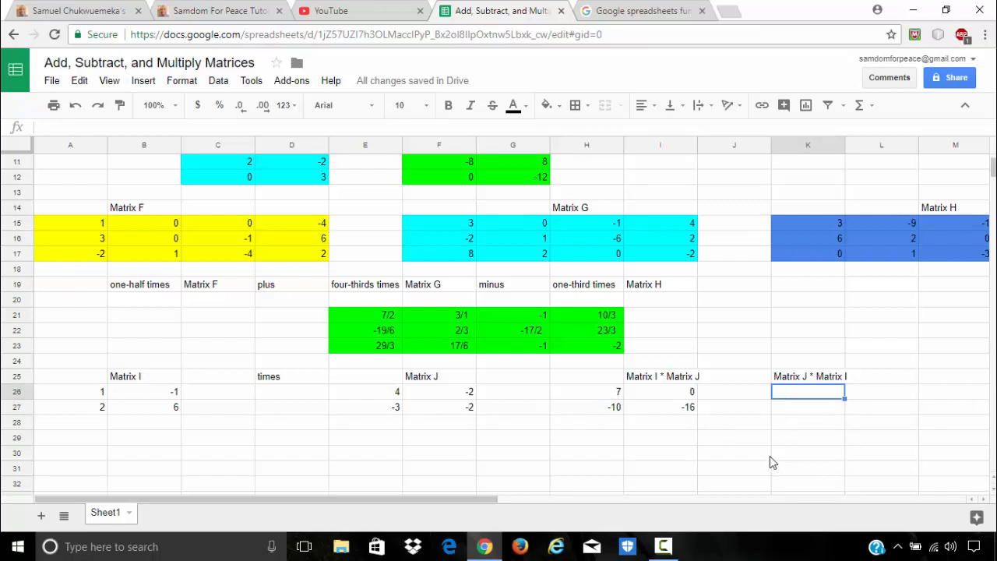
click(856, 382)
text(Matr)
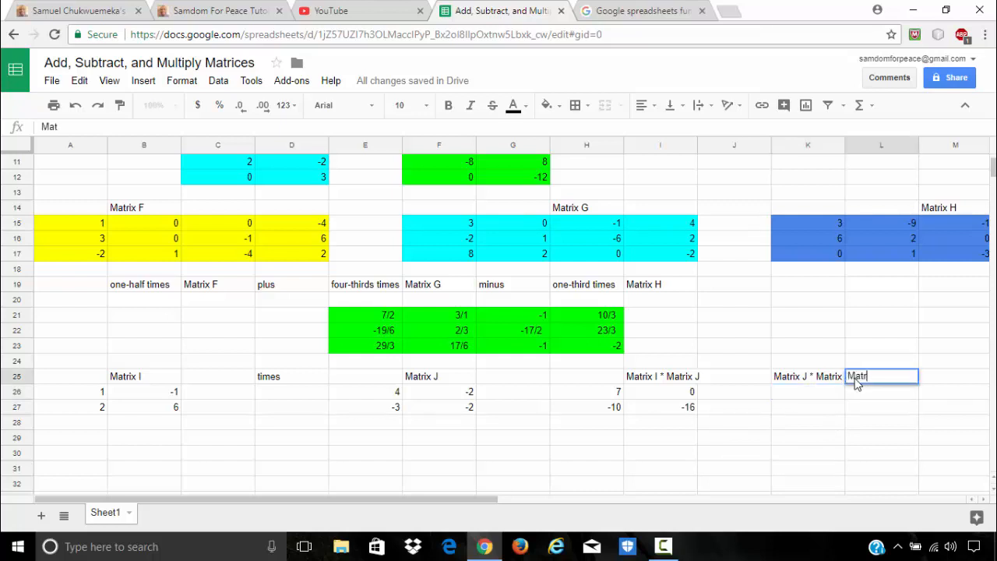
text(ix J * Matrix I)
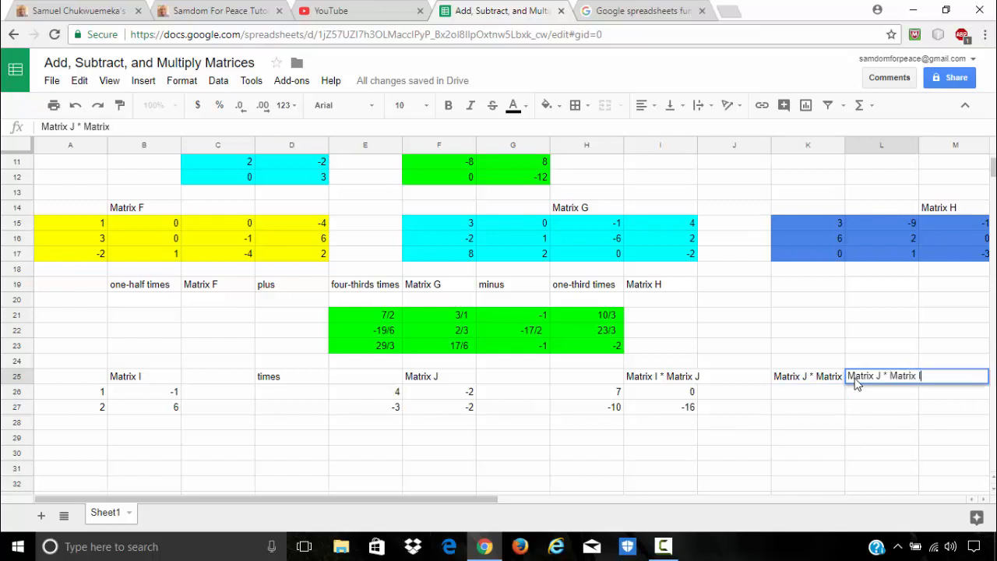
key(Return)
key(Up)
key(Left)
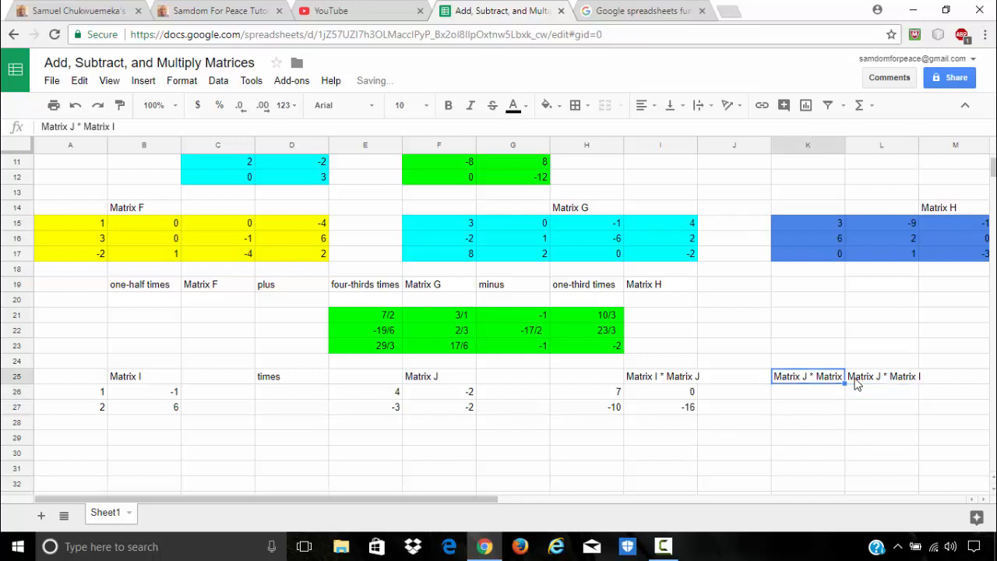
key(Delete)
Compute Matrix J times Matrix I in K26 with the formula =MMULT(E26:F27, A26:B27).
key(Down)
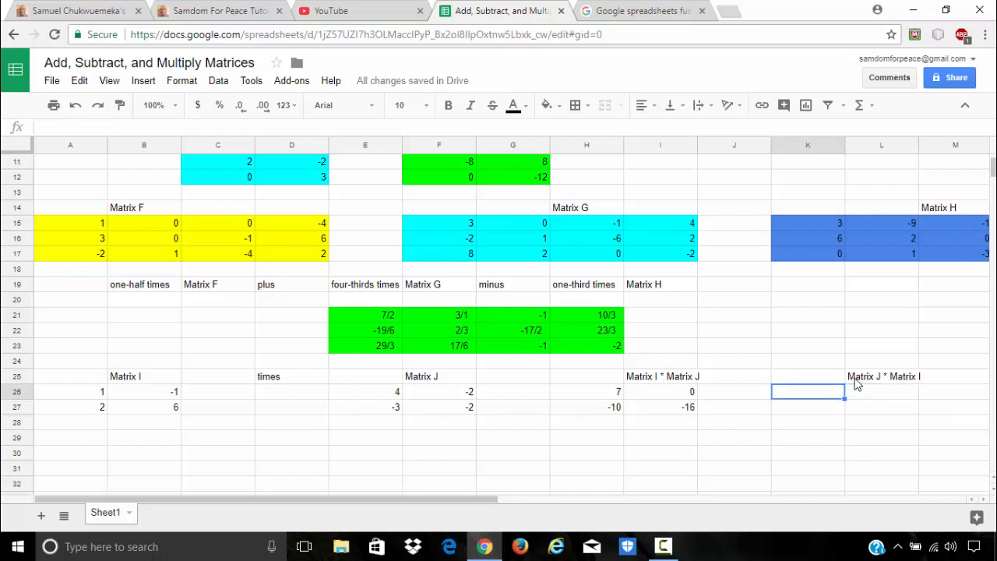
text(=mm)
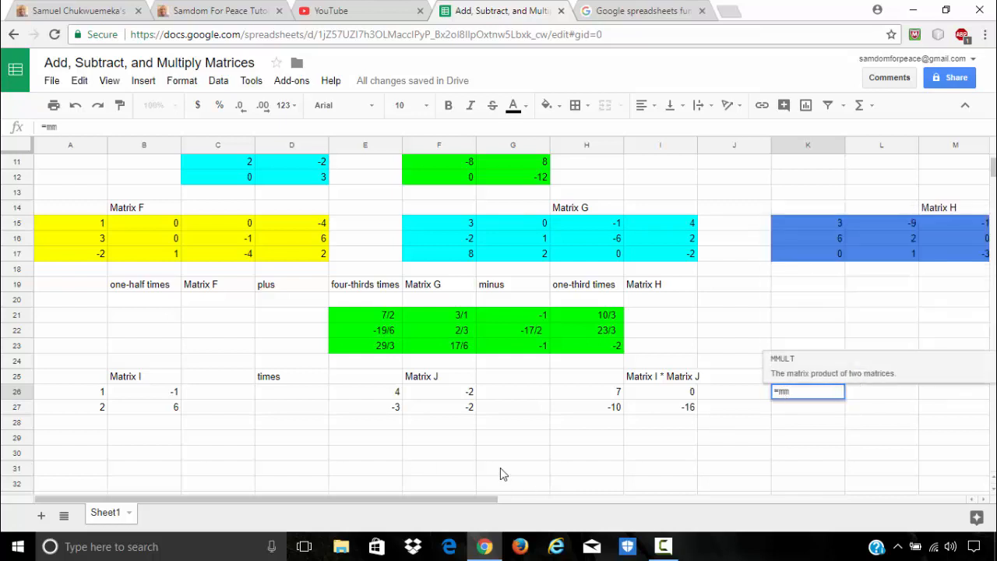
click(812, 368)
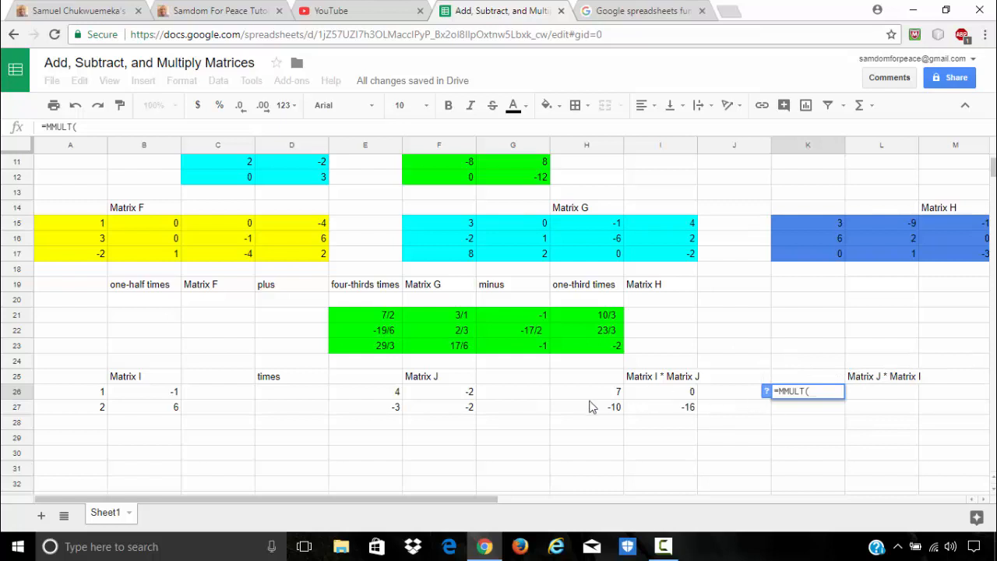
click(394, 393)
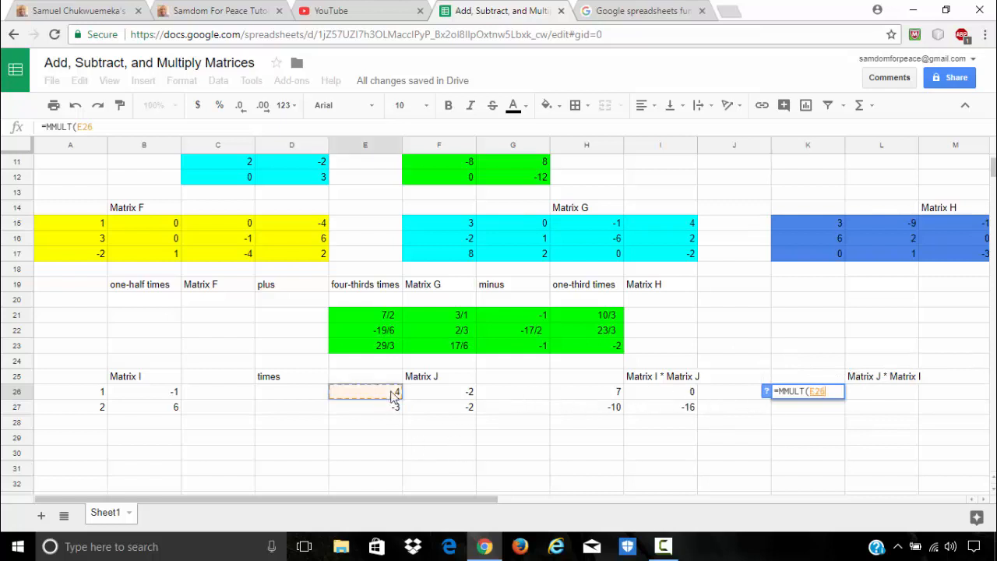
drag(394, 393, 451, 408)
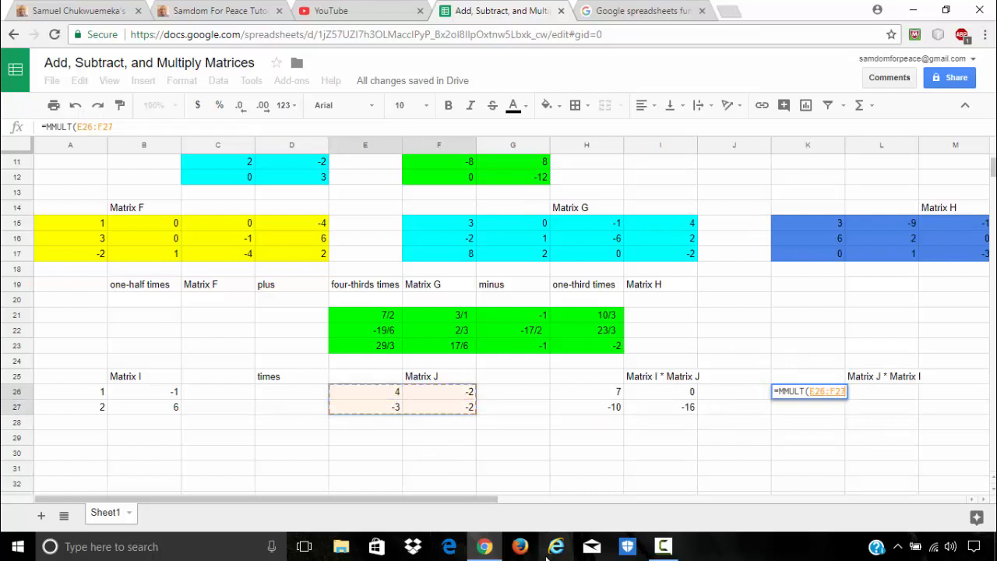
text(,)
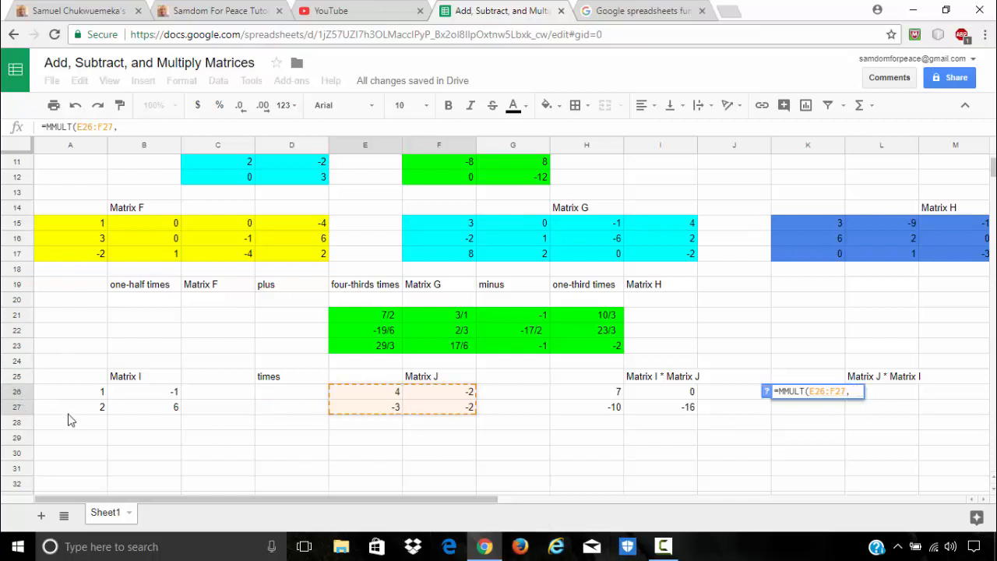
drag(81, 395, 140, 408)
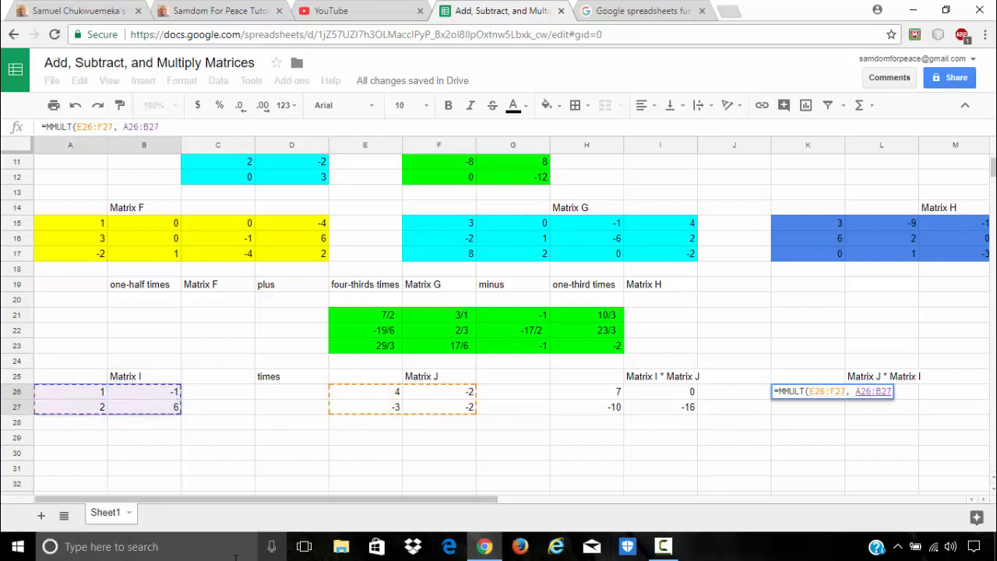
text())
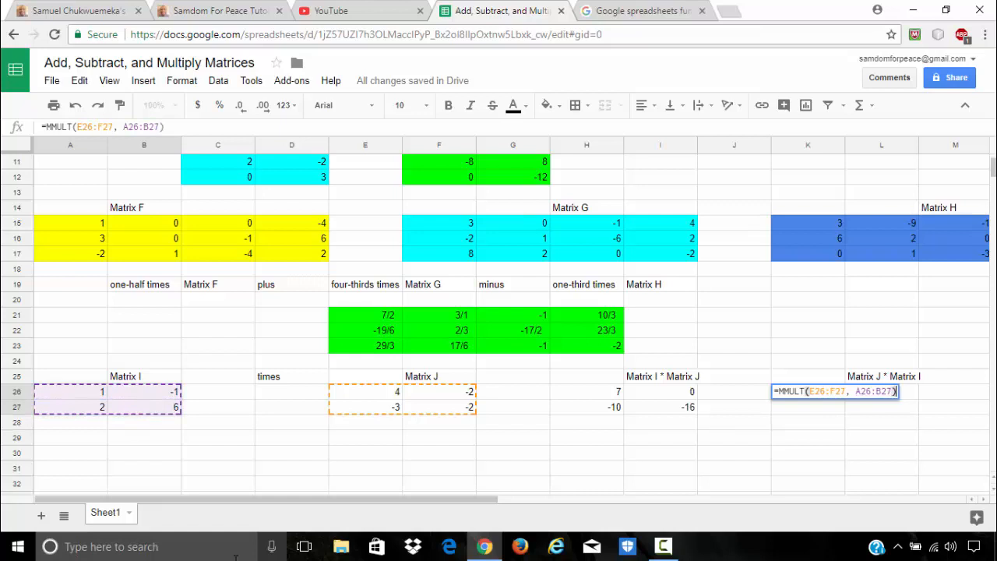
key(Return)
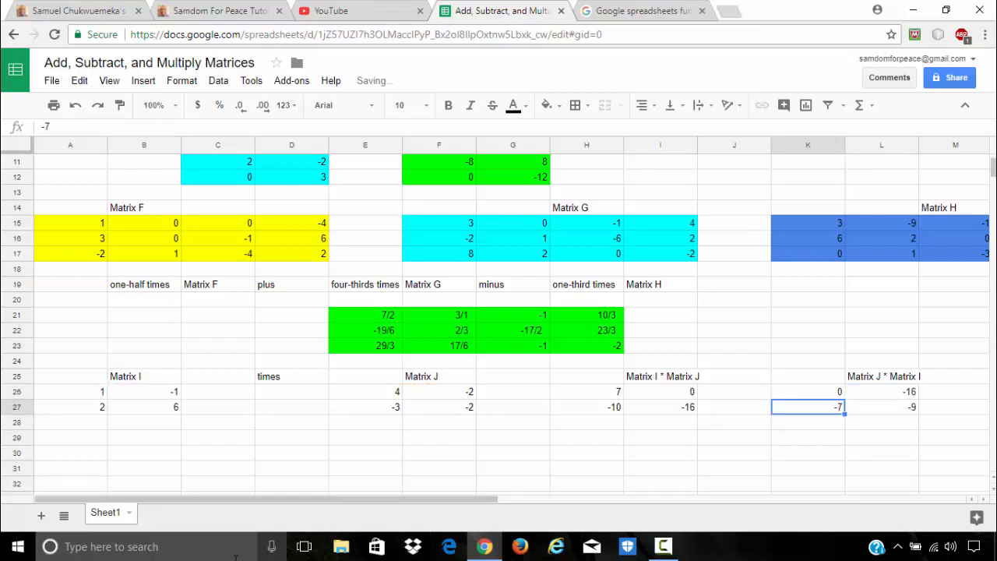
Enter the heading "Matrix K" in B29, below the Matrix I example.
scroll(623, 351, down, 2)
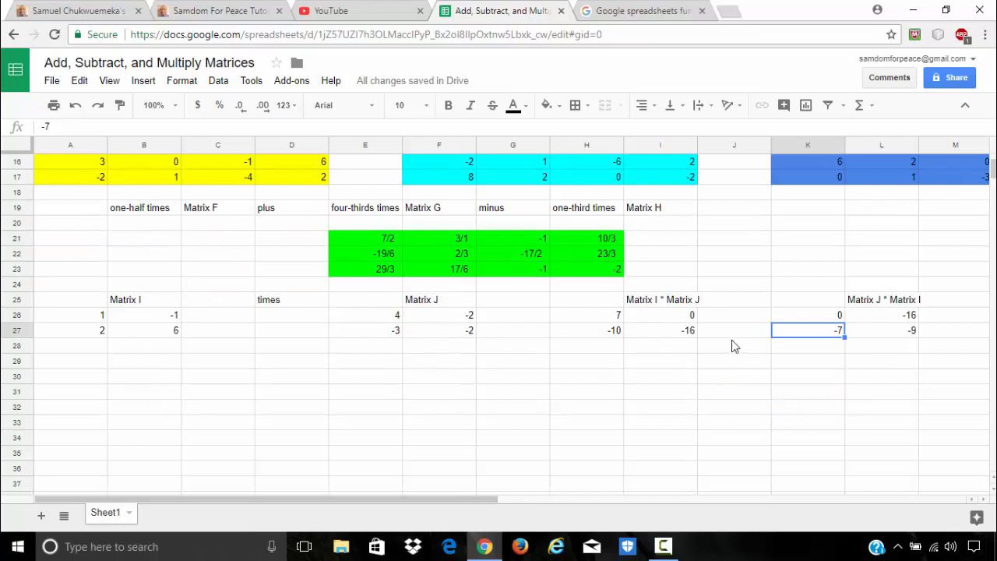
scroll(732, 346, down, 2)
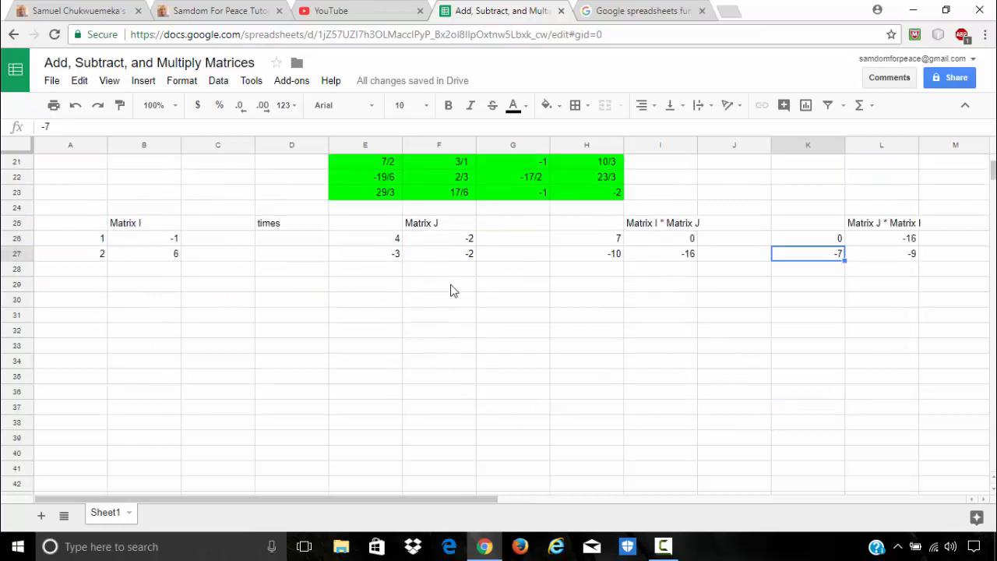
click(81, 286)
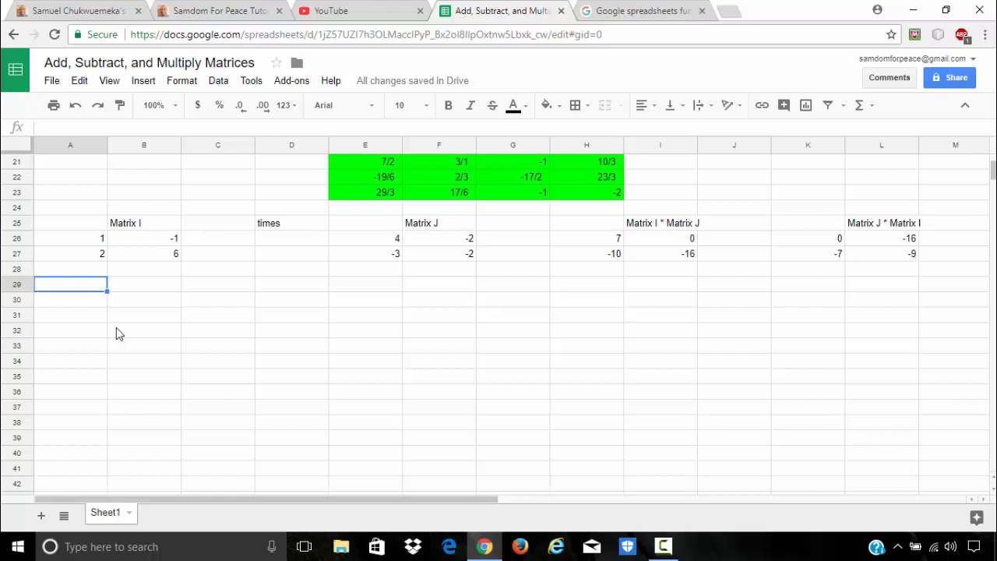
key(Right)
text(M)
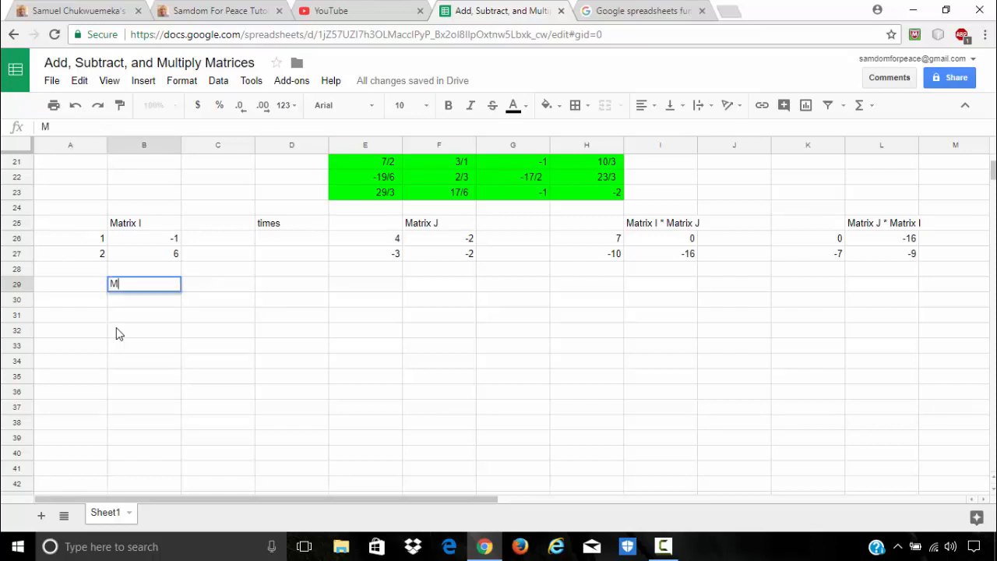
text(atrix K)
key(Return)
Fill the first row of Matrix K in A30:C30 with 2, 3 and -1.
key(Left)
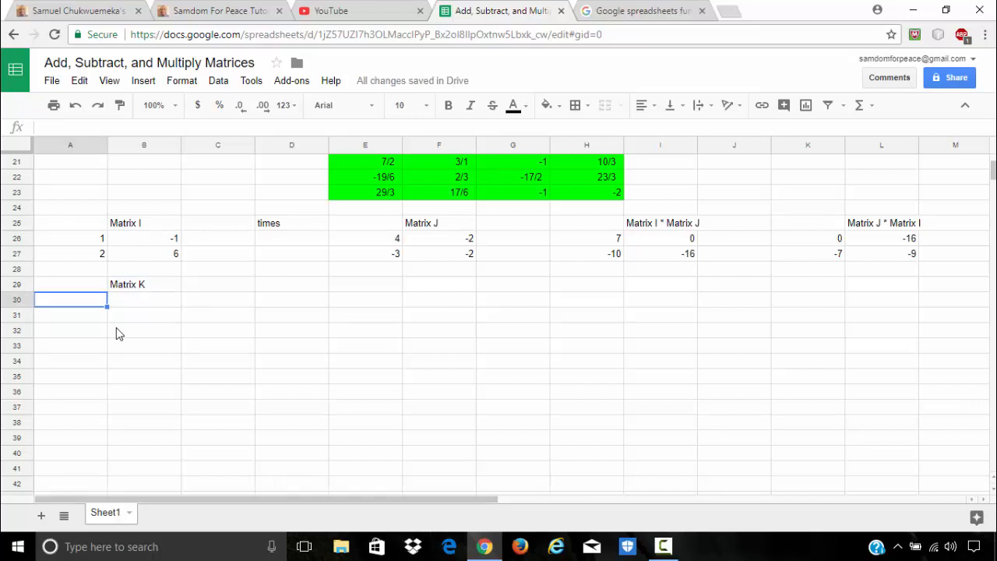
text(2)
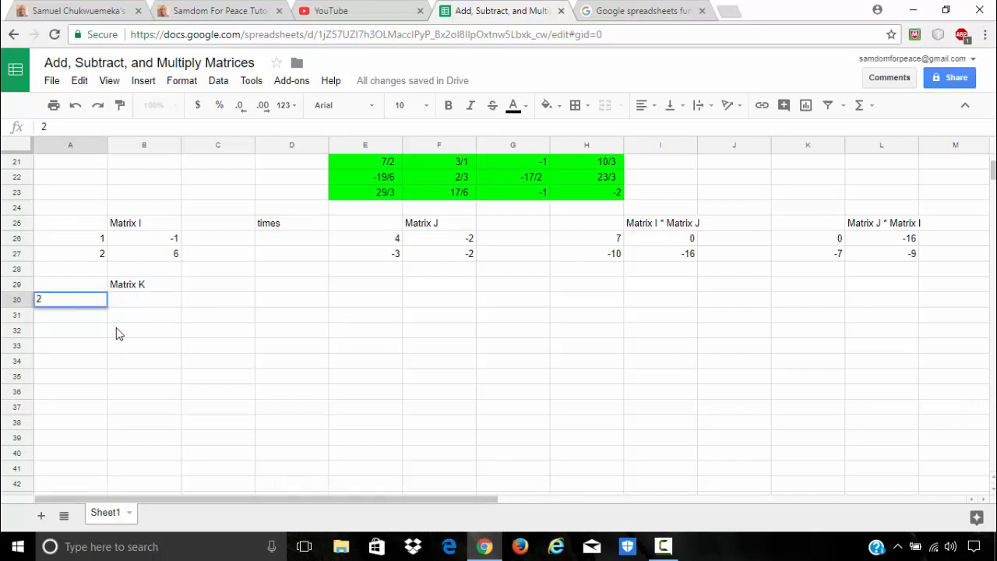
key(Tab)
text(0)
key(Tab)
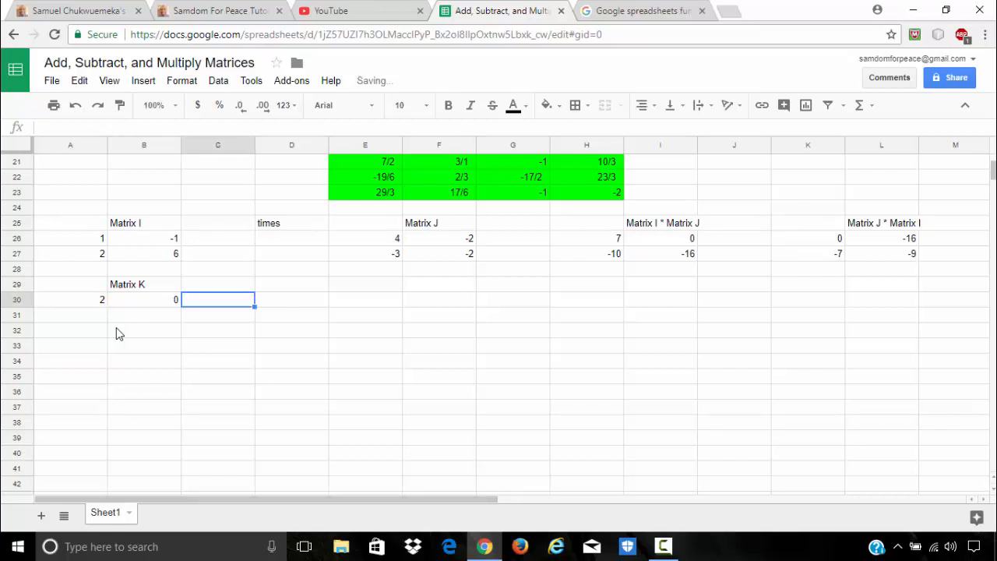
key(Left)
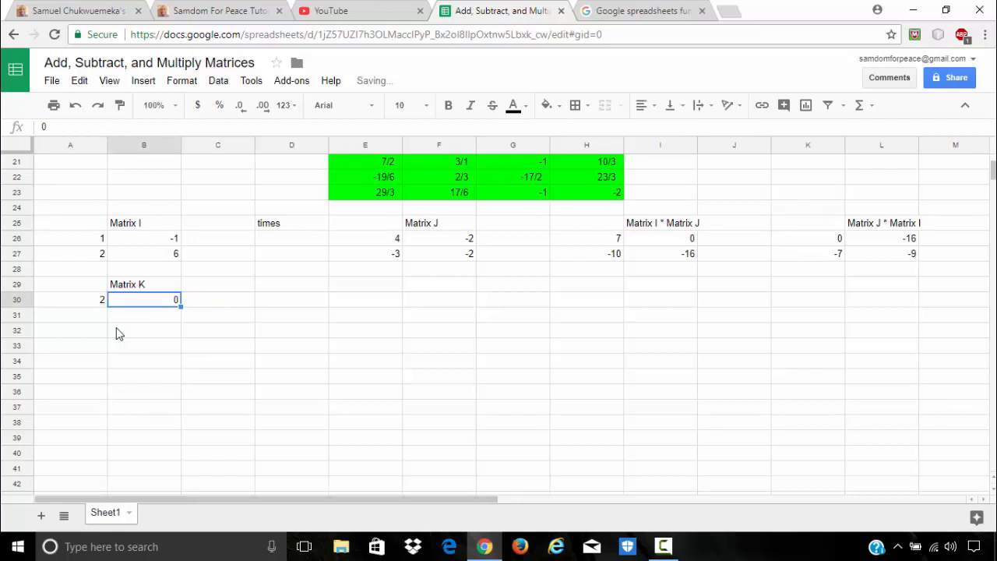
text(3)
key(Tab)
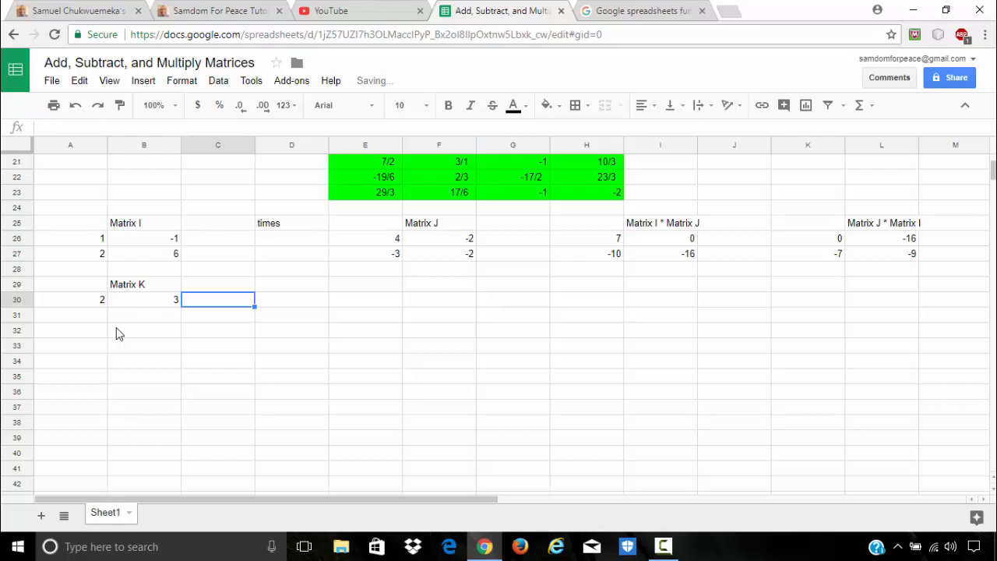
text(-1)
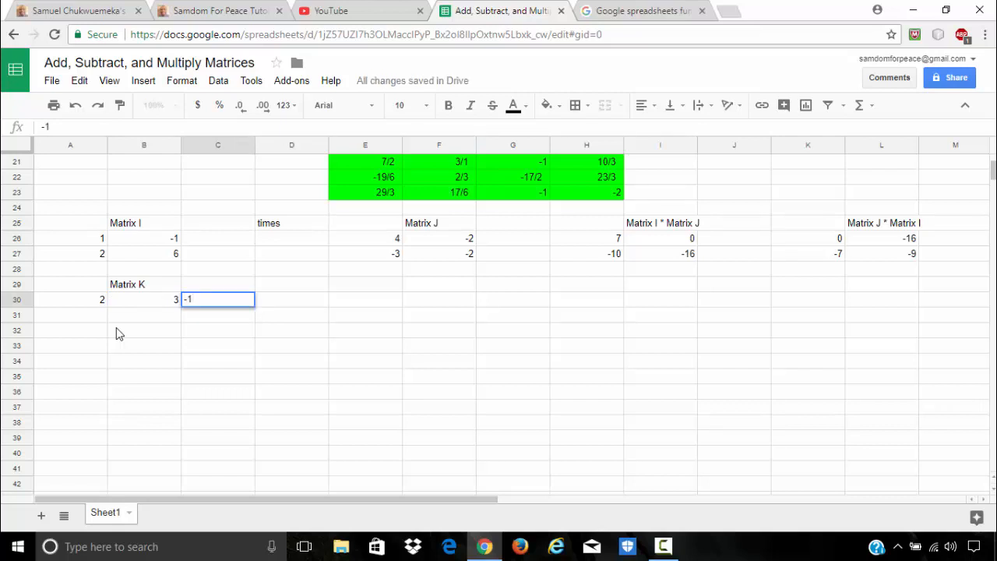
key(Return)
Fill the second row of Matrix K in A31:C31 with 0, 4 and 6, and select cell E29.
key(Left)
key(Left)
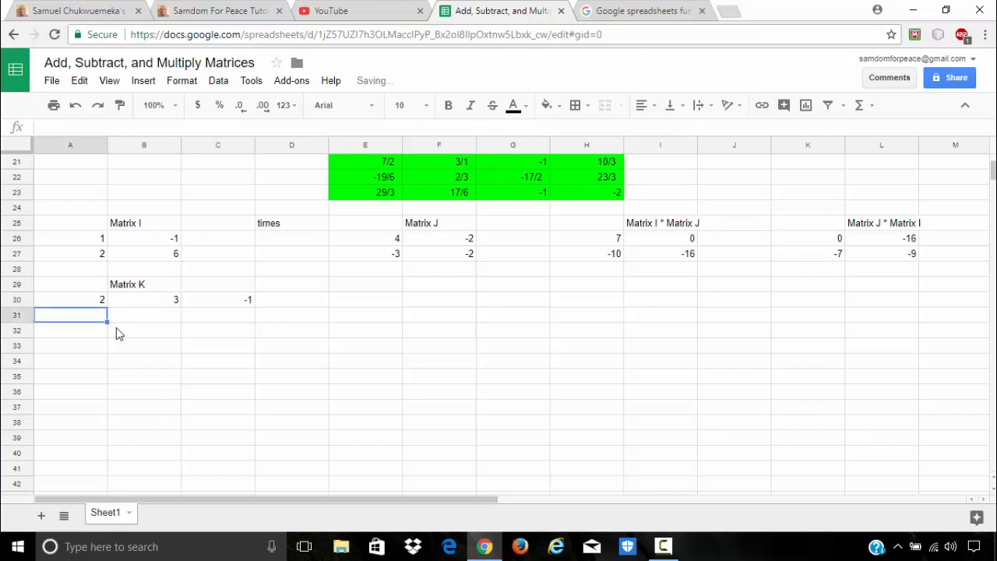
text(0)
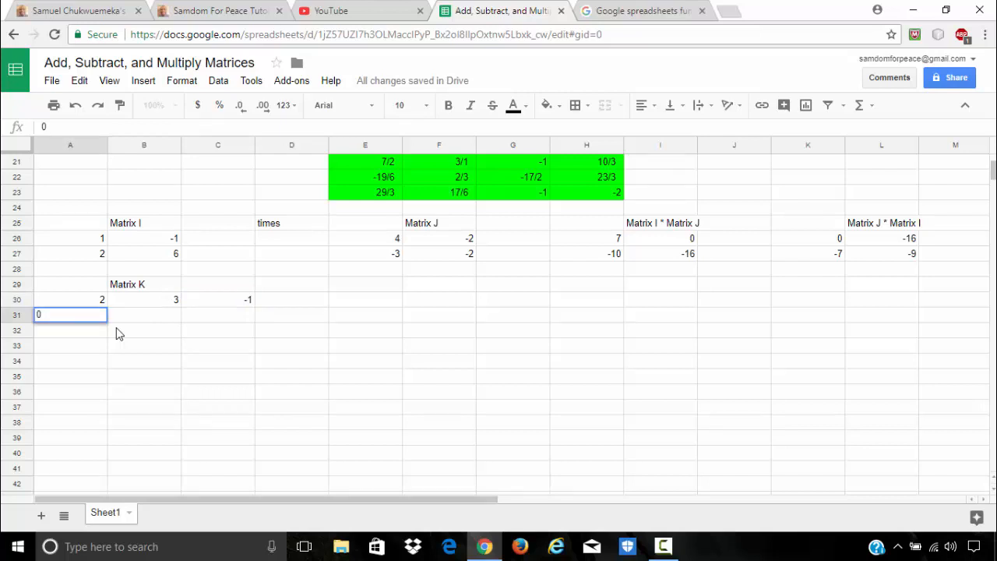
key(Tab)
text(4)
key(Tab)
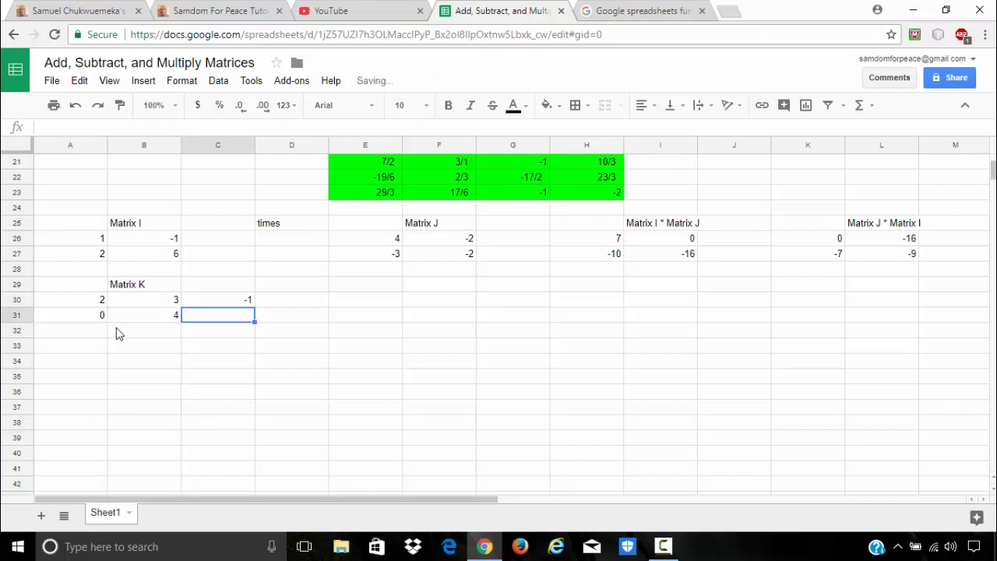
text(6)
key(Tab)
key(Tab)
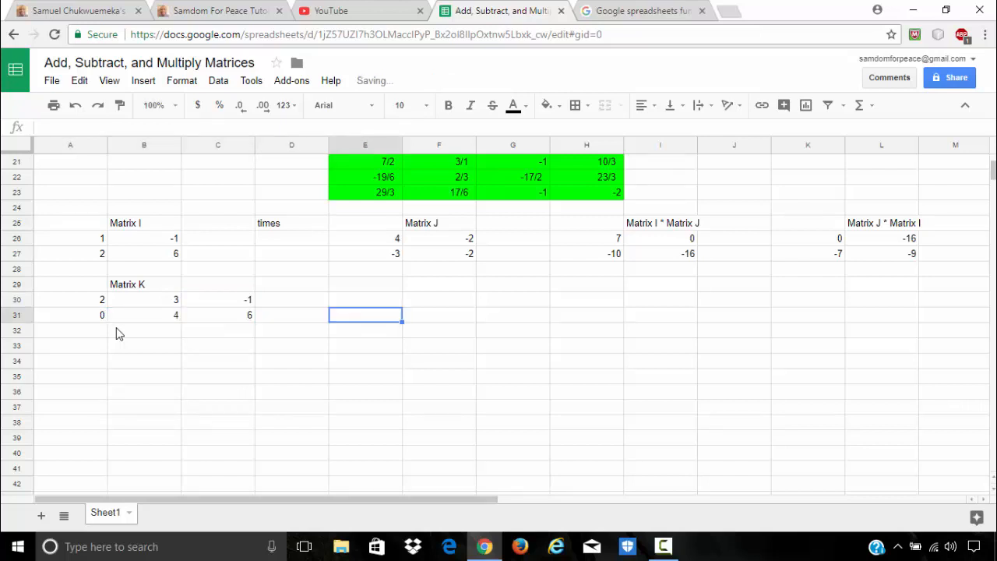
key(Up)
key(Up)
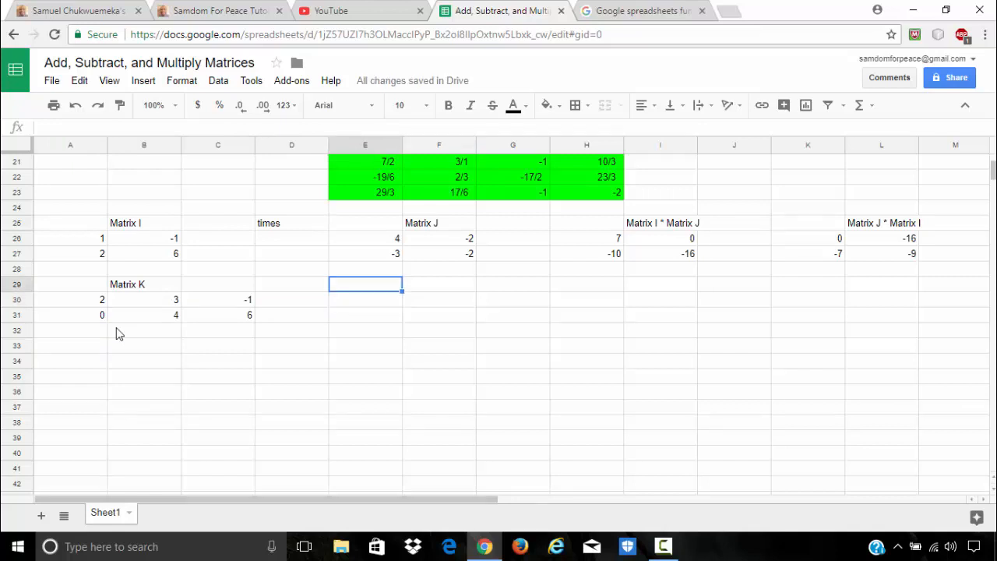
Enter "times" in E29 and the heading "Matrix L" in G29, in line with the Matrix K heading.
text(times)
key(Tab)
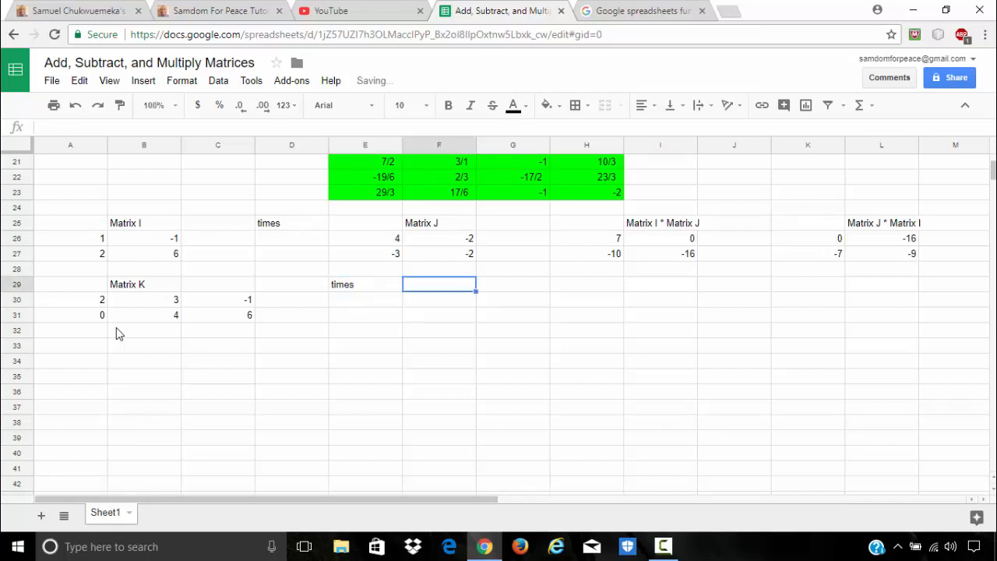
key(Tab)
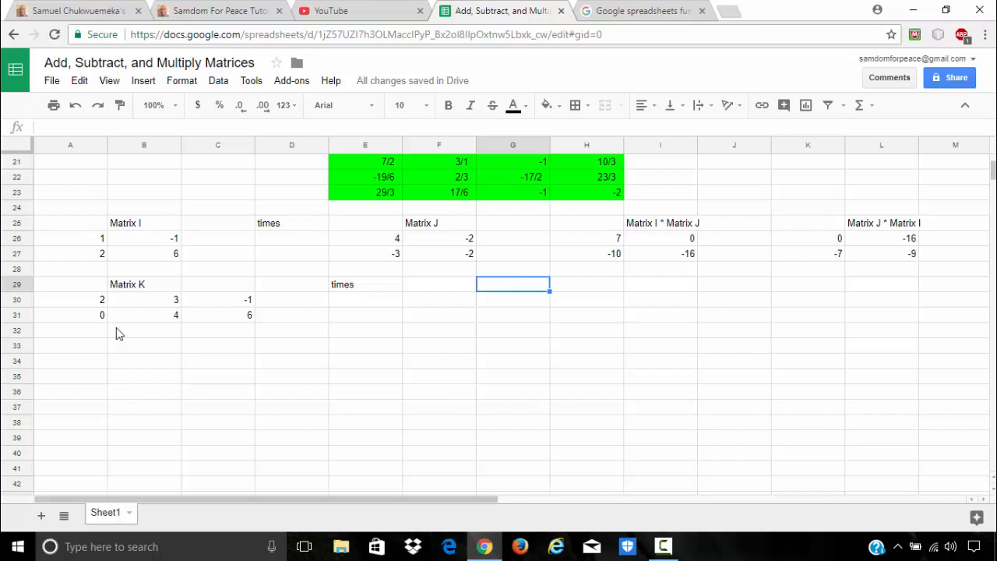
text(Matrix )
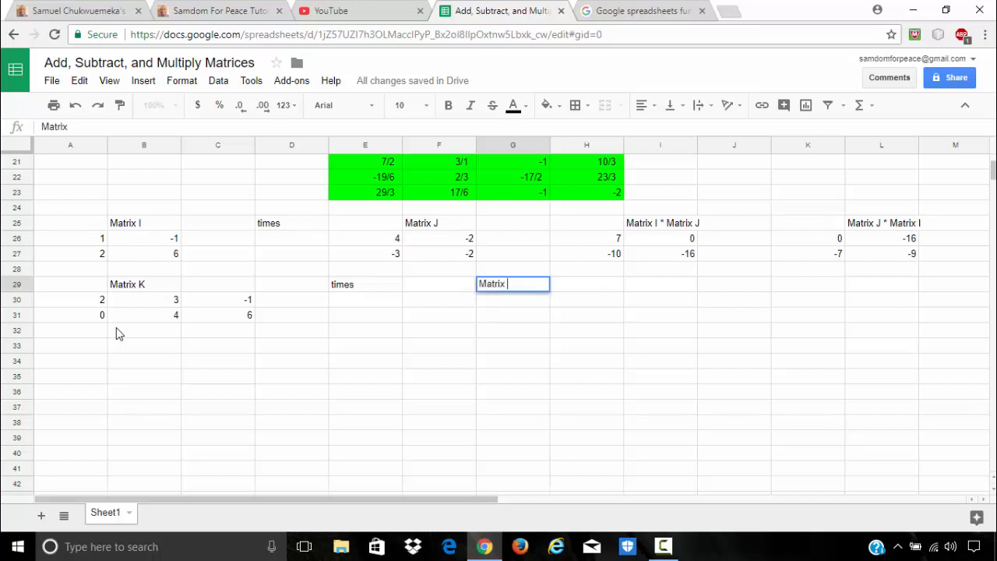
text(L)
key(Return)
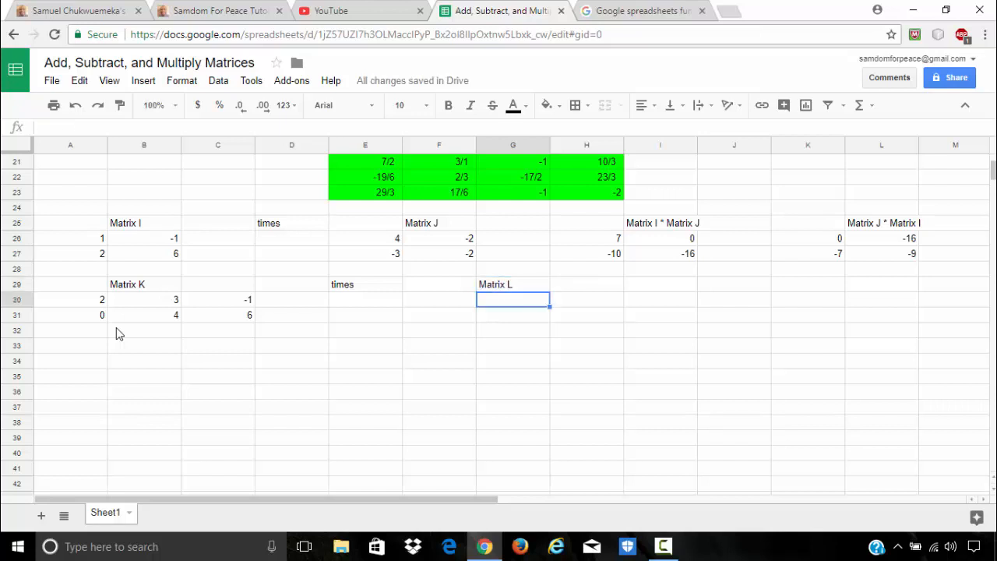
Fill the single column of Matrix L in G30:G32 with 2, 4 and 1.
text(2)
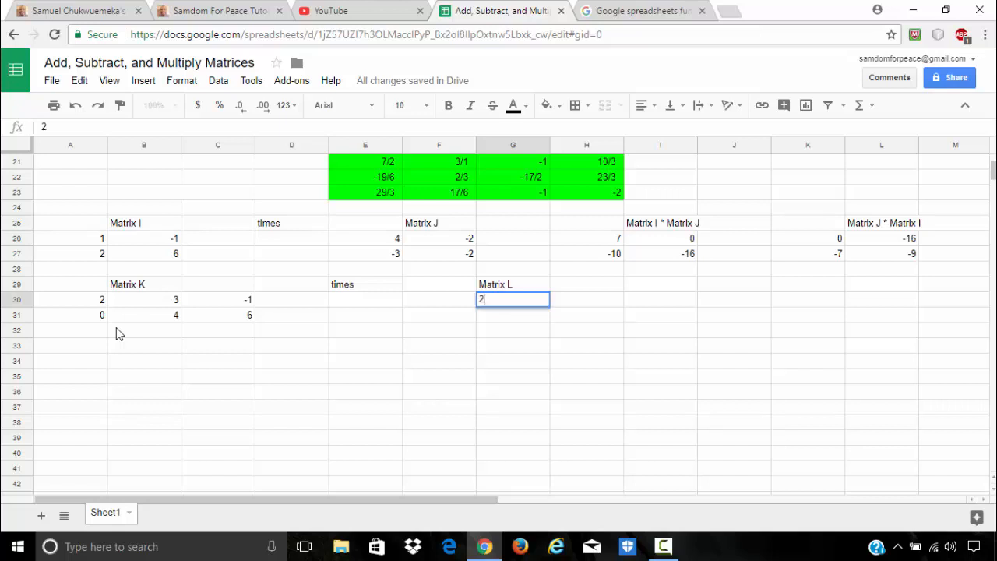
key(Return)
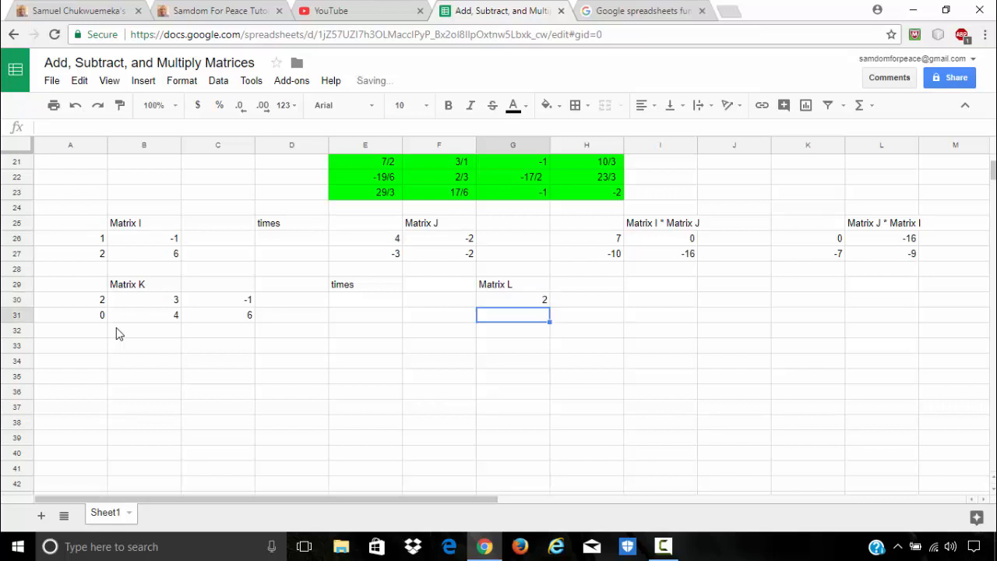
text(4)
key(Return)
text(1)
key(Tab)
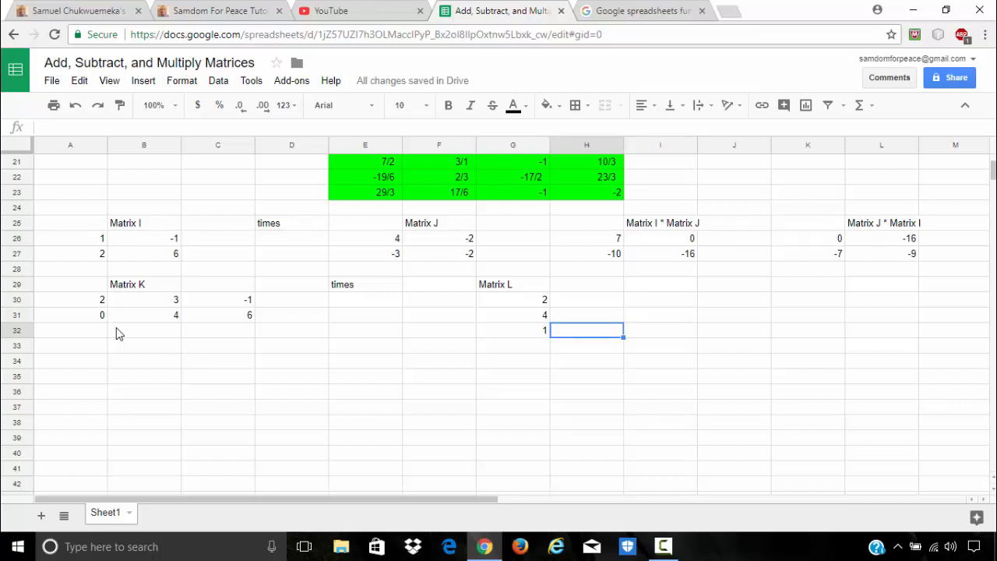
Enter the product heading "Matrix K * Matrix L" in I29.
key(Right)
key(Up)
key(Up)
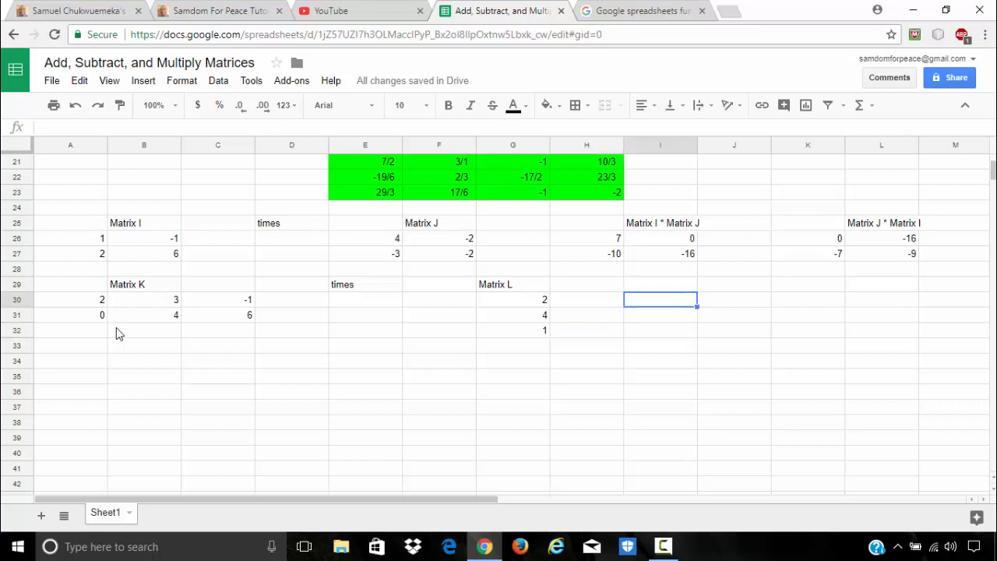
key(Up)
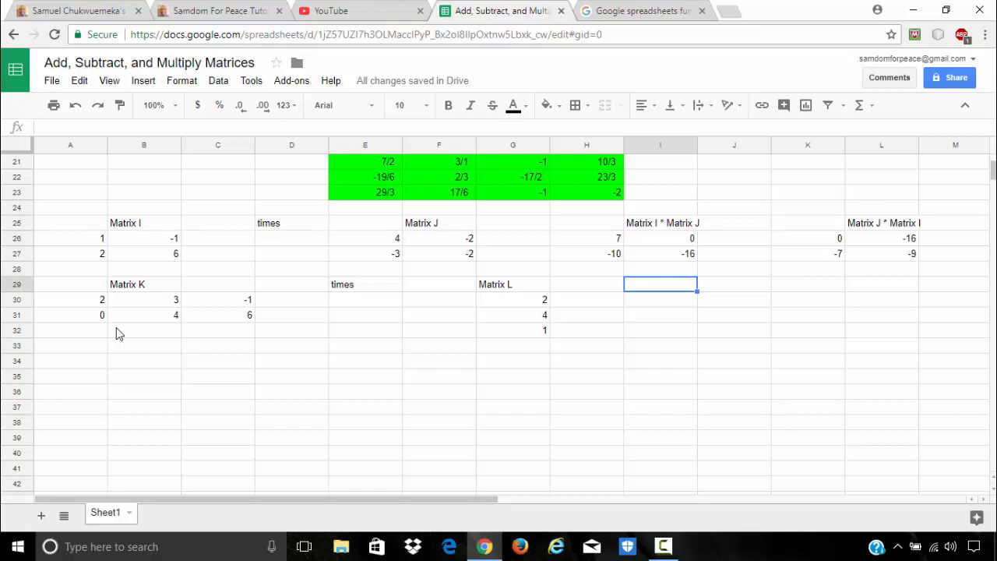
text(Matrix )
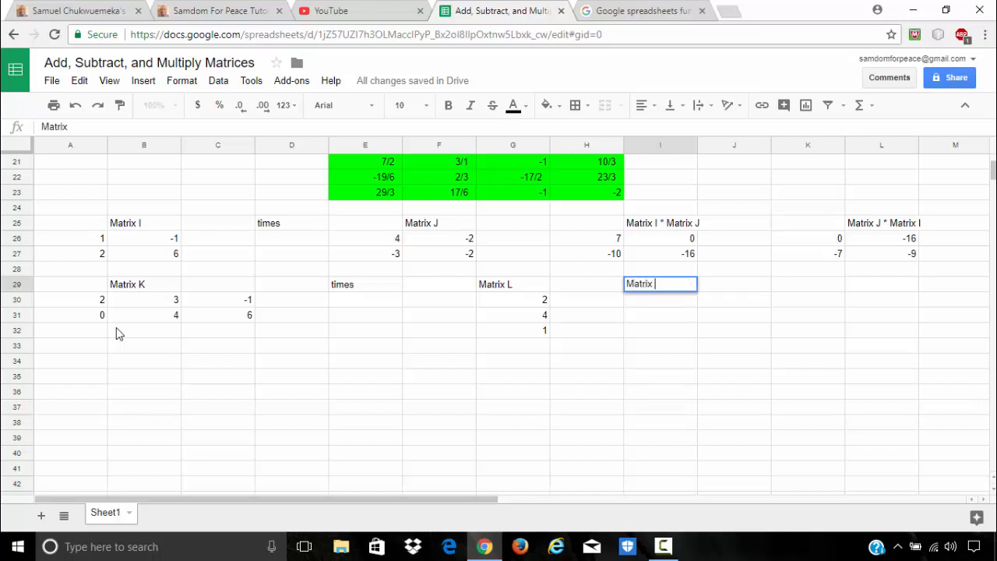
text(K * Matrix L)
key(Tab)
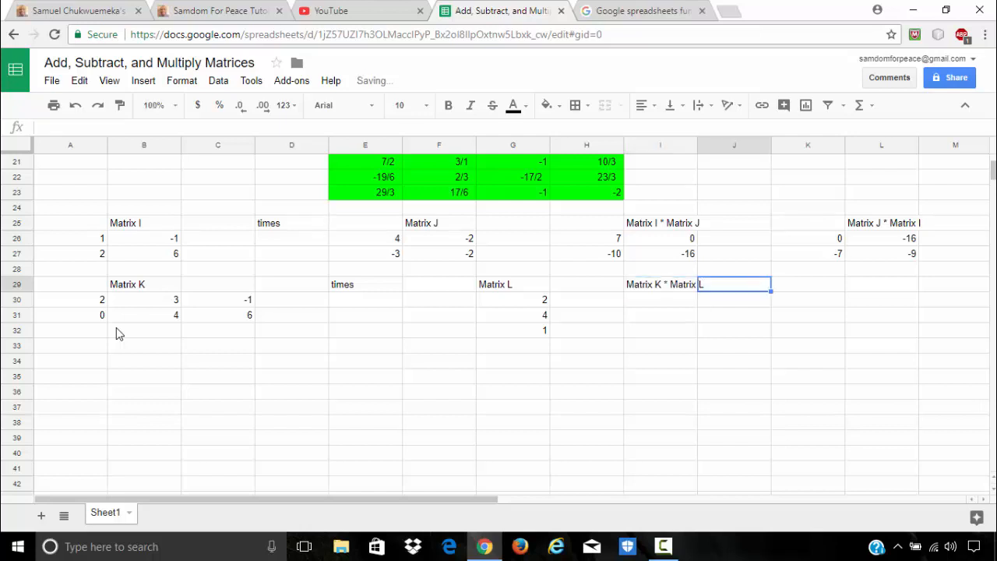
Widen columns I and L so that their product headings fit within the cells.
key(Tab)
key(Left)
key(Left)
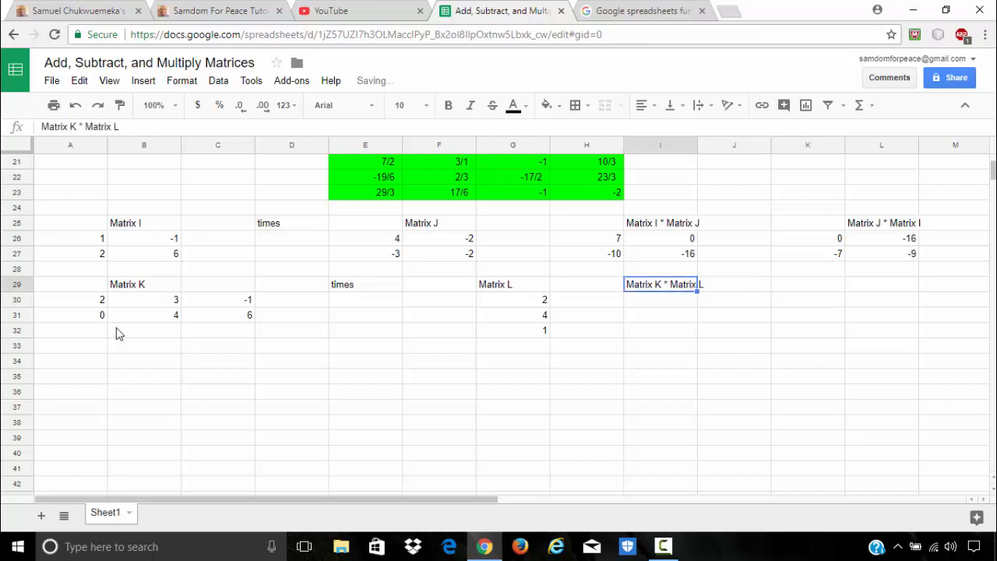
key(Right)
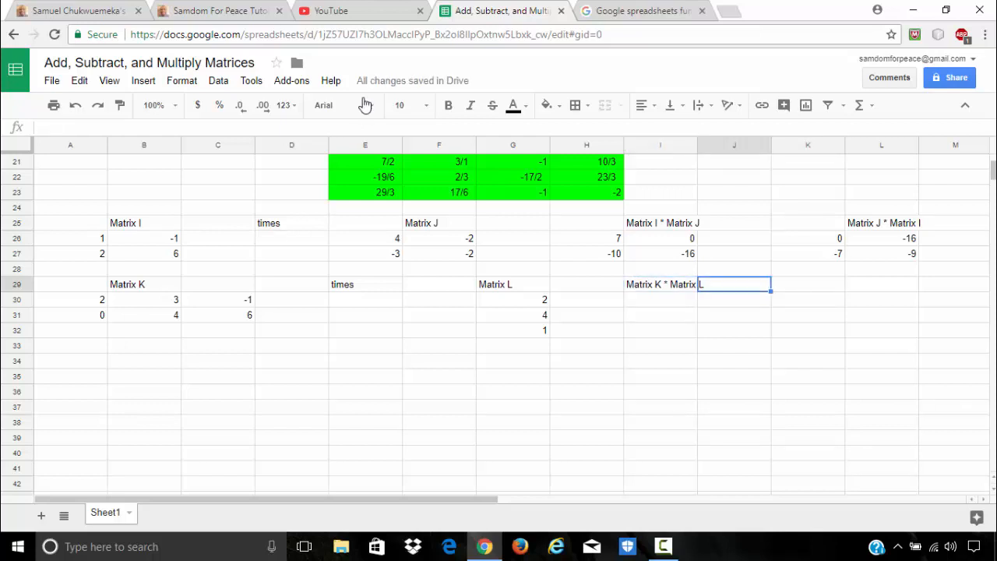
drag(692, 150, 714, 150)
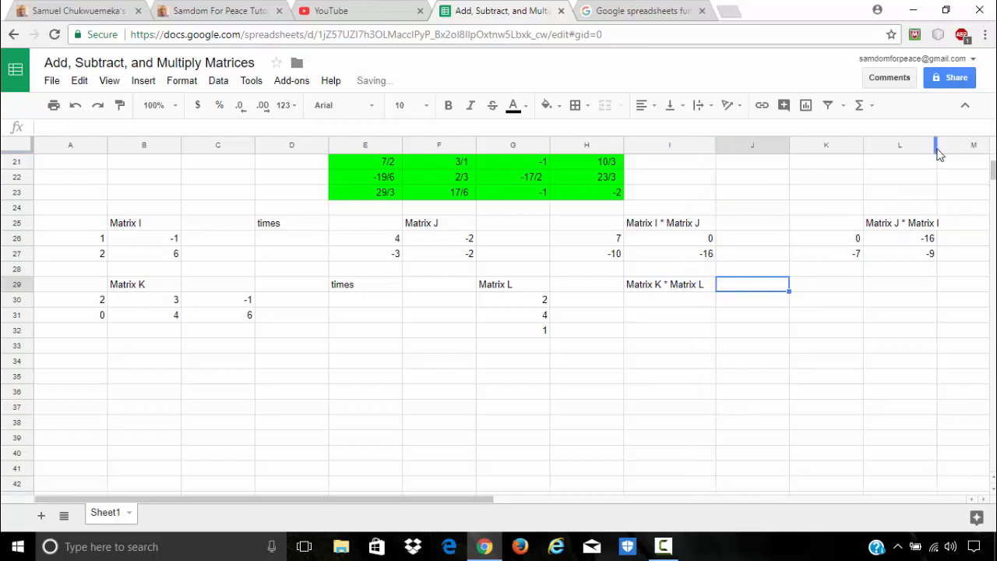
drag(937, 149, 948, 151)
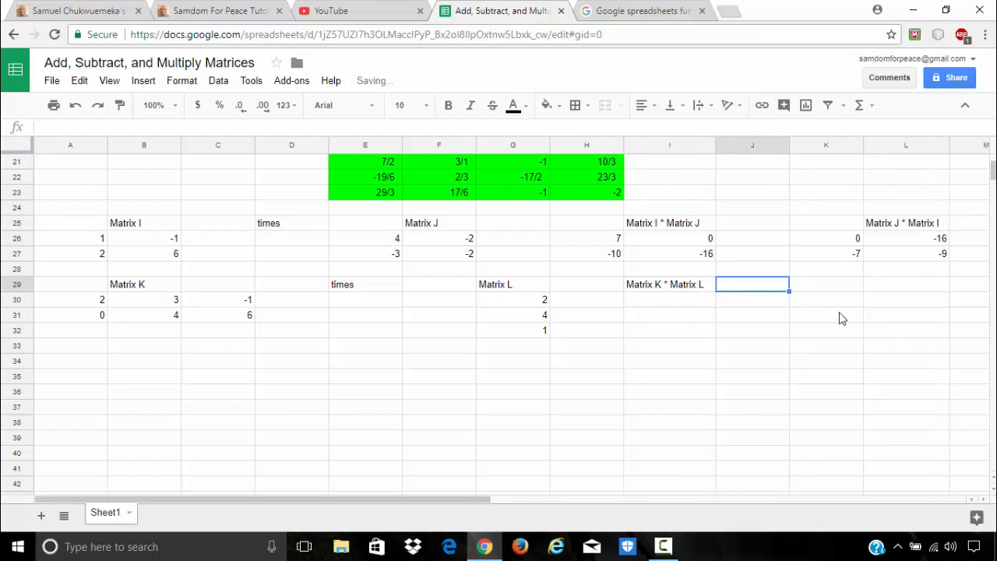
Enter the heading "Matrix L * Matrix K" in K29 and widen column K to fit it.
click(833, 290)
text(M)
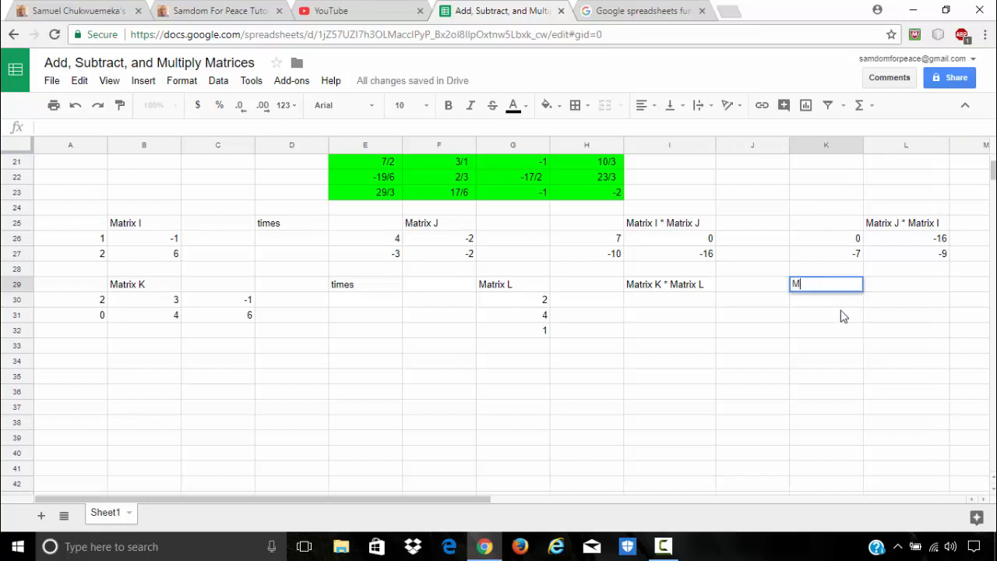
text(atrix L * Matrix K)
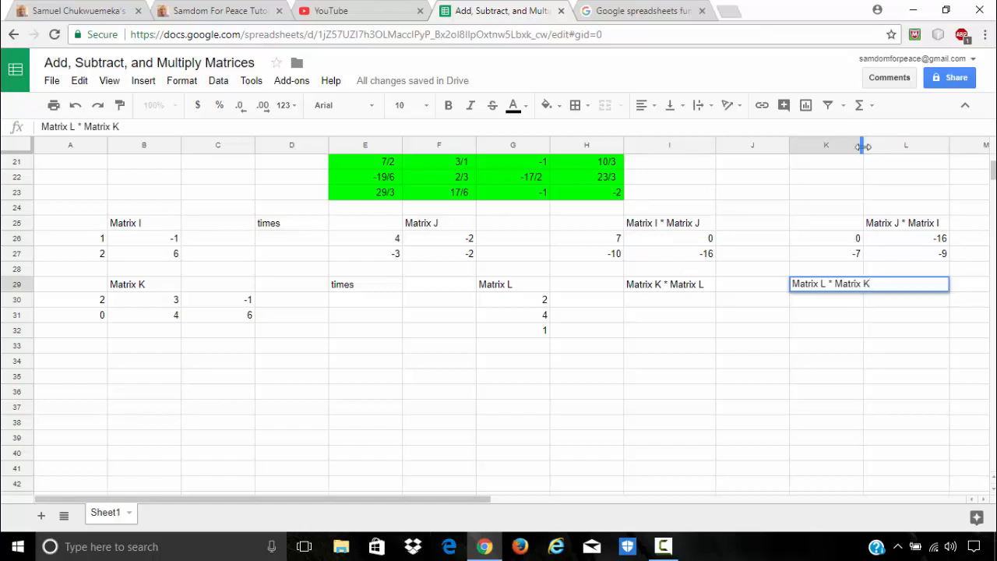
drag(862, 146, 879, 147)
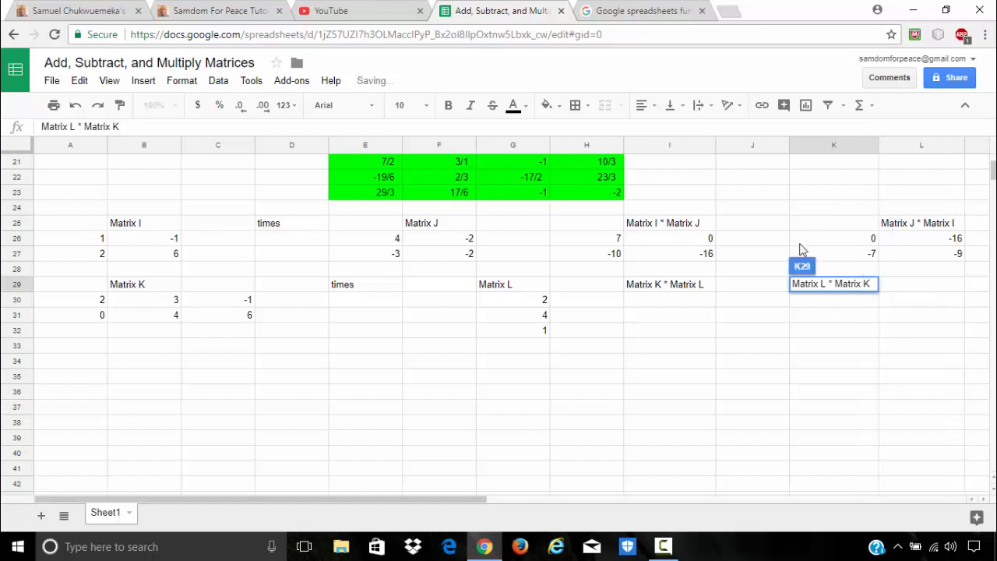
click(741, 363)
click(645, 302)
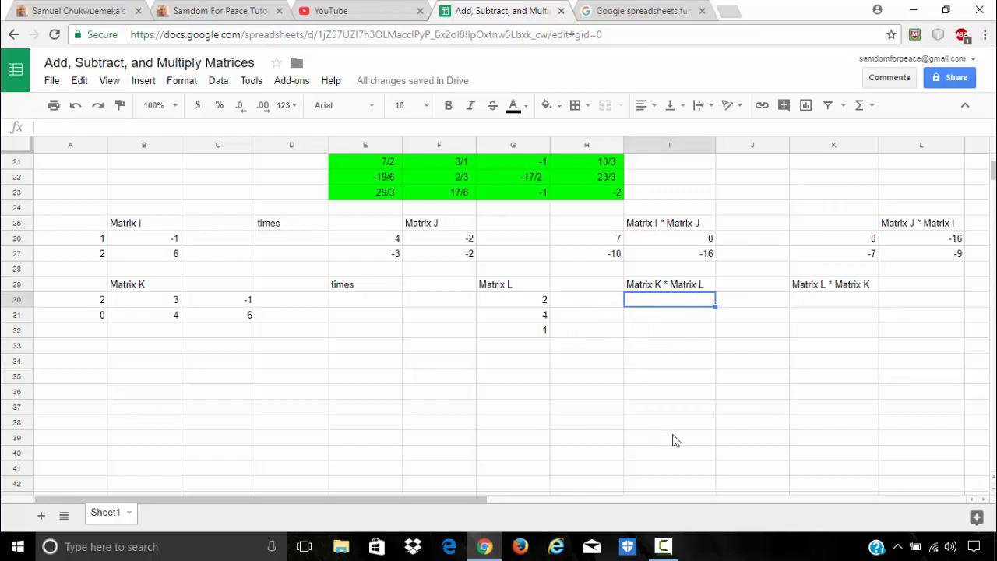
text(=)
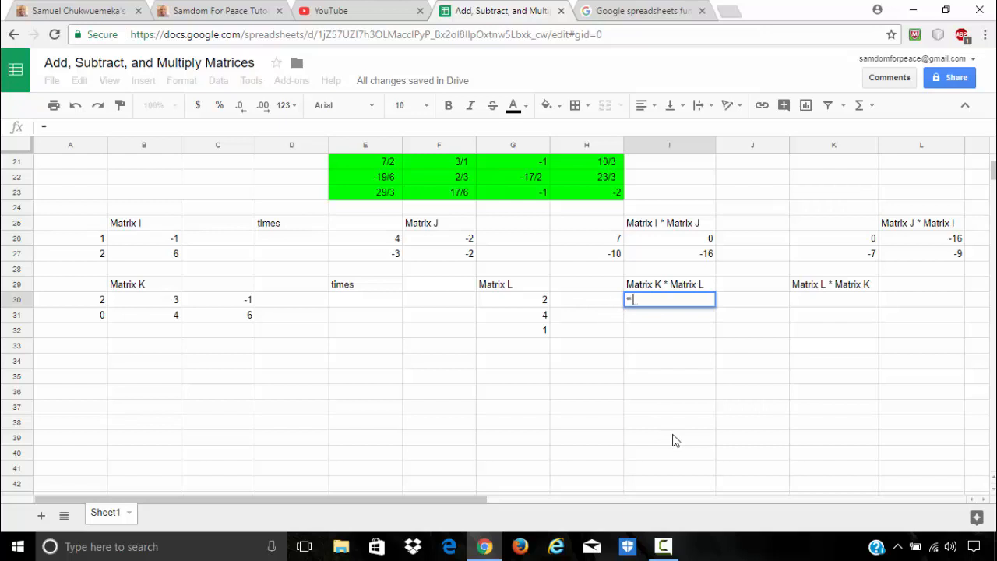
click(897, 288)
text(Matri)
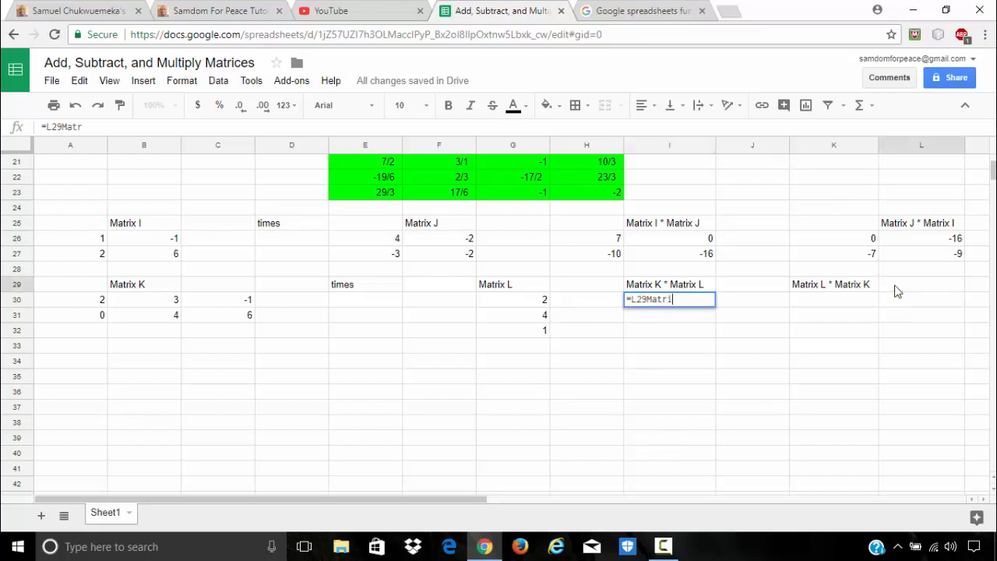
text(x L * Matrix)
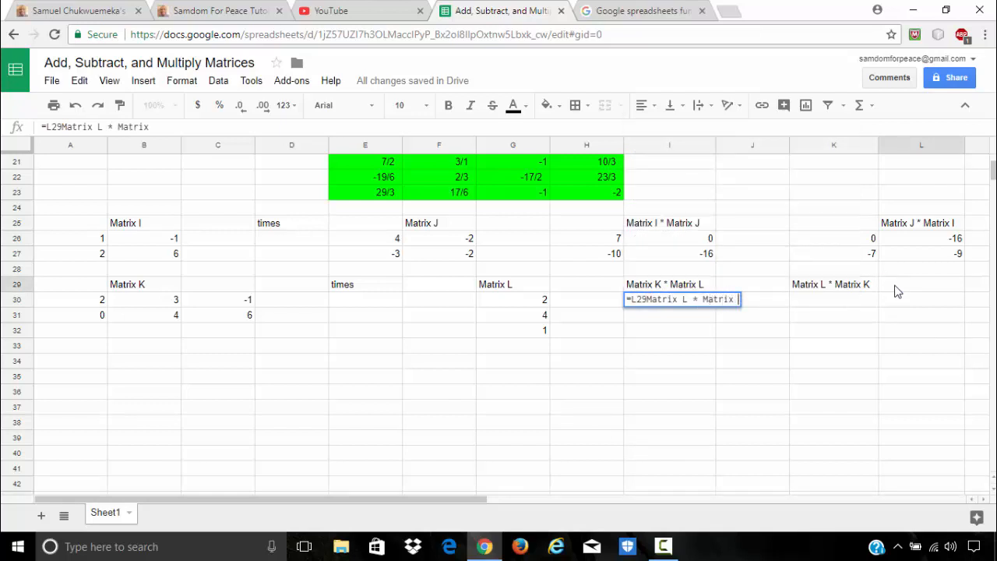
key(BackSpace)
key(BackSpace)
key(BackSpace)
key(BackSpace)
key(BackSpace)
key(BackSpace)
key(BackSpace)
key(BackSpace)
key(BackSpace)
key(BackSpace)
key(BackSpace)
key(BackSpace)
key(BackSpace)
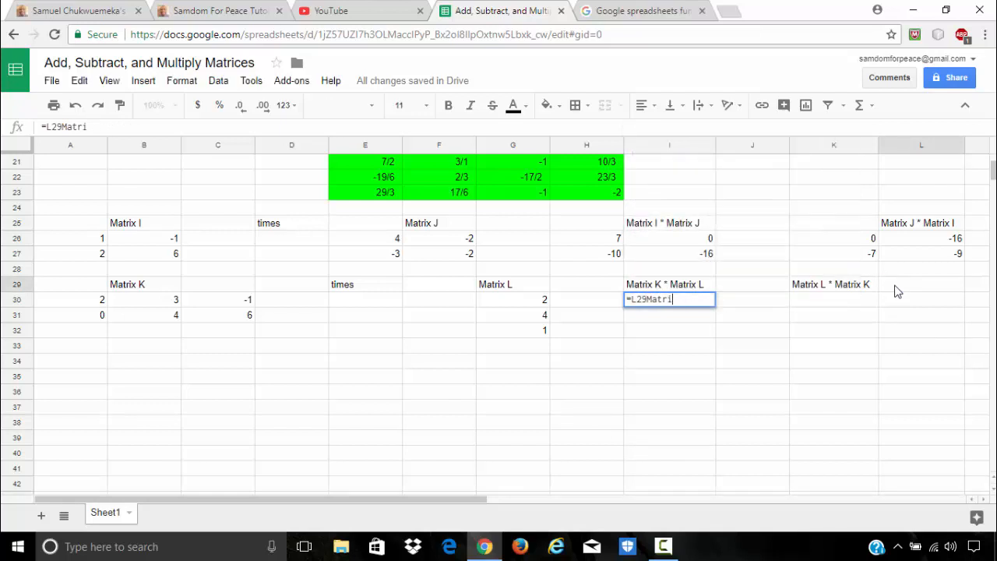
key(BackSpace)
key(BackSpace)
key(BackSpace)
key(BackSpace)
key(BackSpace)
key(BackSpace)
key(BackSpace)
key(BackSpace)
key(BackSpace)
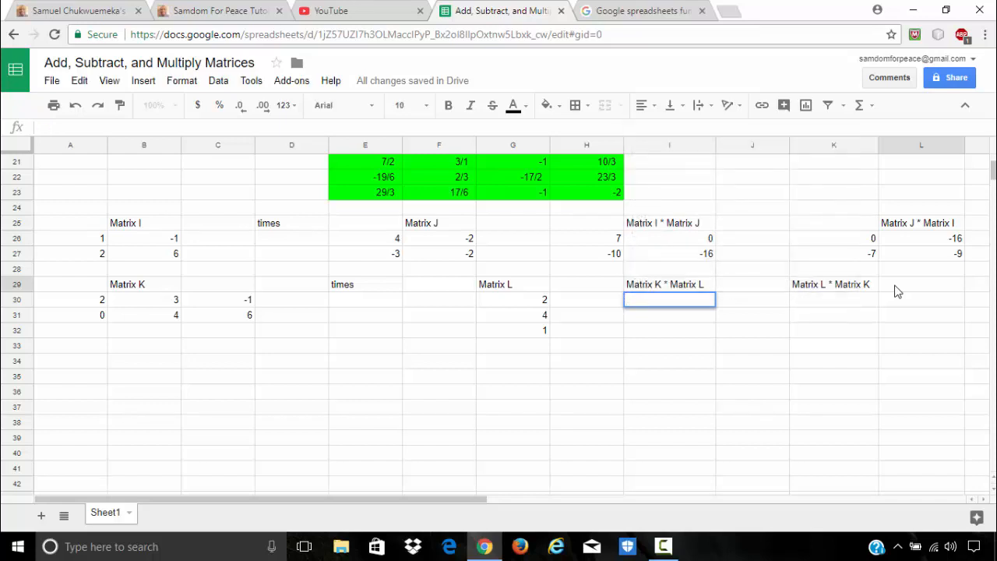
Move the heading "Matrix L * Matrix K" from K29 to L29 and narrow column K.
click(907, 287)
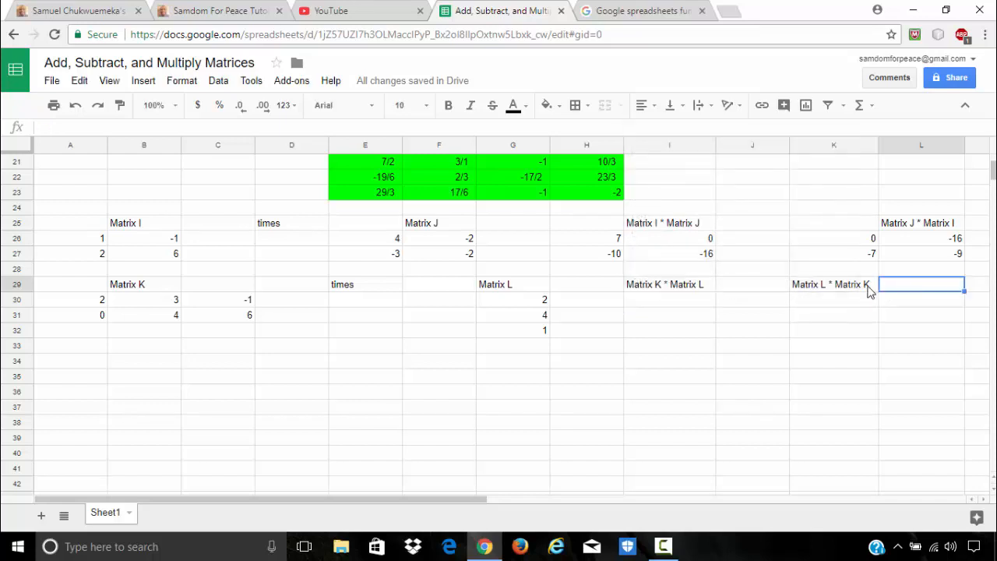
click(853, 290)
right_click(876, 291)
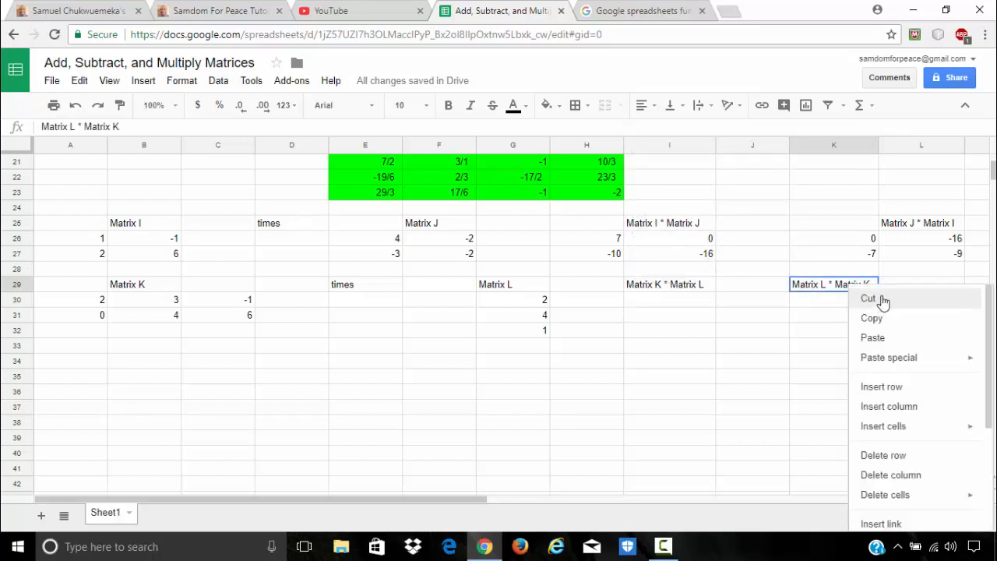
click(882, 300)
click(892, 286)
right_click(892, 286)
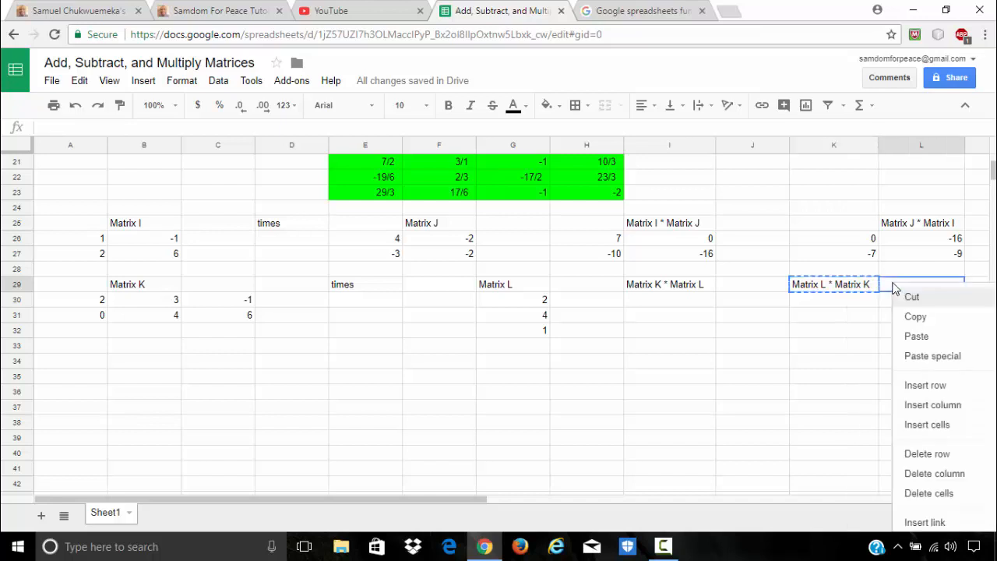
click(904, 344)
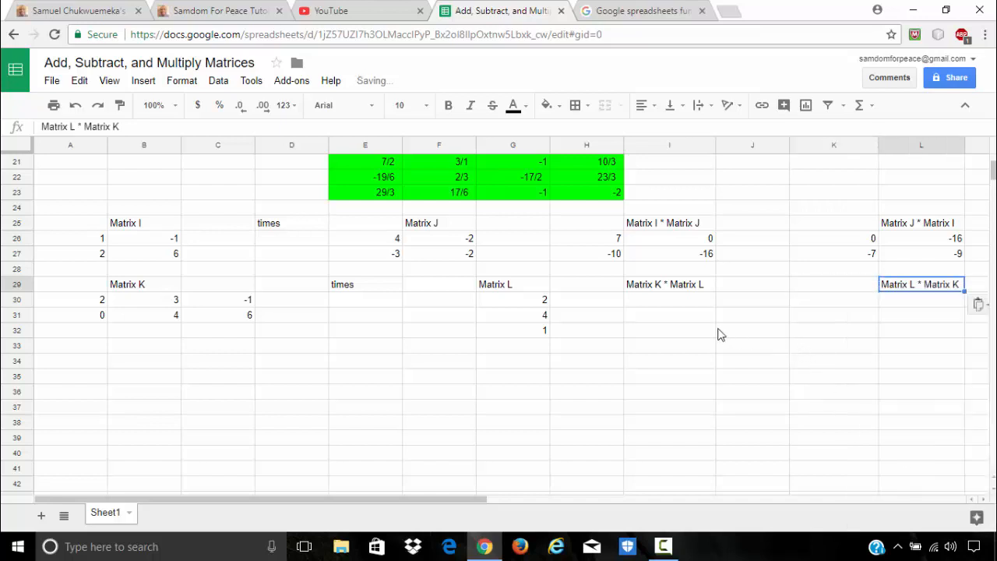
drag(877, 145, 853, 145)
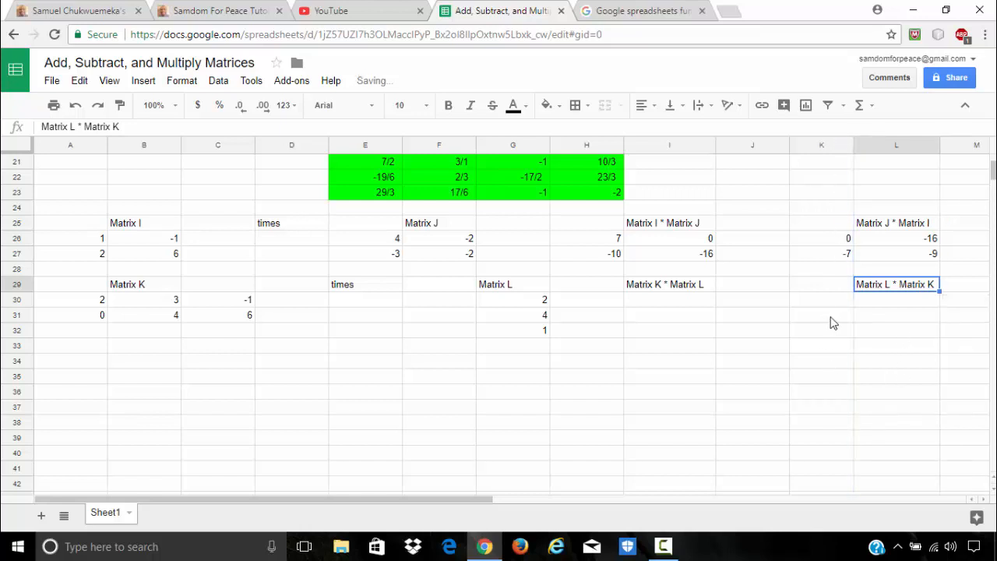
click(650, 305)
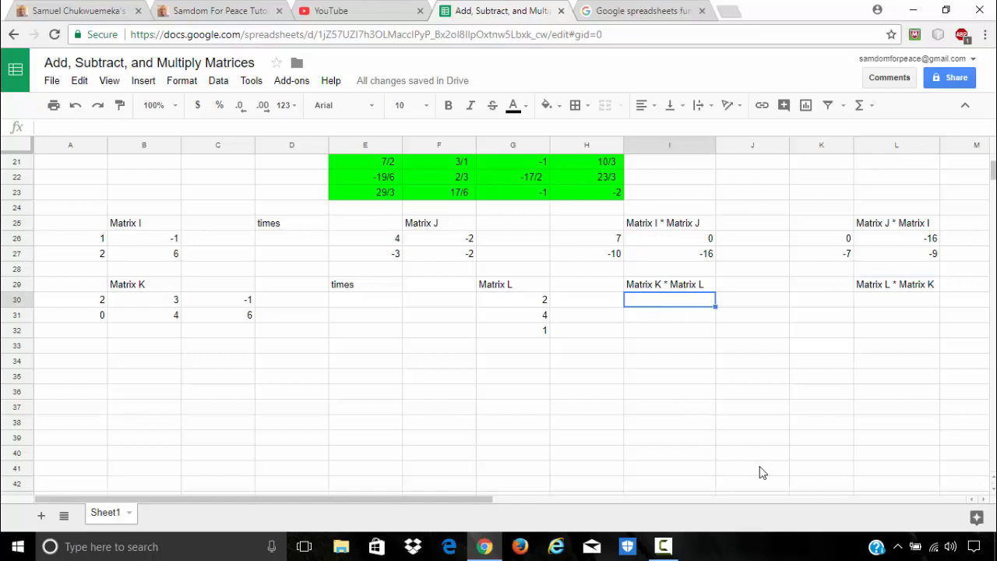
text(=)
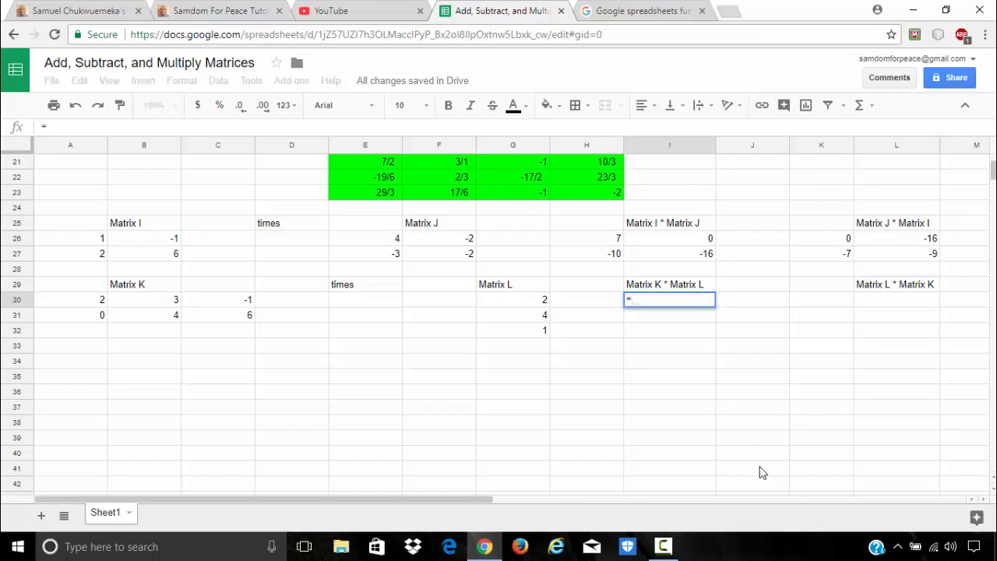
text(mm)
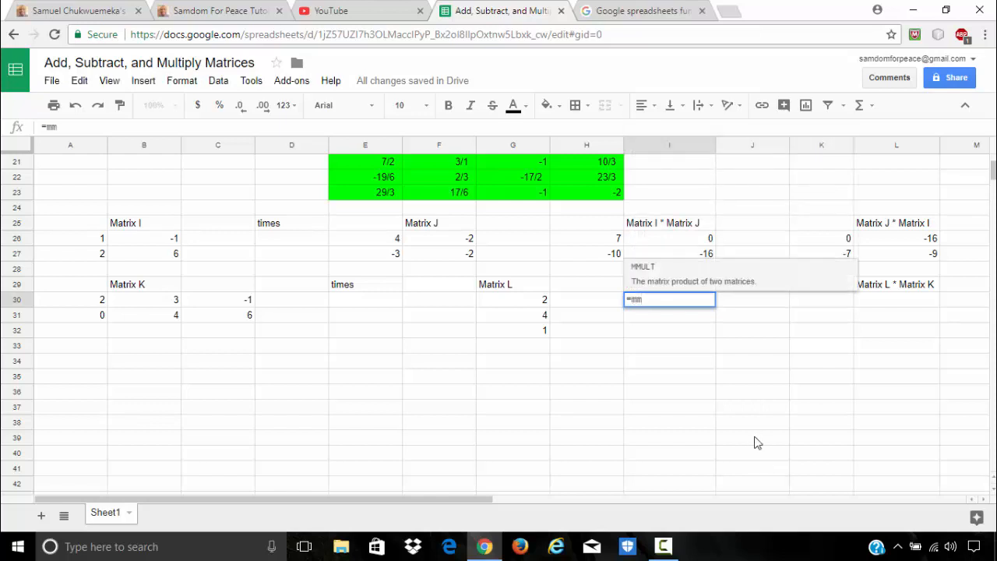
click(670, 284)
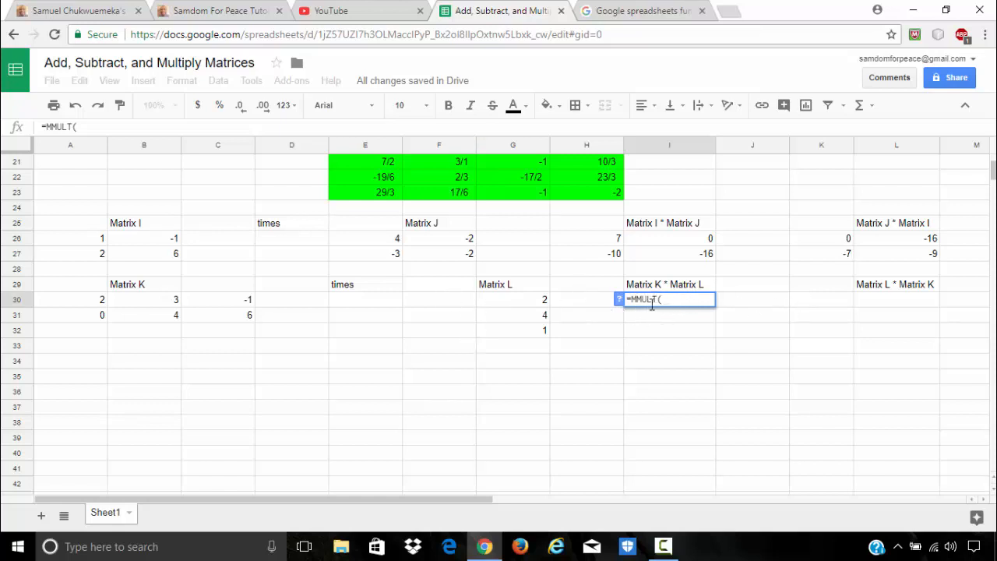
drag(100, 302, 209, 327)
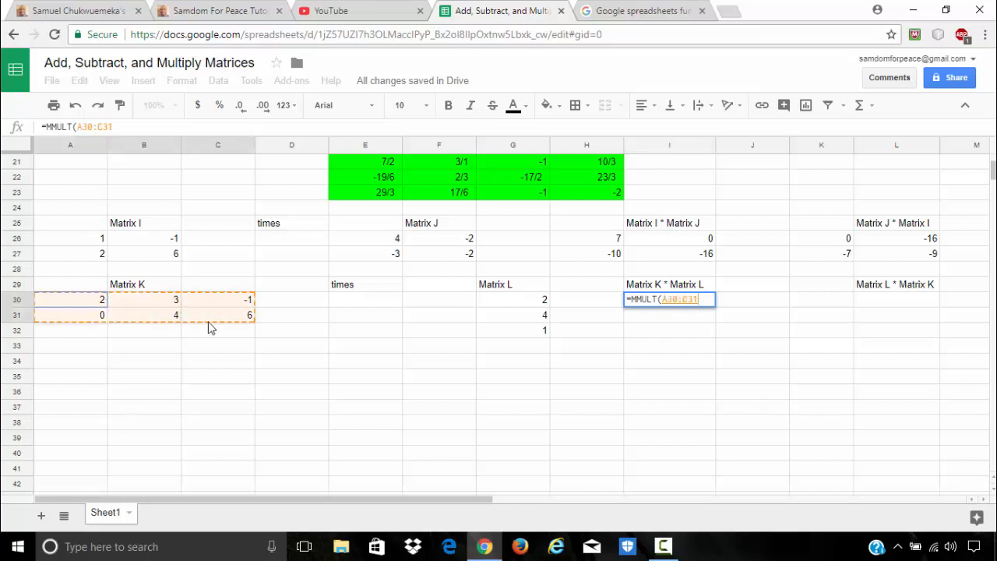
text(,)
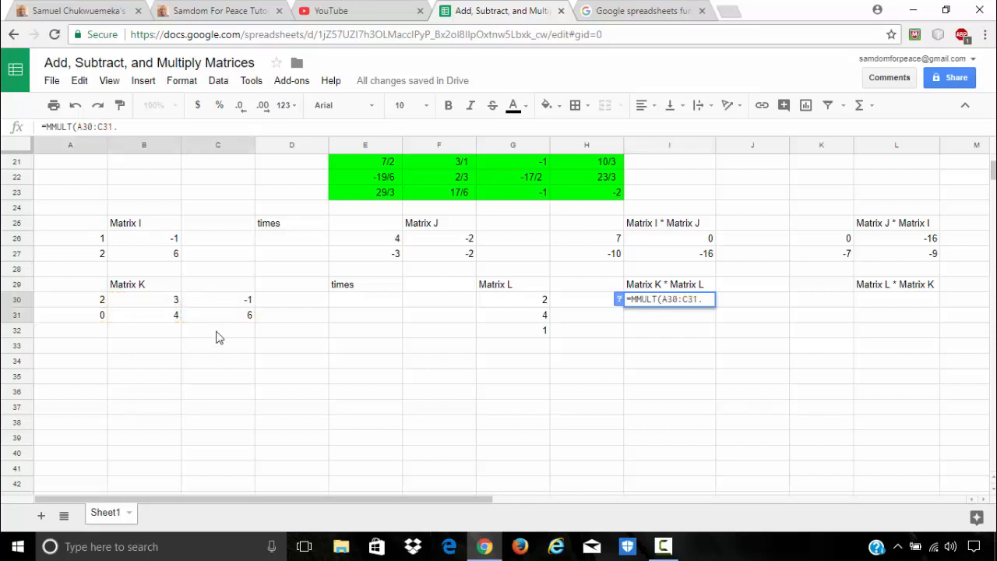
drag(509, 302, 517, 331)
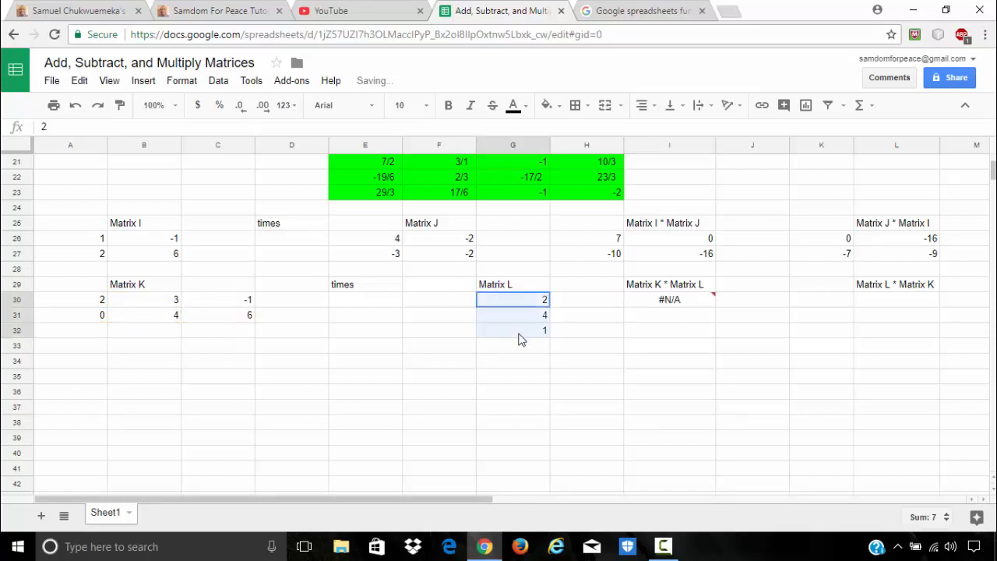
click(693, 303)
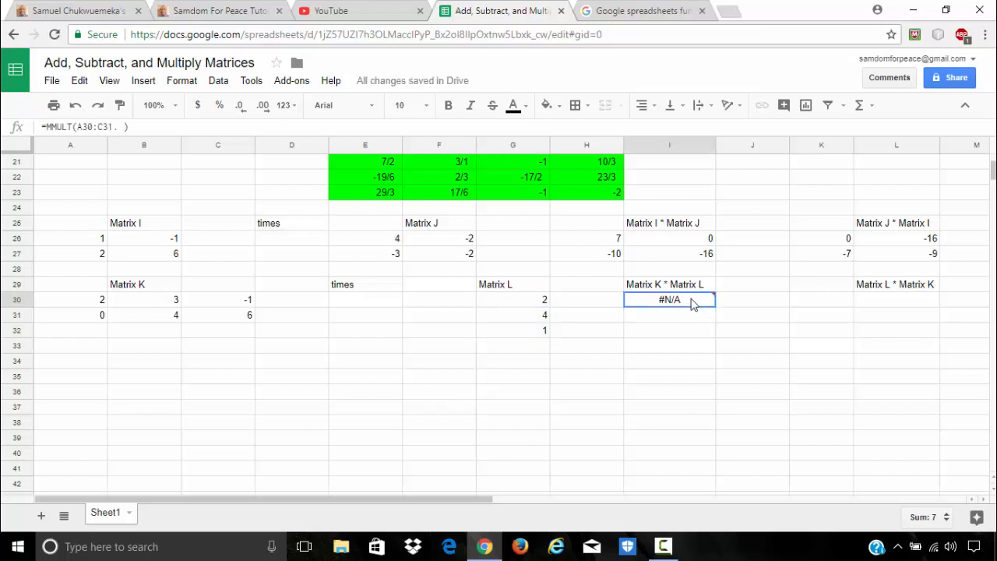
key(Delete)
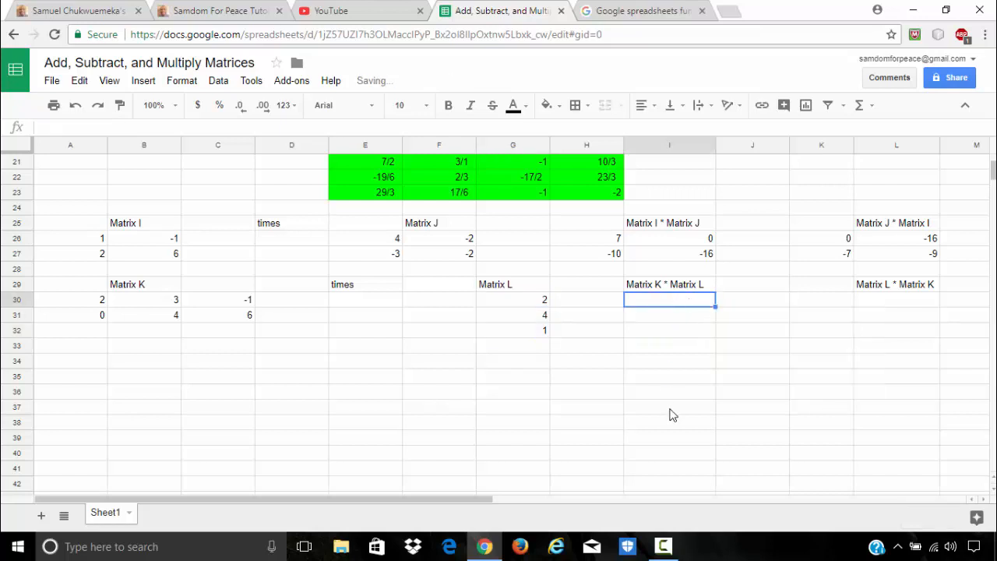
Compute Matrix K times Matrix L in I30 with the formula =MMULT(A30:C31, G30:G32).
text(=)
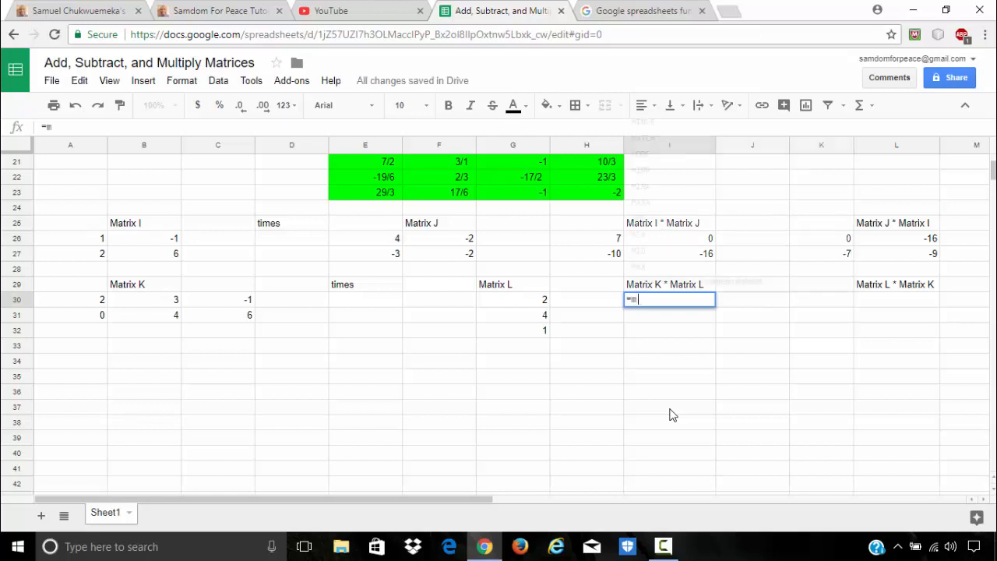
text(mm)
click(682, 280)
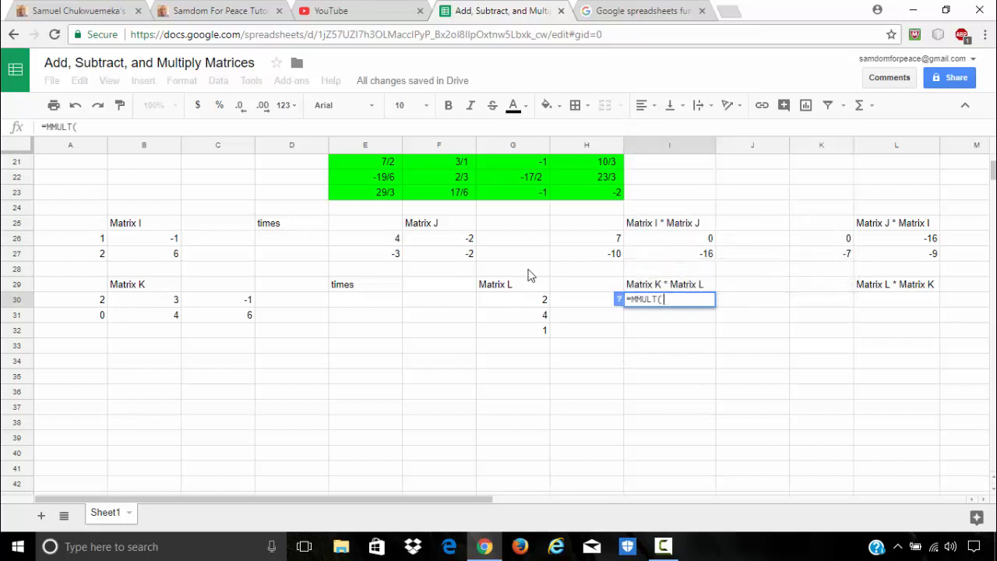
drag(94, 303, 187, 318)
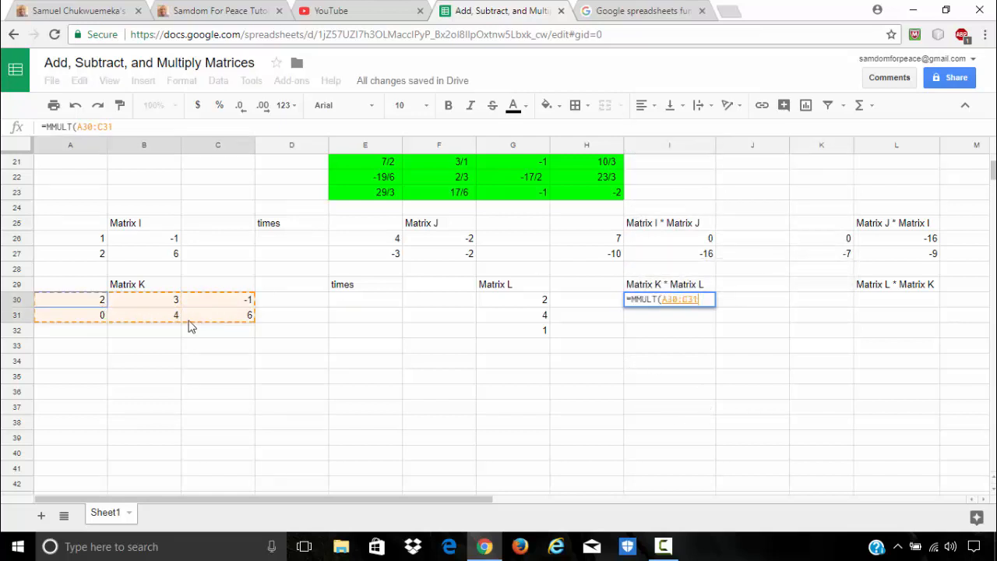
text(,)
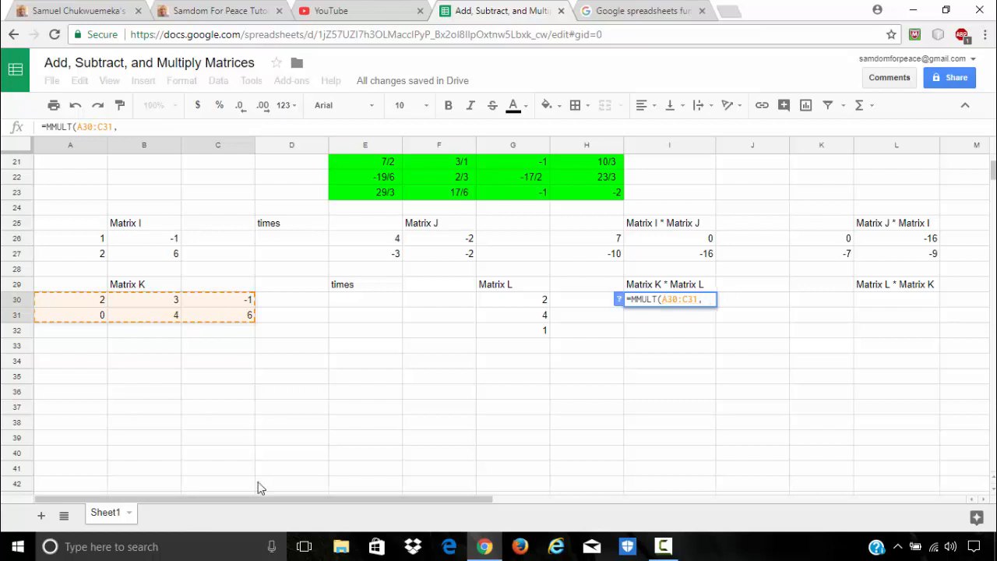
drag(526, 300, 523, 337)
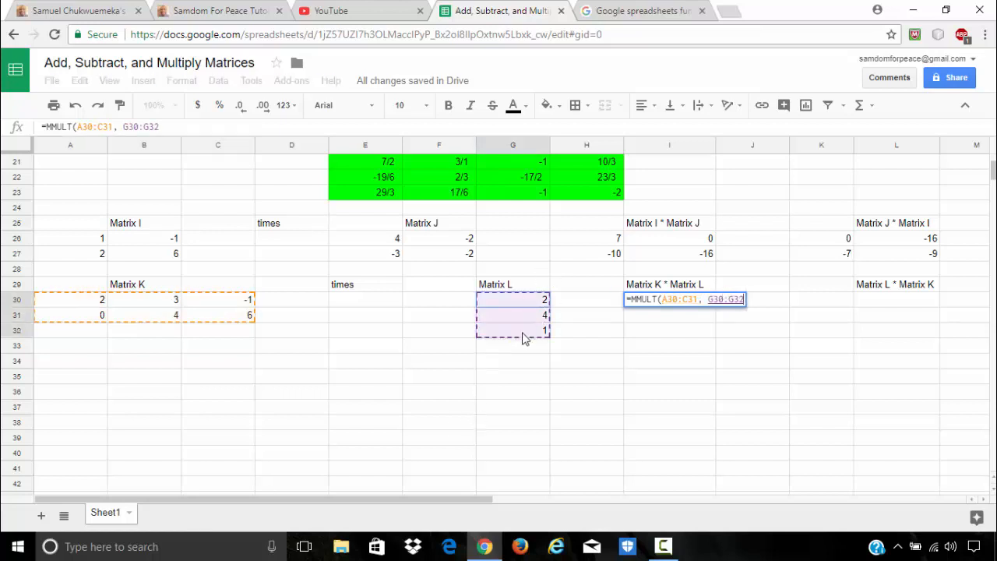
text())
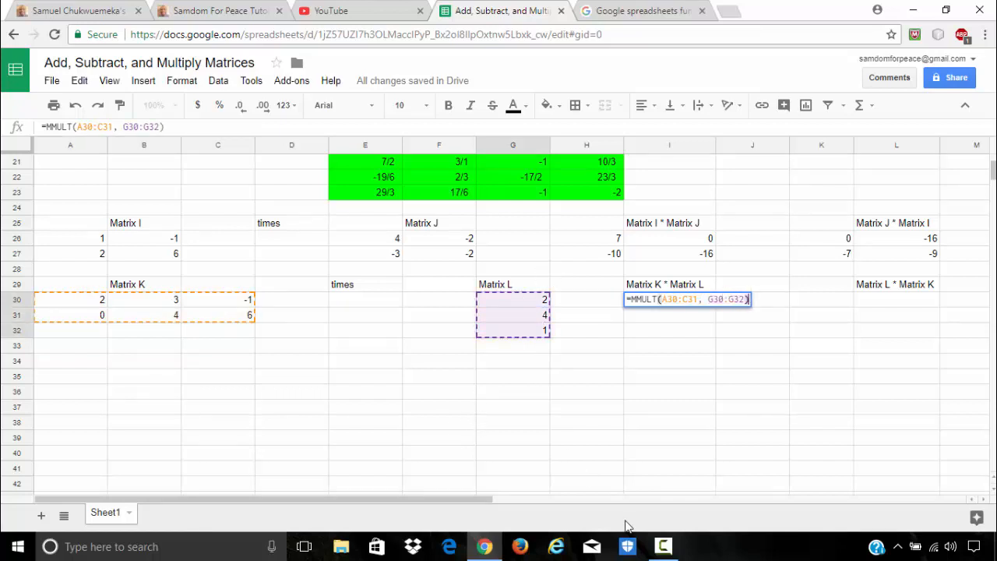
key(Return)
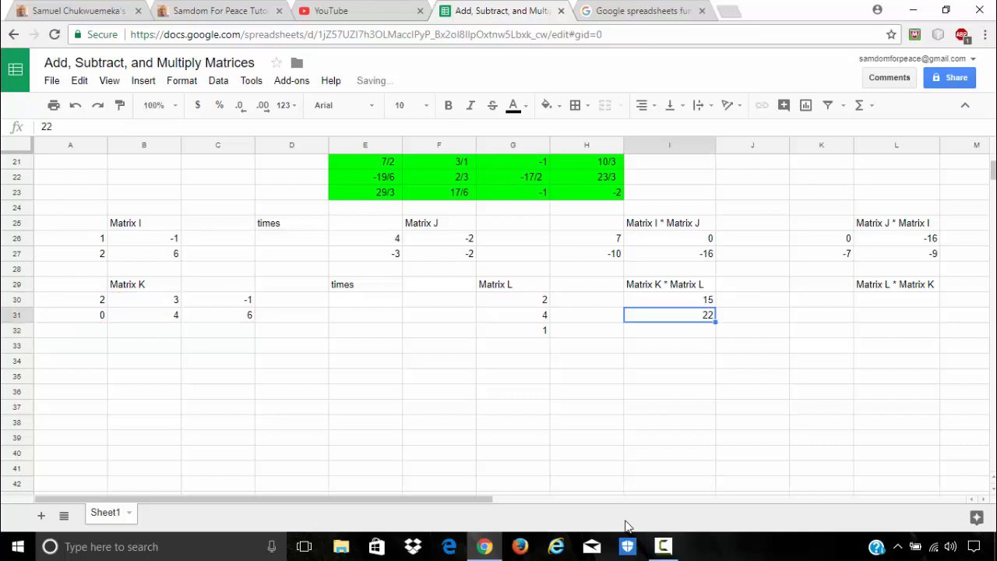
Try to compute Matrix L times Matrix K in L30 with =MMULT(G30:G32, A30:C31) and read the note on the cell.
click(873, 303)
text(=)
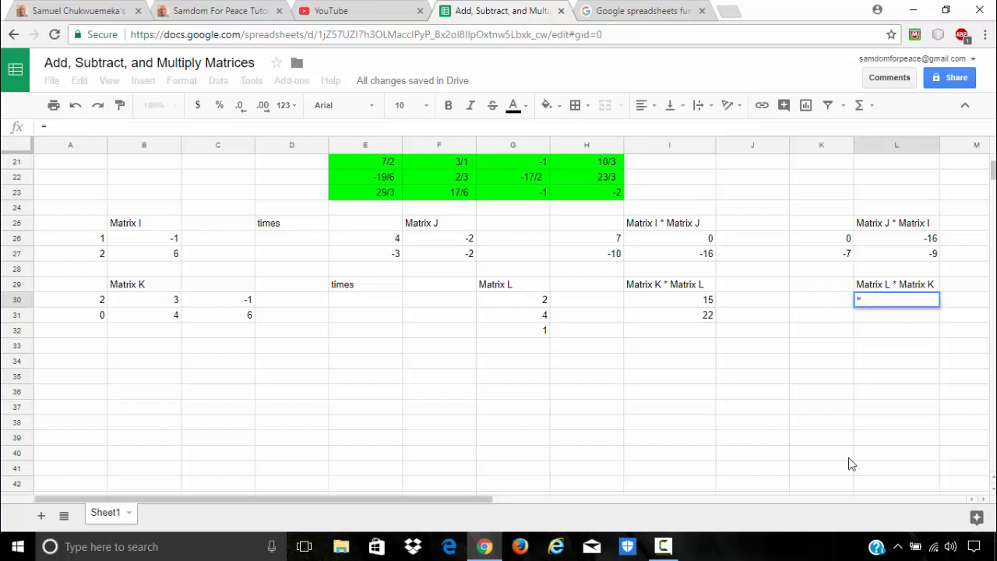
text(MMULT()
drag(506, 306, 503, 340)
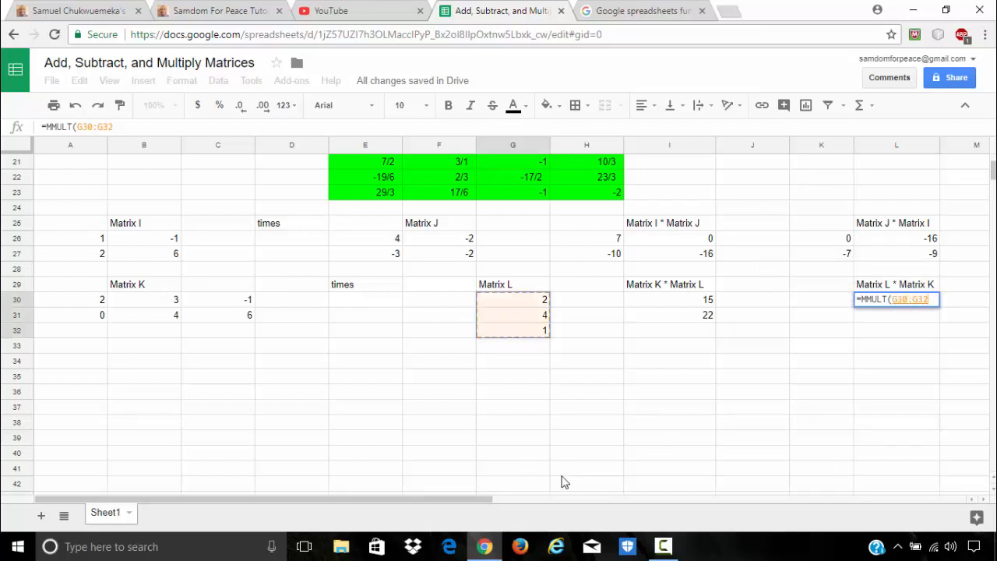
text(,)
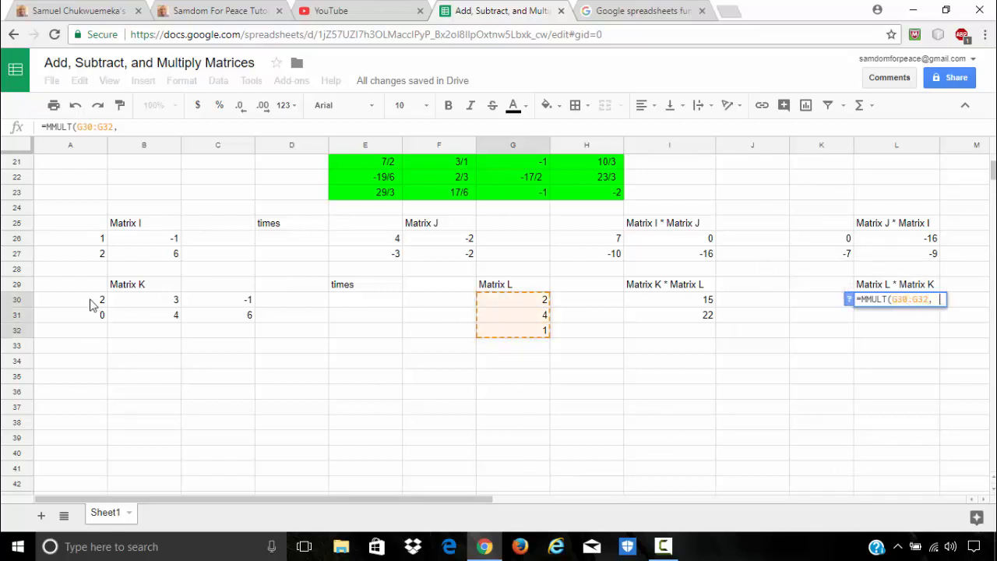
drag(90, 303, 193, 331)
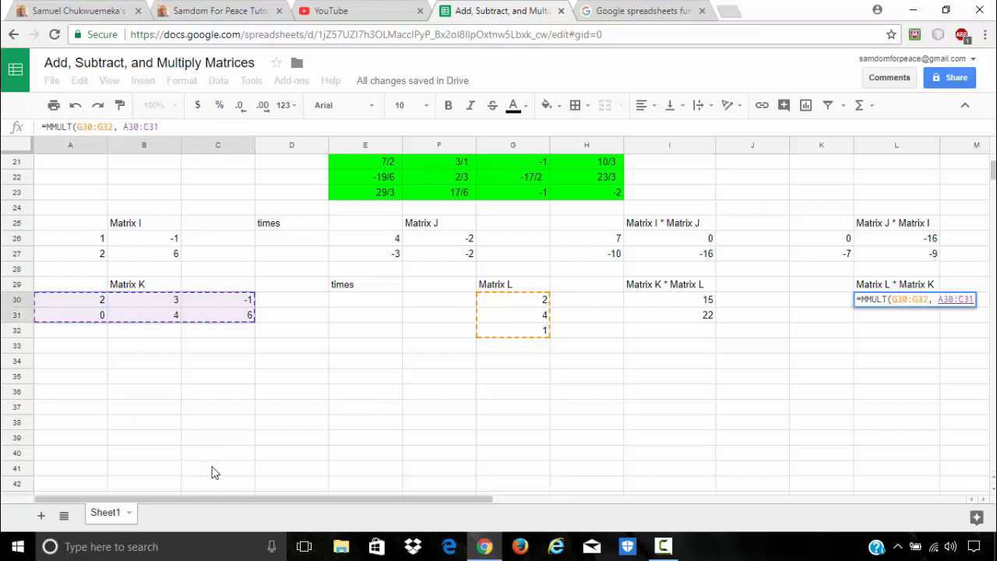
text())
key(Return)
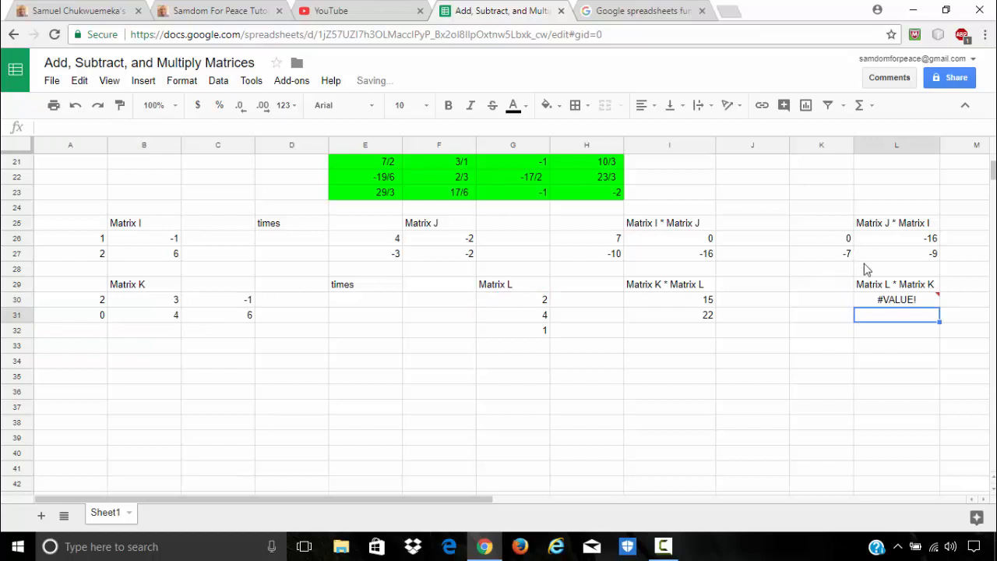
mouse_move(893, 305)
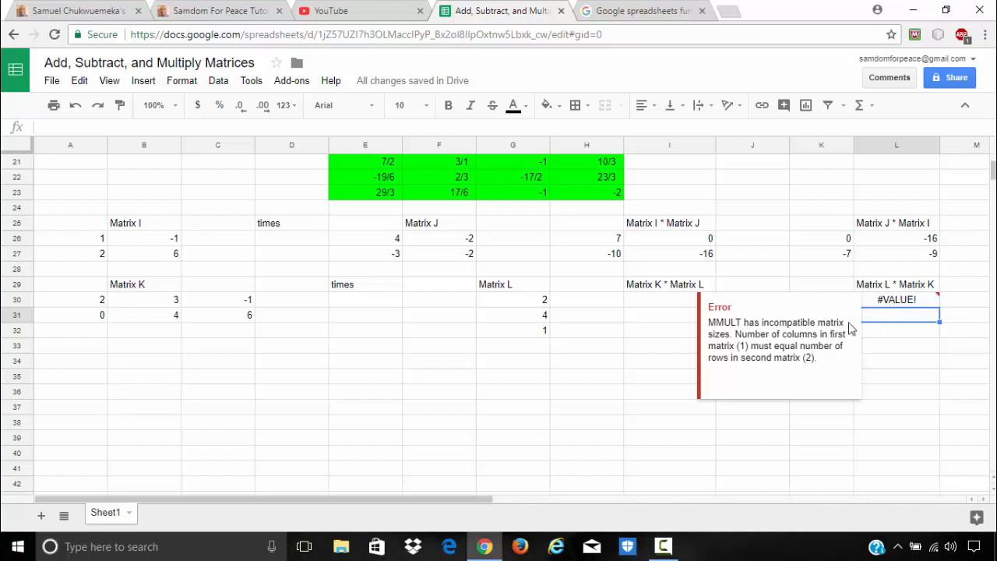
click(901, 376)
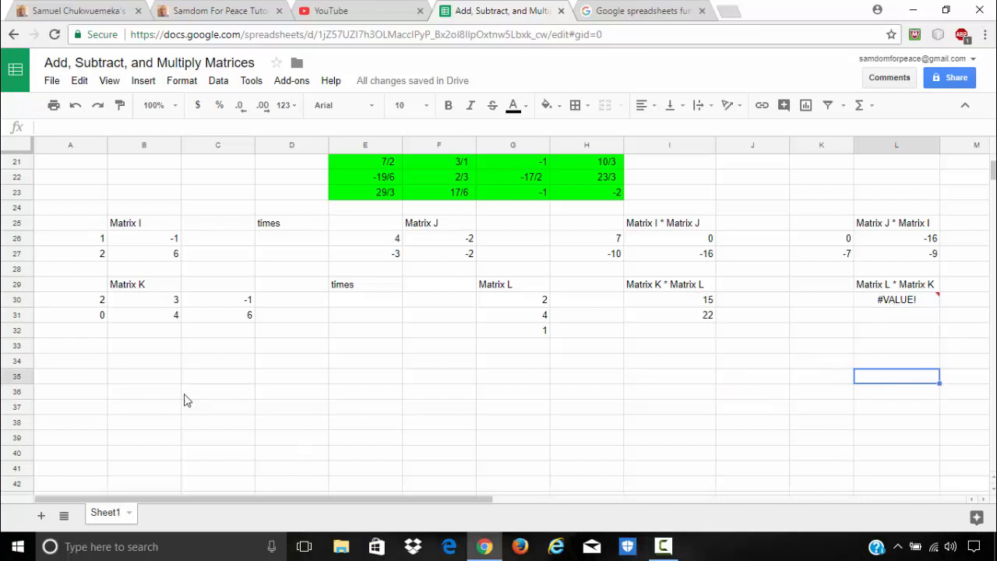
Enter the heading "Matrix M" in B33, below Matrix K.
click(89, 348)
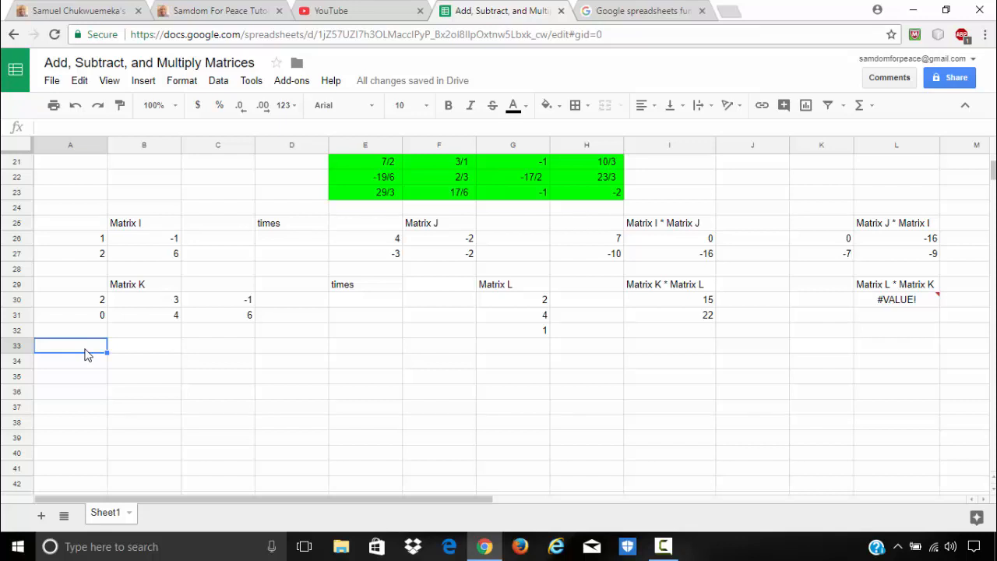
key(Right)
text(Matrix M)
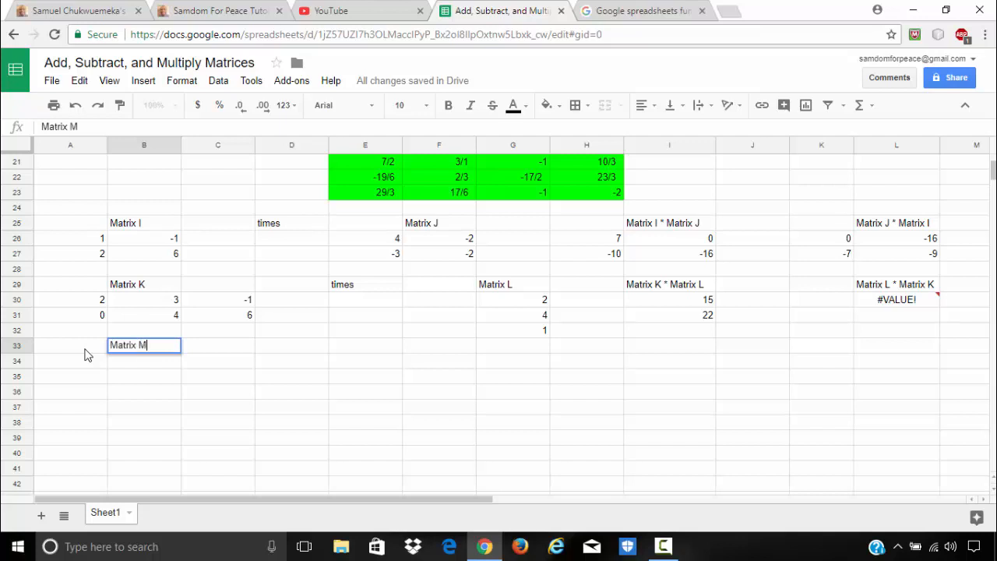
key(Return)
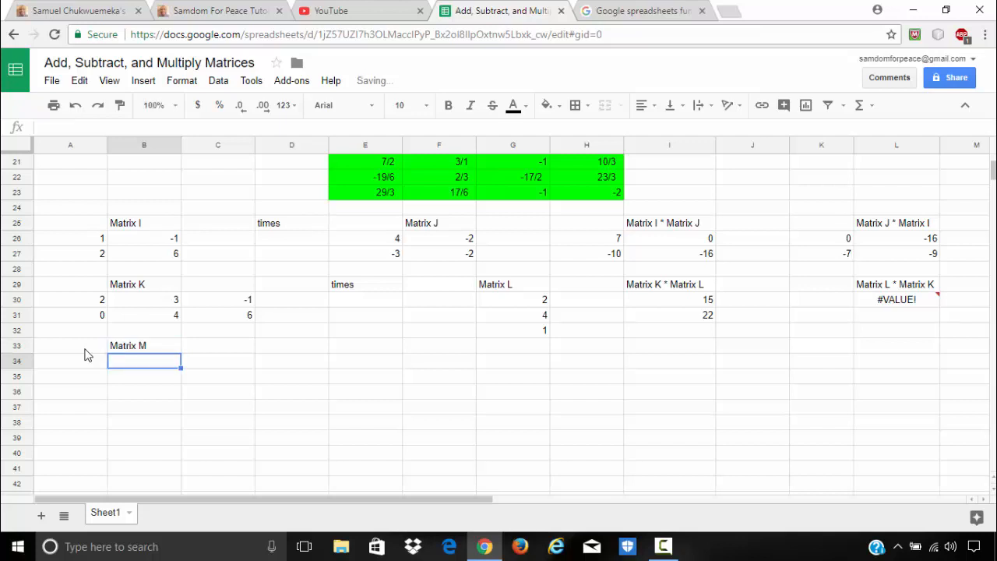
Fill the first column of Matrix M in A34:A36 with 1, 2 and -1.
key(Left)
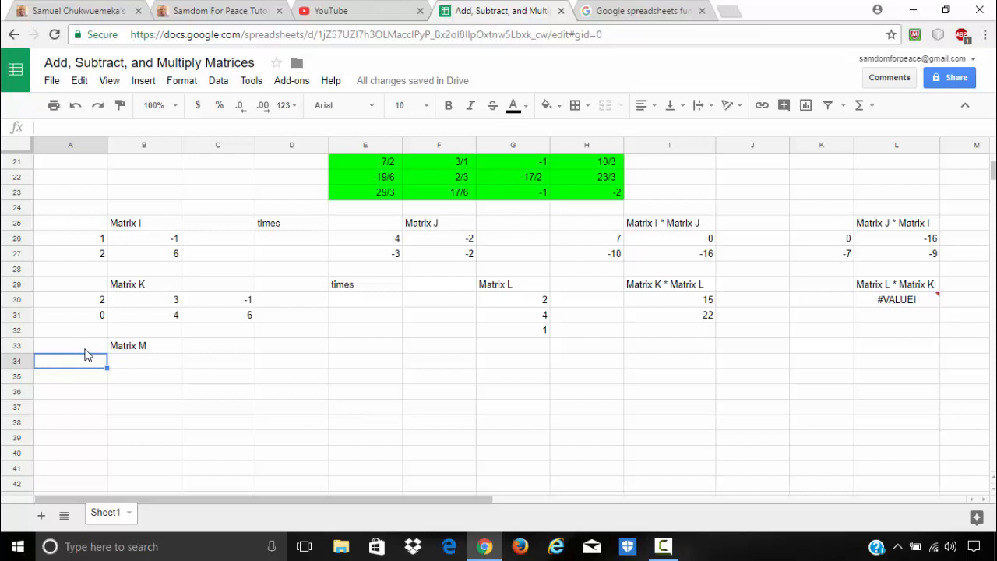
text(1)
key(Return)
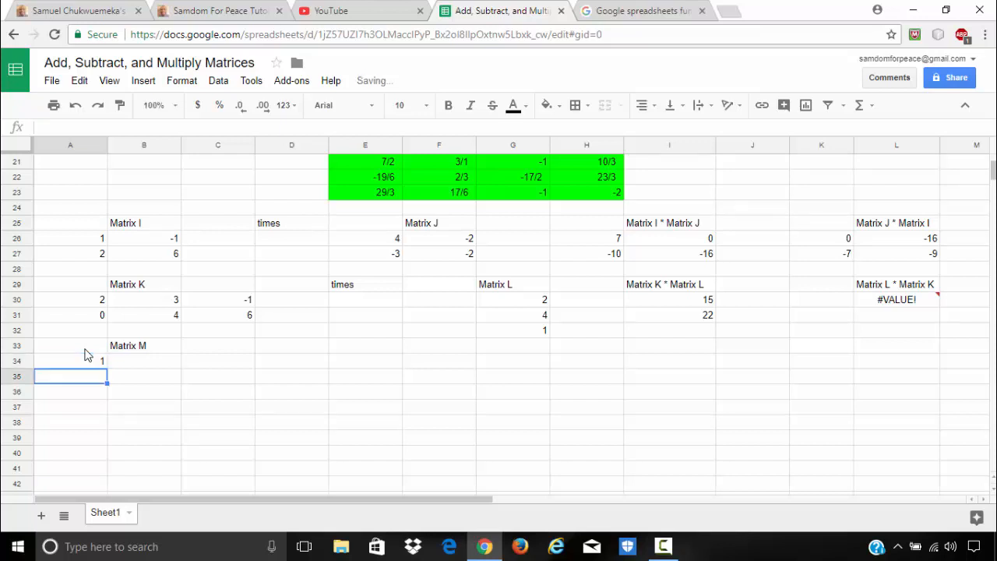
text(2)
key(Return)
text(-1)
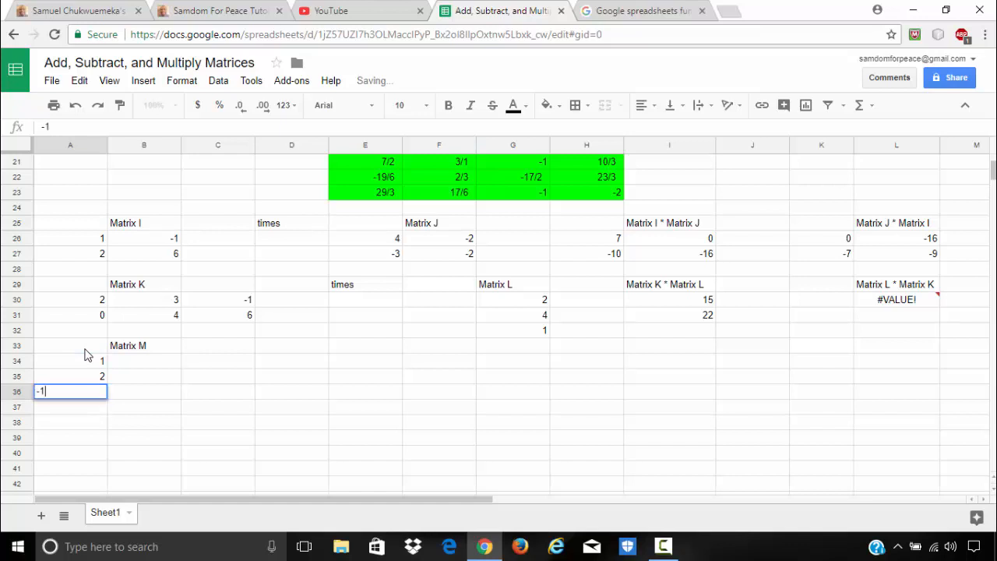
key(Tab)
Fill the second column of Matrix M in B34:B36 with -2, -1 and -2.
key(Up)
key(Up)
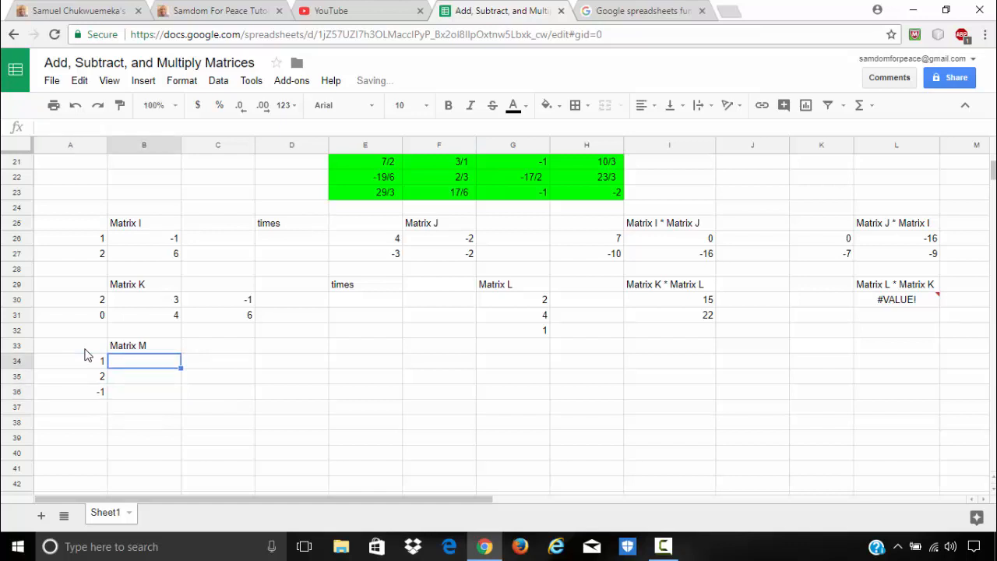
text(-2)
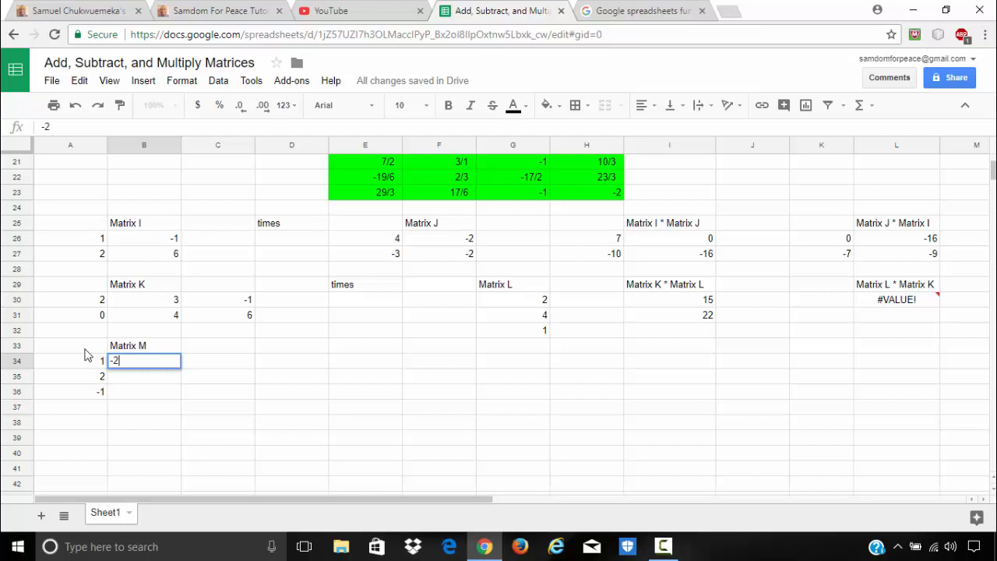
key(Return)
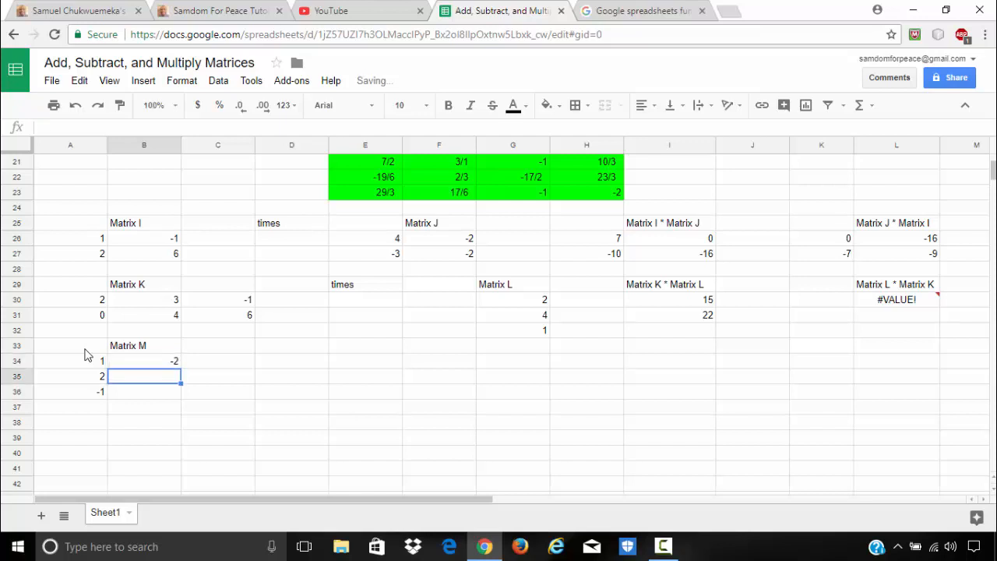
text(-1)
key(Return)
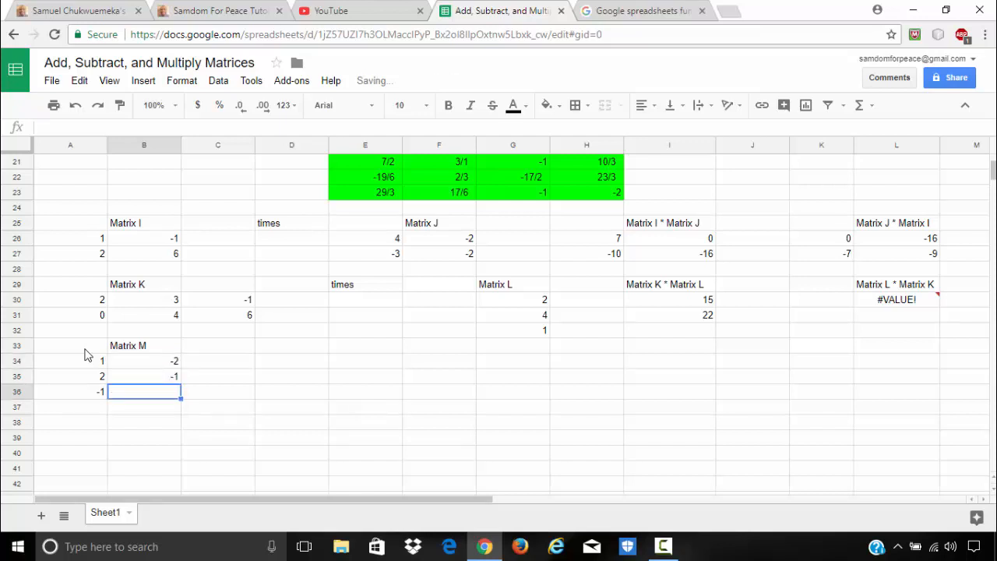
text(-2)
key(Tab)
Fill the third column of Matrix M in C34:C36 with 0, 1 and -3.
key(Up)
key(Up)
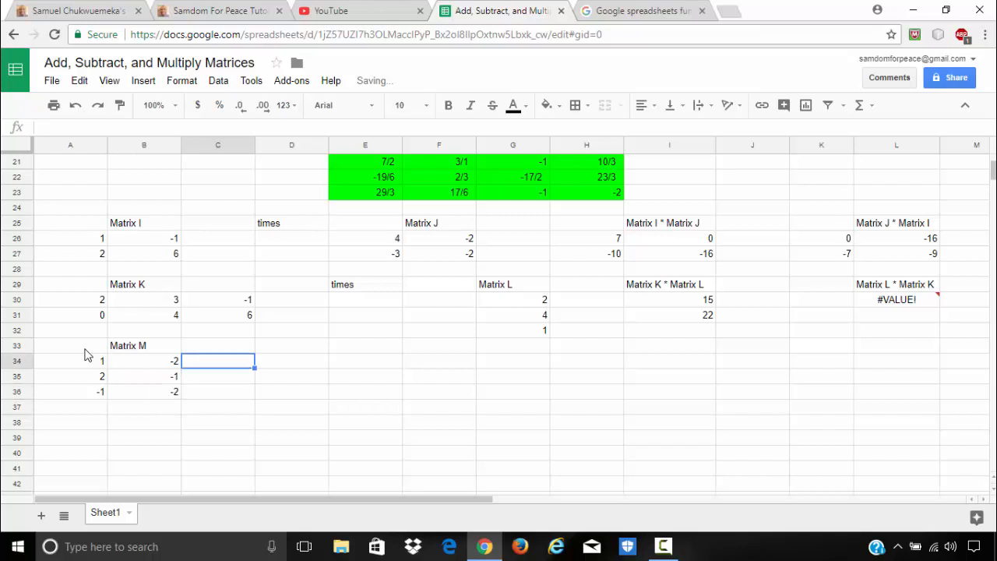
text(0)
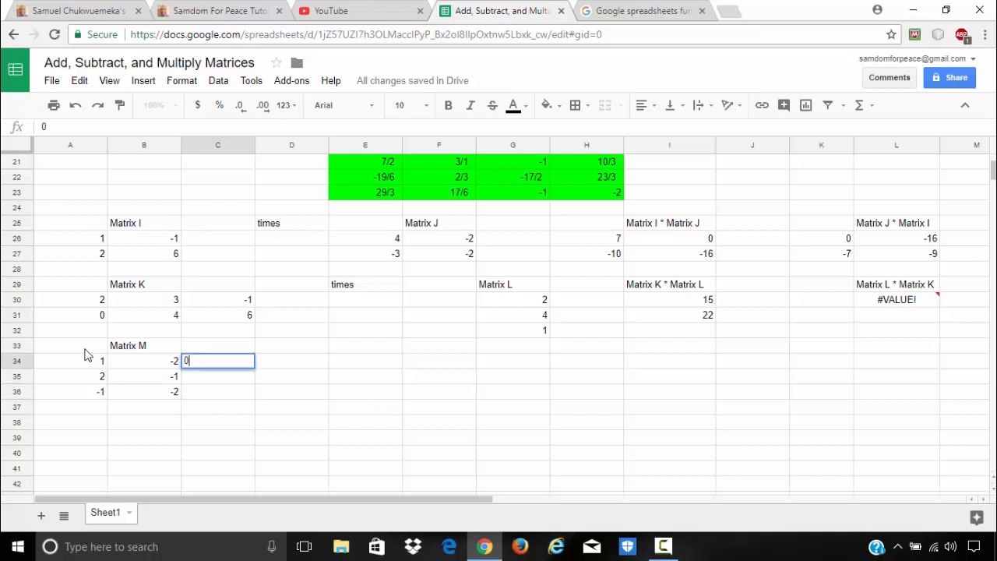
key(Return)
text(1)
key(Return)
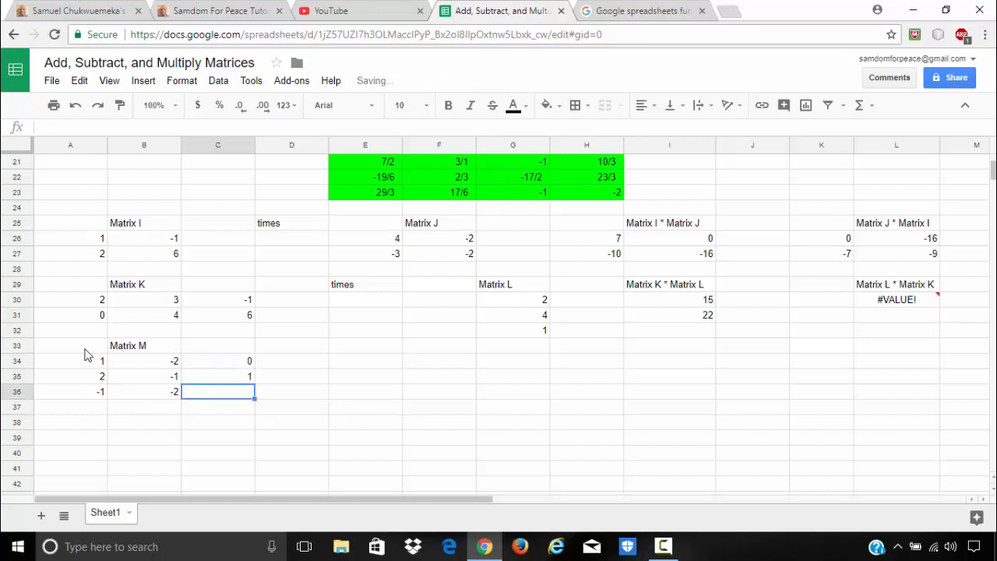
text(-3)
key(Tab)
Enter "times" in D33 and the heading "Matrix N" in F33, on the same row as the Matrix M heading.
key(Tab)
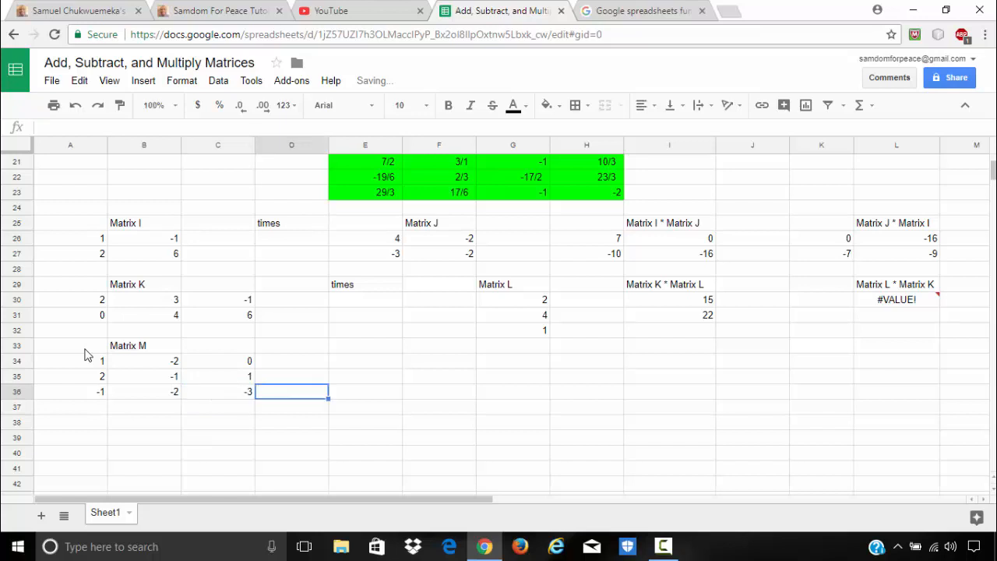
key(Up)
key(Up)
key(Up)
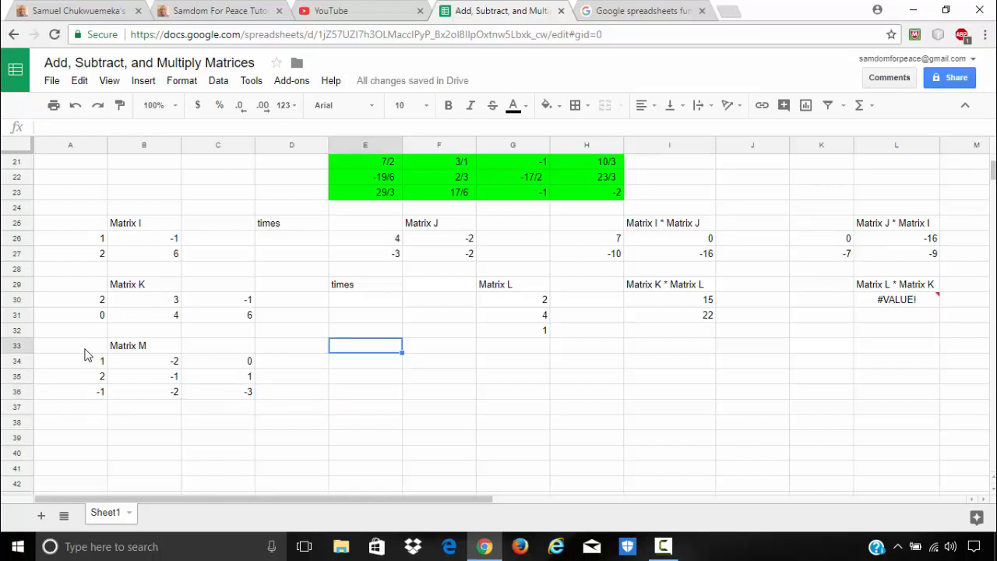
key(Left)
text(times)
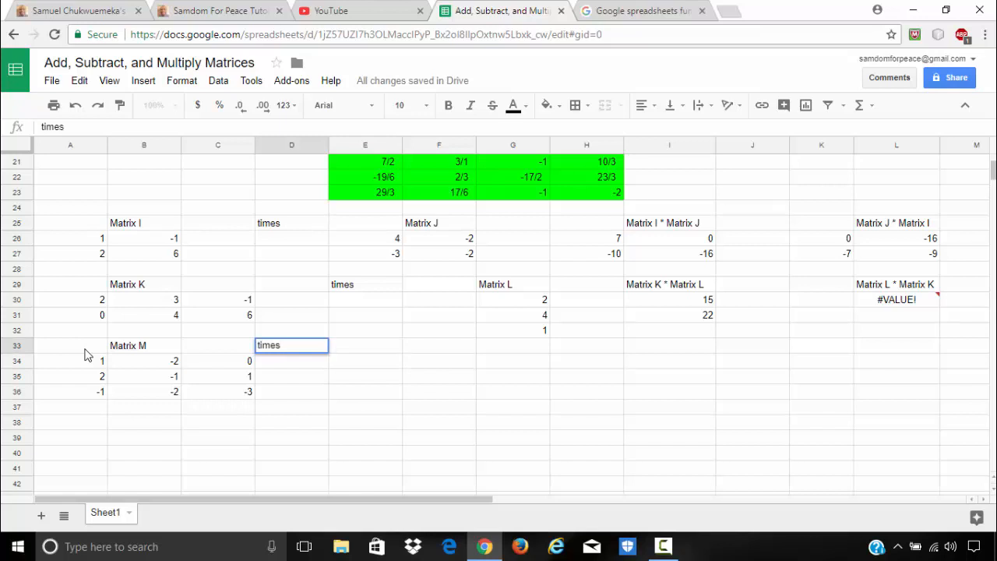
key(Tab)
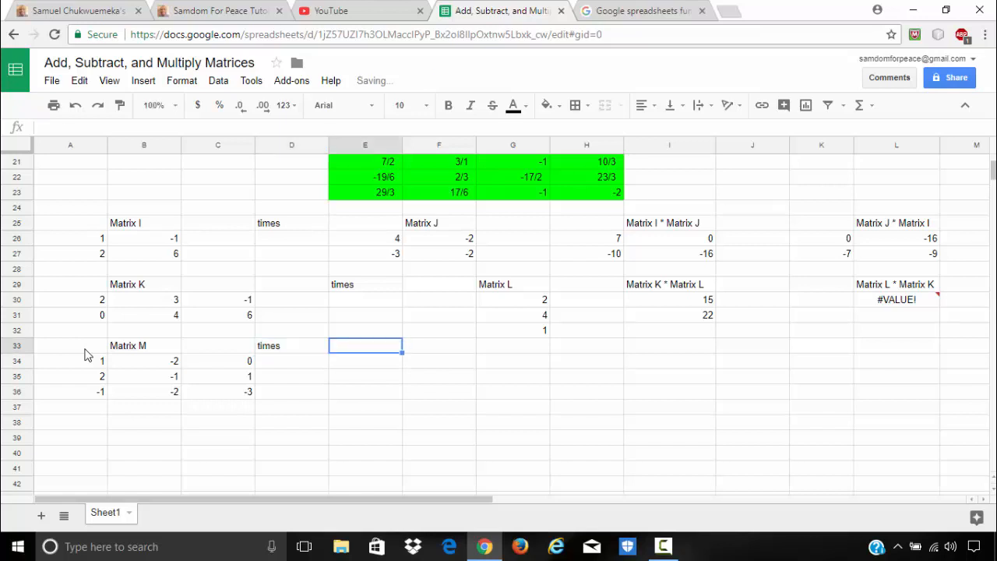
key(Right)
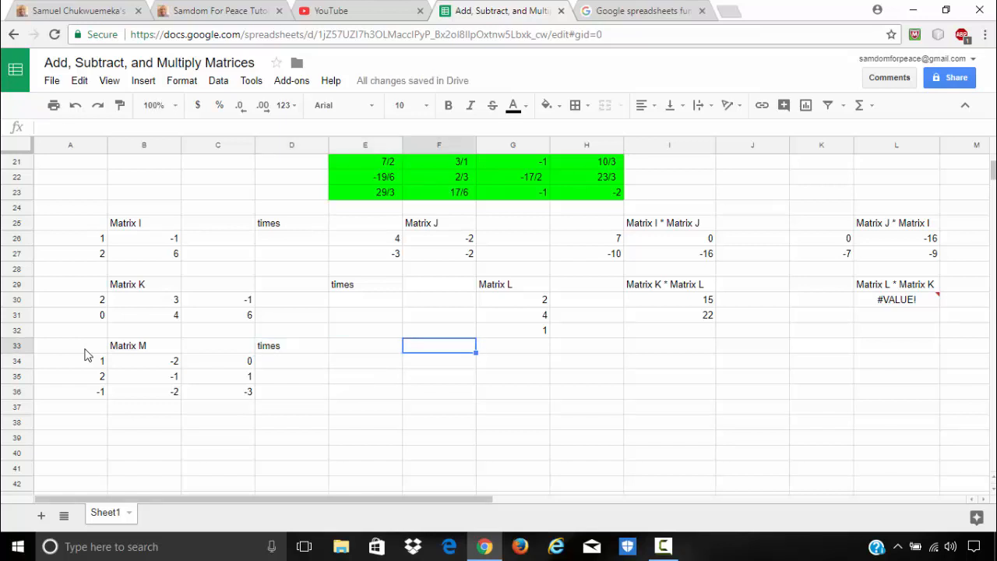
text(Matrix )
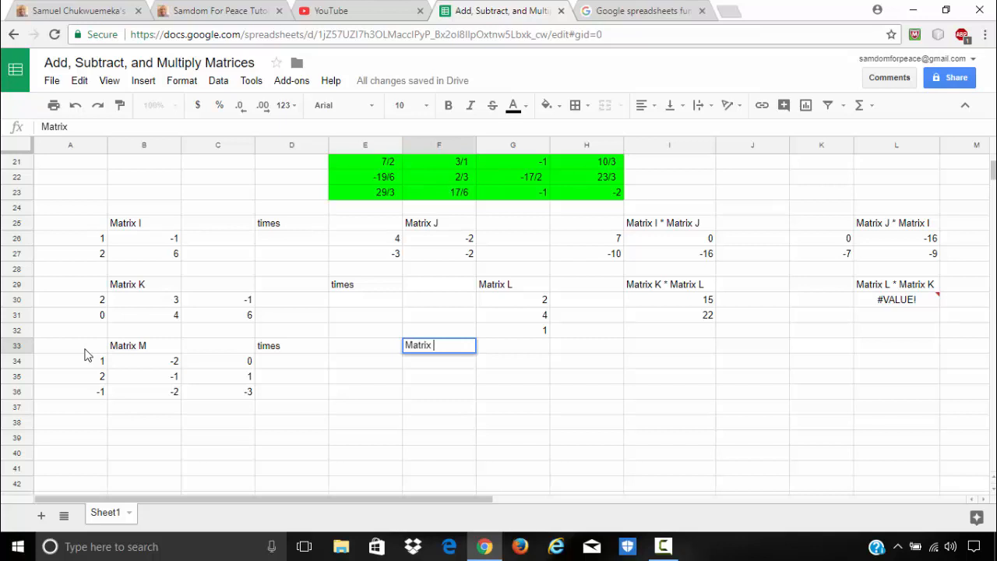
text(N)
key(Return)
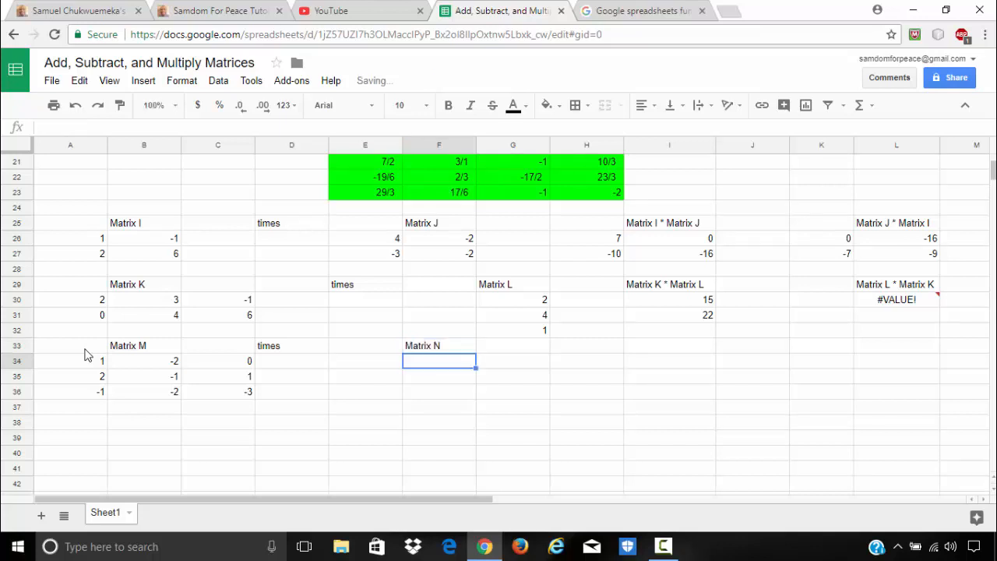
Fill the first column of Matrix N in E34:E36 with 5, -5 and -4.
key(Left)
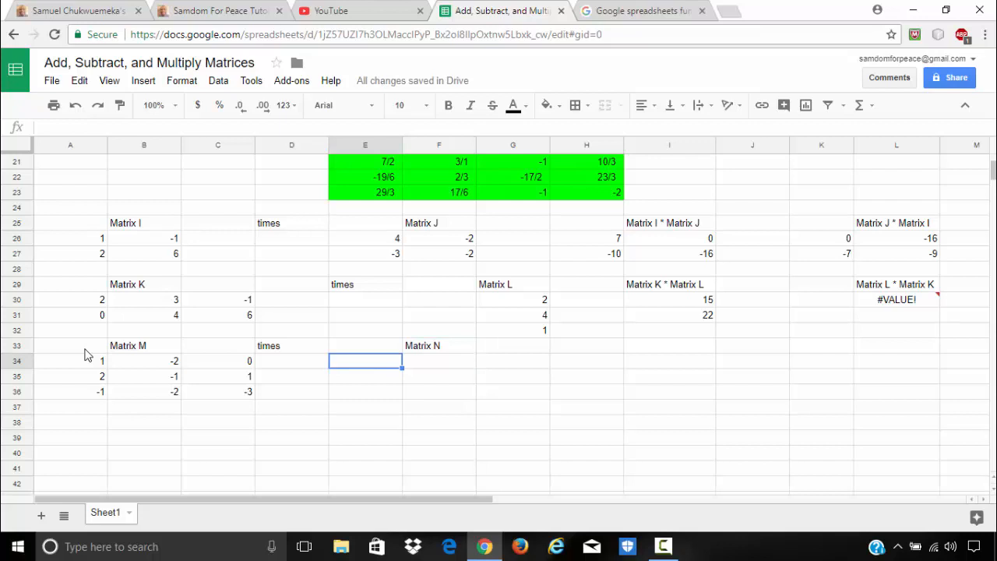
text(5)
key(Return)
text(-5)
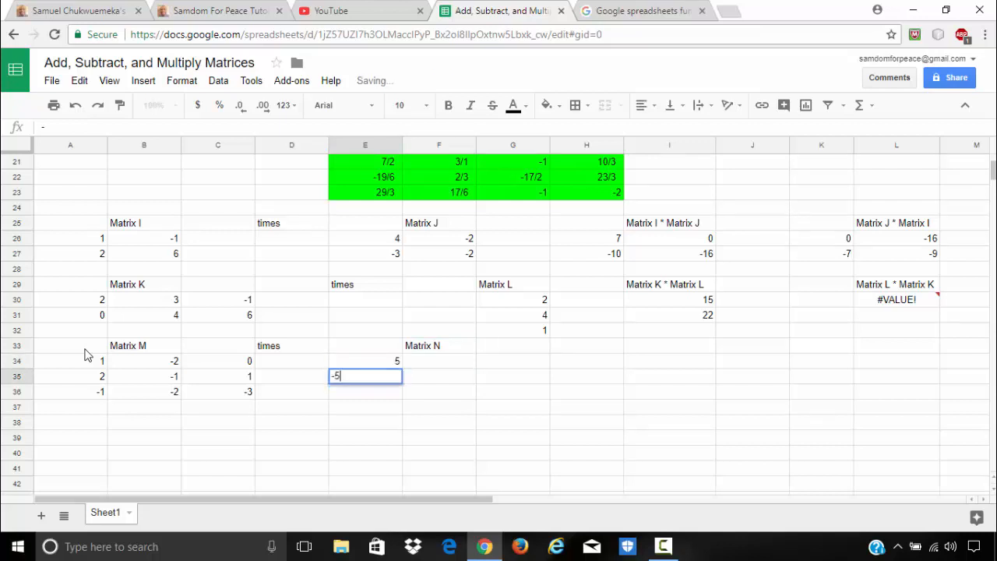
key(Return)
text(-4)
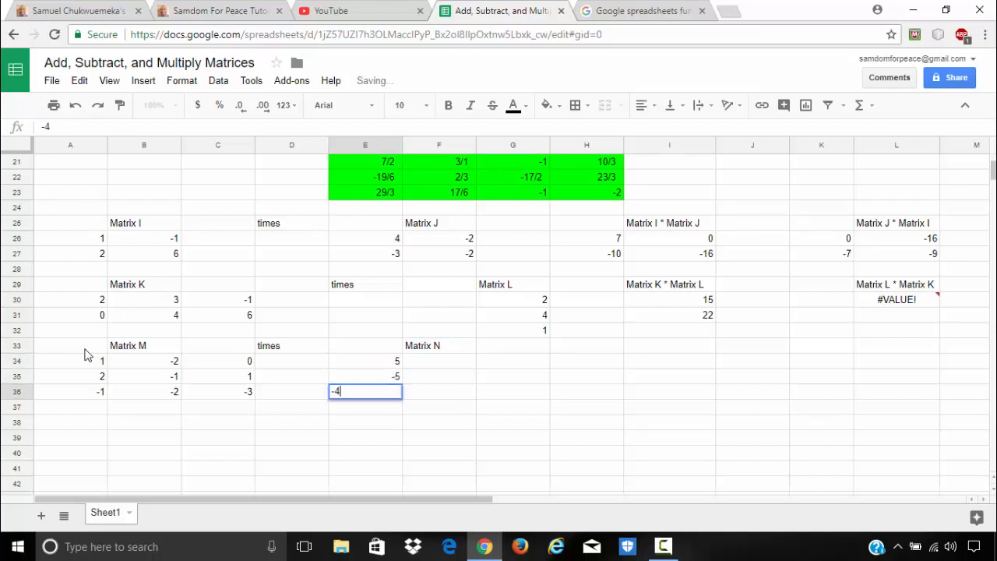
key(Tab)
Fill the second column of Matrix N in F34:F36 with -1, 2 and 1.
key(Up)
key(Up)
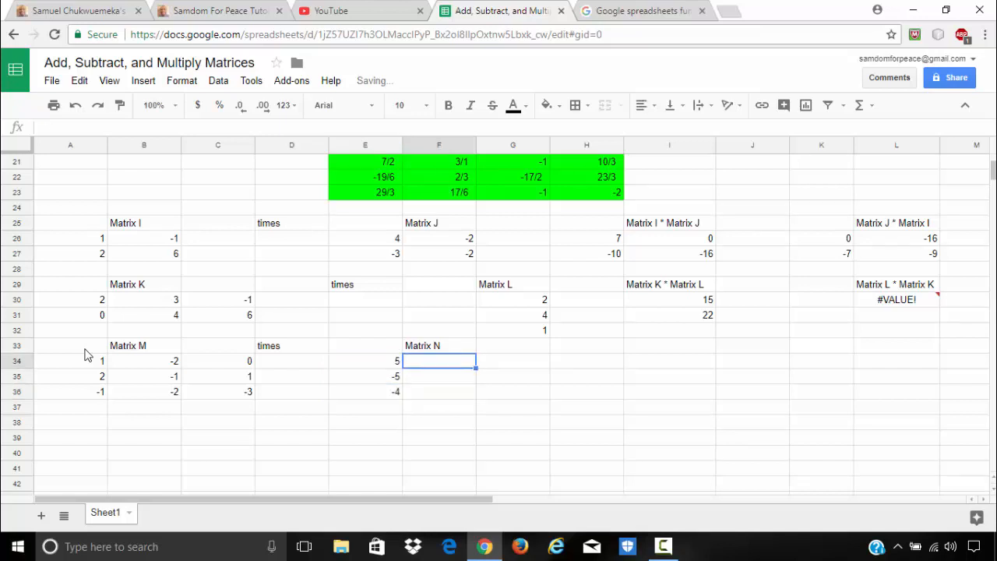
text(-1)
key(Return)
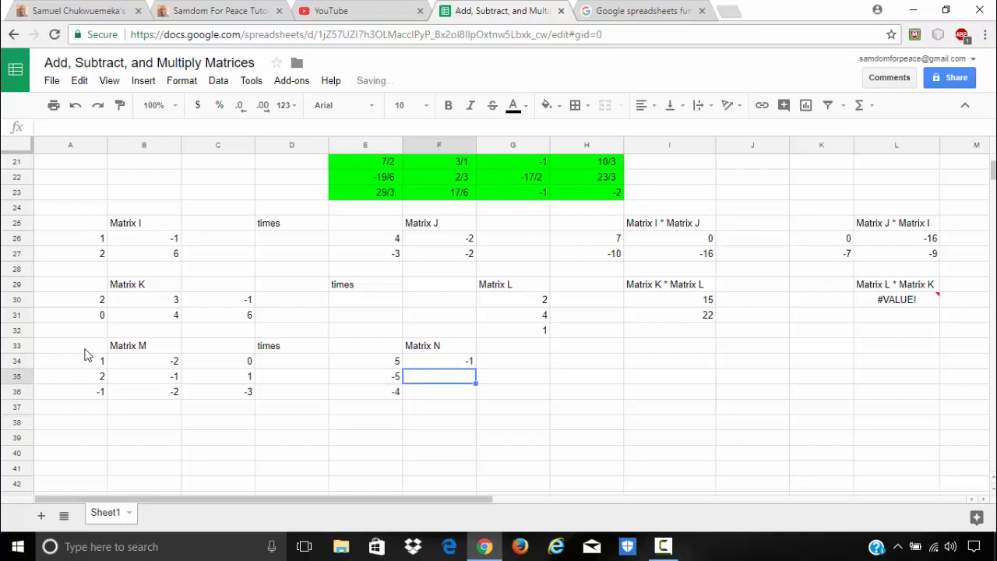
text(2)
key(Return)
text(1)
key(Tab)
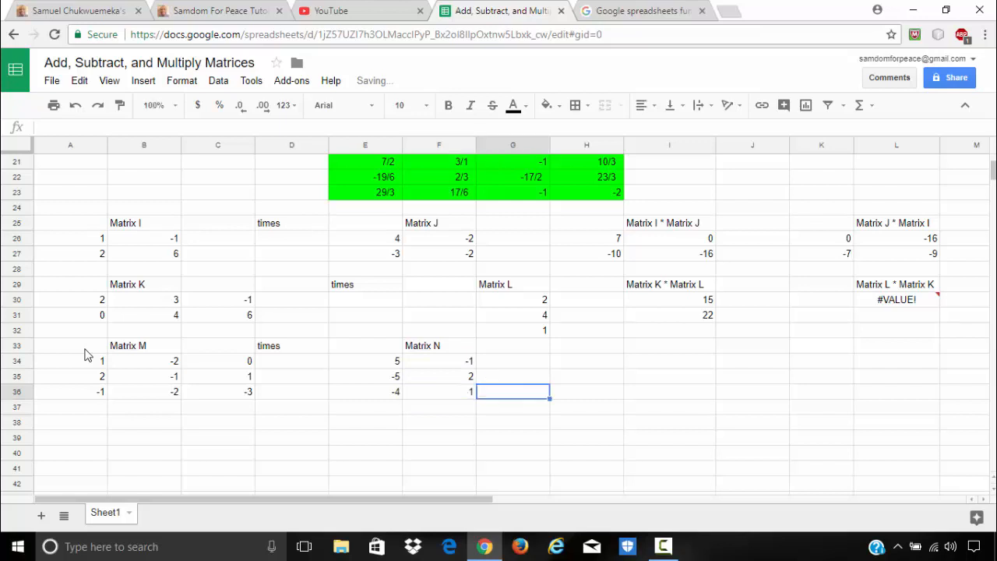
Fill the third column of Matrix N in G34:G36 with -4, 2 and -3.
key(Up)
key(Up)
text(-4)
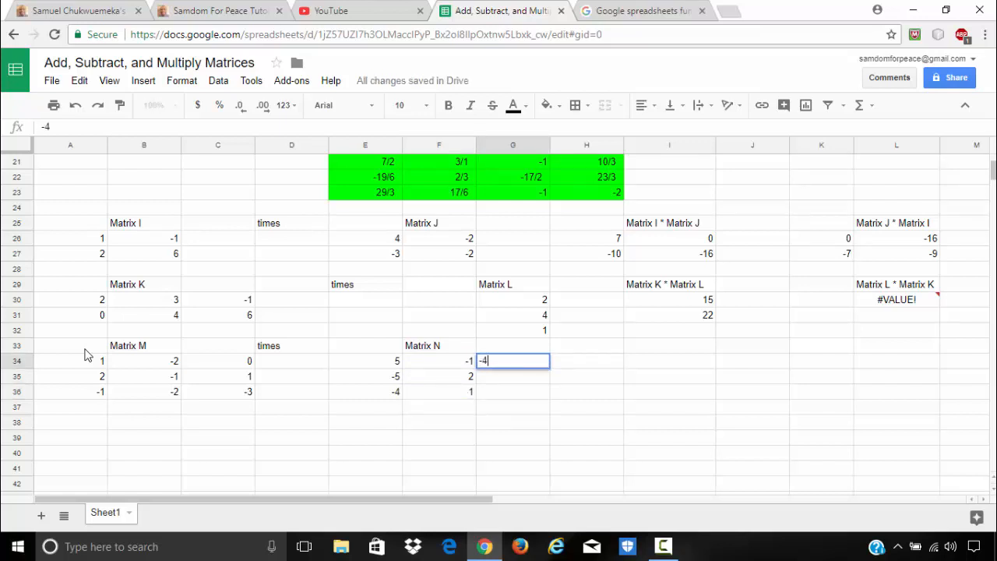
key(Return)
text(2)
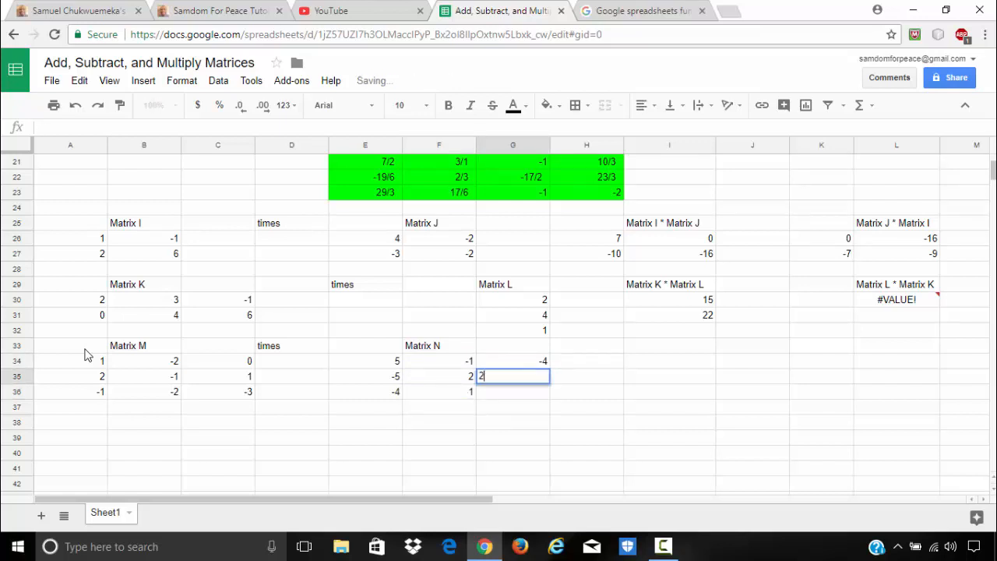
key(Return)
text(-3)
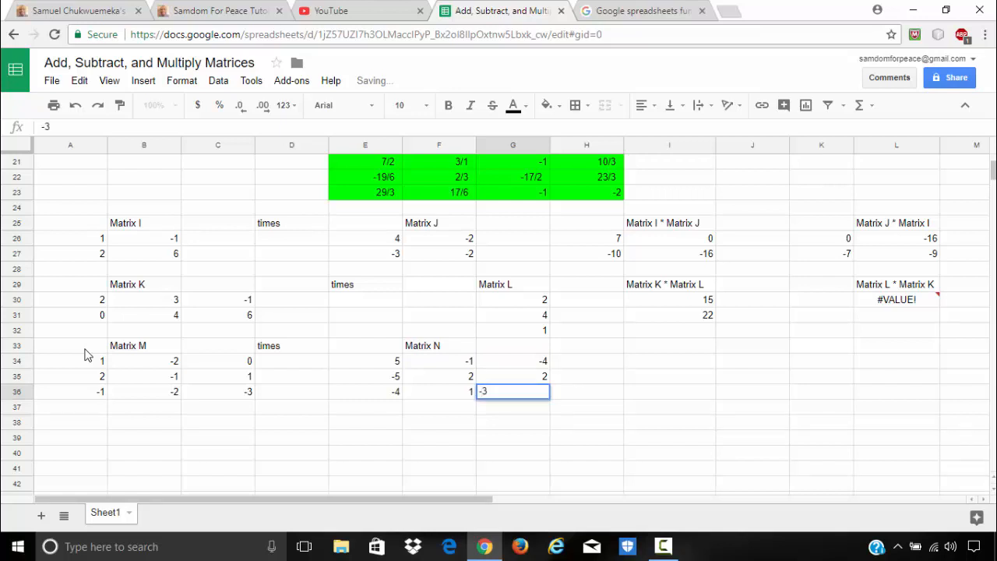
key(Return)
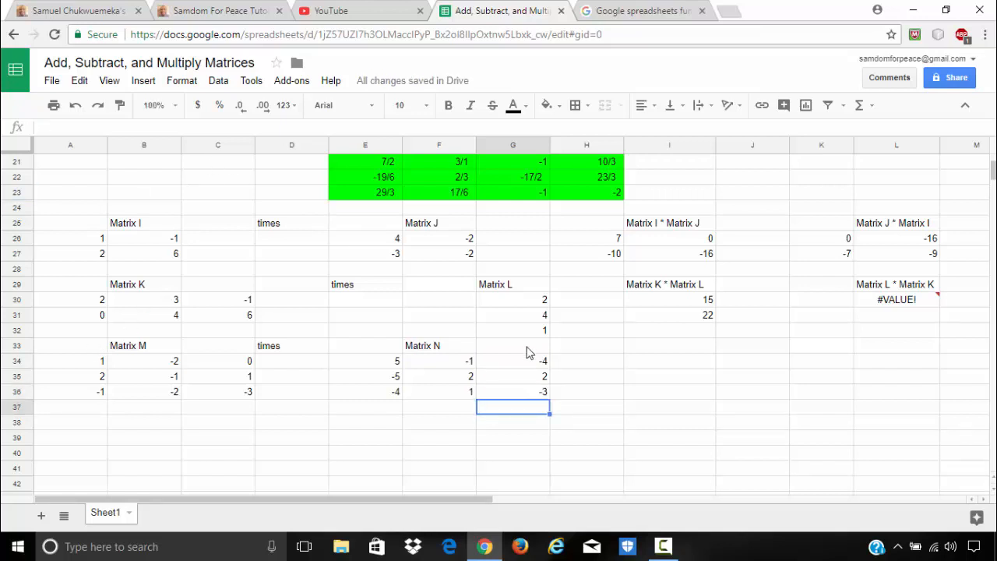
Enter the product headings "MN" in C38 and "NM" in F38, below the two matrices.
scroll(459, 377, down, 1)
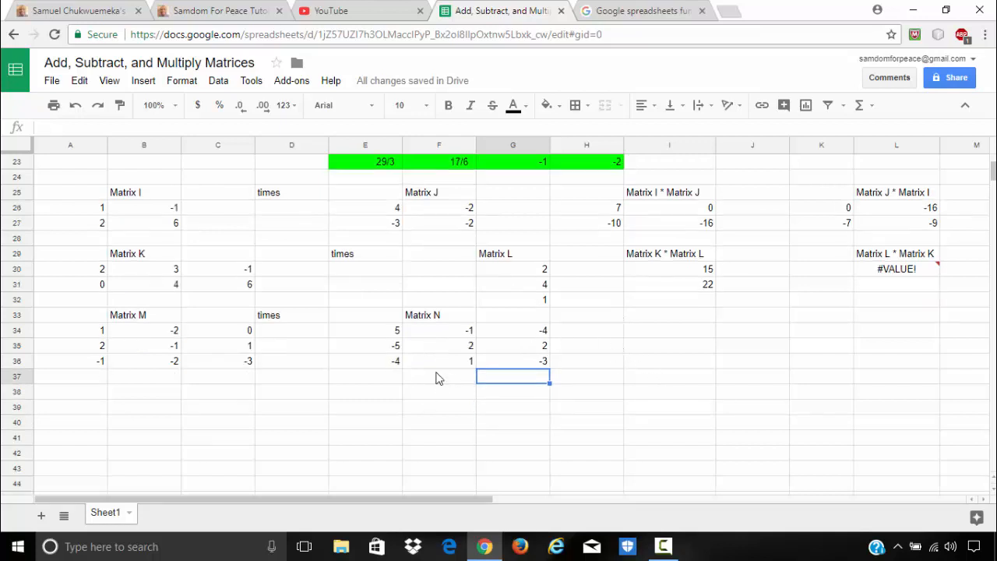
click(223, 395)
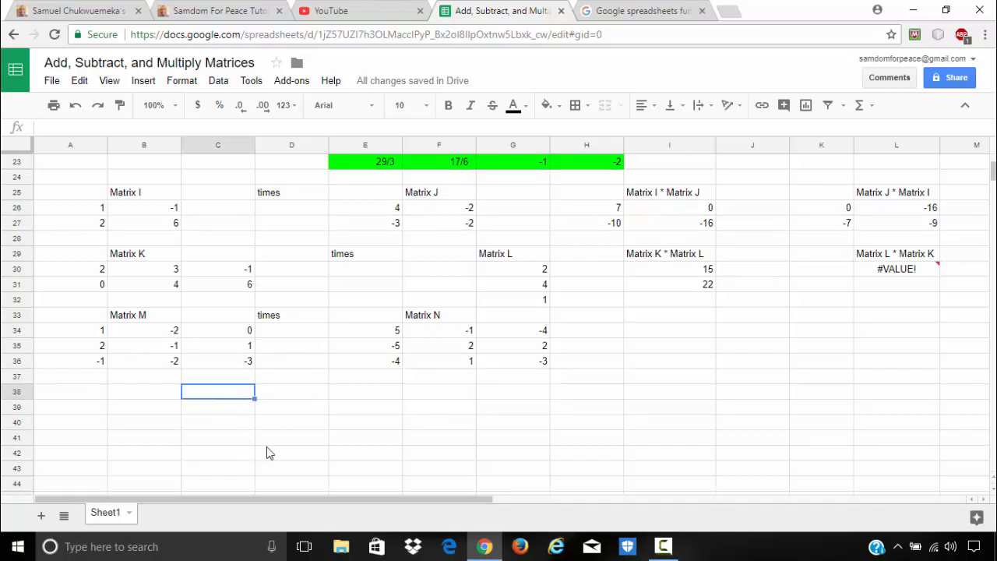
text(MN)
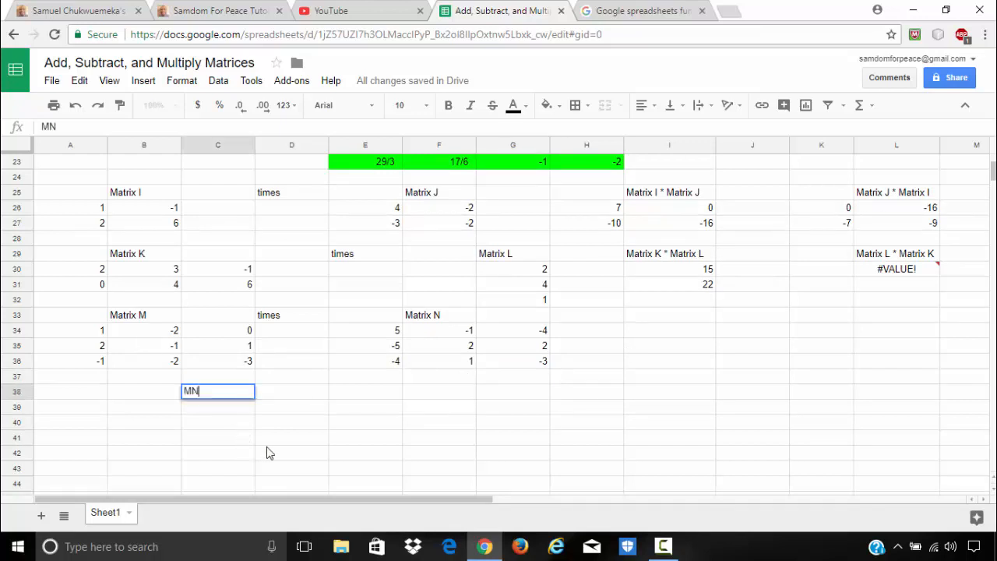
click(447, 400)
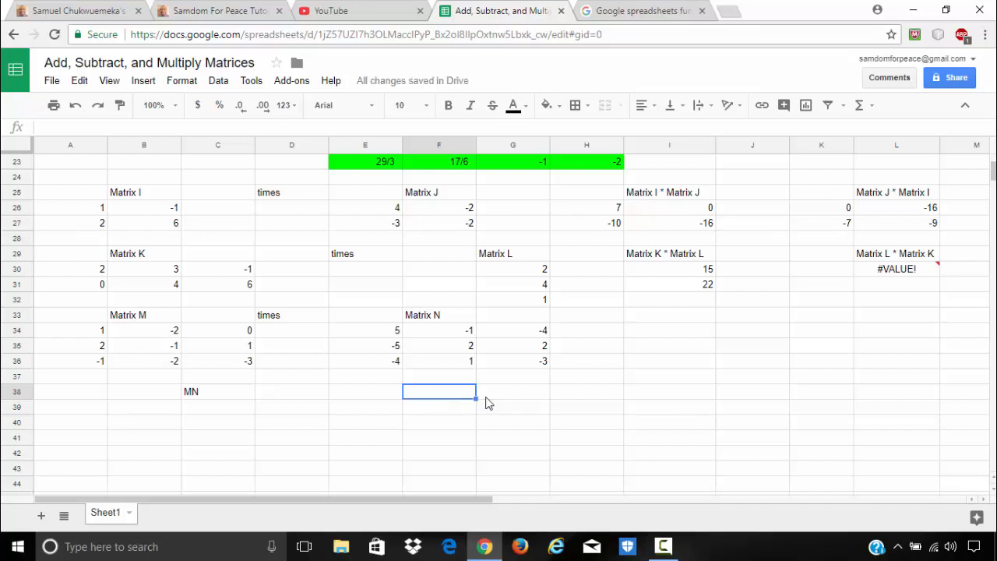
text(NM)
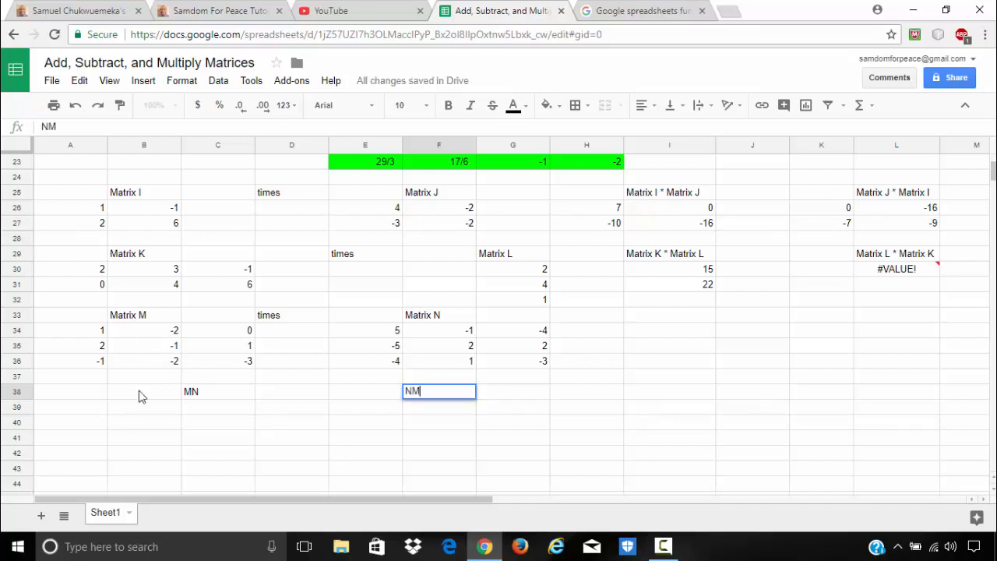
Compute Matrix M times Matrix N in B39 with =MMULT(A34:C36, E34:G36).
click(153, 410)
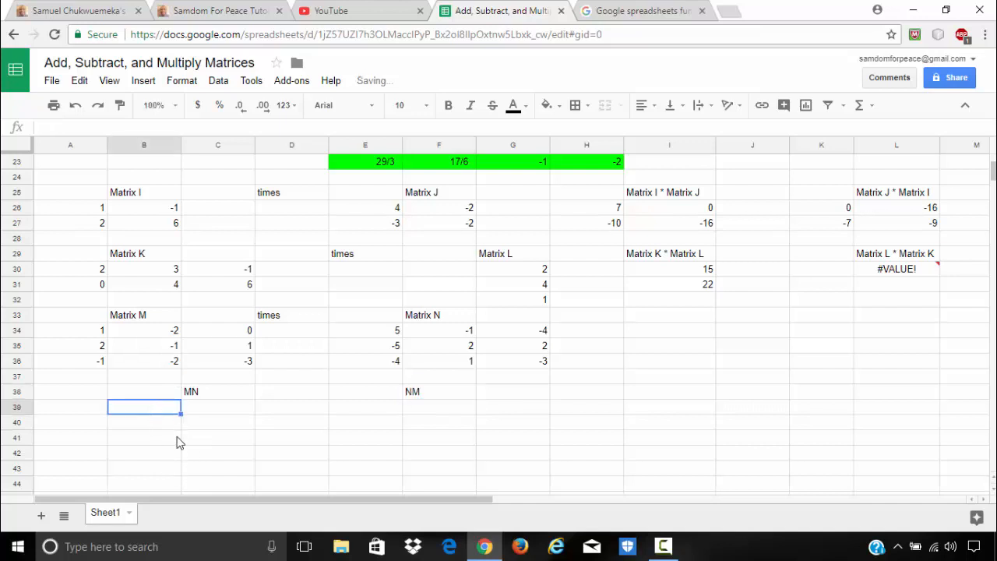
text(=mm)
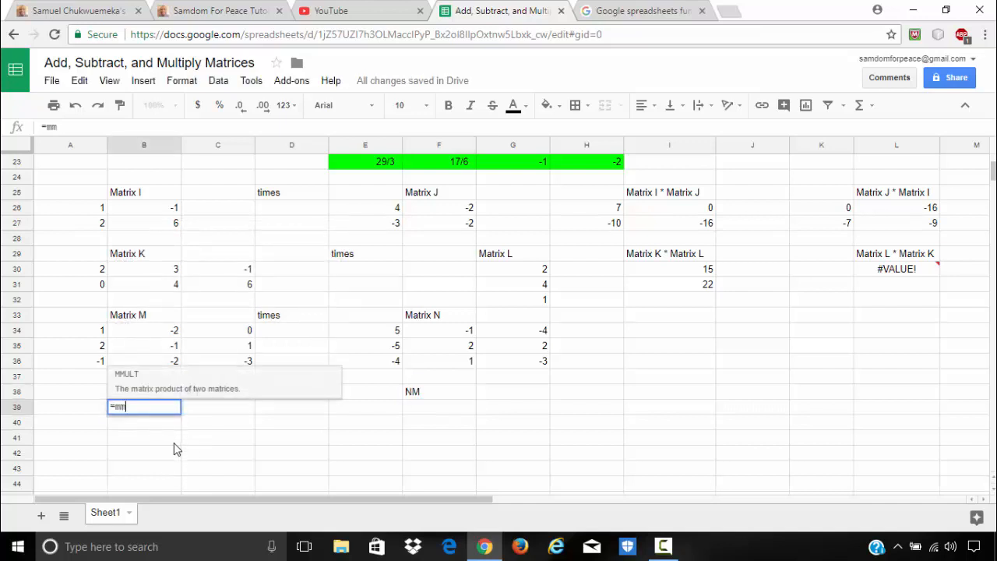
click(125, 381)
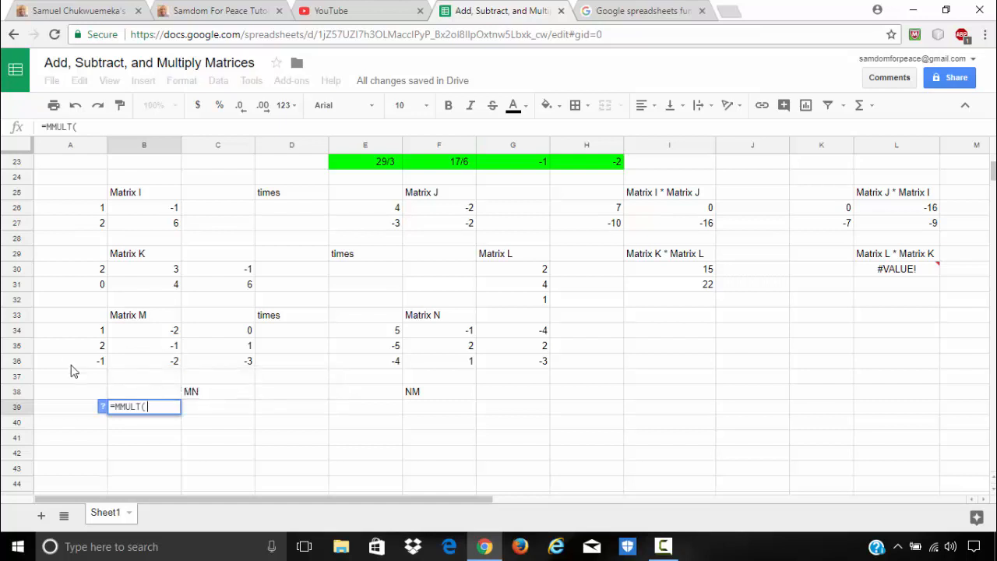
drag(85, 335, 216, 366)
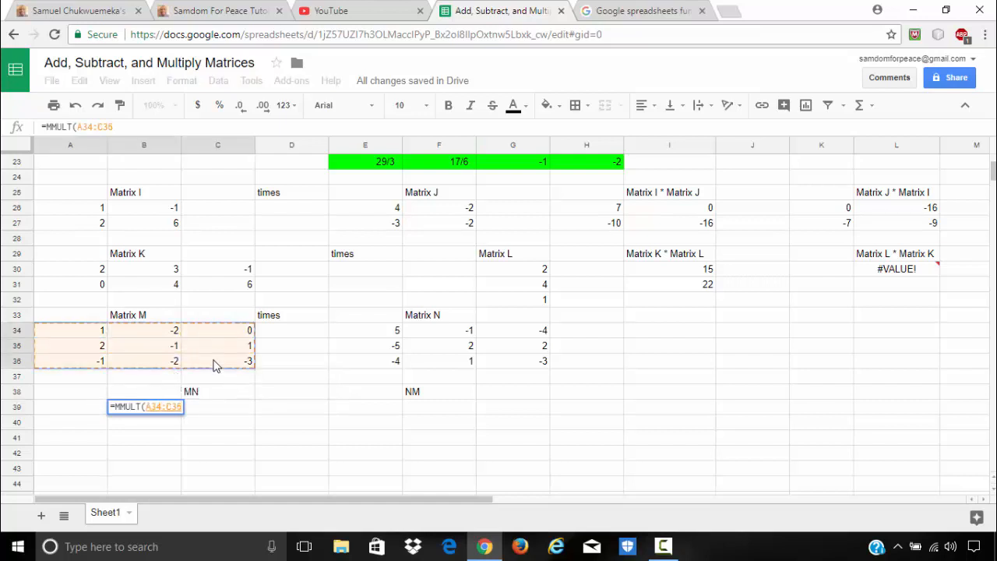
text(,)
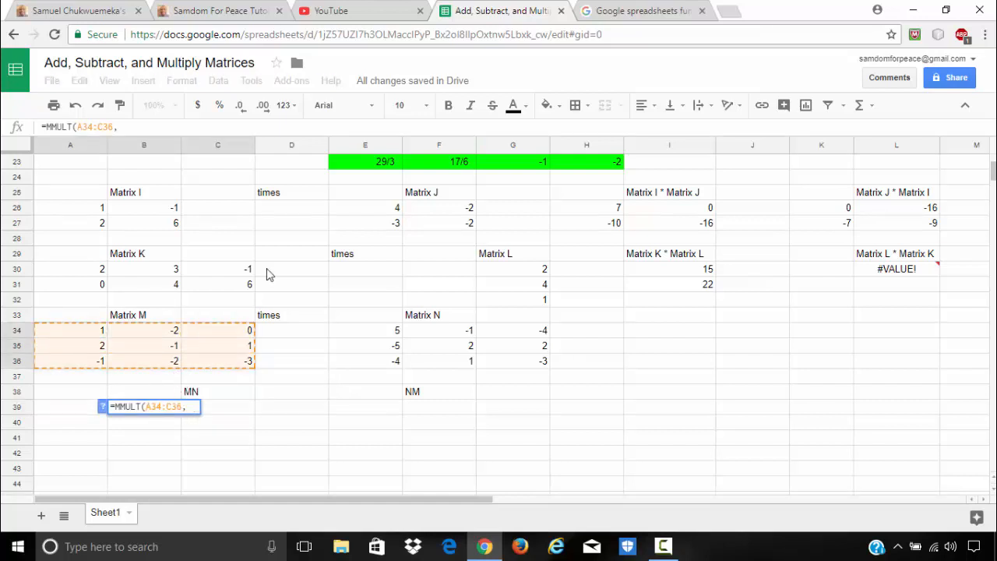
drag(394, 333, 510, 366)
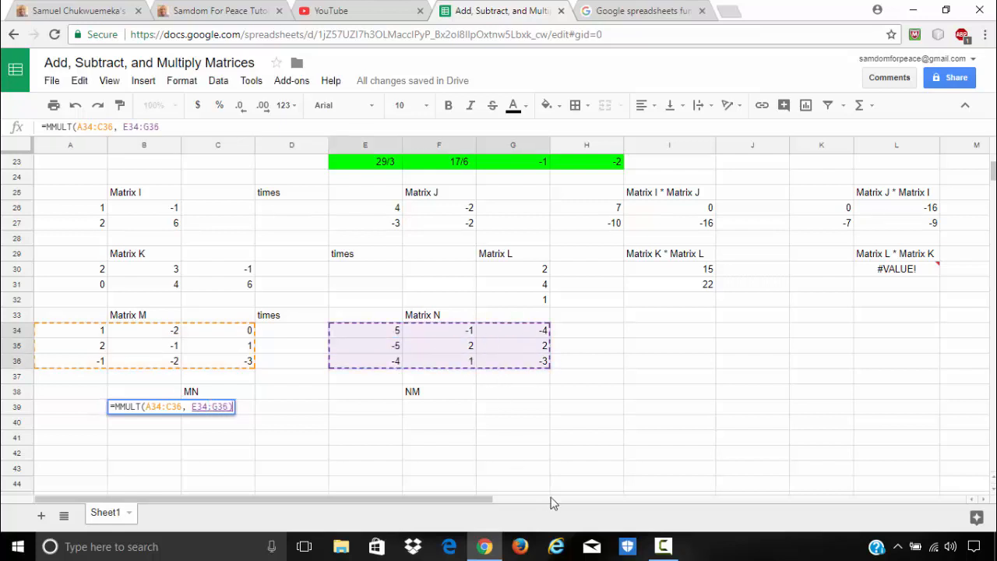
text())
key(Return)
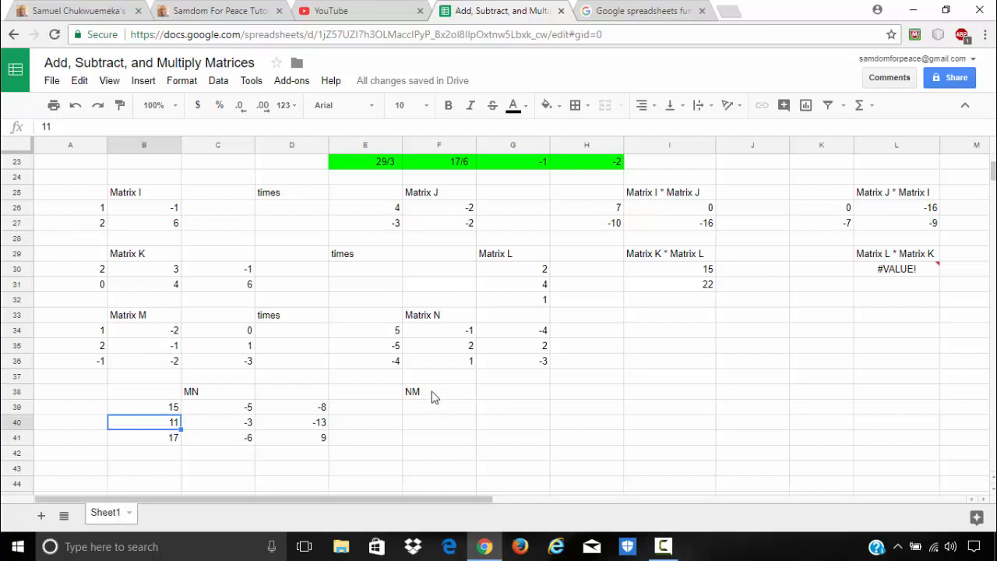
Enter the heading "NM" in G38 instead and clear the one in F38.
click(497, 395)
text(NM)
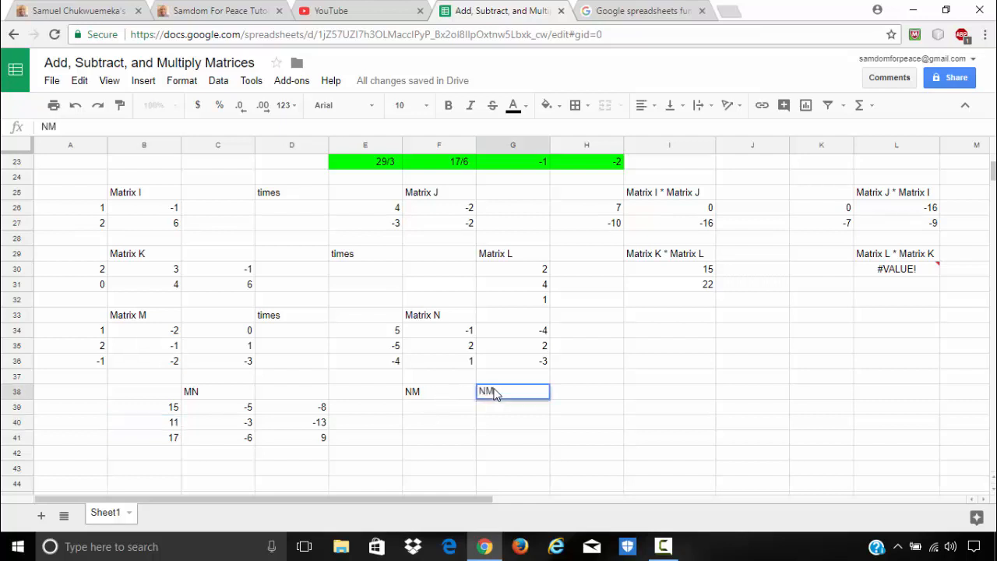
key(Left)
key(Delete)
key(Down)
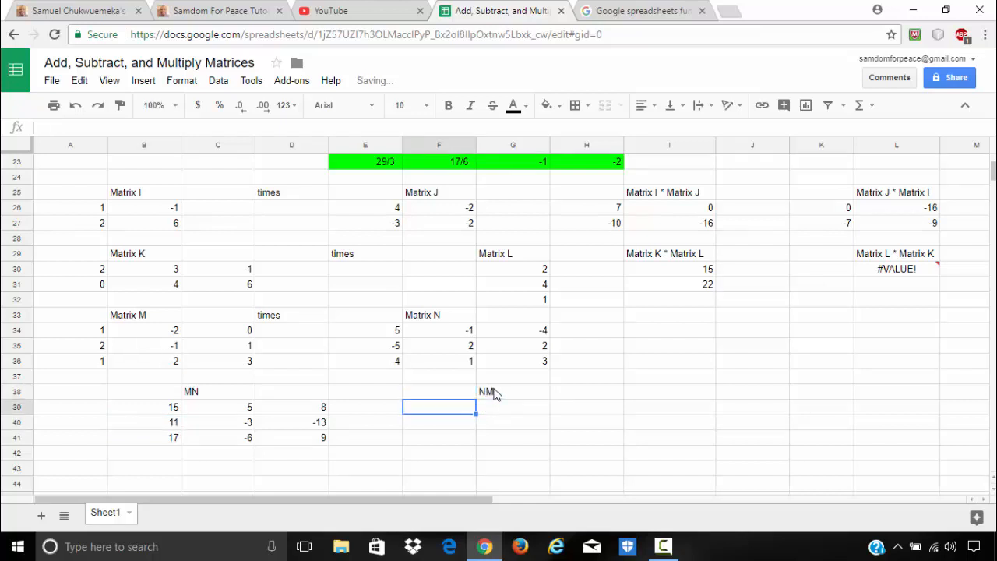
scroll(712, 329, up, 2)
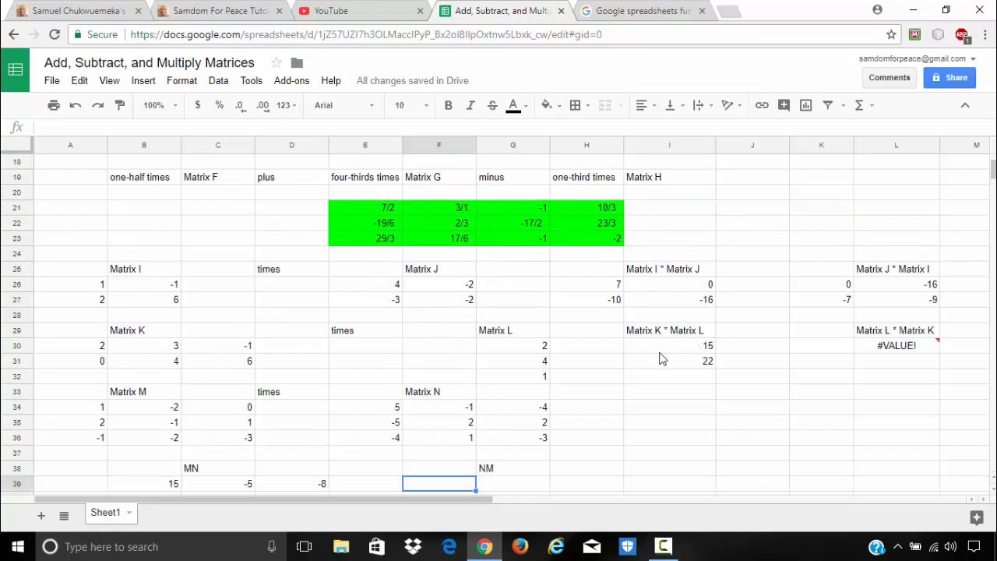
Compute Matrix N times Matrix M in F39 with =MMULT(E34:G36, A34:C36).
scroll(447, 366, down, 3)
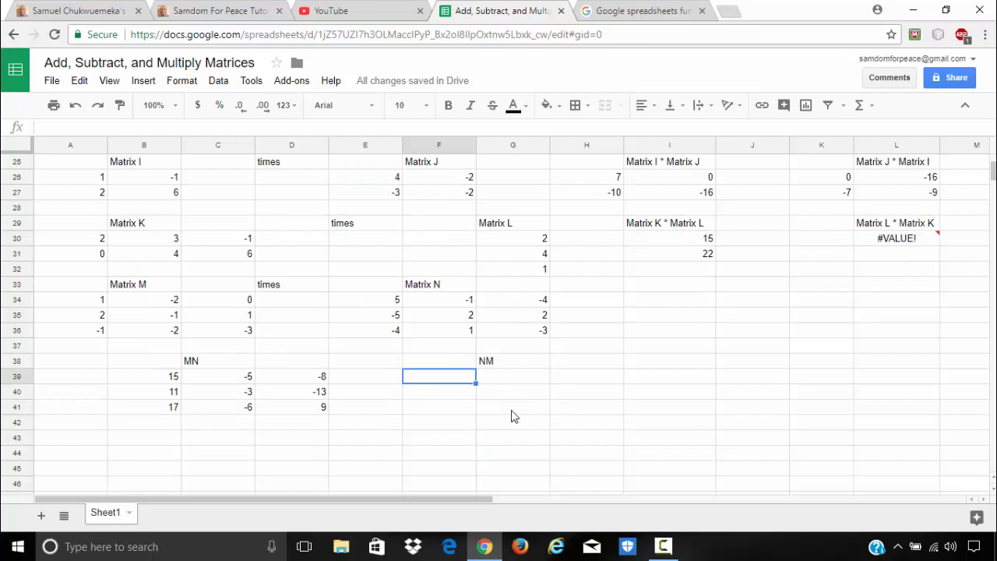
text(=)
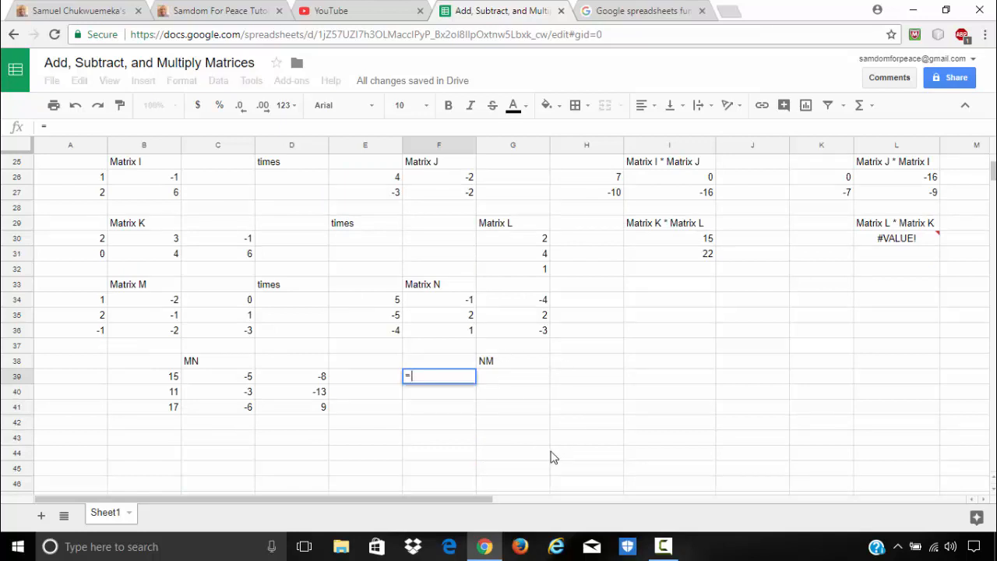
text(mm)
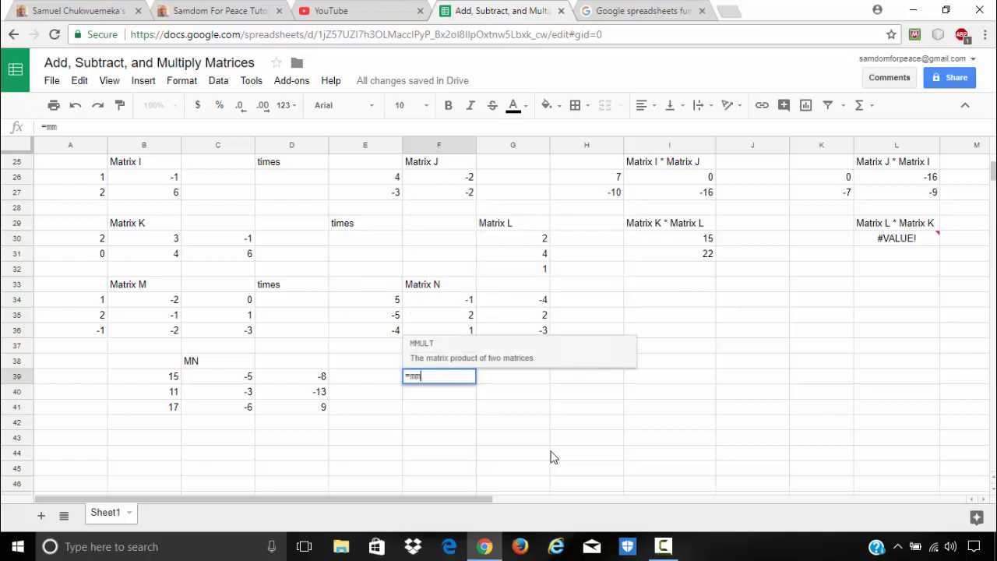
click(513, 352)
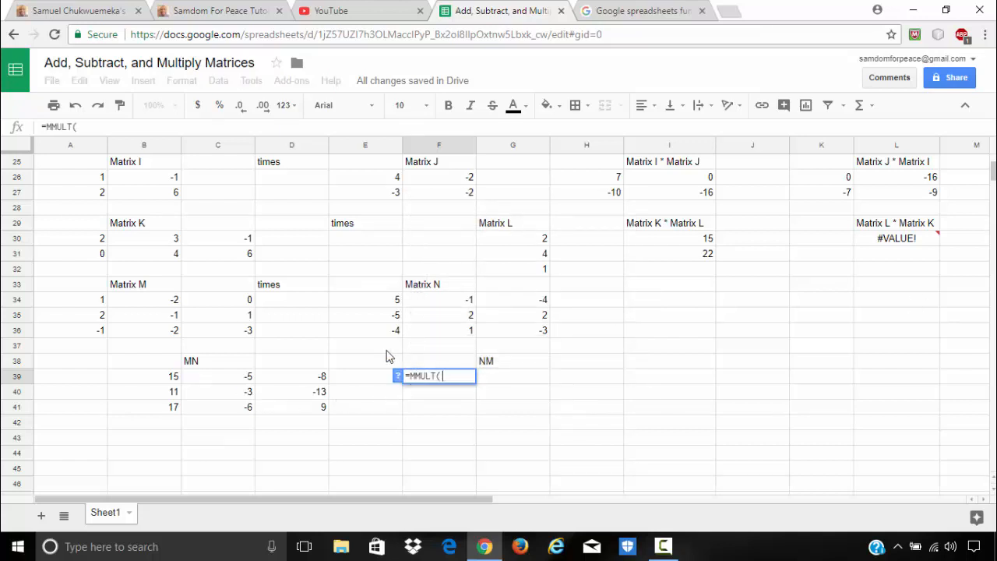
click(393, 303)
drag(412, 312, 533, 331)
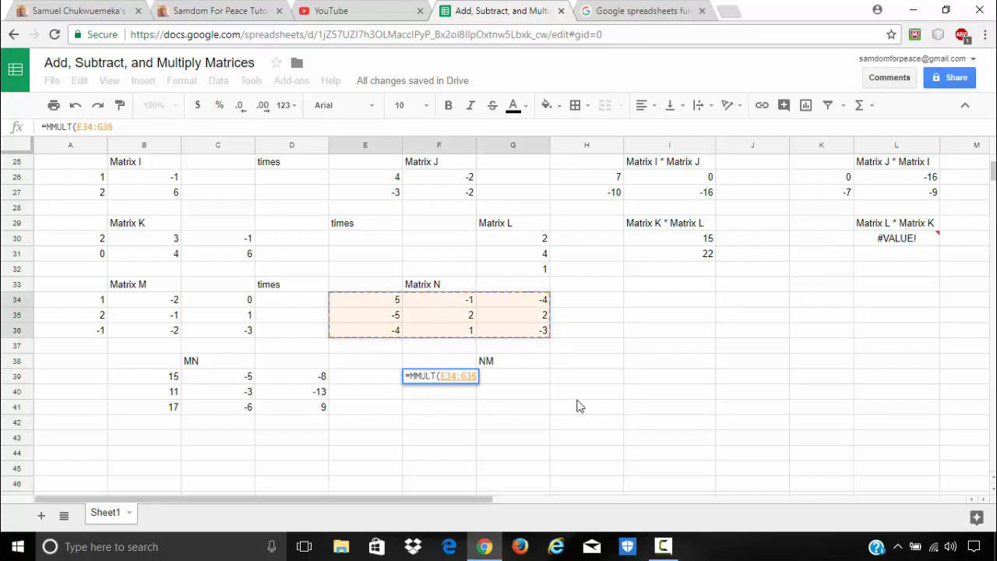
text(,)
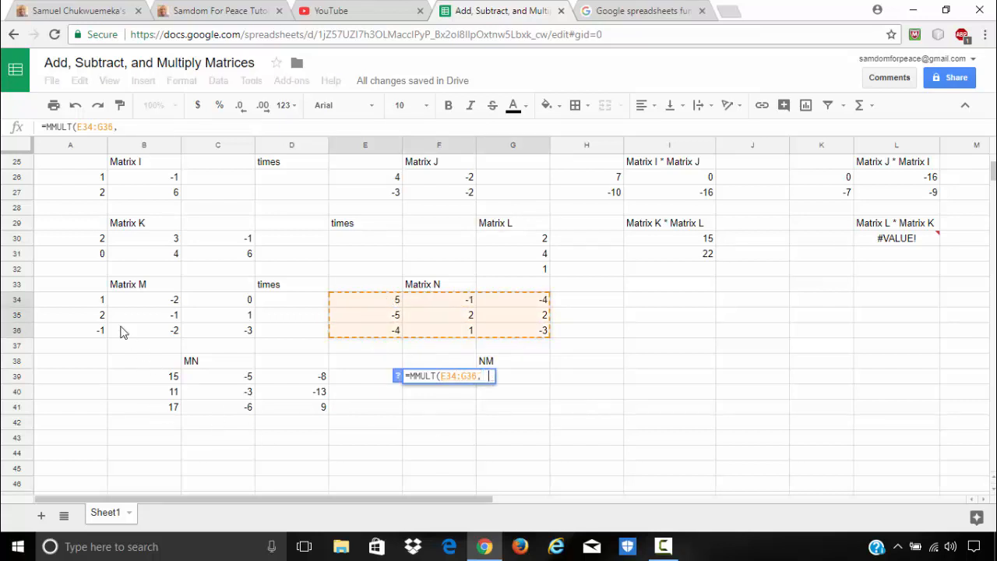
drag(92, 302, 204, 331)
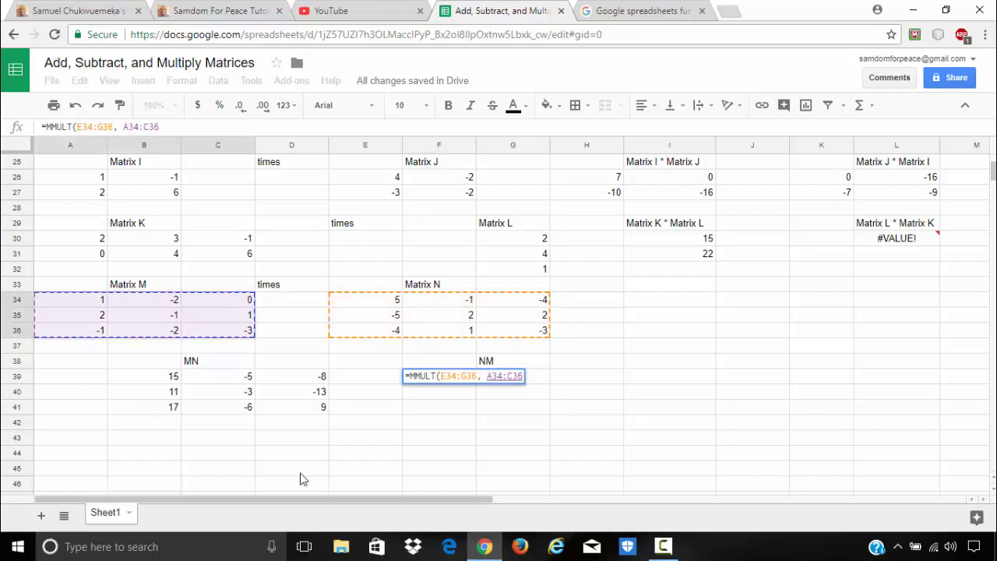
text())
key(Return)
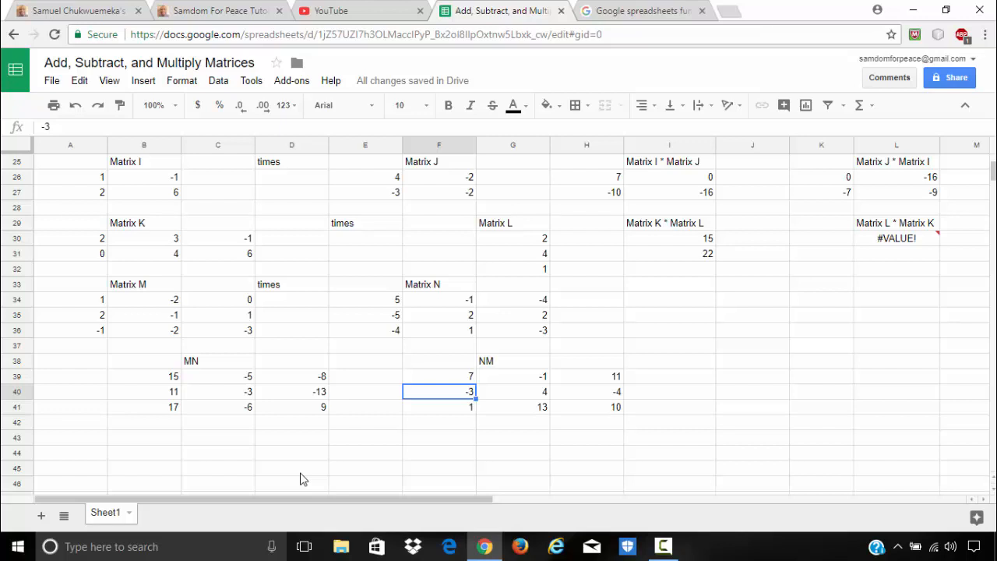
Fill Matrix I (A26:B27) with yellow and Matrix J (E26:F27) with cyan.
scroll(347, 382, up, 5)
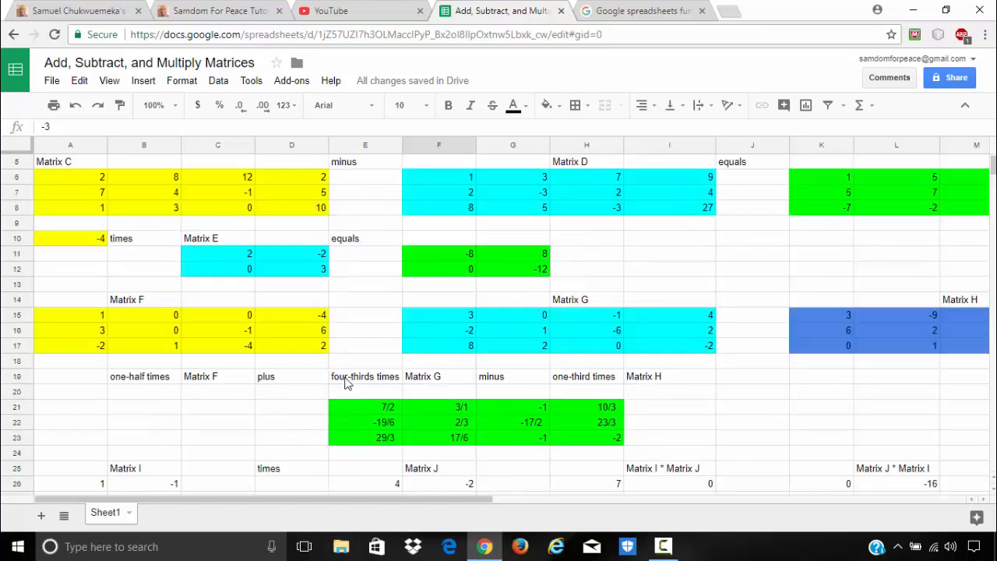
scroll(350, 376, down, 1)
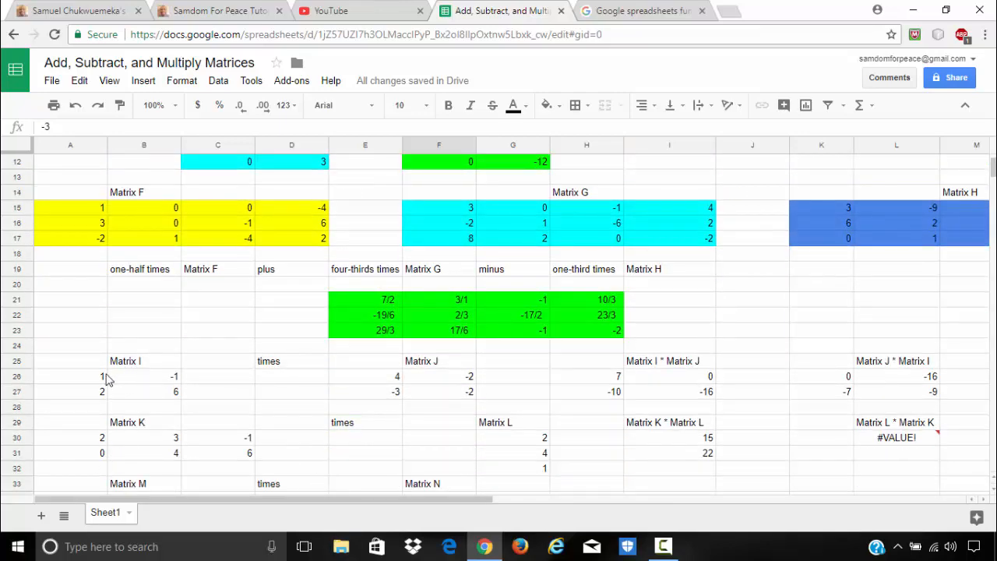
drag(87, 380, 167, 393)
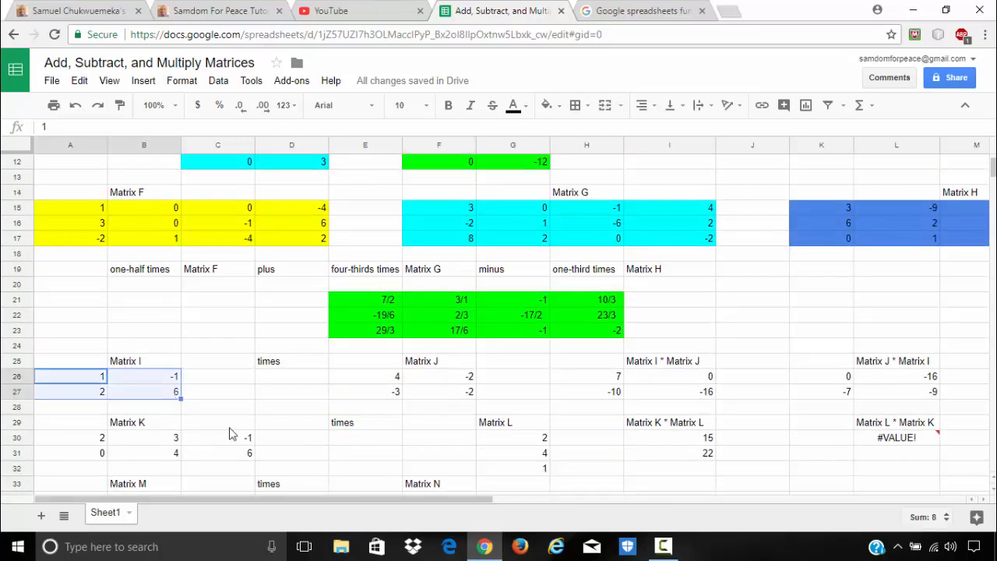
click(546, 105)
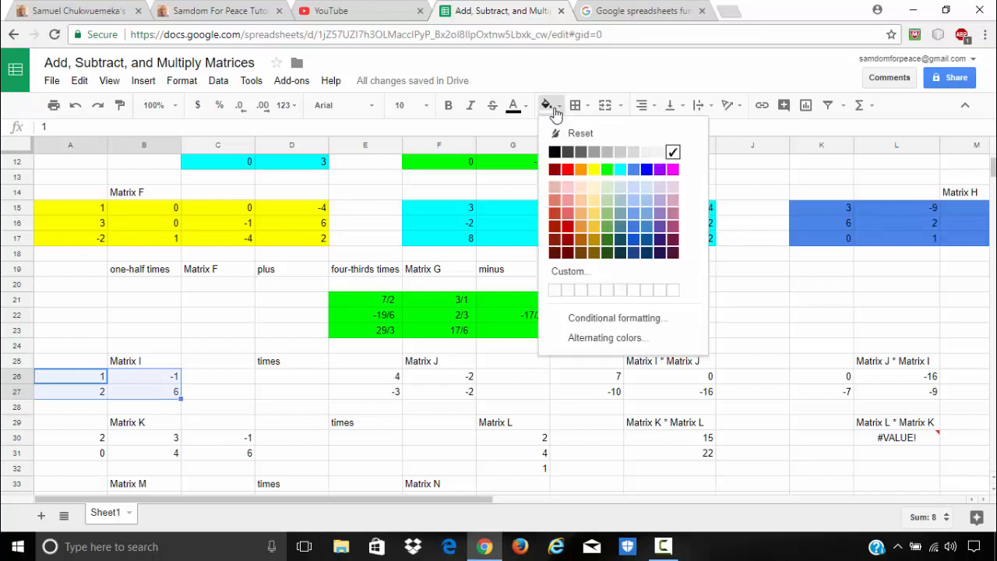
click(596, 175)
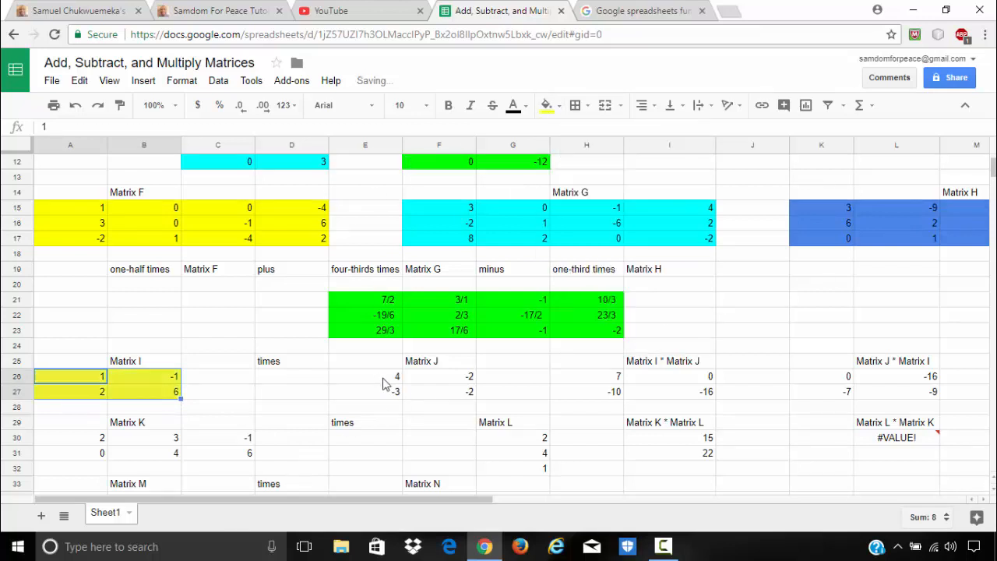
drag(383, 377, 468, 401)
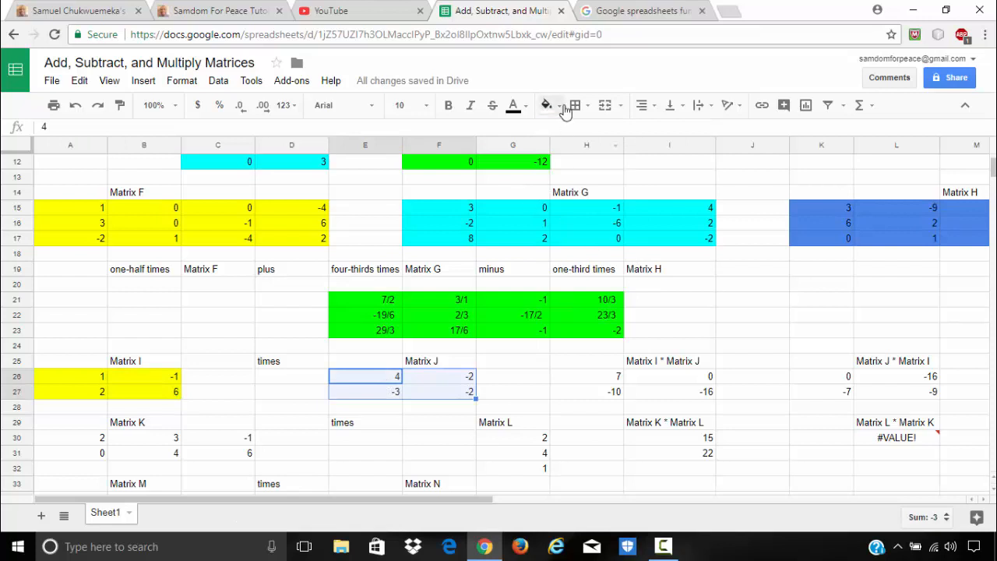
click(557, 113)
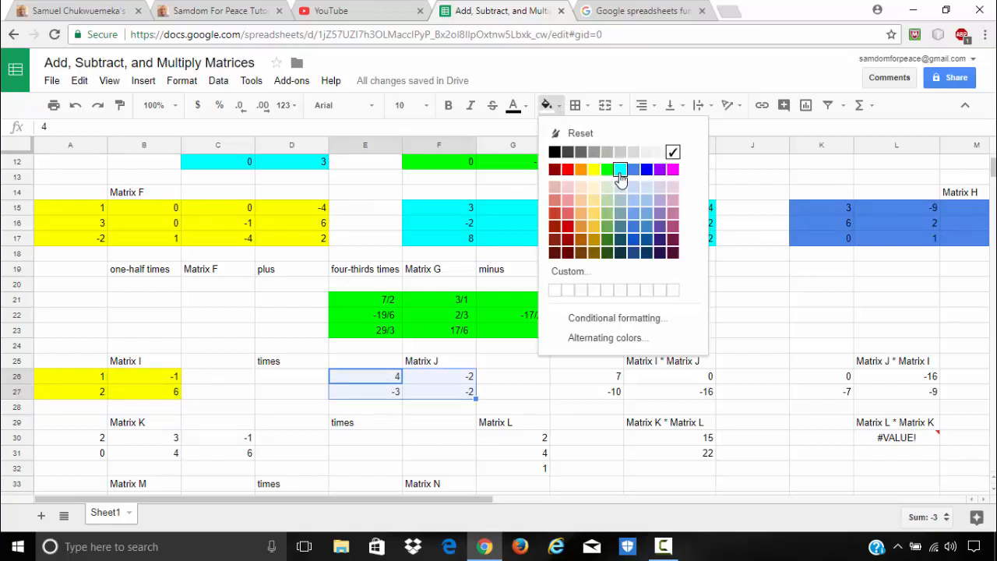
click(620, 180)
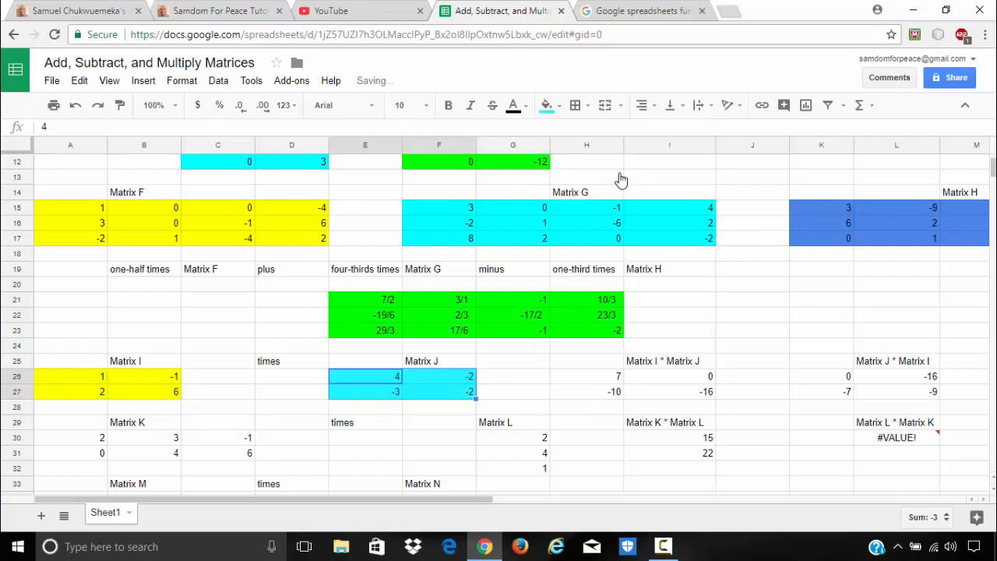
Fill the Matrix I * Matrix J product in H26:I27 and the Matrix J * Matrix I product in K26:L27 with green.
click(603, 380)
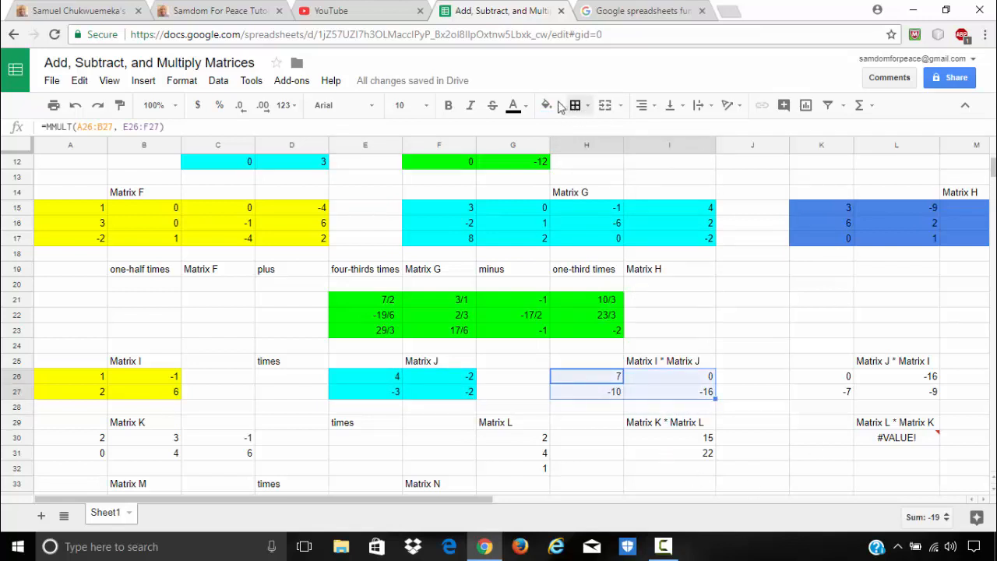
click(548, 106)
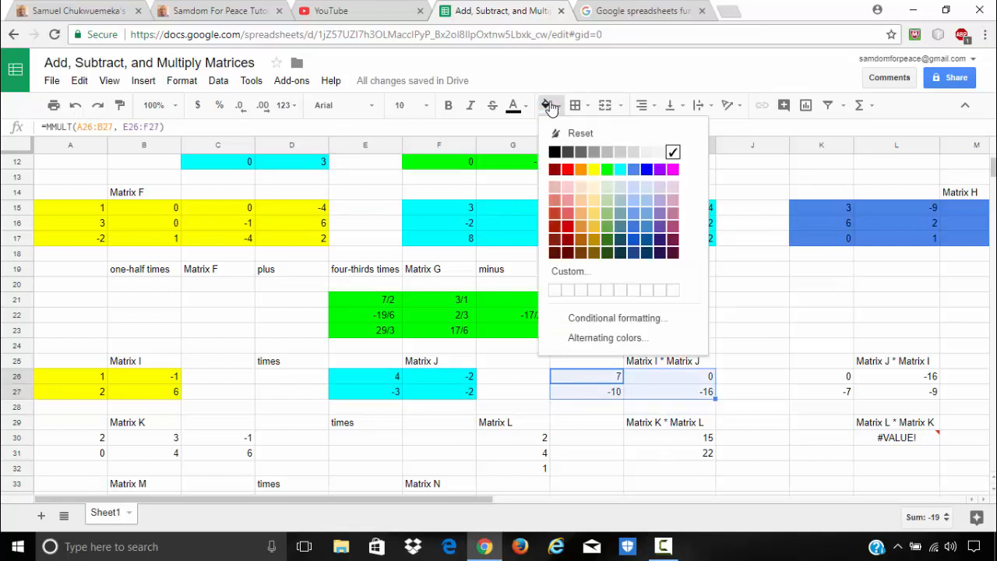
click(606, 169)
drag(830, 380, 888, 394)
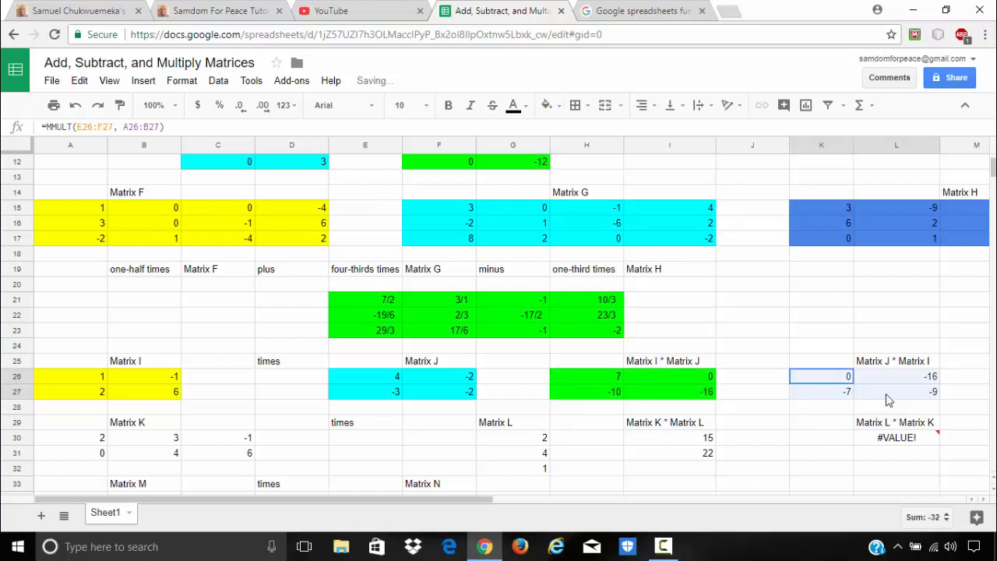
click(547, 105)
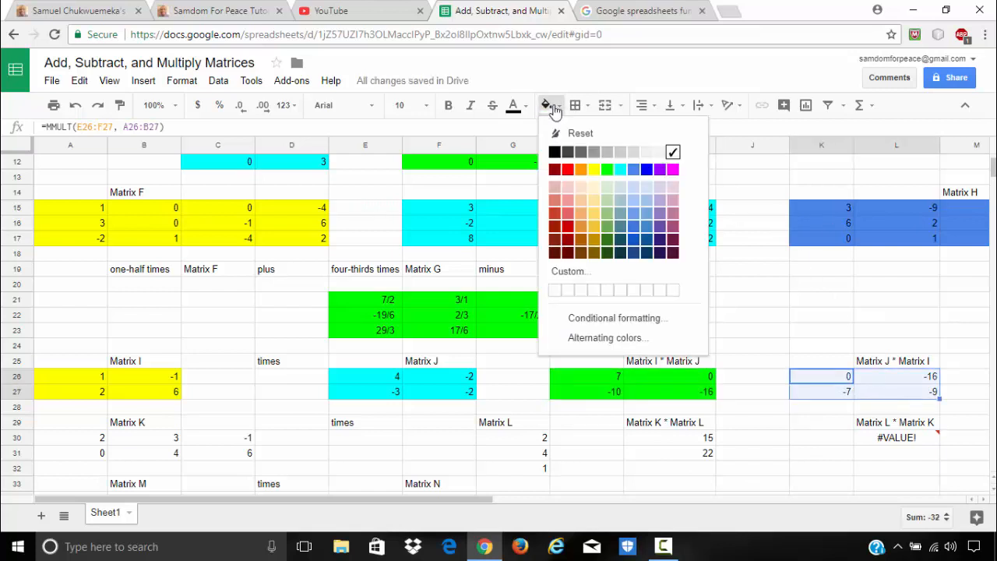
click(606, 169)
click(769, 424)
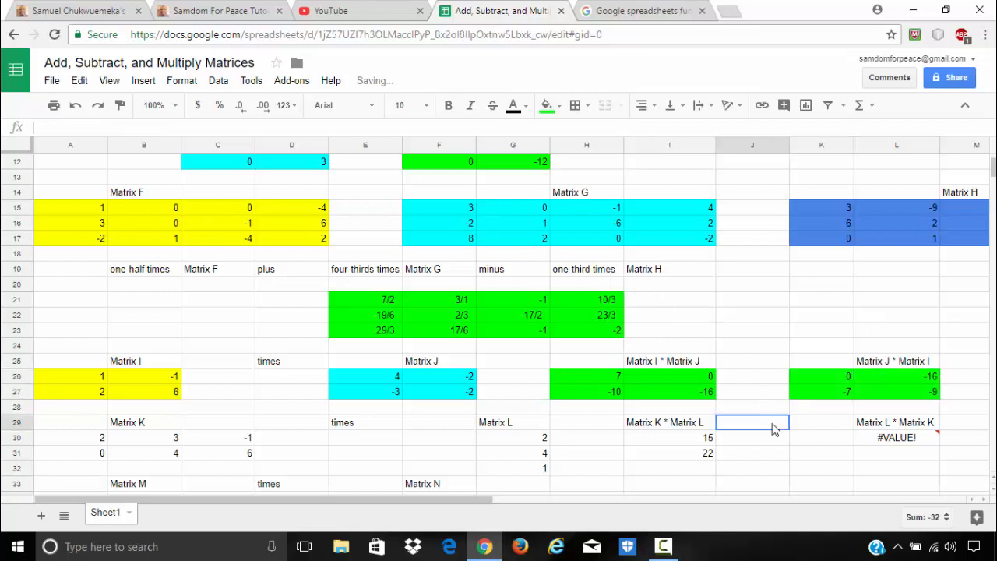
Fill Matrix K (A30:C31) with yellow and Matrix L (G30:G32) with cyan.
scroll(744, 444, down, 2)
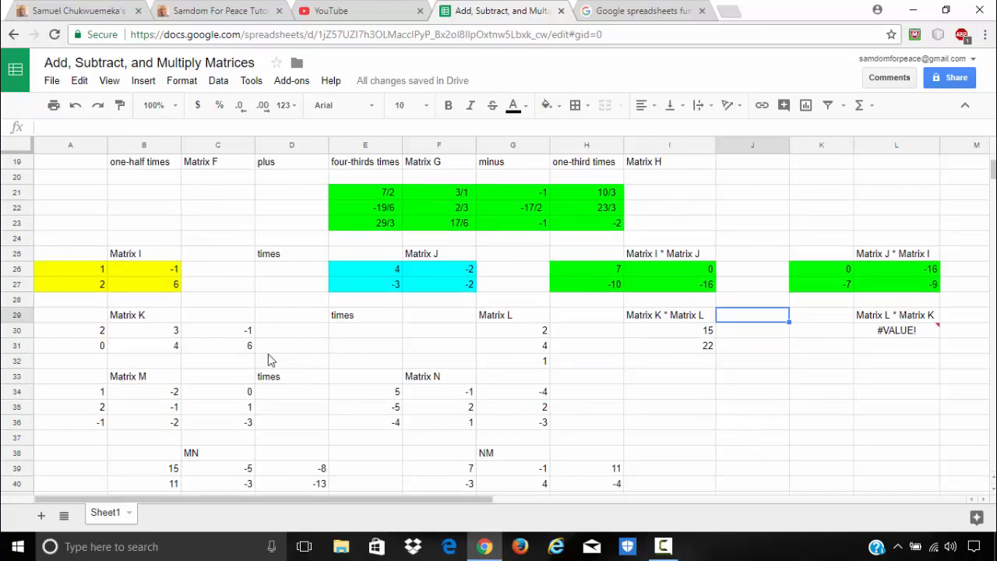
drag(92, 330, 231, 350)
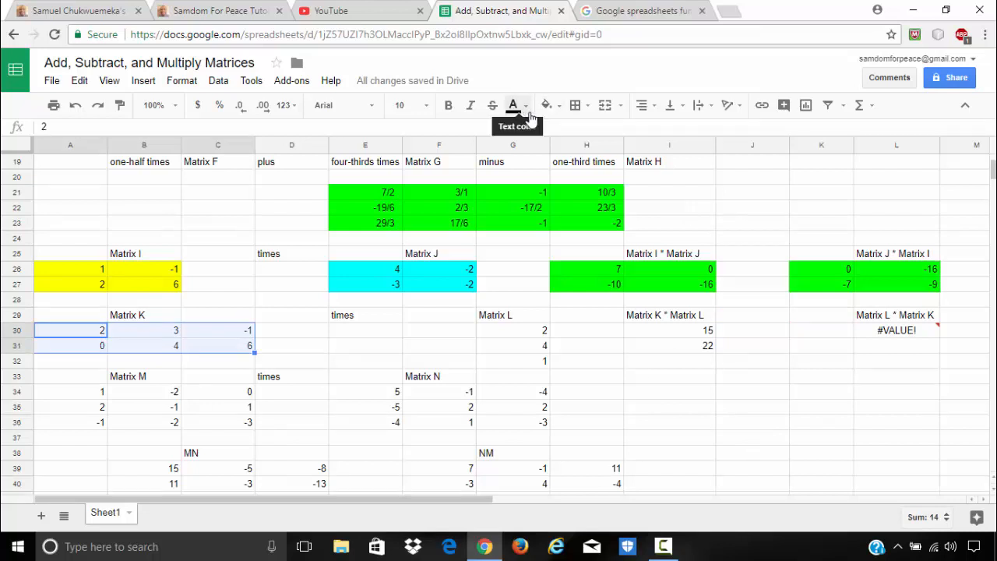
click(555, 116)
click(597, 169)
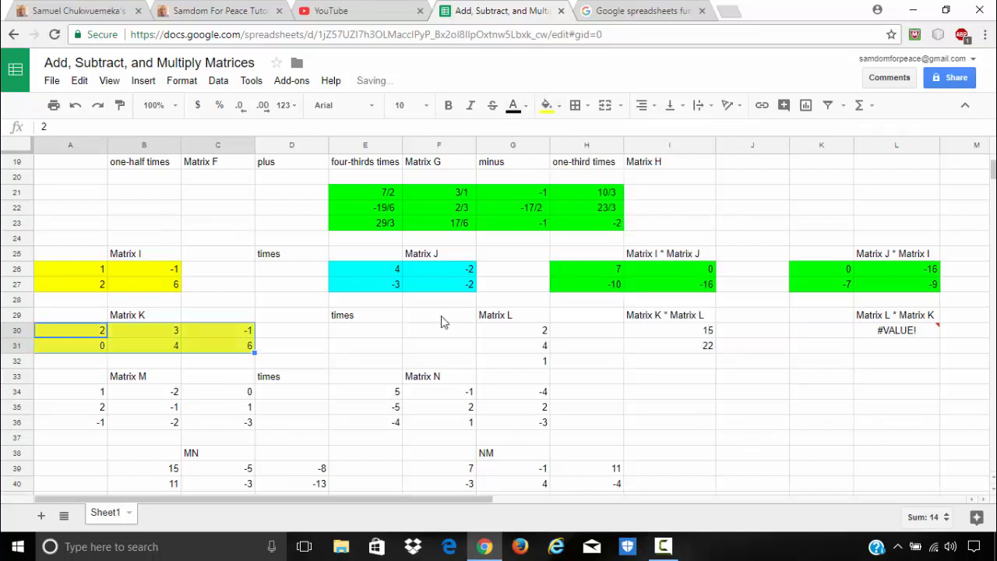
drag(510, 337, 516, 363)
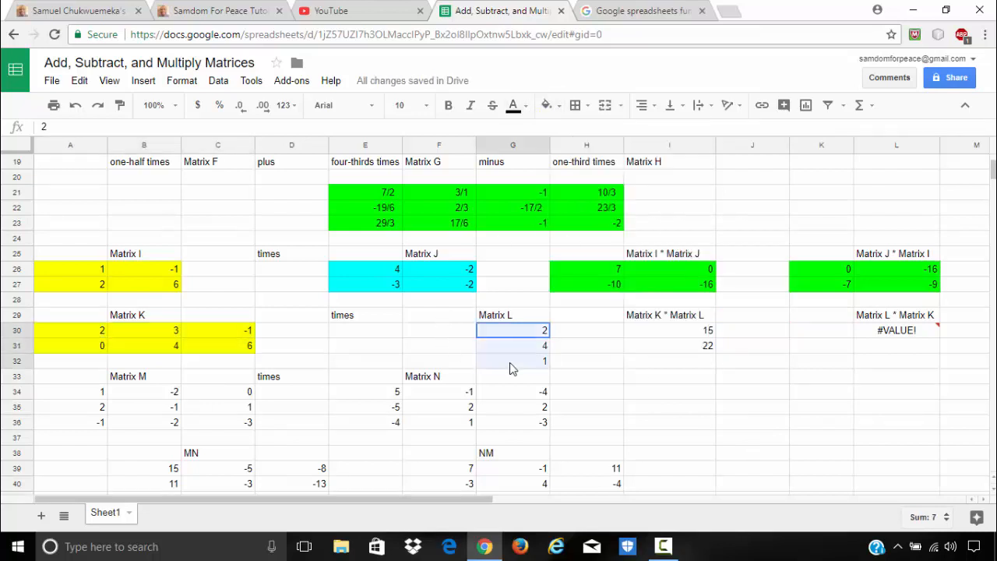
click(548, 105)
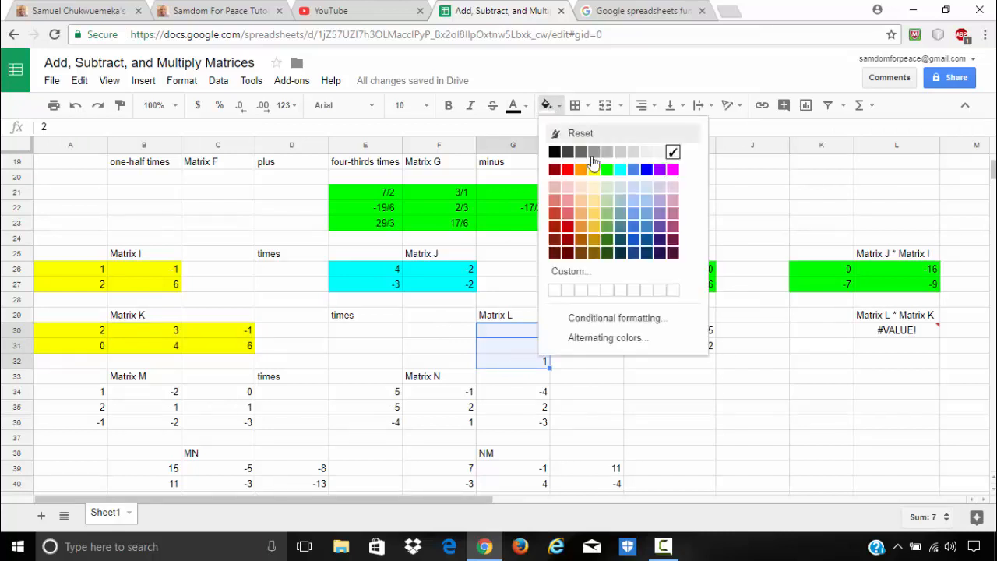
click(619, 171)
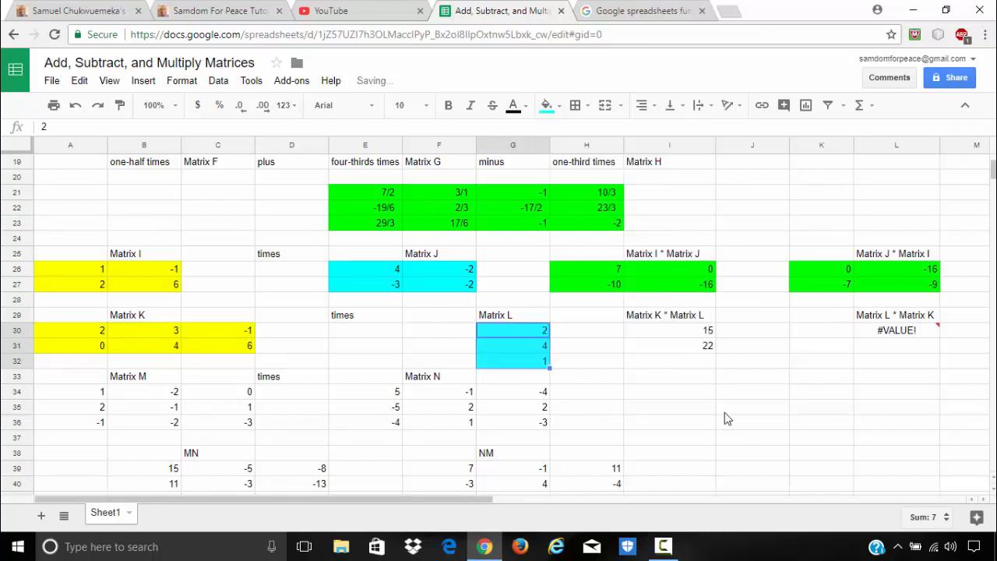
Fill the Matrix K * Matrix L product in I30:I31 and the Matrix L * Matrix K cell L30 with green.
click(713, 377)
drag(689, 331, 694, 350)
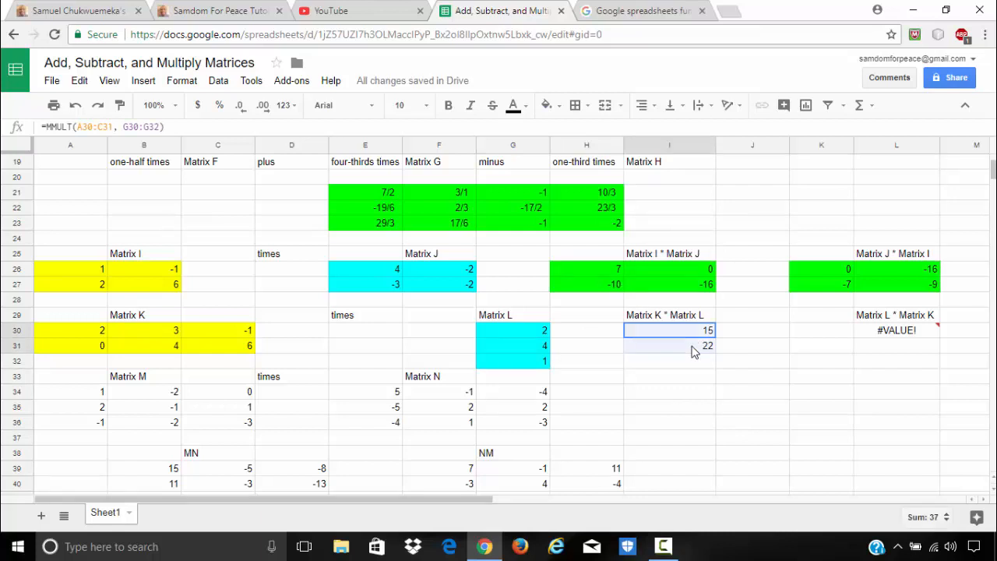
click(552, 111)
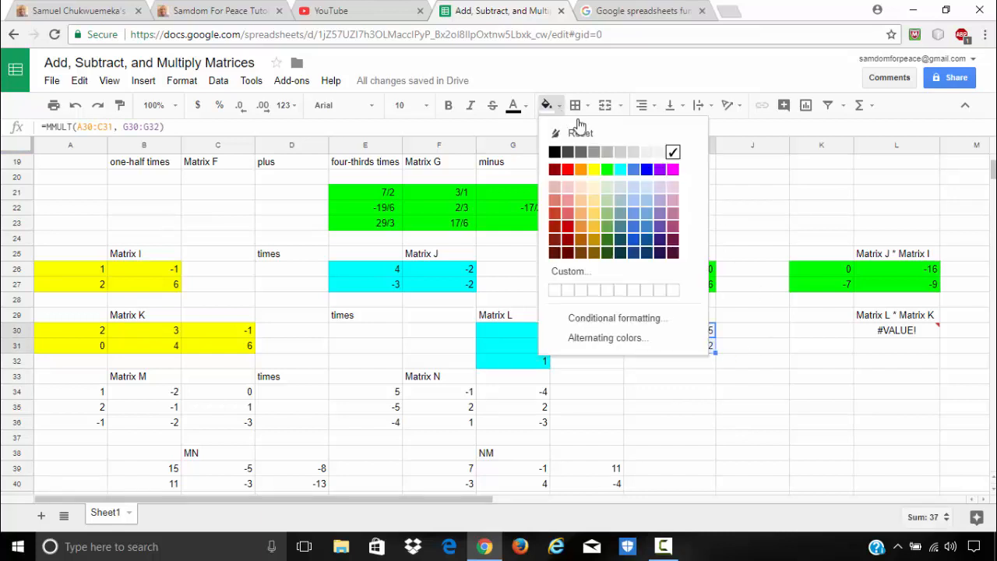
click(611, 172)
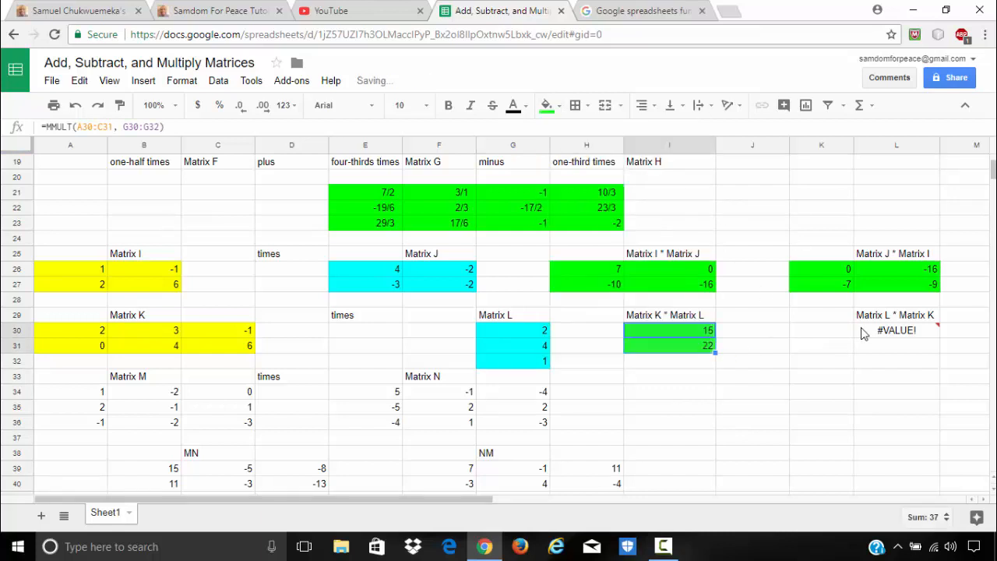
click(856, 330)
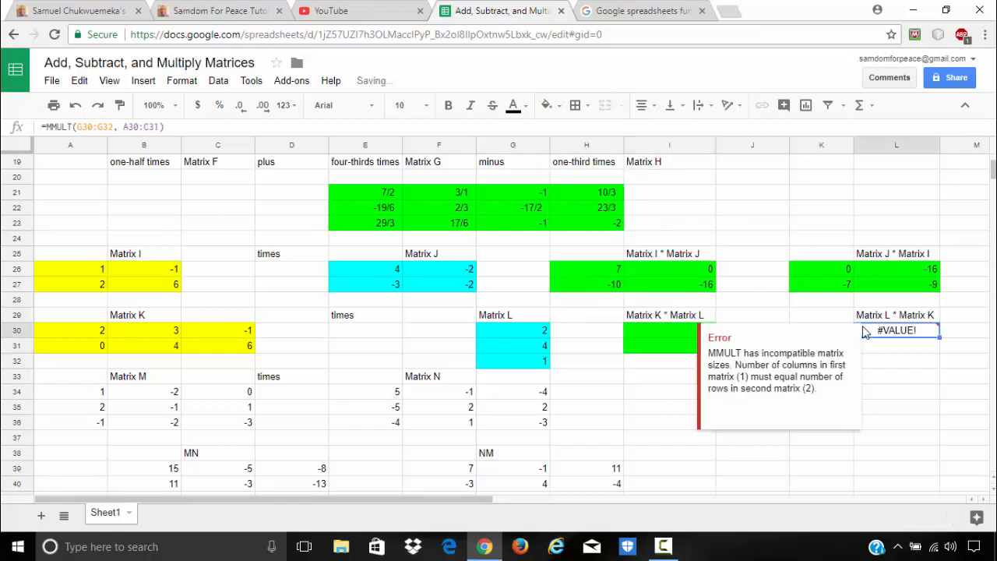
click(554, 110)
click(605, 169)
click(752, 372)
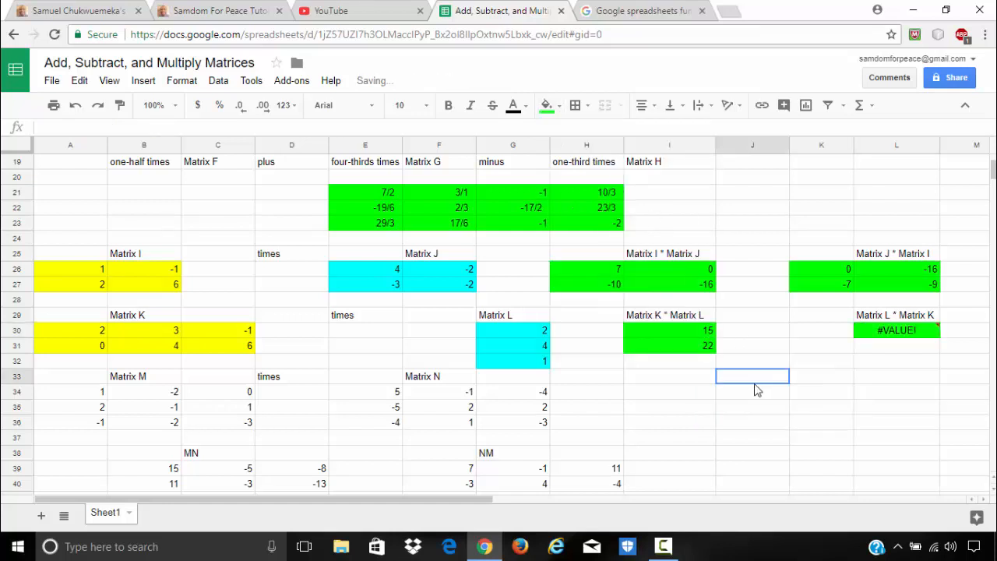
Fill Matrix M (A34:C36) with yellow.
scroll(732, 396, down, 2)
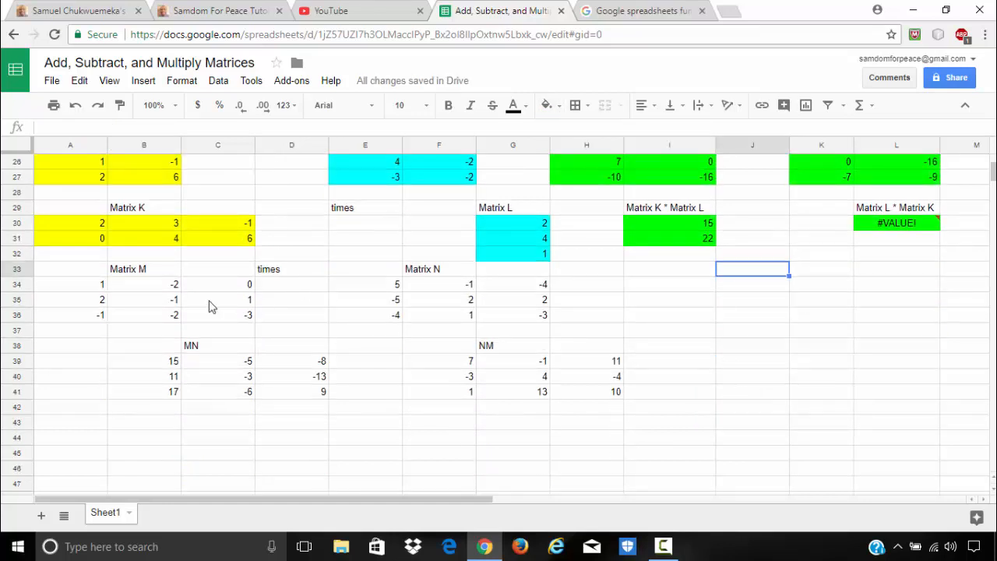
click(78, 286)
drag(77, 287, 228, 320)
click(547, 106)
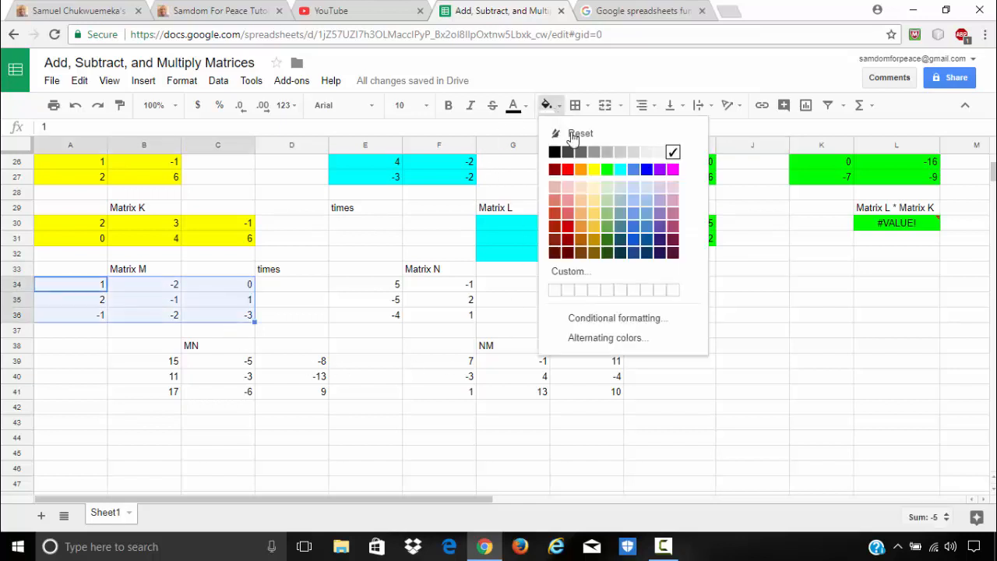
click(594, 169)
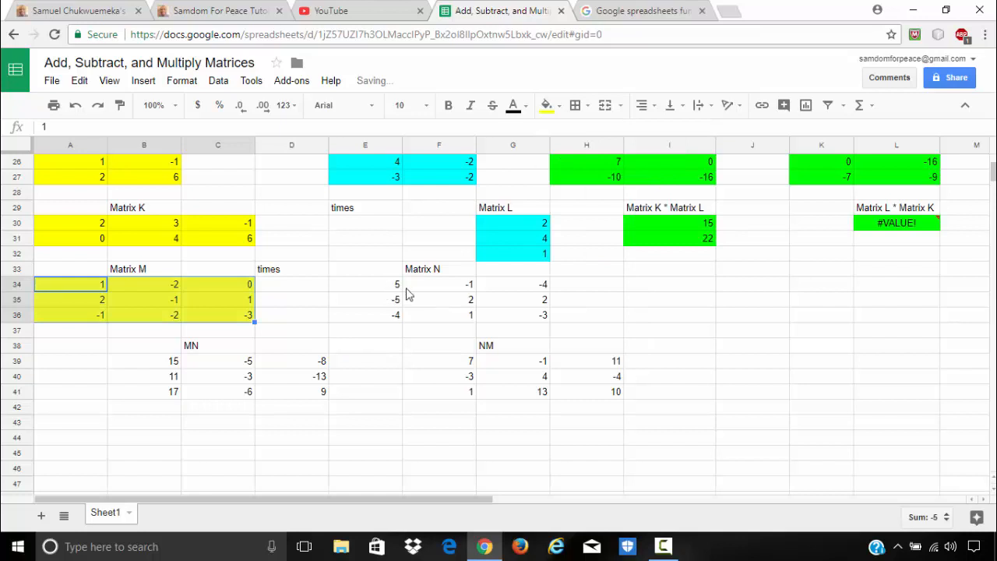
Fill Matrix N (E34:G36) with cyan.
drag(393, 287, 484, 321)
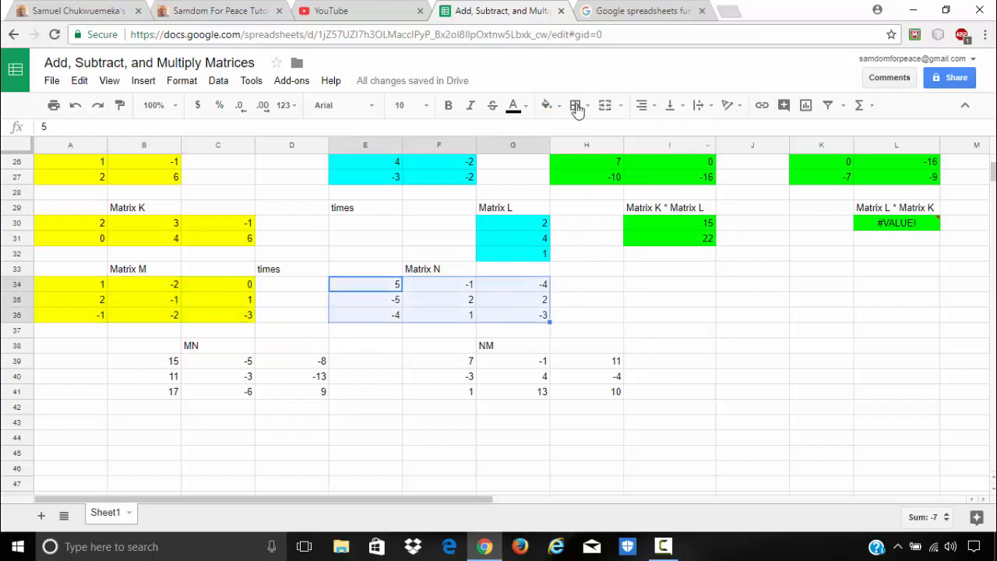
click(547, 106)
click(620, 170)
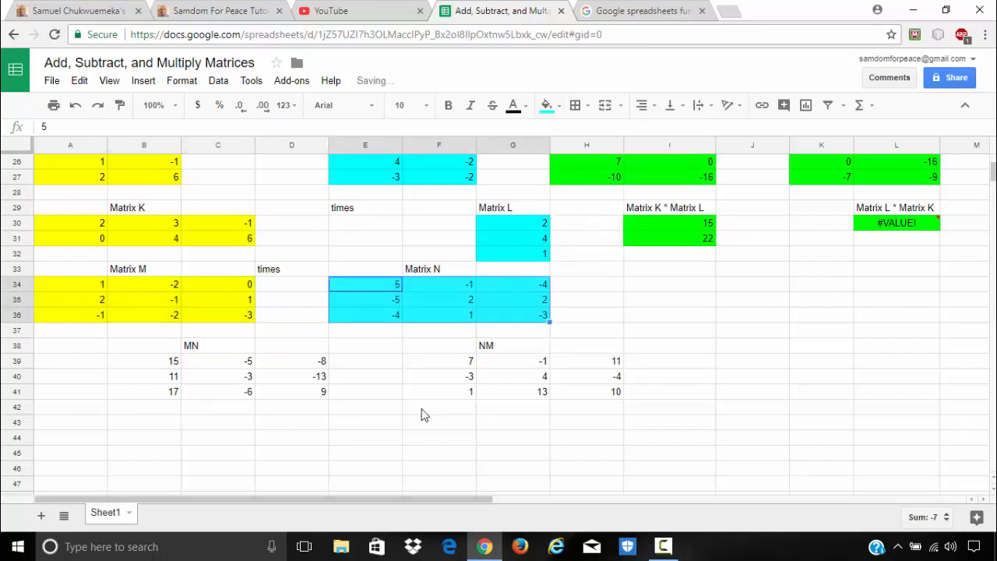
Fill the MN product in B39:D41 and the NM product in F39:H41 with green.
drag(156, 360, 285, 392)
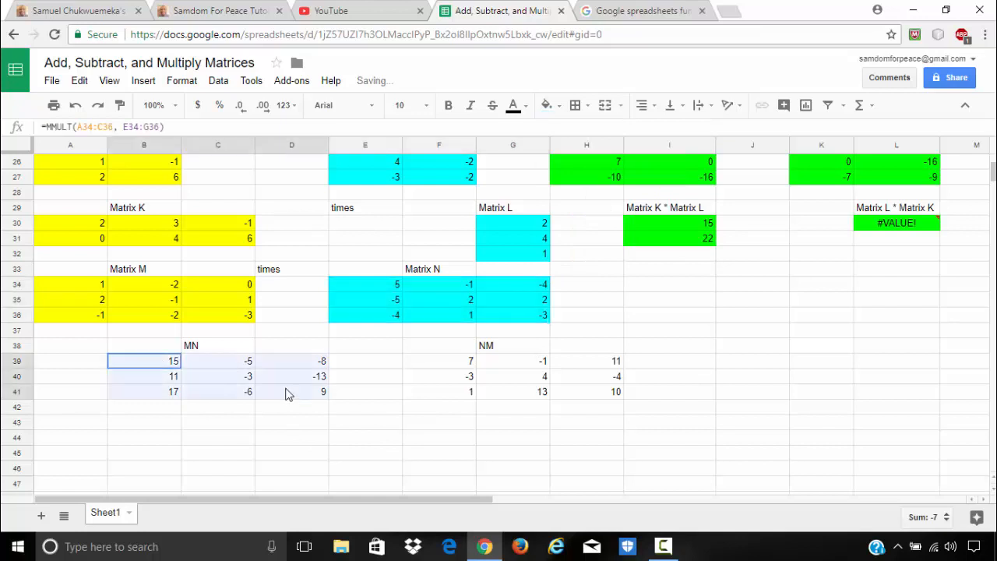
click(546, 106)
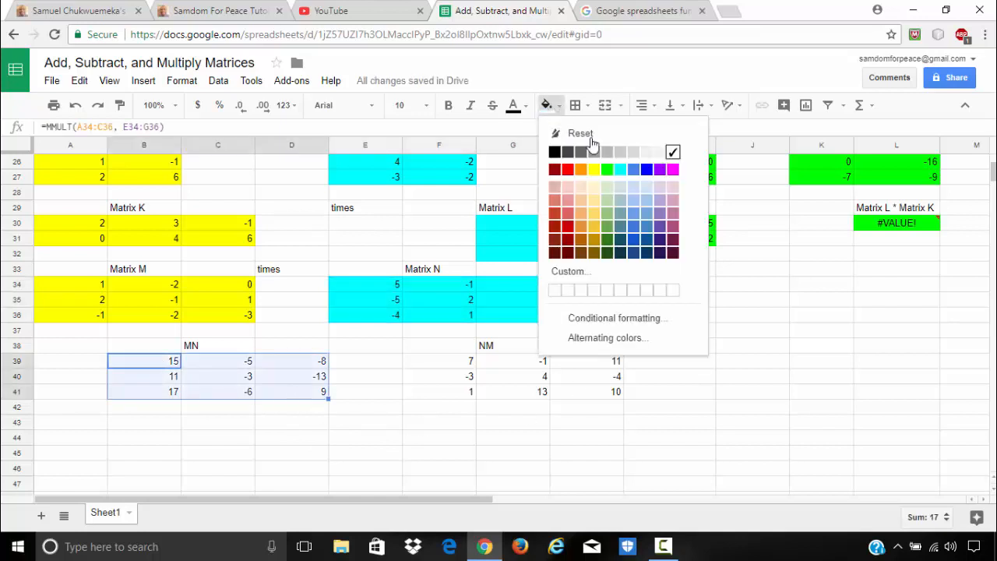
click(606, 169)
drag(465, 363, 586, 398)
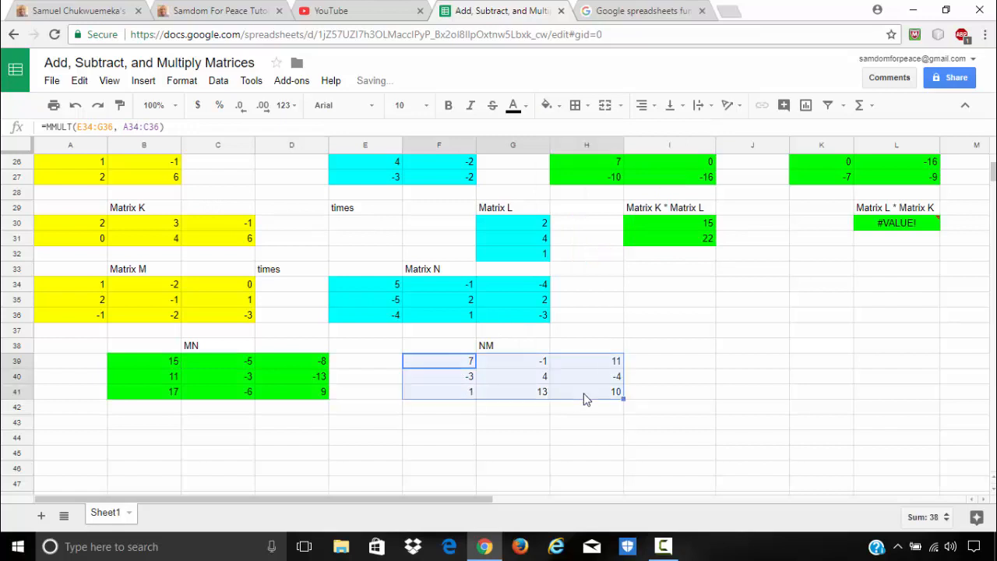
click(546, 105)
click(606, 169)
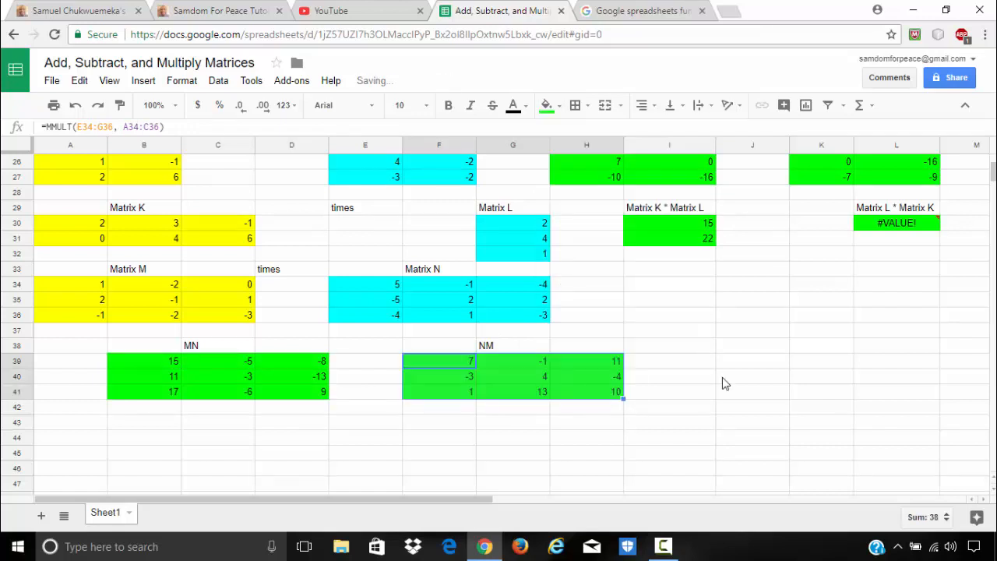
click(724, 378)
scroll(589, 486, up, 2)
scroll(589, 486, down, 2)
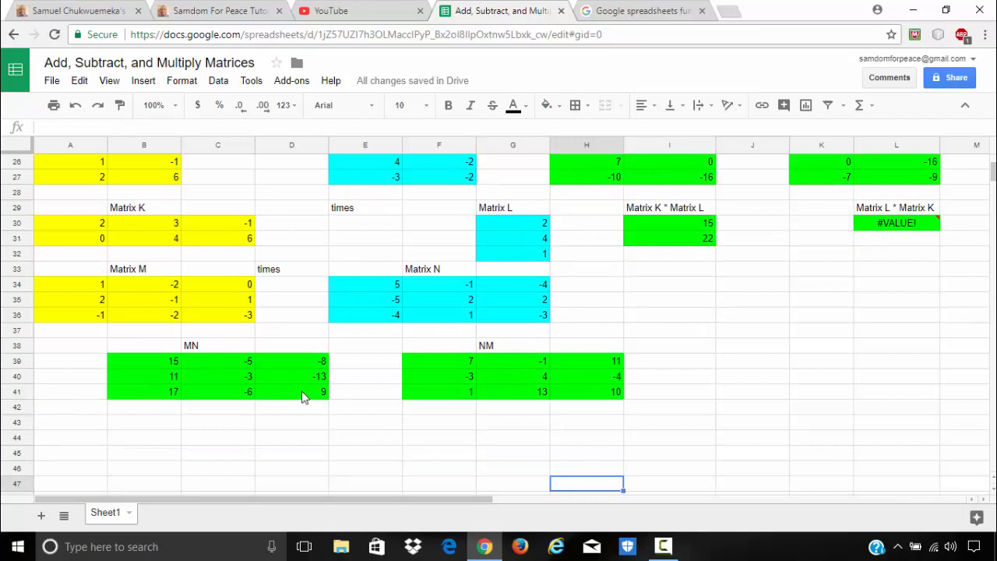
scroll(303, 396, up, 3)
scroll(248, 405, down, 4)
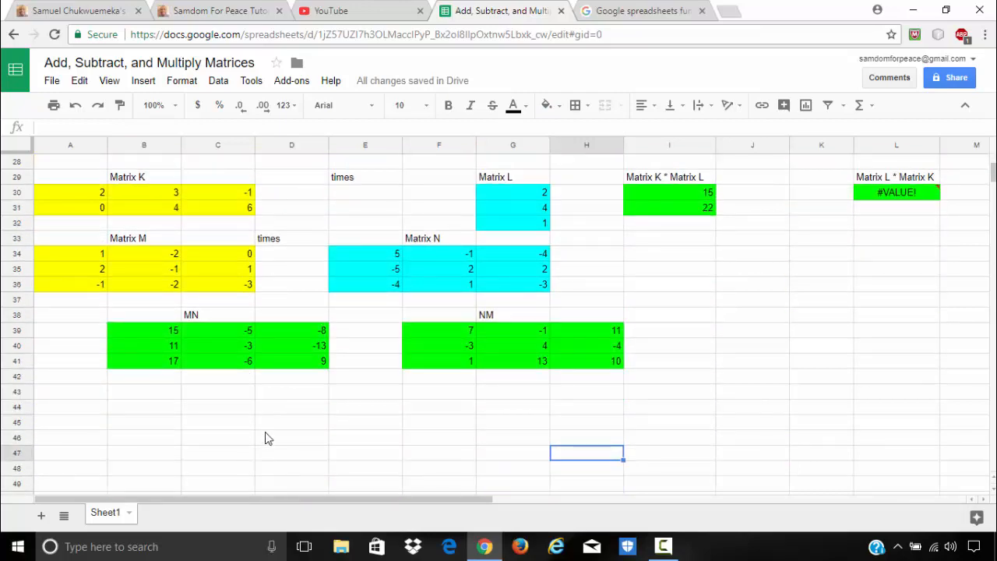
scroll(269, 429, down, 1)
scroll(254, 374, down, 2)
scroll(216, 374, up, 4)
scroll(216, 374, down, 2)
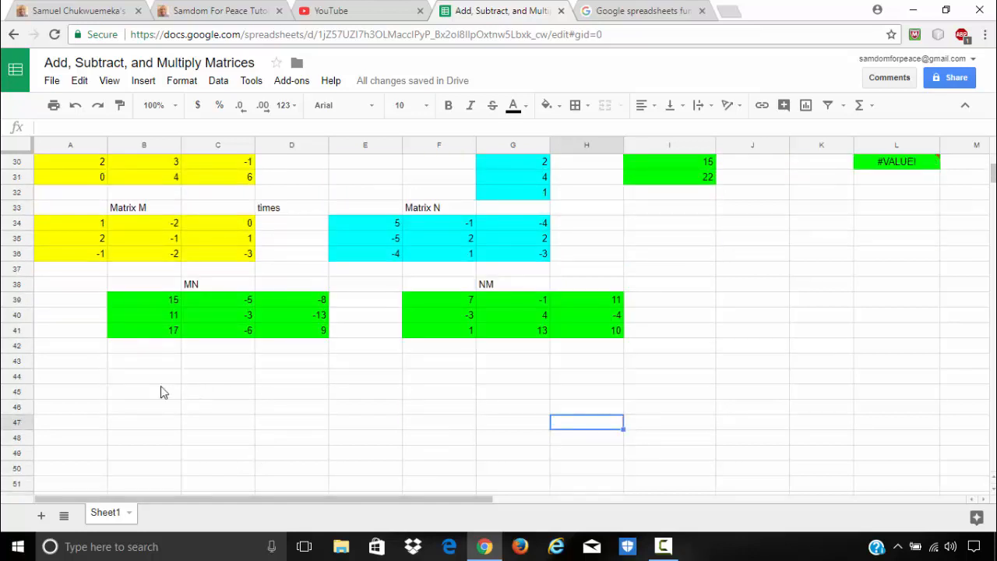
Enter the heading "Matrix O" in cell B44.
click(127, 379)
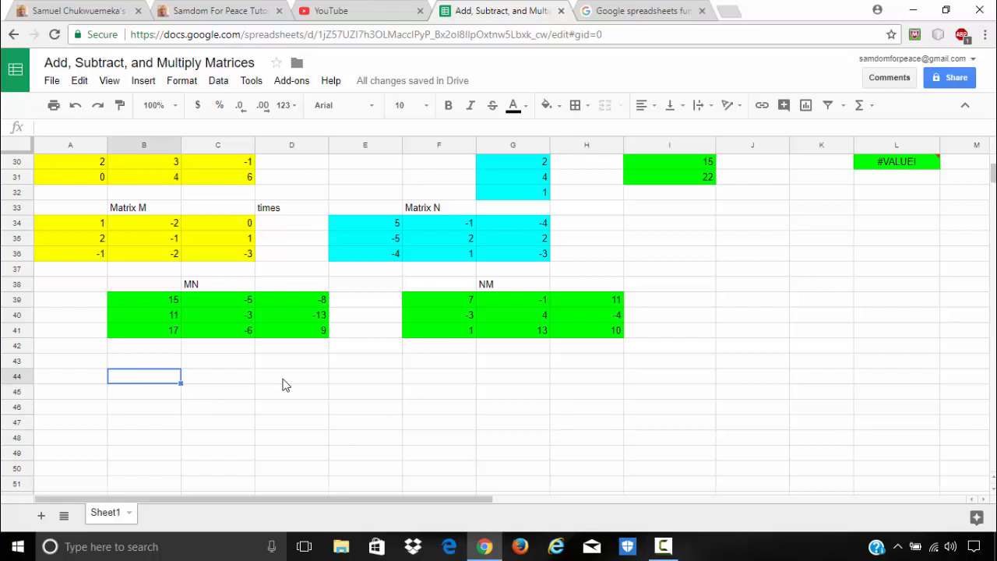
text(Matrix O)
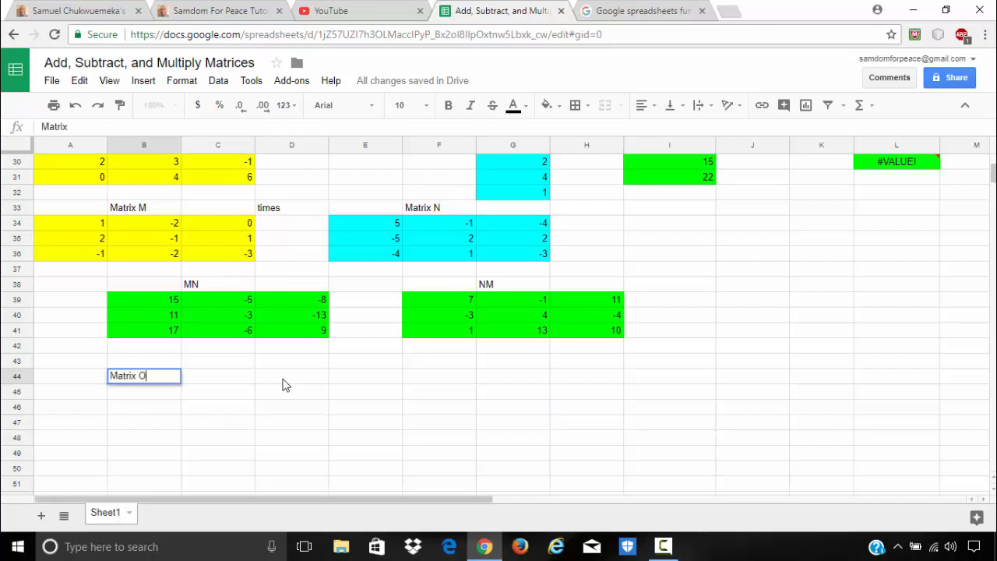
key(Return)
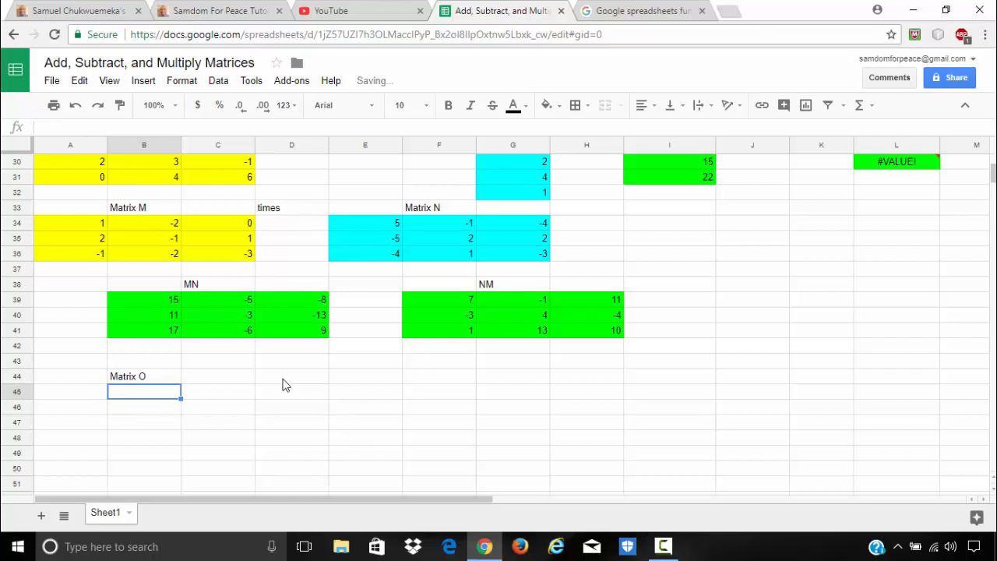
Enter Matrix O's first column, 2, 1, 3 and 1, down cells A45:A48.
key(Left)
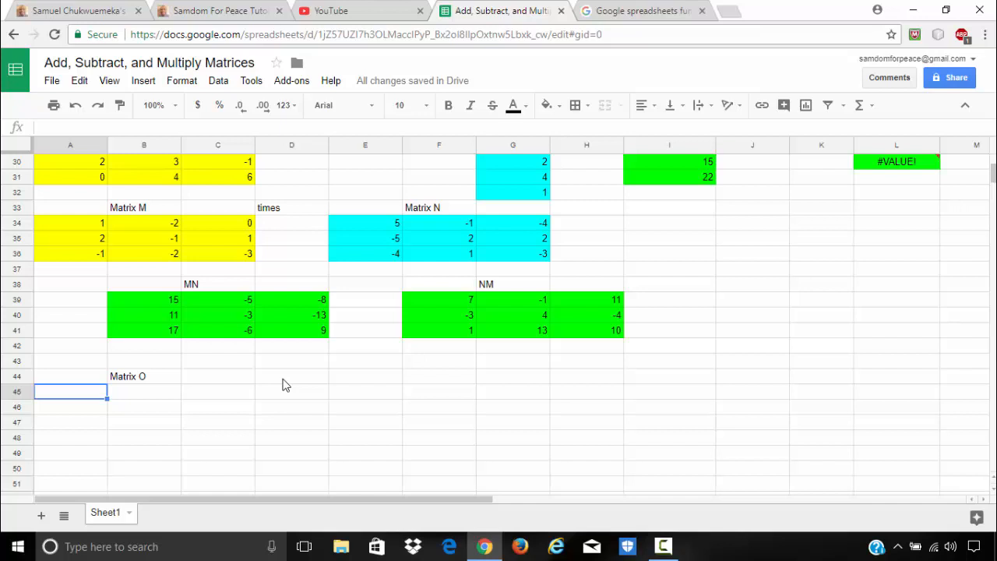
text(2)
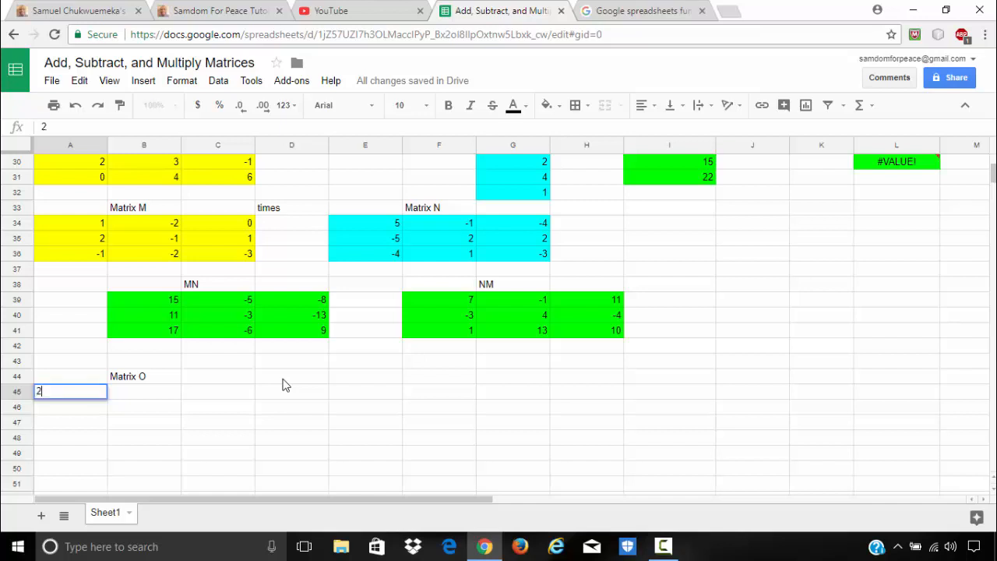
key(Return)
text(1)
key(Return)
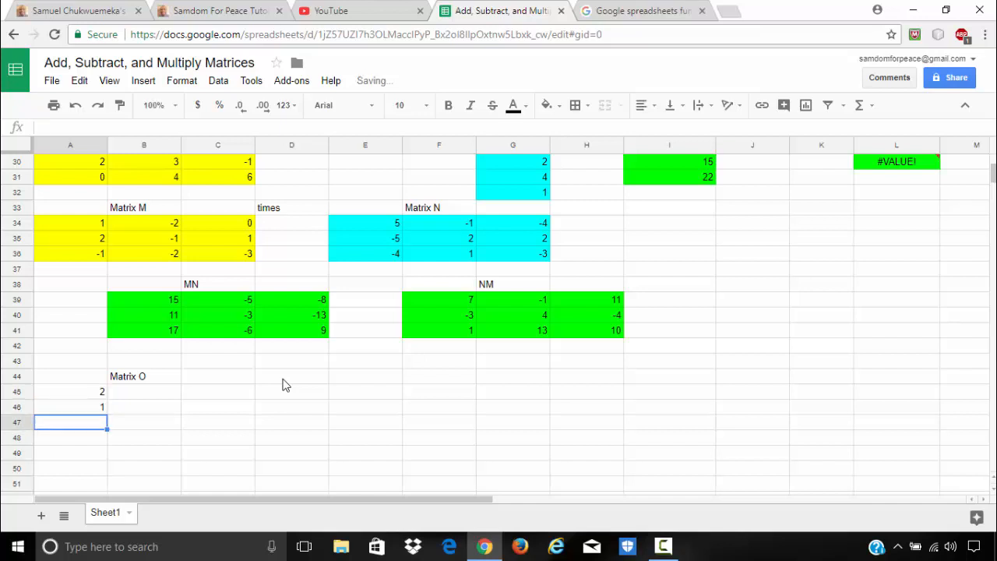
text(3)
key(Return)
text(1)
Enter Matrix O's second column, -1, 4, -3 and -5, down cells B45:B48.
key(Up)
key(Right)
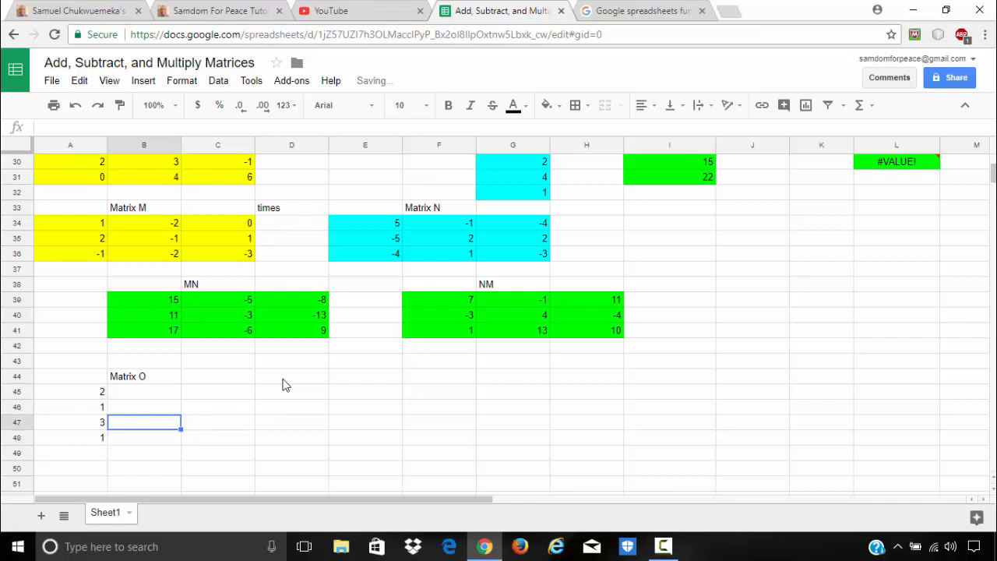
key(Up)
key(Up)
text(-1)
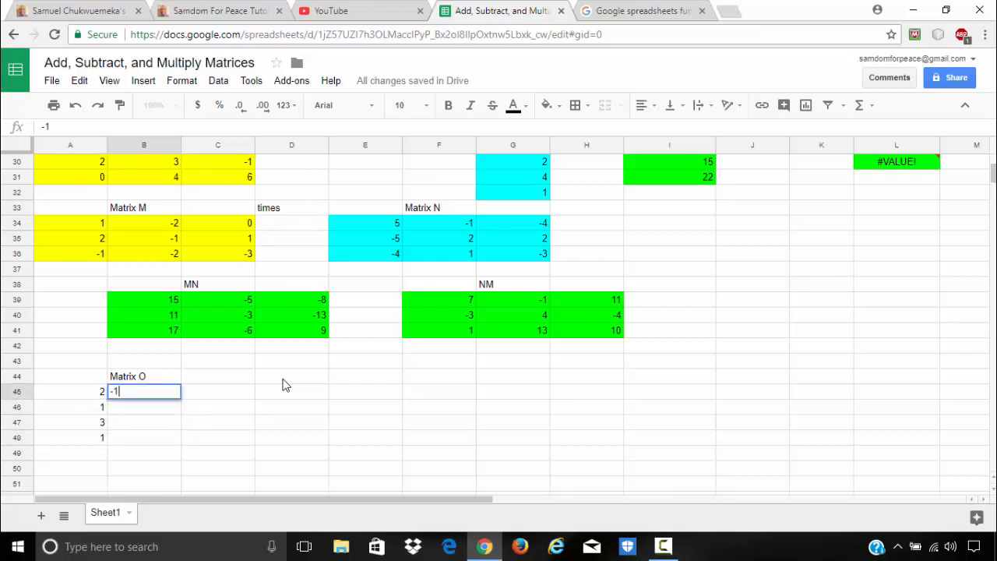
key(Return)
text(4)
key(Return)
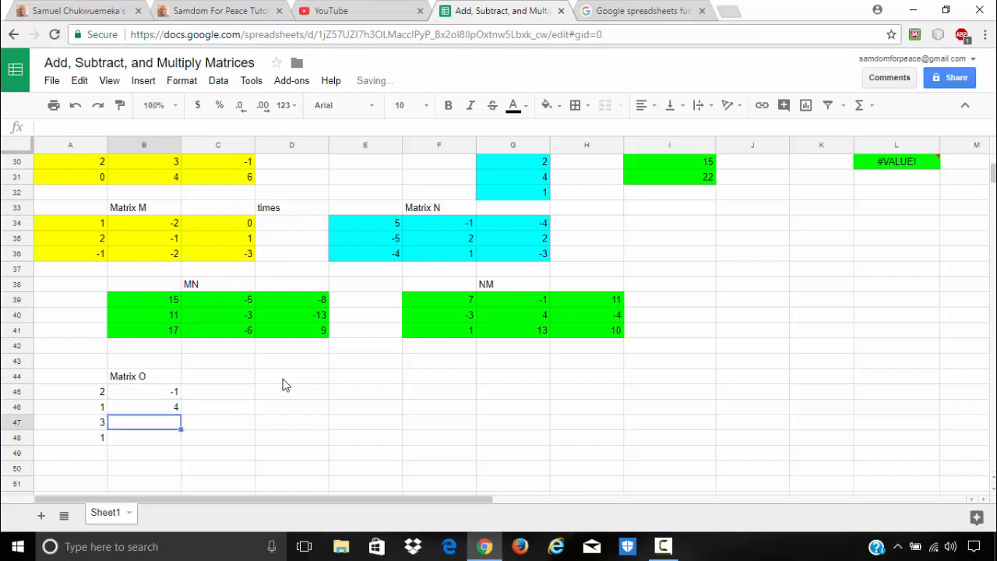
text(-3)
key(Return)
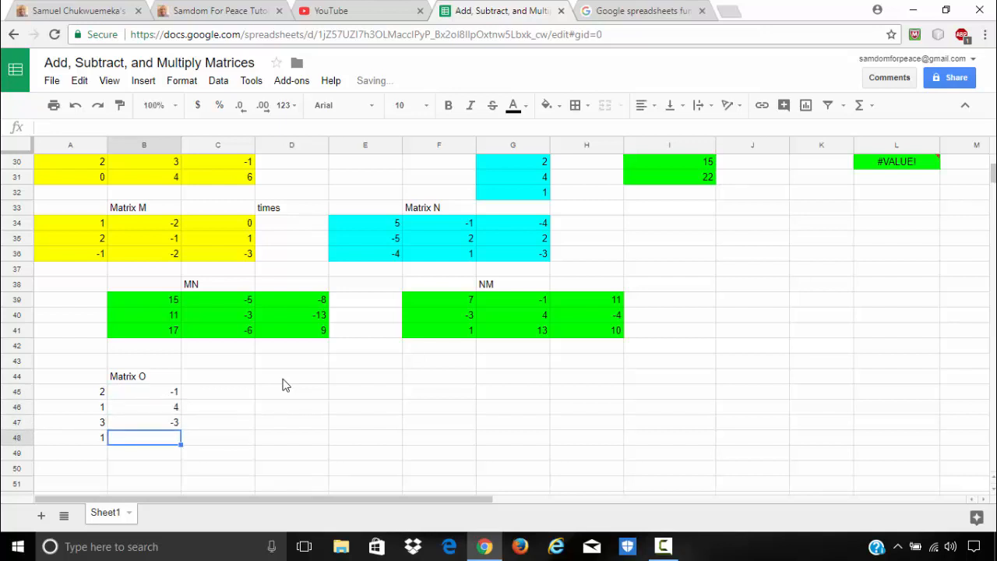
text(-5)
key(Return)
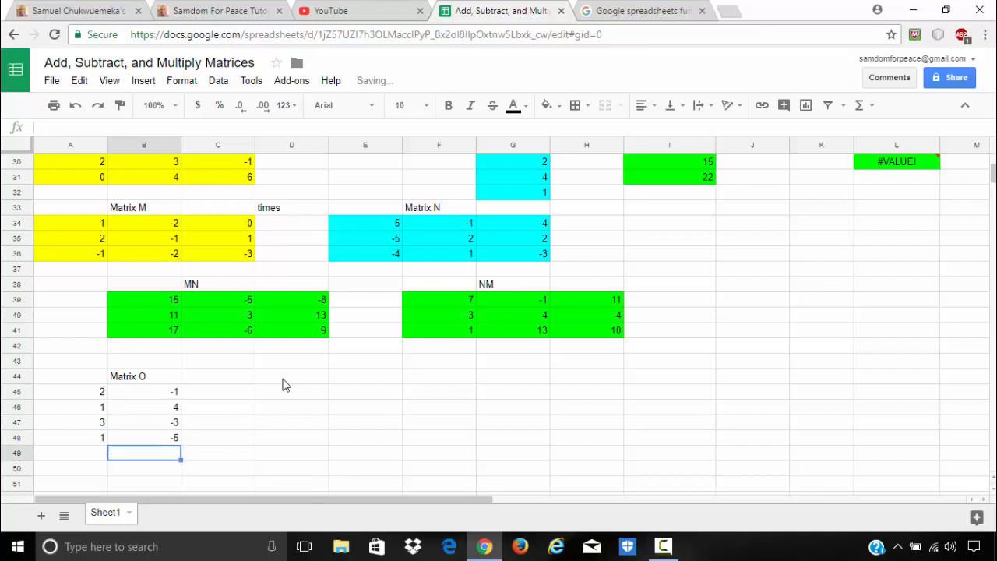
Enter "times" in C44 and the heading "Matrix P" in E44.
key(Right)
key(Right)
key(Up)
key(Up)
key(Up)
key(Up)
key(Up)
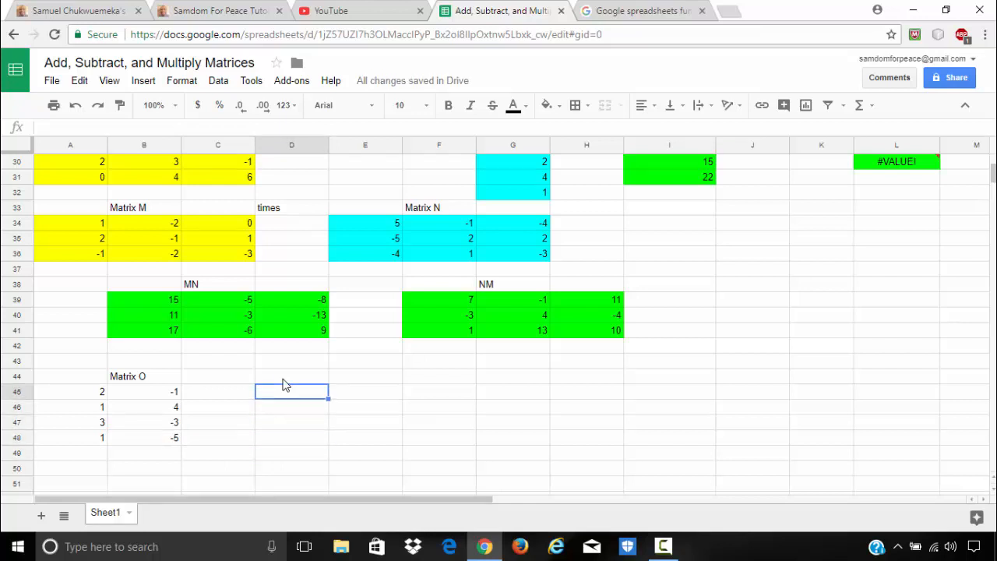
key(Left)
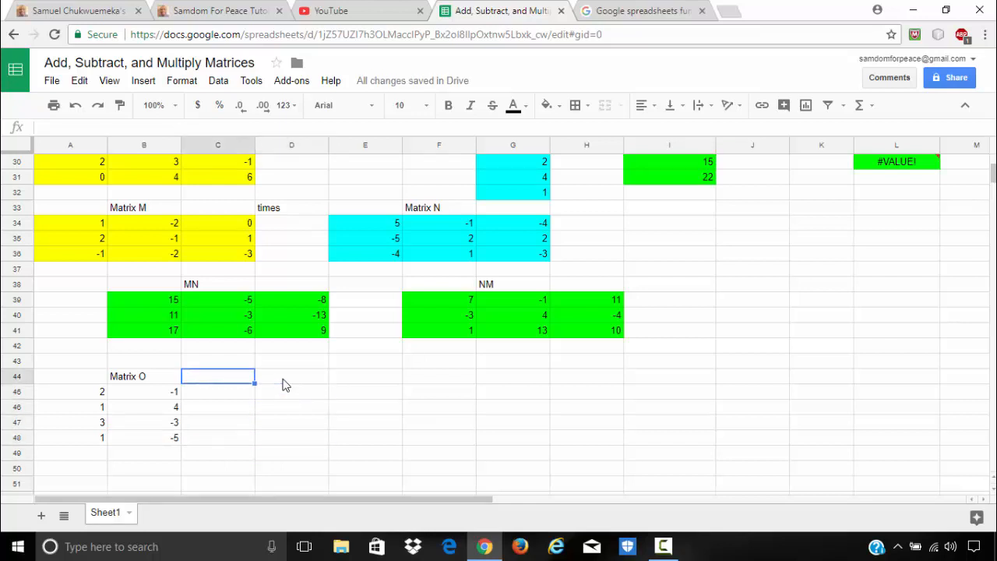
text(times)
key(Tab)
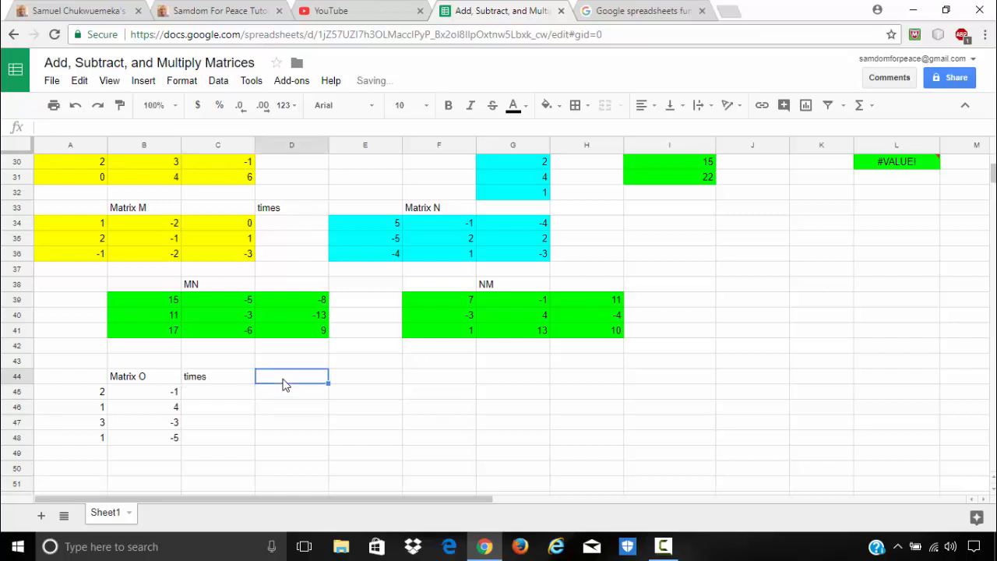
key(Right)
text(Matrix)
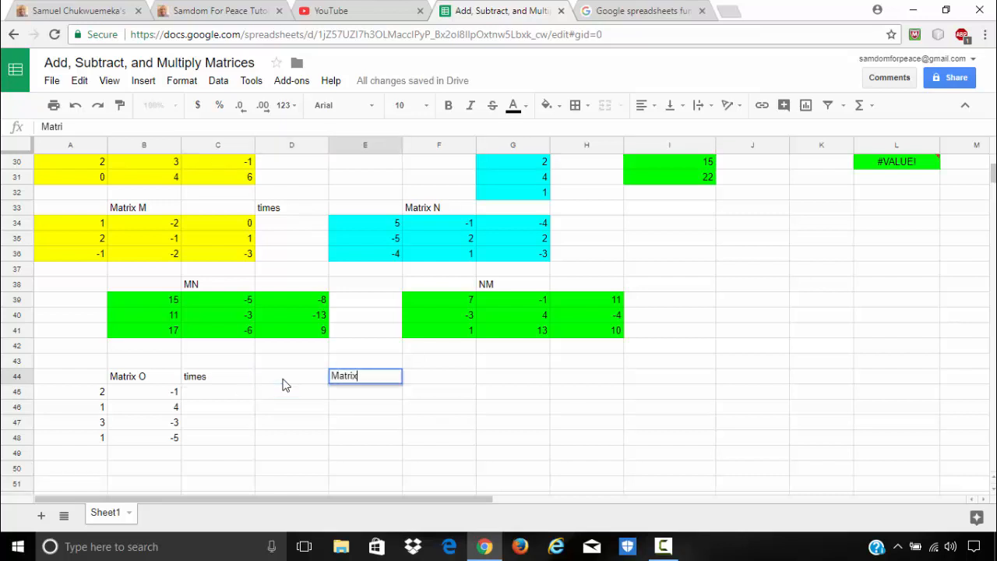
text( P)
key(Return)
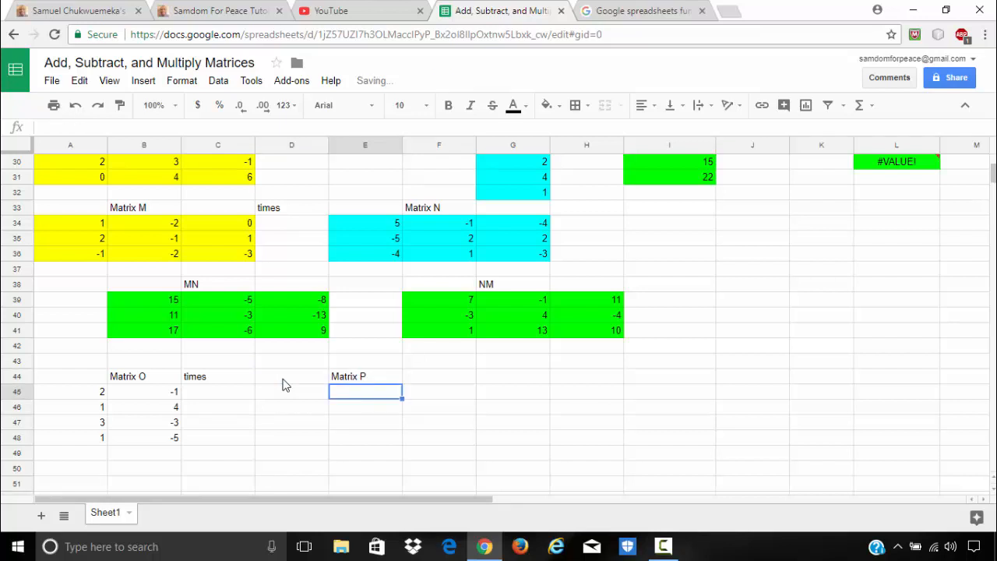
Enter Matrix P's first row, -2, 1, -4 and 5, across cells D45:G45.
click(284, 387)
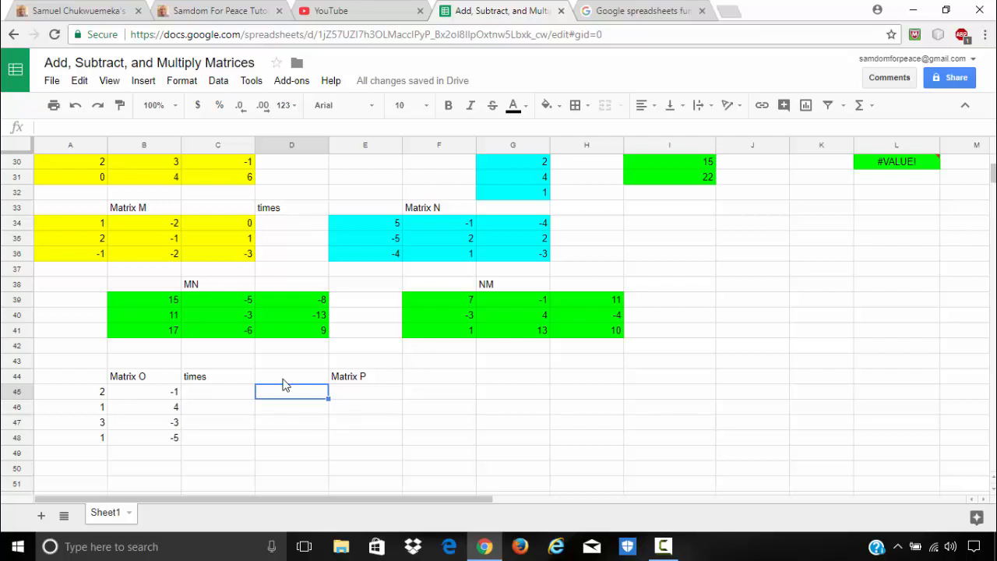
text(-2)
key(Tab)
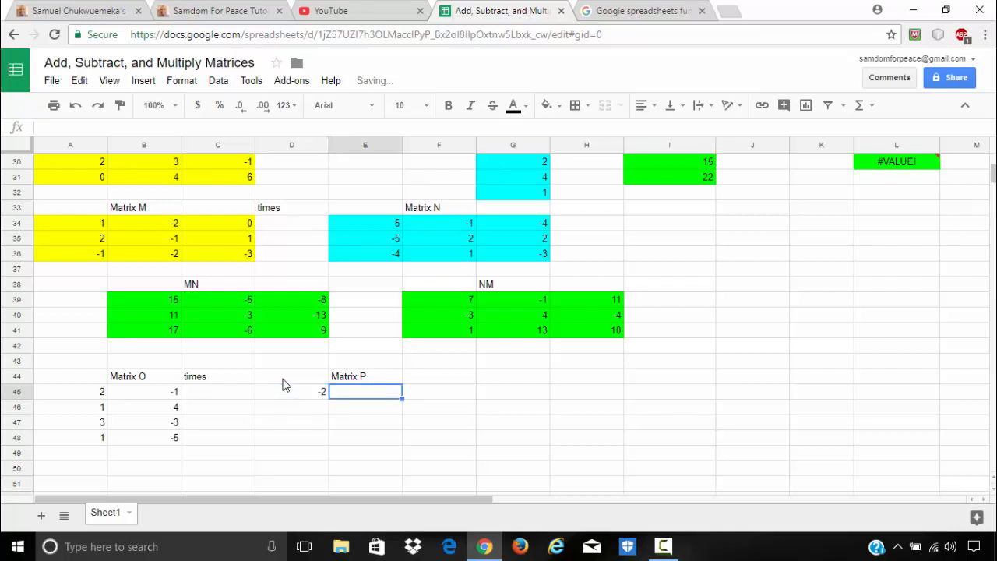
text(1)
key(Tab)
text(-4)
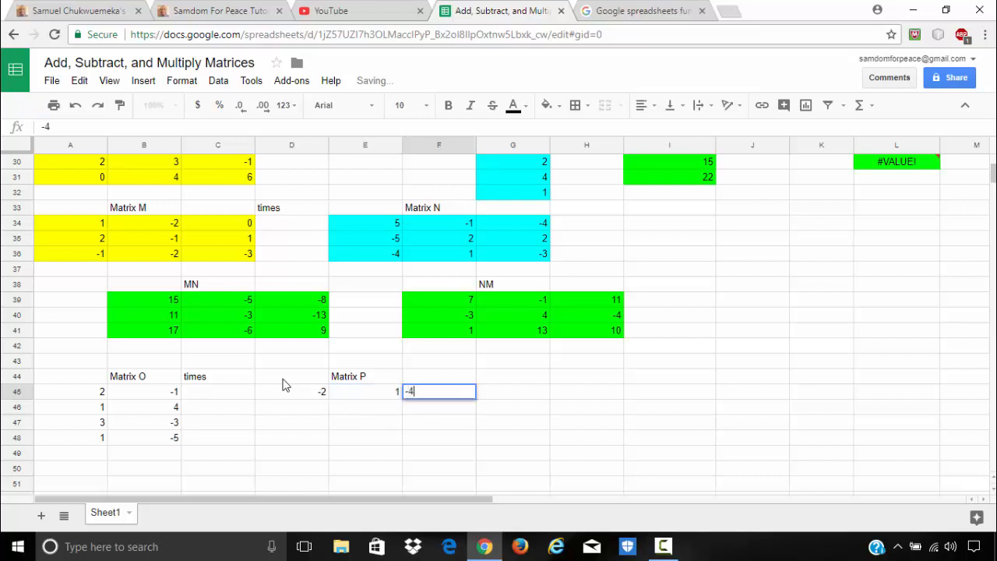
key(Tab)
text(5)
key(Return)
Enter Matrix P's second row, 3, -2, -1 and 1, across cells D46:G46.
key(Left)
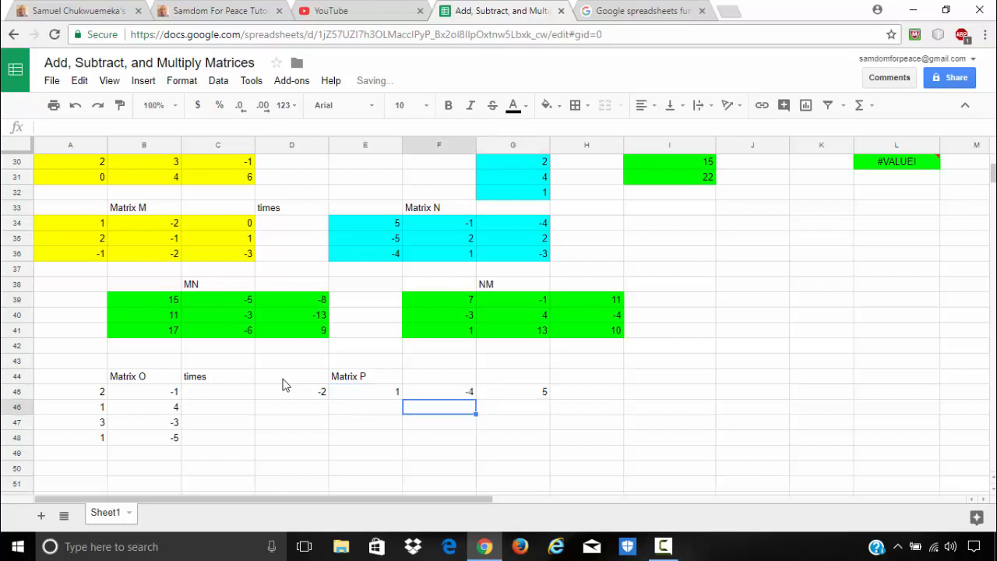
key(Left)
key(Left)
text(3)
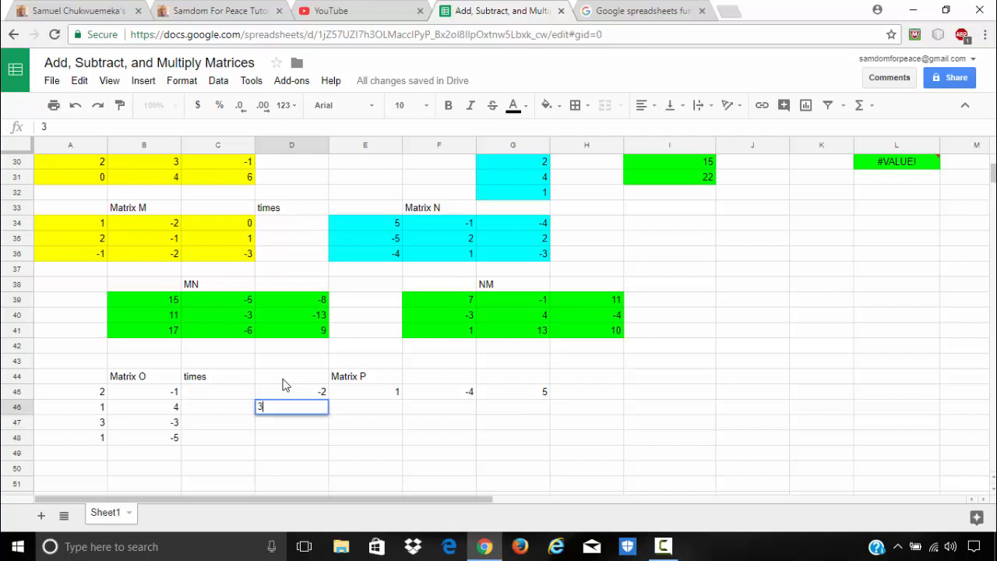
key(Tab)
text(-2)
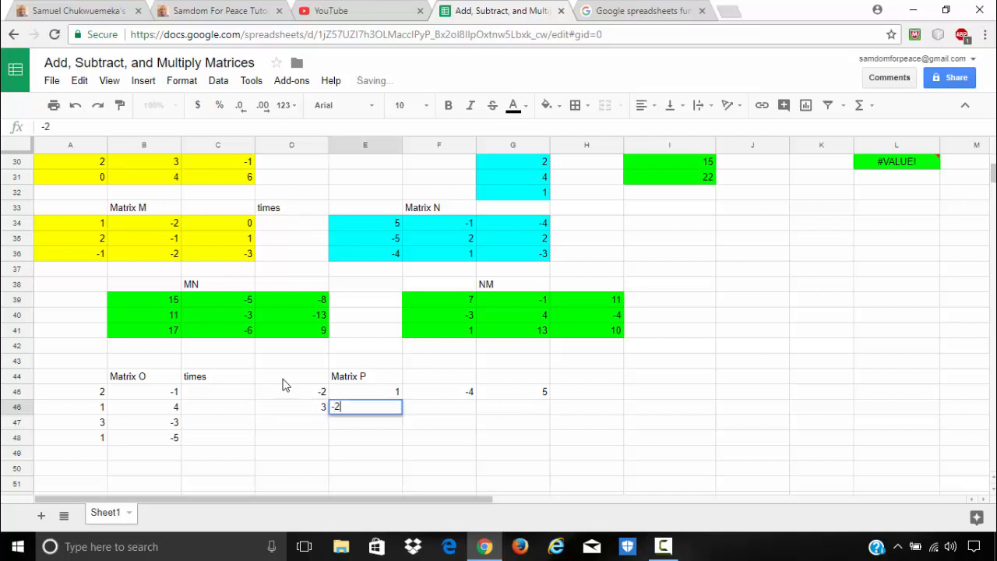
key(Tab)
text(-)
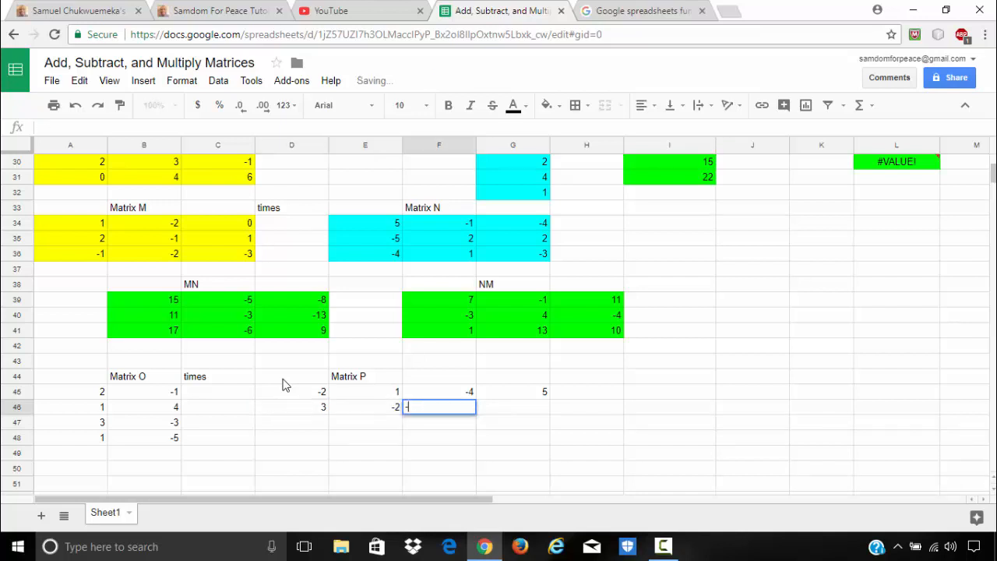
key(Tab)
text(1)
key(Return)
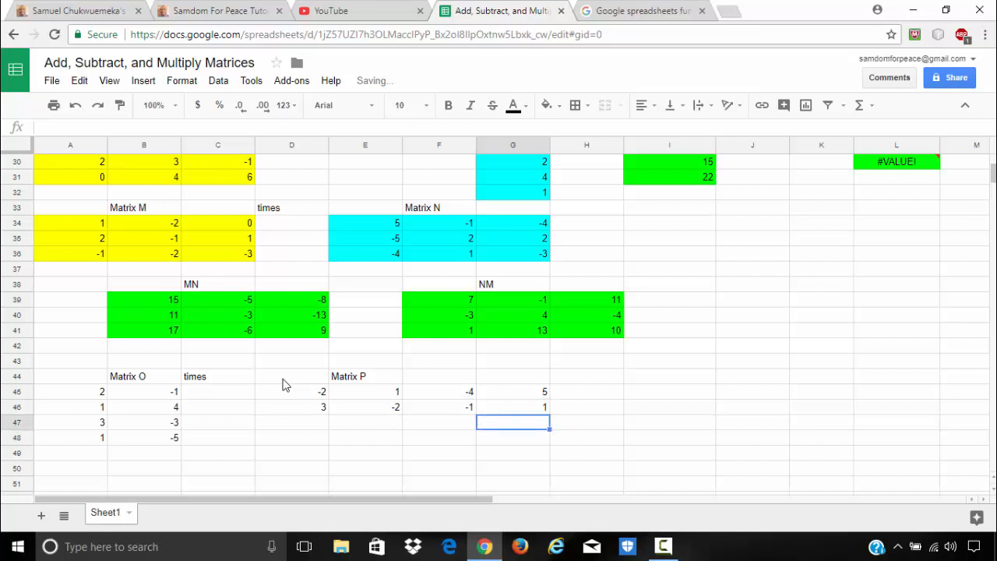
Enter Matrix P's third row, -3, 2, 1 and -1, across cells D47:G47.
key(Left)
key(Left)
key(Left)
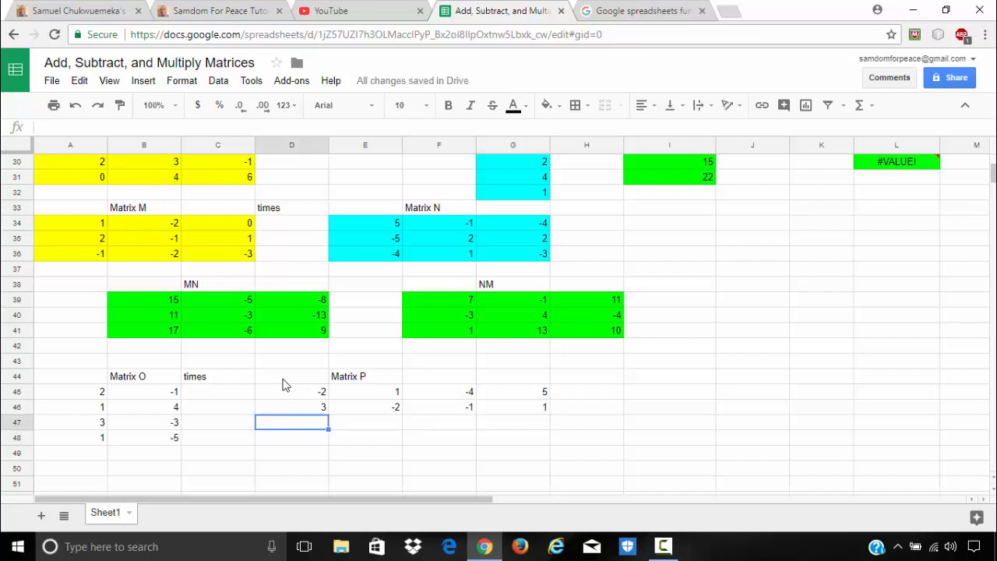
text(-3)
key(Tab)
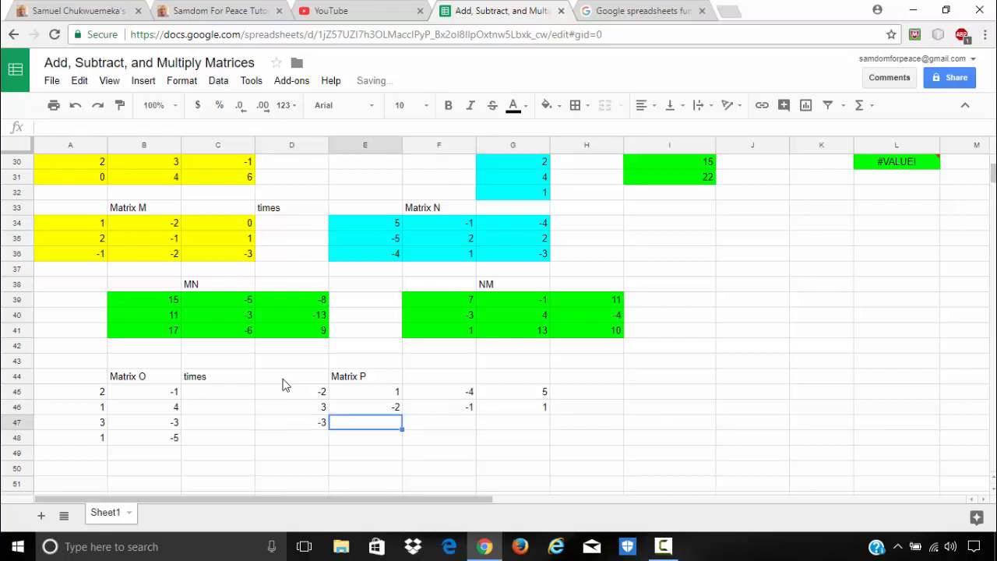
text(2)
key(Tab)
text(1)
key(Tab)
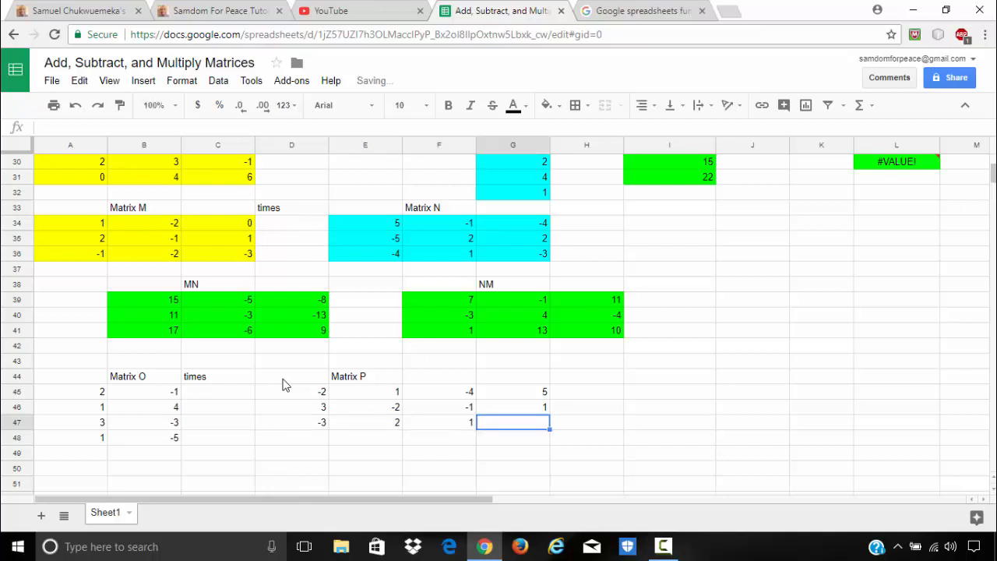
text(-1)
key(Return)
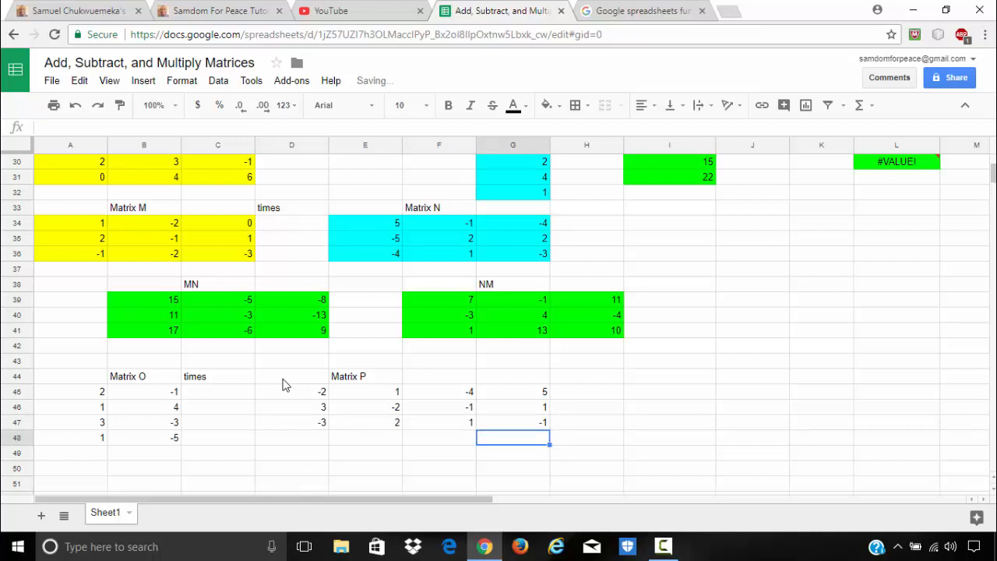
Enter the product headings "OP" in I44 and "PO" in L44.
scroll(283, 384, down, 2)
click(686, 306)
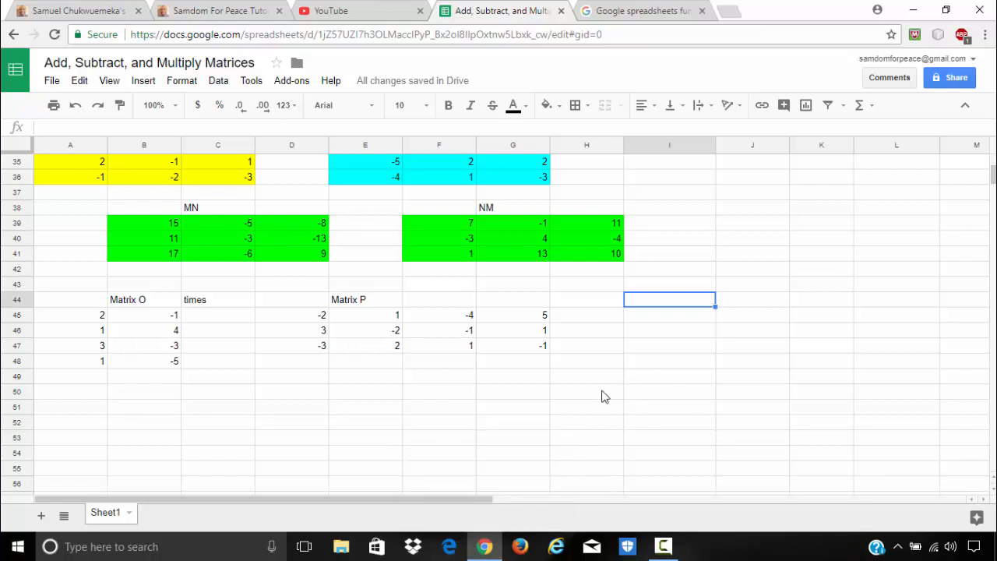
text(OP)
key(Tab)
key(Tab)
key(Tab)
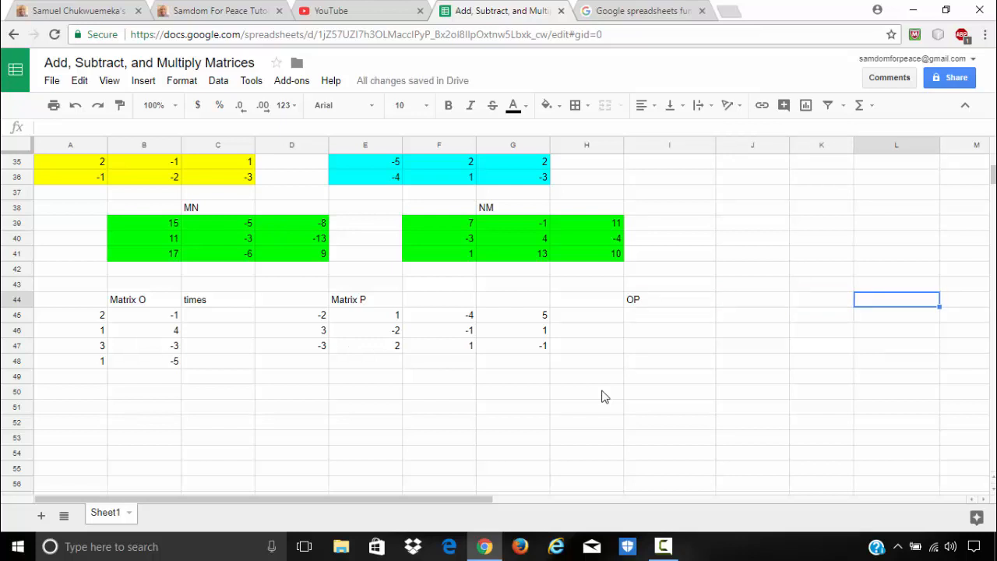
text(PO)
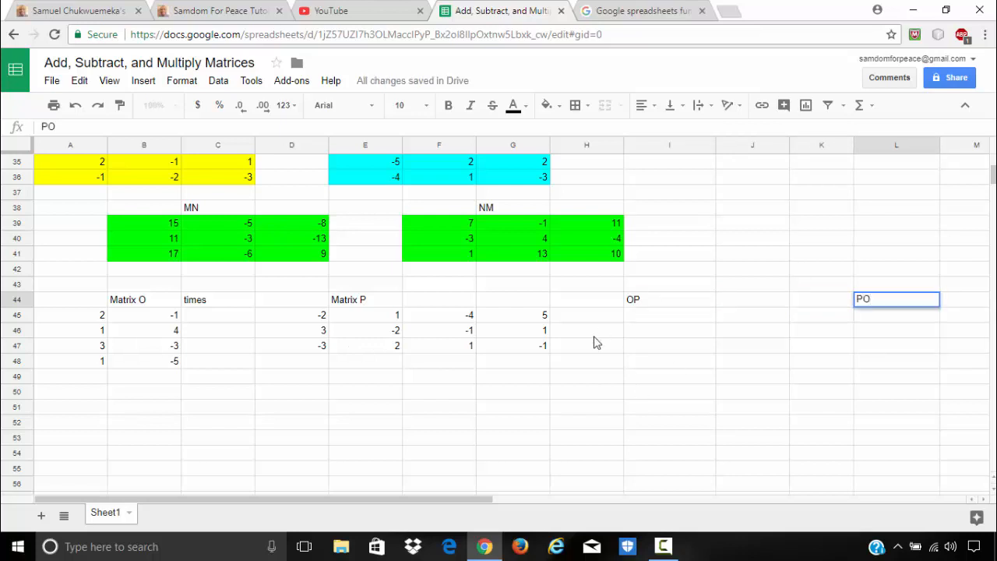
Enter the formula =MMULT(A45:B48, D45:G47) in I45 to multiply Matrix O by Matrix P.
click(640, 320)
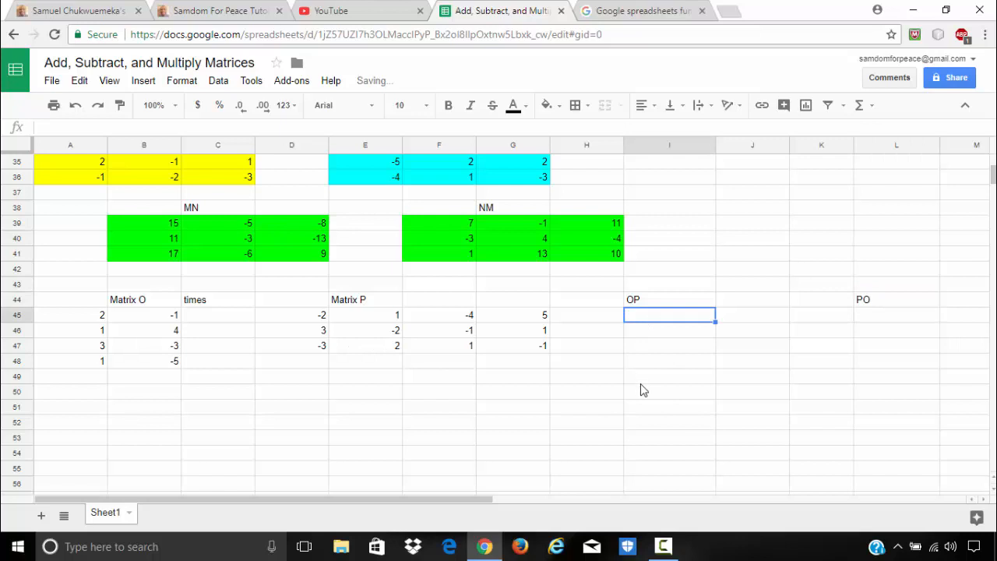
text(=mm)
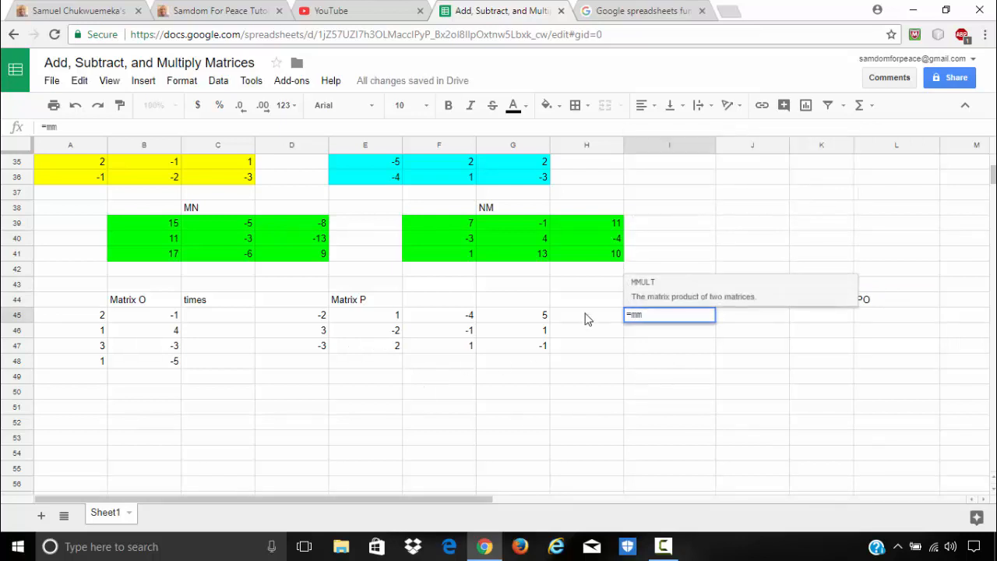
click(651, 292)
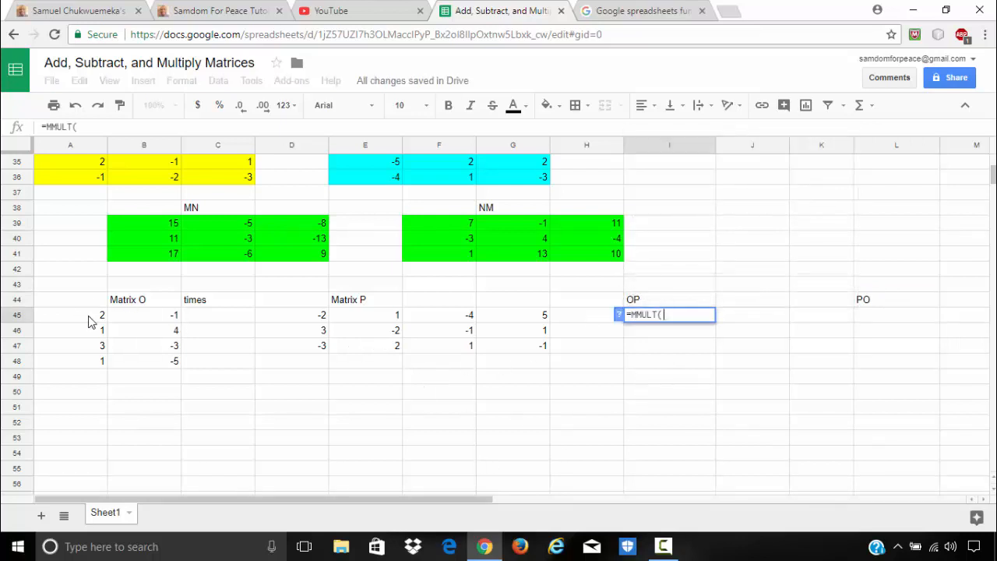
drag(89, 321, 156, 360)
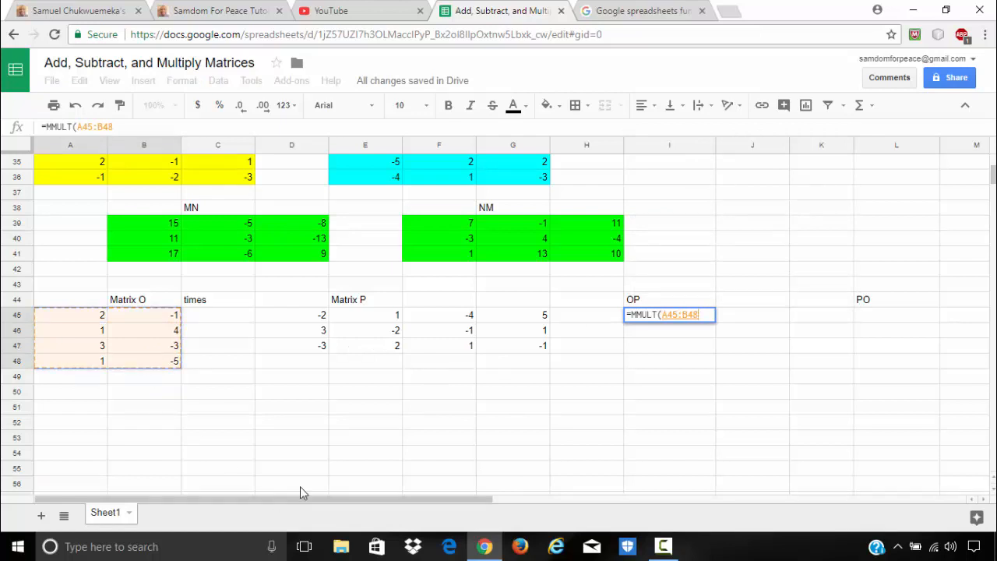
text(,)
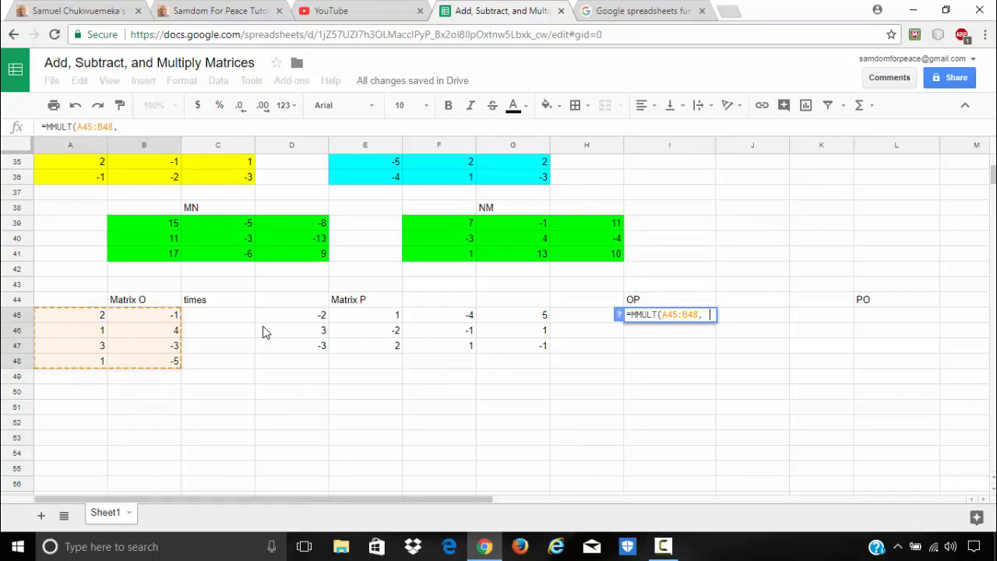
drag(319, 316, 490, 349)
text())
key(Return)
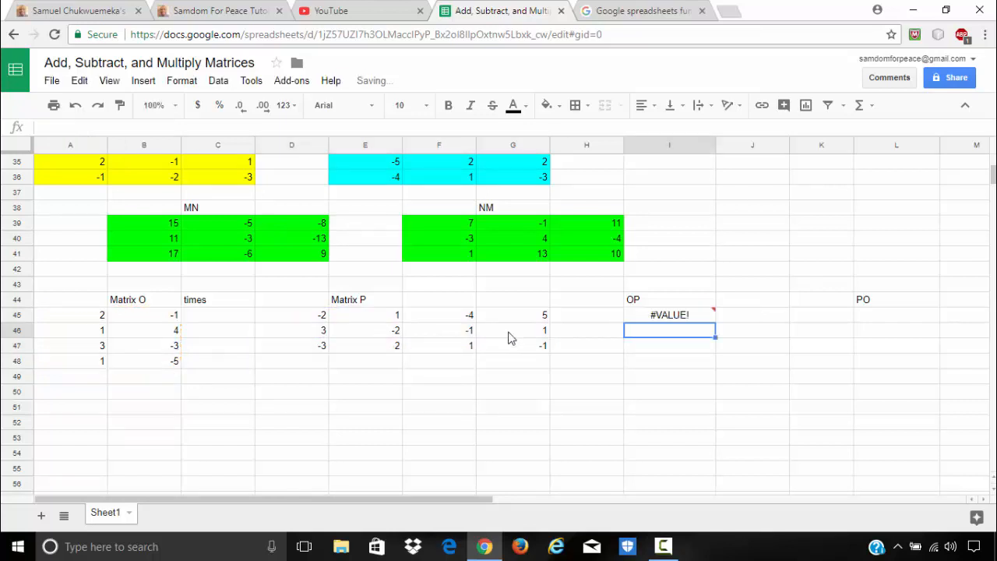
Enter the formula =MMULT(D45:G47, A45:B48) in K45 to multiply Matrix P by Matrix O.
click(807, 316)
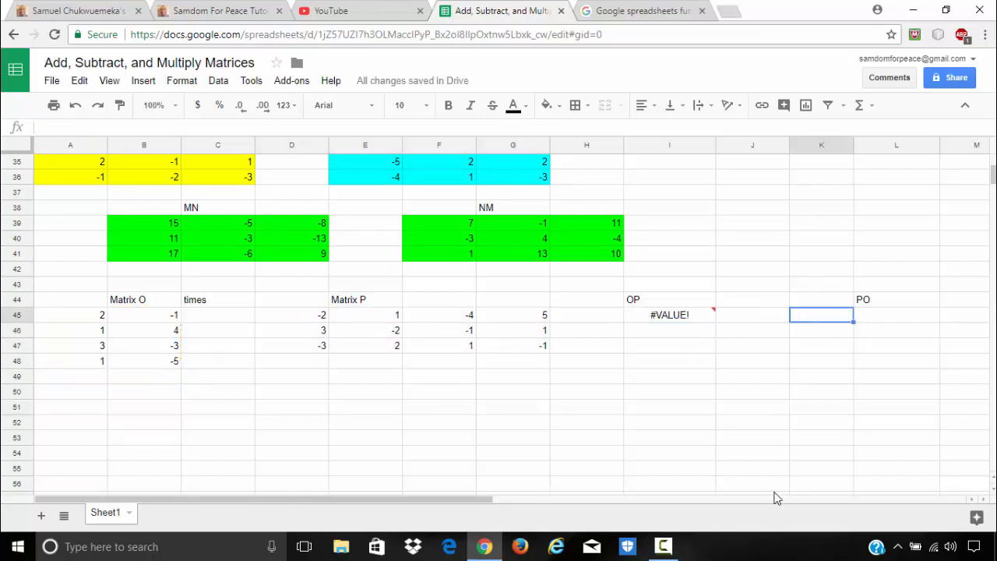
text(=)
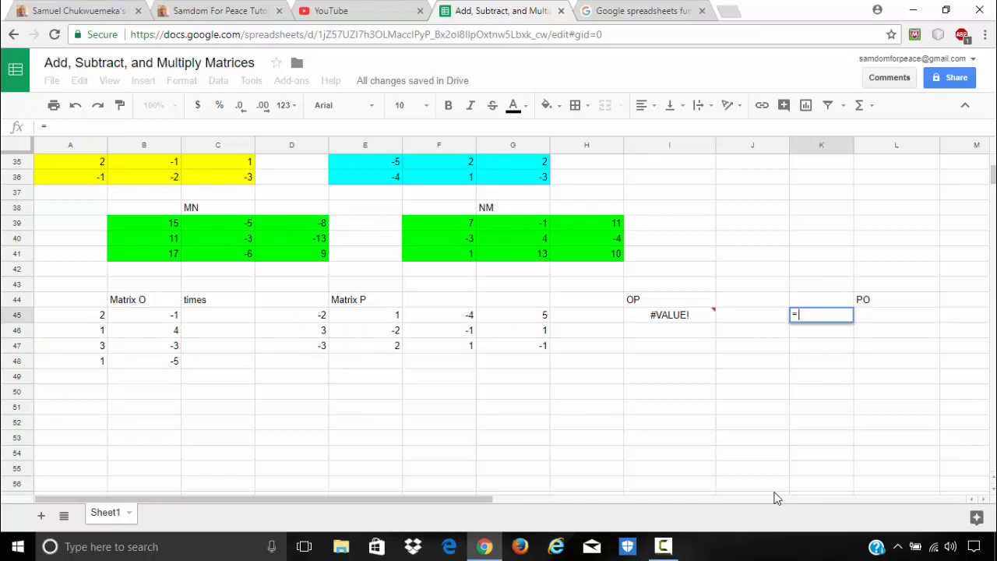
text(mm)
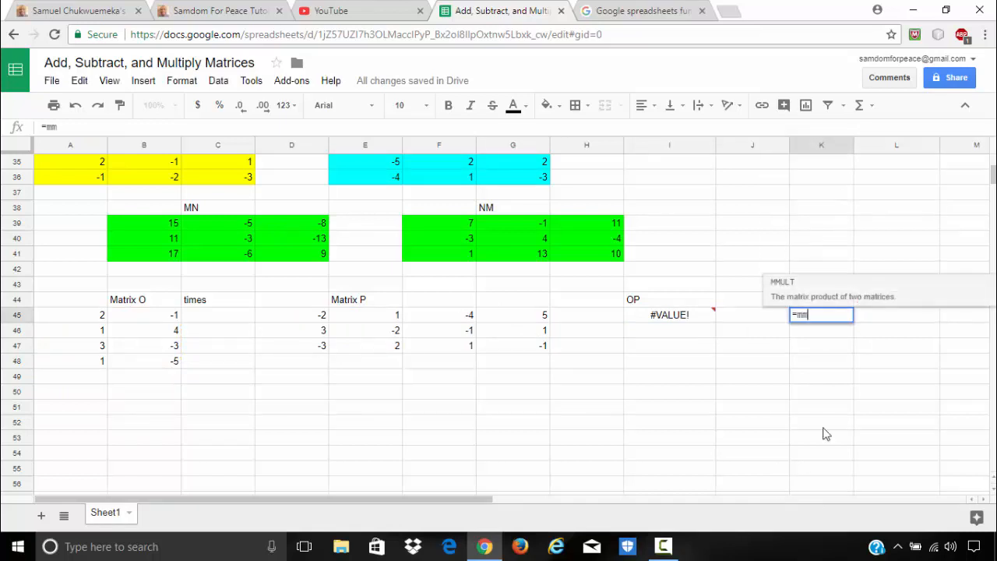
click(807, 289)
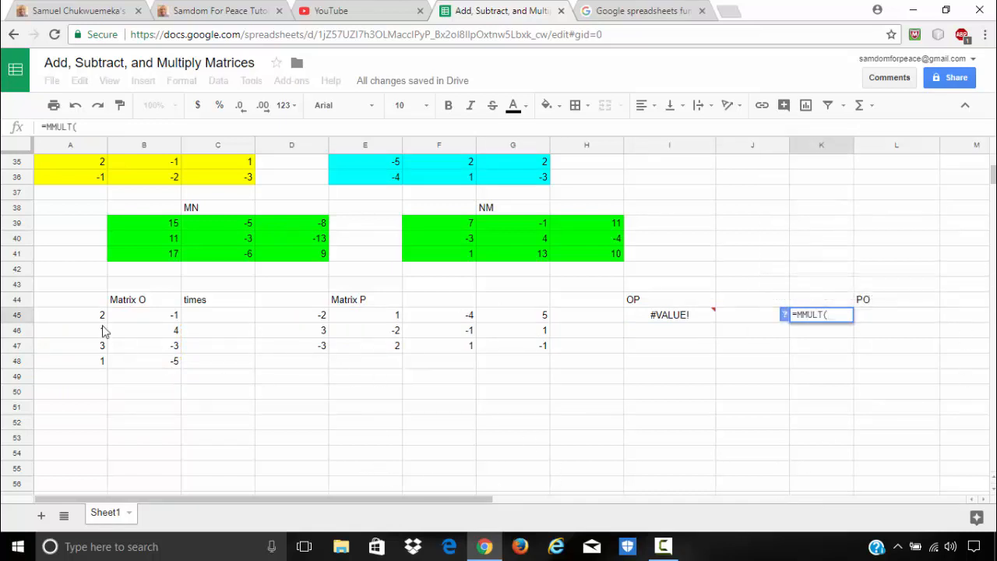
drag(316, 316, 482, 349)
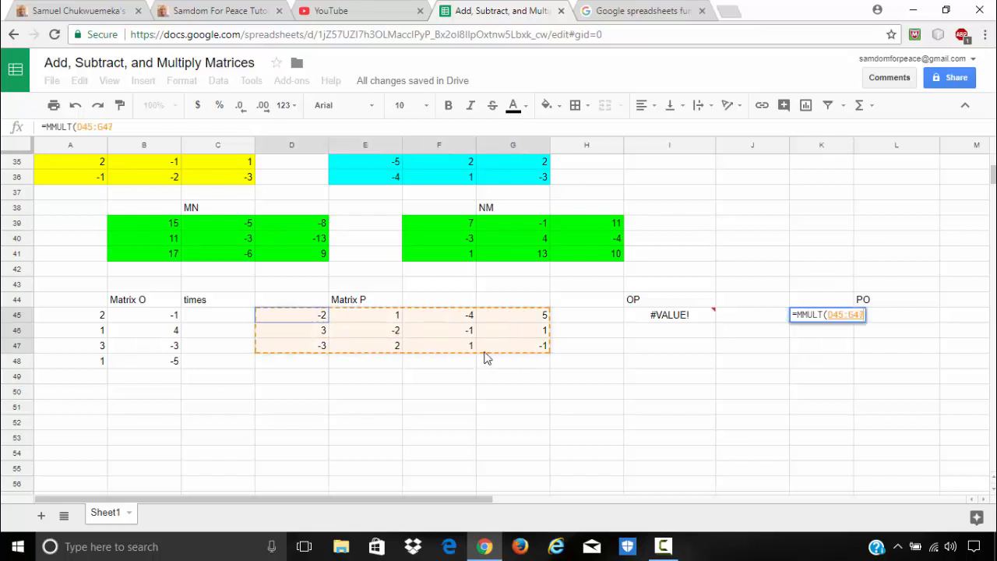
text(,)
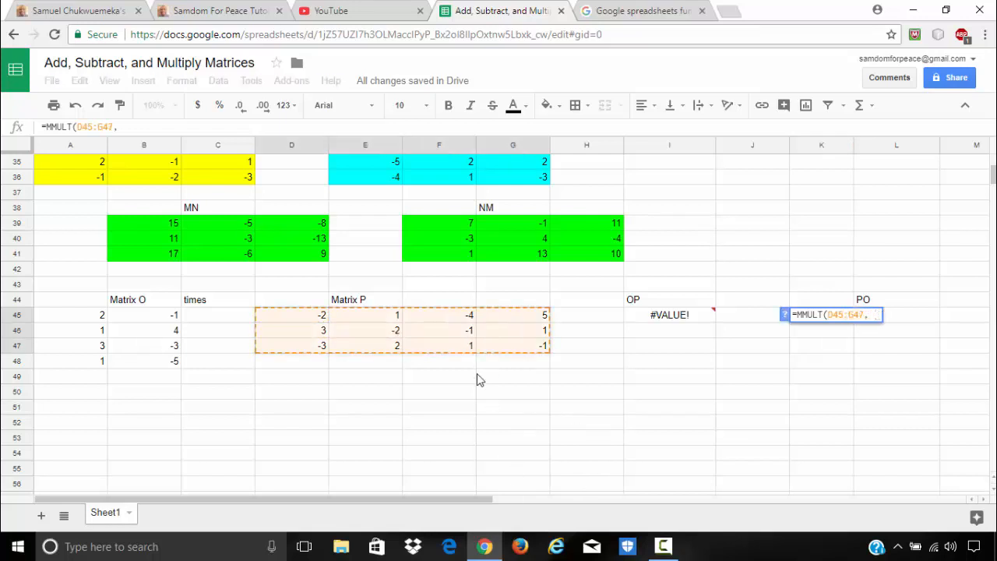
drag(95, 315, 143, 366)
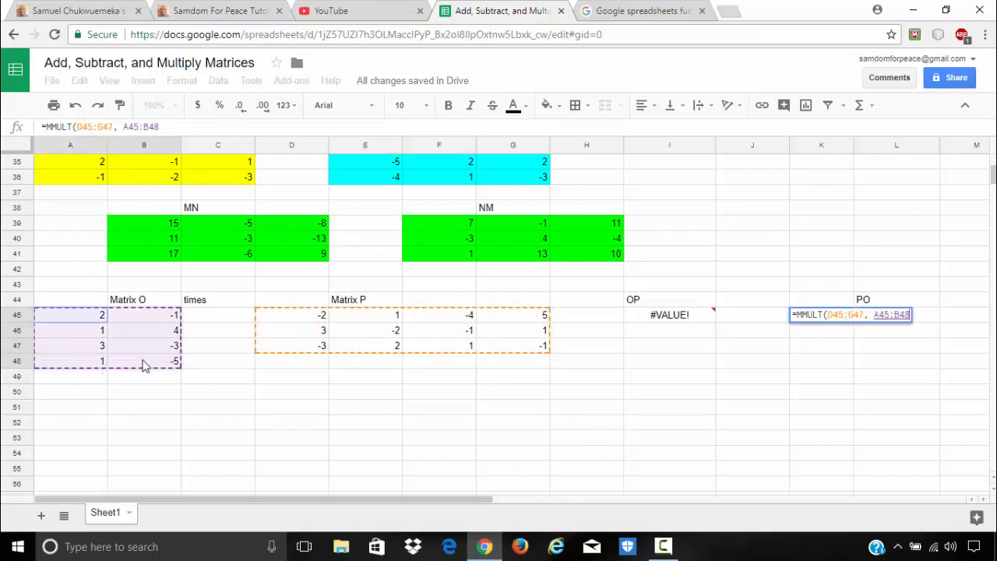
text())
key(Return)
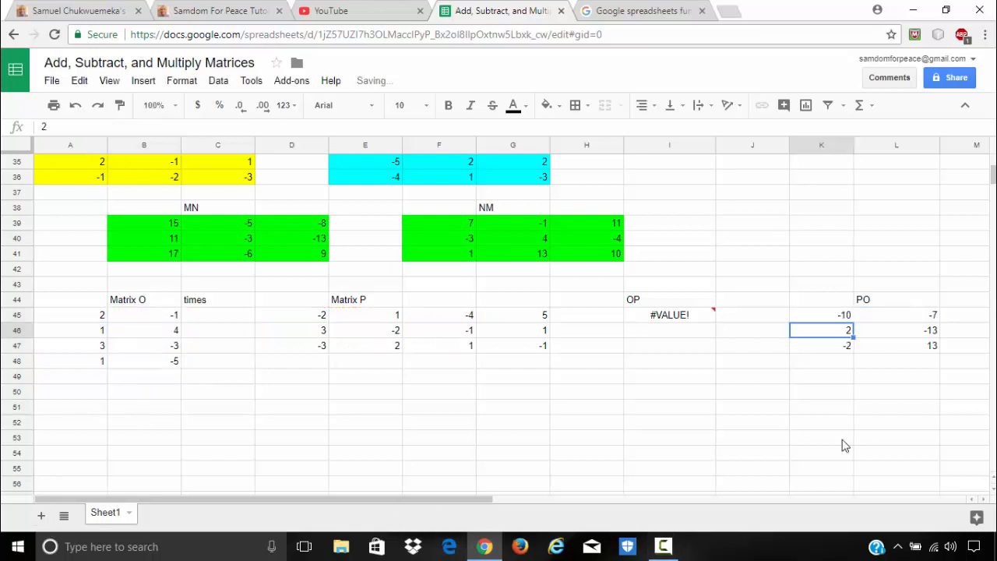
Fill Matrix O's cells A45:B48 with yellow and Matrix P's cells D45:G47 with cyan.
drag(88, 315, 164, 366)
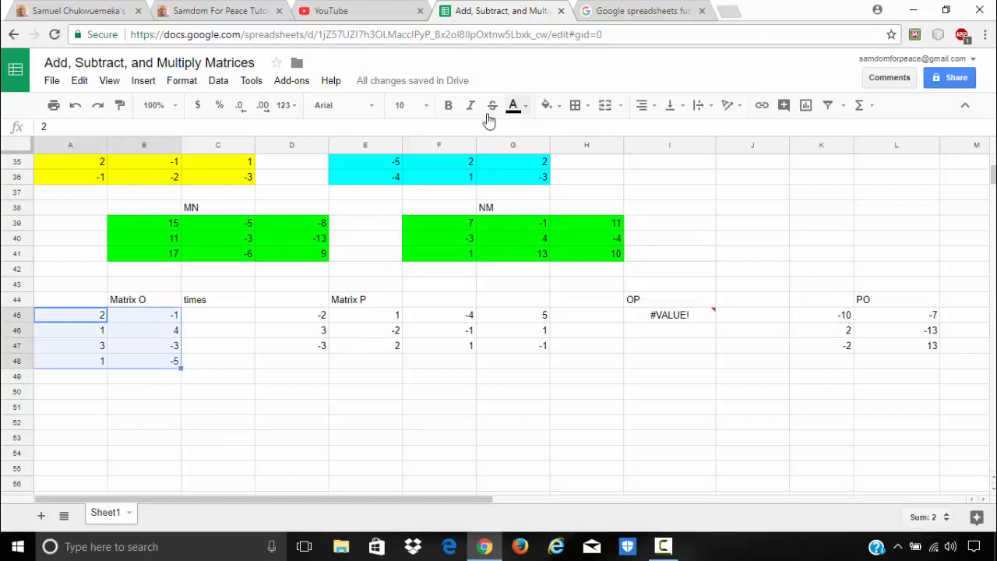
click(546, 105)
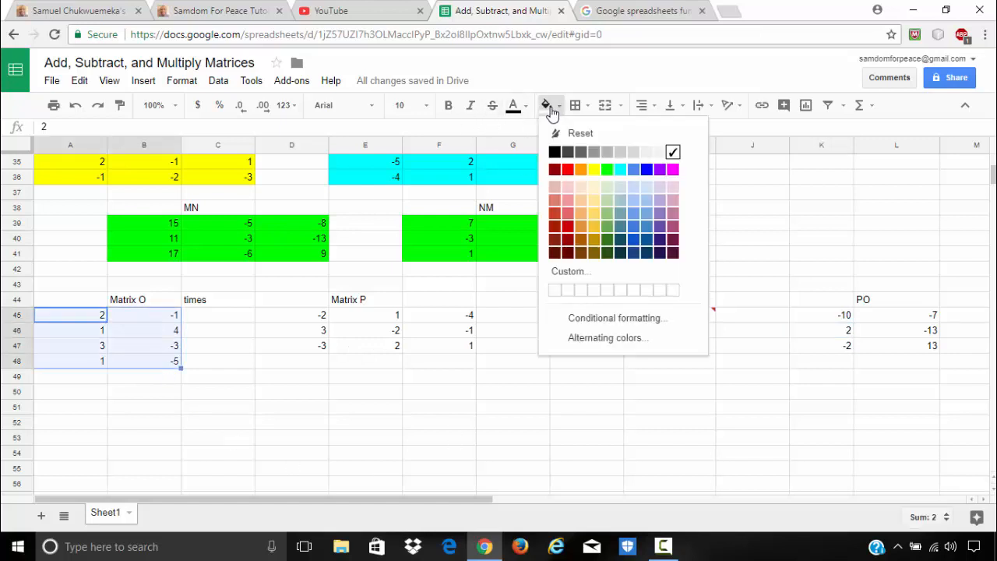
click(593, 169)
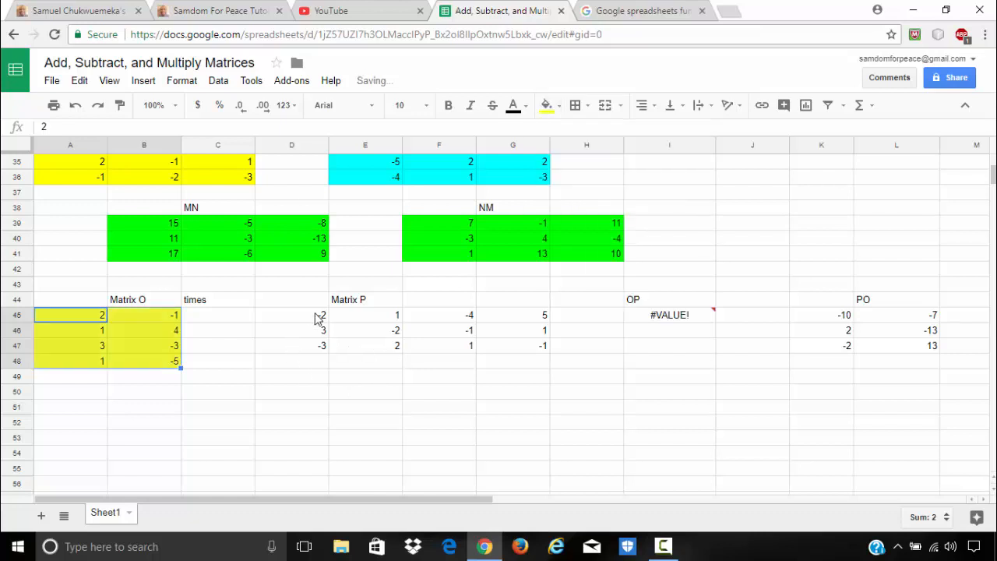
drag(315, 317, 505, 351)
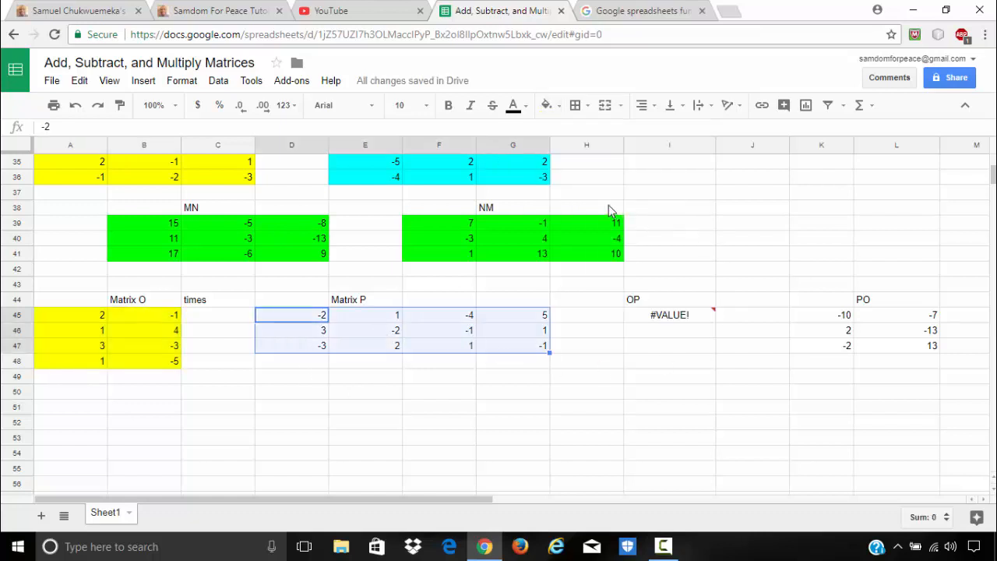
click(547, 106)
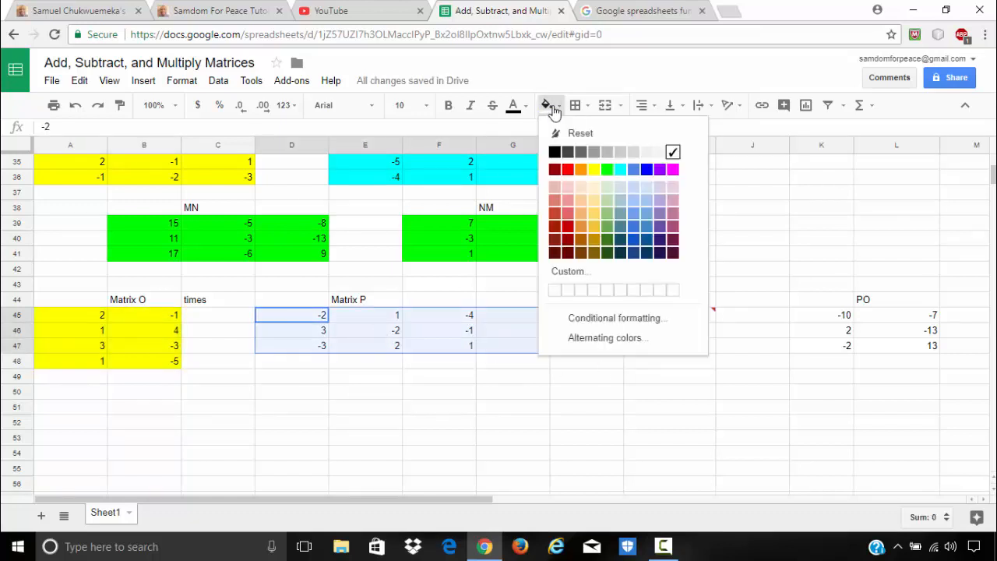
click(620, 171)
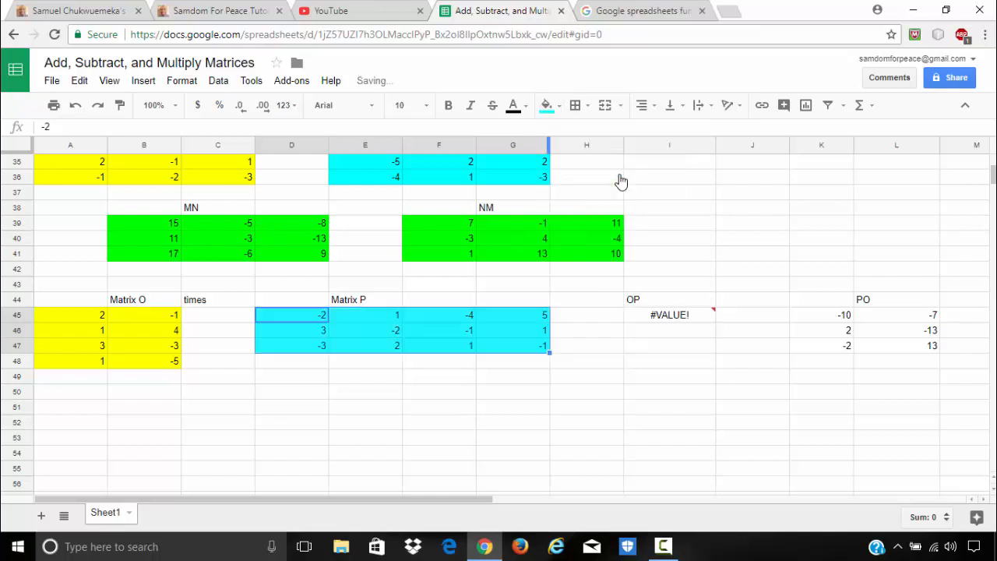
Fill the OP result cell I45 and the PO result cells K45:L47 with green.
click(658, 319)
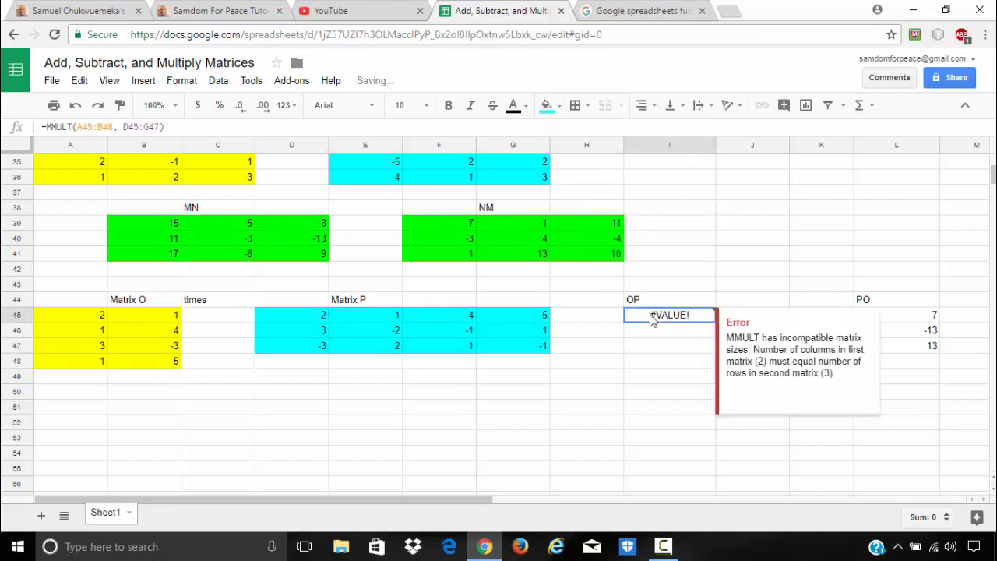
click(546, 105)
click(606, 171)
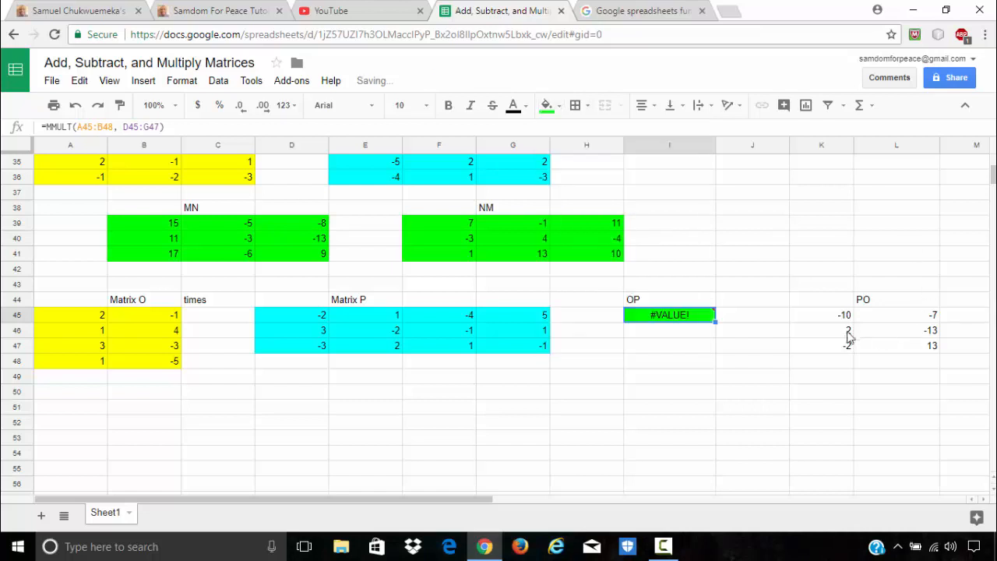
drag(816, 320, 883, 352)
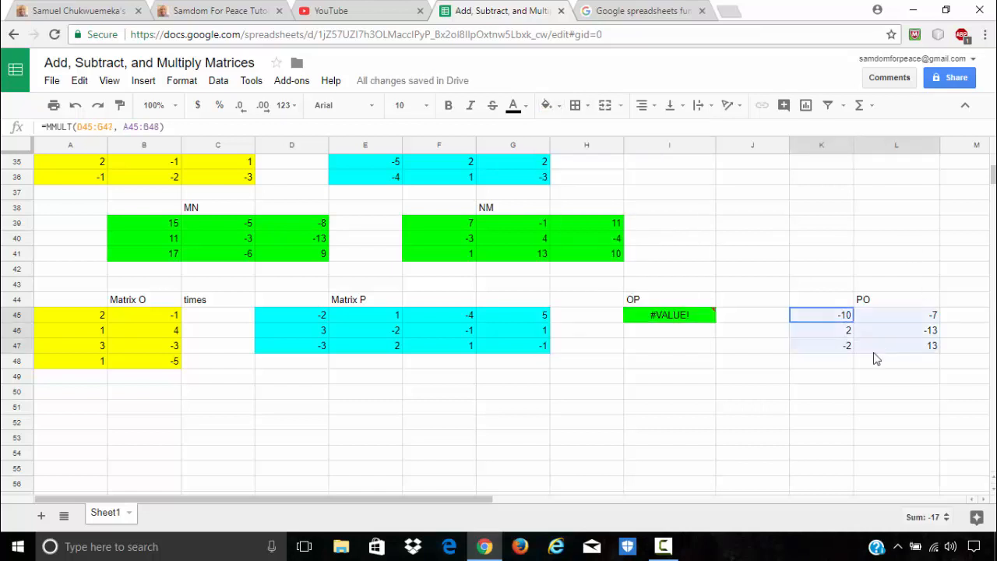
click(546, 106)
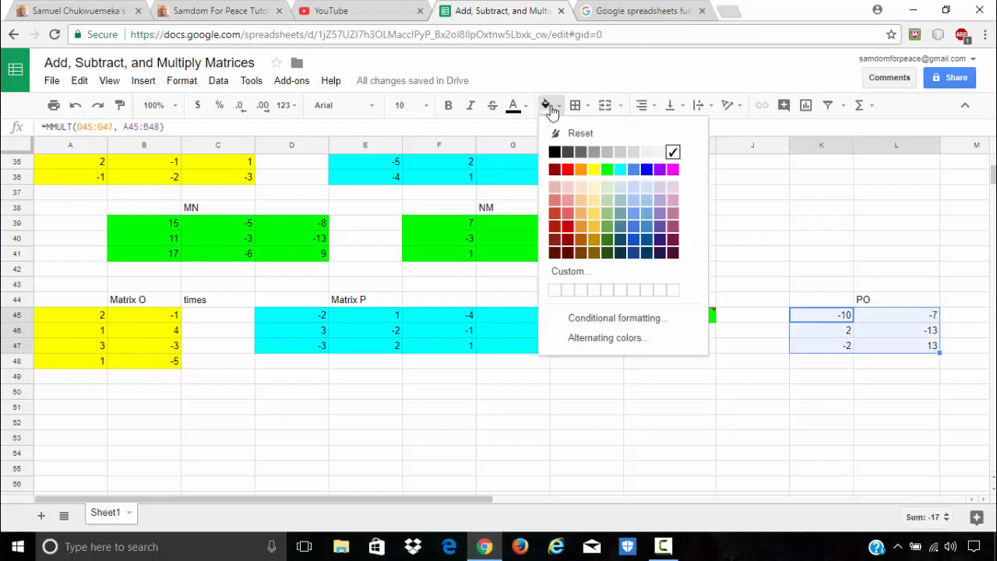
click(607, 171)
click(695, 395)
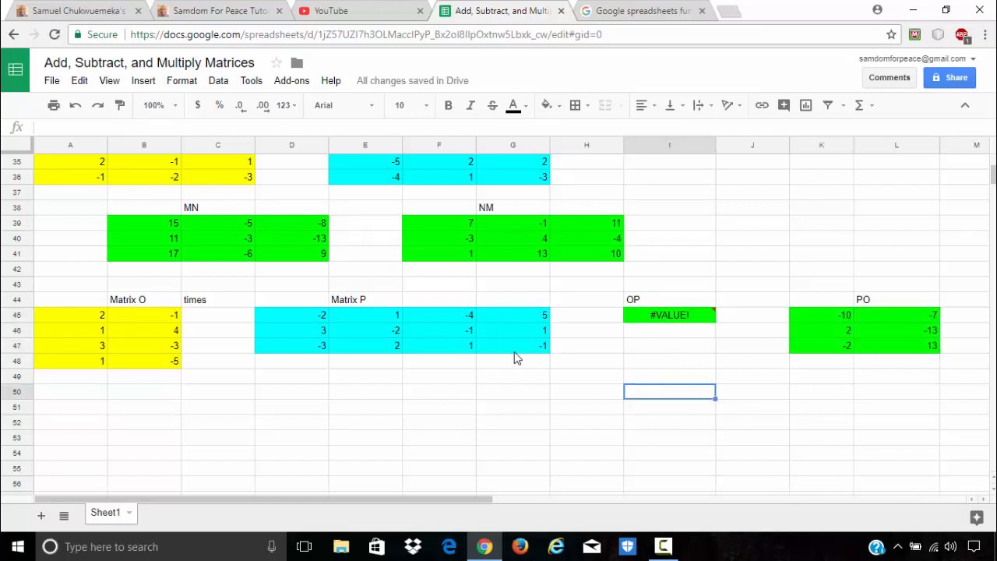
Review the completed matrix examples across the sheet and look over the Matrices and Determinants playlist on YouTube.
scroll(507, 374, up, 4)
scroll(509, 367, down, 2)
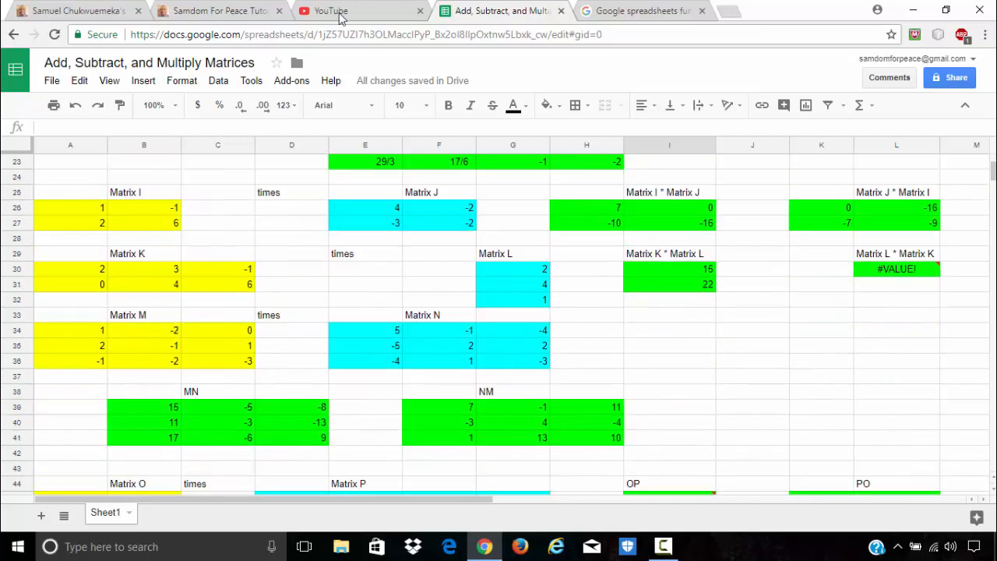
click(362, 10)
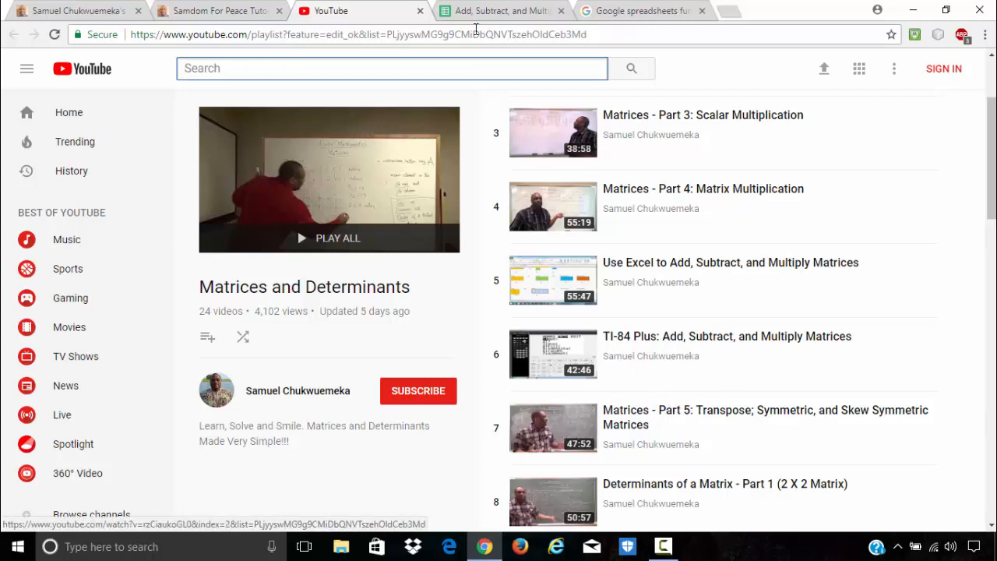
click(496, 11)
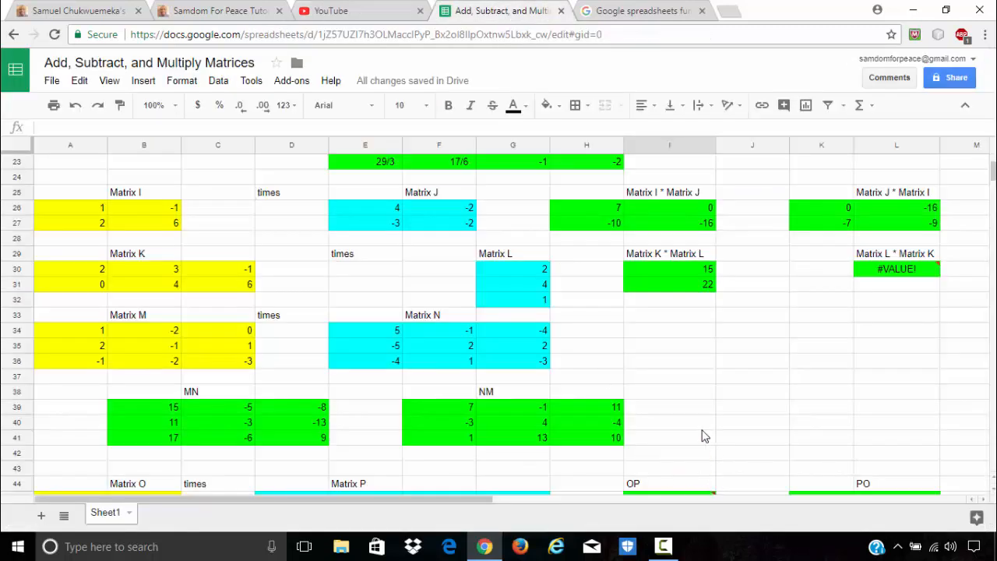
scroll(709, 421, down, 2)
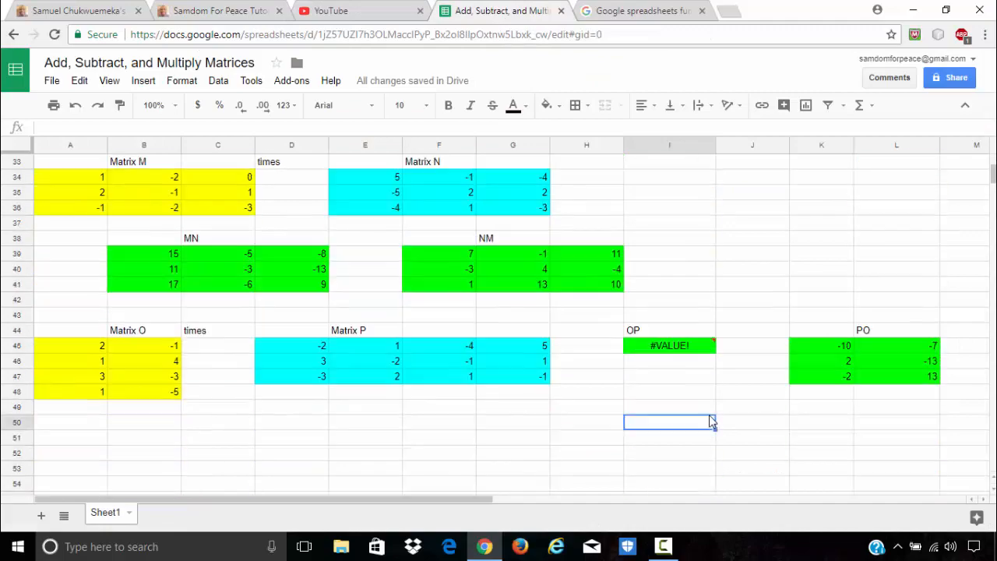
scroll(708, 418, up, 6)
scroll(708, 415, up, 1)
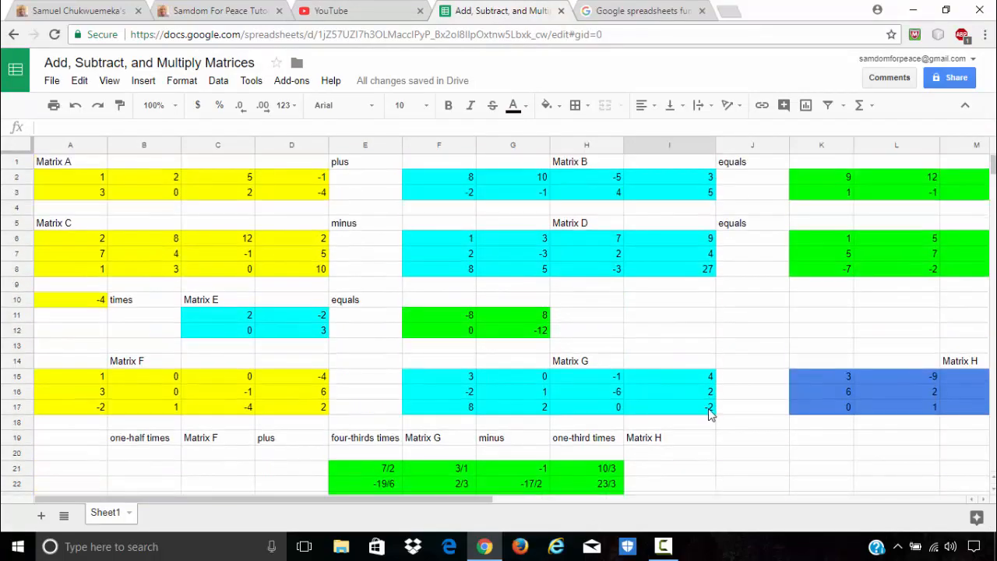
scroll(709, 415, down, 6)
scroll(709, 411, up, 6)
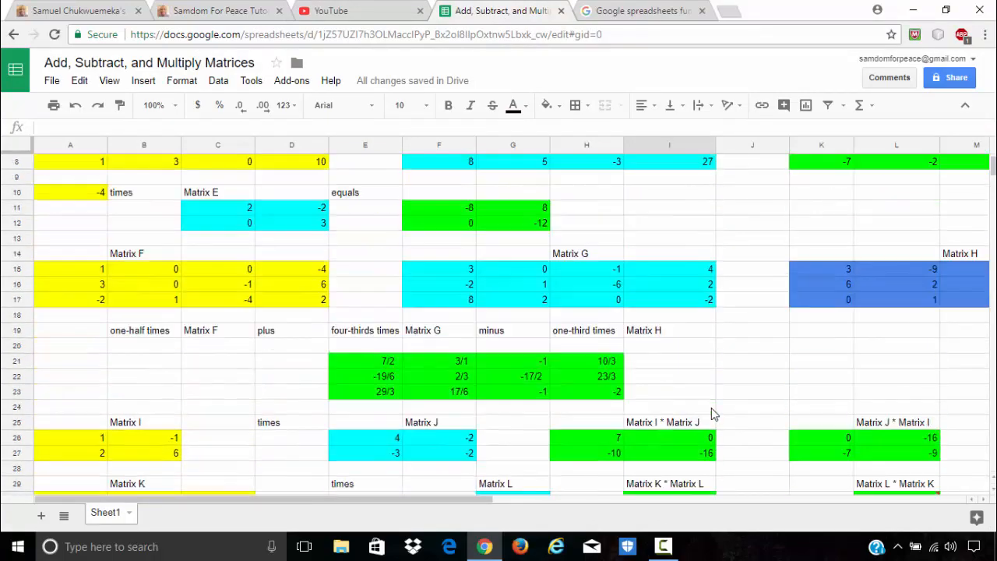